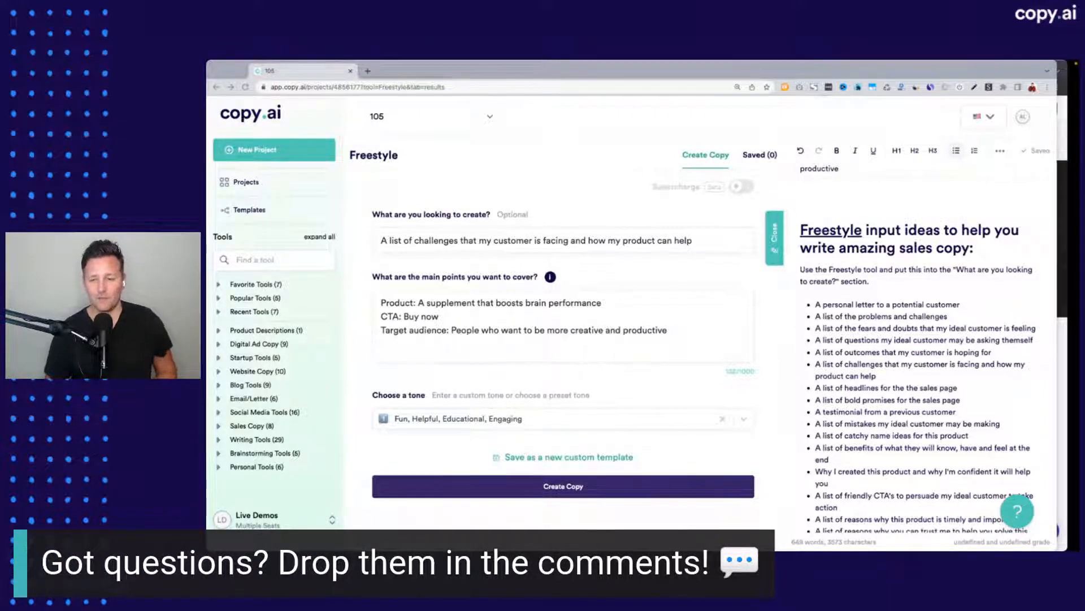
# Review the product examples and the Freestyle input ideas for sales copy in the project document.
pyautogui.scroll(5, 935, 259)
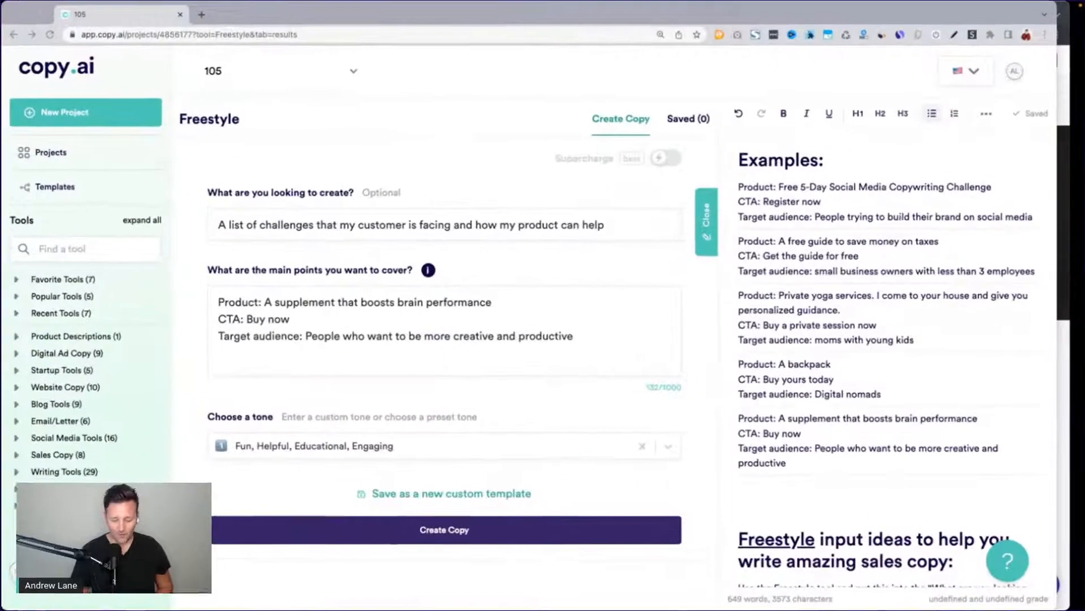
pyautogui.click(634, 254)
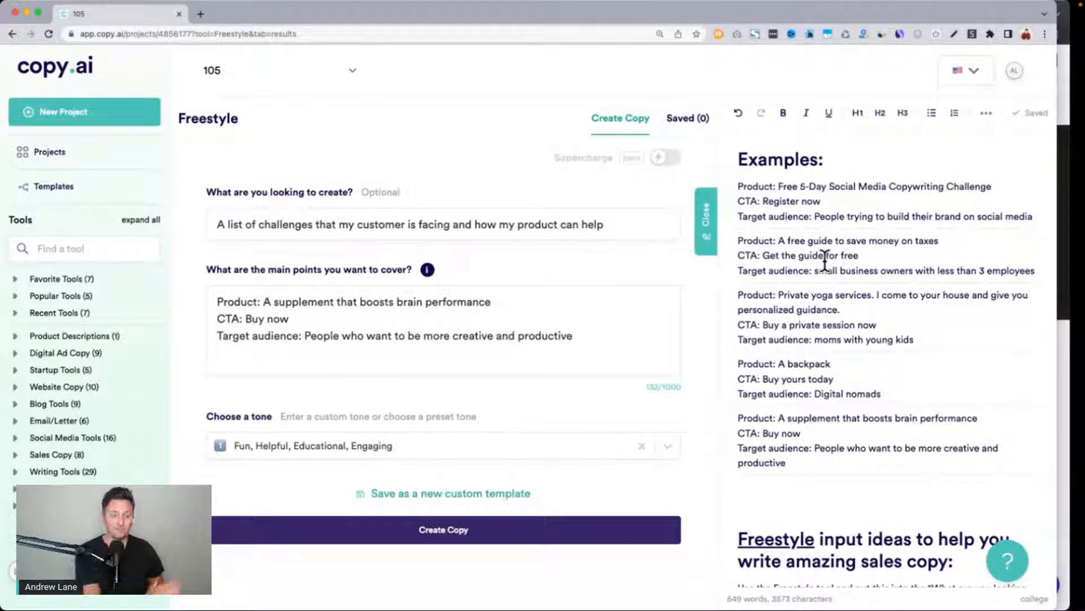
pyautogui.scroll(-10, 825, 261)
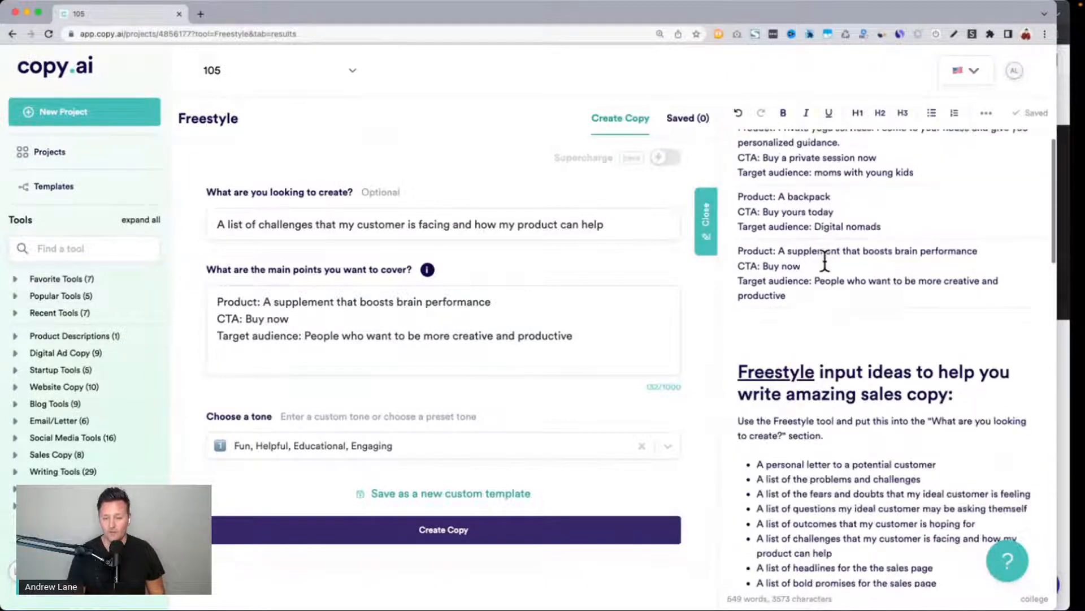
pyautogui.scroll(2, 826, 261)
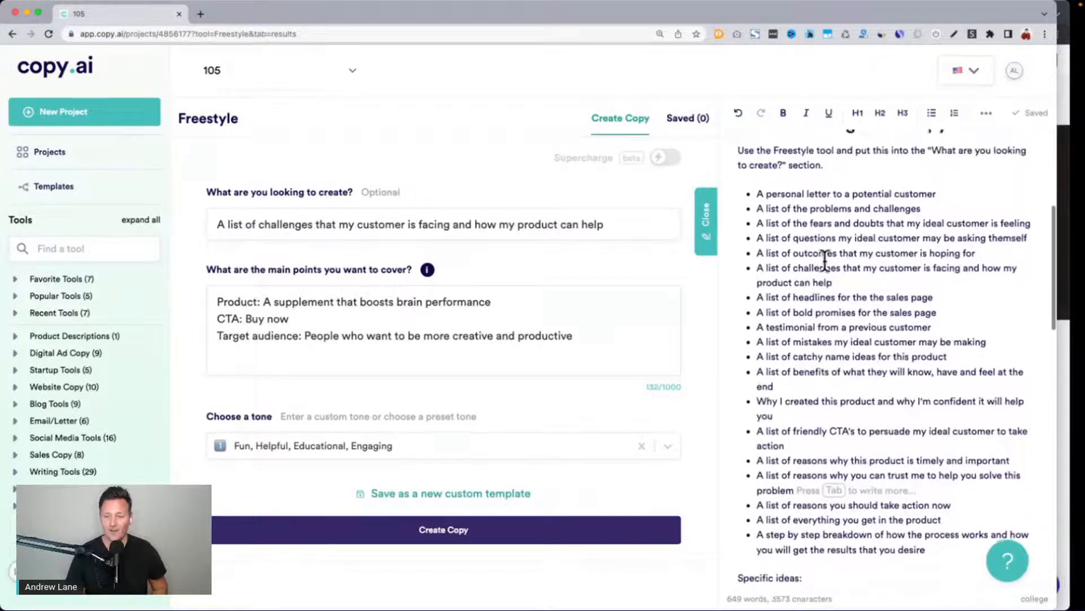
pyautogui.moveTo(757, 241); pyautogui.dragTo(907, 463)
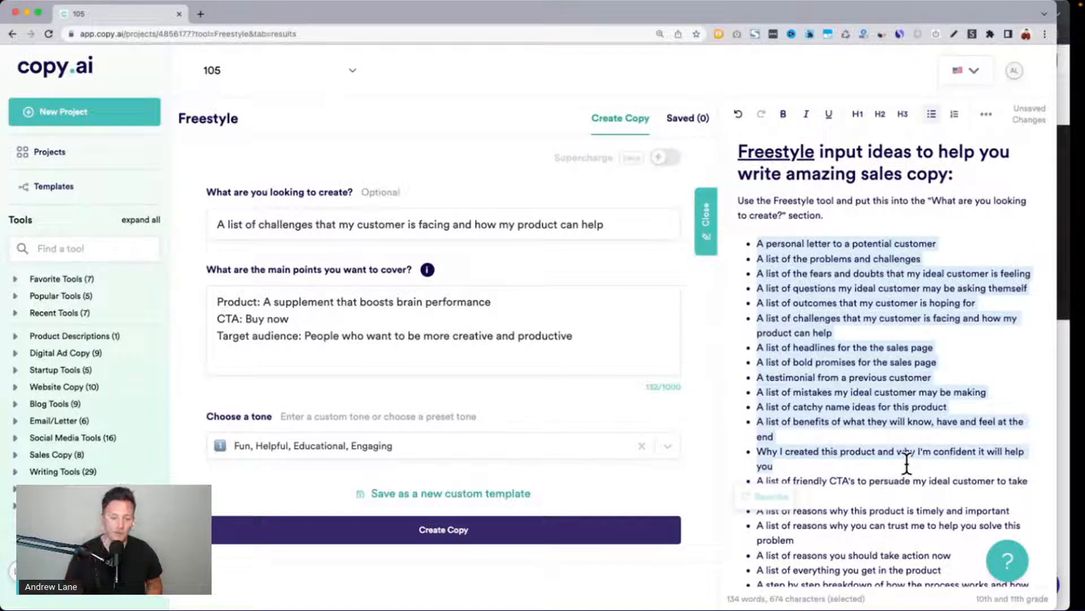
pyautogui.click(892, 362)
pyautogui.click(892, 363)
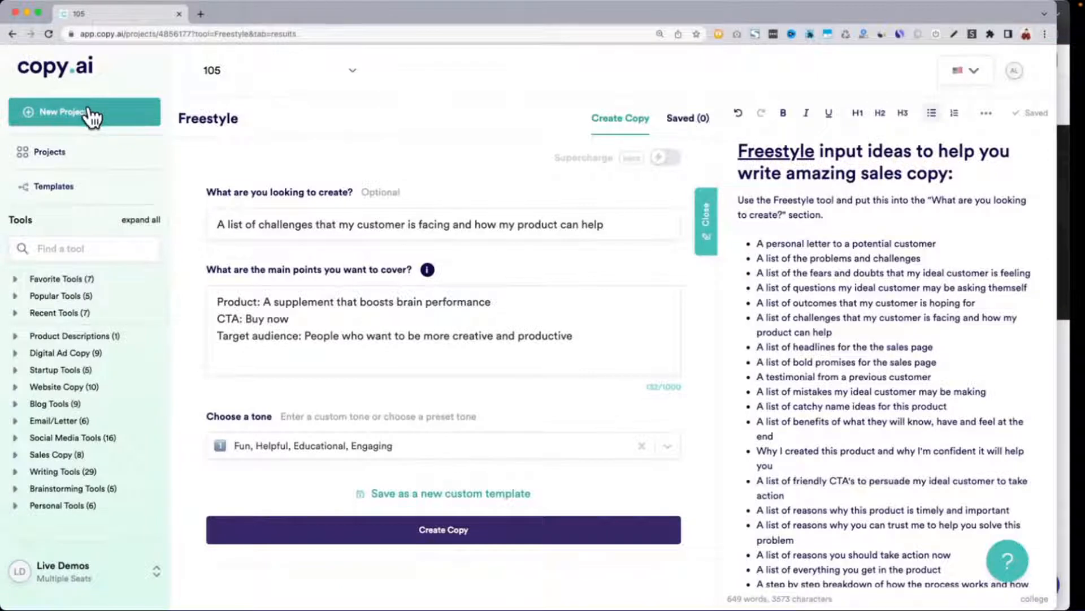
# Search the tools for "free" to locate Freestyle, and clear the search.
pyautogui.click(68, 248)
pyautogui.write('free')
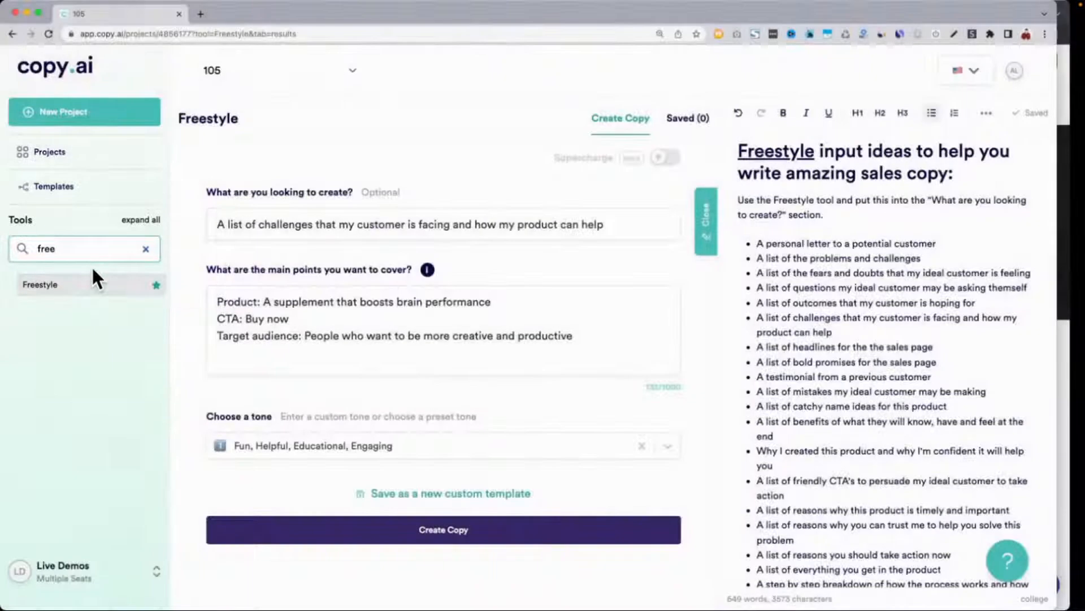
pyautogui.moveTo(218, 191); pyautogui.dragTo(347, 195)
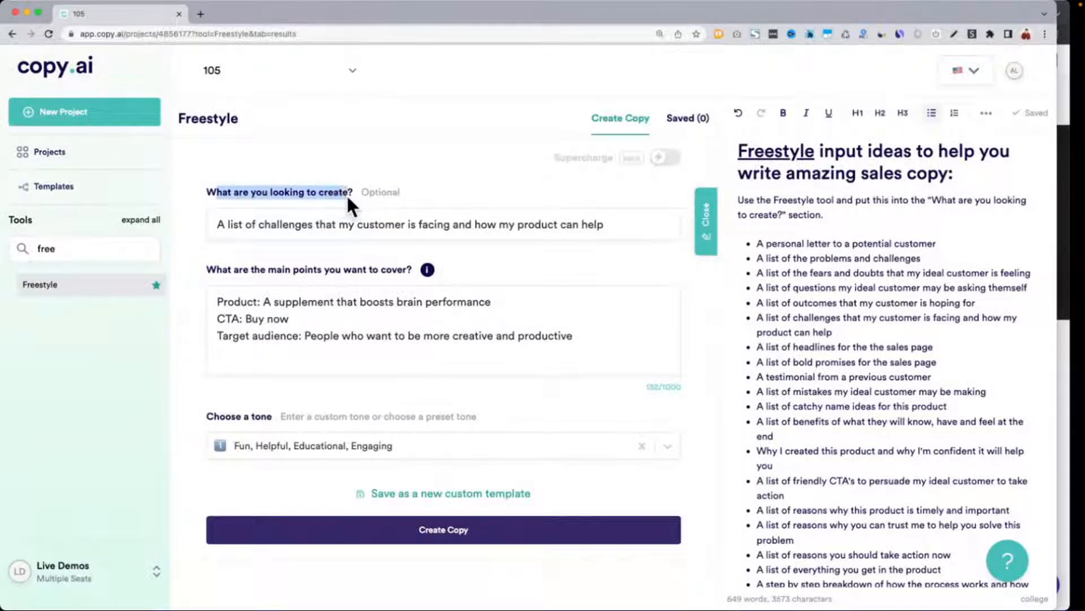
pyautogui.click(144, 246)
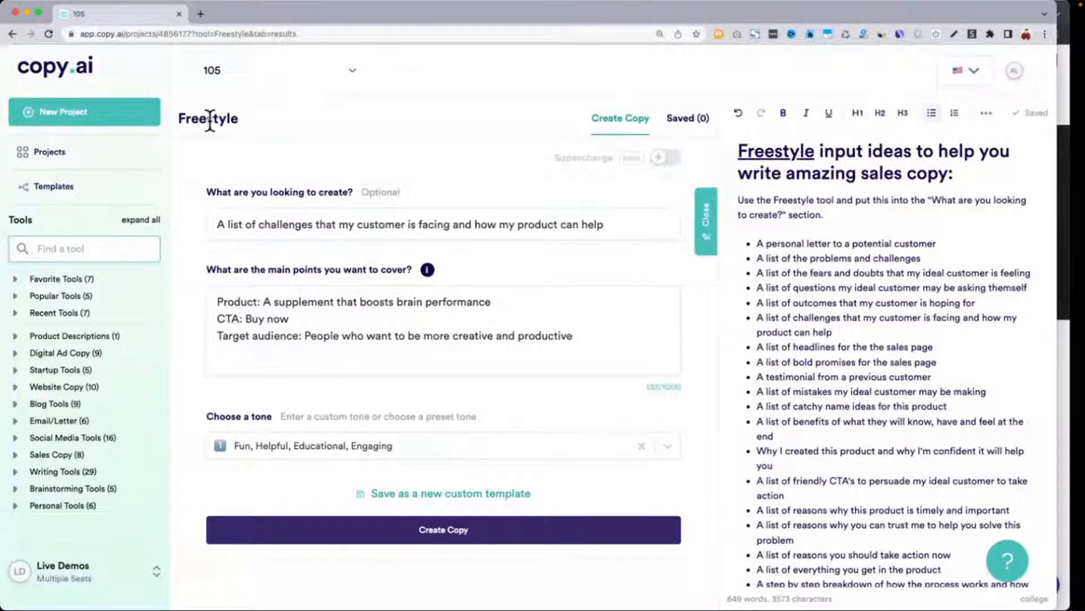
# Examine how the Freestyle form is filled in: the creation prompt and its matching ideas, the product, CTA, target audience and tone.
pyautogui.moveTo(208, 192); pyautogui.dragTo(353, 192)
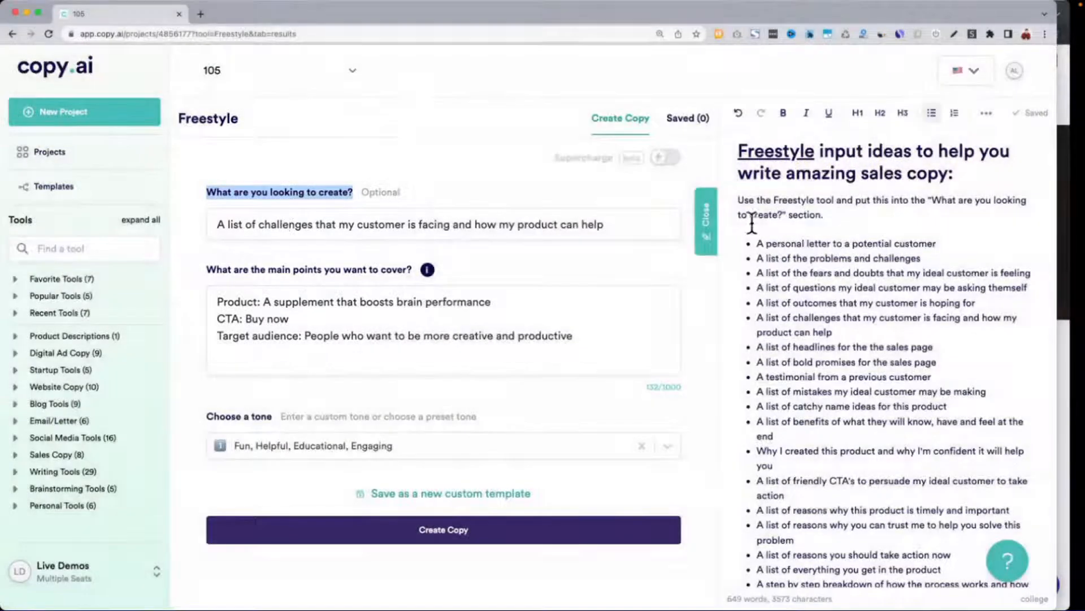
pyautogui.moveTo(758, 243); pyautogui.dragTo(959, 315)
pyautogui.click(960, 315)
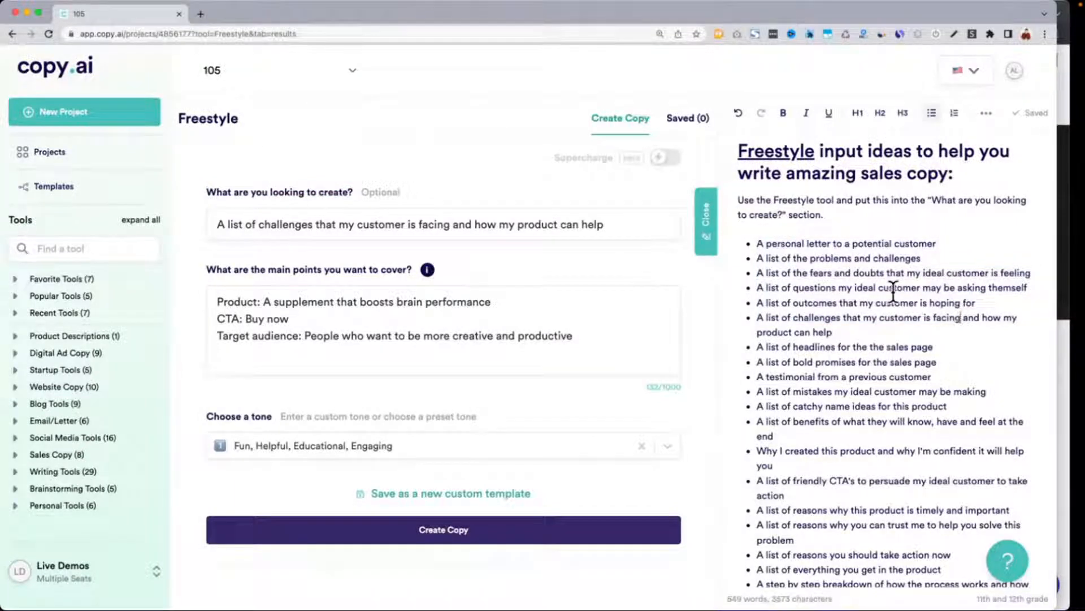
pyautogui.moveTo(205, 268); pyautogui.dragTo(410, 276)
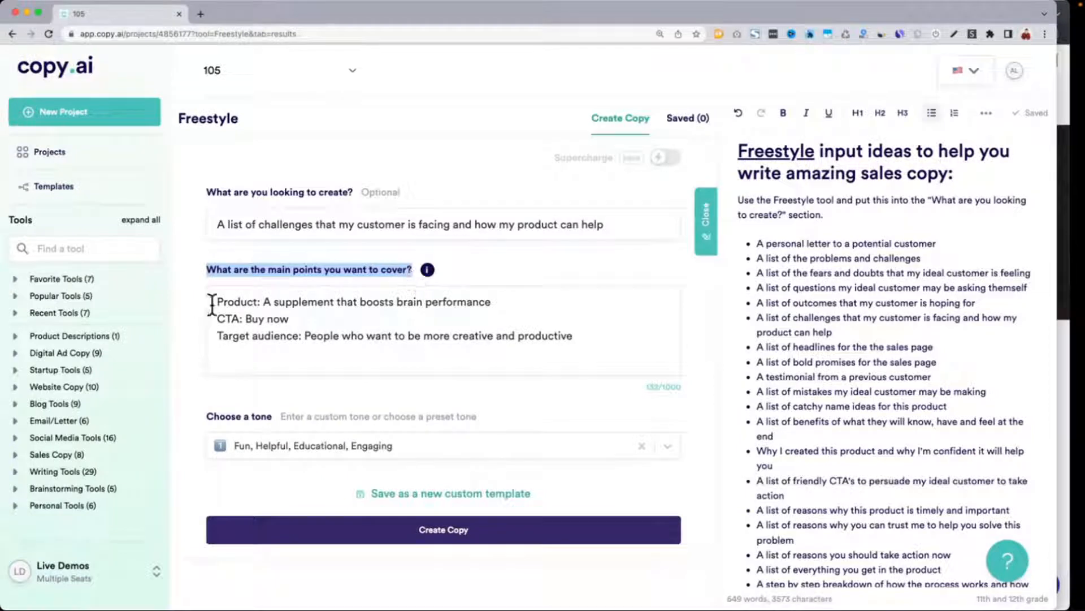
pyautogui.moveTo(212, 301); pyautogui.dragTo(498, 301)
pyautogui.click(278, 300)
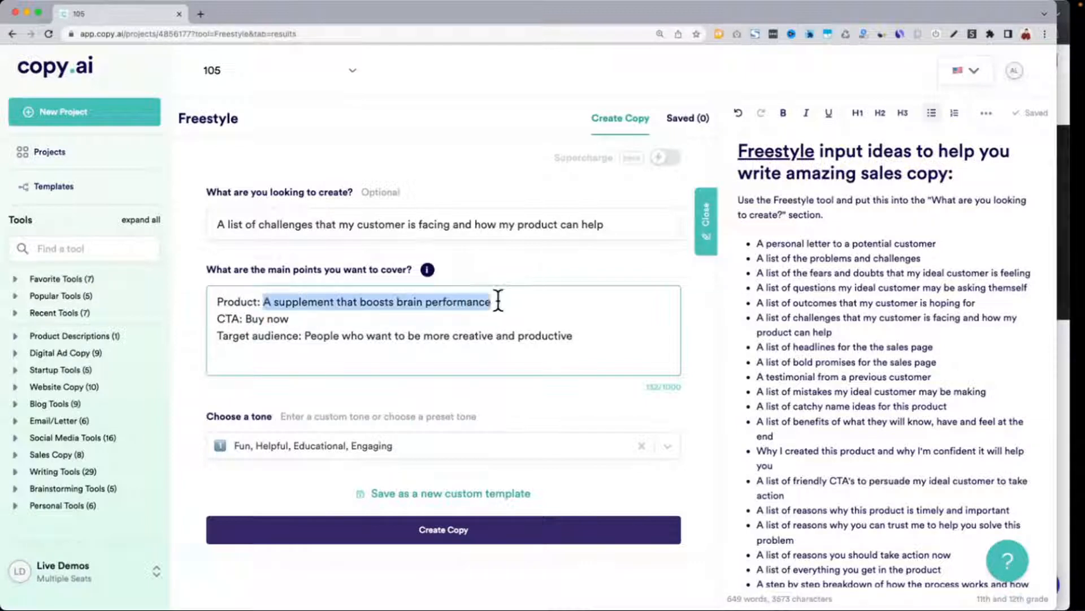
pyautogui.moveTo(218, 320); pyautogui.dragTo(315, 318)
pyautogui.moveTo(217, 336); pyautogui.dragTo(481, 349)
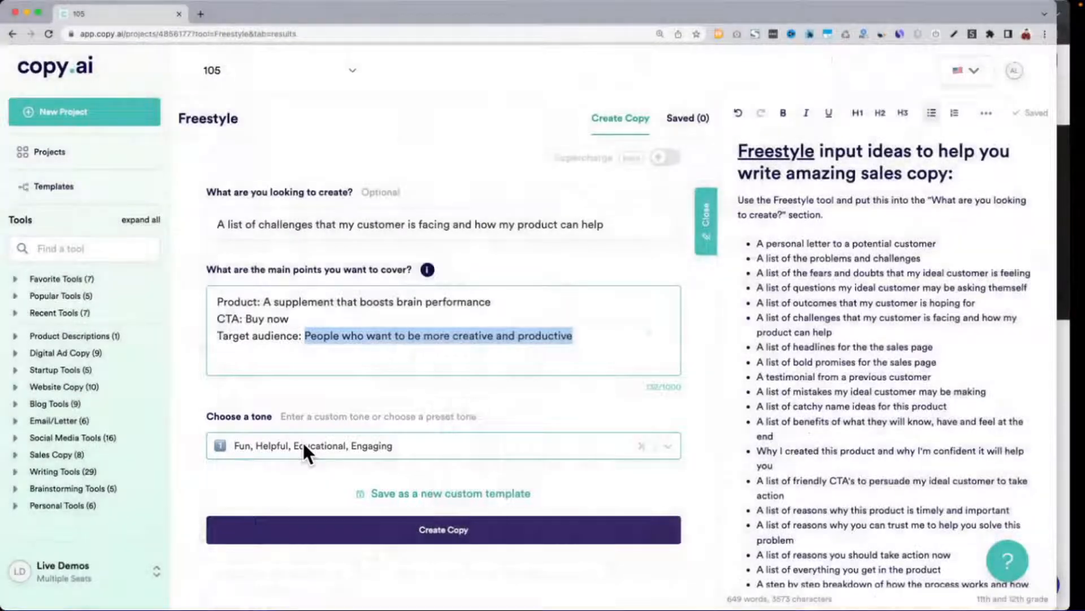
pyautogui.click(303, 447)
pyautogui.scroll(-2, 304, 449)
pyautogui.scroll(-3, 303, 445)
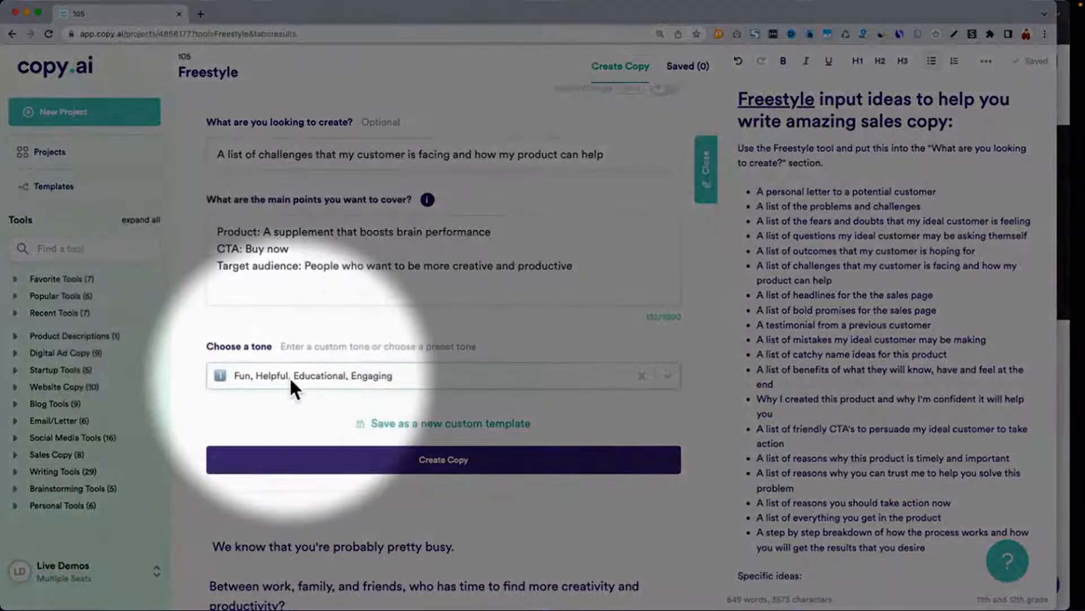
pyautogui.scroll(-3, 290, 375)
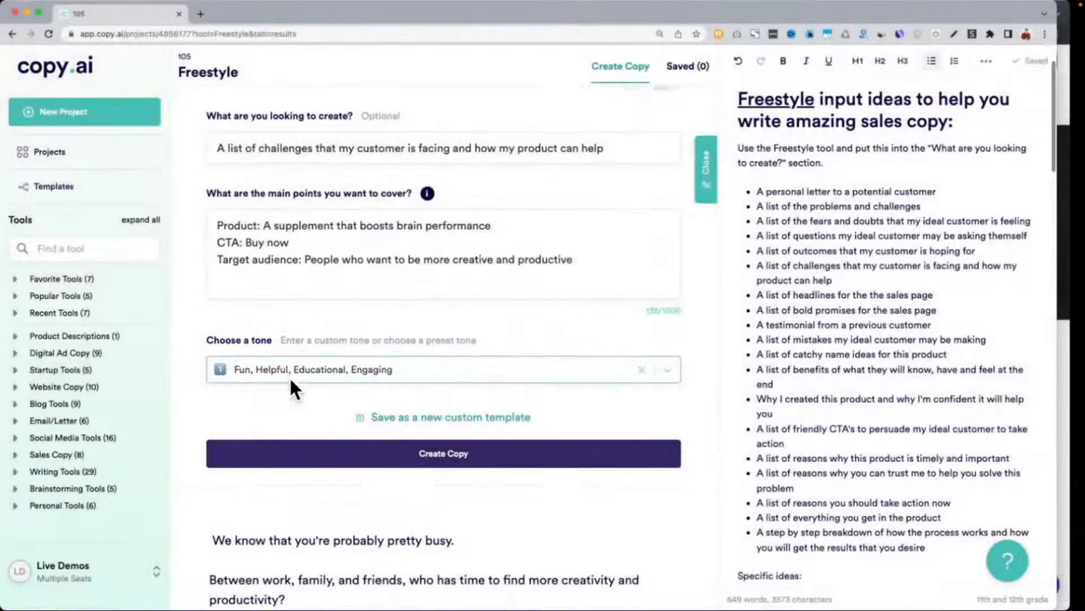
pyautogui.scroll(5, 290, 375)
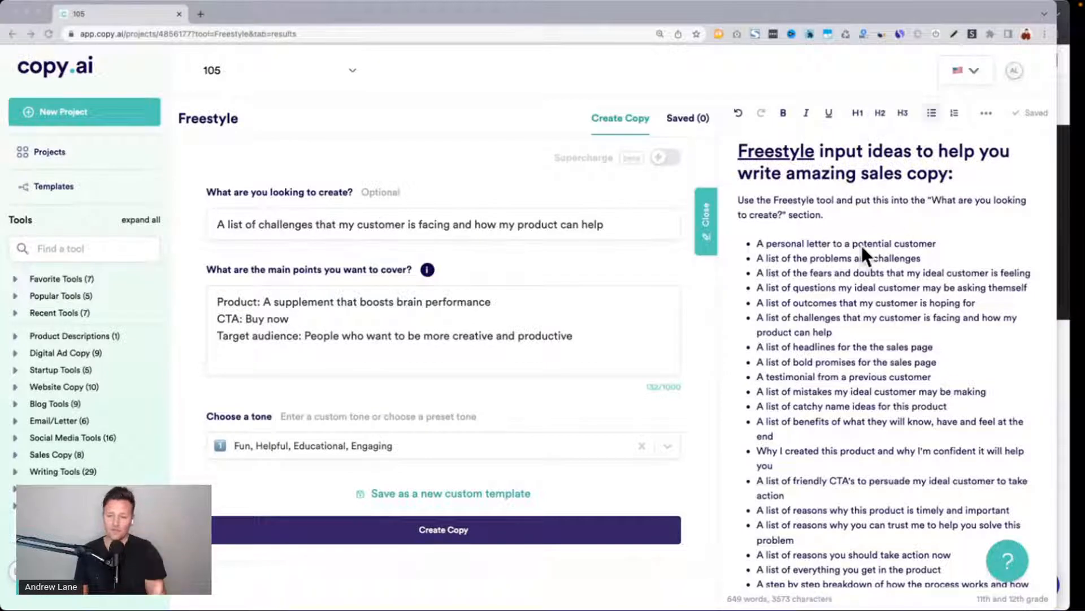
# Compare the example inputs in the document with the Freestyle prompt and the product description under the main points.
pyautogui.scroll(6, 861, 247)
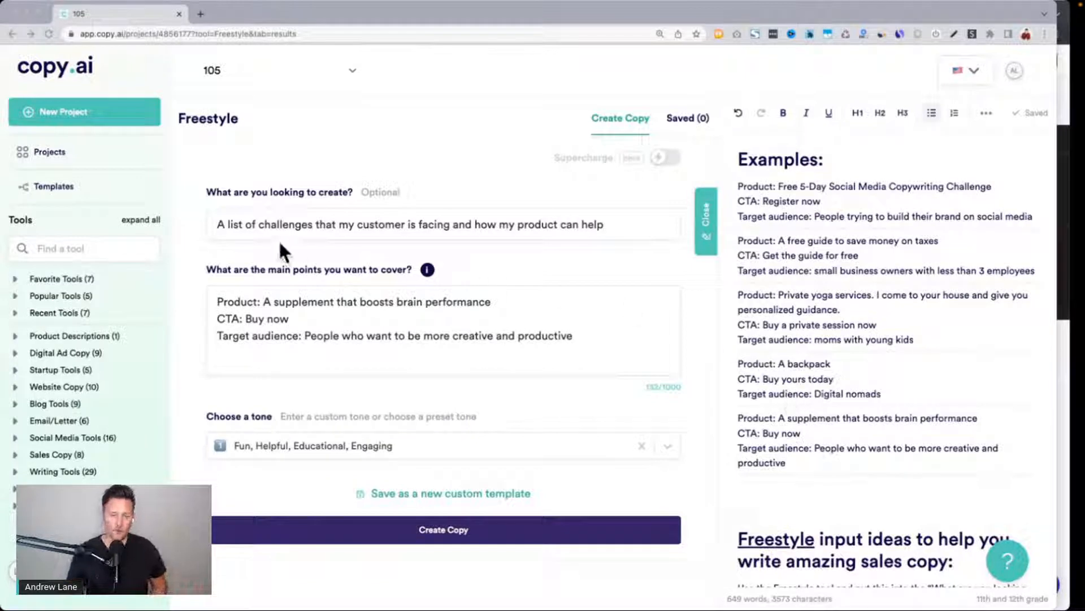
pyautogui.click(228, 219)
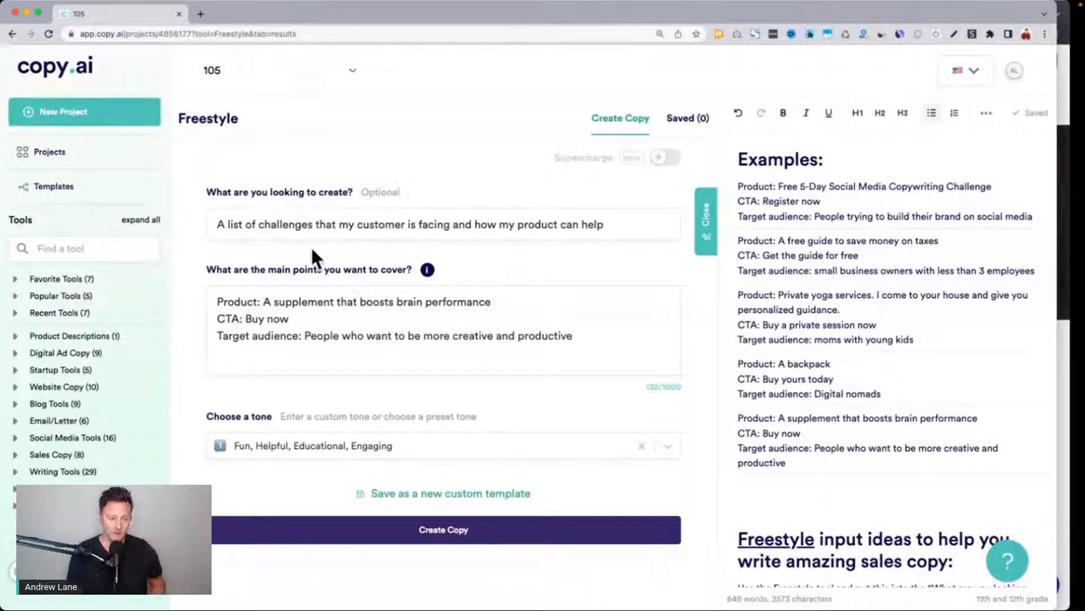
pyautogui.moveTo(215, 269); pyautogui.dragTo(343, 268)
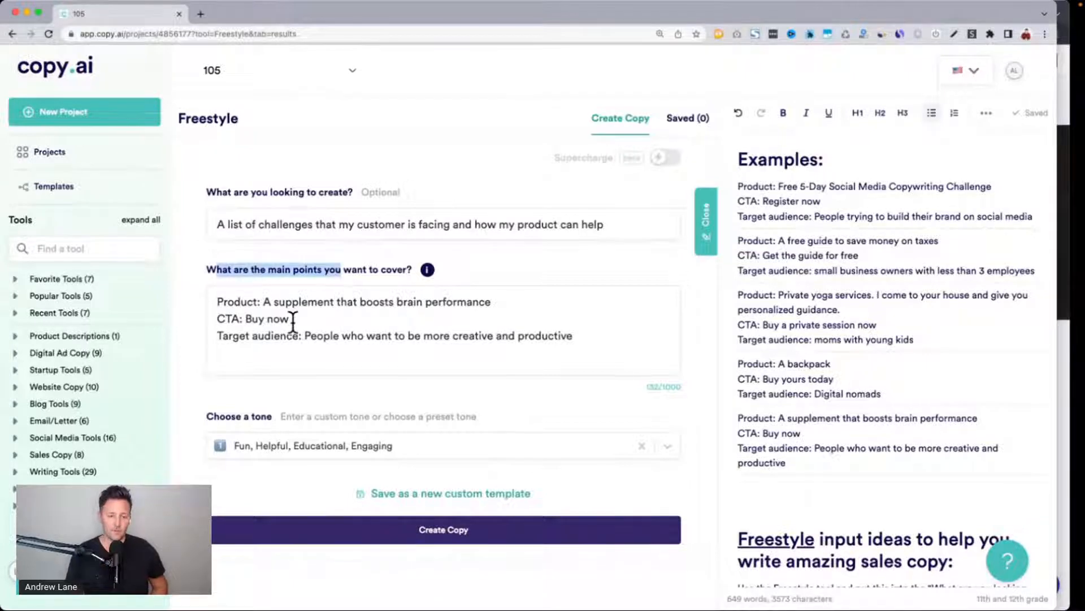
pyautogui.scroll(-1, 292, 317)
pyautogui.click(270, 297)
pyautogui.moveTo(264, 297); pyautogui.dragTo(482, 296)
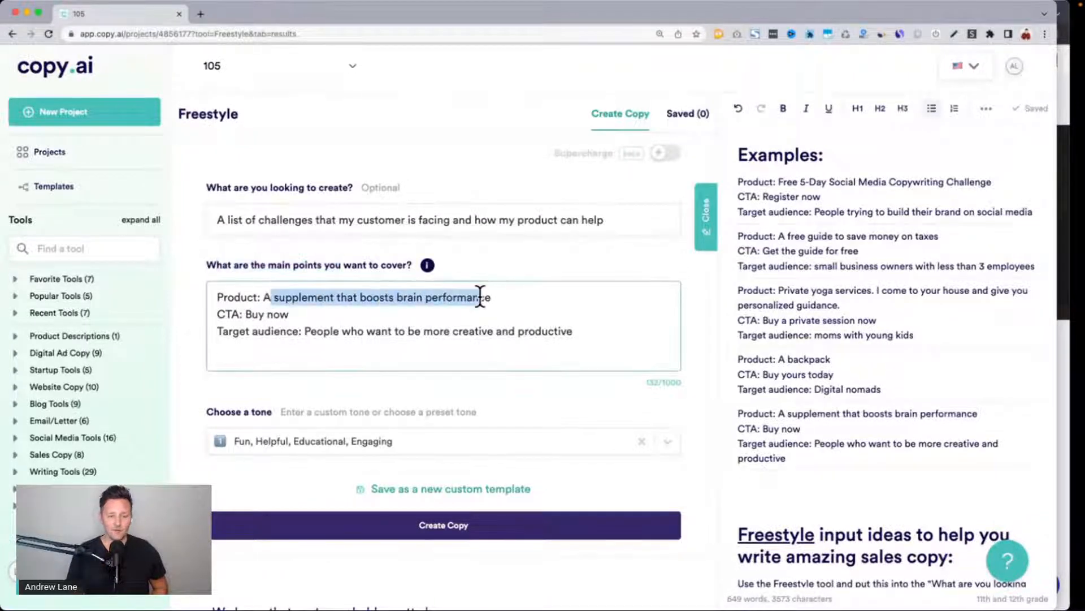
# Read the opening lines and first two benefits in the second generated result for the brain supplement.
pyautogui.scroll(-5, 480, 296)
pyautogui.scroll(-5, 480, 296)
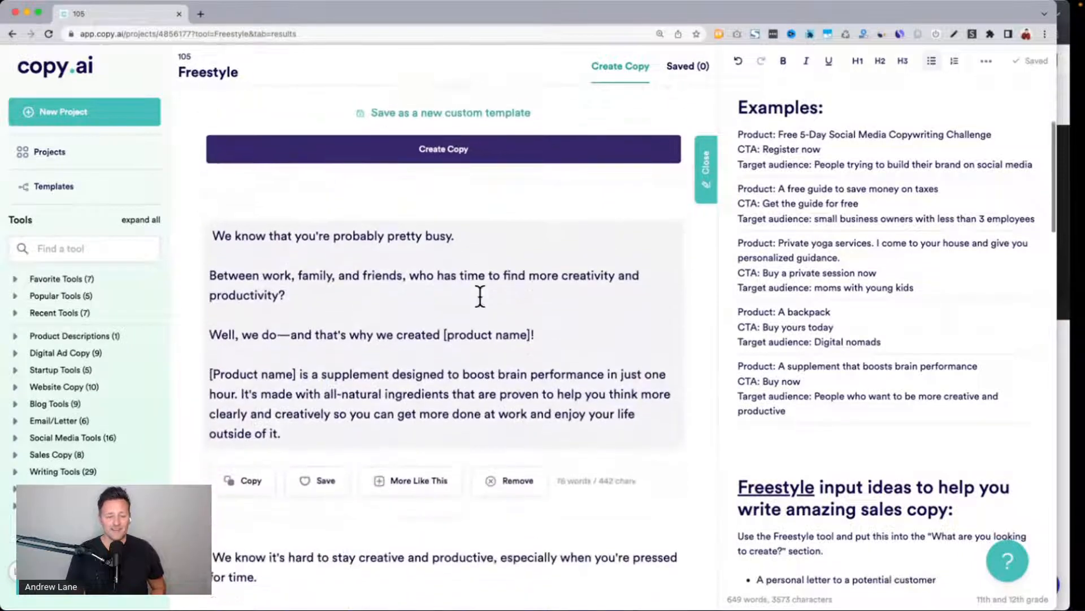
pyautogui.scroll(-5, 480, 296)
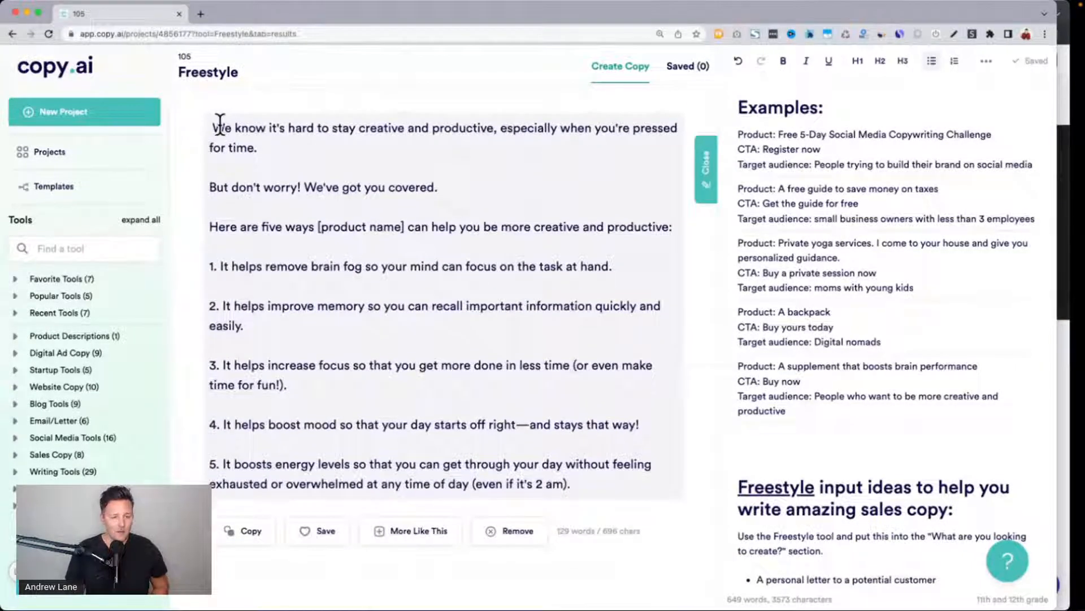
pyautogui.moveTo(213, 127); pyautogui.dragTo(312, 148)
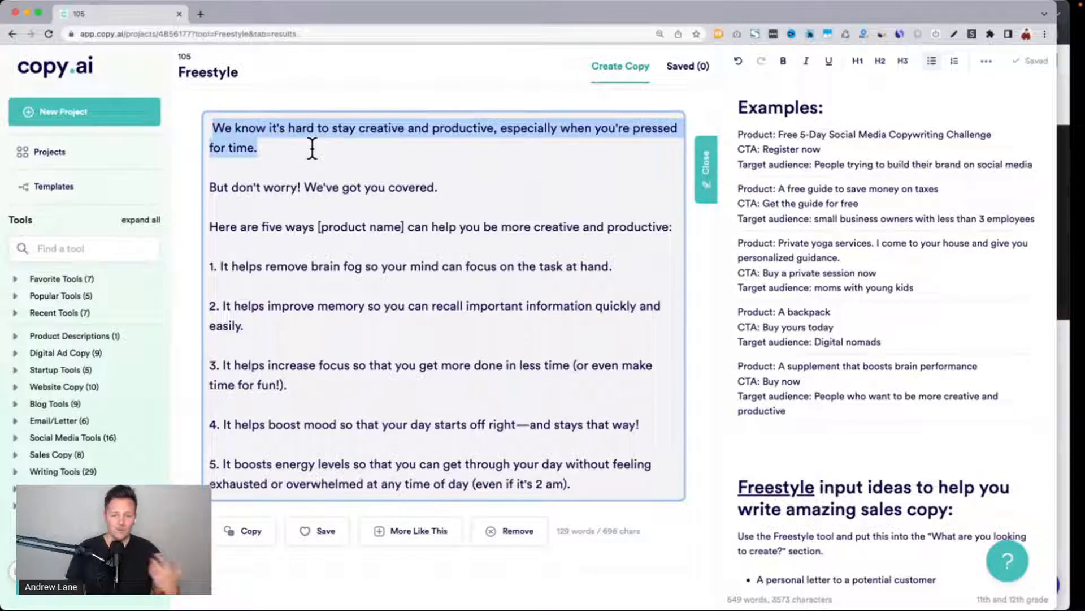
pyautogui.moveTo(226, 187); pyautogui.dragTo(441, 194)
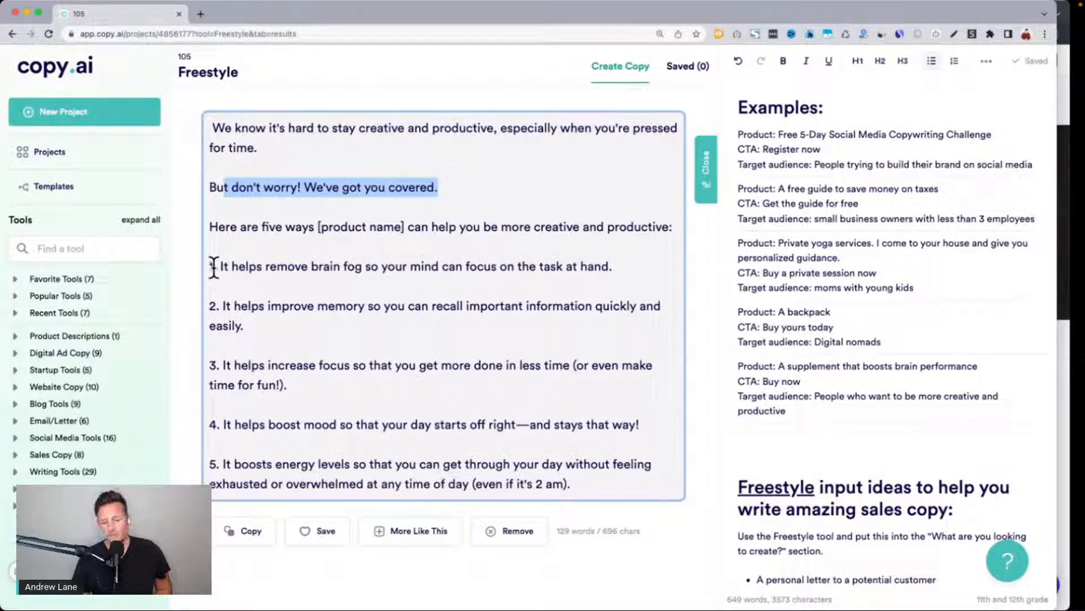
pyautogui.moveTo(220, 266); pyautogui.dragTo(615, 267)
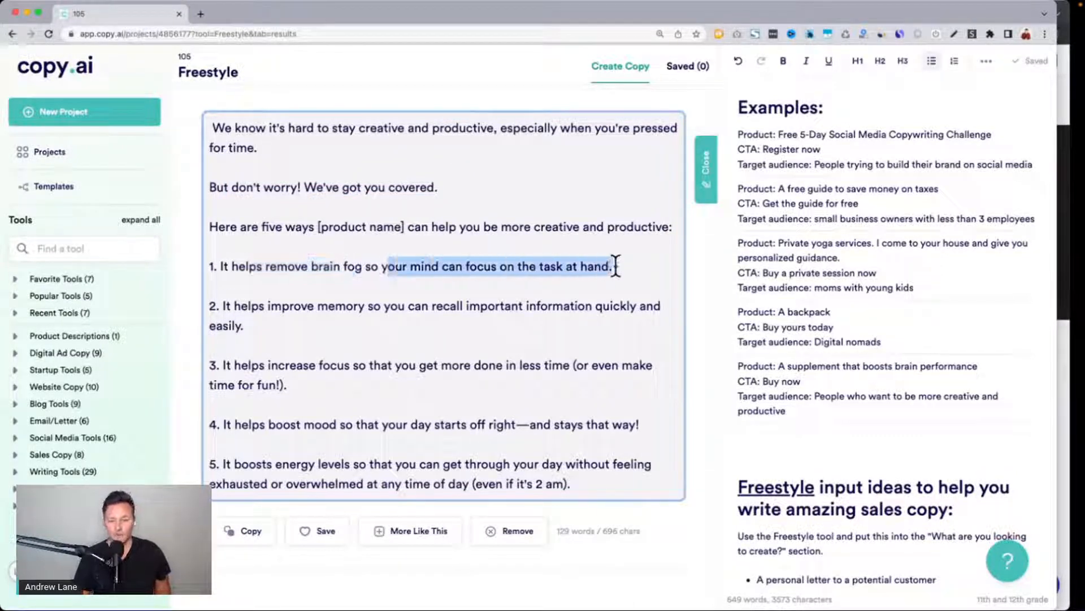
pyautogui.click(247, 311)
pyautogui.moveTo(247, 311); pyautogui.dragTo(347, 308)
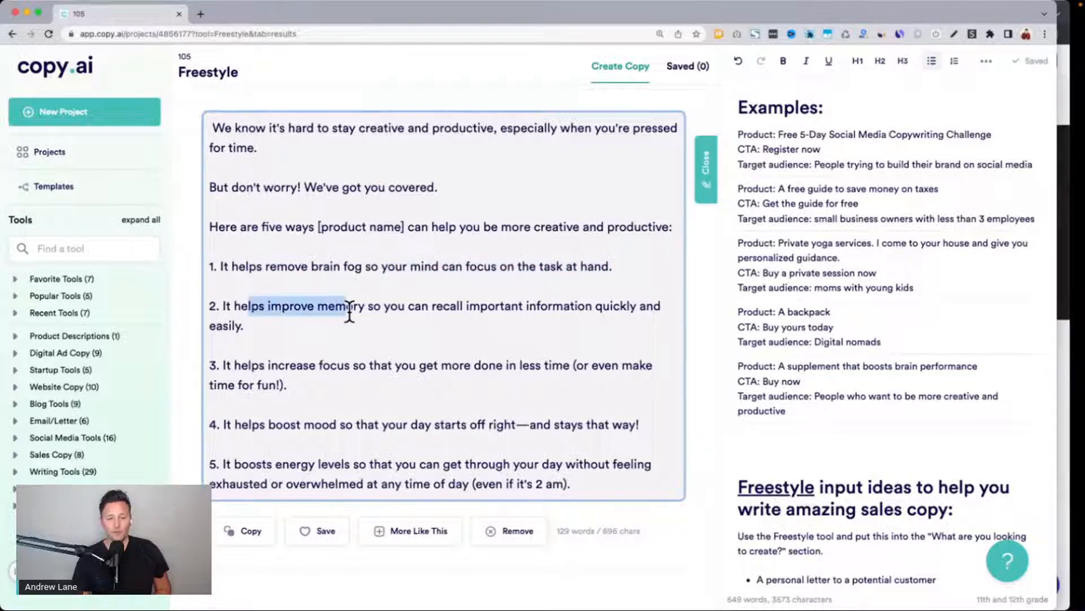
pyautogui.click(441, 305)
pyautogui.moveTo(442, 305); pyautogui.dragTo(570, 328)
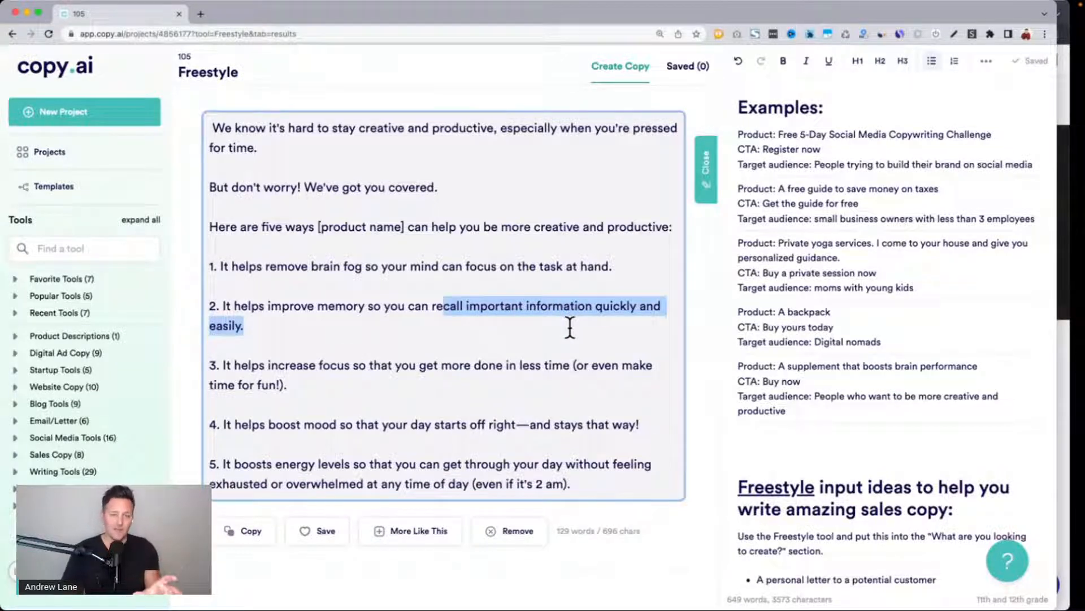
# Examine the wording of the first three benefits in the supplement copy, including the brain fog, memory and focus claims.
pyautogui.moveTo(228, 265); pyautogui.dragTo(364, 263)
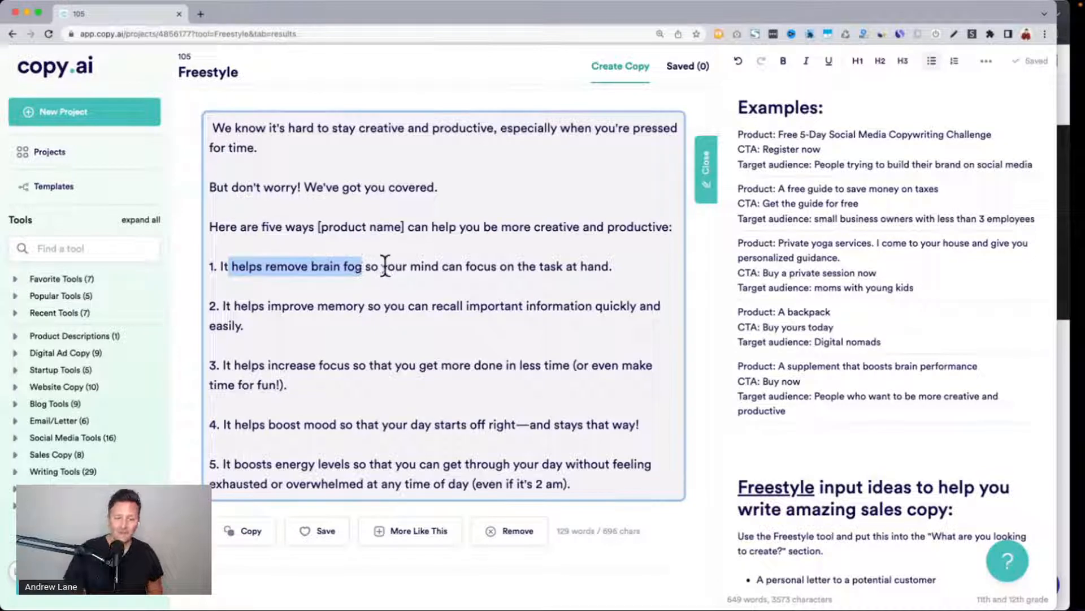
pyautogui.click(662, 272)
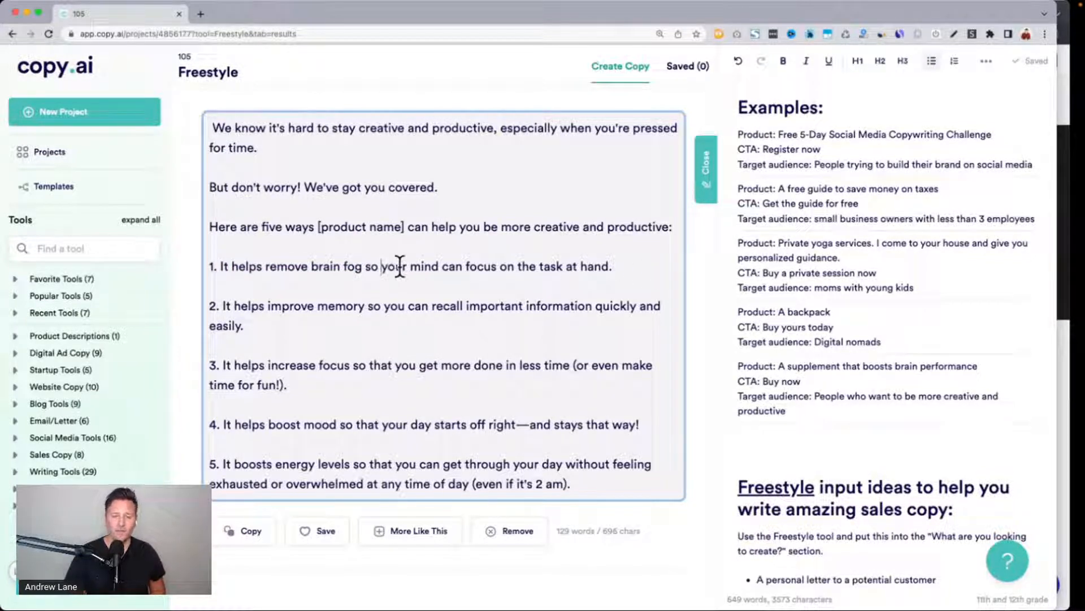
pyautogui.moveTo(464, 266); pyautogui.dragTo(632, 264)
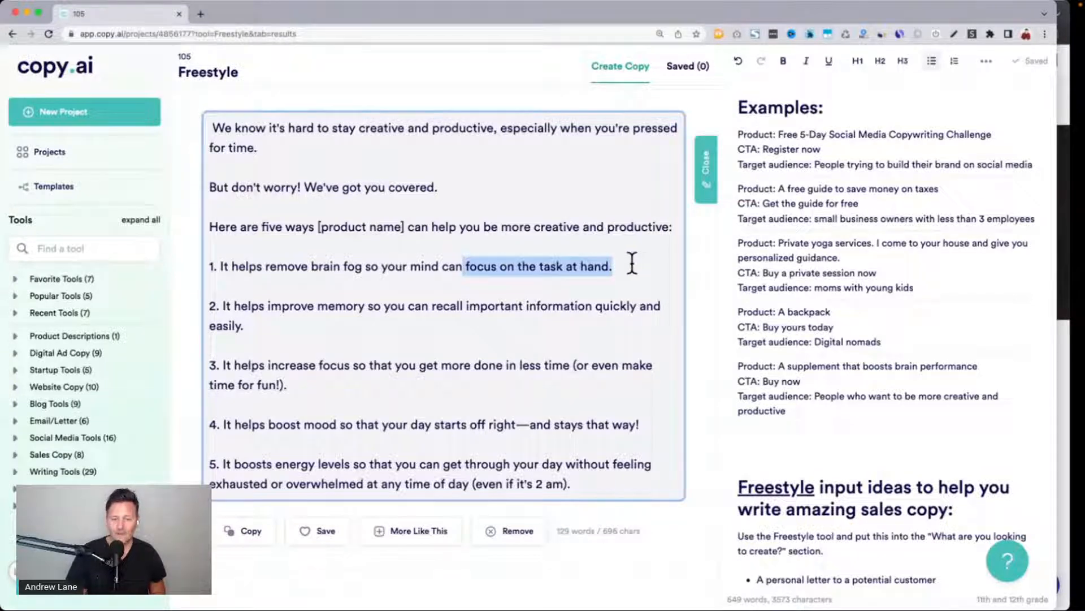
pyautogui.moveTo(432, 306); pyautogui.dragTo(577, 306)
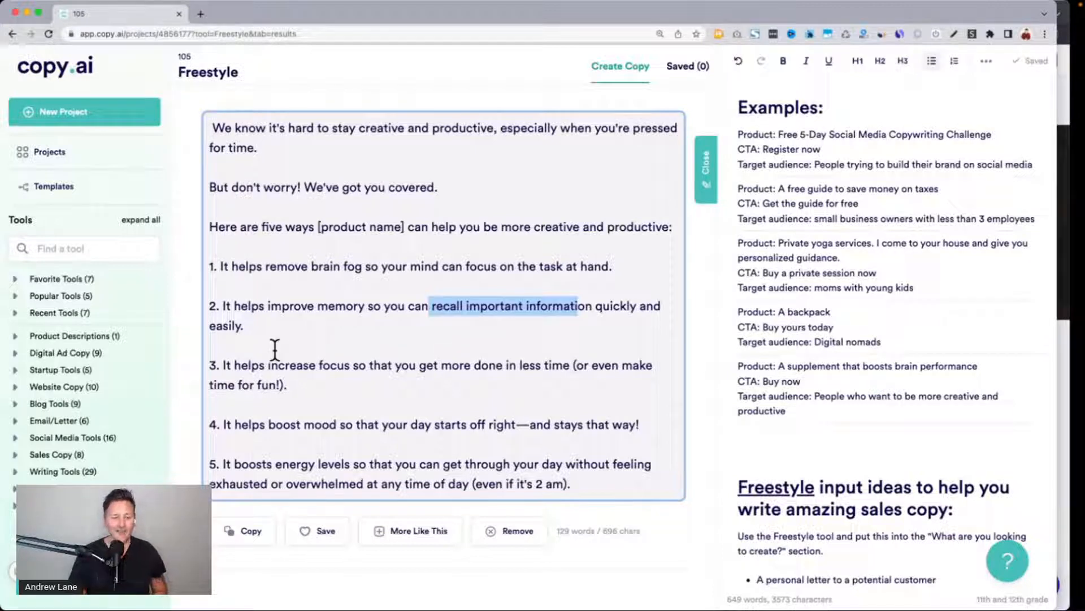
pyautogui.moveTo(223, 365); pyautogui.dragTo(356, 365)
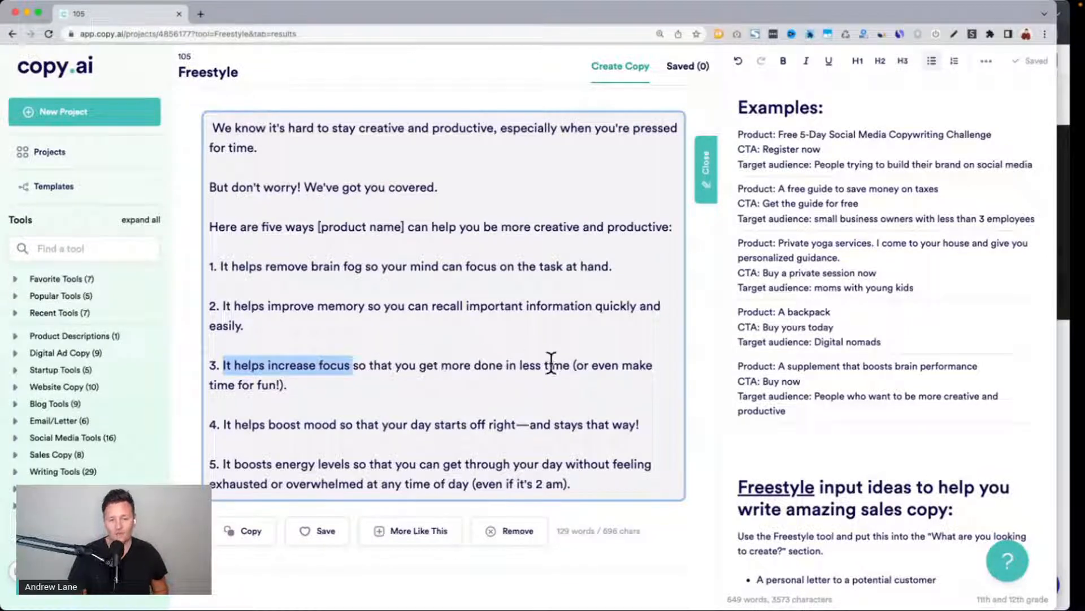
pyautogui.scroll(-1, 551, 362)
pyautogui.moveTo(574, 362); pyautogui.dragTo(383, 380)
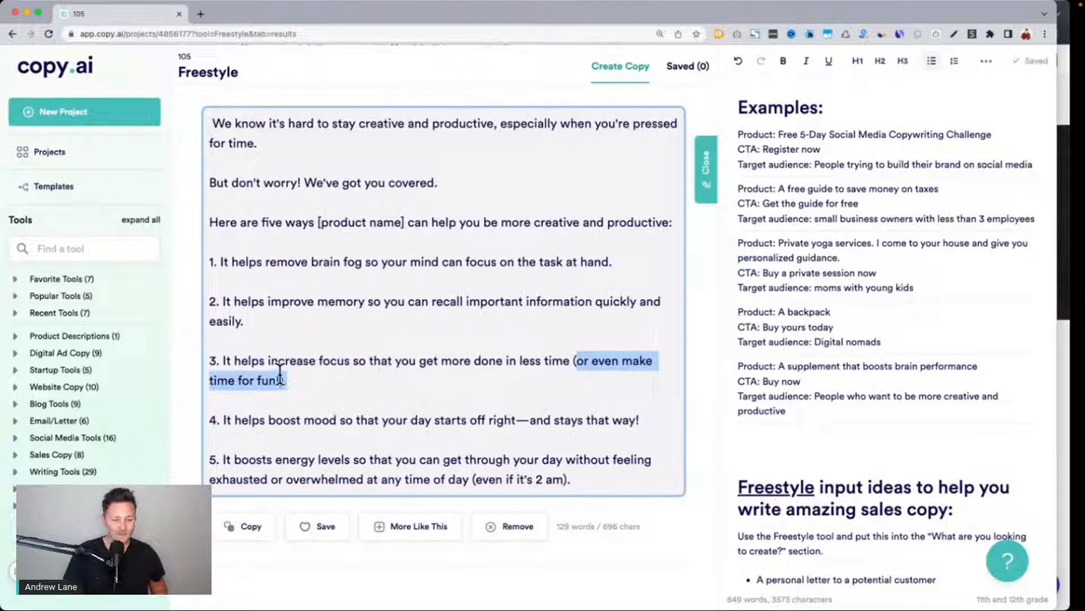
pyautogui.scroll(-5, 300, 381)
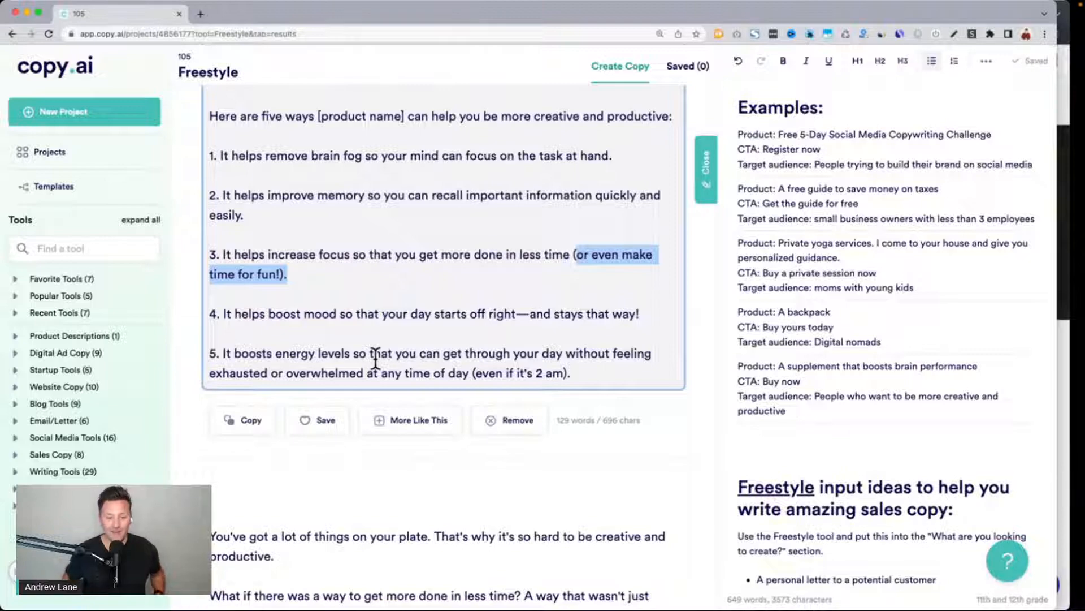
# Replace the Freestyle main points with the document's backpack example: CTA "Buy yours today", target audience "Digital nomads".
pyautogui.scroll(15, 374, 357)
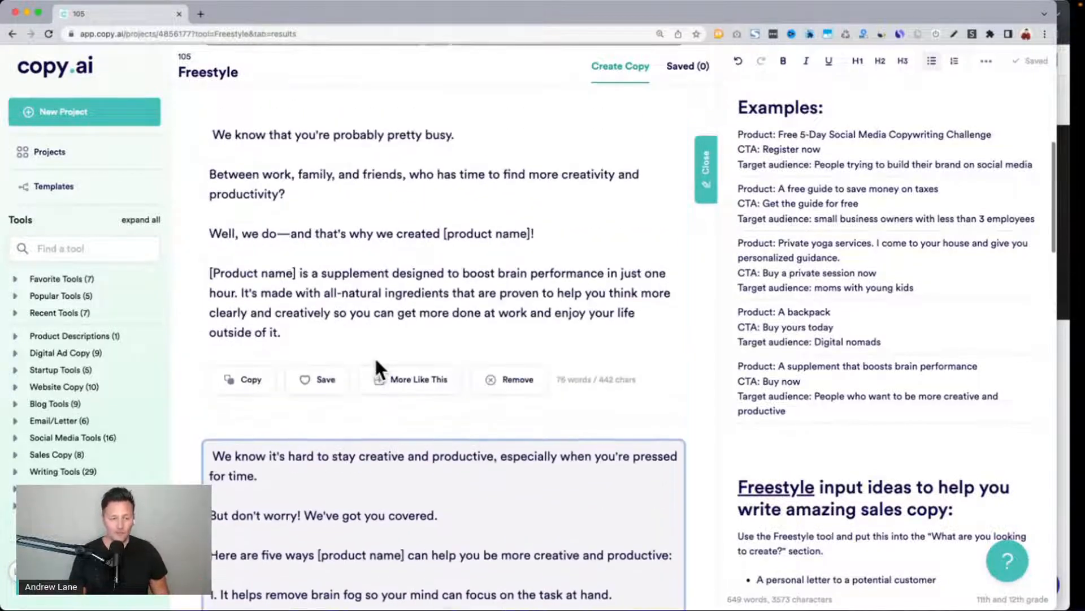
pyautogui.scroll(15, 374, 356)
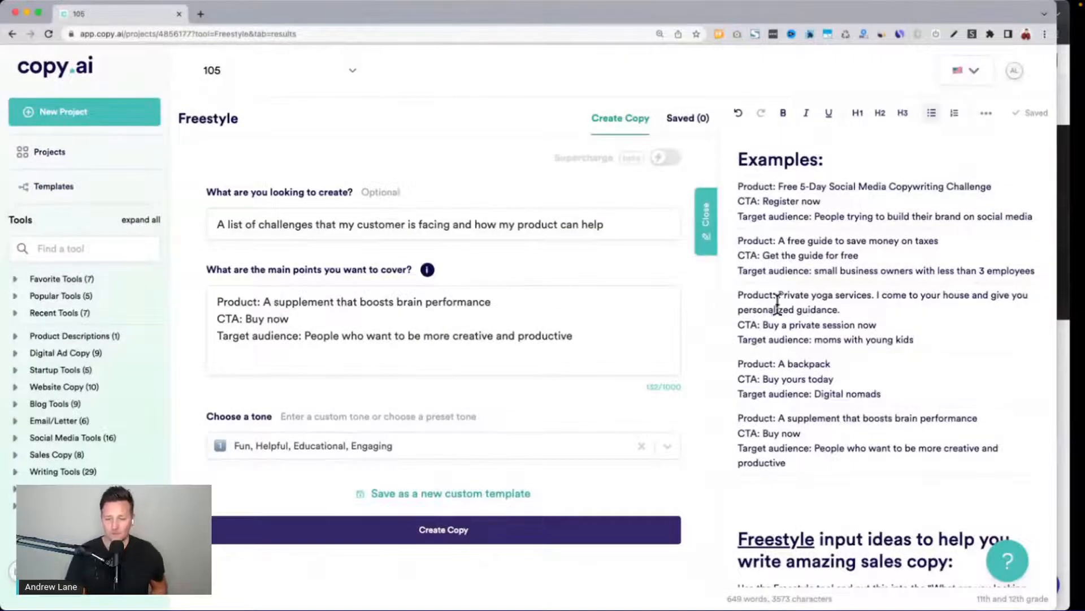
pyautogui.moveTo(734, 365); pyautogui.dragTo(879, 390)
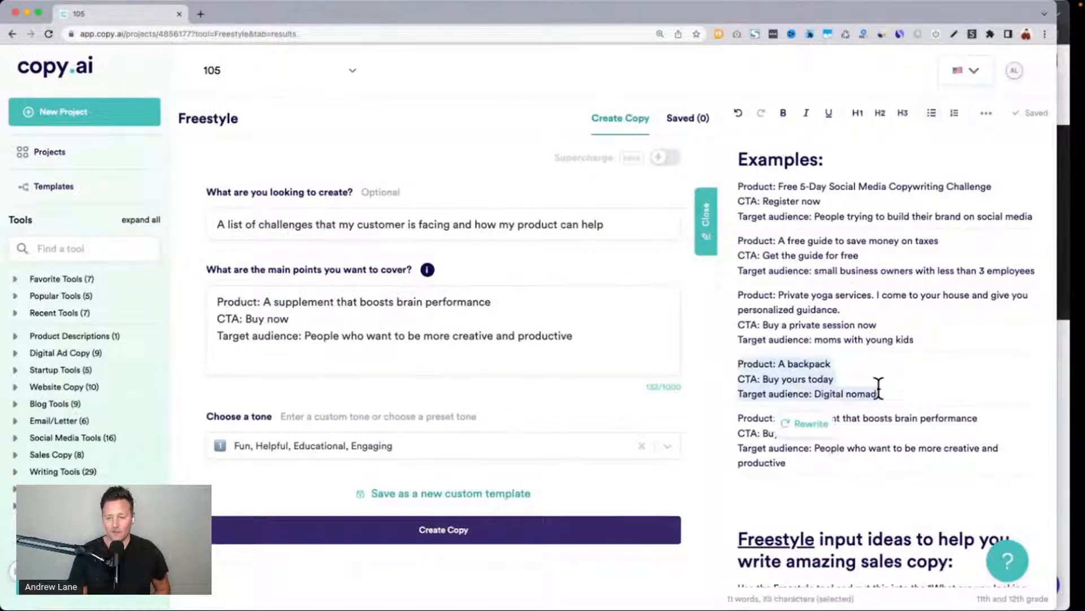
pyautogui.hotkey('ctrl', 'c')
pyautogui.click(402, 305)
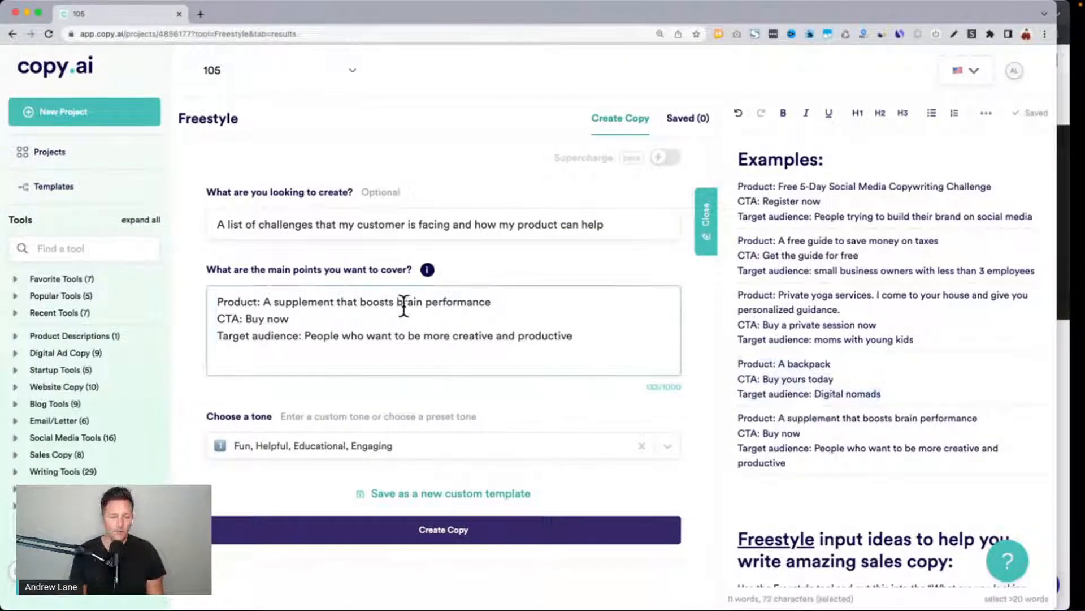
pyautogui.hotkey('ctrl', 'a')
pyautogui.hotkey('ctrl', 'v')
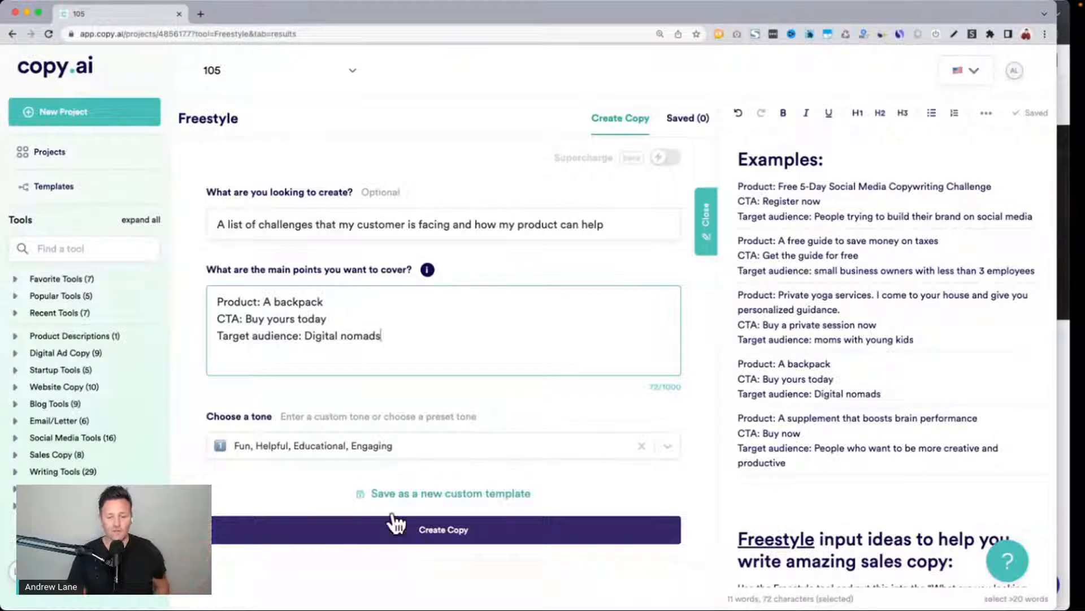
# Check the backpack's target audience and CTA in the main points, and generate new copy from them.
pyautogui.moveTo(215, 335); pyautogui.dragTo(447, 336)
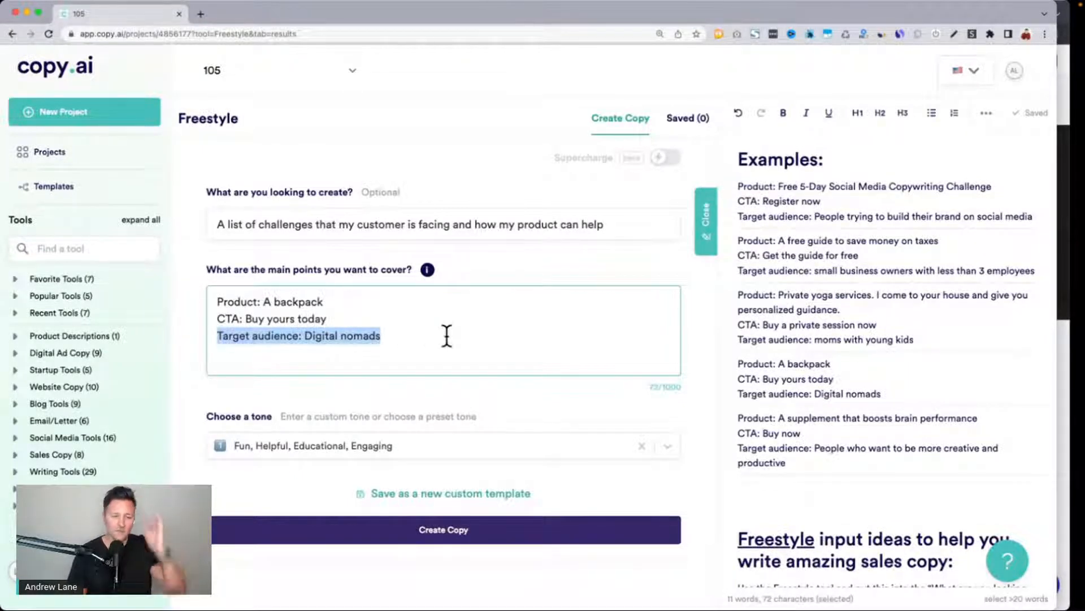
pyautogui.moveTo(216, 318); pyautogui.dragTo(403, 318)
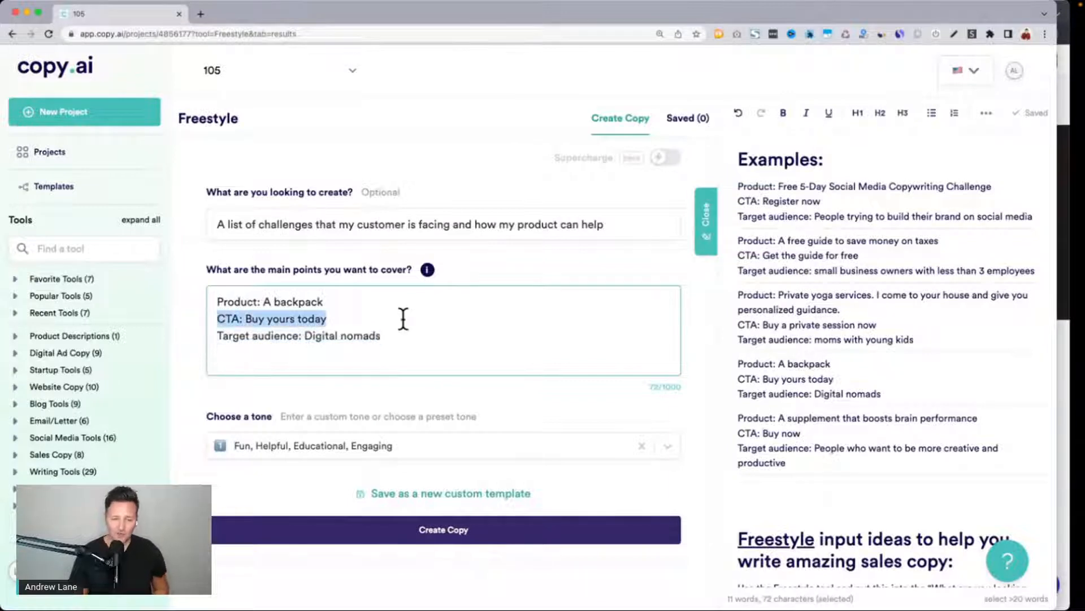
pyautogui.click(403, 318)
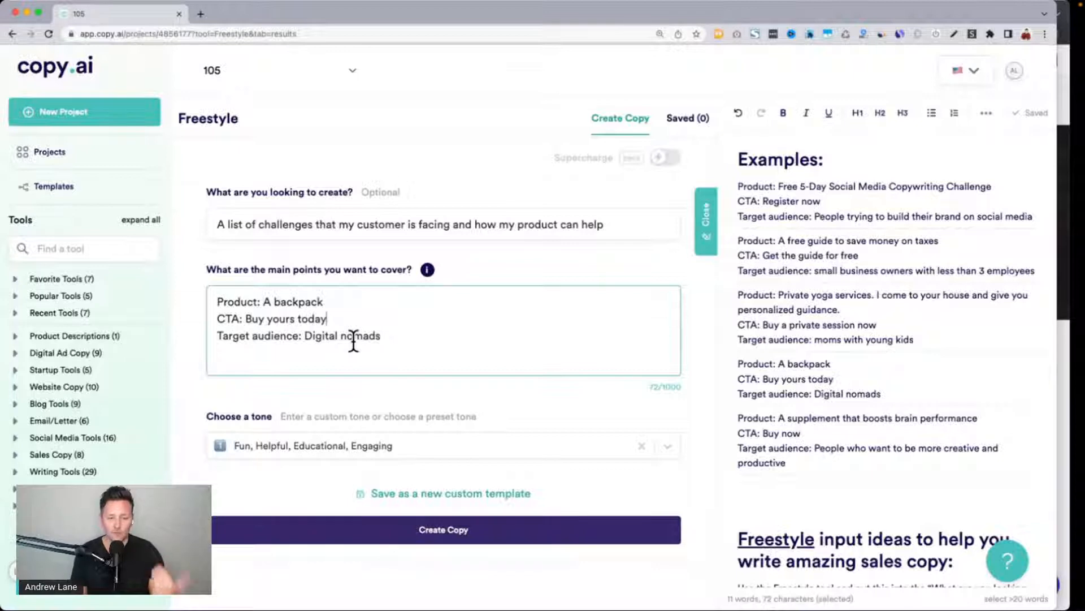
pyautogui.scroll(-1, 353, 340)
pyautogui.click(413, 485)
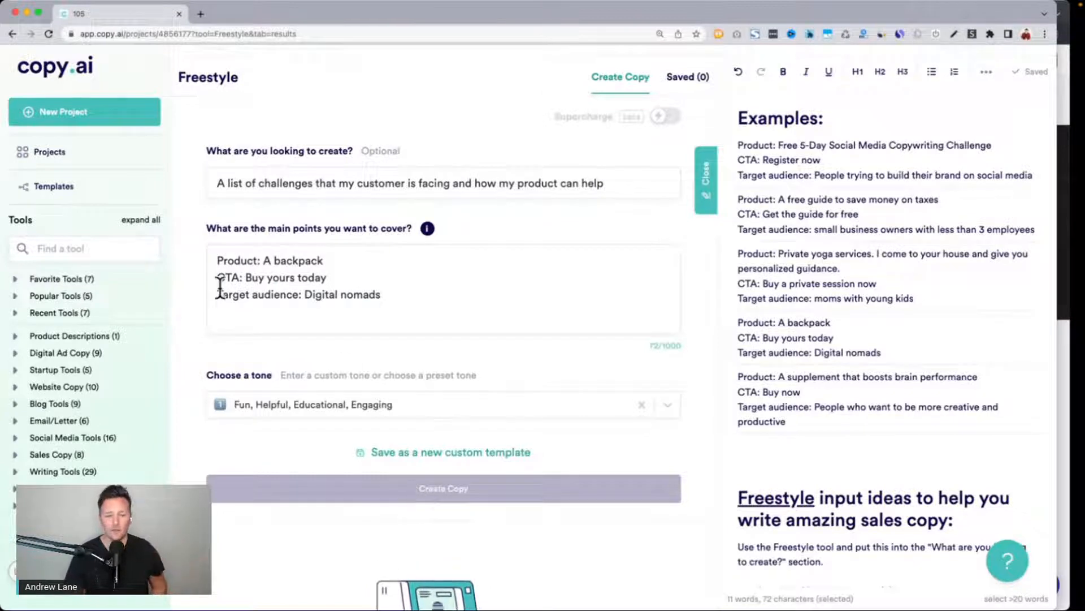
pyautogui.moveTo(215, 291); pyautogui.dragTo(388, 290)
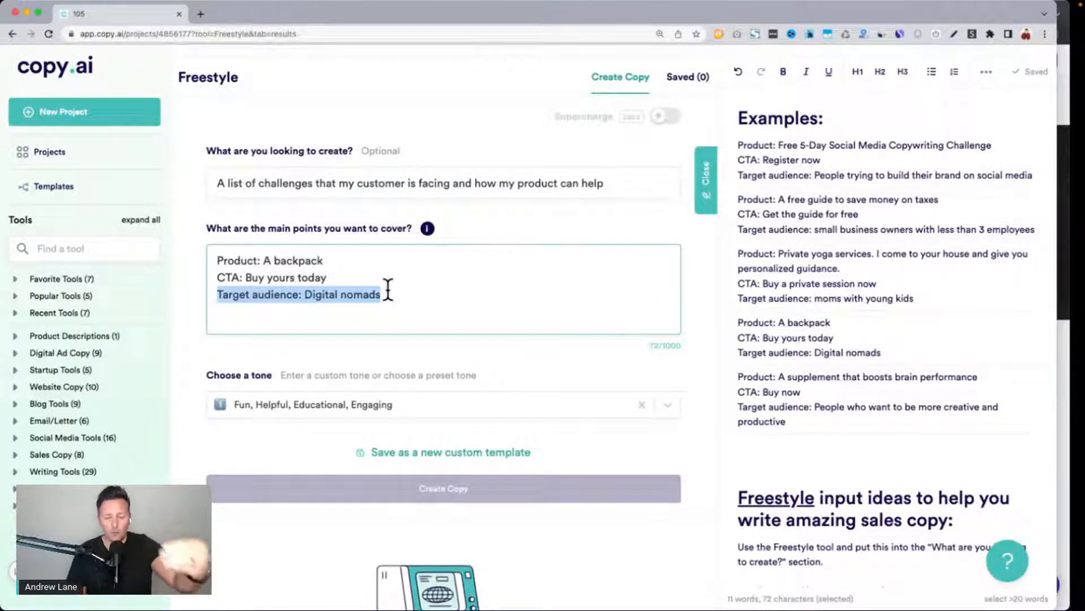
pyautogui.scroll(-2, 388, 289)
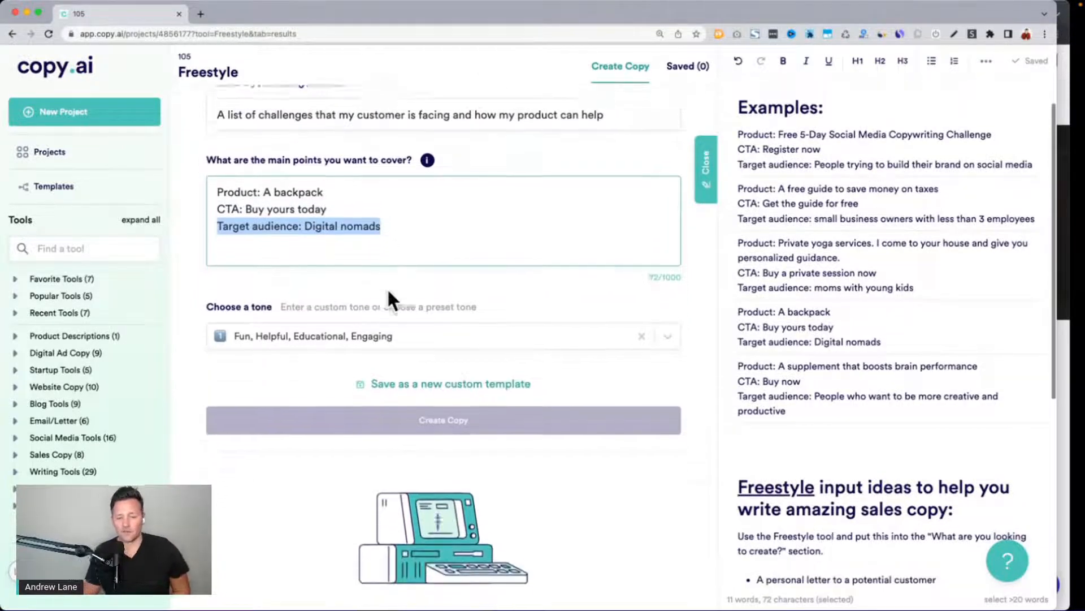
pyautogui.click(249, 210)
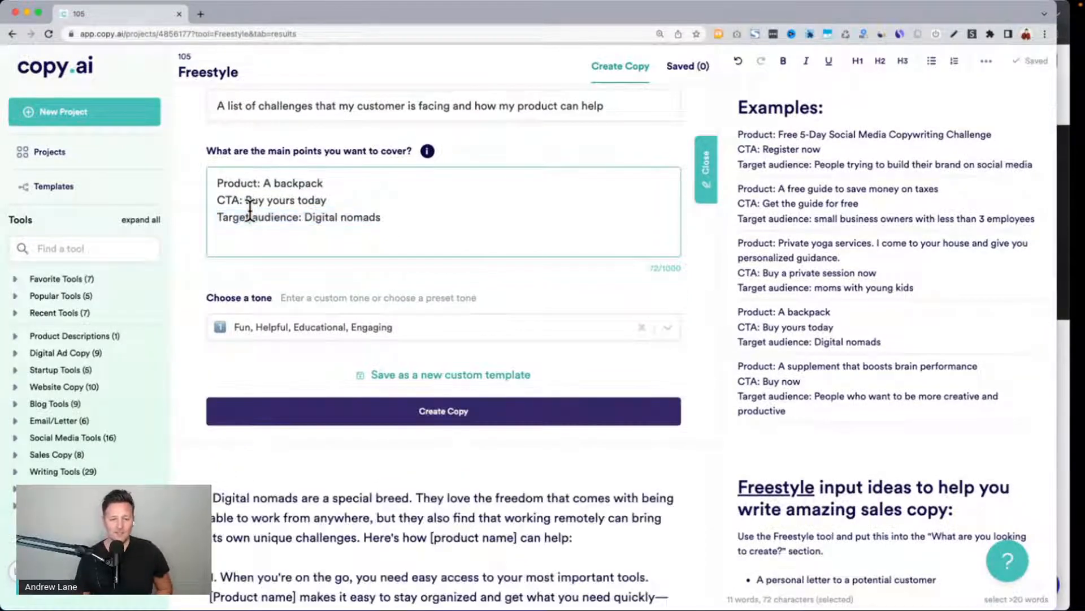
# Read the first generated backpack result, from its digital nomad introduction through the challenges about easy access and keeping up with family.
pyautogui.scroll(-3, 249, 210)
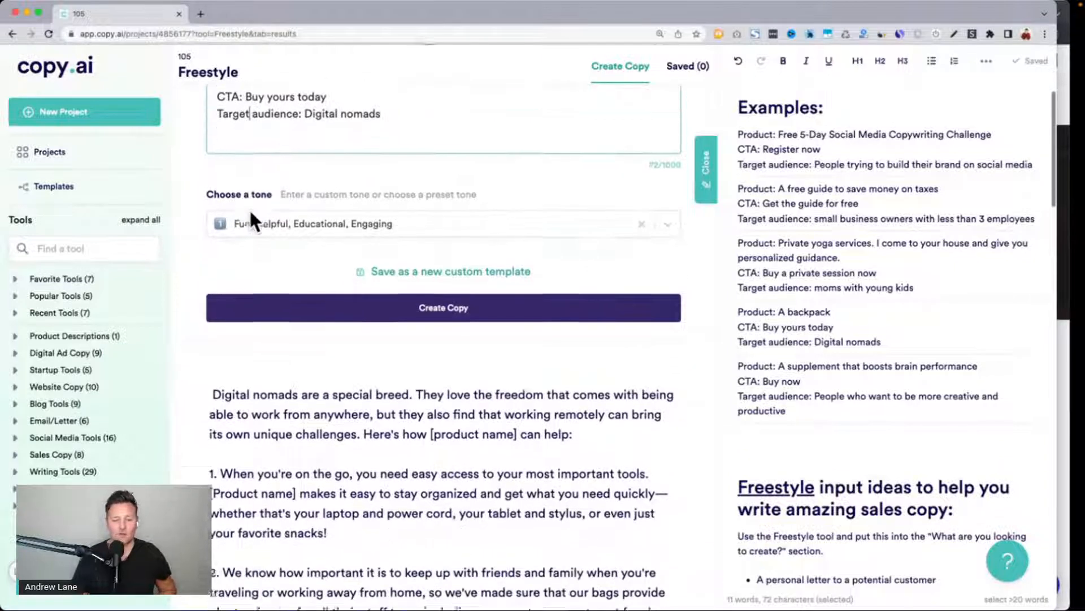
pyautogui.scroll(-2, 251, 215)
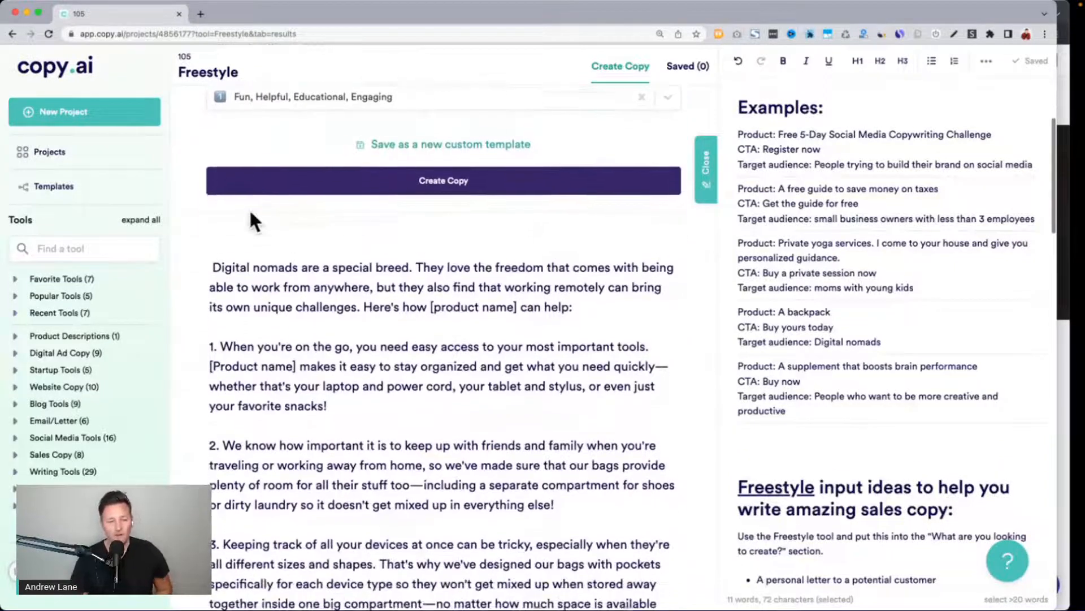
pyautogui.moveTo(241, 267); pyautogui.dragTo(343, 266)
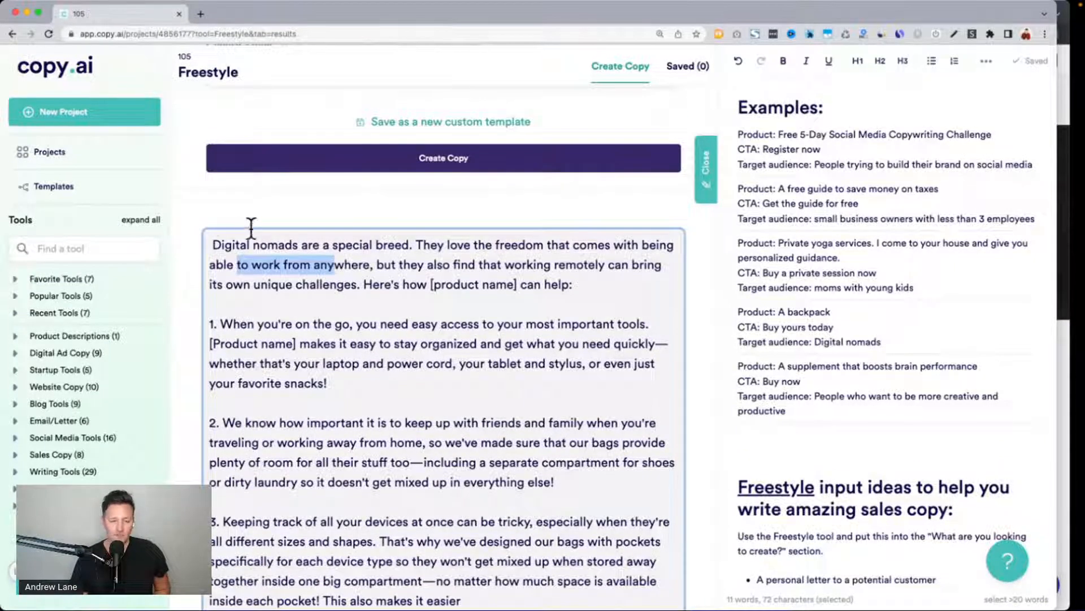
pyautogui.moveTo(213, 244); pyautogui.dragTo(572, 282)
pyautogui.scroll(-2, 588, 289)
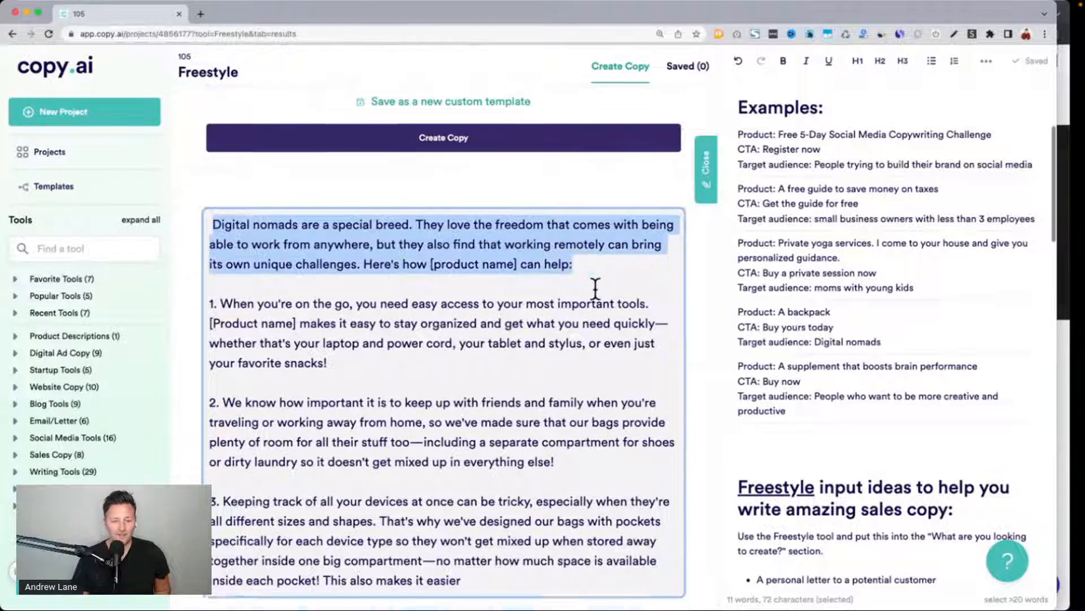
pyautogui.moveTo(359, 272); pyautogui.dragTo(647, 276)
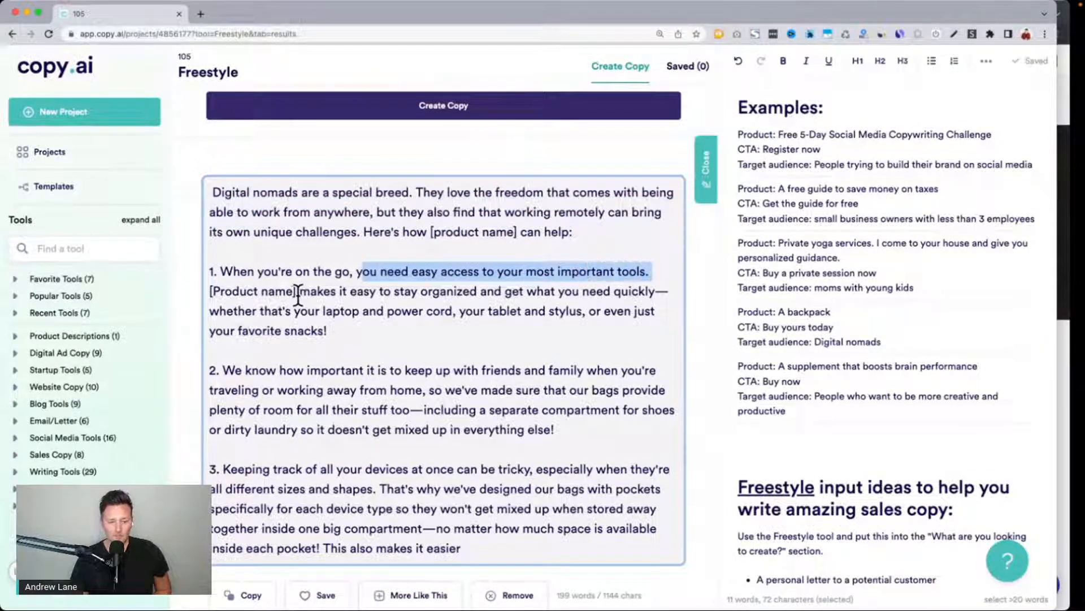
pyautogui.moveTo(298, 292); pyautogui.dragTo(623, 290)
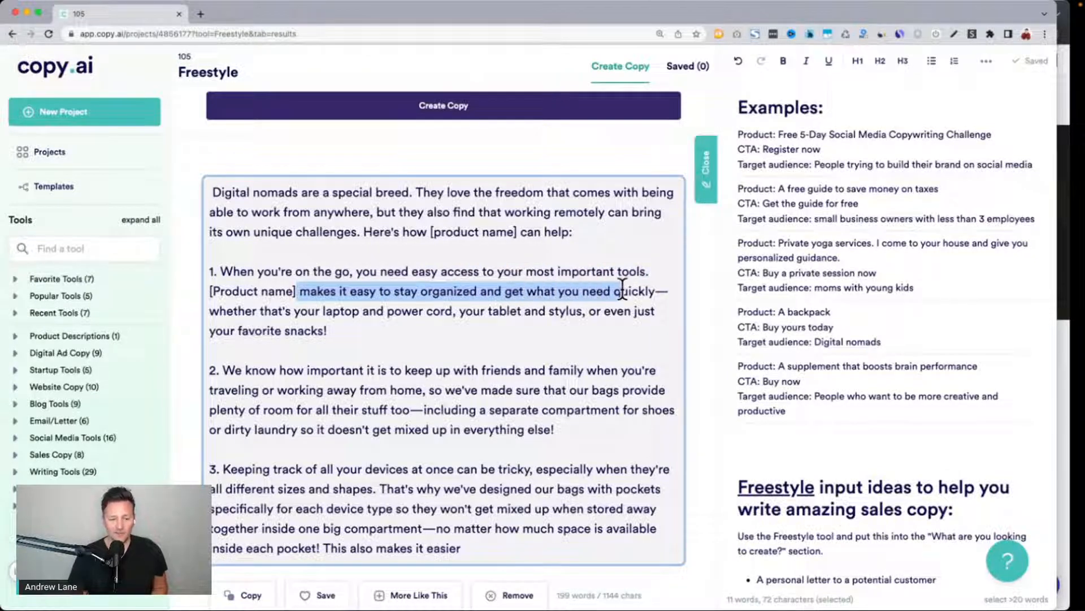
pyautogui.scroll(-2, 622, 290)
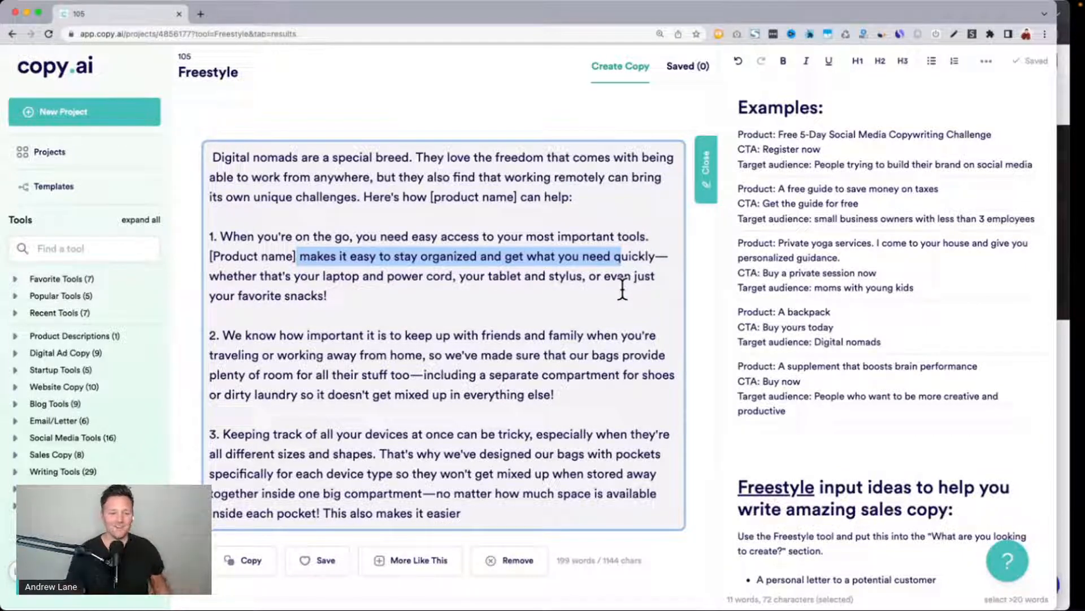
pyautogui.moveTo(224, 335); pyautogui.dragTo(402, 335)
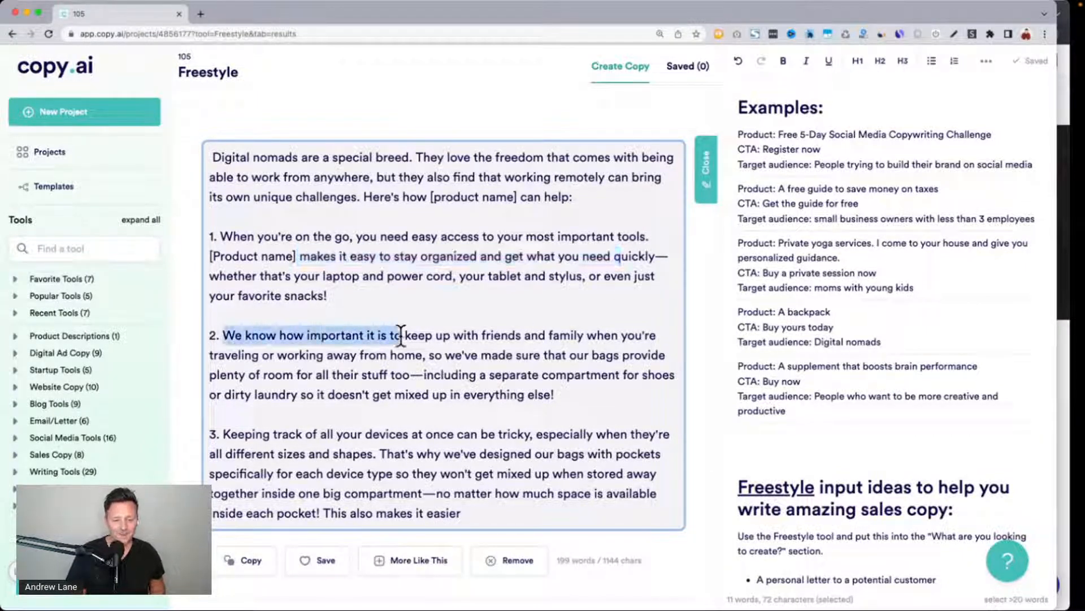
pyautogui.scroll(-3, 401, 335)
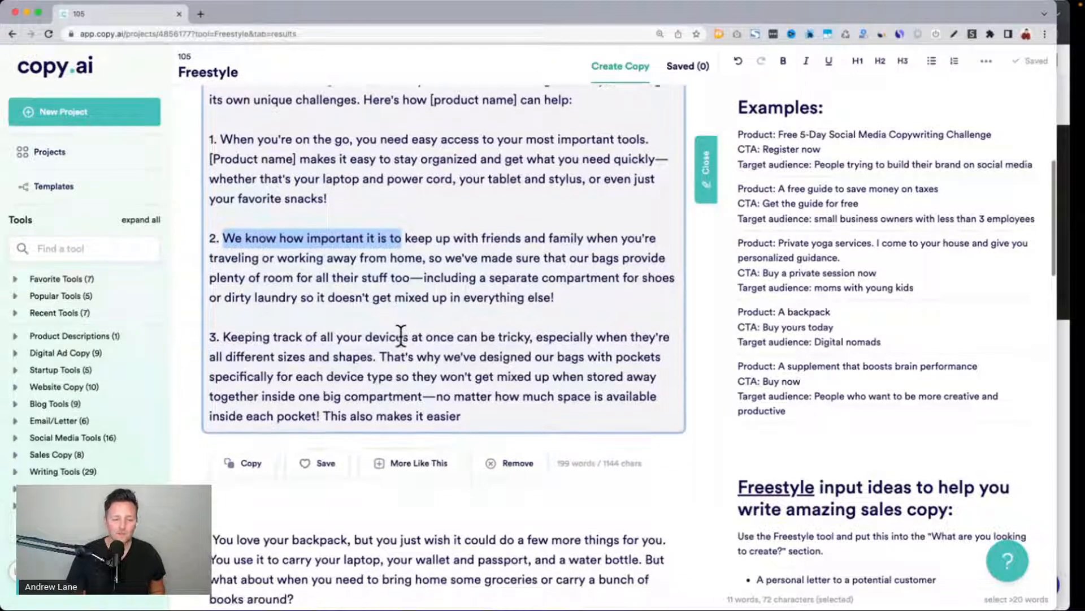
# Examine the remaining backpack results, including the two lists of five challenges facing digital nomads.
pyautogui.scroll(-10, 402, 335)
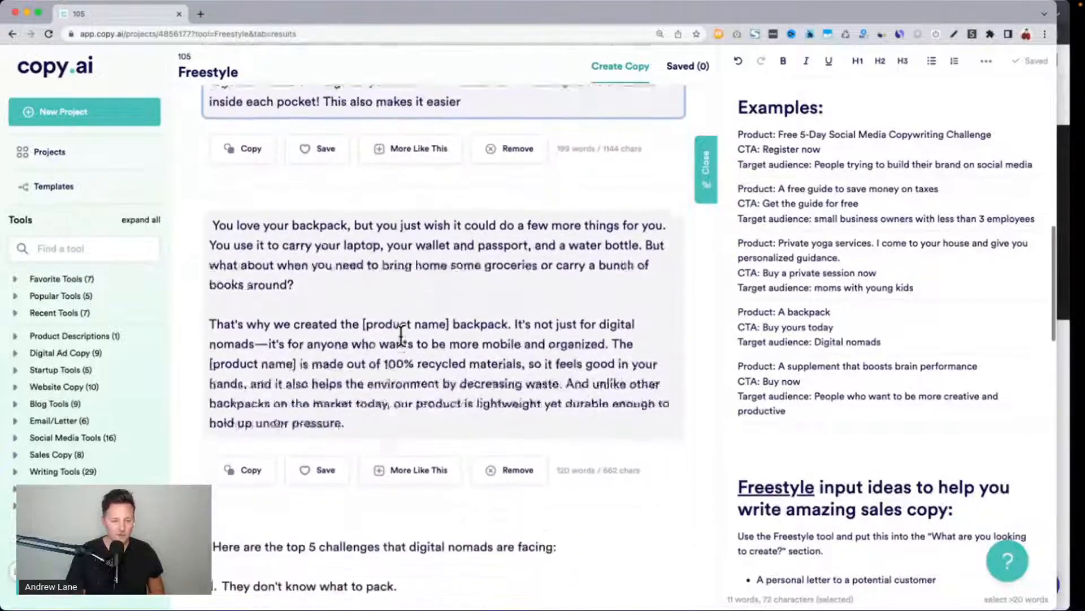
pyautogui.scroll(-10, 402, 335)
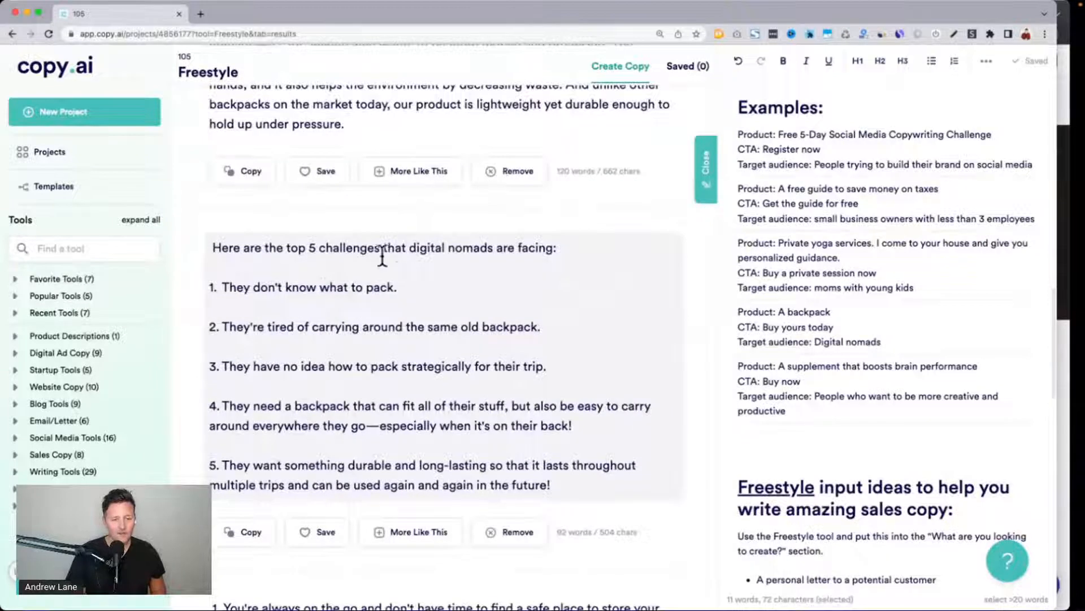
pyautogui.moveTo(240, 286); pyautogui.dragTo(308, 312)
pyautogui.moveTo(220, 327); pyautogui.dragTo(562, 319)
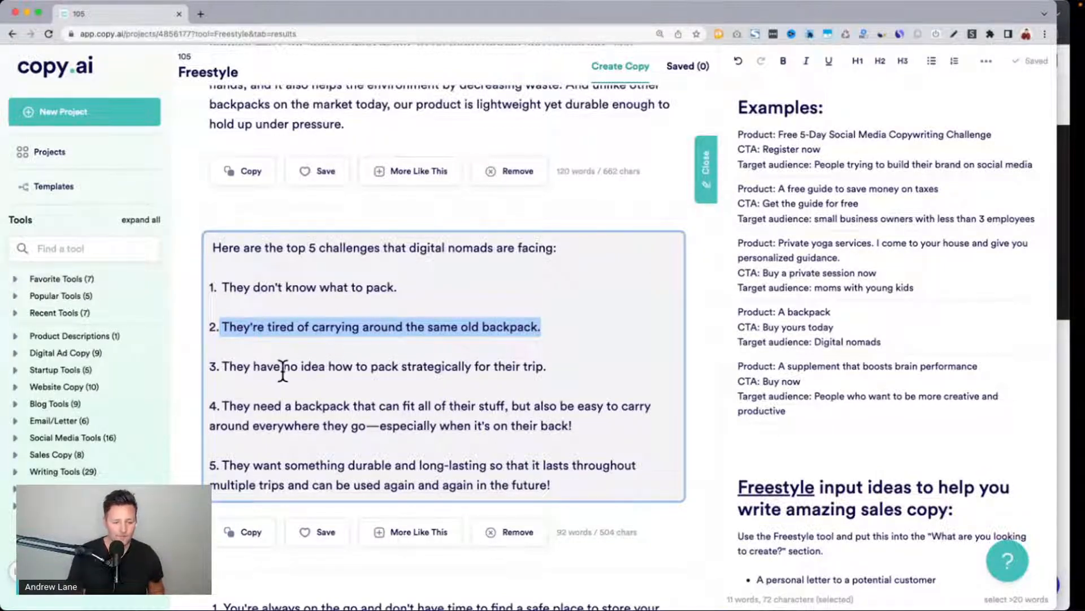
pyautogui.scroll(-1, 284, 368)
pyautogui.scroll(-5, 284, 369)
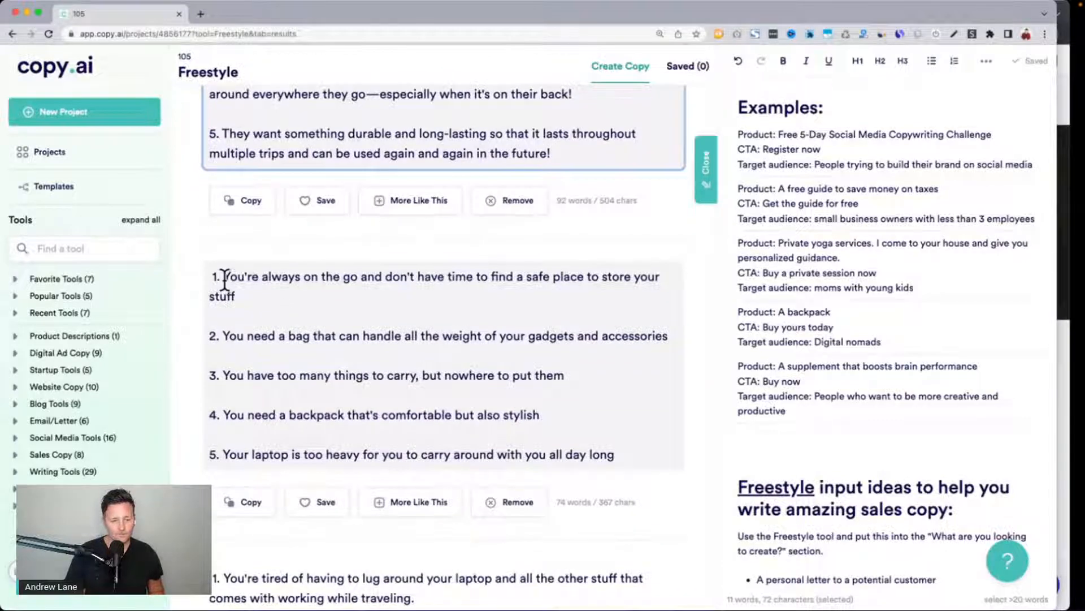
pyautogui.moveTo(223, 277); pyautogui.dragTo(636, 465)
pyautogui.scroll(15, 635, 465)
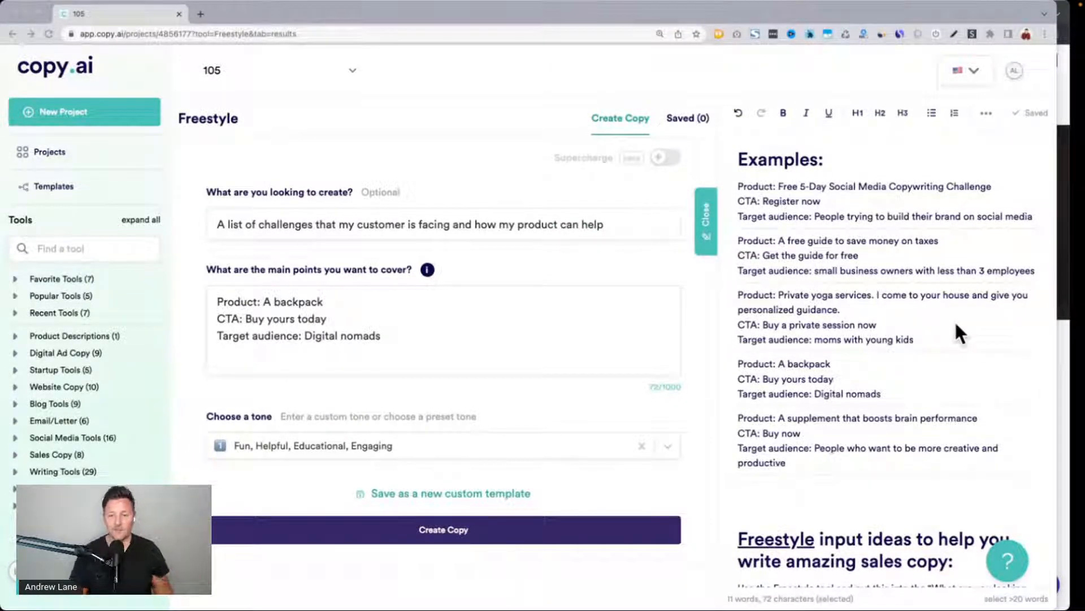
# Review the document's list of Freestyle input ideas for writing sales copy.
pyautogui.scroll(-5, 957, 326)
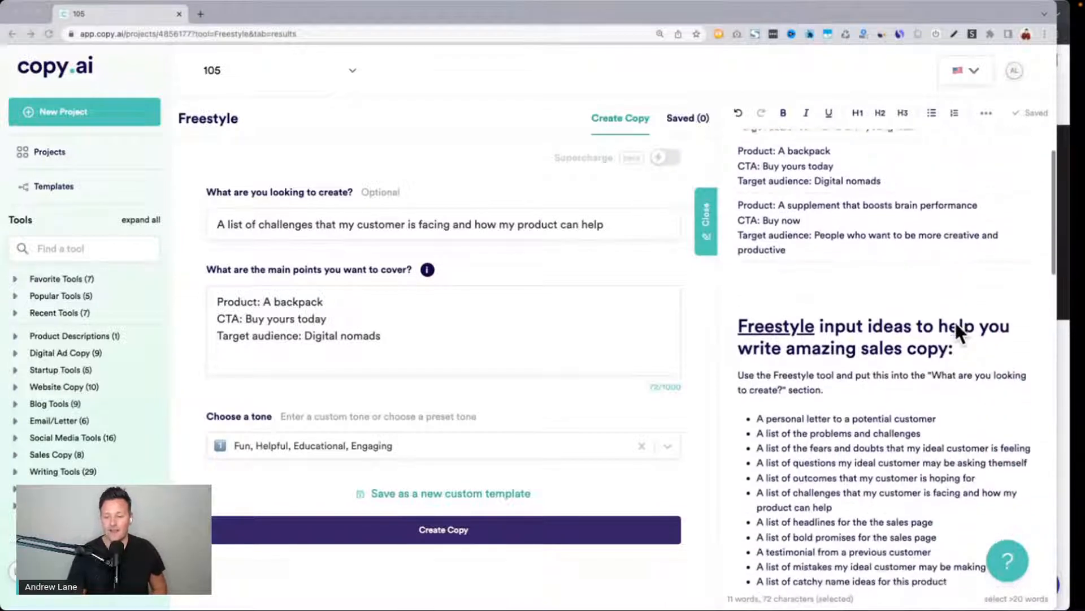
pyautogui.scroll(-3, 955, 325)
pyautogui.scroll(1, 955, 325)
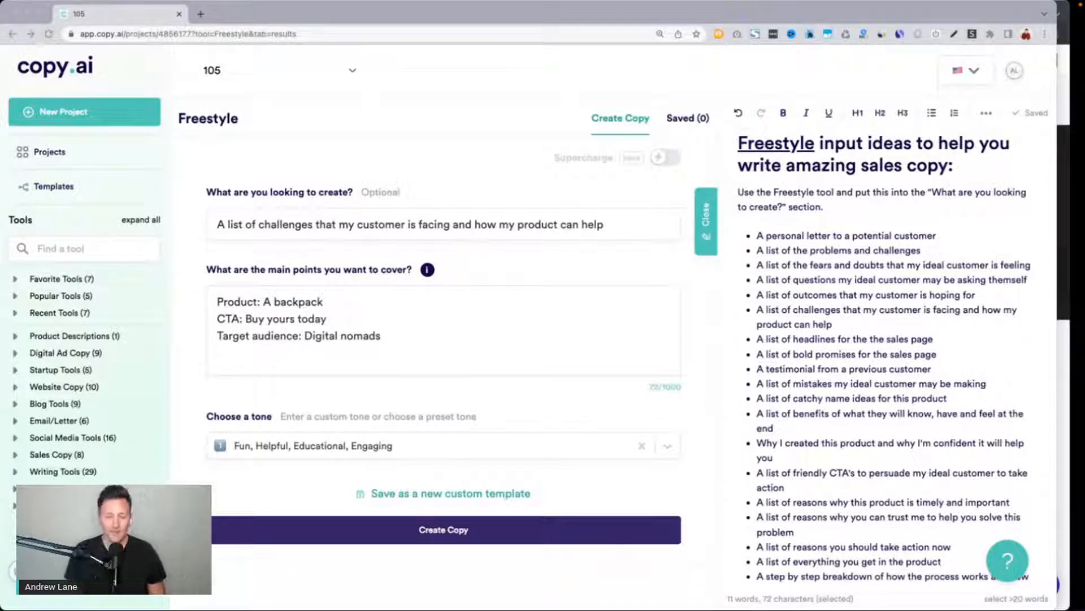
pyautogui.click(517, 308)
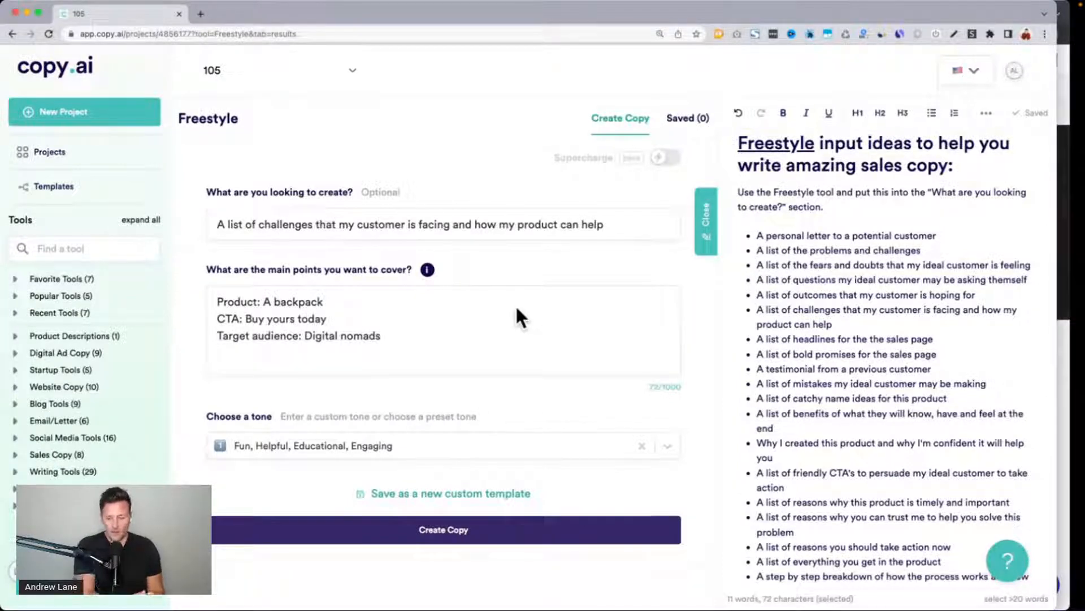
# Switch to the Podia page editor and look over the sales page template's headline and "What you'll learn" sections.
pyautogui.click(1063, 168)
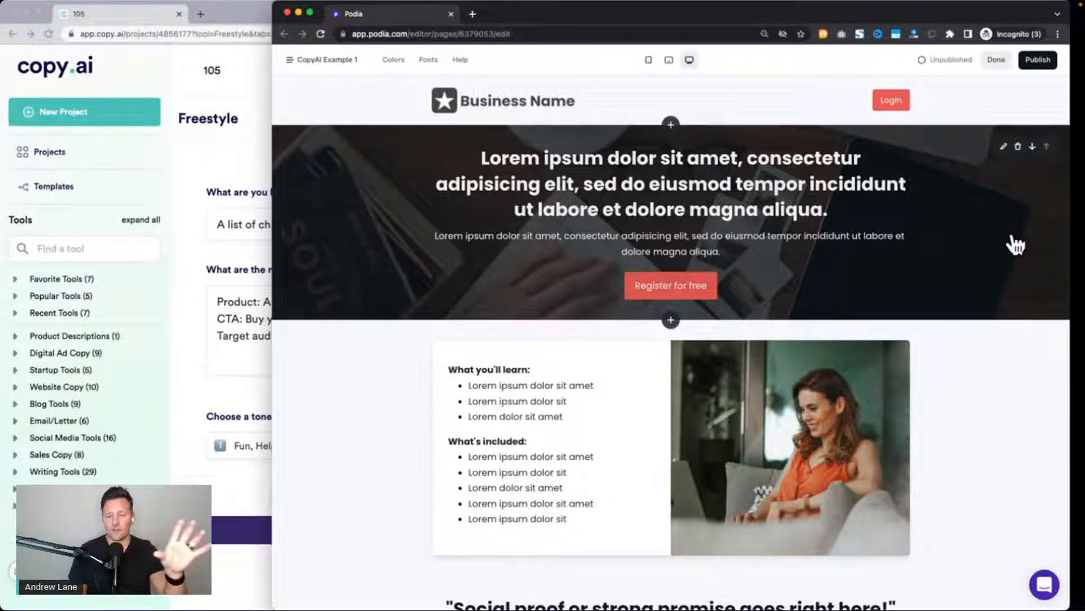
pyautogui.scroll(-5, 1016, 244)
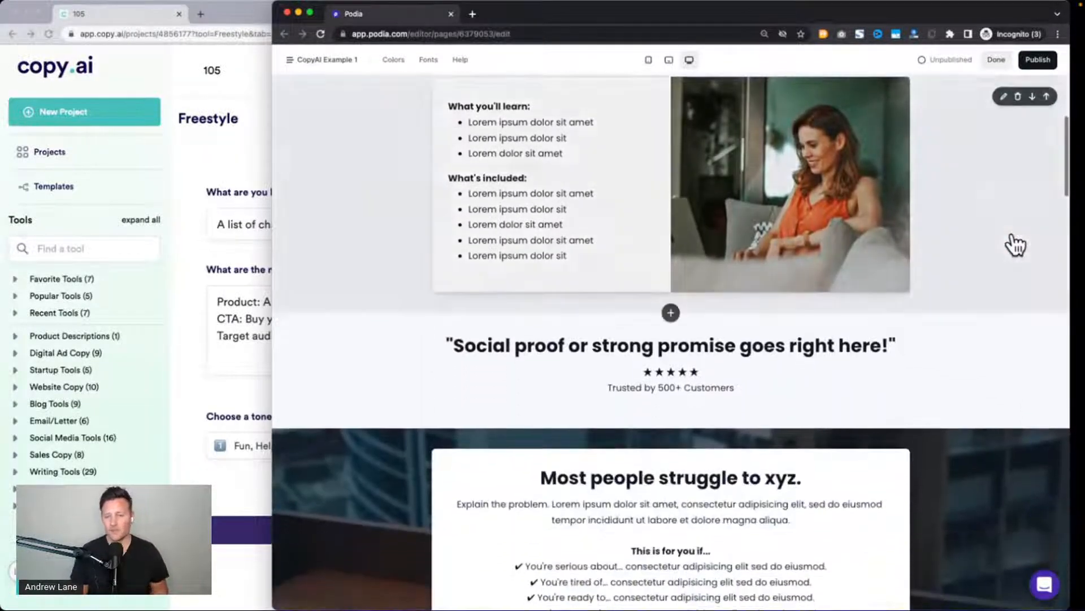
pyautogui.scroll(5, 1016, 245)
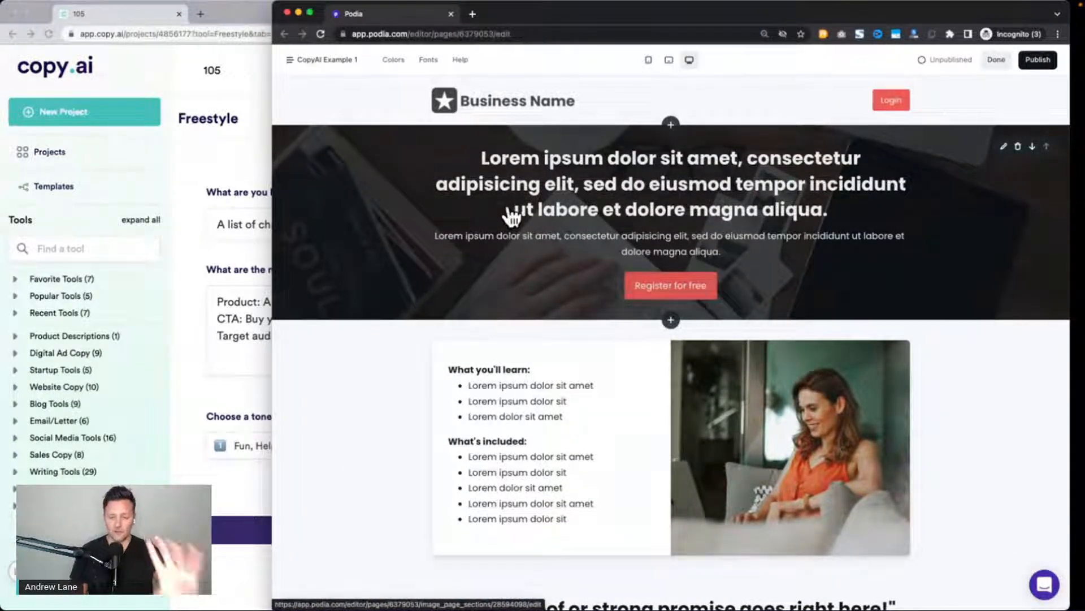
pyautogui.scroll(-2, 511, 216)
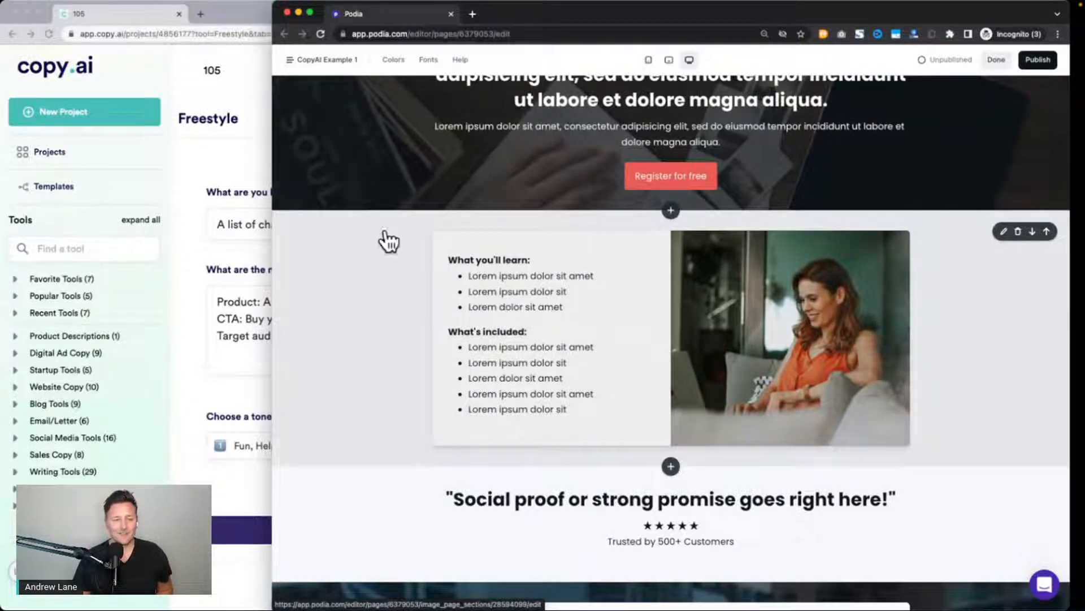
# Back in copy.ai, replace the Freestyle main points with the document's "Free 5-Day Social Media Copywriting Challenge" example.
pyautogui.click(230, 158)
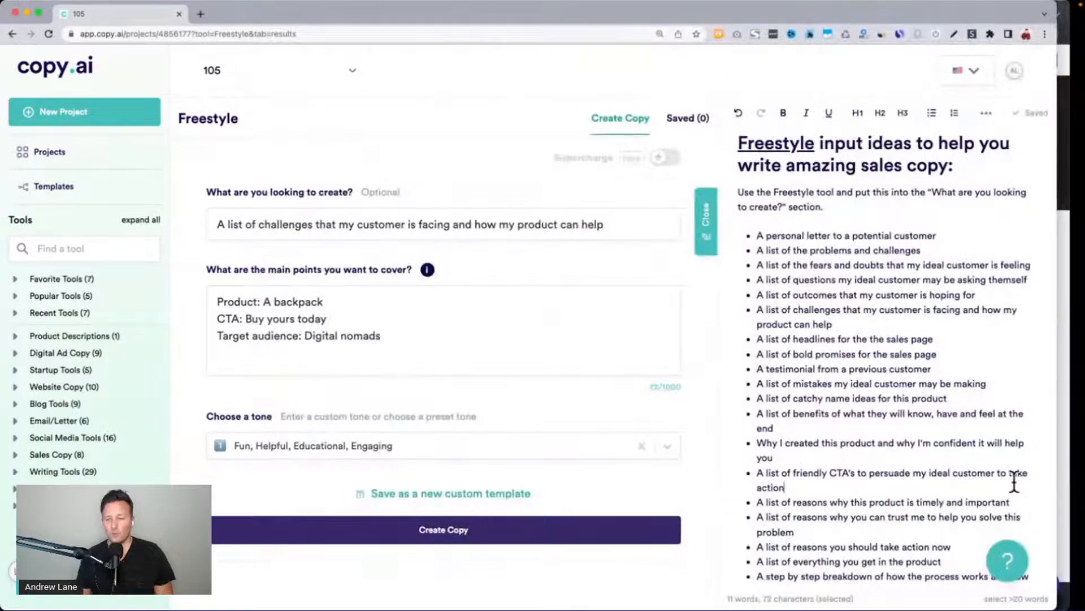
pyautogui.scroll(7, 1014, 481)
pyautogui.scroll(-5, 845, 221)
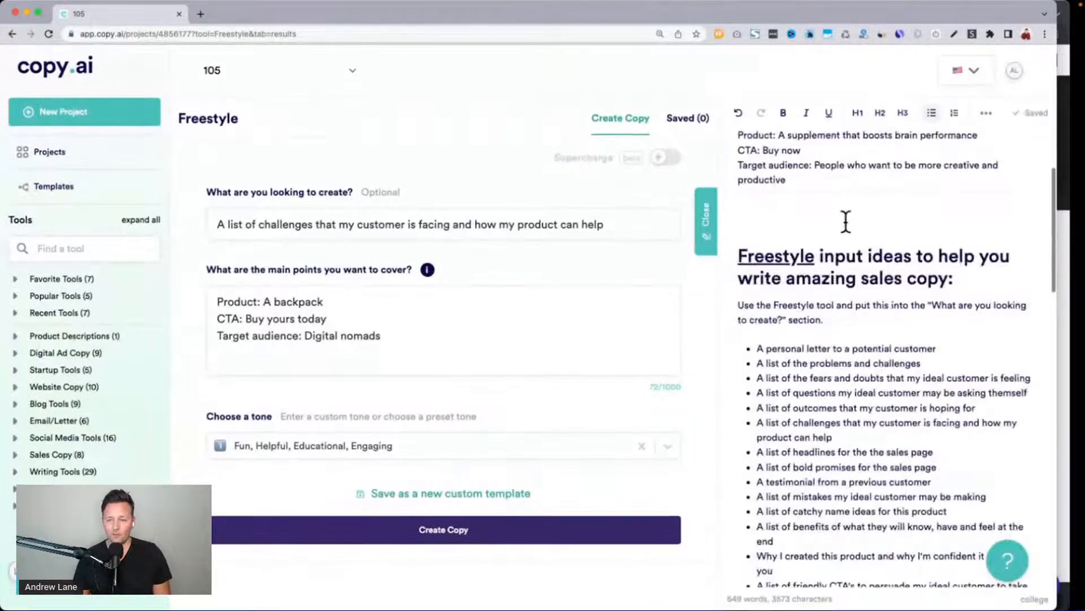
pyautogui.scroll(5, 846, 221)
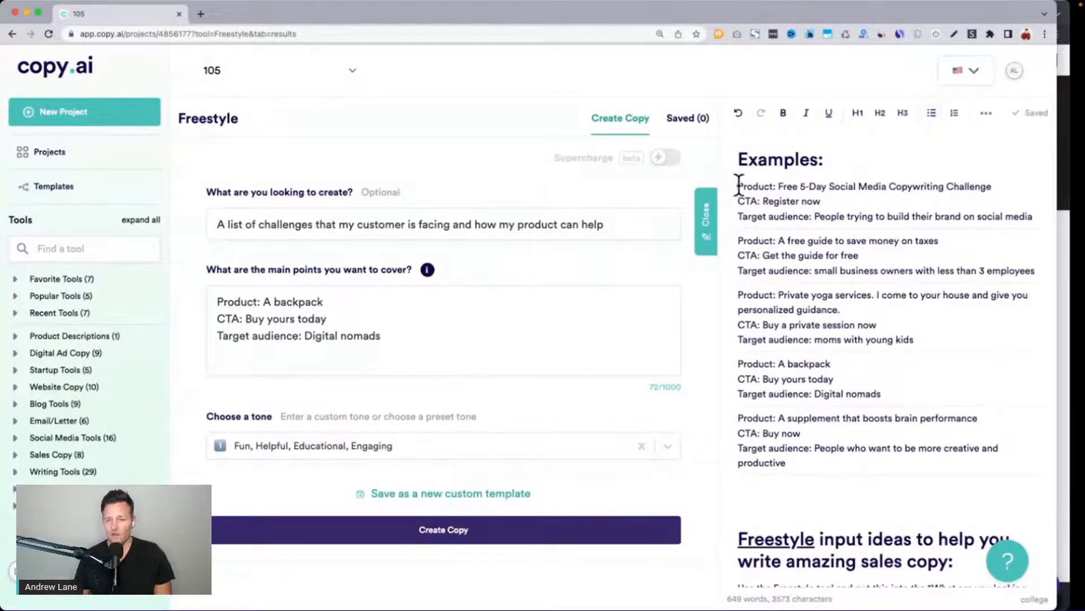
pyautogui.click(739, 186)
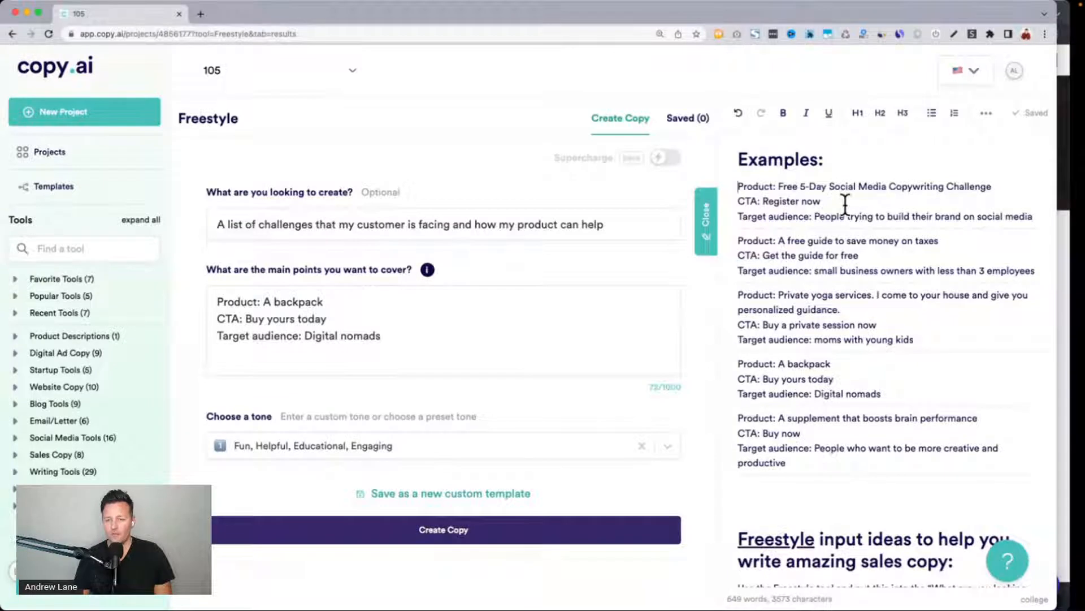
pyautogui.keyDown('shift'); pyautogui.click(1040, 218); pyautogui.keyUp('shift')
pyautogui.hotkey('ctrl', 'c')
pyautogui.click(521, 334)
pyautogui.hotkey('ctrl', 'a')
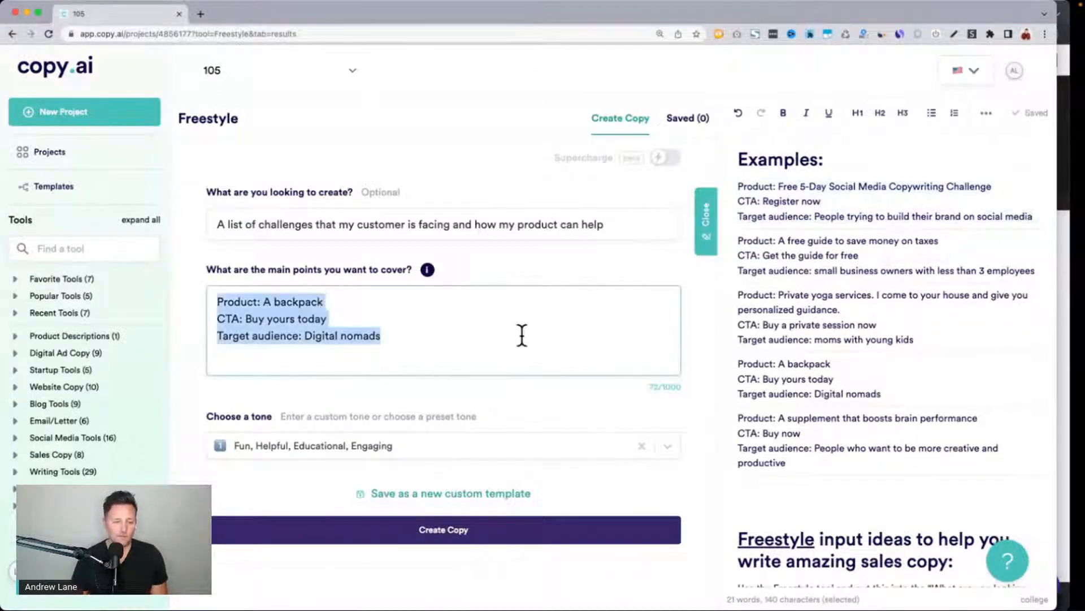
pyautogui.hotkey('ctrl', 'v')
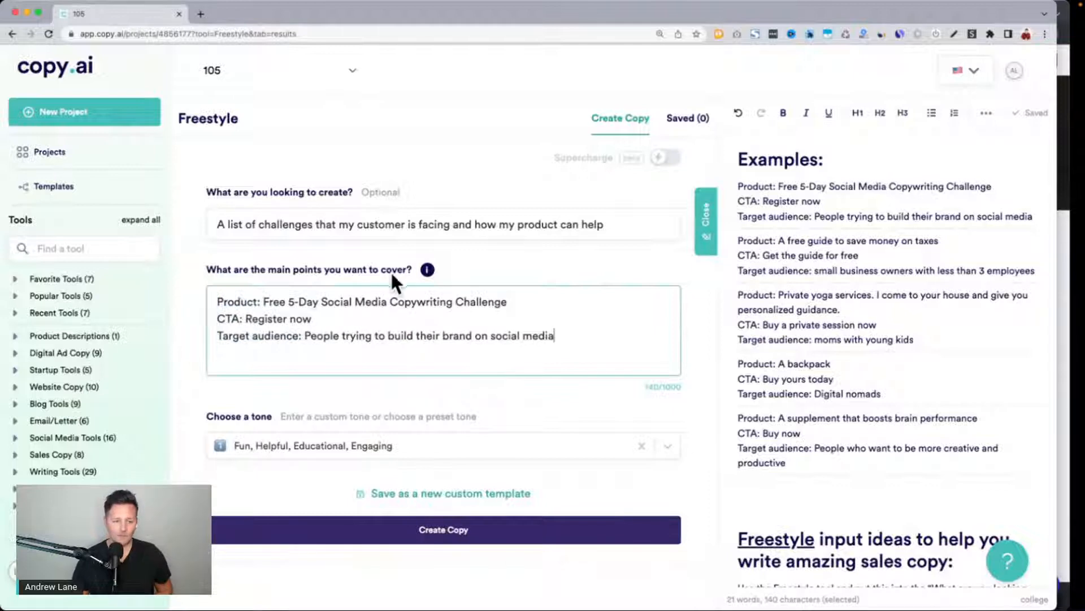
# Check the product, CTA and target audience lines of the copywriting challenge in the main points.
pyautogui.moveTo(262, 301); pyautogui.dragTo(318, 303)
pyautogui.moveTo(217, 319); pyautogui.dragTo(288, 318)
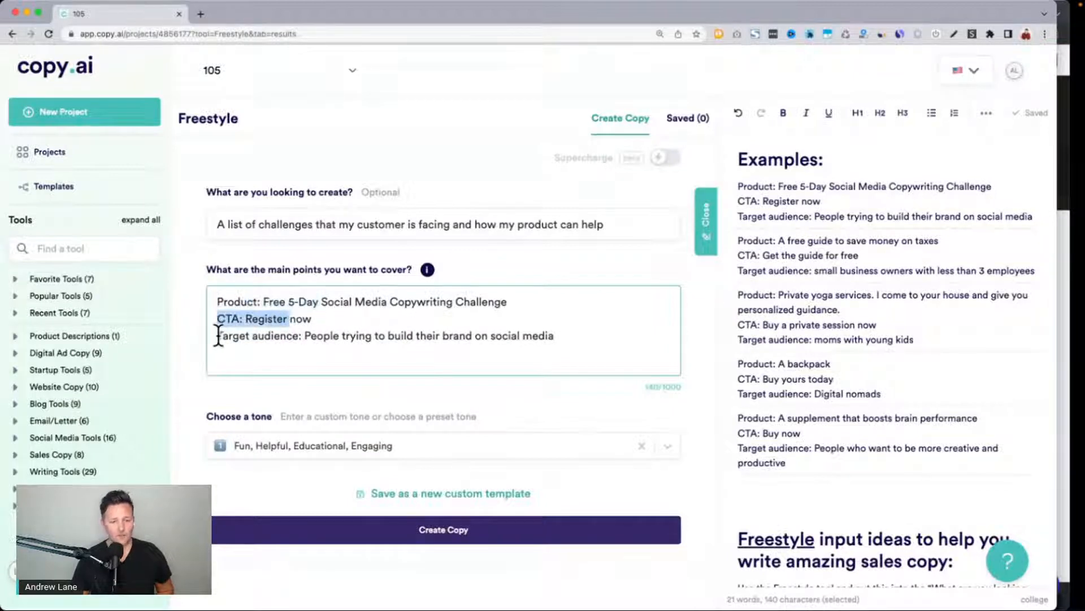
pyautogui.moveTo(218, 336); pyautogui.dragTo(584, 334)
# Switch to the Podia page editor and look over the template from the "What you'll learn" section through the benefits section.
pyautogui.click(1074, 285)
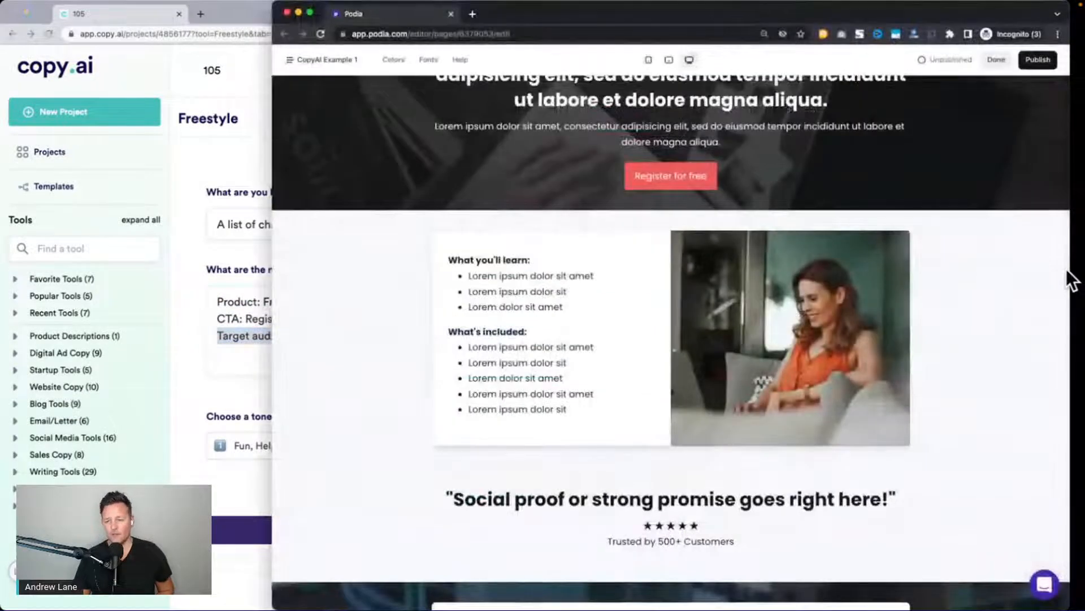
pyautogui.scroll(2, 1012, 271)
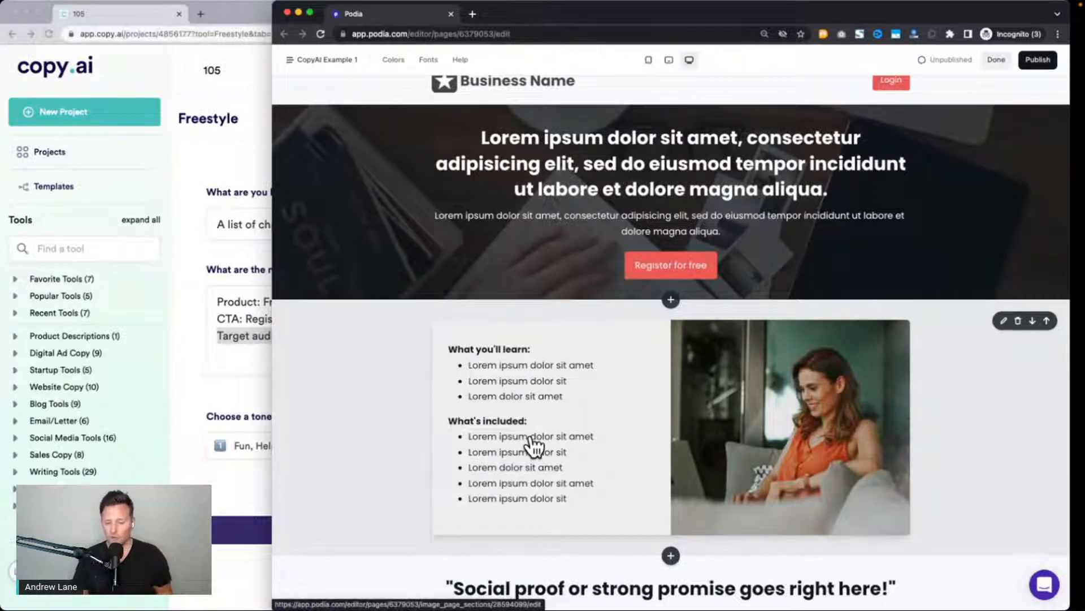
pyautogui.scroll(-4, 534, 443)
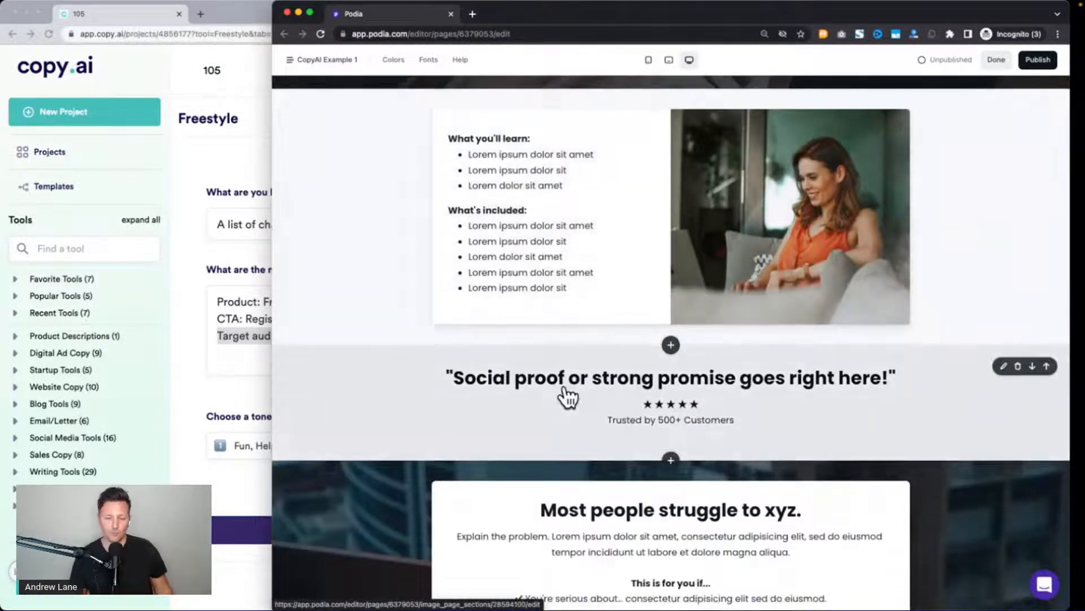
pyautogui.scroll(-1, 568, 396)
pyautogui.scroll(-3, 568, 397)
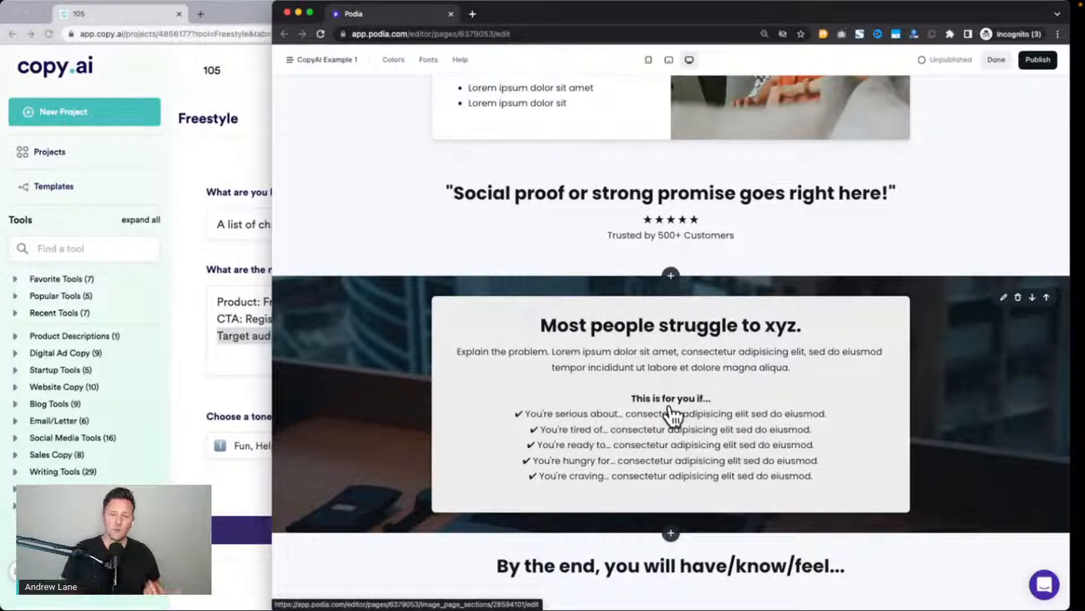
pyautogui.scroll(-6, 671, 416)
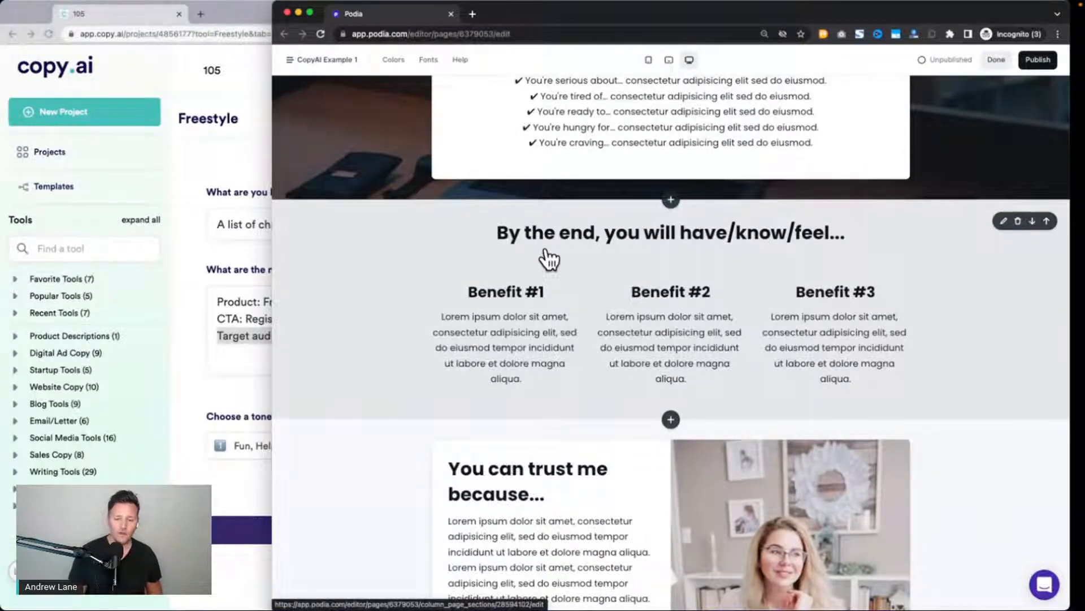
# Look over the rest of the sales page template, from "You can trust me because..." through the closing registration banner, and return to the header.
pyautogui.scroll(-5, 546, 254)
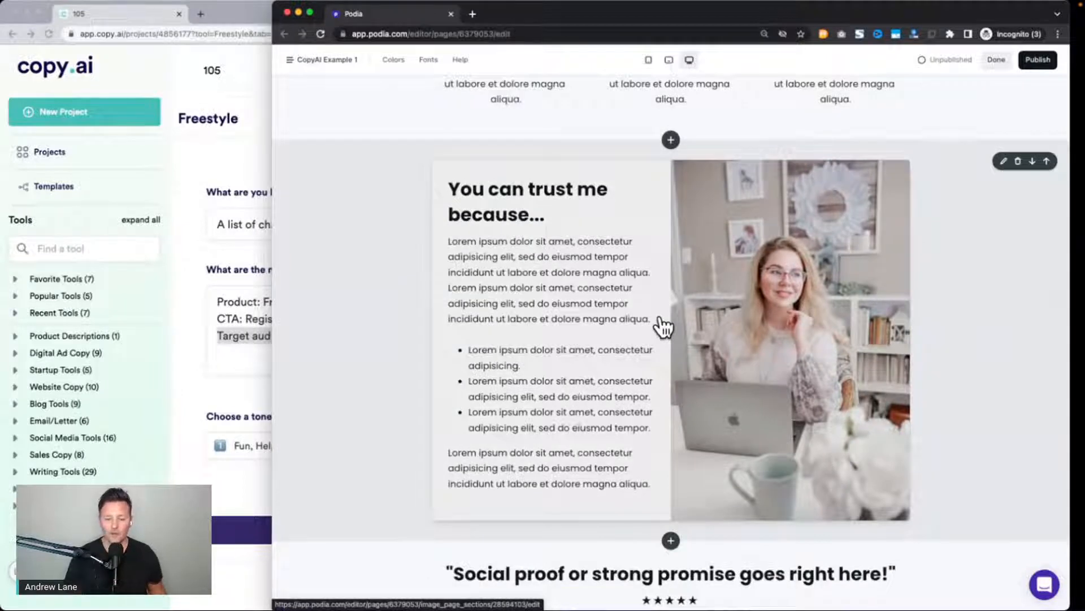
pyautogui.scroll(-5, 662, 326)
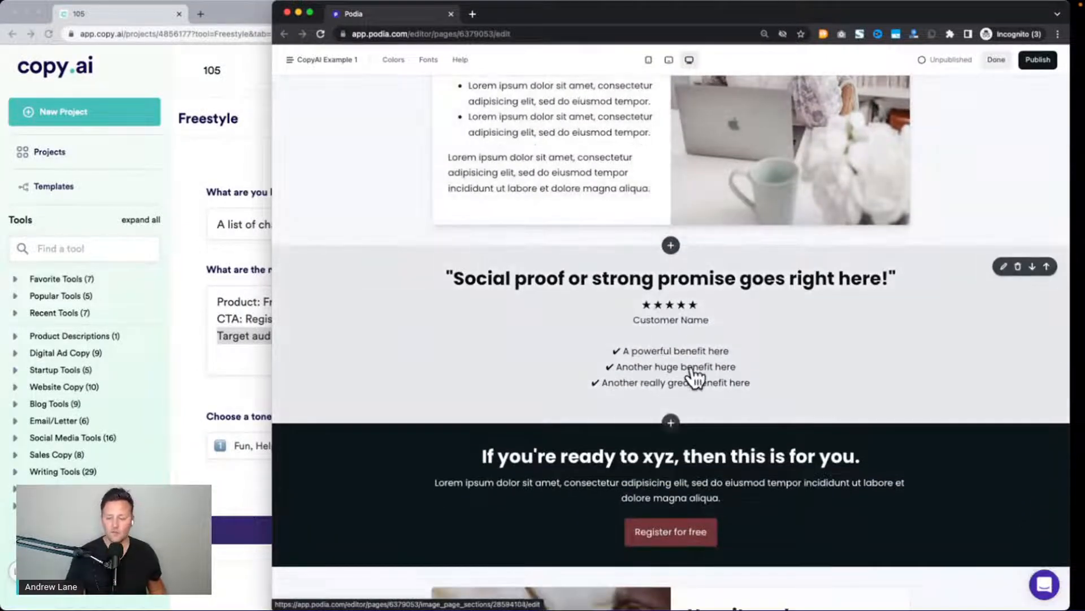
pyautogui.scroll(-4, 696, 378)
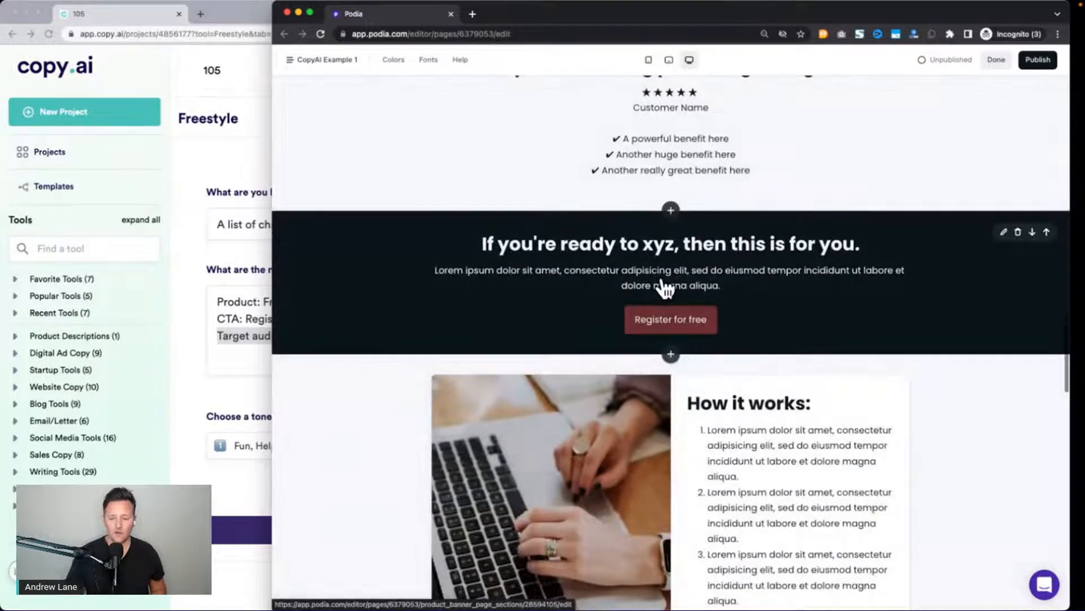
pyautogui.scroll(-4, 665, 288)
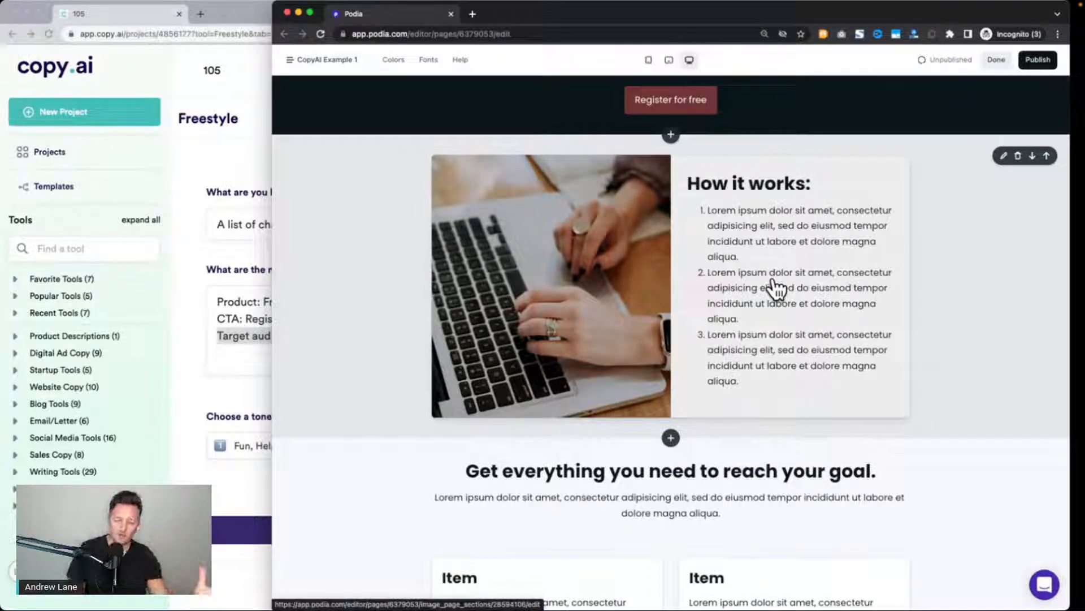
pyautogui.scroll(-6, 776, 288)
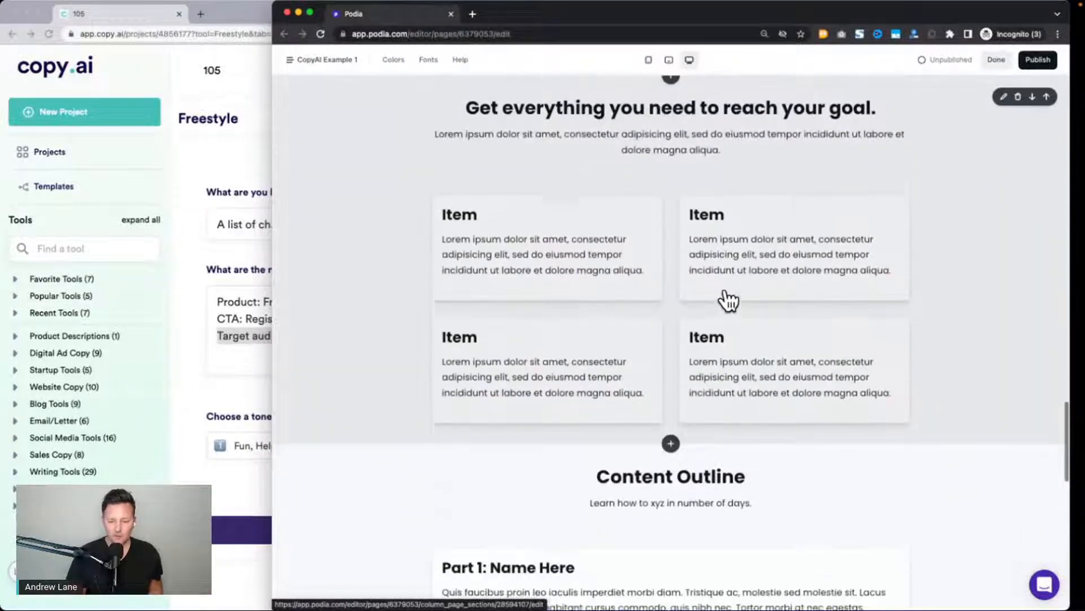
pyautogui.scroll(-10, 728, 300)
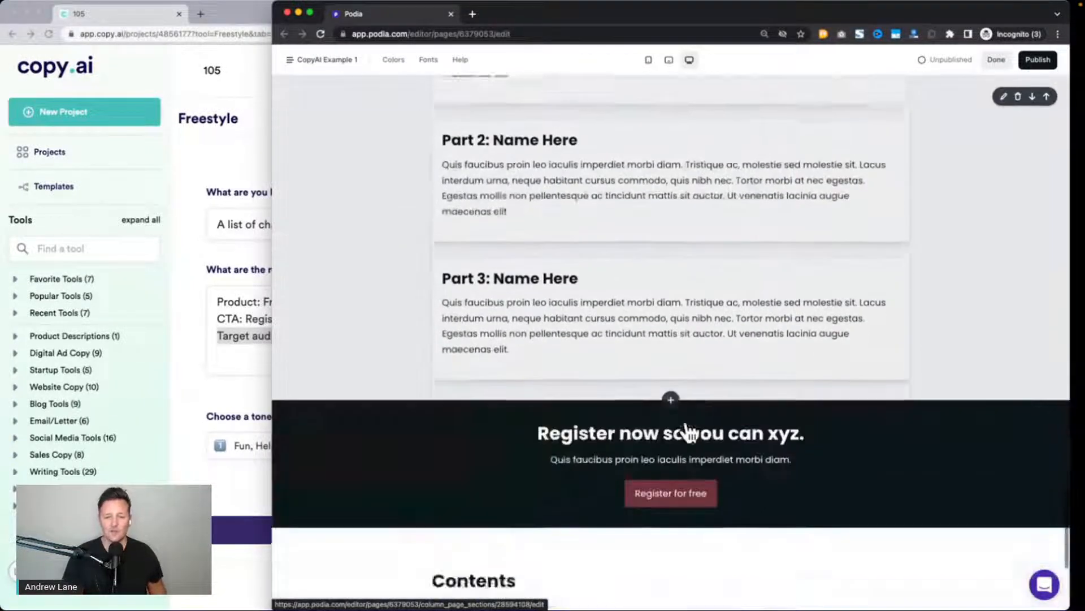
pyautogui.scroll(-3, 685, 433)
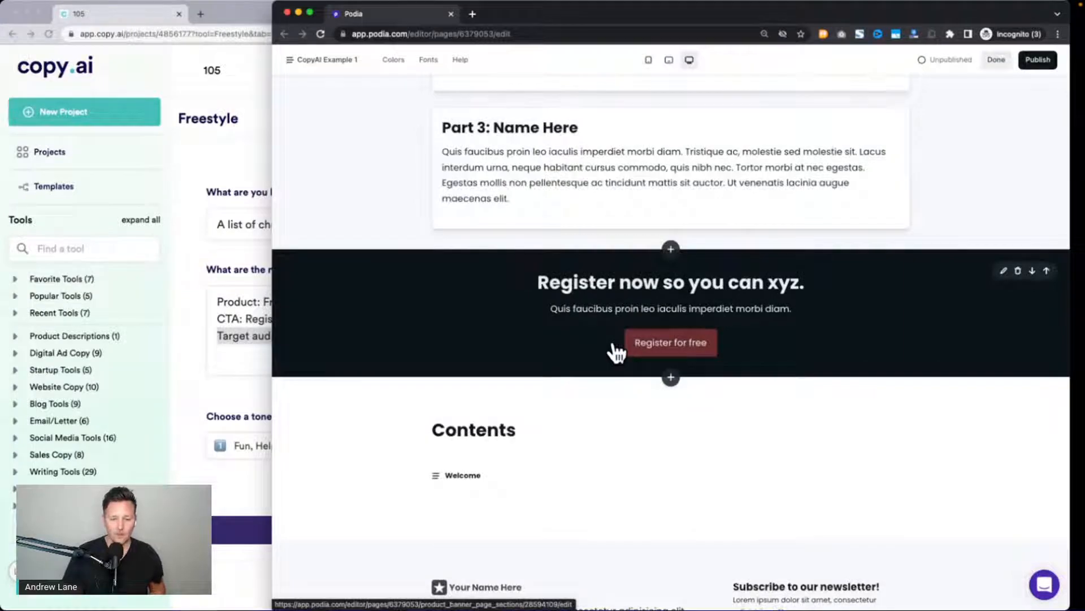
pyautogui.scroll(20, 616, 351)
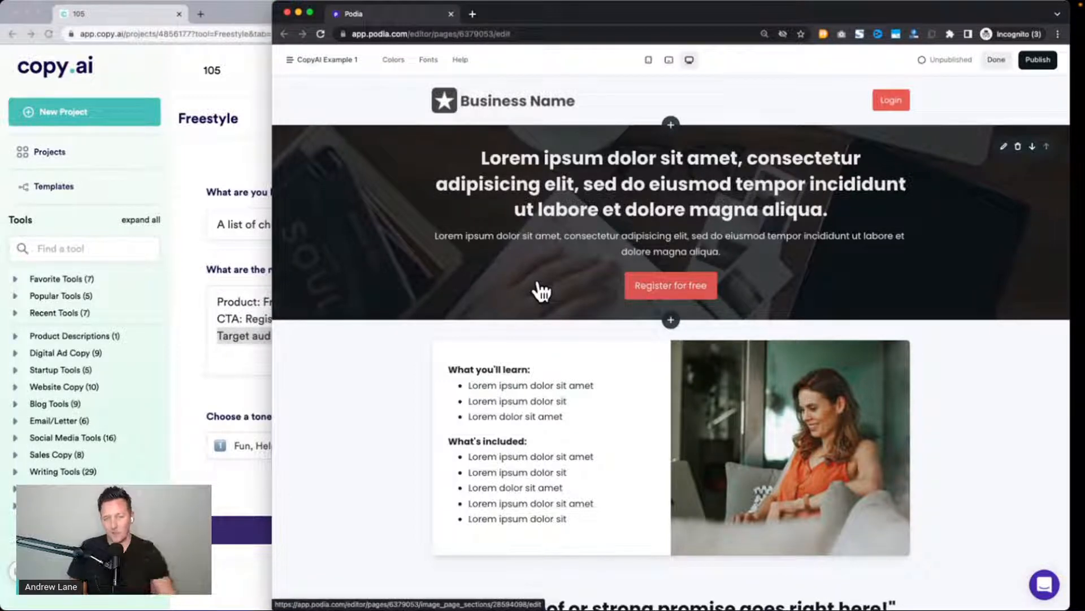
# Back in copy.ai, replace the Freestyle creation request with the document's "A list of the problems and challenges" idea and generate the copy.
pyautogui.click(192, 176)
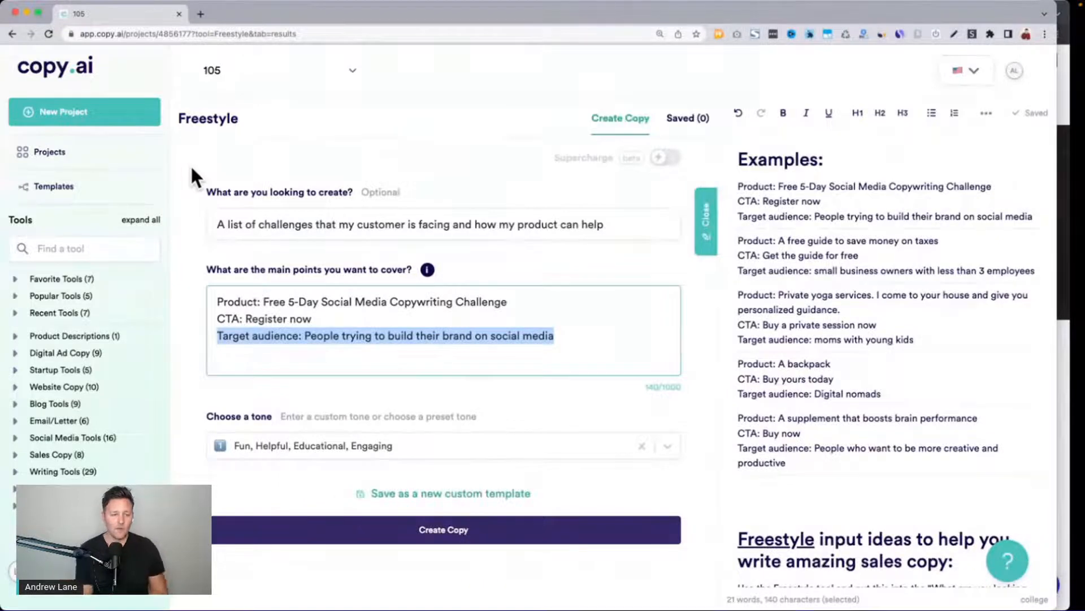
pyautogui.scroll(-6, 858, 325)
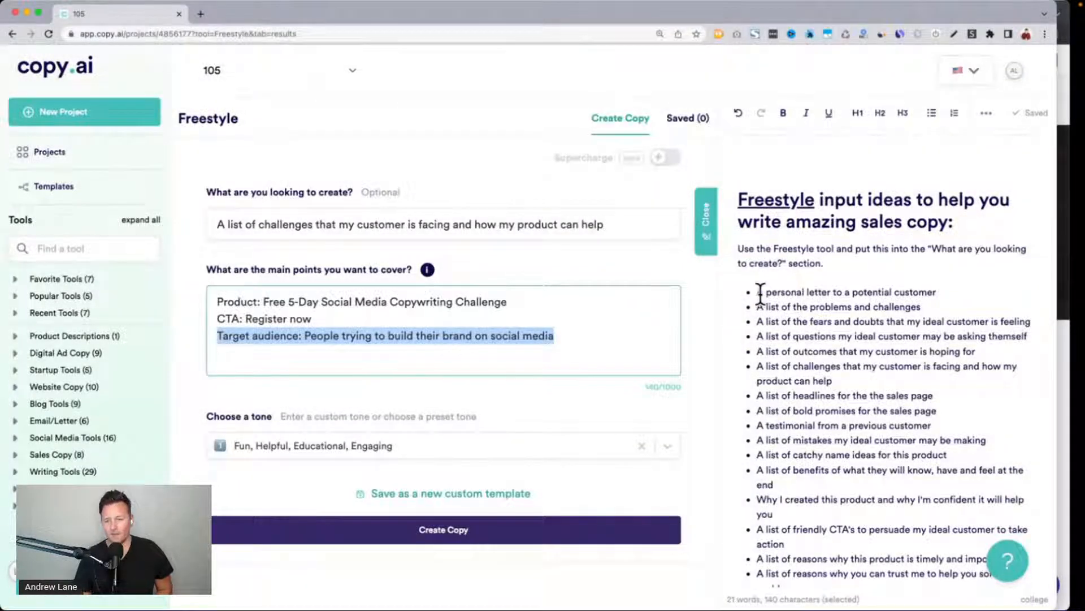
pyautogui.moveTo(757, 291); pyautogui.dragTo(853, 291)
pyautogui.click(907, 294)
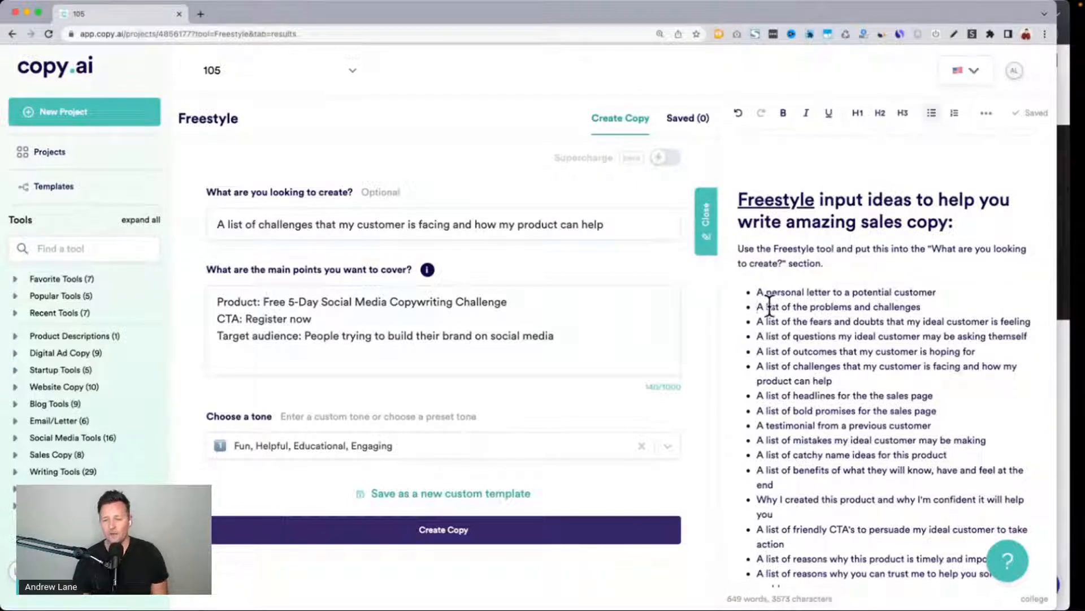
pyautogui.tripleClick(938, 307)
pyautogui.press('super+c')
pyautogui.click(400, 223)
pyautogui.doubleClick(402, 222)
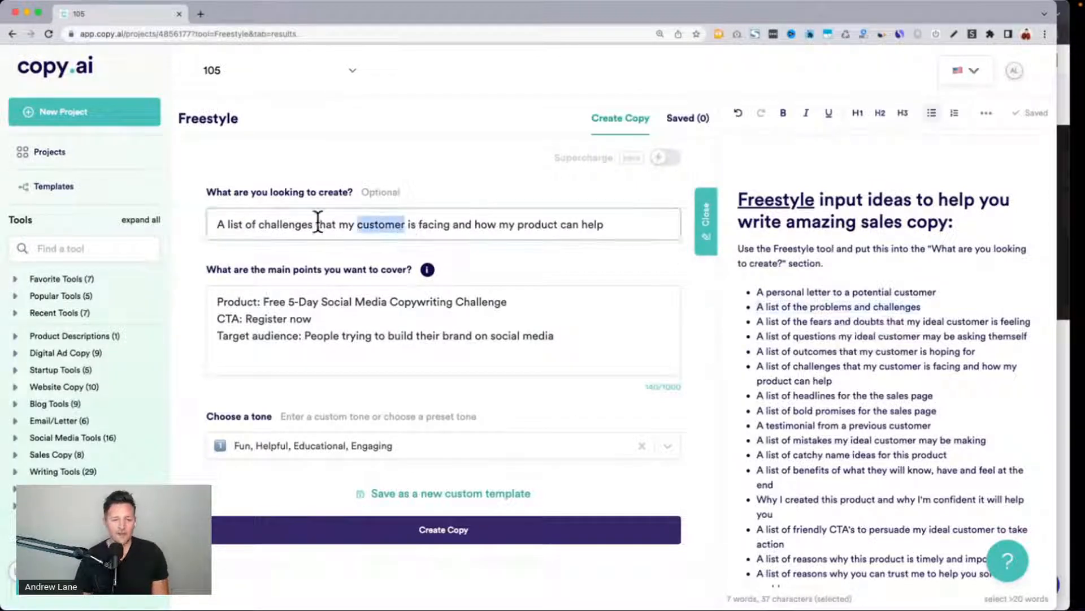
pyautogui.tripleClick(327, 221)
pyautogui.press('super+v')
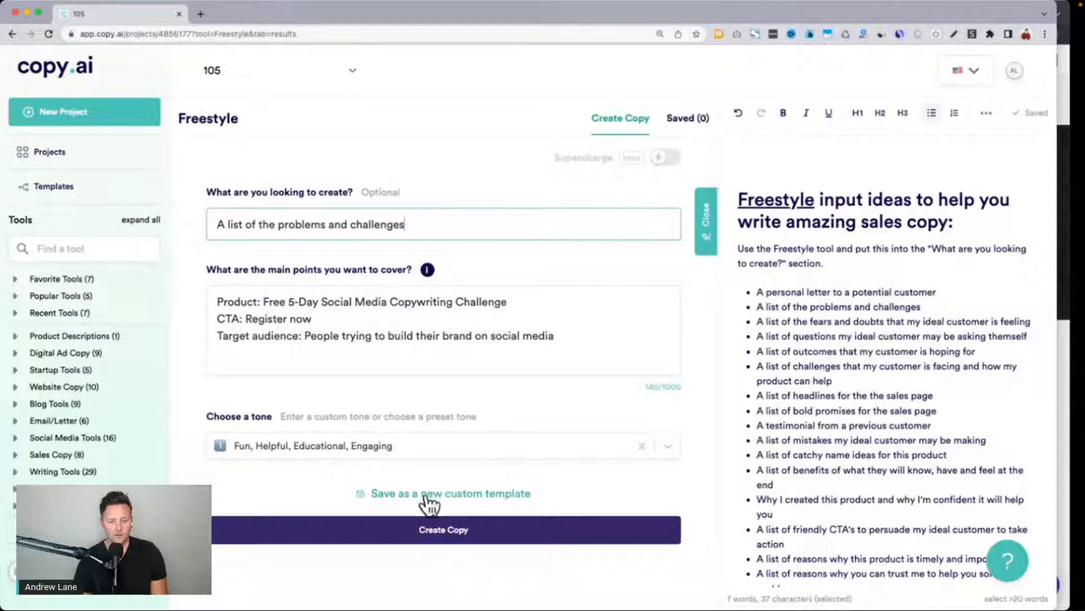
pyautogui.click(437, 526)
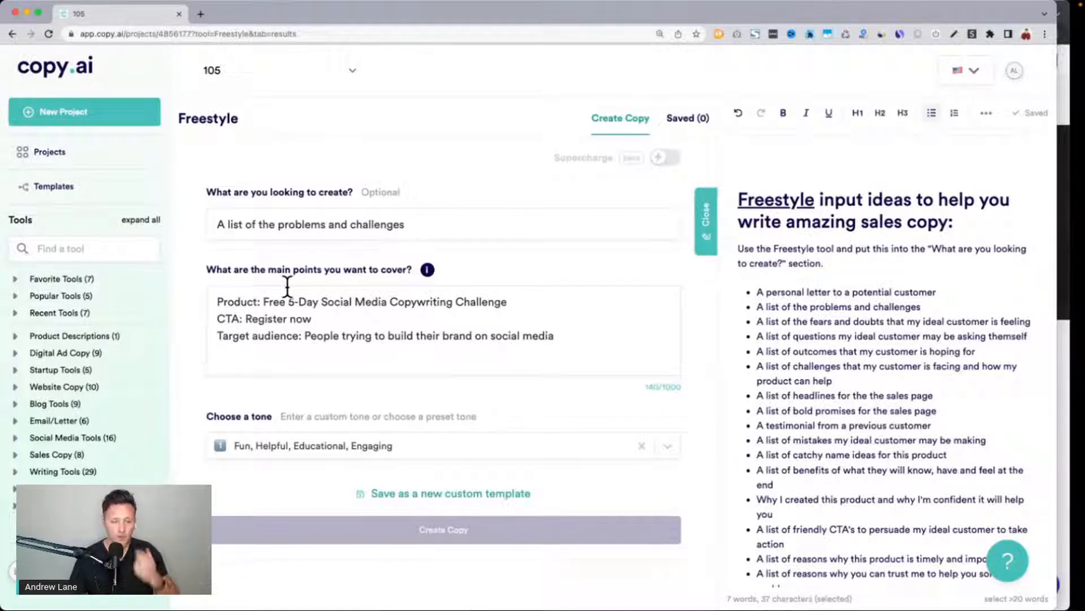
# Read through the generated results for the problems and challenges of the copywriting challenge's audience.
pyautogui.moveTo(220, 221); pyautogui.dragTo(405, 221)
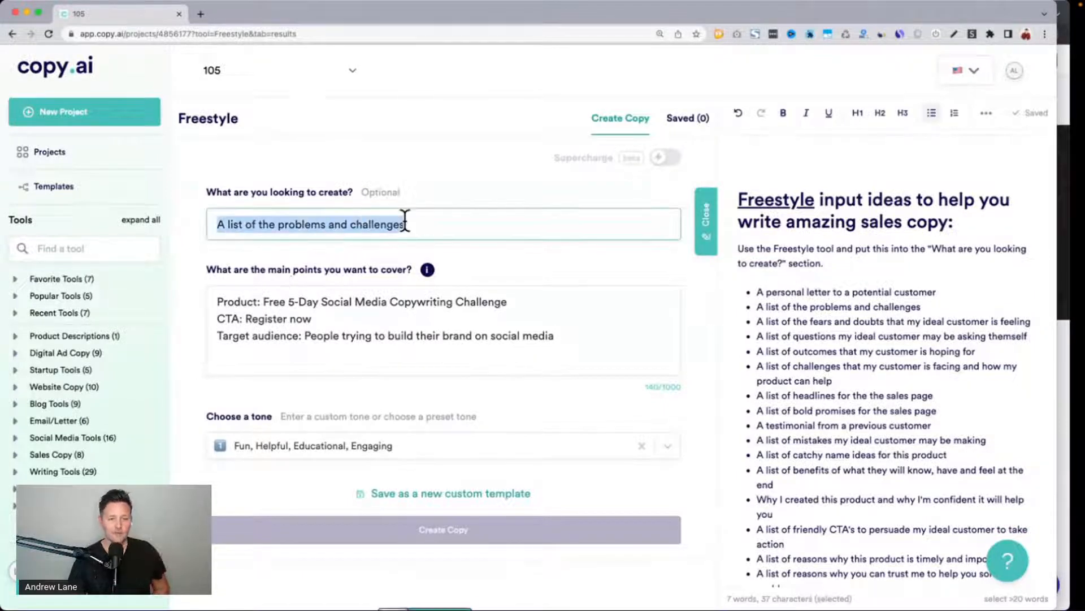
pyautogui.scroll(-1, 404, 221)
pyautogui.scroll(-7, 406, 223)
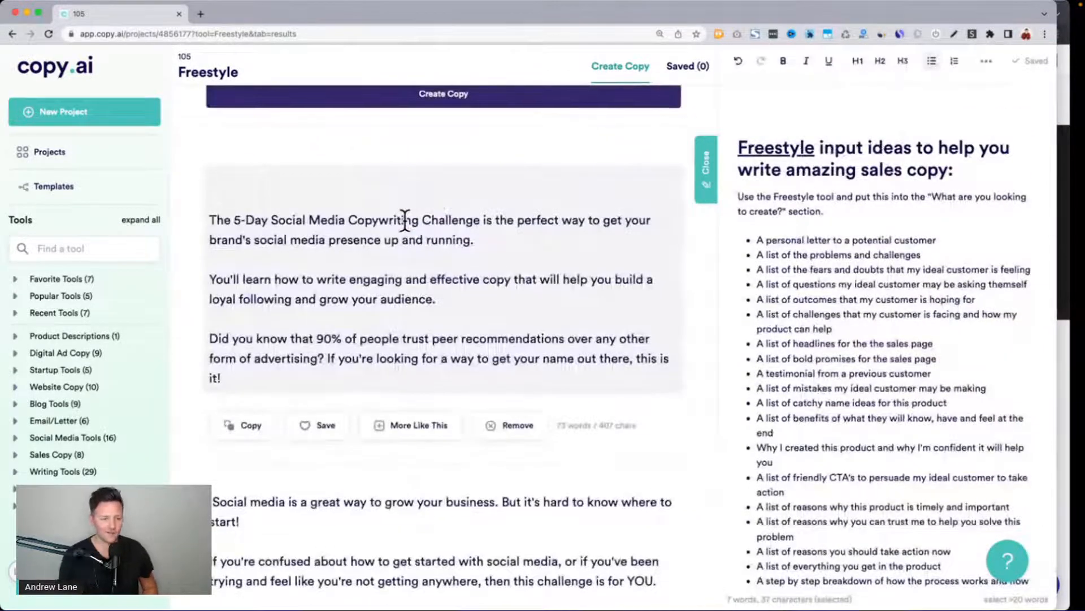
pyautogui.scroll(-1, 404, 221)
pyautogui.scroll(-5, 404, 221)
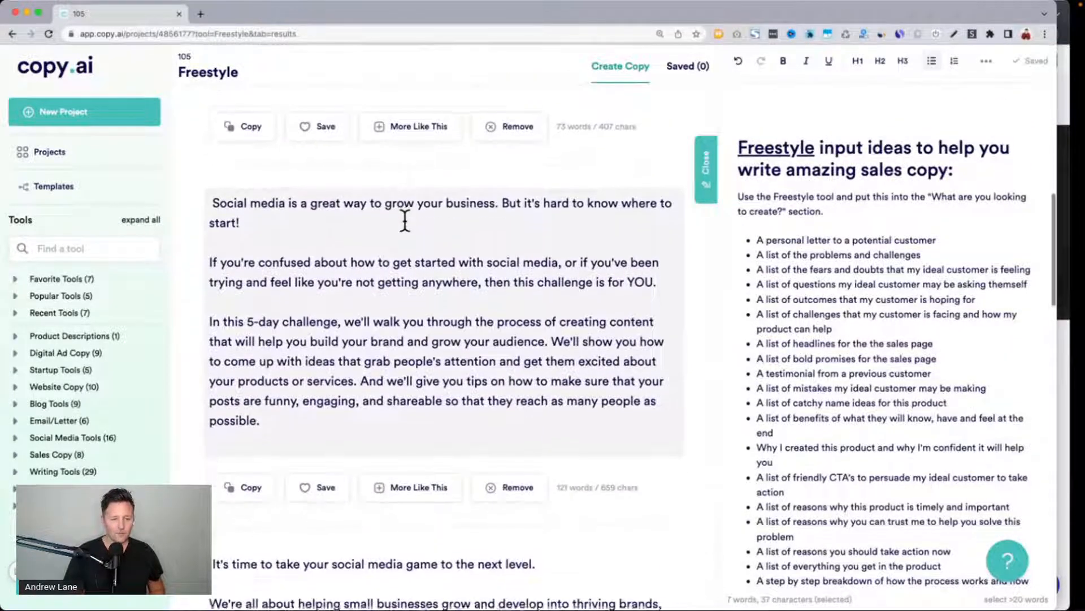
pyautogui.scroll(-6, 405, 220)
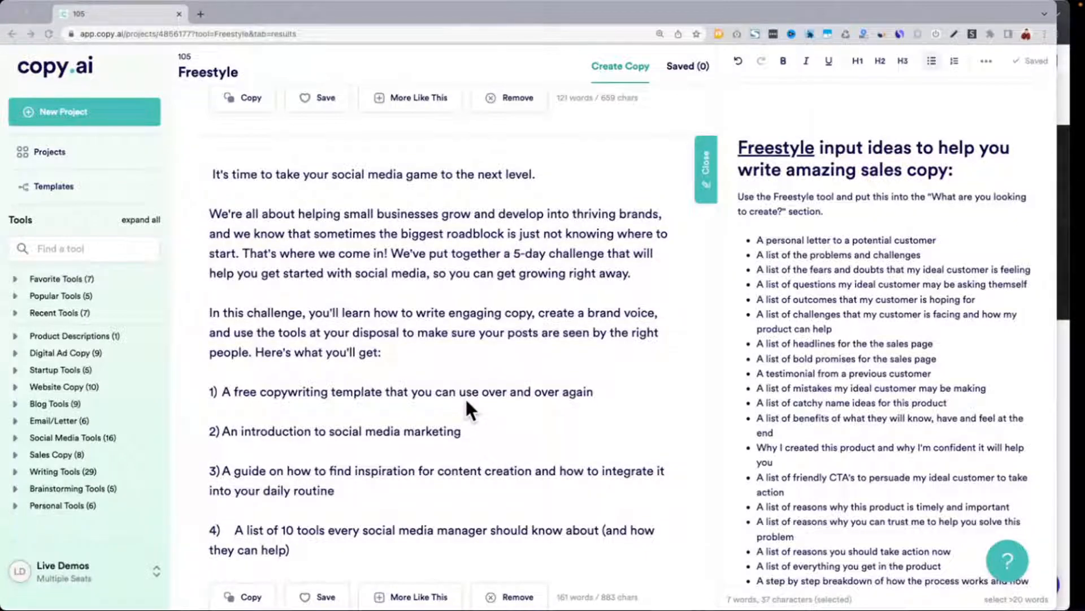
pyautogui.scroll(15, 465, 396)
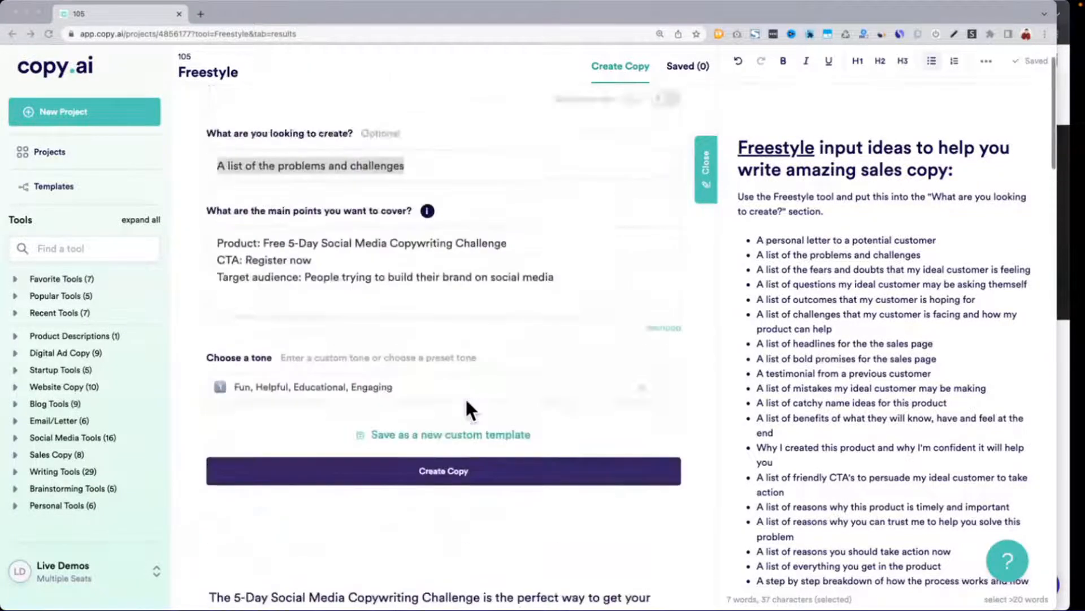
pyautogui.scroll(-7, 290, 228)
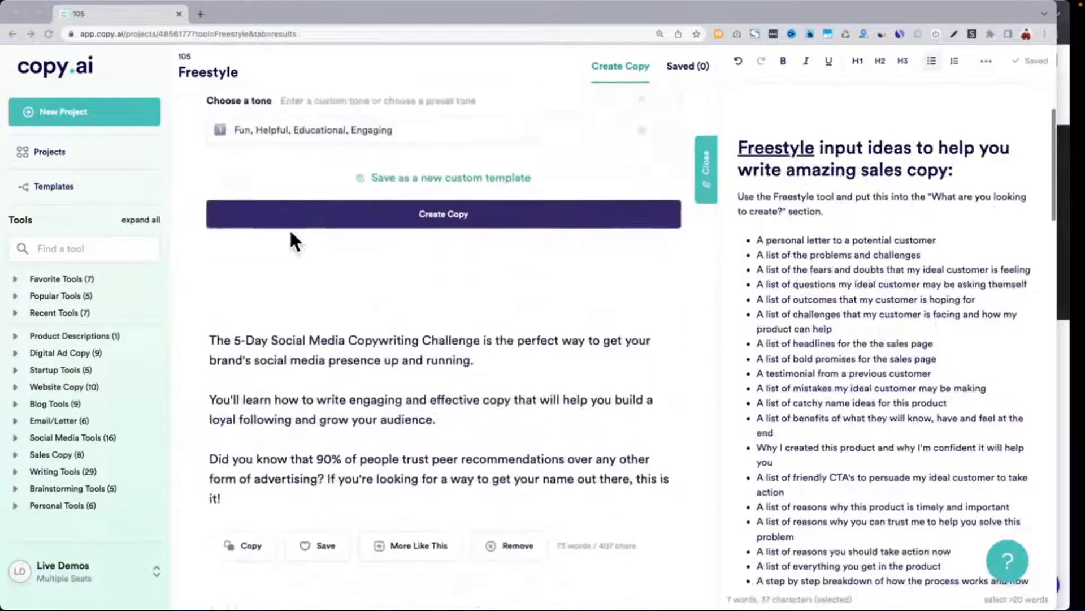
pyautogui.scroll(-1, 290, 229)
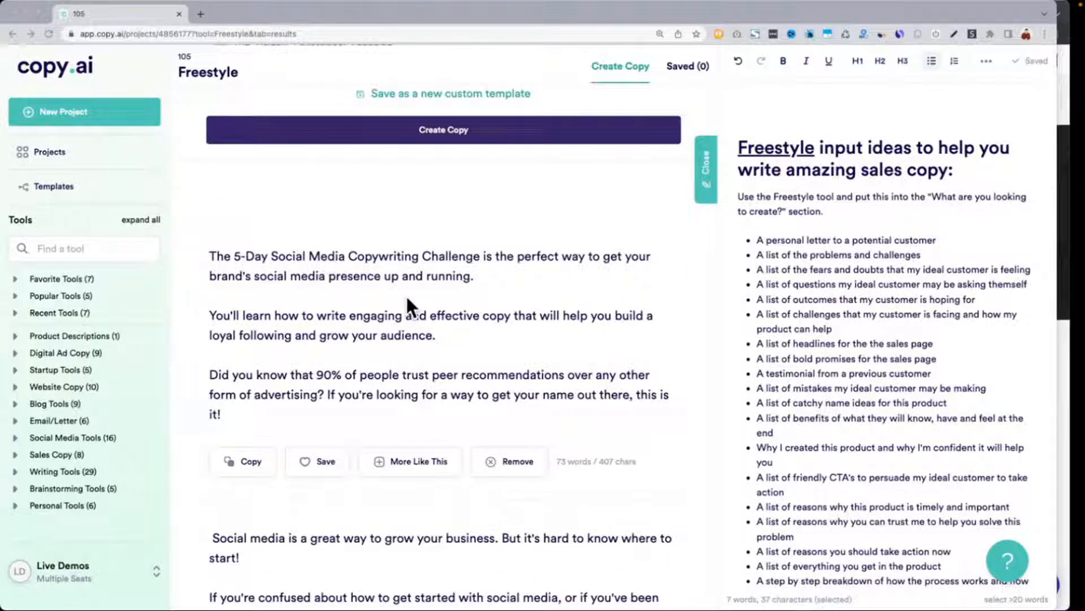
pyautogui.moveTo(222, 276); pyautogui.dragTo(479, 272)
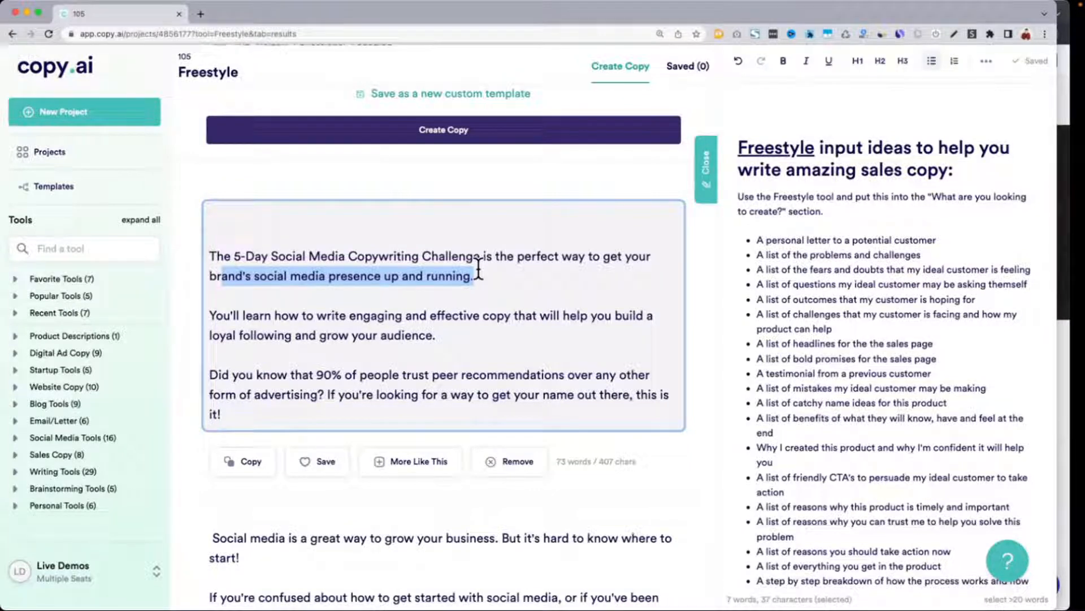
pyautogui.scroll(-4, 478, 269)
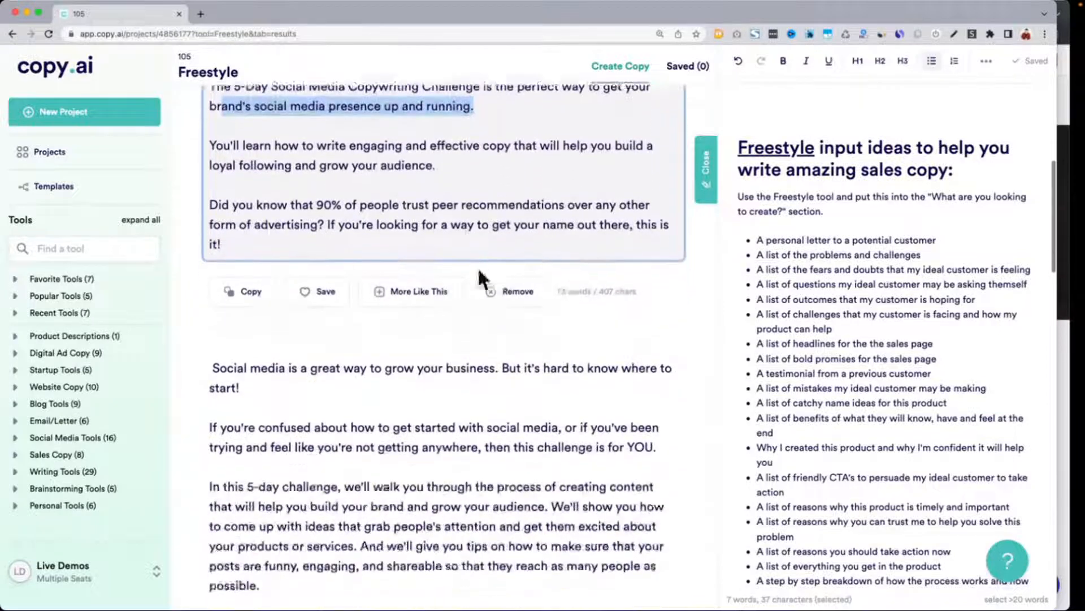
pyautogui.scroll(-2, 478, 272)
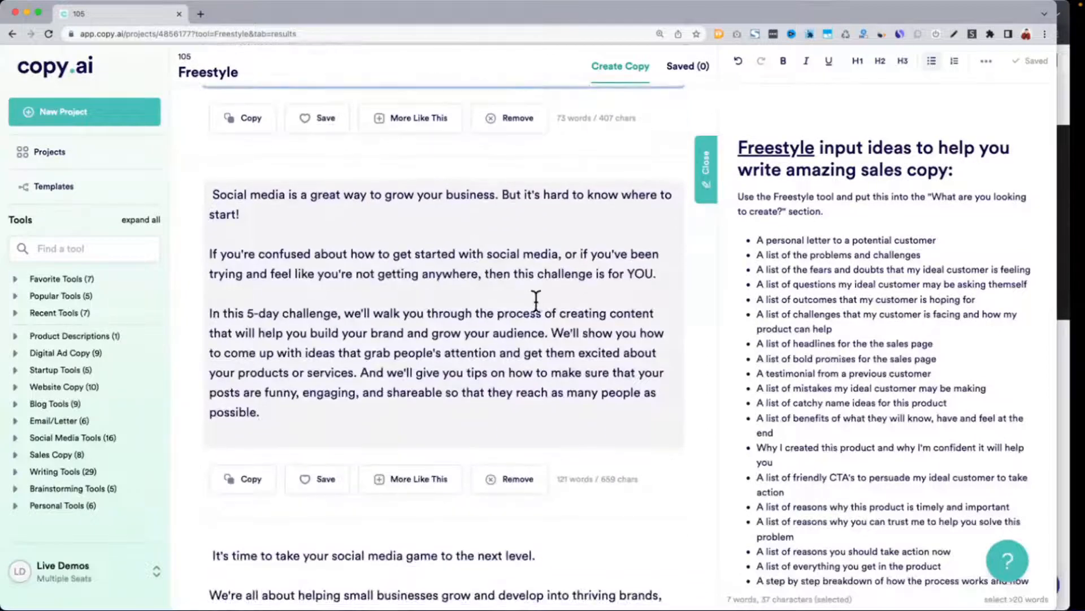
# Copy the result's paragraph starting "If you're confused about how to get started with social media" and go to Podia's "Most people struggle to xyz." section.
pyautogui.moveTo(210, 254); pyautogui.dragTo(663, 274)
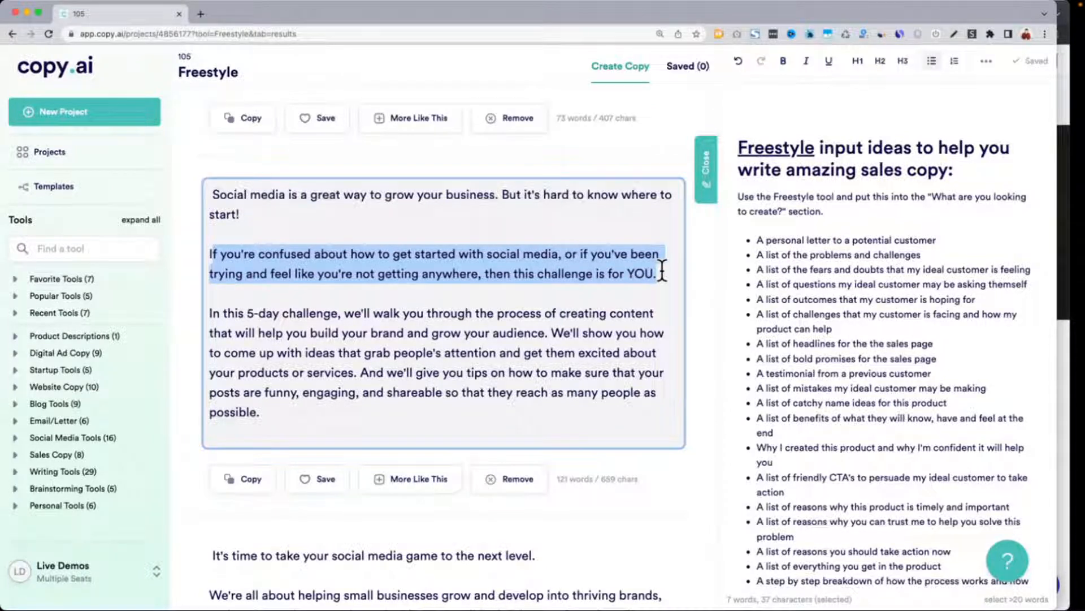
pyautogui.click(390, 251)
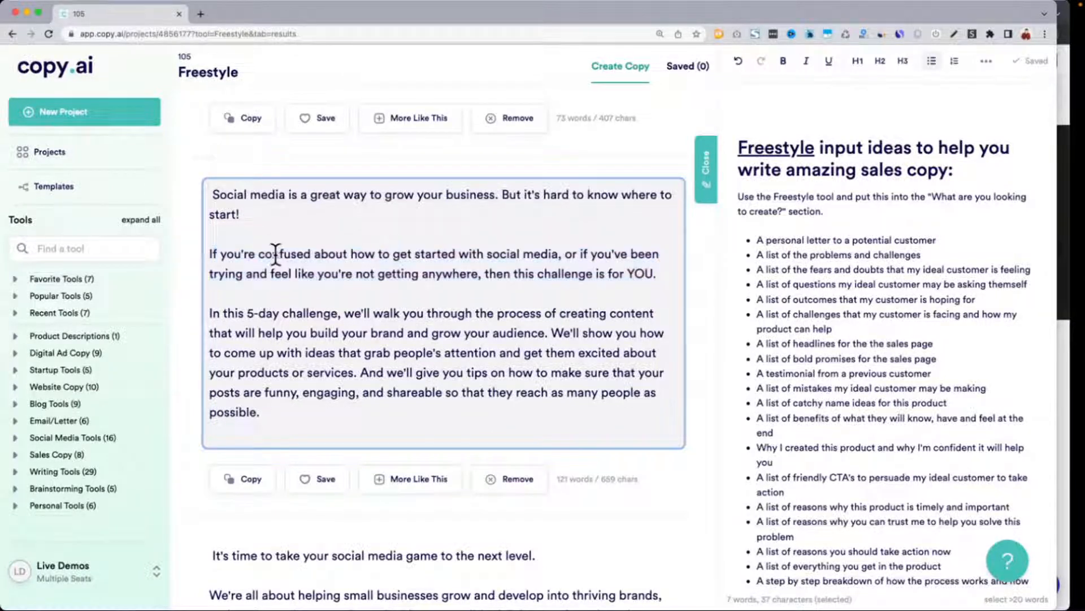
pyautogui.moveTo(260, 253); pyautogui.dragTo(503, 244)
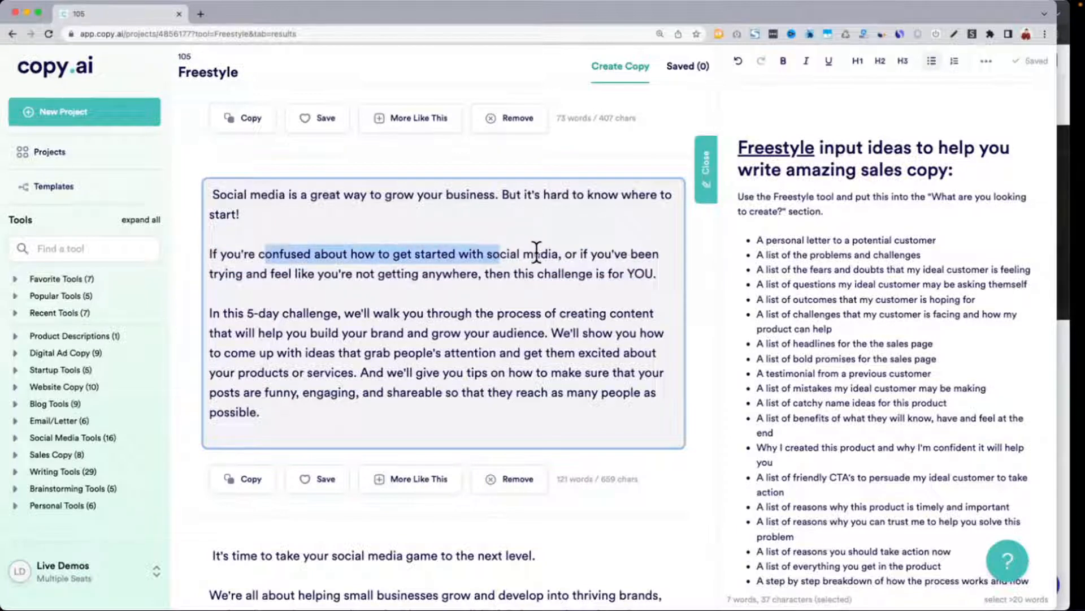
pyautogui.moveTo(237, 270); pyautogui.dragTo(441, 269)
pyautogui.tripleClick(495, 270)
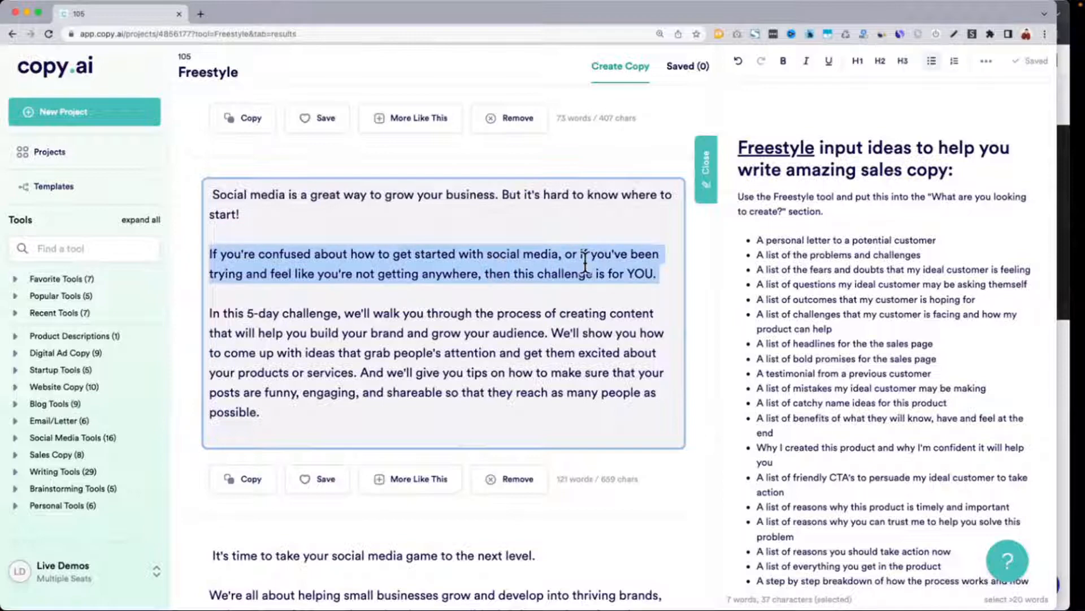
pyautogui.press('super+c')
pyautogui.press('super+Tab')
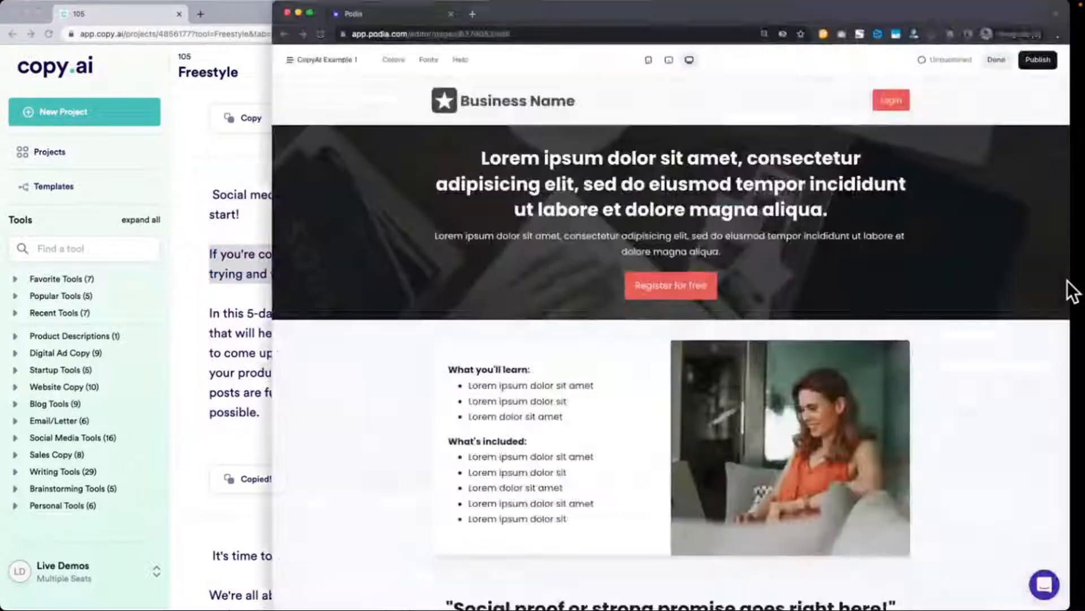
pyautogui.scroll(-7, 711, 358)
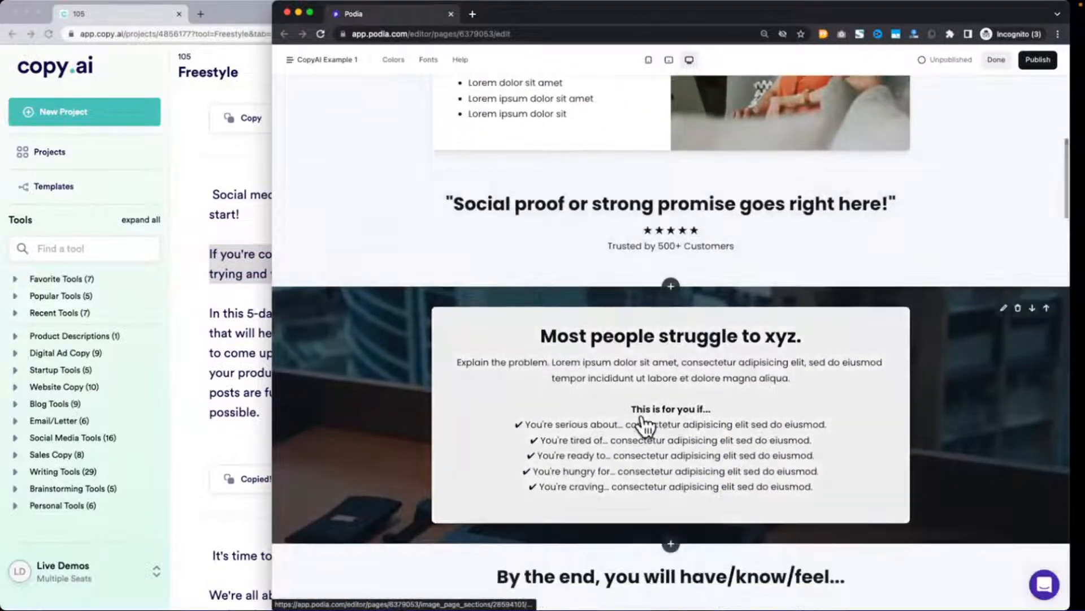
# Open the "Most people struggle to xyz." section for editing.
pyautogui.click(645, 424)
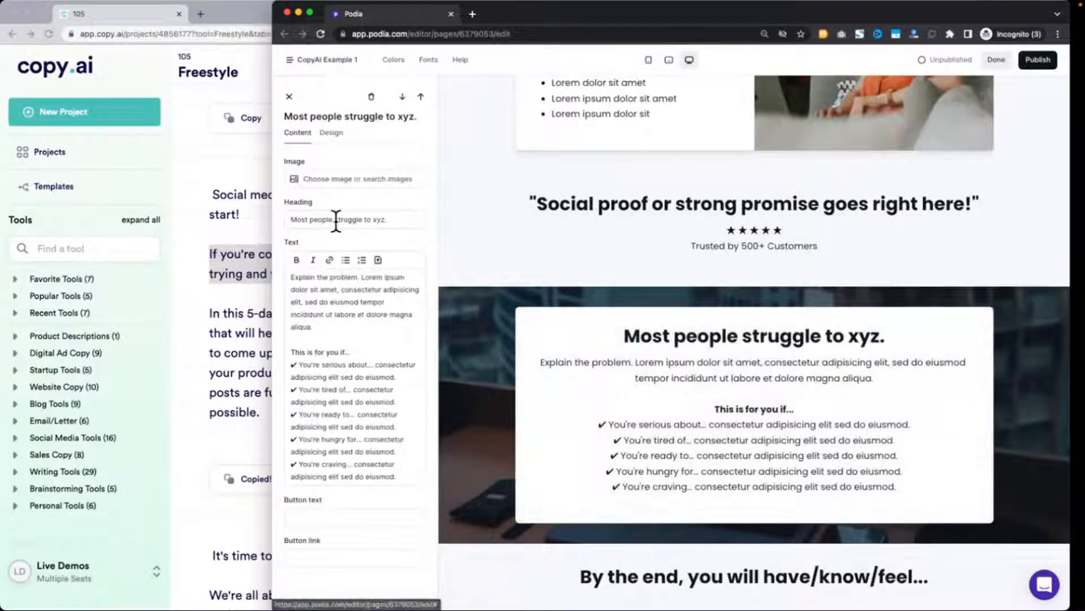
pyautogui.tripleClick(336, 220)
pyautogui.press('super+v')
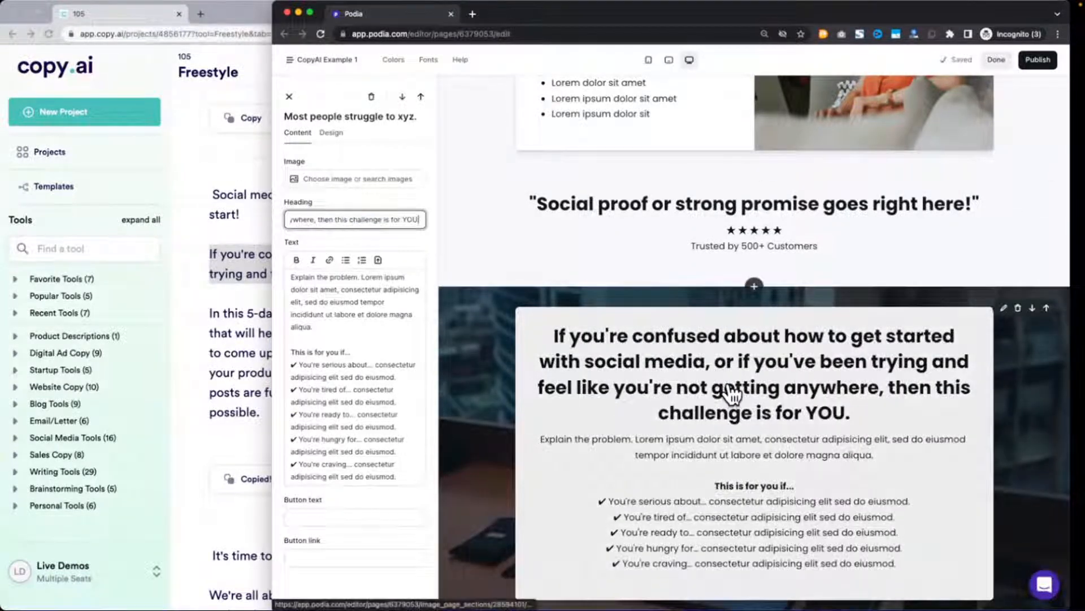
pyautogui.press('super+z')
# Replace the section's "Explain the problem" placeholder paragraph with the copied copy.ai paragraph, keeping the "This is for you if..." list.
pyautogui.tripleClick(342, 281)
pyautogui.press('super+v')
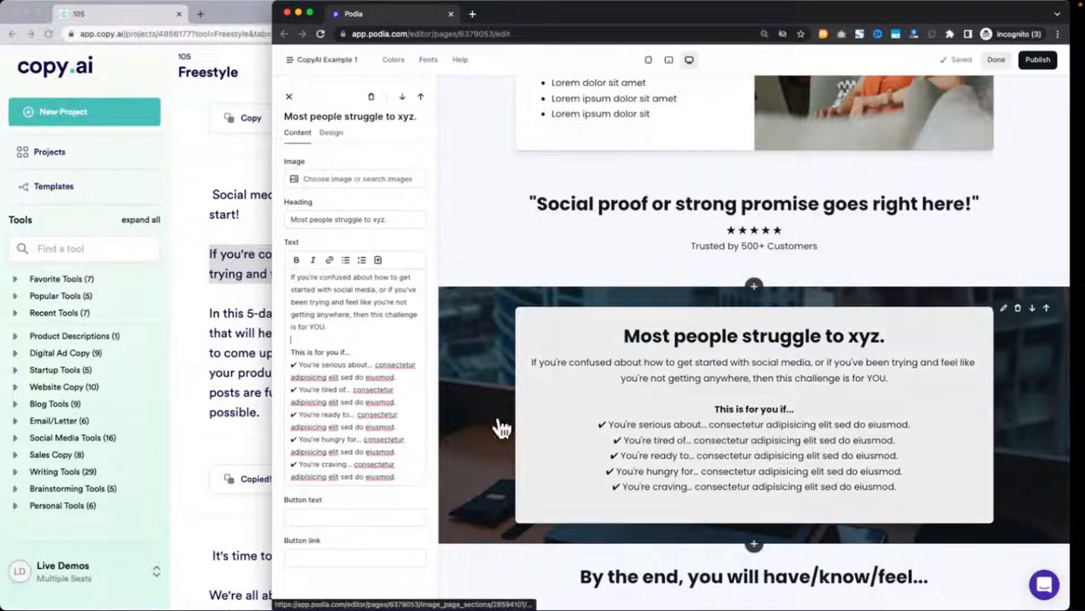
# Use copy.ai's opening sentences as the Podia section heading: "Social media is a great way to grow your business, but it's hard to know where to start!".
pyautogui.click(242, 320)
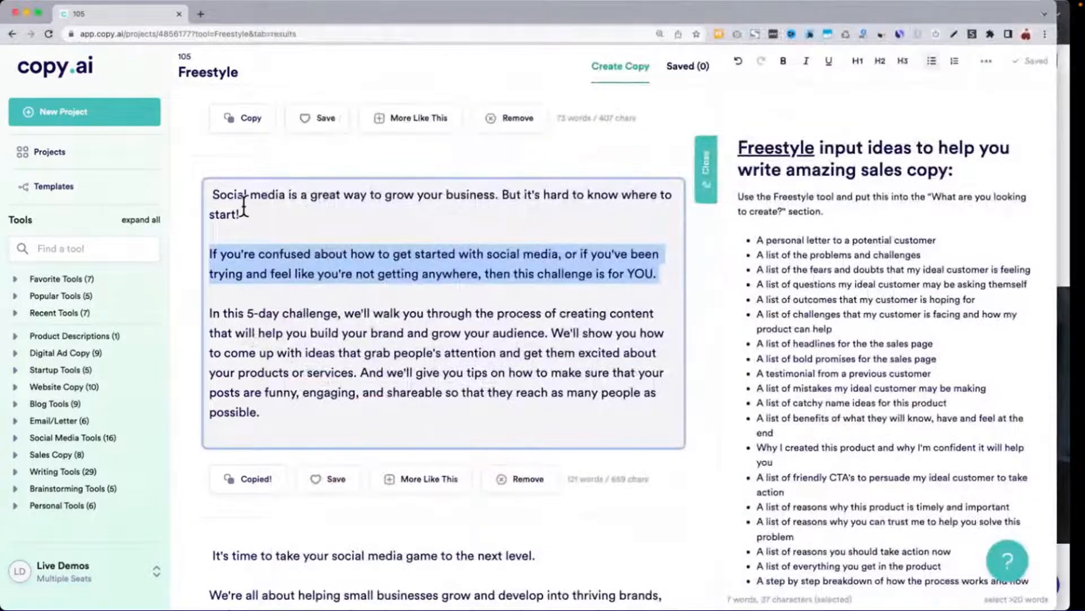
pyautogui.moveTo(214, 194); pyautogui.dragTo(258, 211)
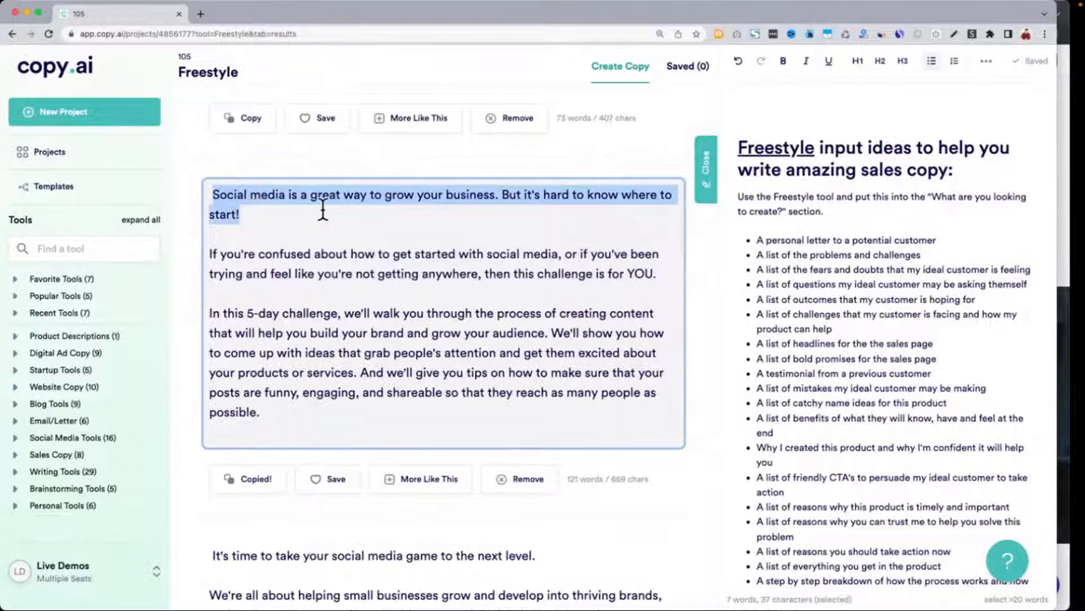
pyautogui.click(1065, 282)
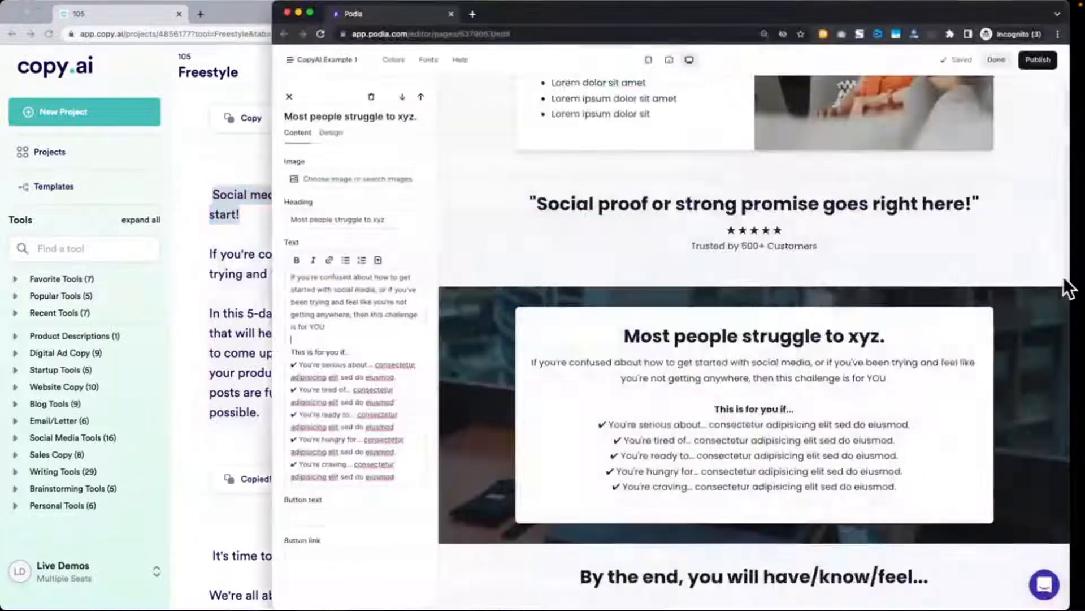
pyautogui.click(317, 220)
pyautogui.hotkey('ctrl', 'a')
pyautogui.hotkey('ctrl', 'v')
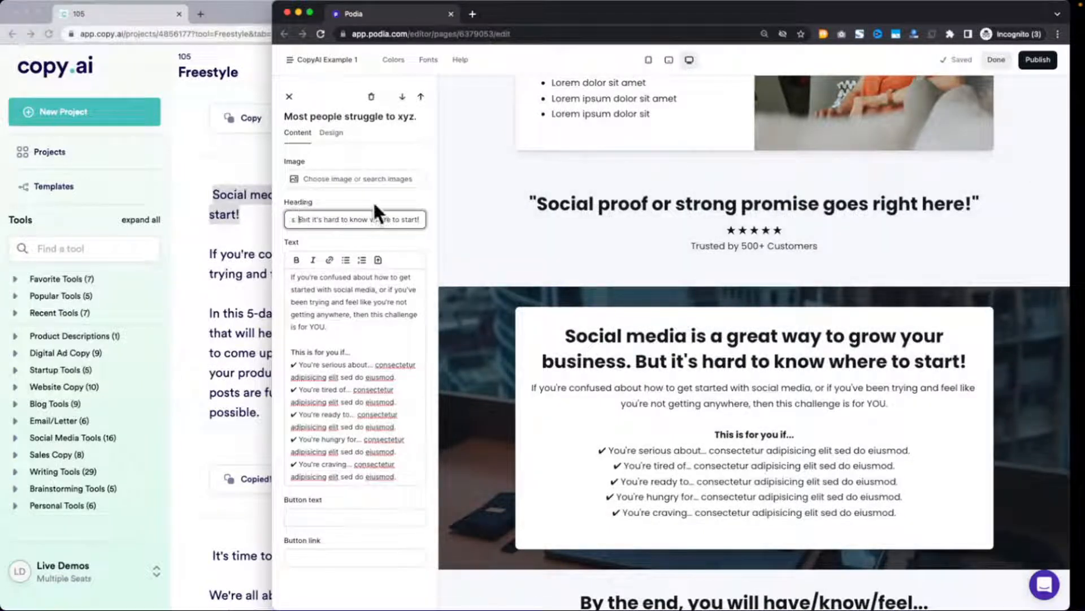
pyautogui.write(', b')
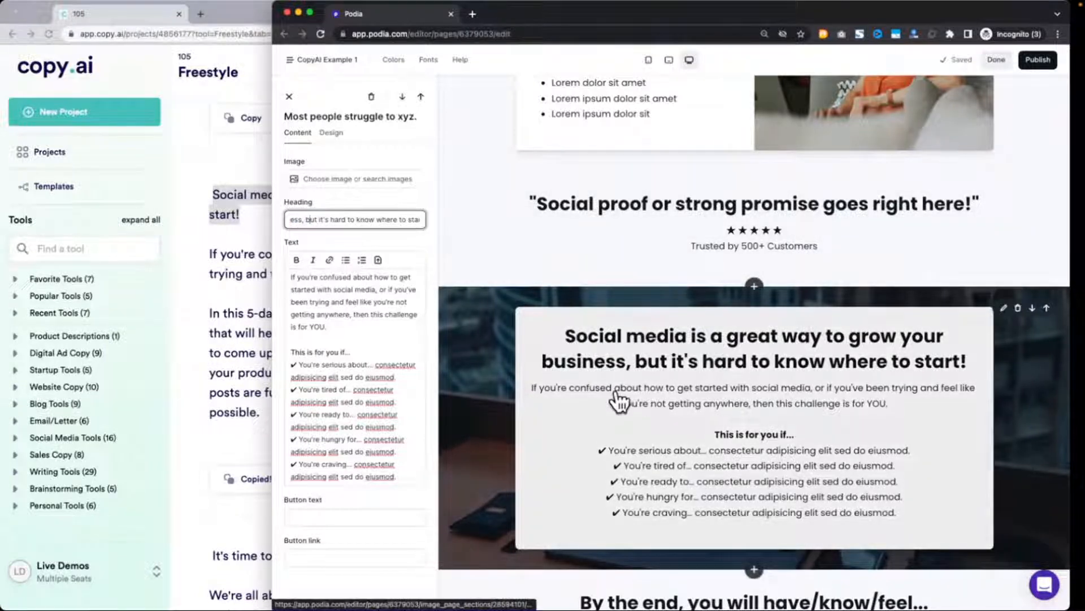
# Return to copy.ai and review the document's input ideas from "A list of the problems and challenges" down to the mistakes idea.
pyautogui.scroll(-1, 775, 388)
pyautogui.click(199, 346)
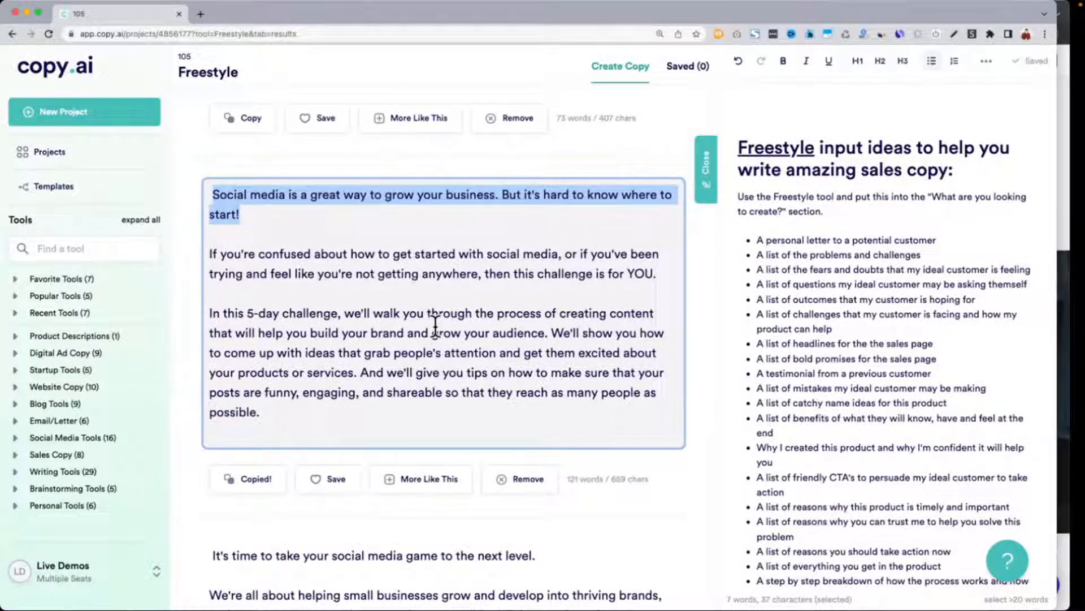
pyautogui.click(820, 287)
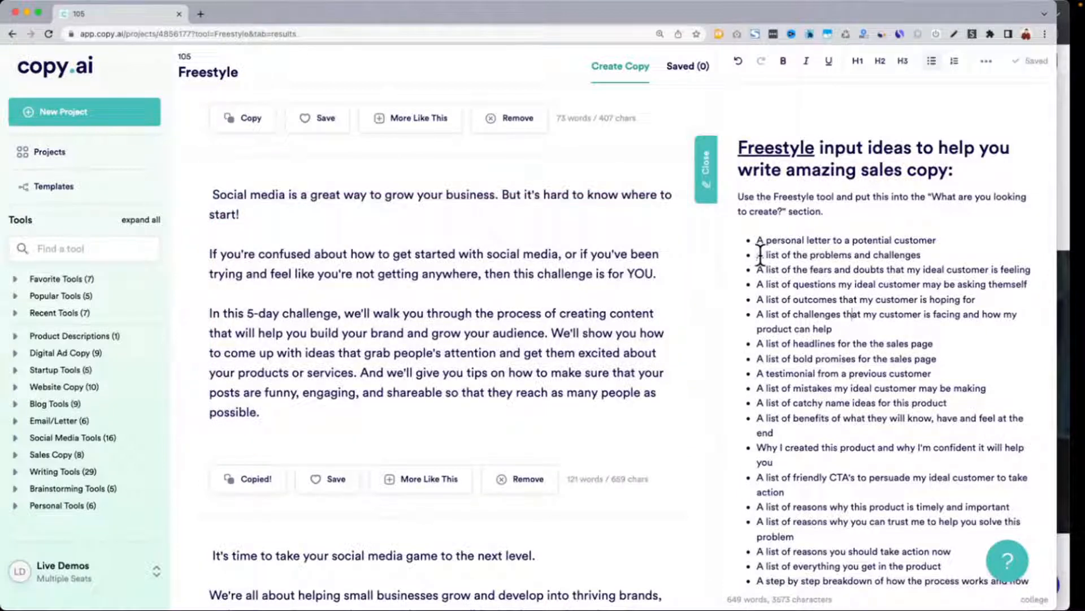
pyautogui.moveTo(761, 254); pyautogui.dragTo(951, 388)
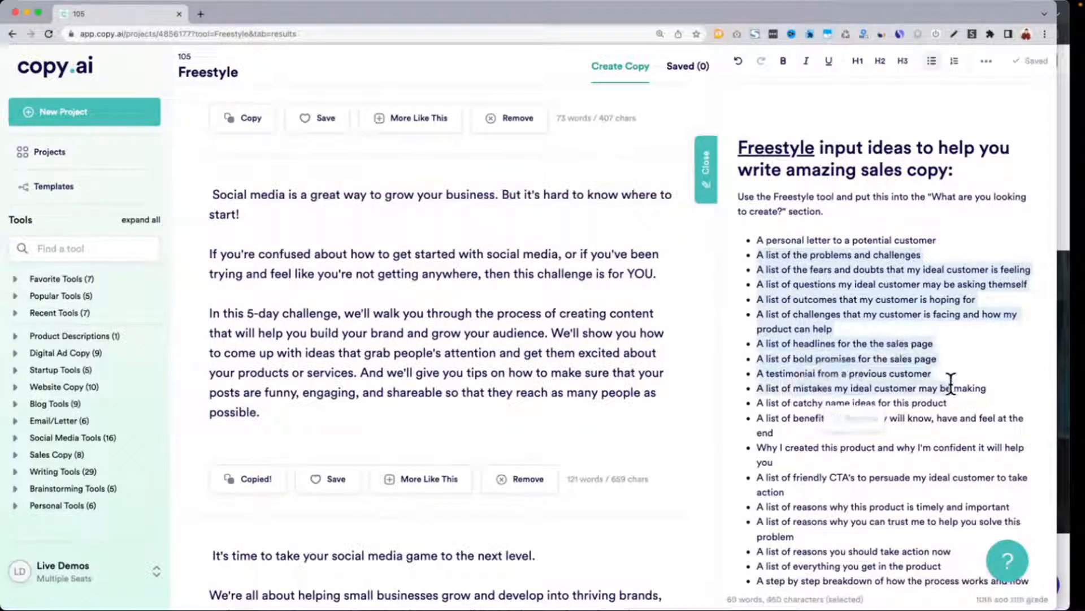
pyautogui.click(520, 352)
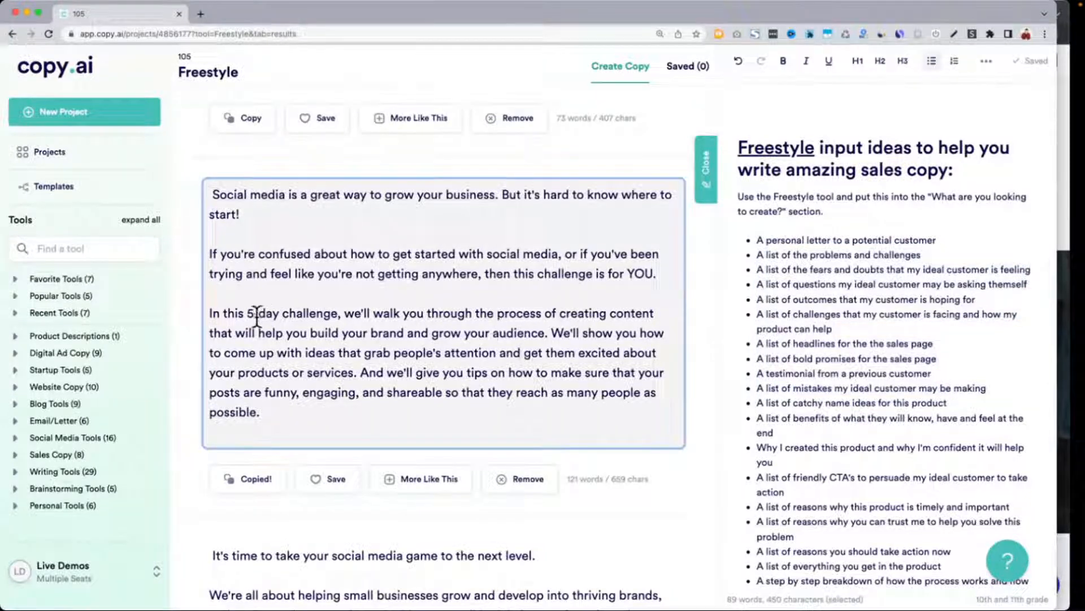
# Go through the result's "In this 5-day challenge" paragraph sentence by sentence and save that result.
pyautogui.moveTo(222, 333); pyautogui.dragTo(433, 333)
pyautogui.moveTo(549, 332); pyautogui.dragTo(480, 361)
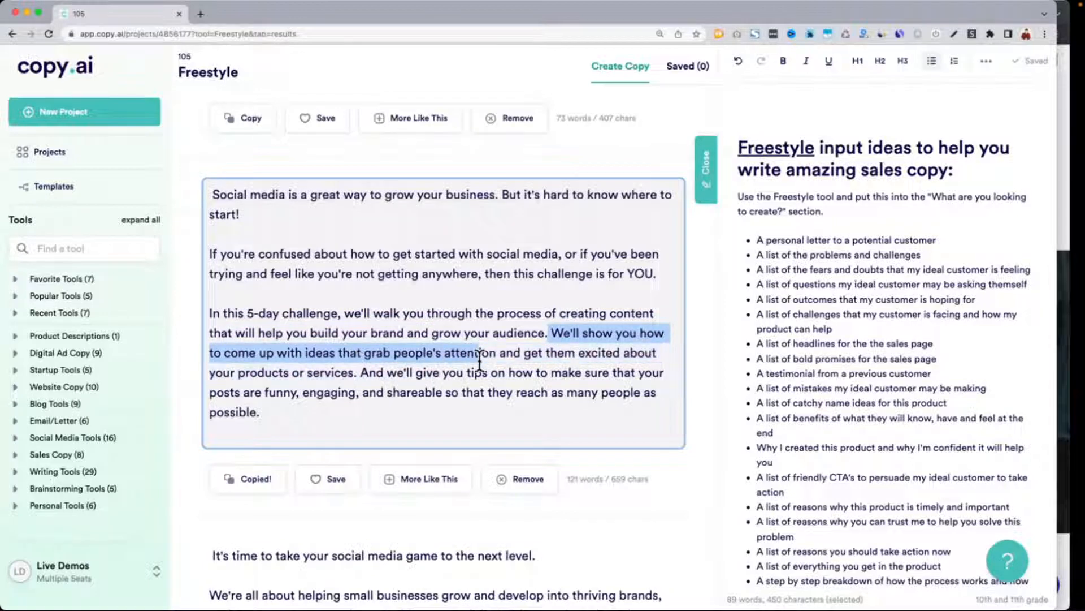
pyautogui.moveTo(362, 377); pyautogui.dragTo(380, 424)
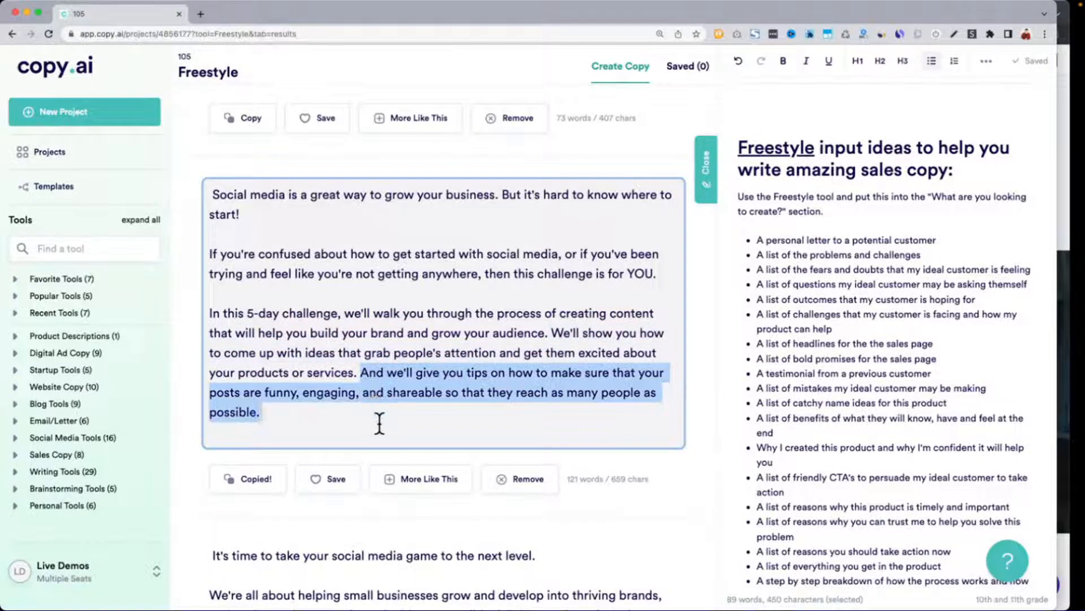
pyautogui.click(380, 426)
pyautogui.moveTo(217, 325); pyautogui.dragTo(298, 394)
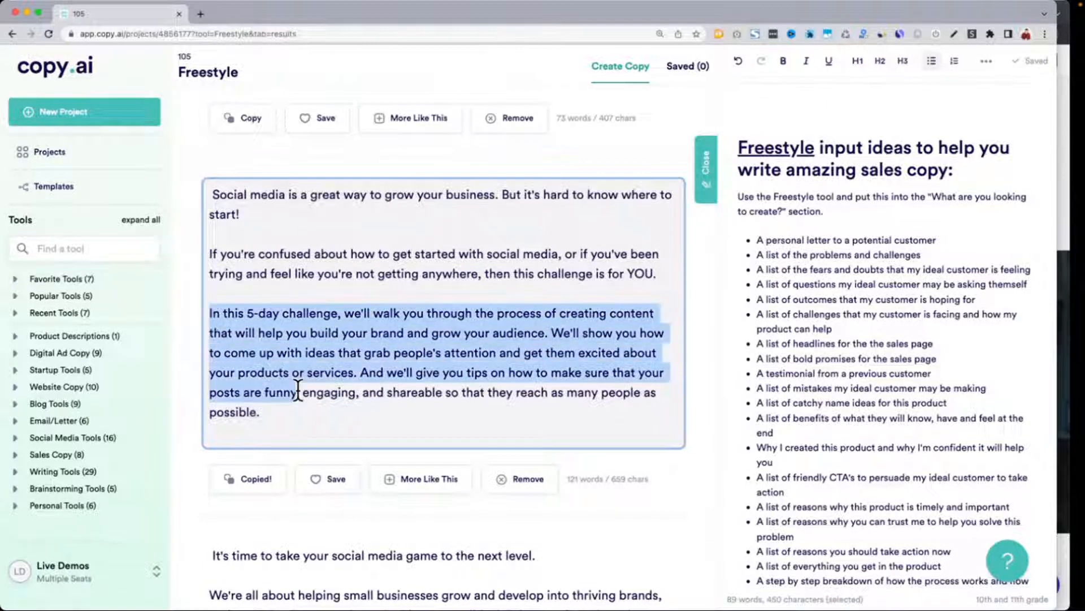
pyautogui.click(332, 480)
# Try copy.ai's line "It's time to take your social media game to the next level." as the Podia header's heading, and undo the change.
pyautogui.scroll(-4, 485, 401)
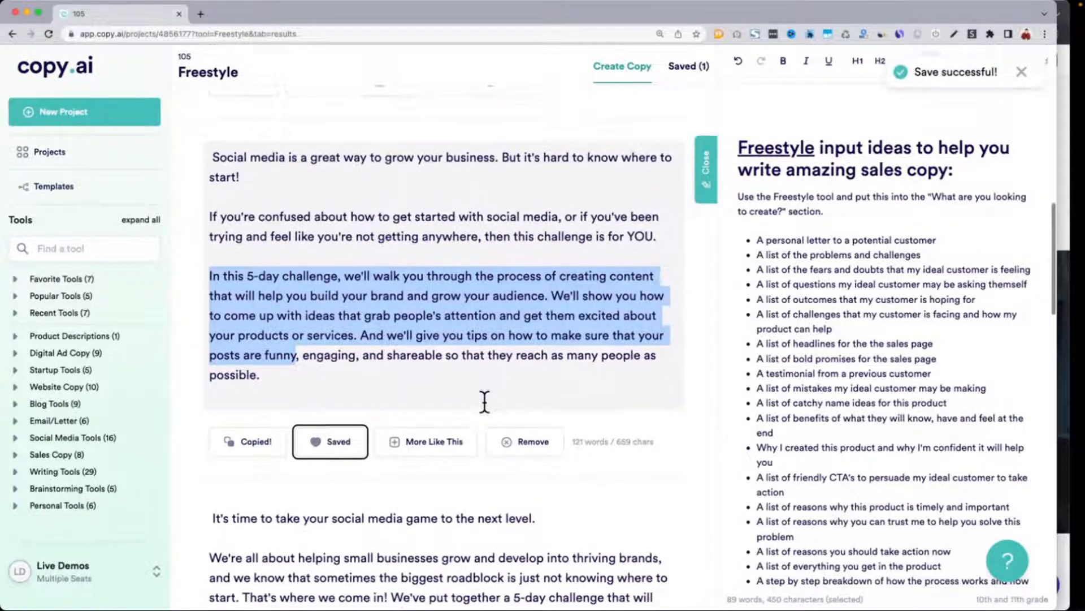
pyautogui.click(389, 390)
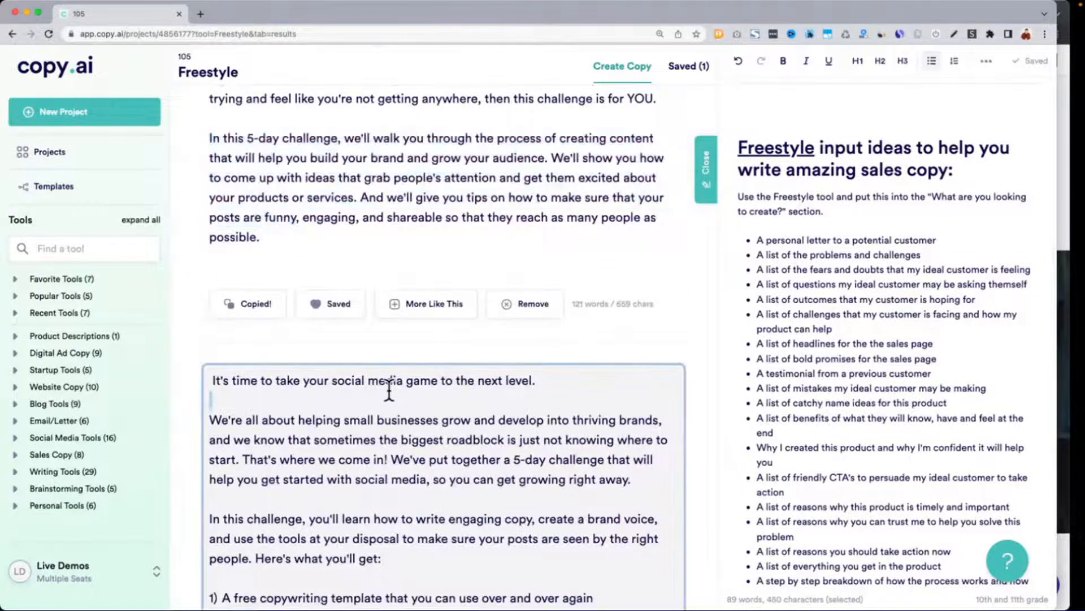
pyautogui.tripleClick(345, 381)
pyautogui.hotkey('ctrl', 'c')
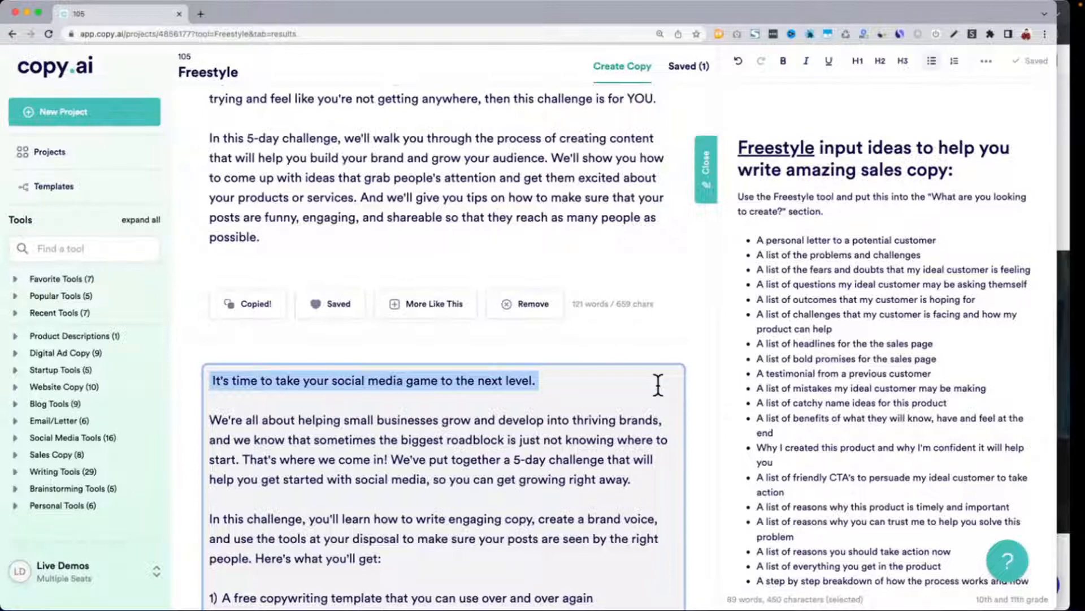
pyautogui.scroll(-3, 657, 384)
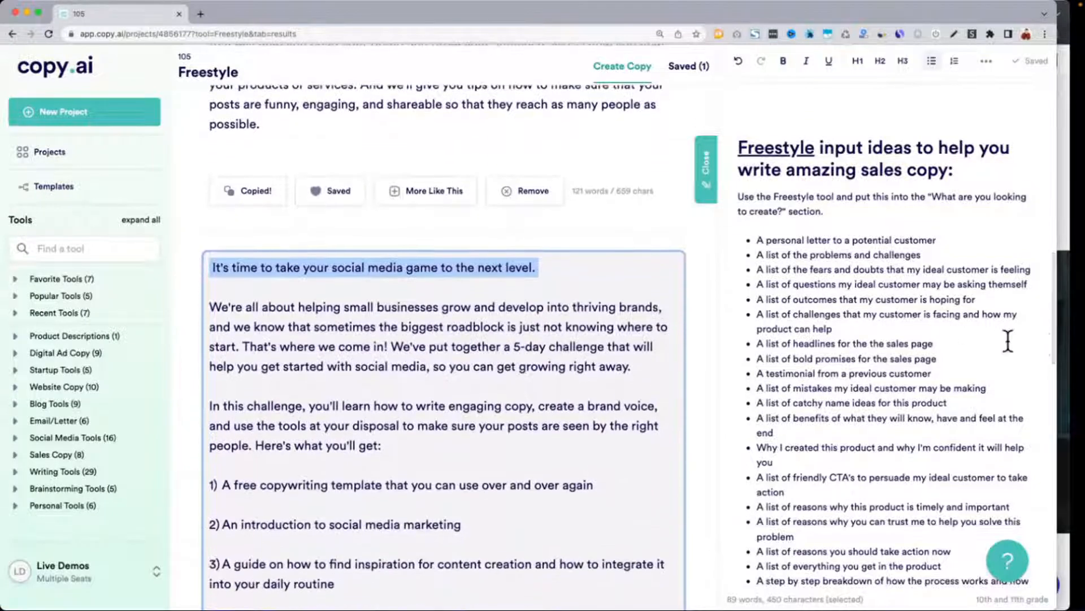
pyautogui.click(1065, 358)
pyautogui.scroll(8, 900, 390)
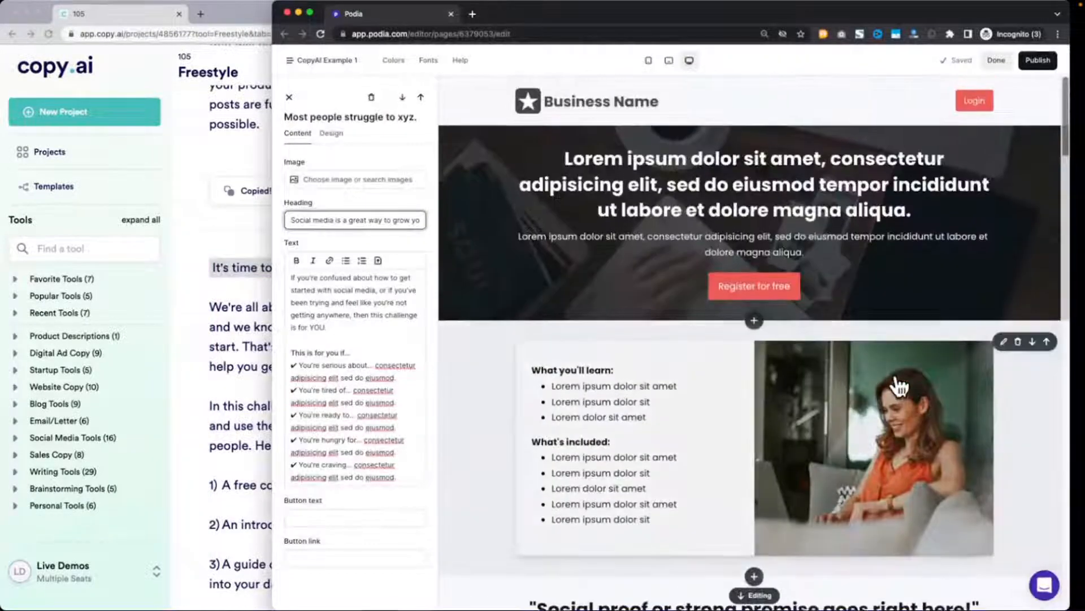
pyautogui.click(771, 212)
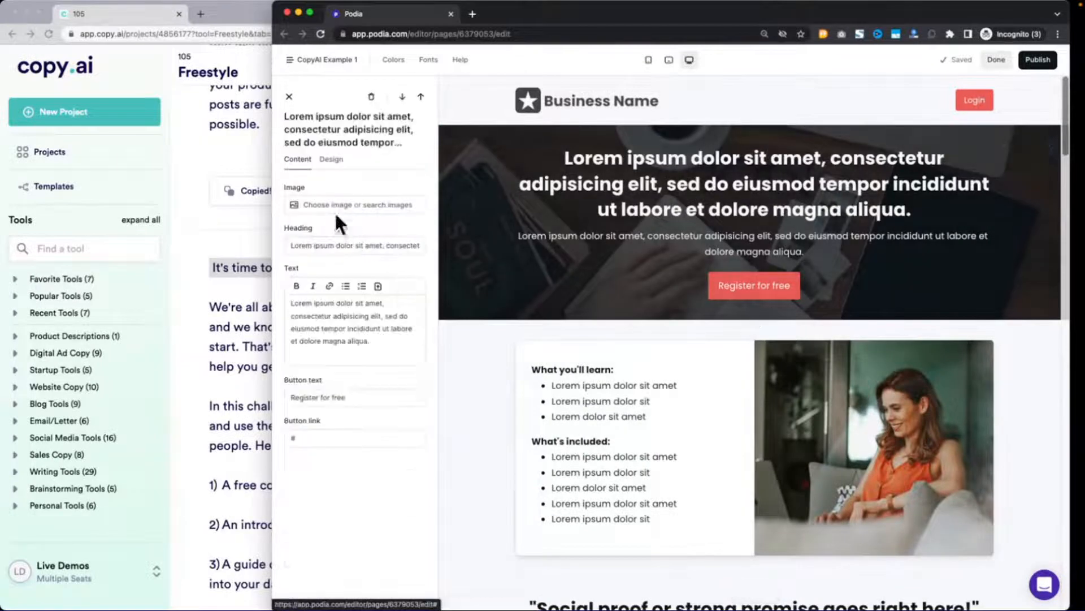
pyautogui.tripleClick(351, 244)
pyautogui.hotkey('ctrl', 'v')
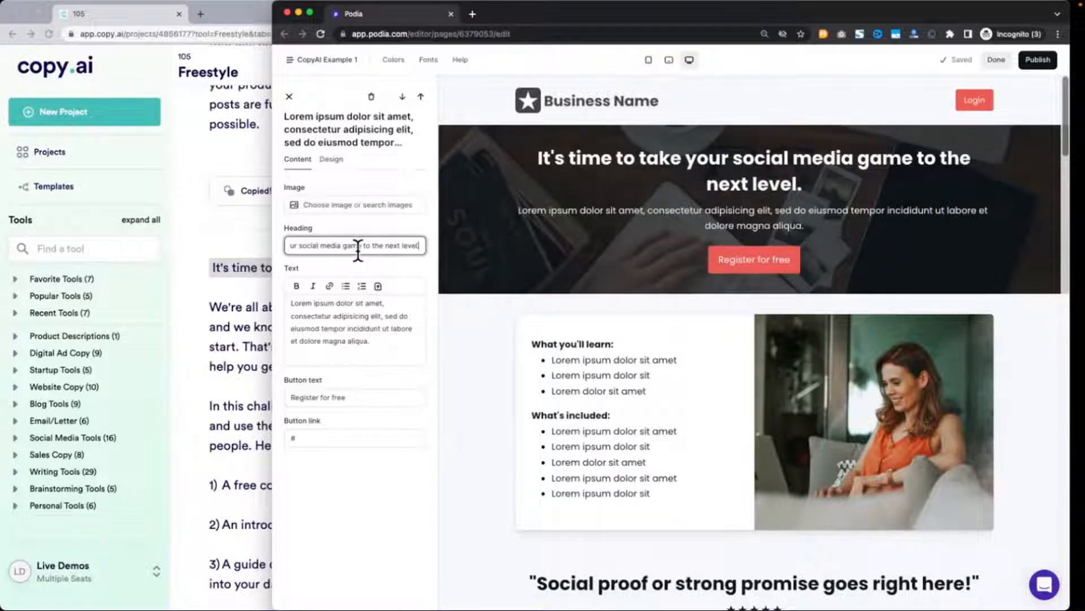
pyautogui.hotkey('ctrl', 'z')
# Back in copy.ai, read the result beginning "It's time to take your social media game to the next level." through its numbered list.
pyautogui.click(234, 304)
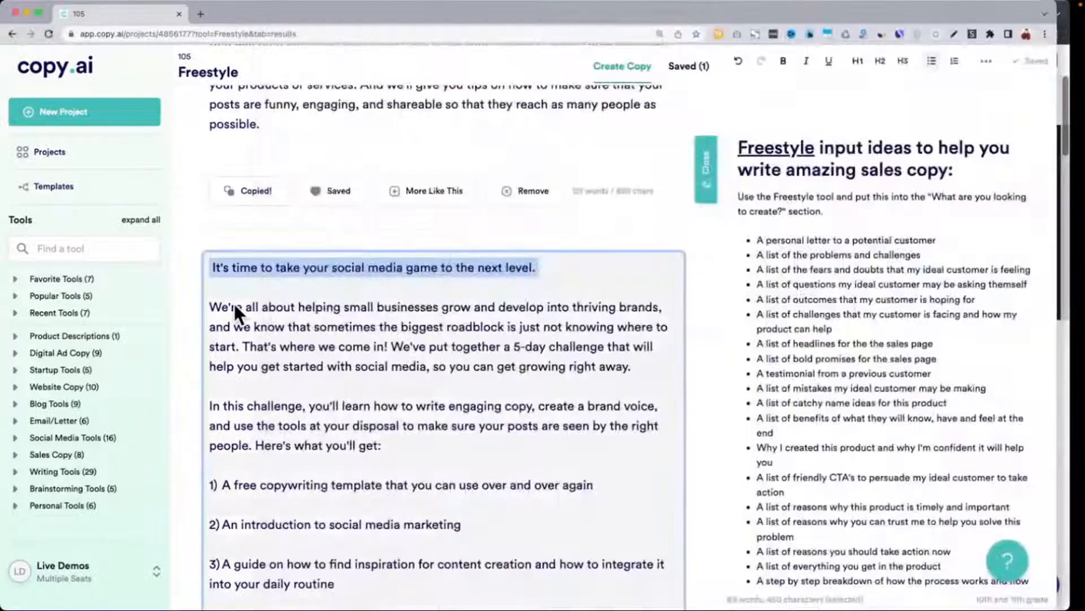
pyautogui.scroll(-2, 234, 303)
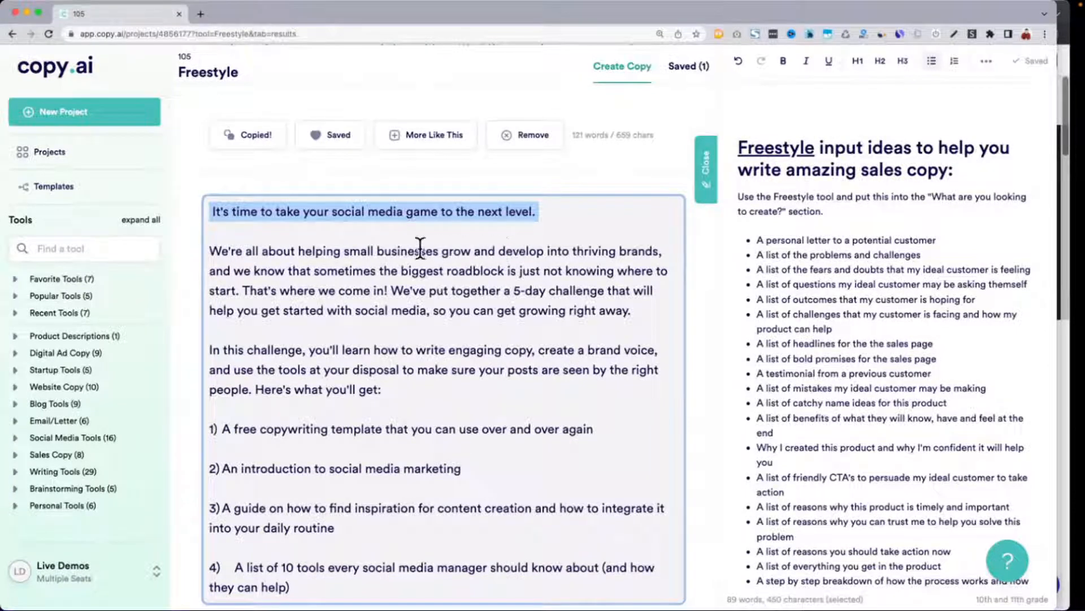
pyautogui.moveTo(369, 250); pyautogui.dragTo(244, 284)
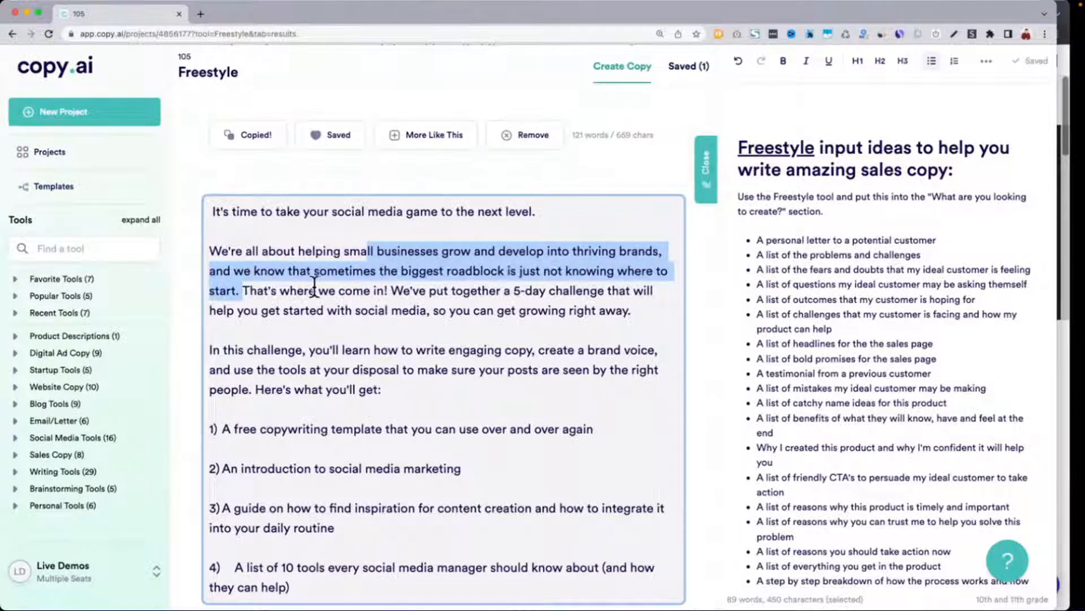
pyautogui.click(399, 291)
pyautogui.moveTo(391, 291); pyautogui.dragTo(619, 314)
pyautogui.scroll(-3, 618, 313)
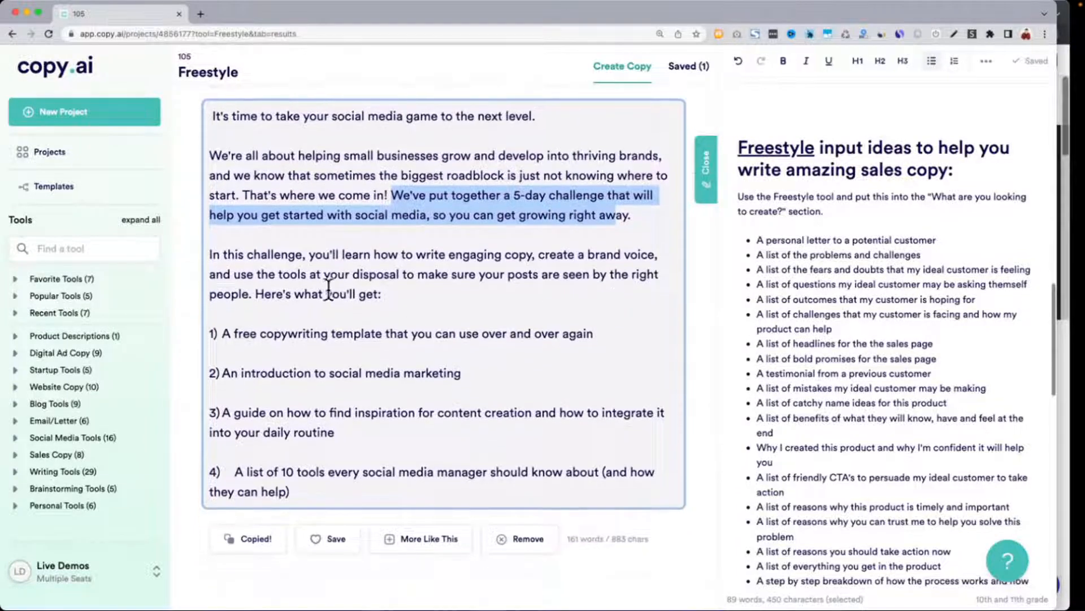
pyautogui.moveTo(210, 255); pyautogui.dragTo(420, 292)
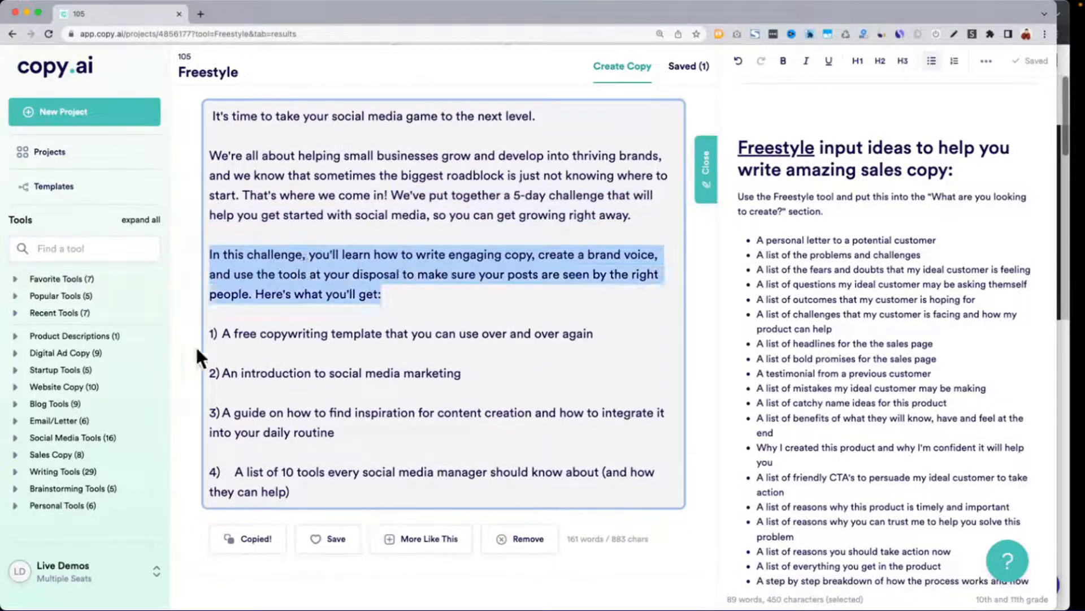
pyautogui.moveTo(210, 334); pyautogui.dragTo(347, 460)
pyautogui.scroll(-3, 364, 363)
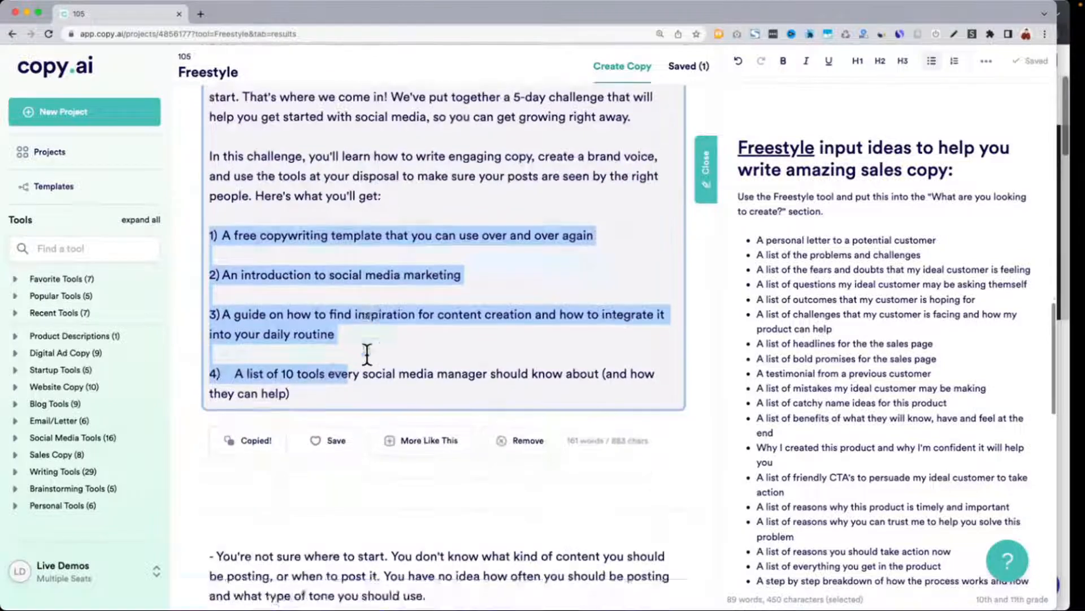
# Copy the whole dashed list of problems that starts with "You're not sure where to start.".
pyautogui.scroll(-10, 366, 355)
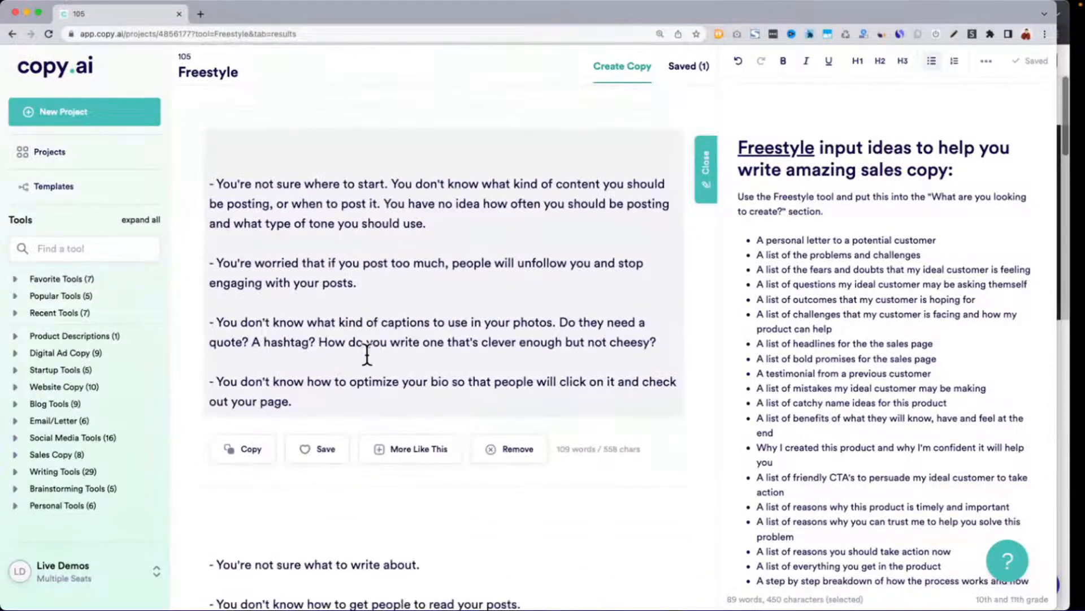
pyautogui.moveTo(309, 400); pyautogui.dragTo(208, 173)
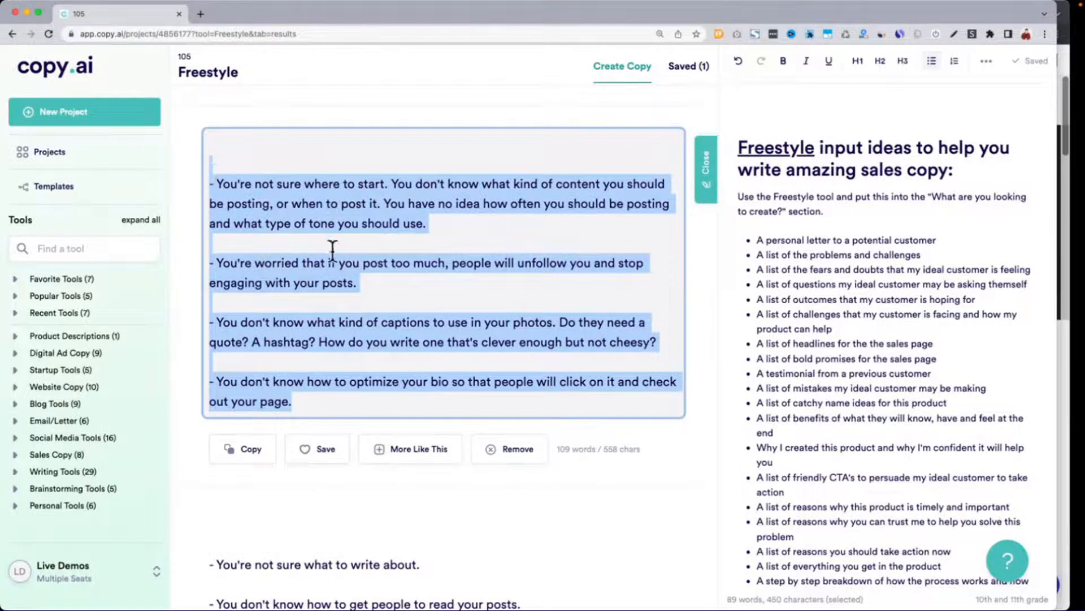
pyautogui.press('super+c')
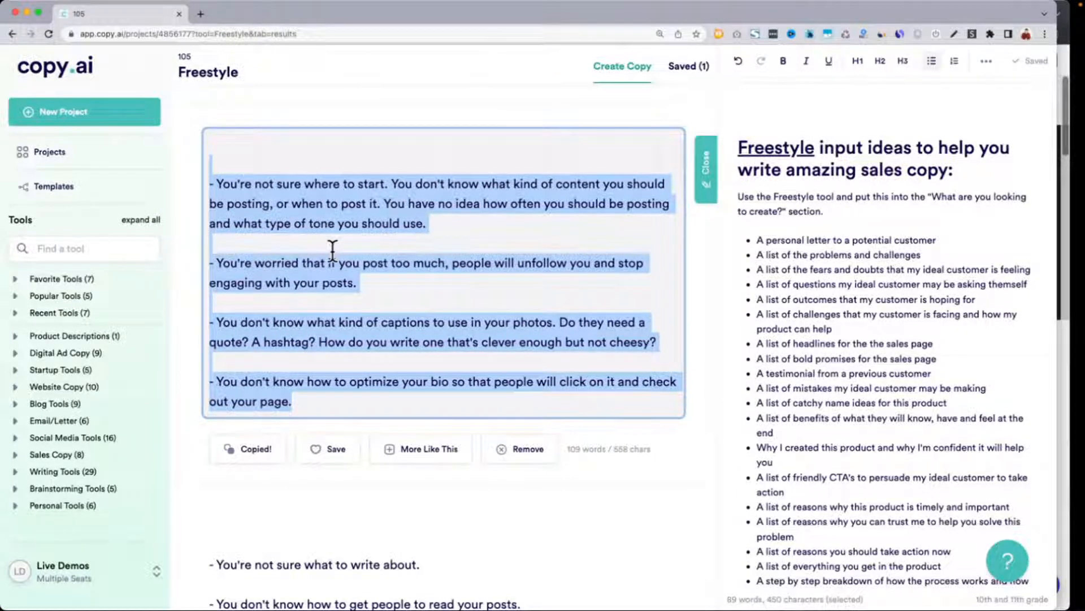
# Look back over the Freestyle form's entries and the first generated results.
pyautogui.scroll(15, 333, 251)
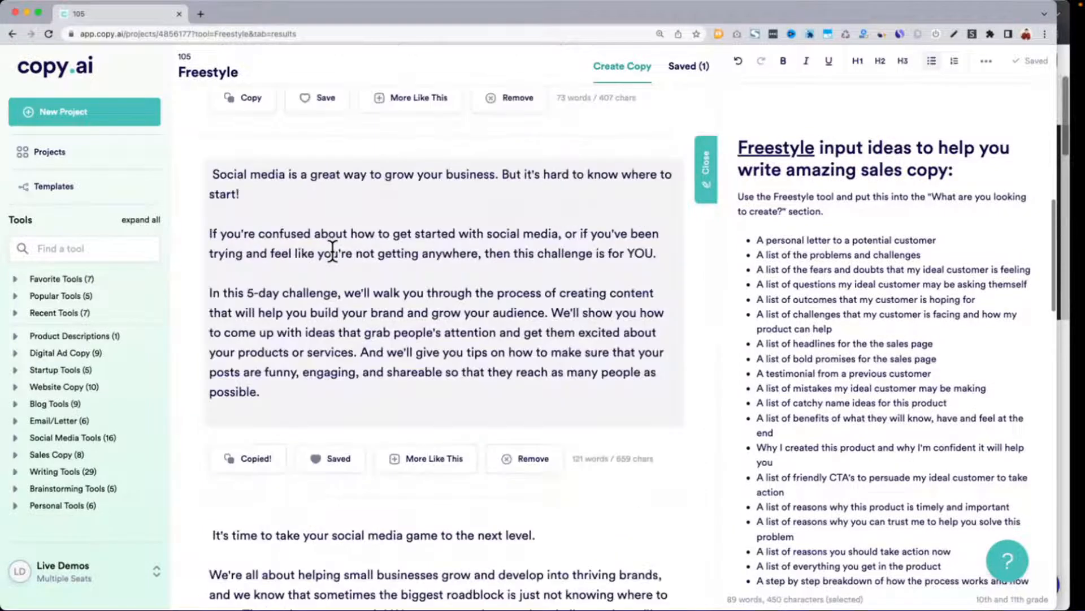
pyautogui.scroll(10, 332, 251)
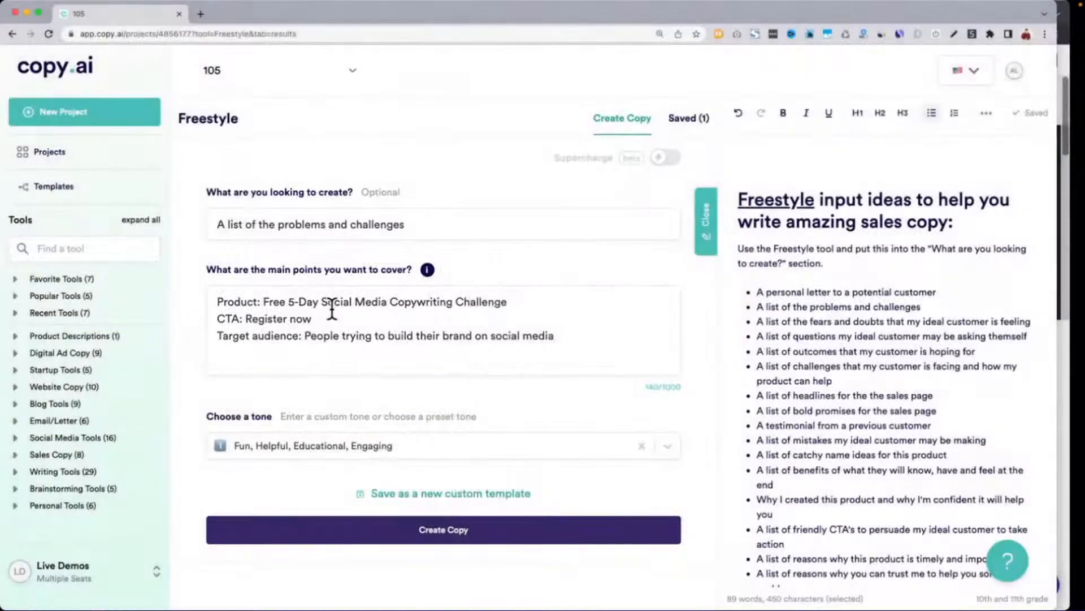
pyautogui.scroll(-6, 332, 310)
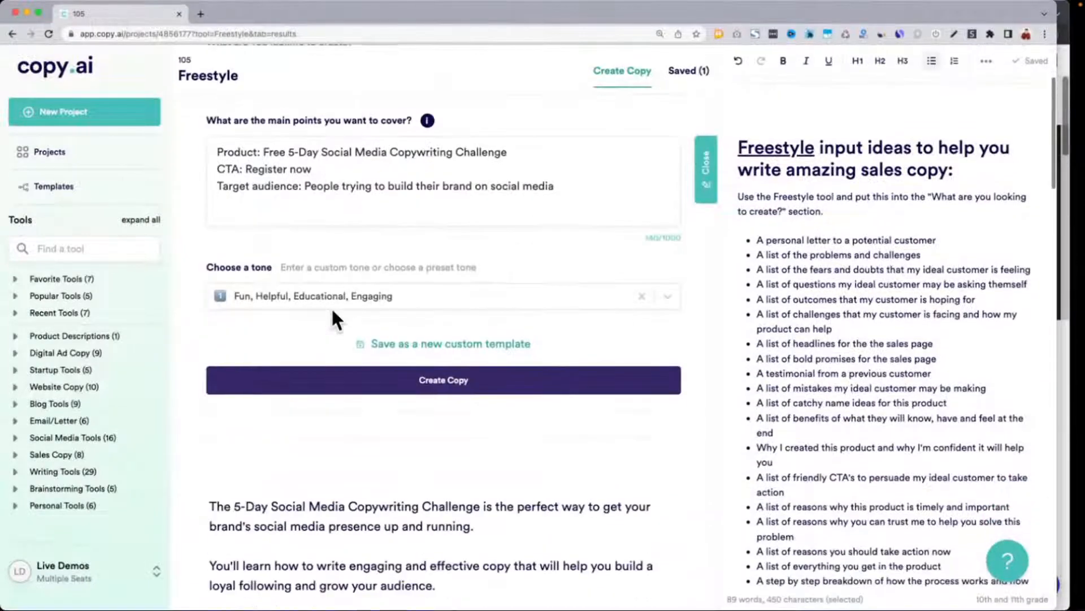
pyautogui.scroll(-10, 332, 308)
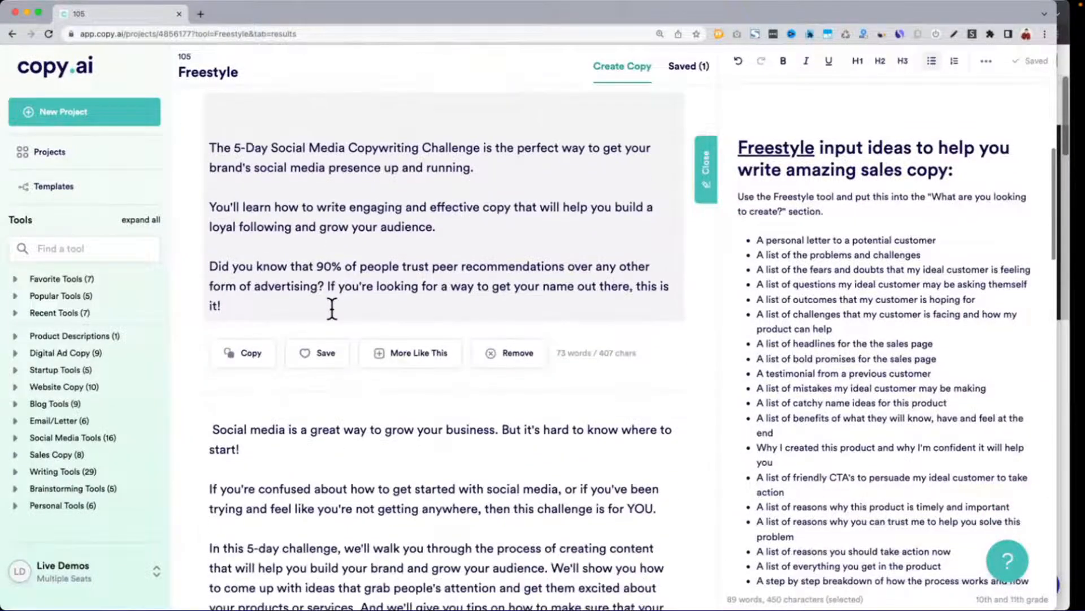
# Select copy.ai's dashed list starting "You're not sure where to start.", switch to Podia and replace the checkmarked lines under "This is for you if..." with it.
pyautogui.scroll(-14, 333, 310)
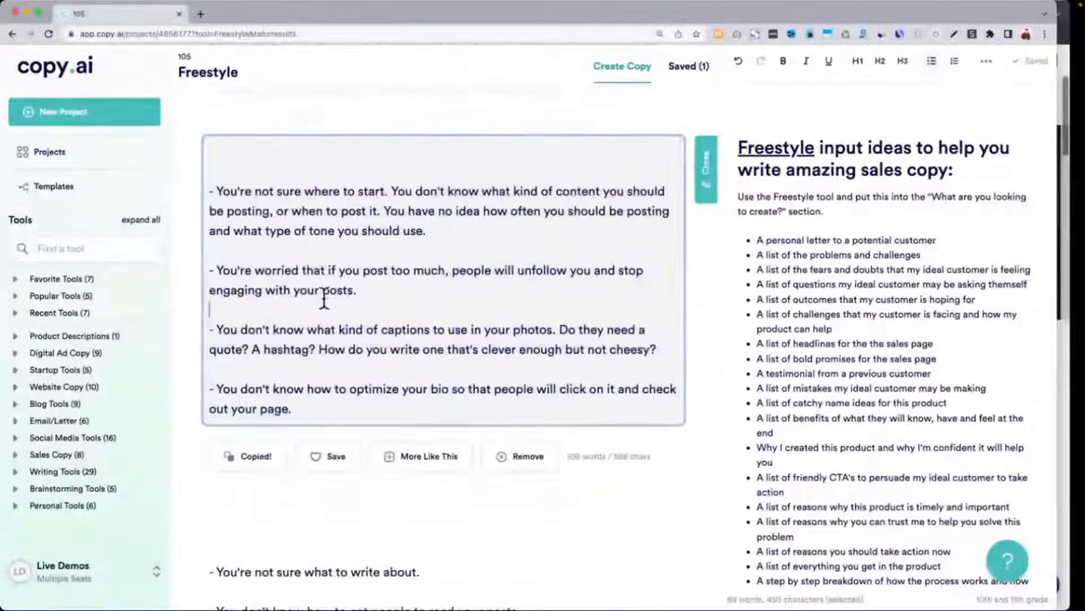
pyautogui.moveTo(209, 192); pyautogui.dragTo(454, 411)
pyautogui.scroll(-4, 454, 411)
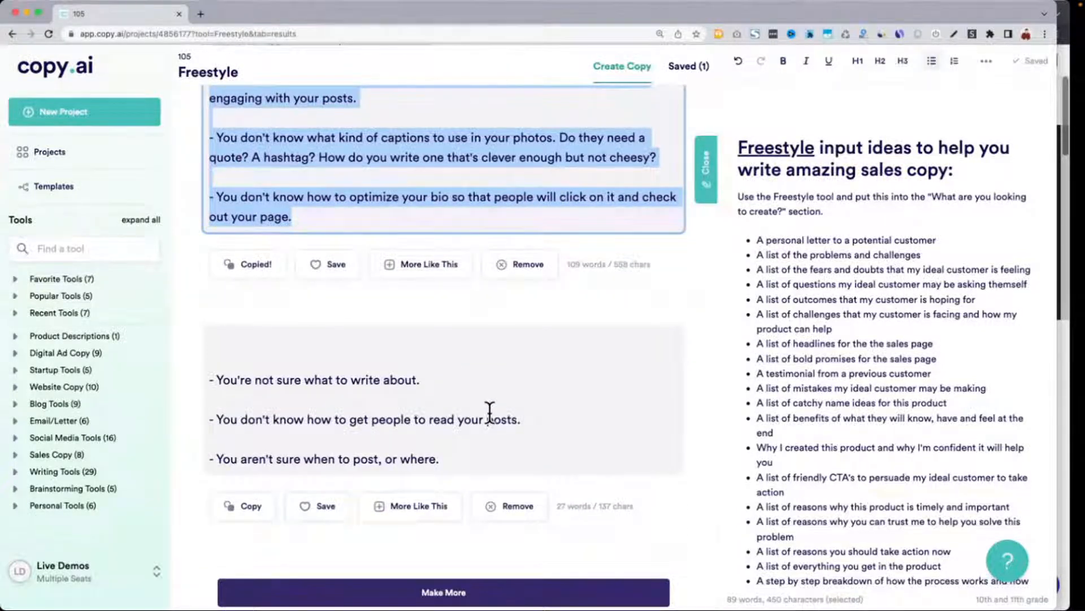
pyautogui.scroll(4, 489, 411)
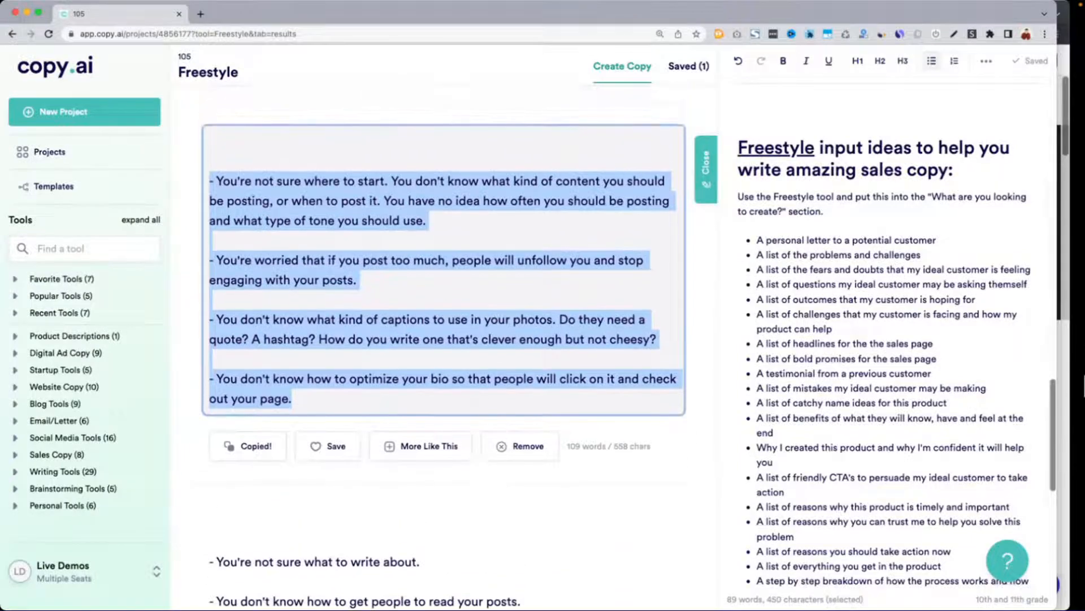
pyautogui.click(1061, 364)
pyautogui.scroll(-8, 707, 399)
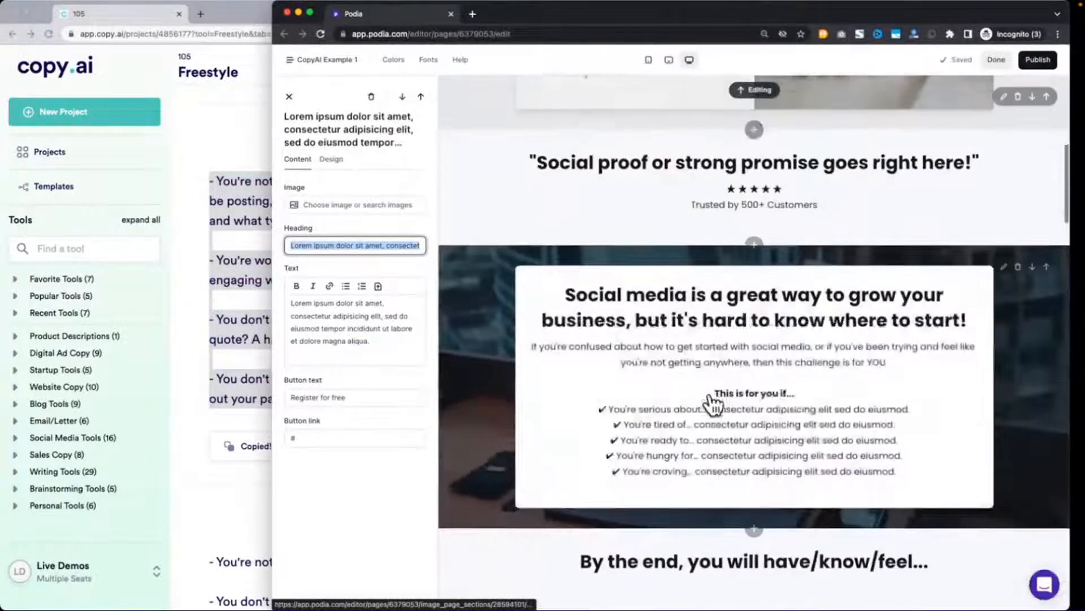
pyautogui.click(712, 403)
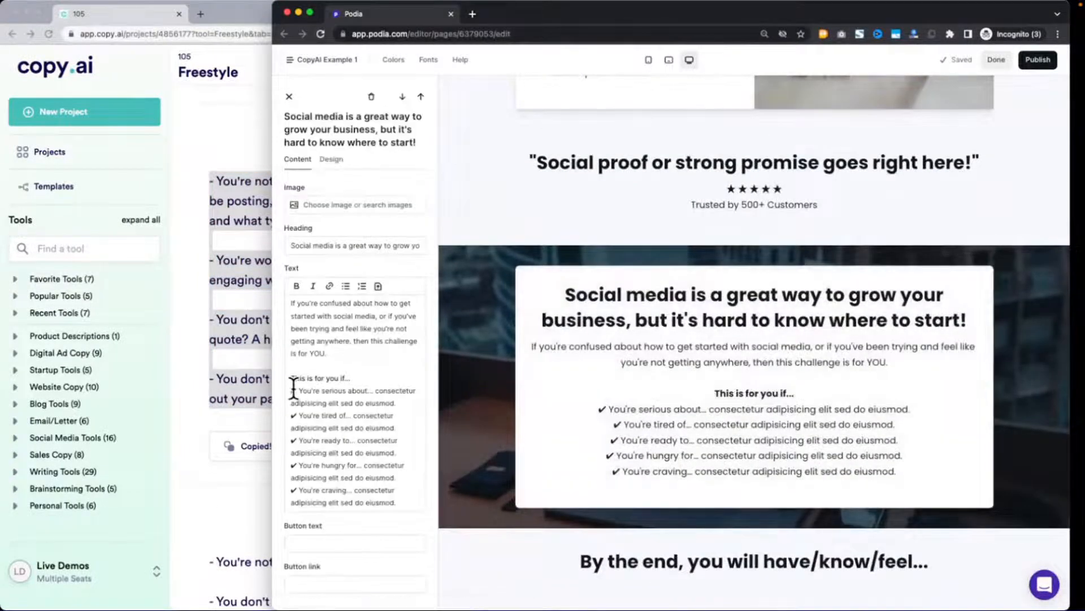
pyautogui.moveTo(299, 402); pyautogui.dragTo(409, 493)
pyautogui.press('super+v')
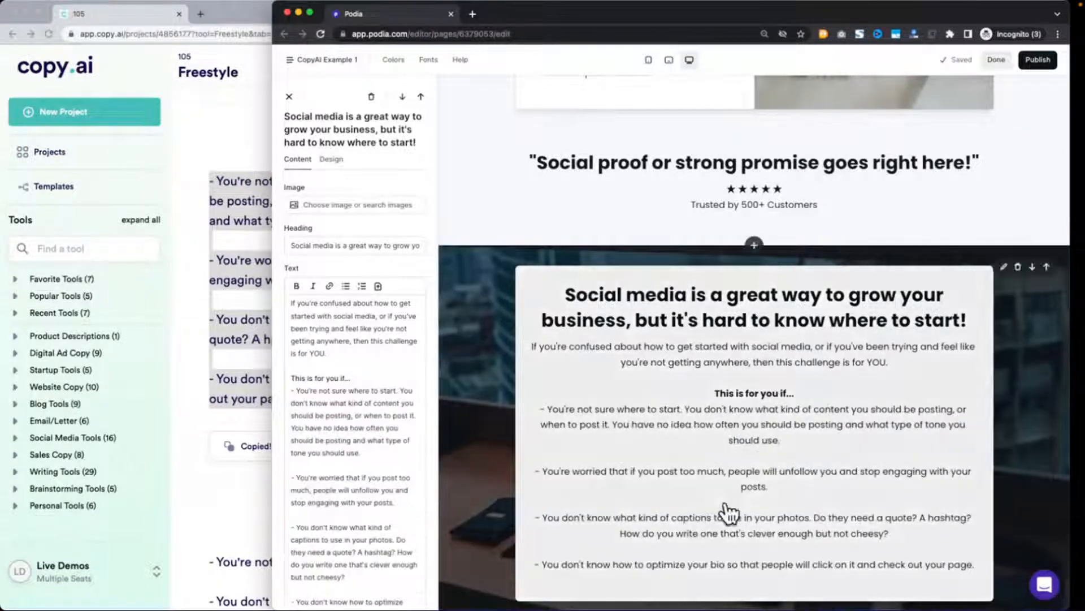
# Switch the layout of the "Social media is a great way to grow your business" section from centered to left-aligned.
pyautogui.scroll(-1, 769, 452)
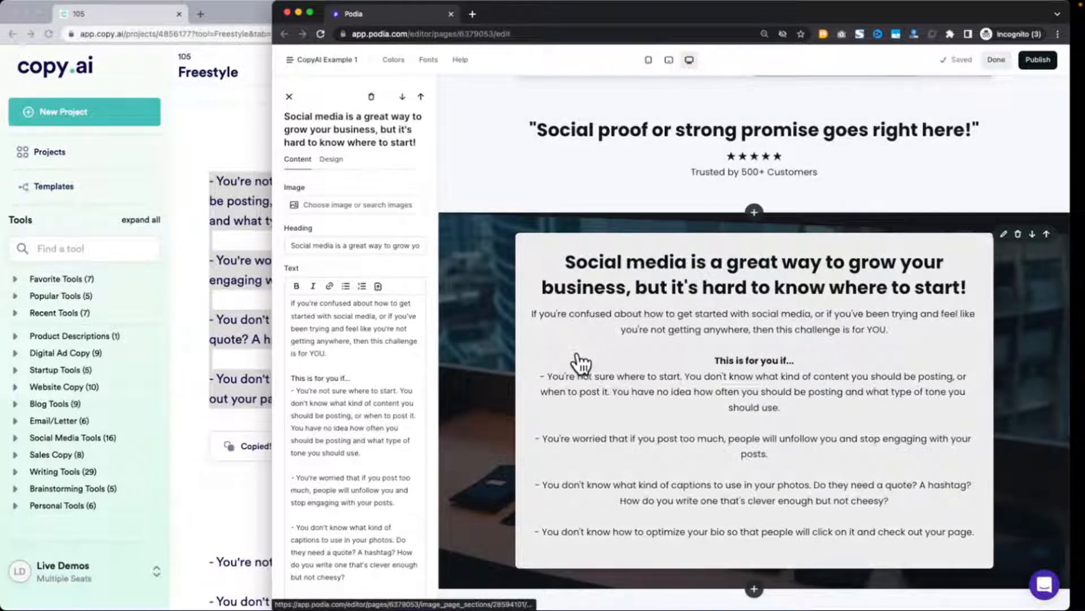
pyautogui.click(331, 160)
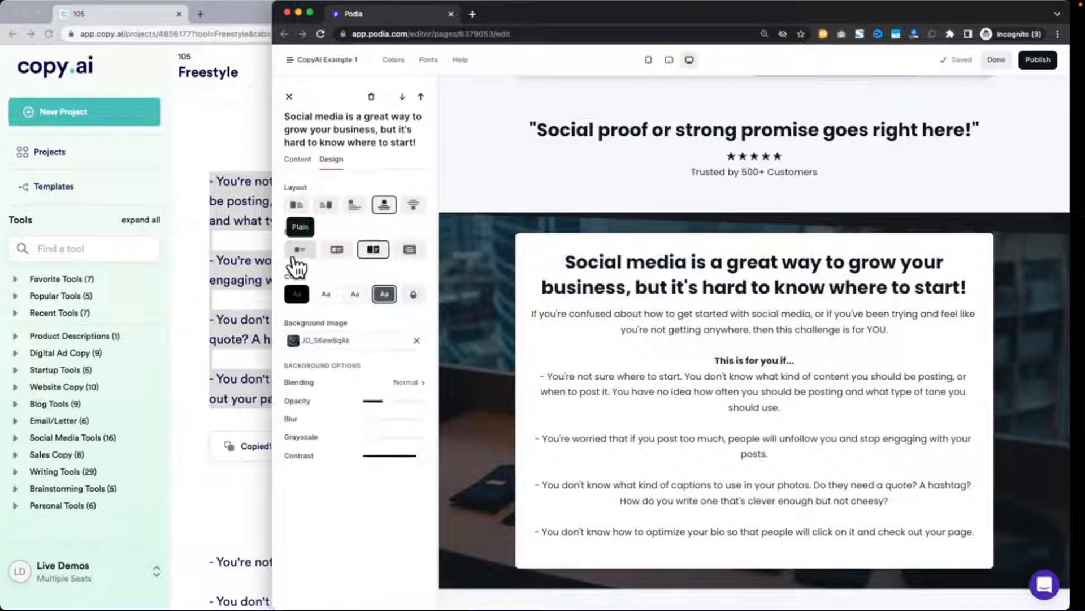
pyautogui.click(353, 206)
pyautogui.scroll(-1, 678, 431)
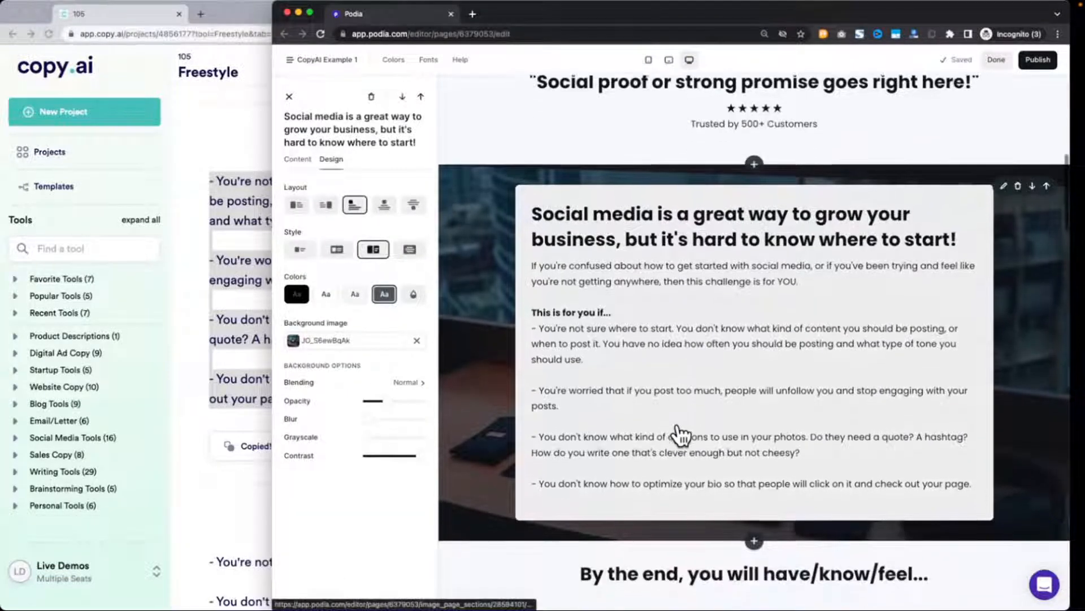
pyautogui.scroll(2, 678, 431)
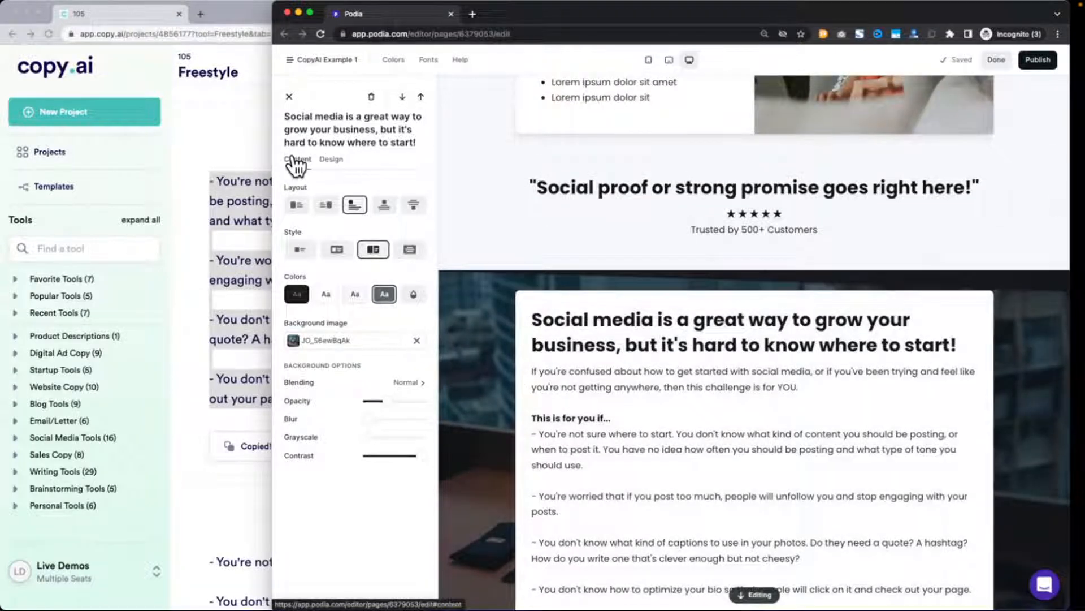
# Remove the leading dashes and the blank lines between the four problems under "This is for you if..." in the section's text.
pyautogui.click(298, 161)
pyautogui.scroll(-1, 306, 368)
pyautogui.click(298, 424)
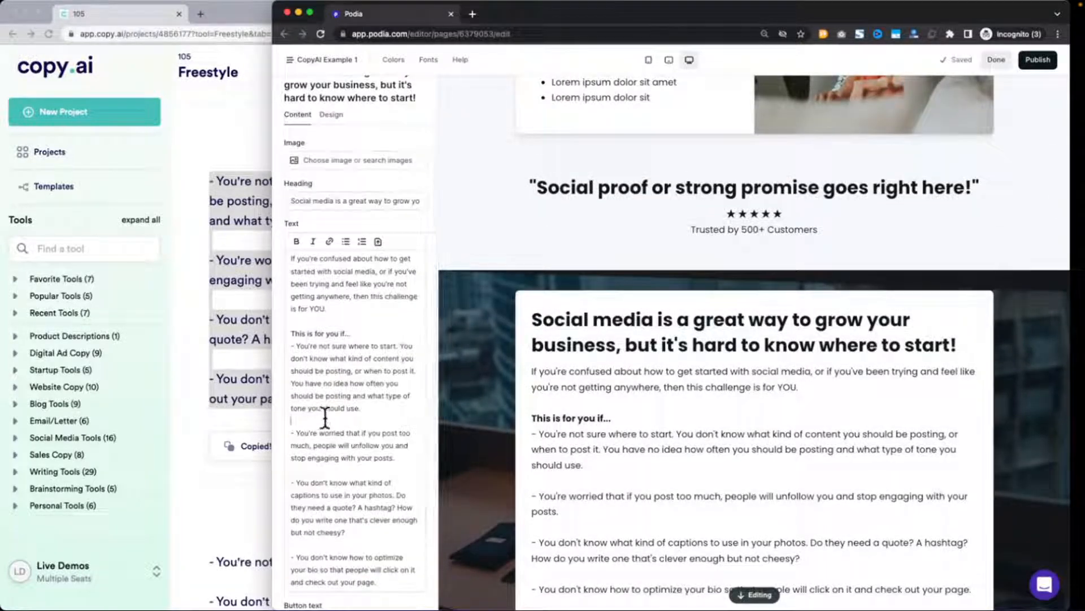
pyautogui.press('BackSpace')
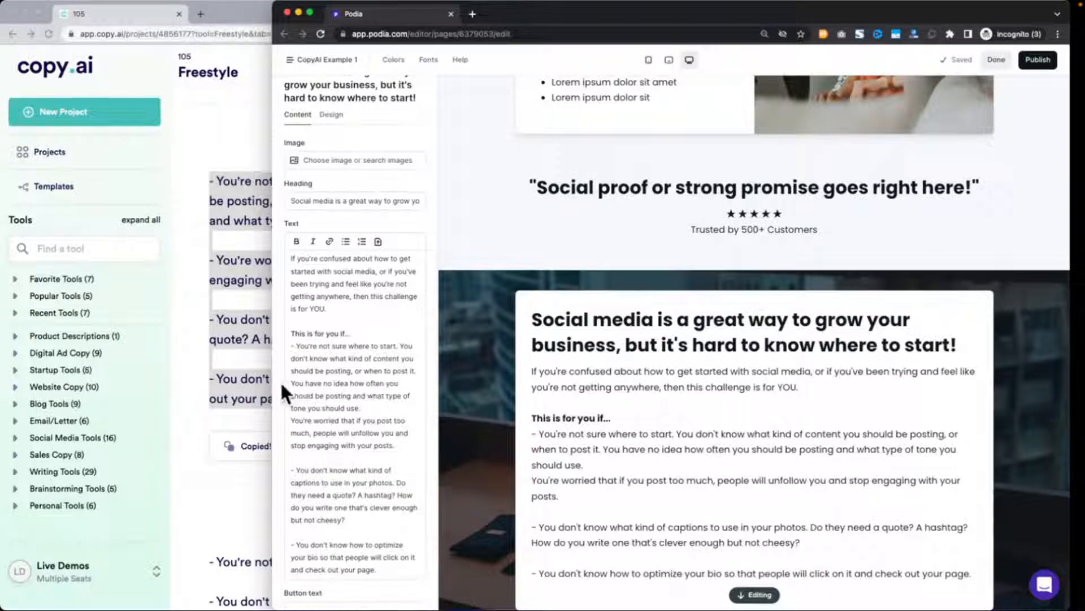
pyautogui.click(295, 346)
pyautogui.press('BackSpace')
pyautogui.press('BackSpace')
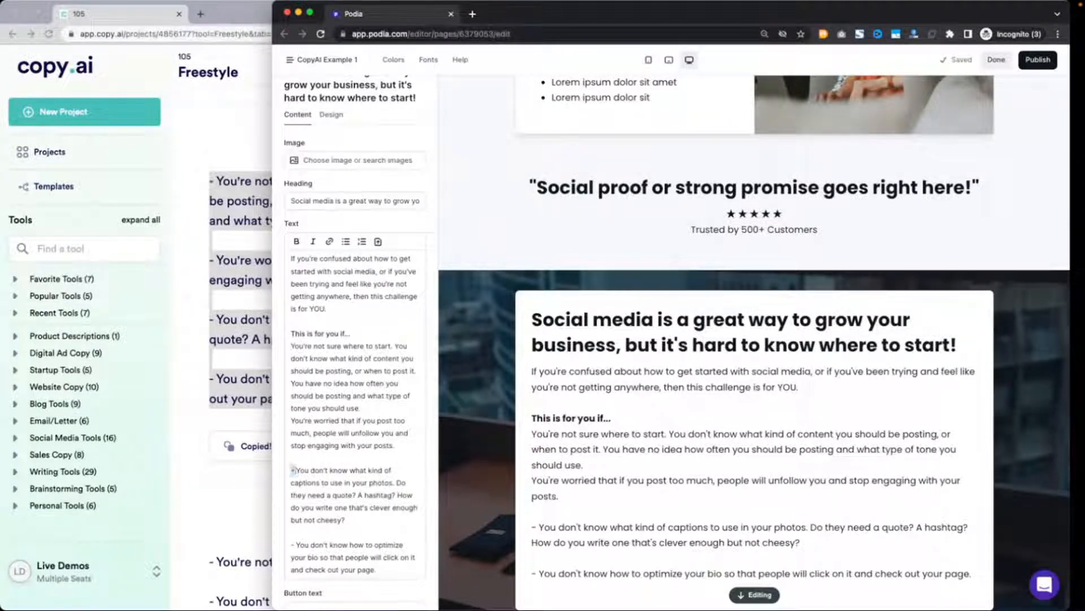
pyautogui.press('BackSpace')
pyautogui.press('BackSpace')
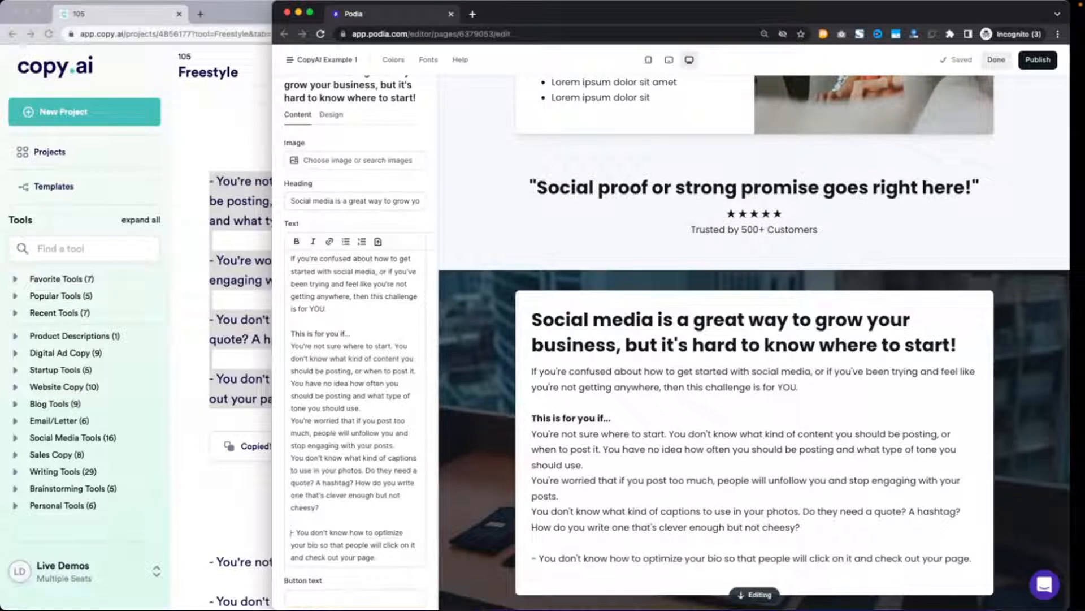
pyautogui.press('BackSpace')
pyautogui.press('BackSpace')
# Format the four problems under "This is for you if..." as a bulleted list and check the section on the page.
pyautogui.click(381, 544)
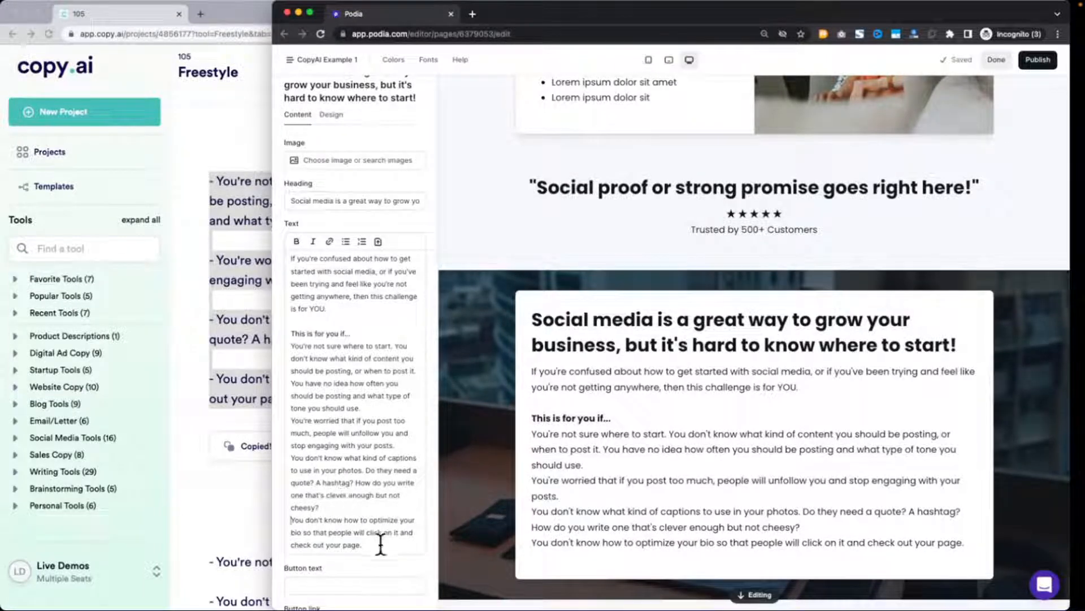
pyautogui.keyDown('shift'); pyautogui.click(291, 346); pyautogui.keyUp('shift')
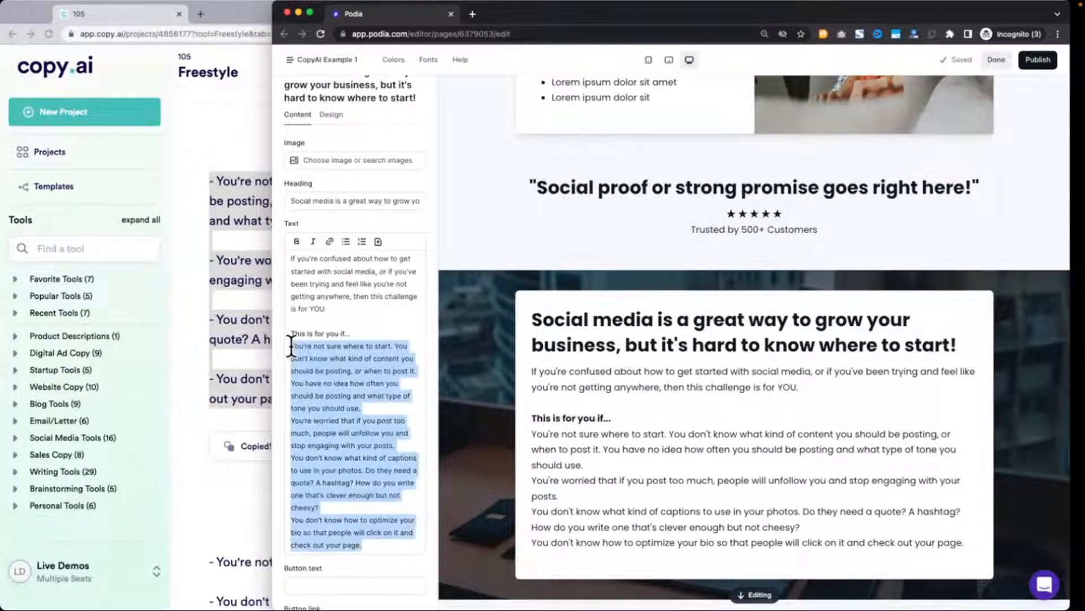
pyautogui.click(345, 241)
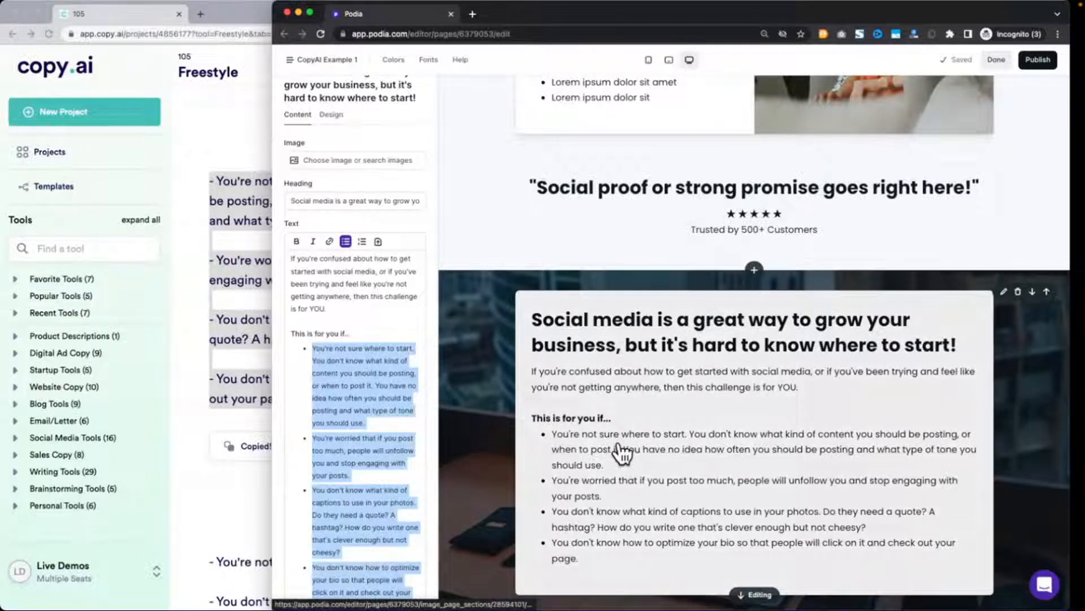
pyautogui.scroll(-3, 622, 453)
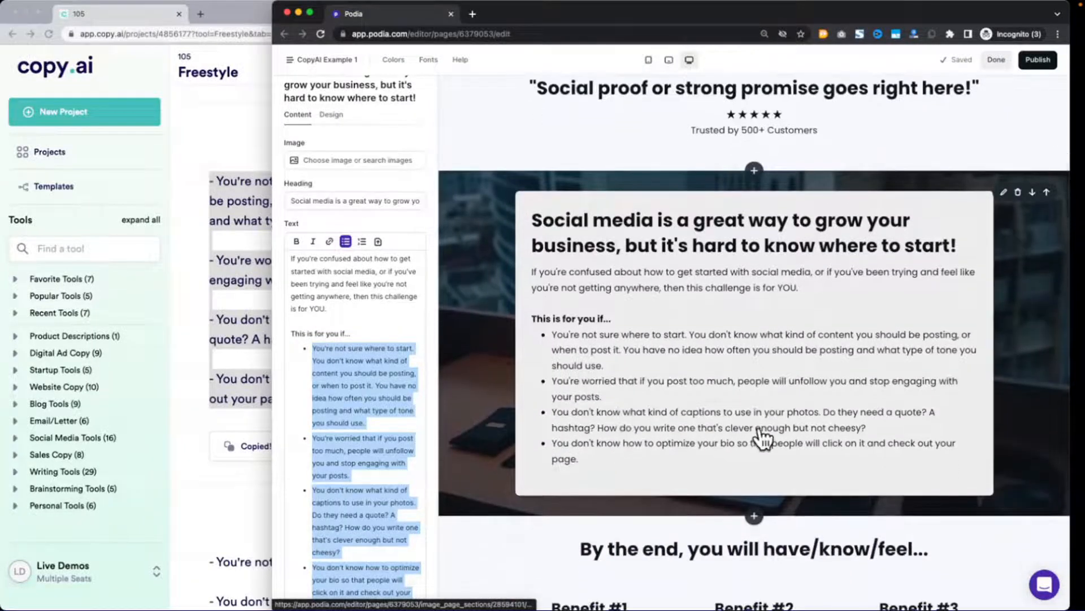
pyautogui.scroll(-2, 800, 380)
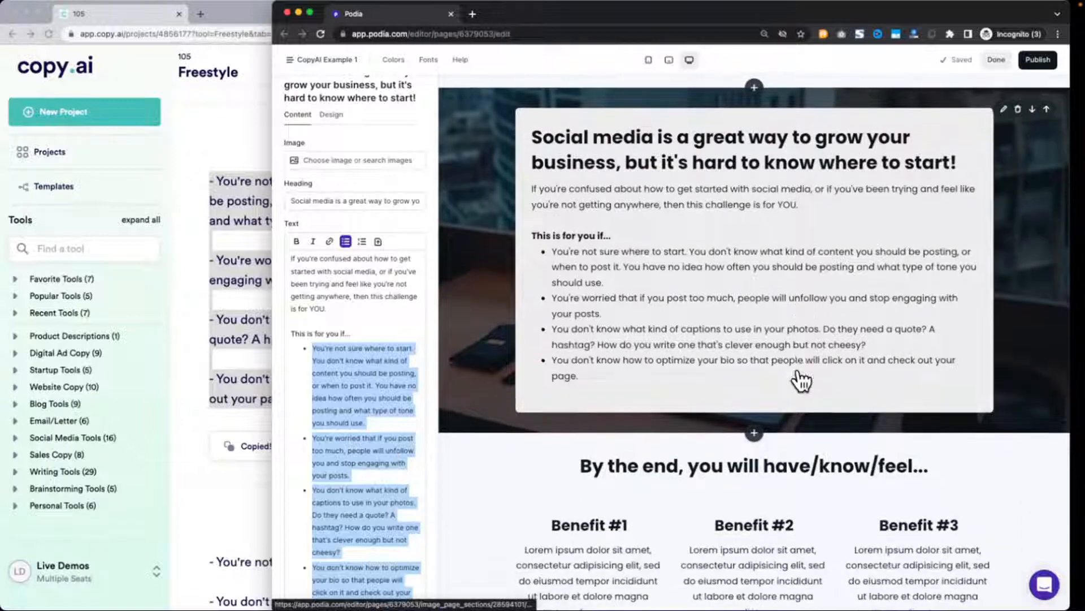
# Switch back to copy.ai and look over its list of tools and the remaining generated problem lists.
pyautogui.click(207, 371)
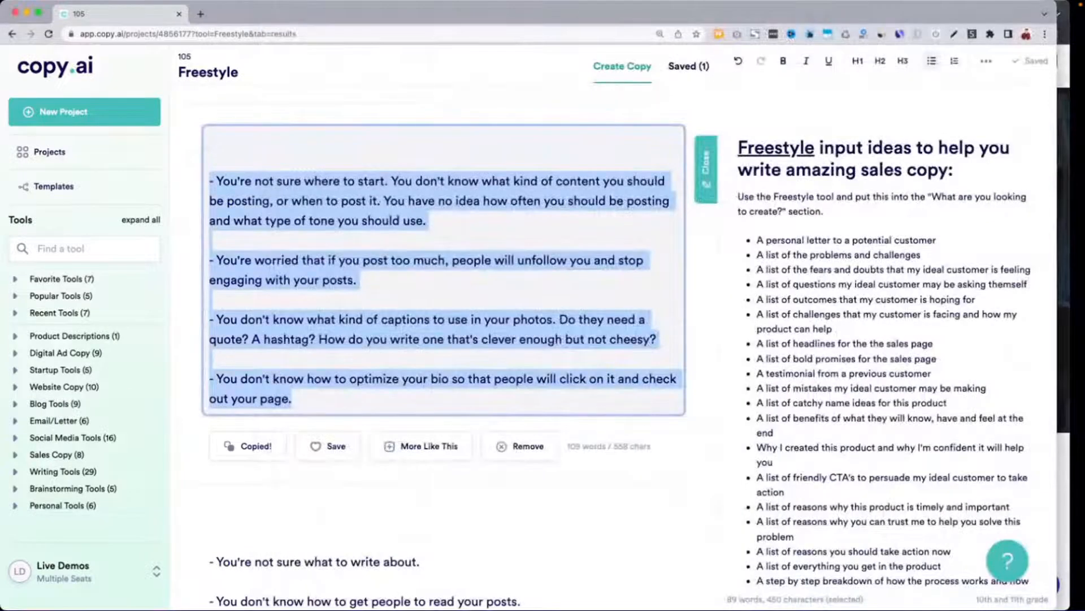
pyautogui.press('super+Tab')
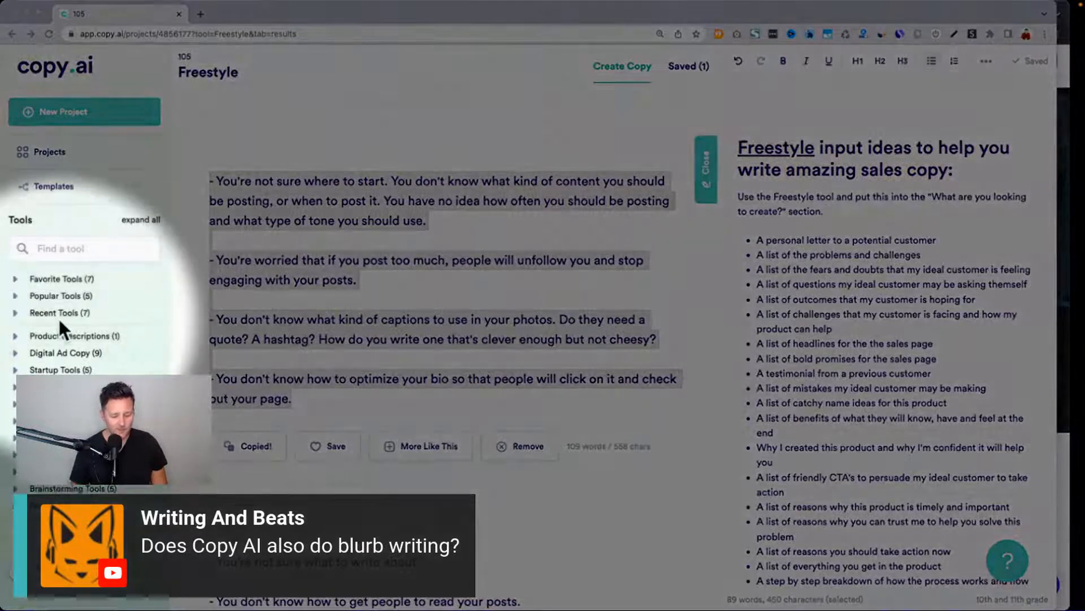
pyautogui.scroll(-2, 57, 317)
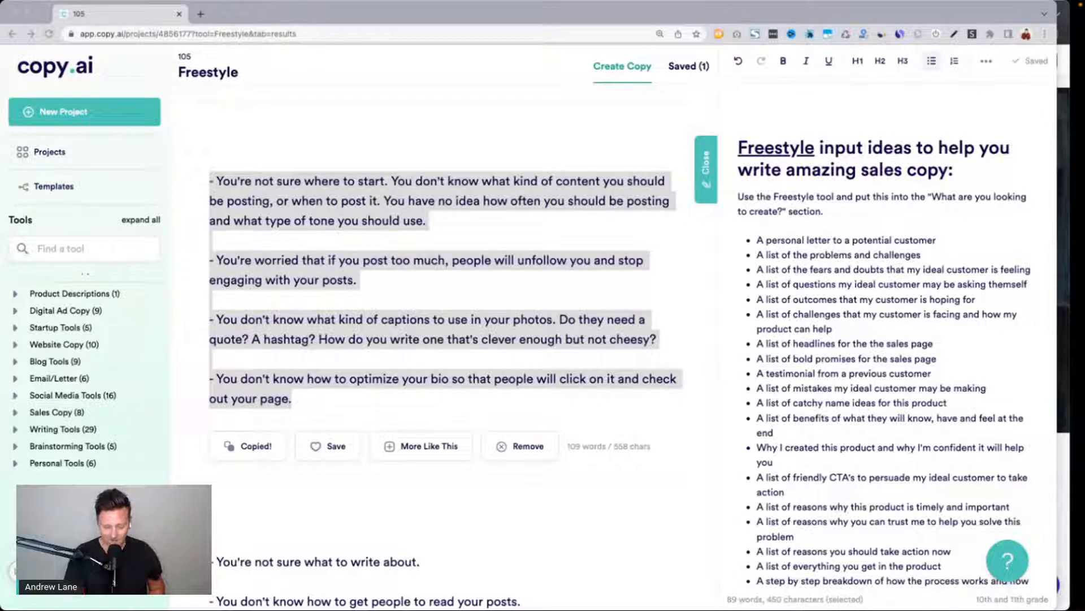
pyautogui.click(569, 308)
pyautogui.scroll(-4, 568, 311)
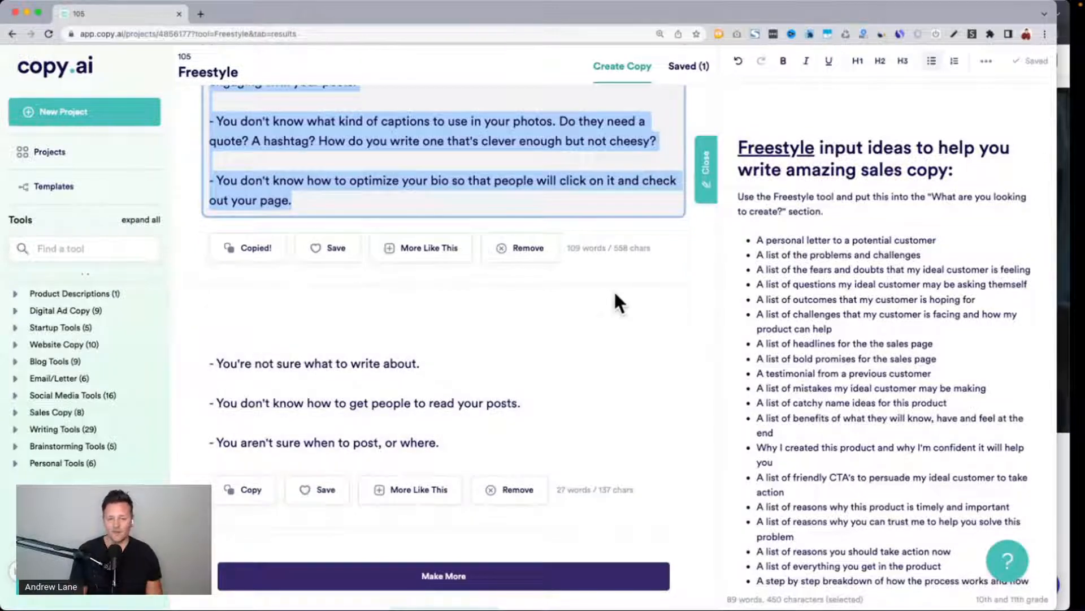
# Copy the idea "A list of the fears and doubts that my ideal customer is feeling" into what to create, hide the editor and generate copy.
pyautogui.tripleClick(804, 271)
pyautogui.hotkey('ctrl', 'c')
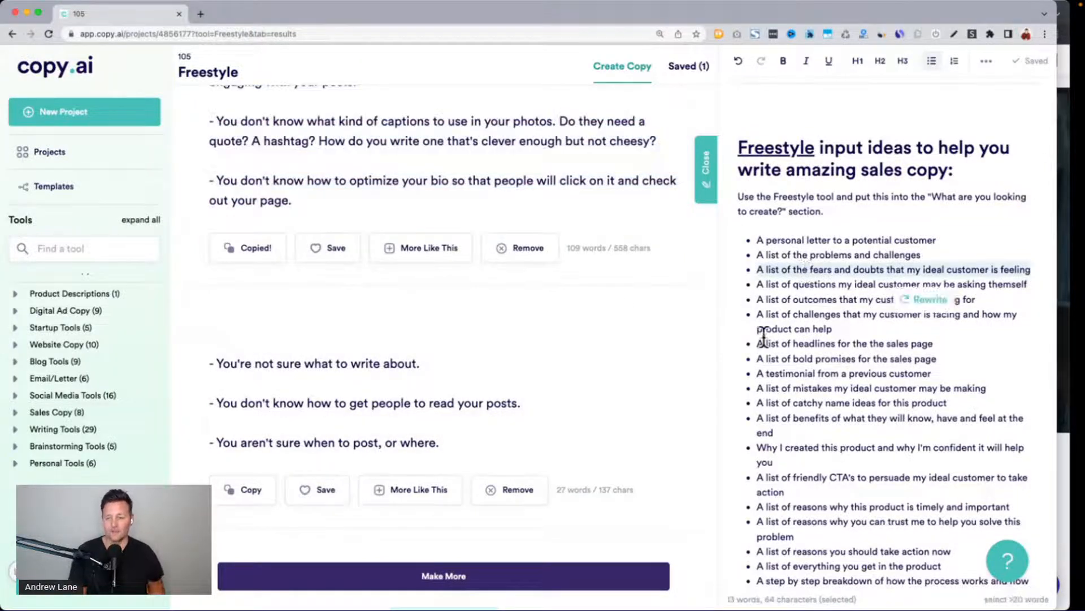
pyautogui.scroll(15, 586, 402)
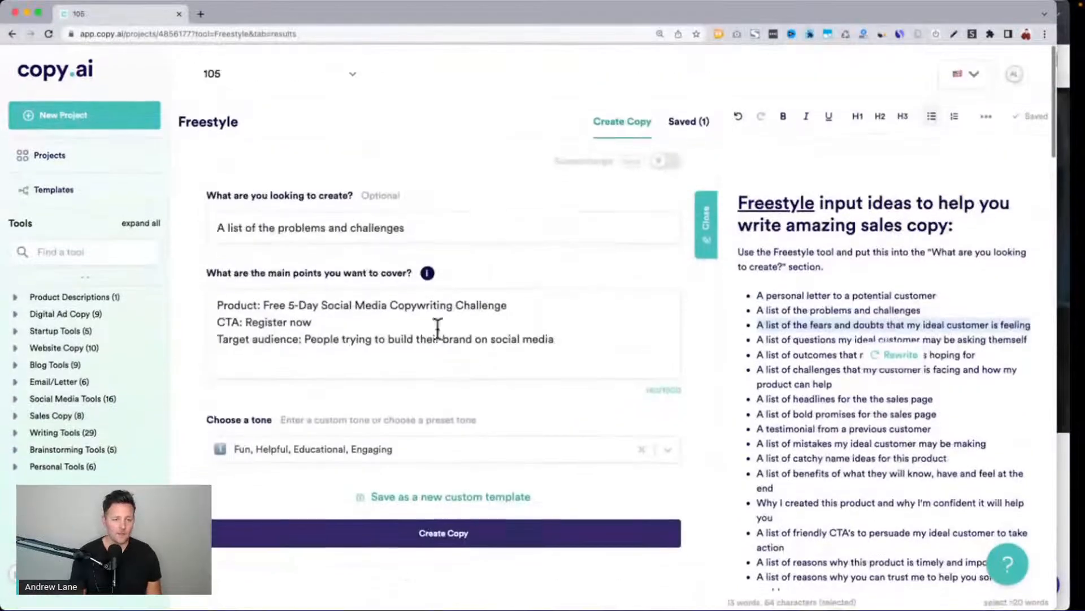
pyautogui.tripleClick(274, 227)
pyautogui.hotkey('ctrl', 'v')
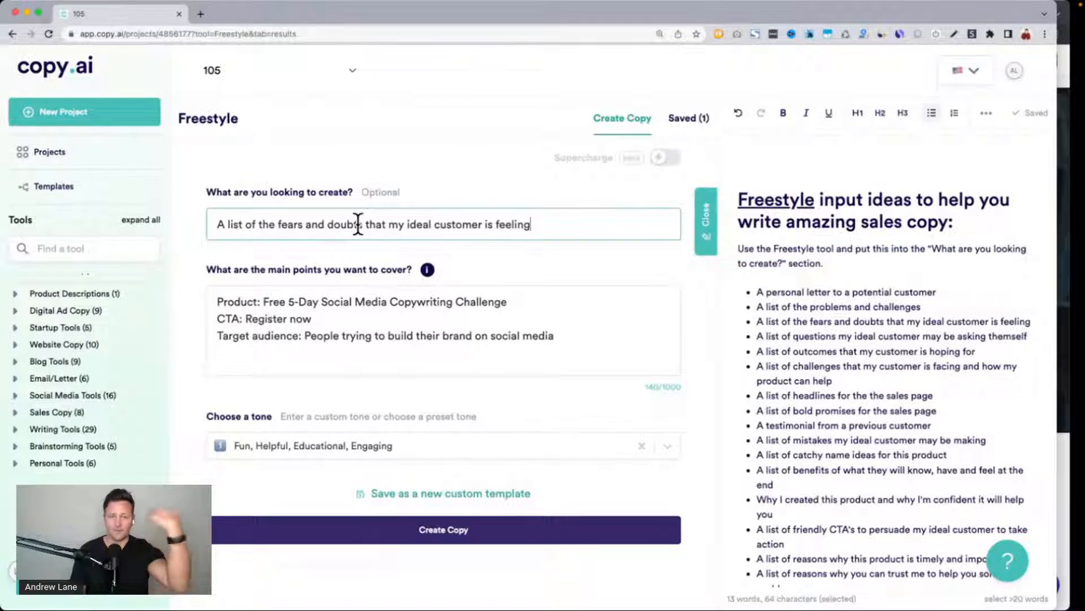
pyautogui.click(705, 219)
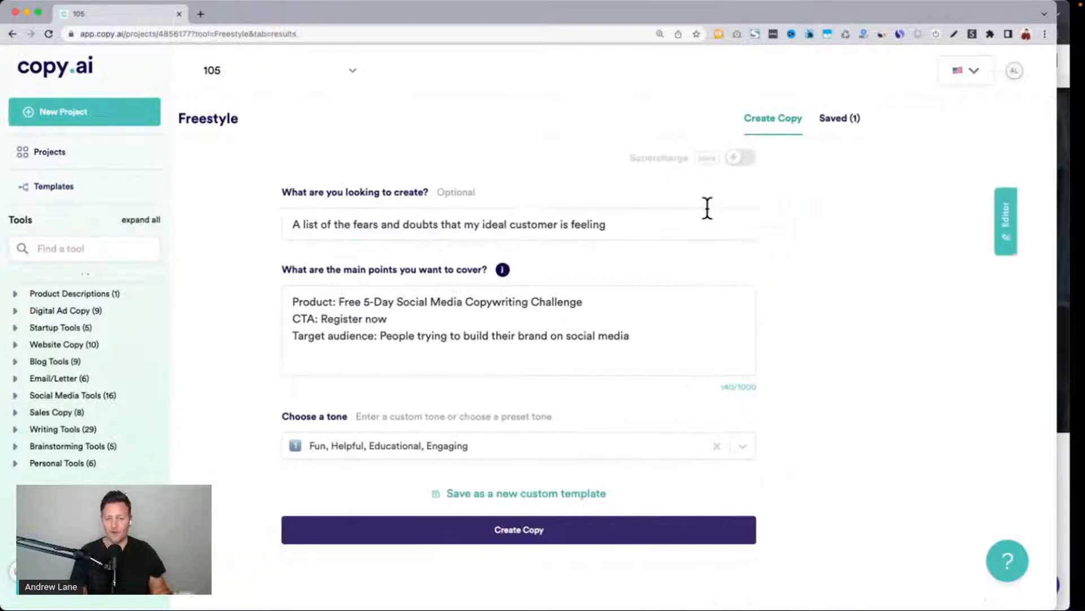
pyautogui.click(623, 526)
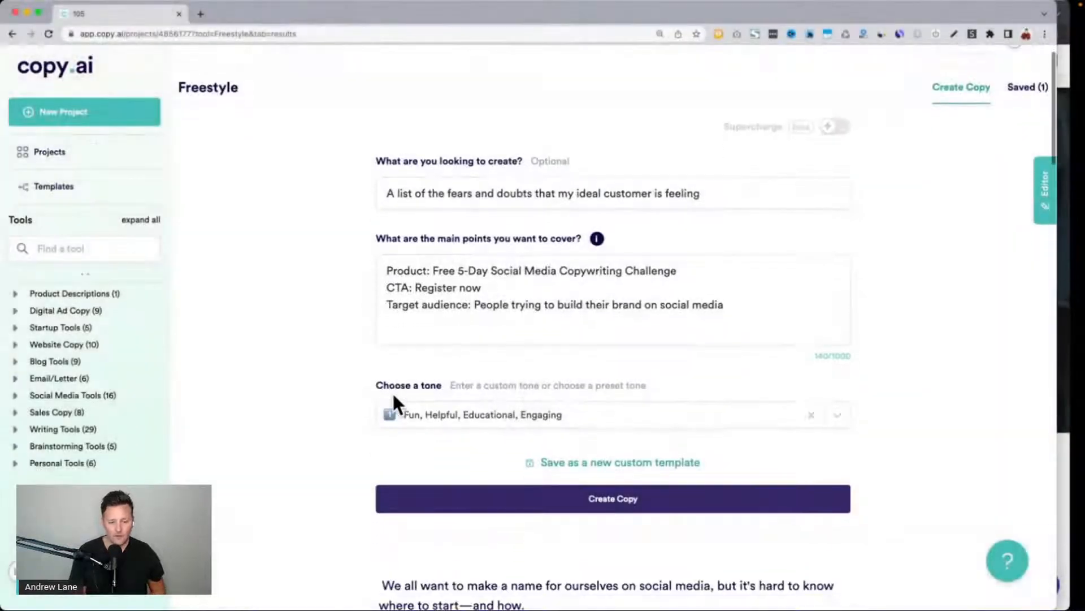
# Read through the generated fears-and-doubts results, from "We all want to make a name for ourselves" to the dashed lists of fears.
pyautogui.scroll(-5, 395, 404)
pyautogui.scroll(-4, 312, 353)
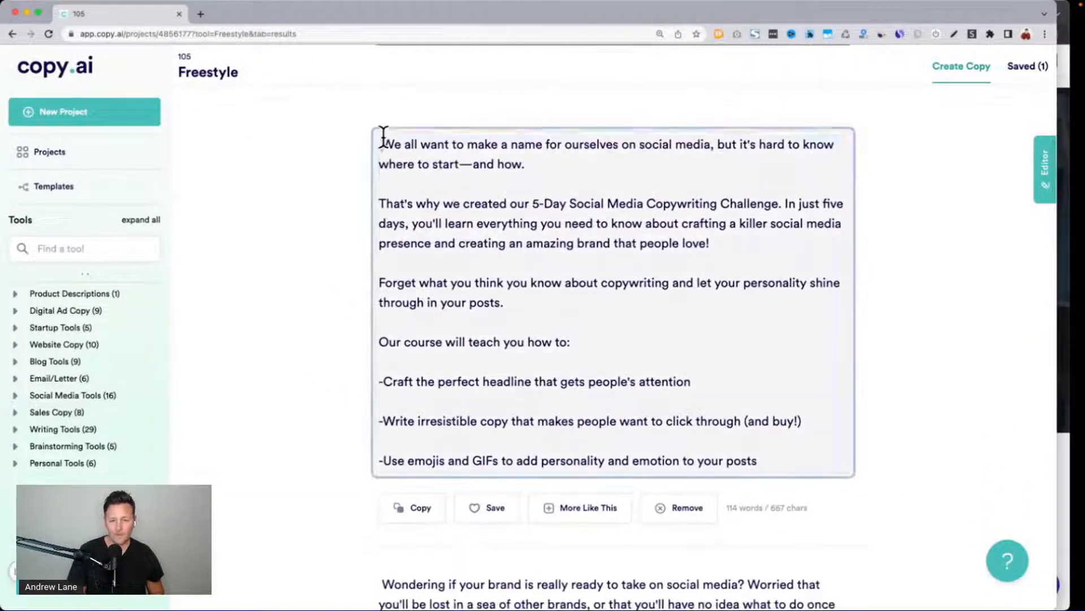
pyautogui.moveTo(383, 142); pyautogui.dragTo(570, 324)
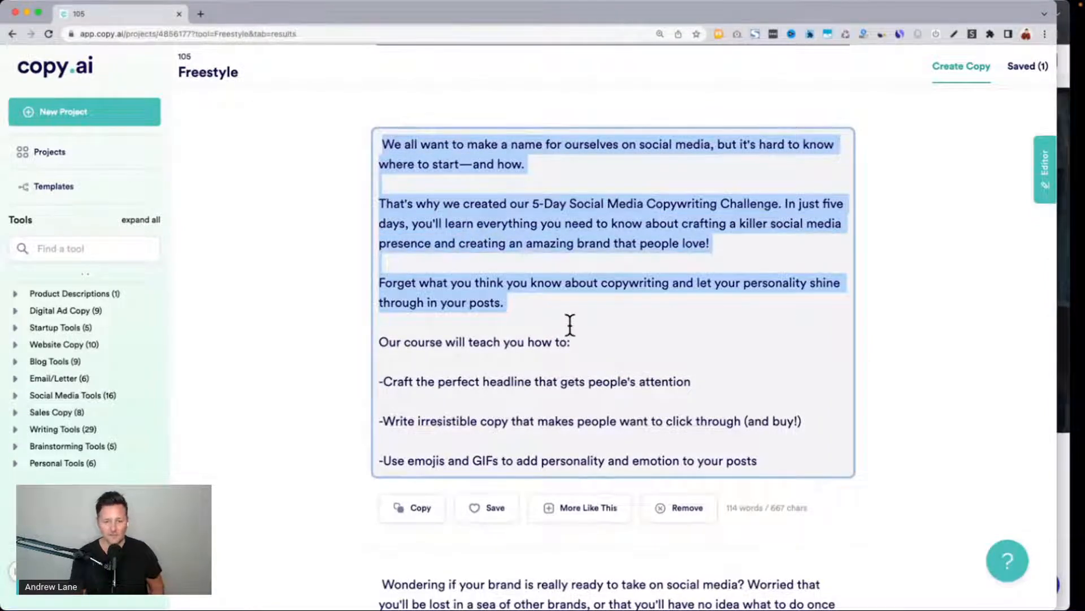
pyautogui.scroll(-10, 570, 324)
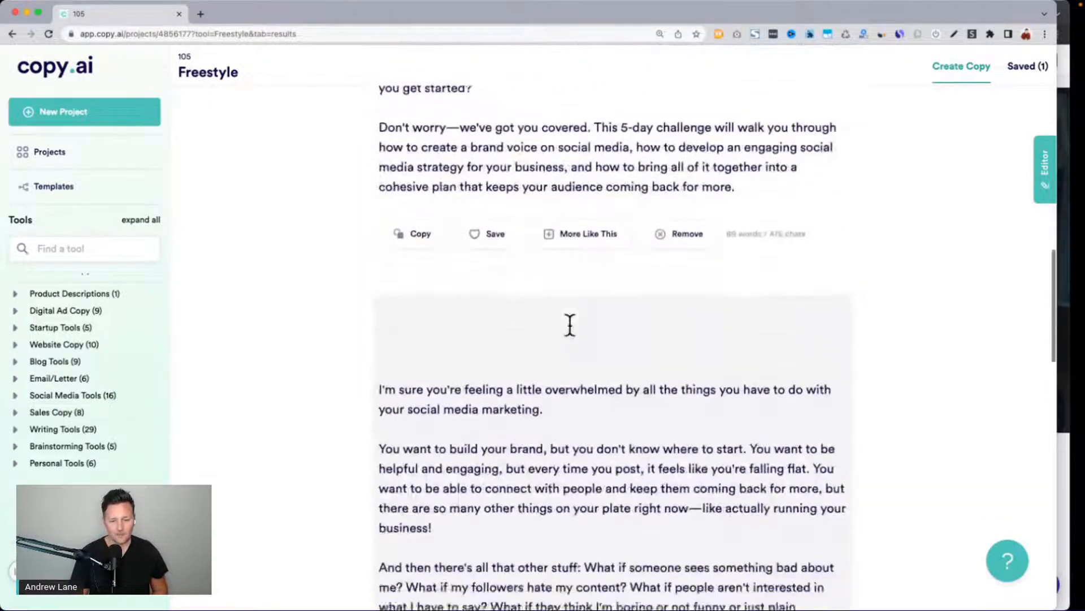
pyautogui.scroll(-10, 570, 324)
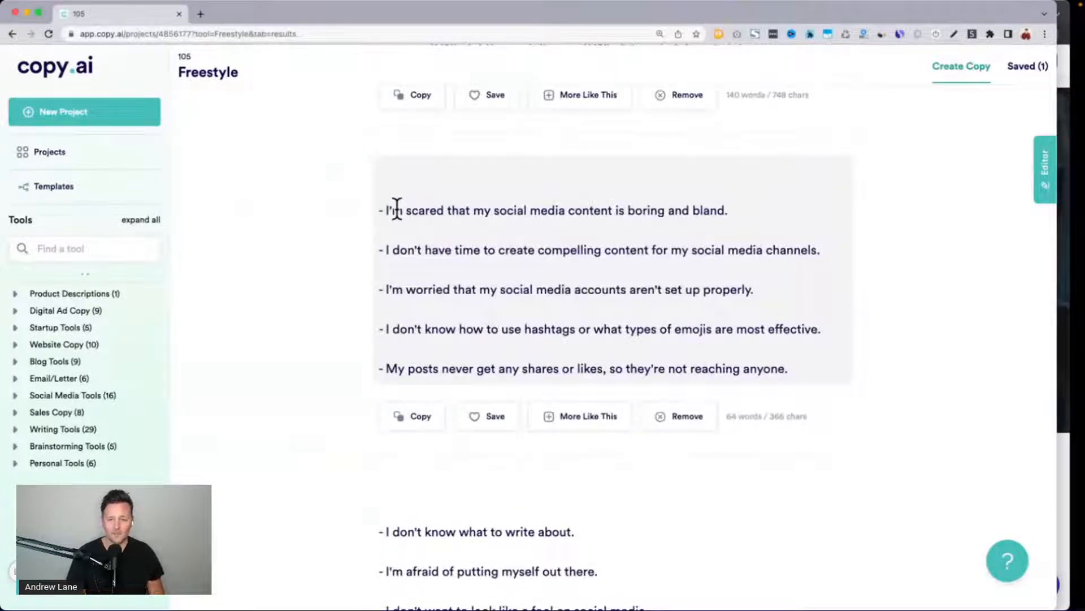
pyautogui.click(762, 214)
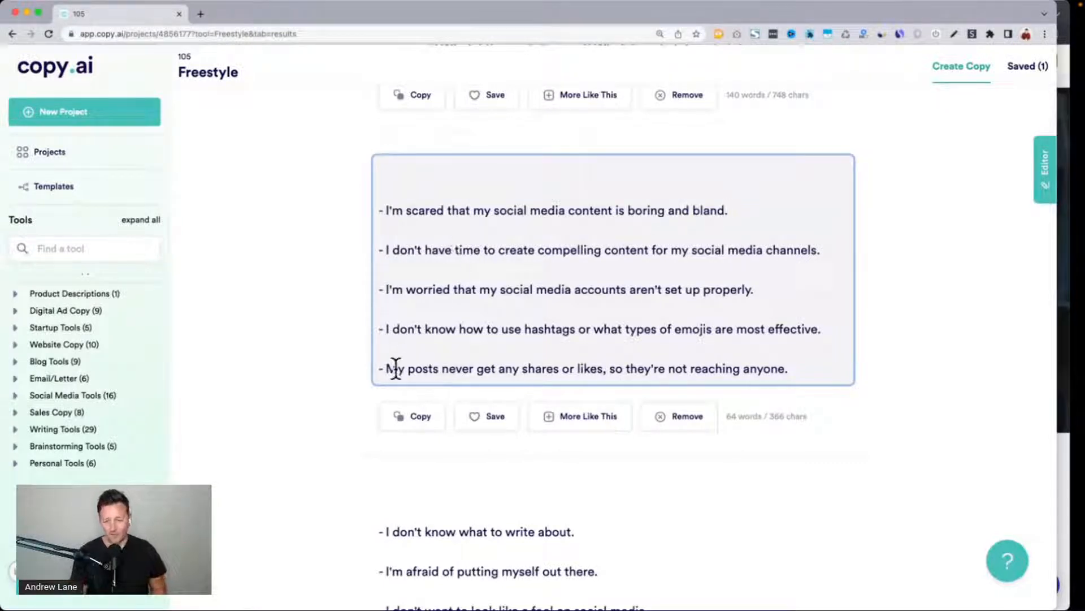
pyautogui.moveTo(396, 368); pyautogui.dragTo(812, 366)
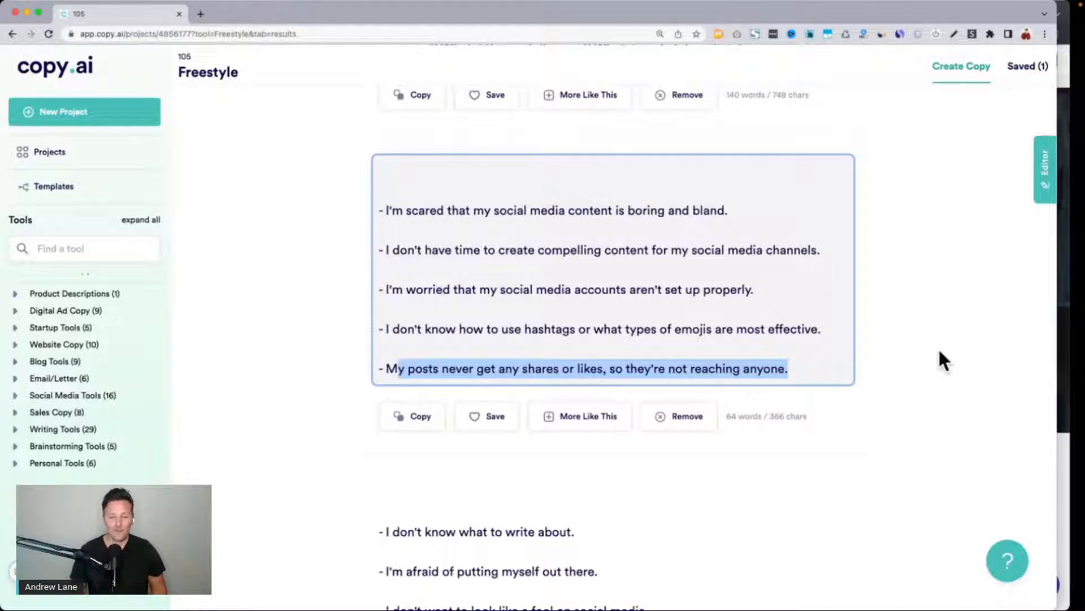
pyautogui.scroll(-5, 940, 351)
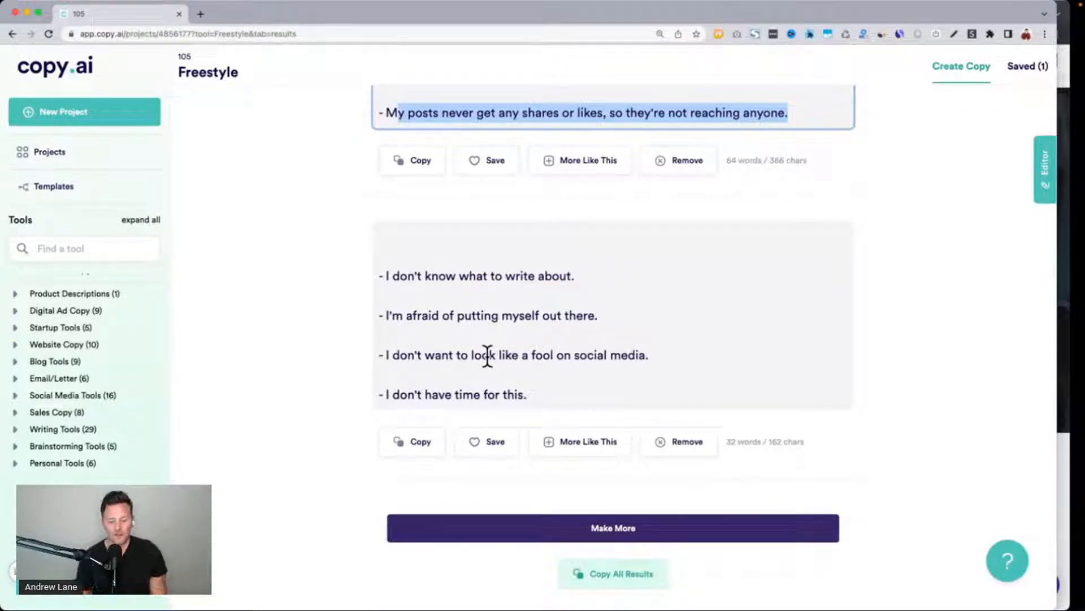
# Copy the generated list starting "I don't know what to write about" and save both it and the "I'm scared" list above it.
pyautogui.click(492, 376)
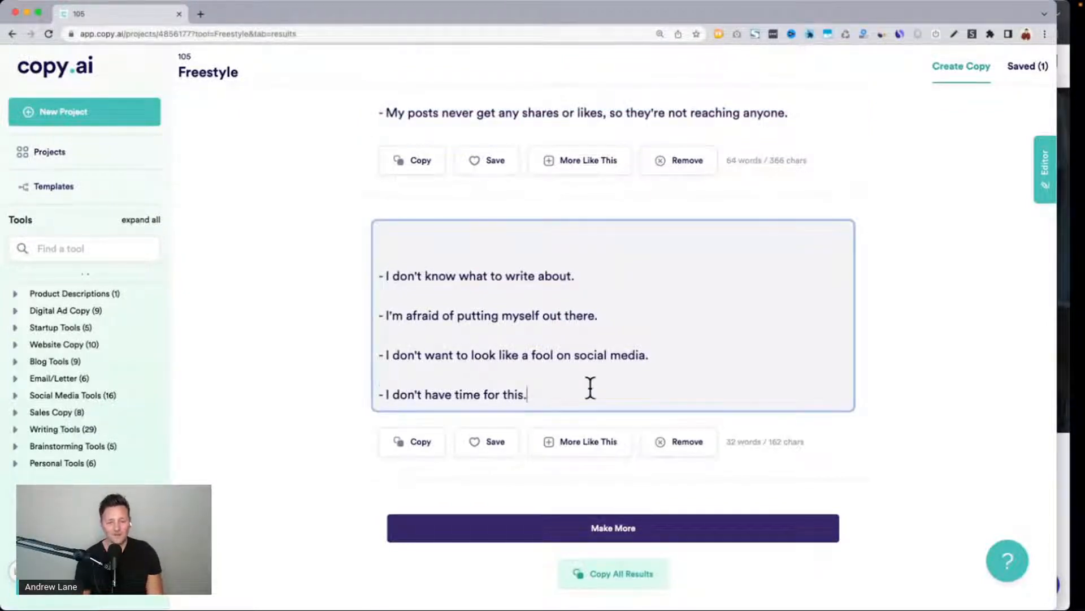
pyautogui.click(557, 402)
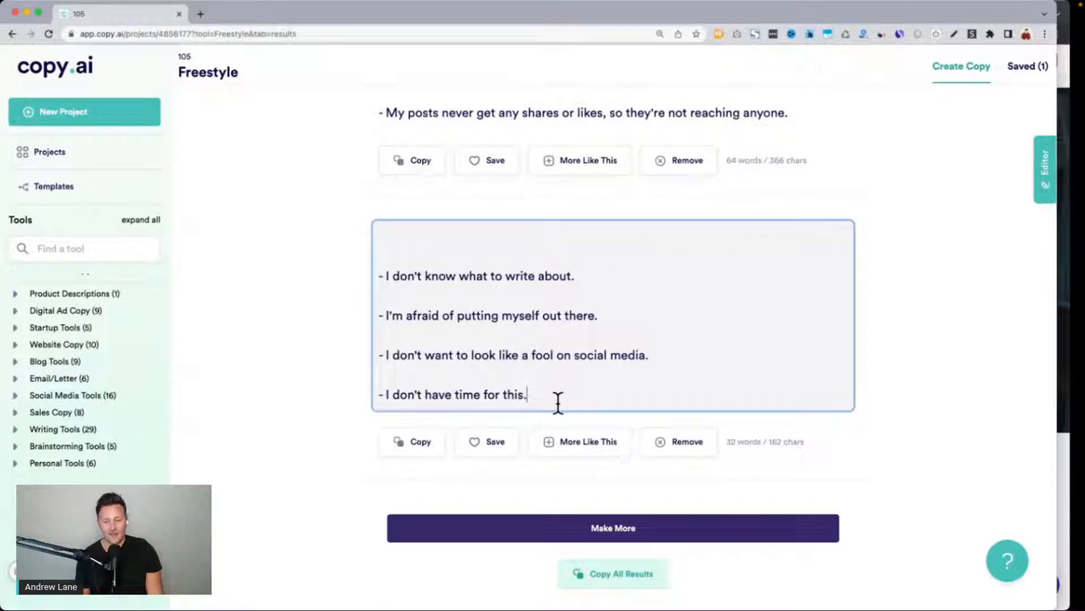
pyautogui.keyDown('shift'); pyautogui.click(378, 278); pyautogui.keyUp('shift')
pyautogui.press('super+c')
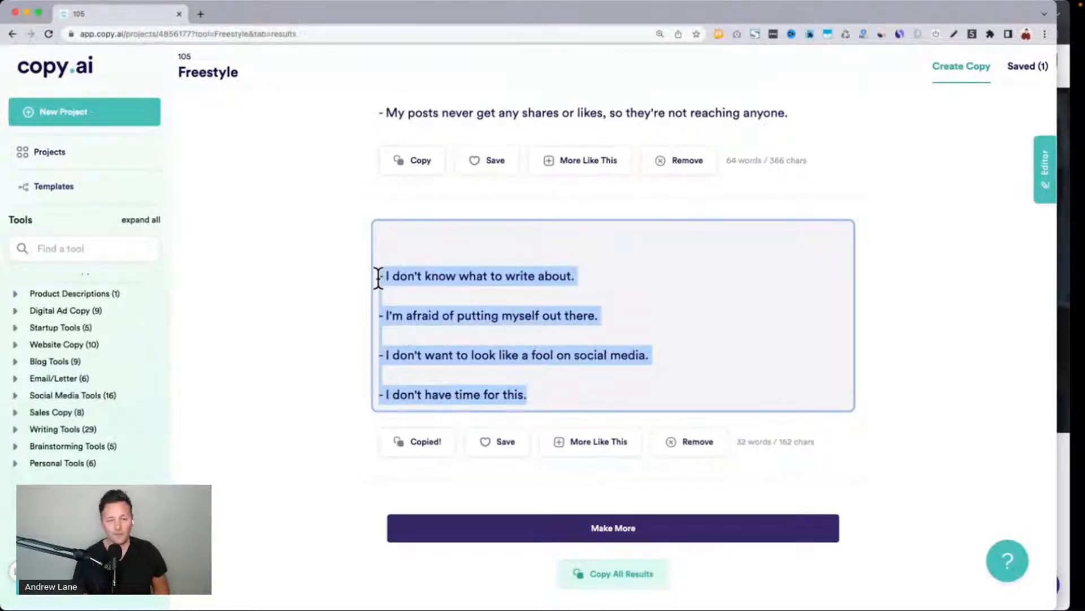
pyautogui.click(498, 442)
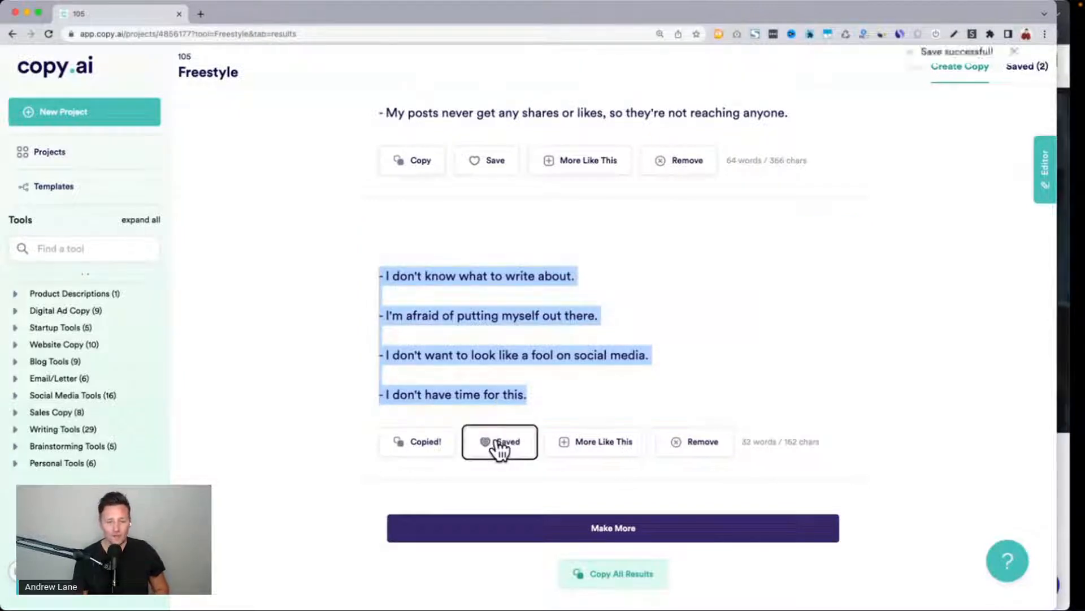
pyautogui.click(491, 314)
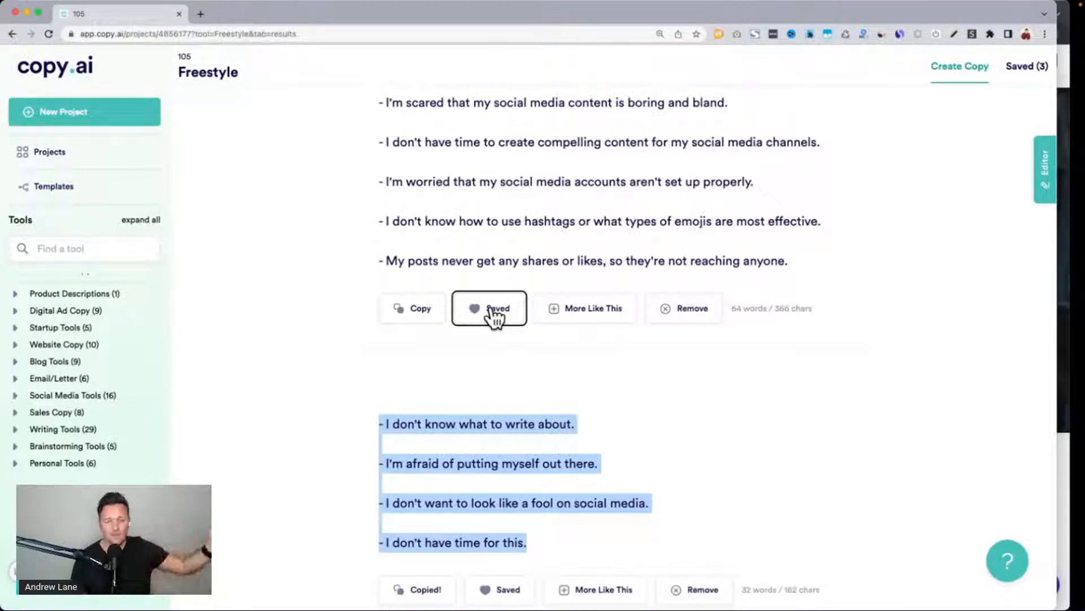
# Look over the two saved lists of fears, including the lines about what to write and putting myself out there.
pyautogui.click(306, 323)
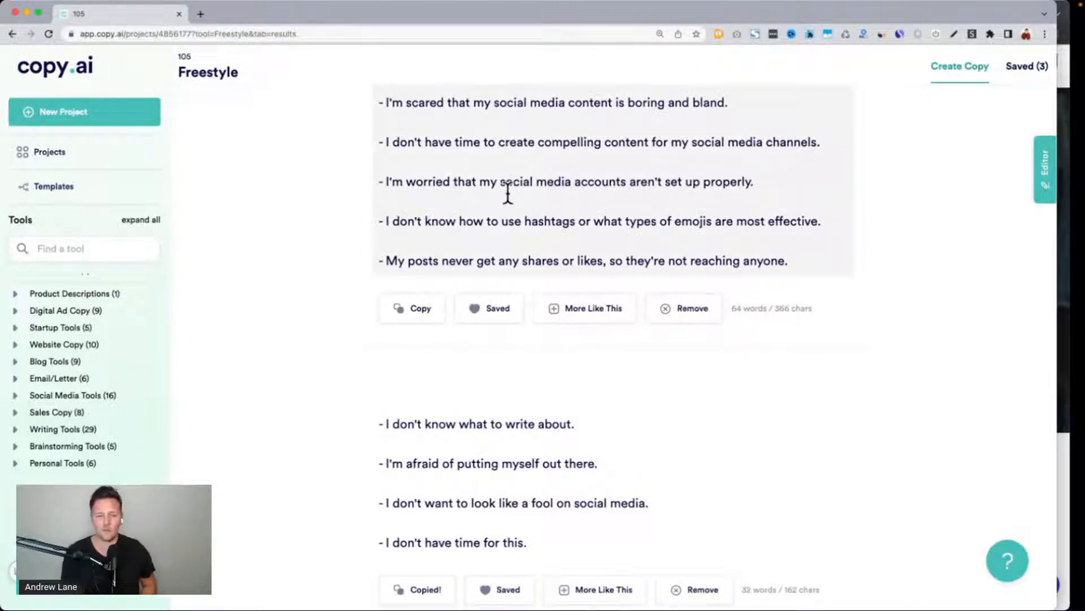
pyautogui.moveTo(388, 423); pyautogui.dragTo(591, 423)
pyautogui.click(653, 424)
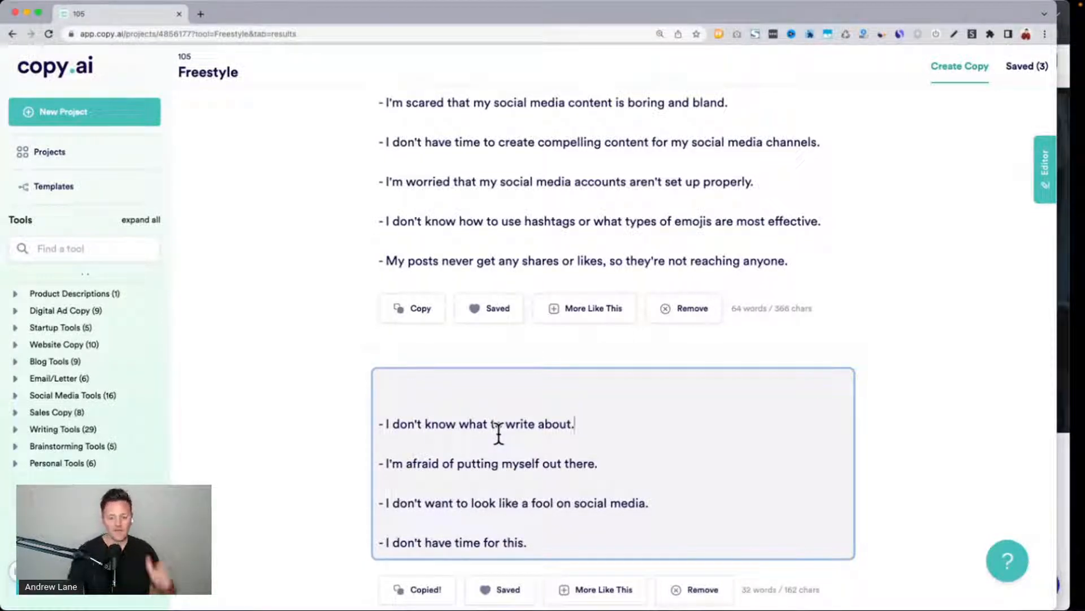
pyautogui.doubleClick(493, 463)
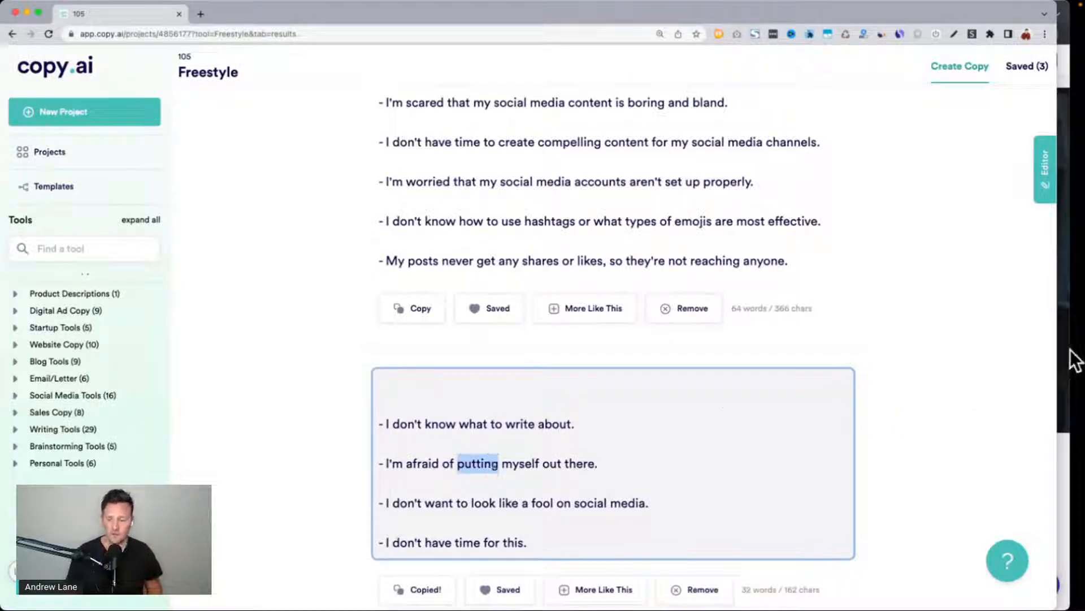
pyautogui.moveTo(1057, 339); pyautogui.dragTo(1043, 339)
pyautogui.scroll(1, 688, 342)
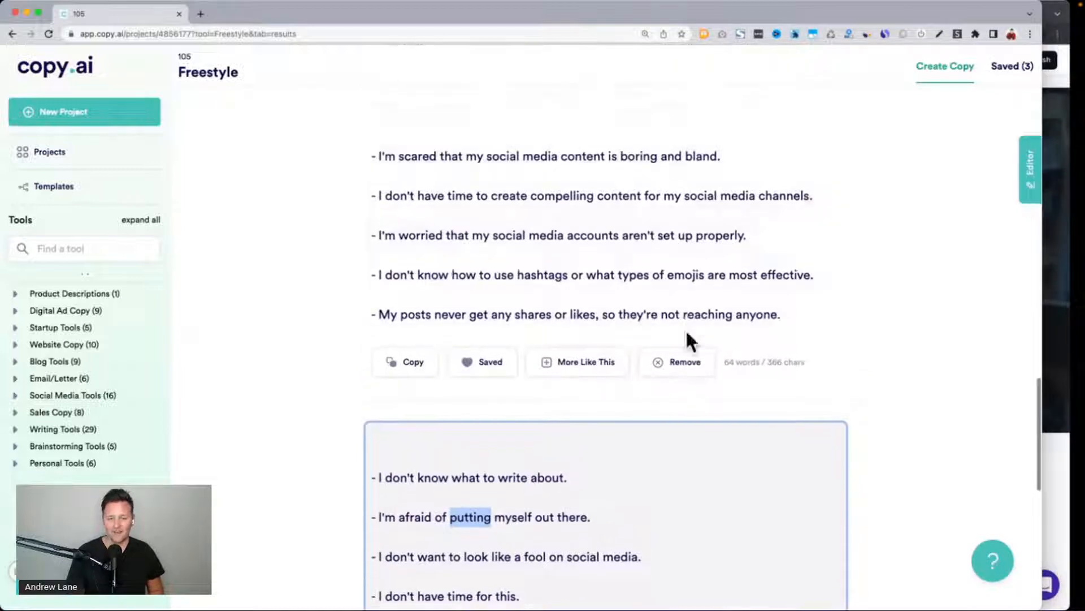
pyautogui.scroll(-5, 688, 342)
pyautogui.scroll(6, 667, 314)
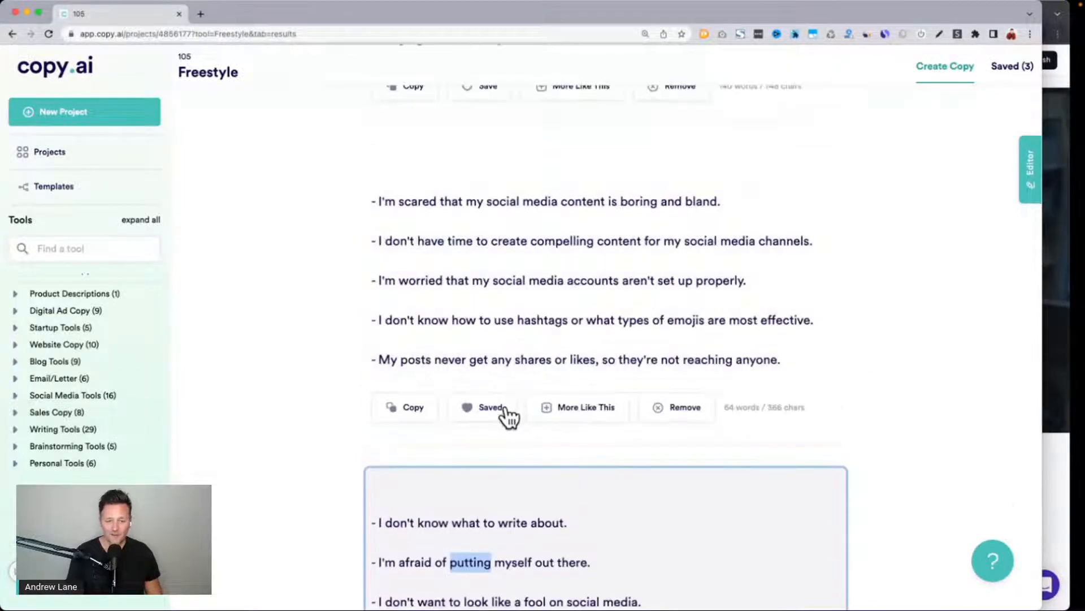
# Open the editor and copy the generated list starting "I'm scared that my social media content is boring and bland".
pyautogui.click(1032, 195)
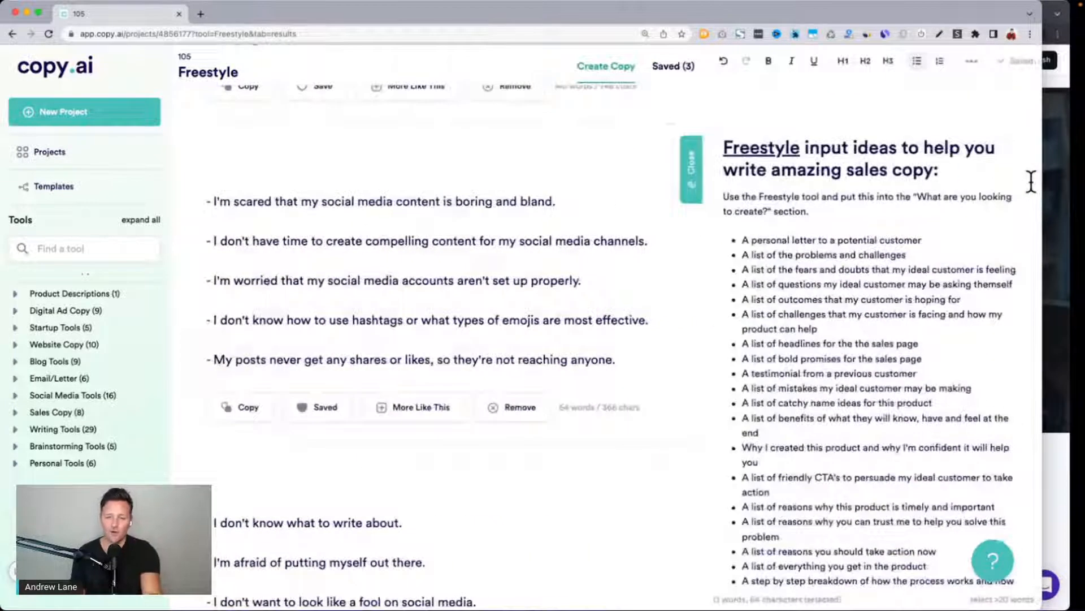
pyautogui.click(205, 212)
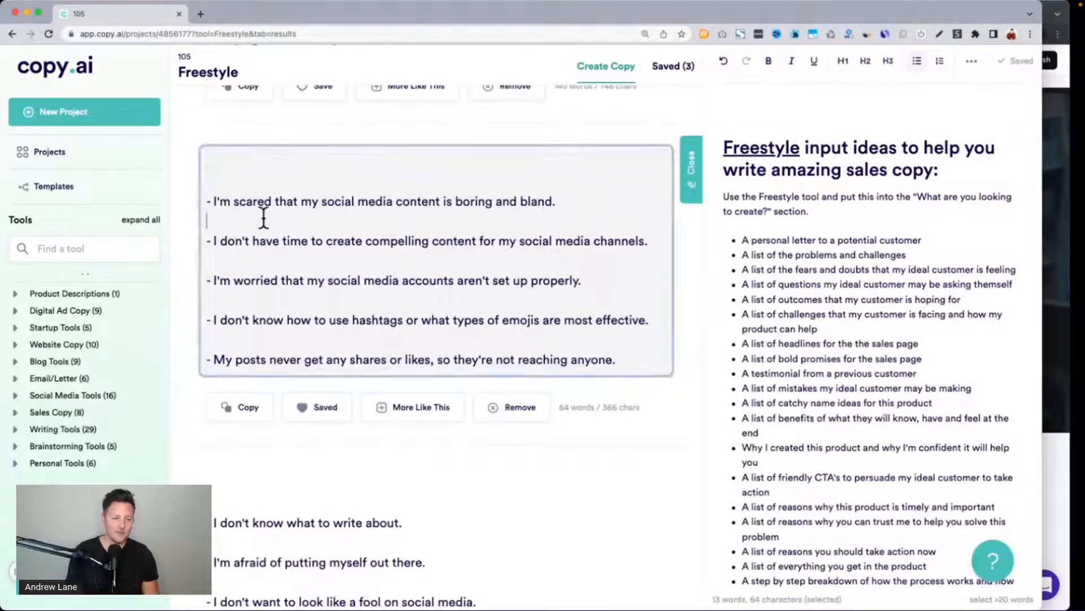
pyautogui.hotkey('ctrl', 'a')
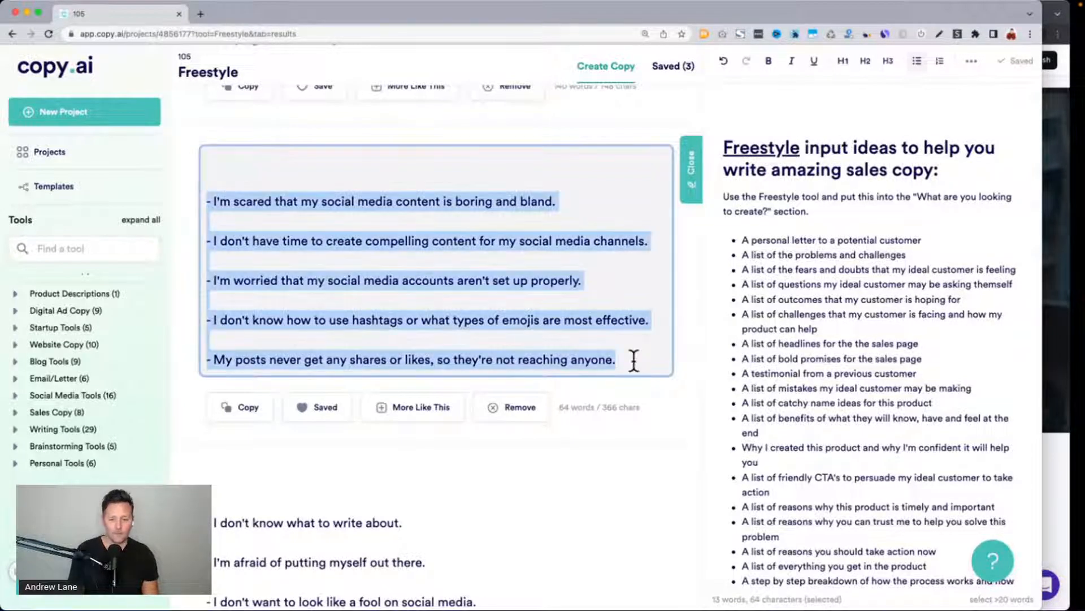
pyautogui.hotkey('ctrl', 'c')
# Add a "Notes" level 1 heading in the blank space below the "Specific ideas" list in the editor.
pyautogui.scroll(-6, 873, 415)
pyautogui.click(866, 519)
pyautogui.press('Return')
pyautogui.press('Return')
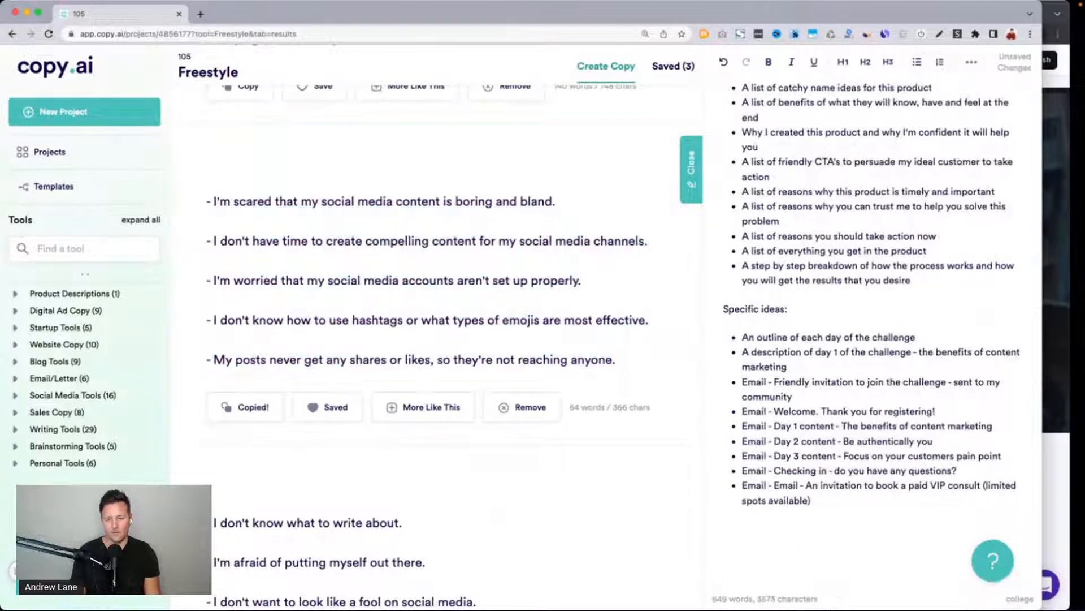
pyautogui.scroll(-10, 846, 441)
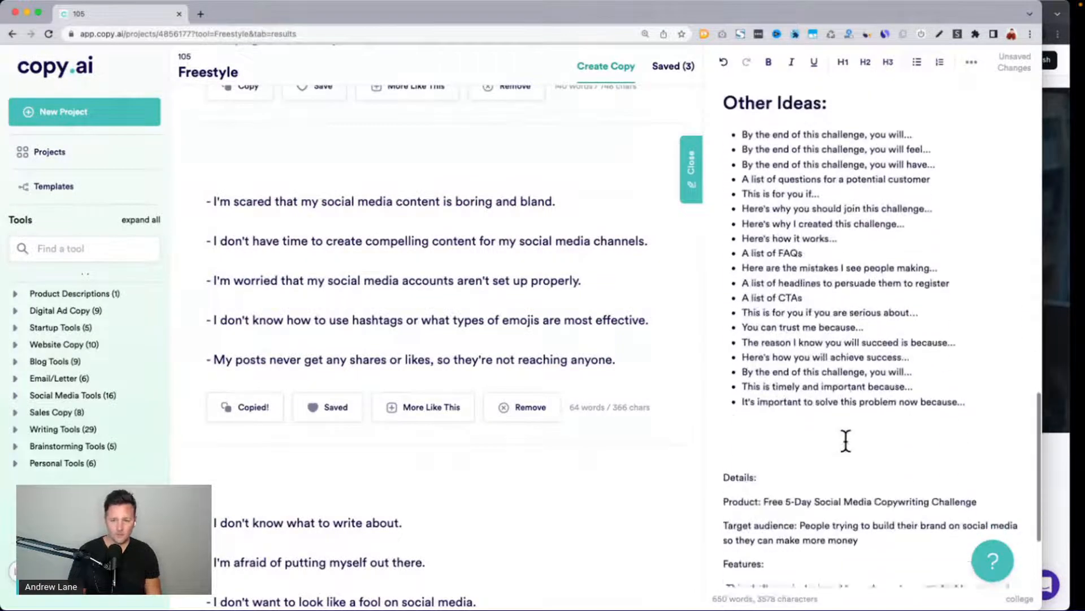
pyautogui.scroll(5, 846, 443)
pyautogui.press('Return')
pyautogui.press('Return')
pyautogui.press('Return')
pyautogui.press('Return')
pyautogui.press('Return')
pyautogui.press('Return')
pyautogui.press('Return')
pyautogui.press('Return')
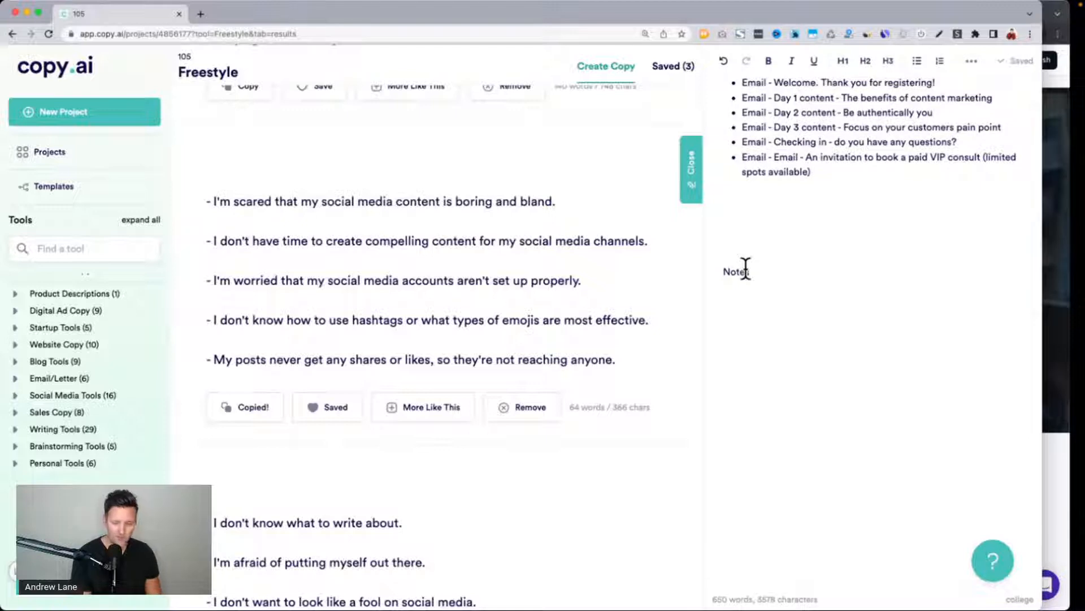
pyautogui.press('super+alt+1')
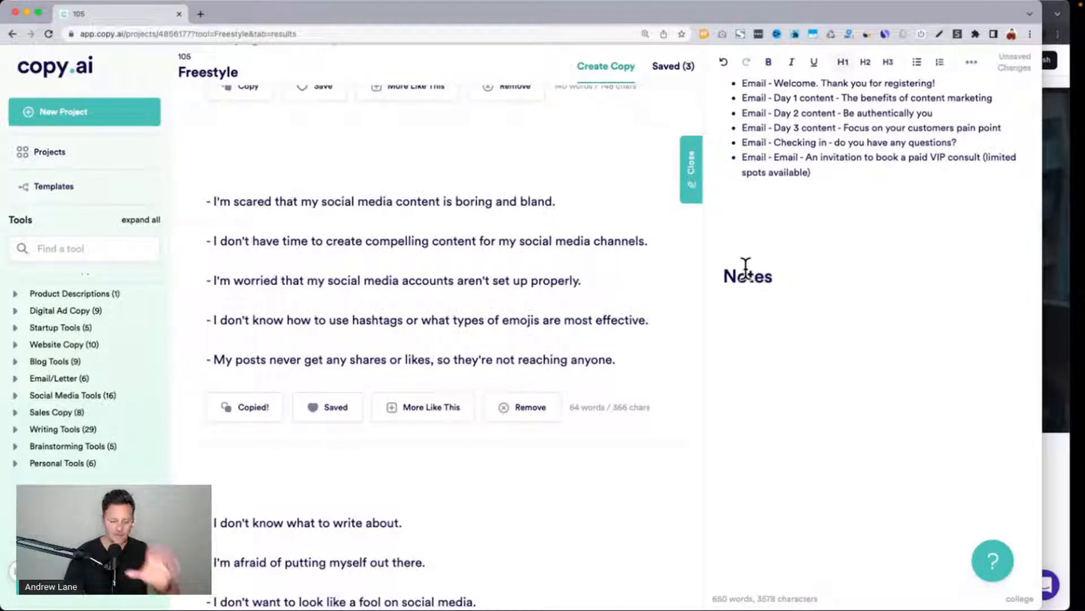
pyautogui.click(792, 276)
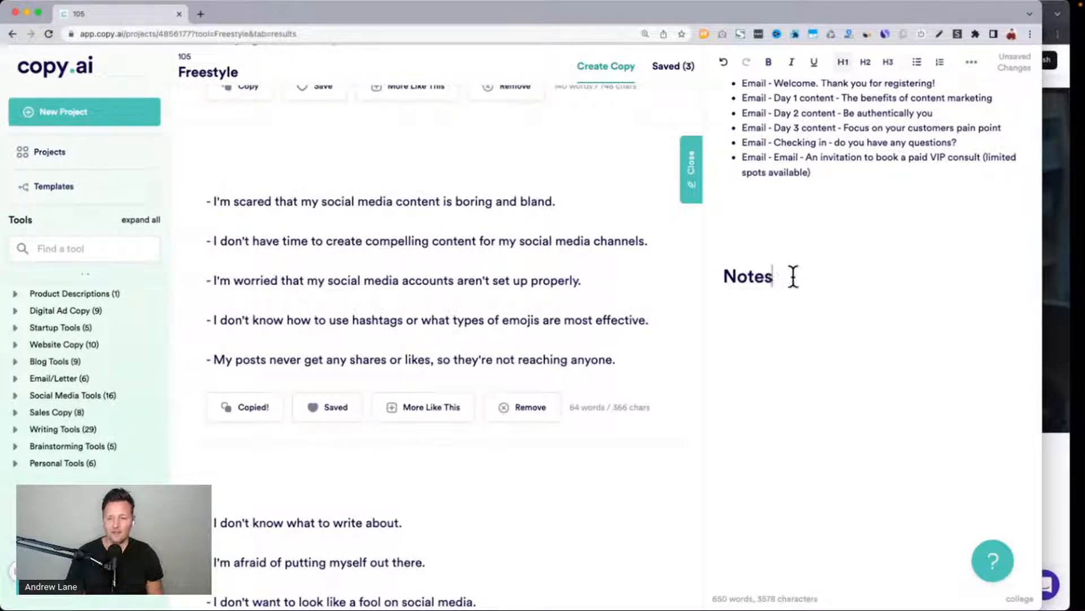
# Paste the "I'm scared" list under Notes, add the "I don't know what to write about" list below it and remove the gap between them.
pyautogui.press('Return')
pyautogui.press('super+v')
pyautogui.scroll(-5, 540, 337)
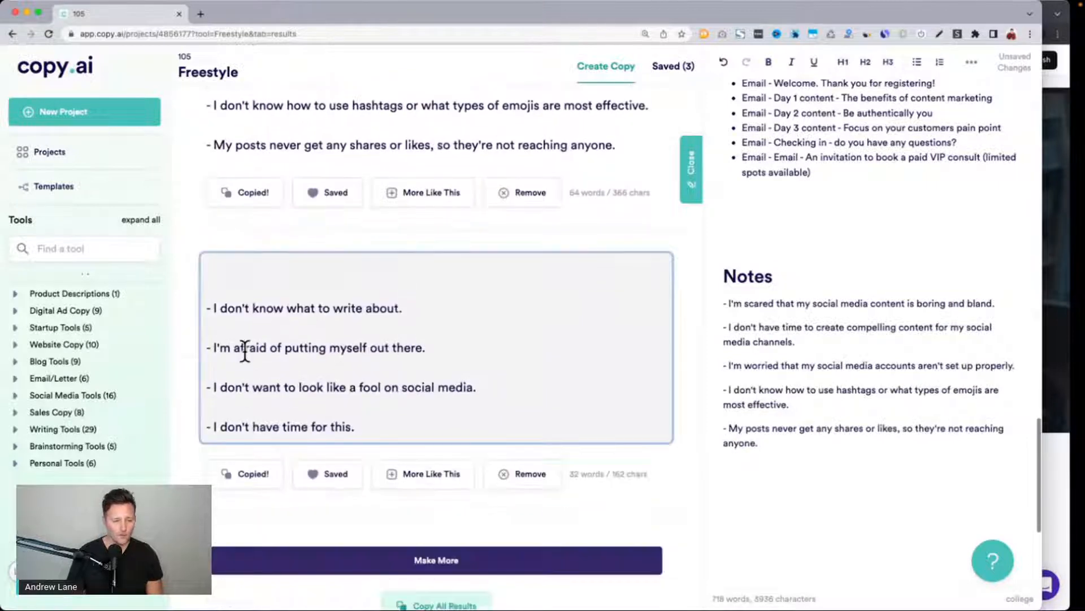
pyautogui.click(361, 364)
pyautogui.press('super+a')
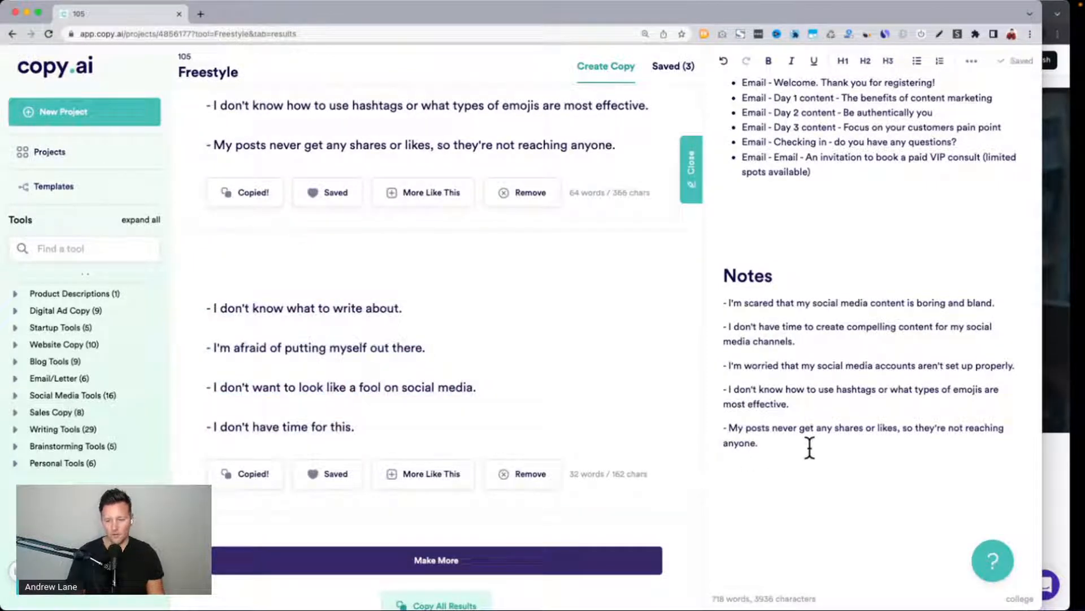
pyautogui.press('super+v')
pyautogui.click(739, 462)
pyautogui.press('BackSpace')
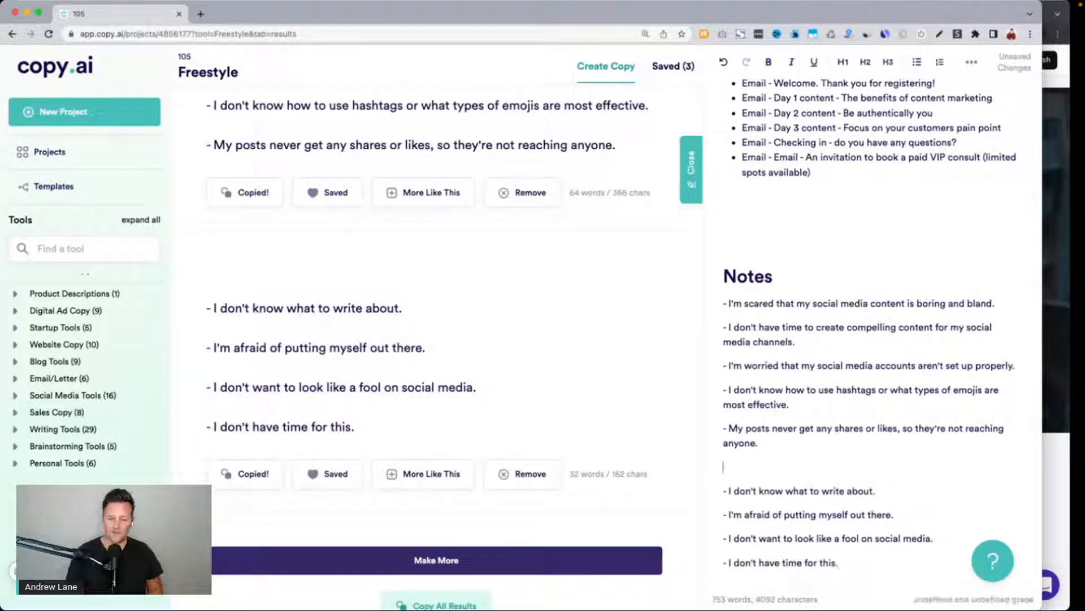
pyautogui.press('BackSpace')
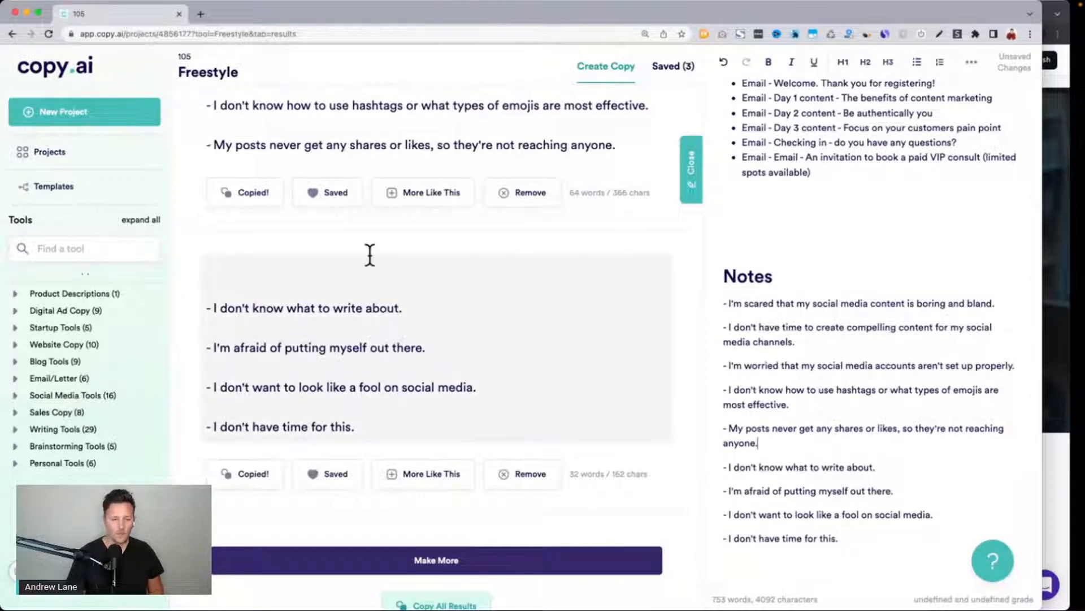
# Review the specific ideas in the editor, the longer generated fears-and-doubts paragraphs and the current text of what to create.
pyautogui.scroll(3, 831, 187)
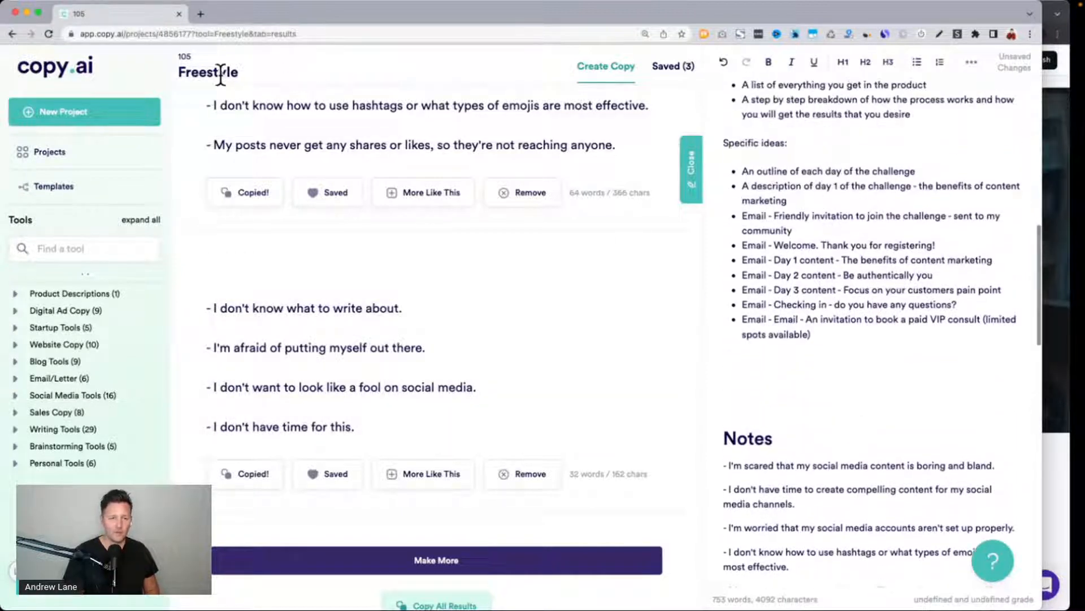
pyautogui.click(380, 436)
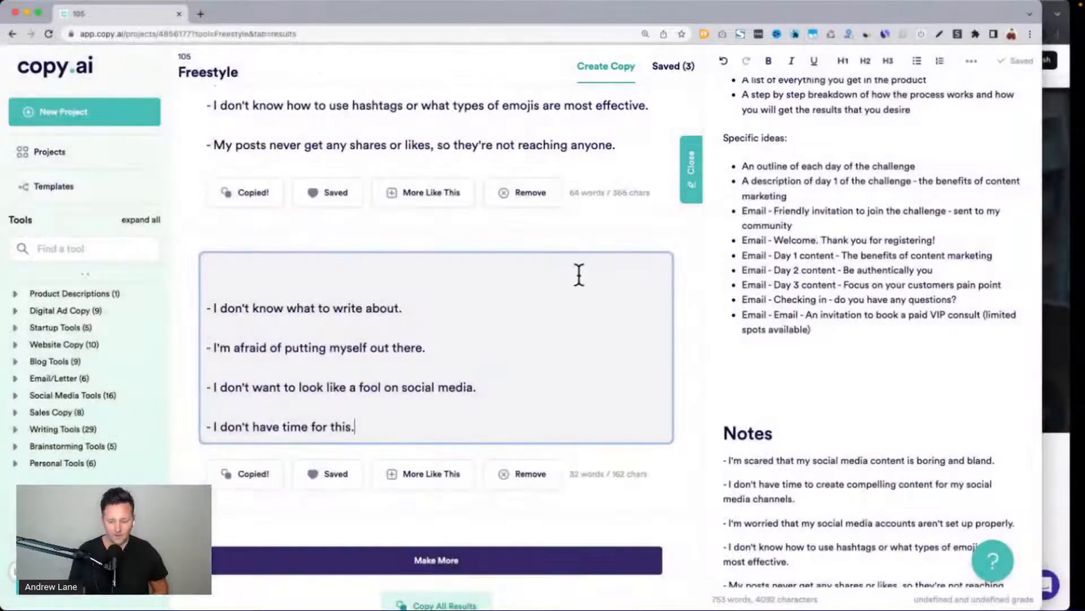
pyautogui.scroll(15, 577, 275)
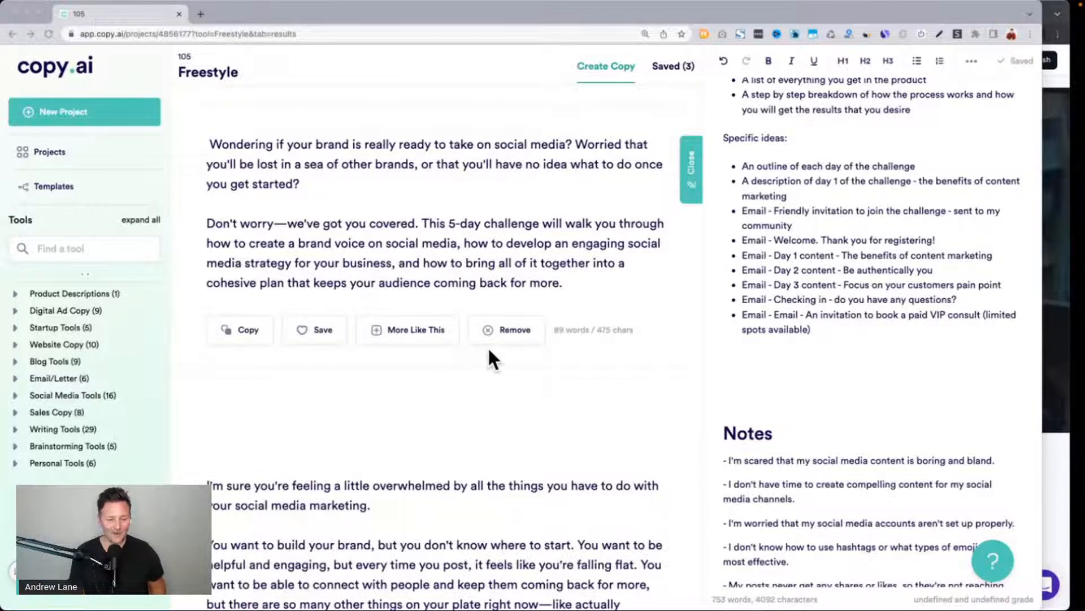
pyautogui.scroll(-5, 490, 350)
pyautogui.scroll(-1, 489, 358)
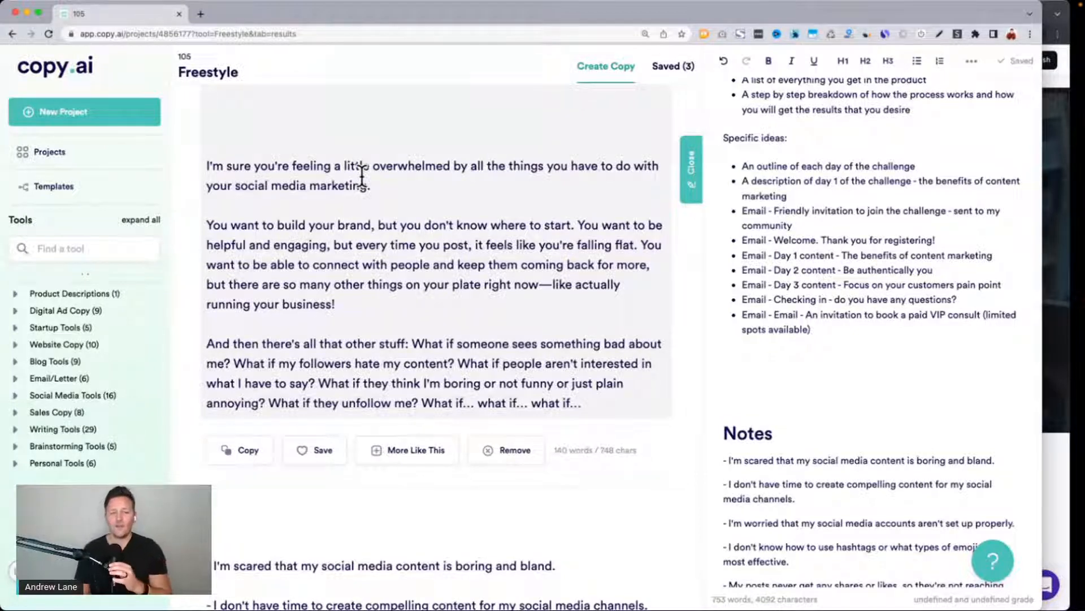
pyautogui.click(268, 185)
pyautogui.scroll(10, 385, 189)
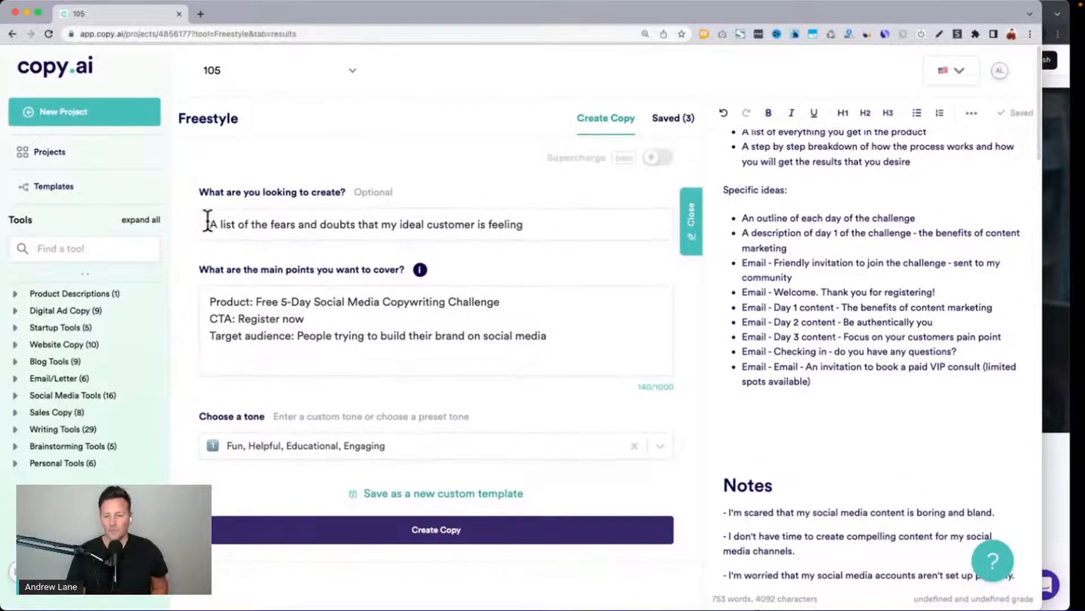
pyautogui.moveTo(205, 222); pyautogui.dragTo(807, 283)
# Replace the main points with the example for a free guide to save money on taxes, aimed at small business owners with less than 3 employees.
pyautogui.scroll(5, 806, 283)
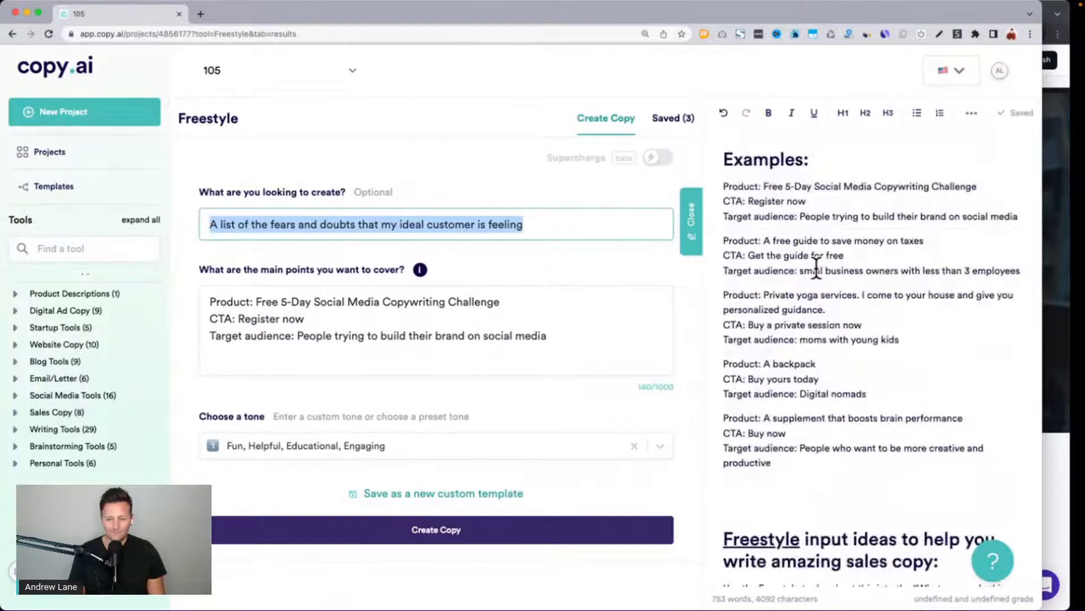
pyautogui.scroll(-3, 816, 271)
pyautogui.scroll(3, 816, 270)
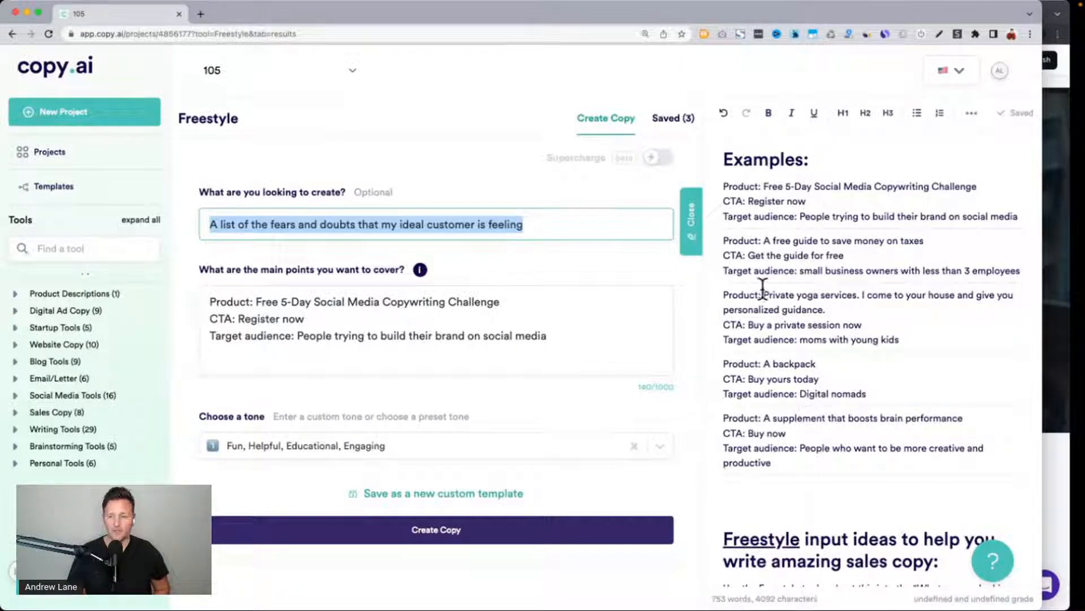
pyautogui.moveTo(723, 241); pyautogui.dragTo(1023, 274)
pyautogui.press('super+c')
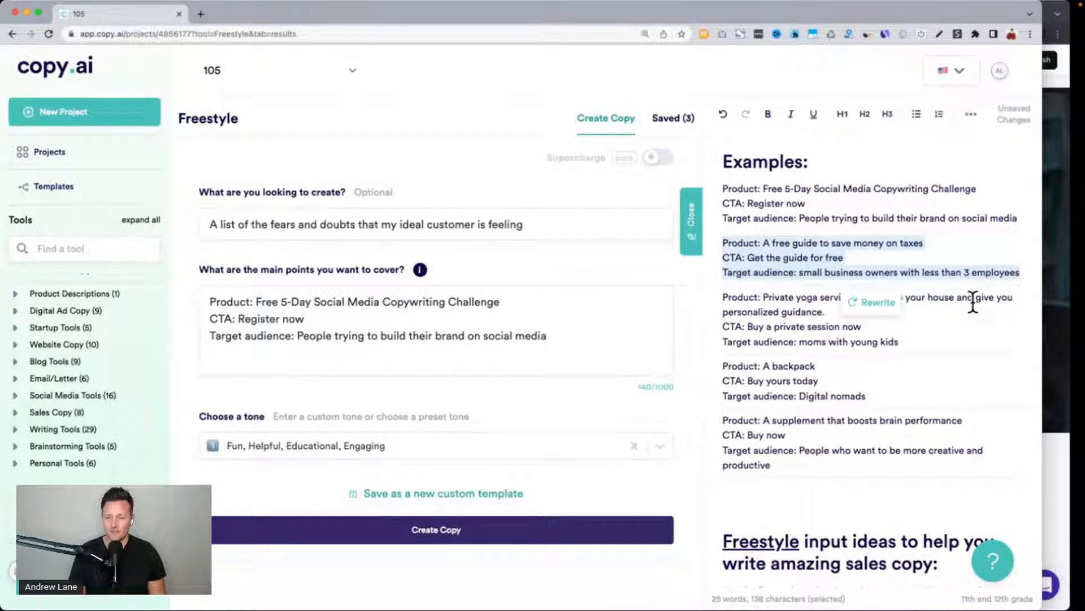
pyautogui.click(519, 317)
pyautogui.press('super+a')
pyautogui.press('super+v')
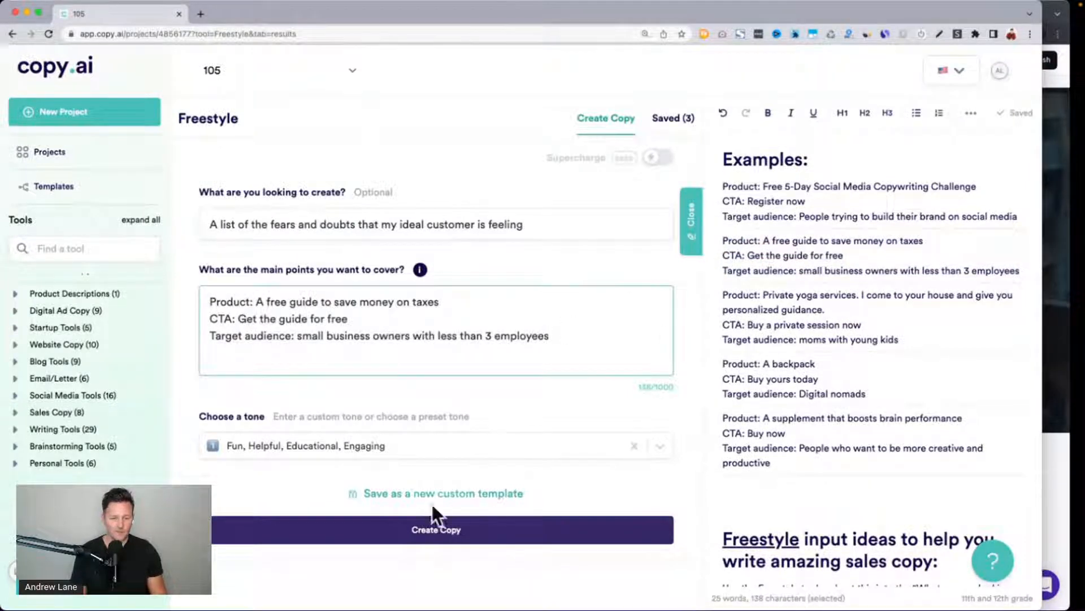
# Generate fears-and-doubts copy for the tax guide, hide the editor and go to the results.
pyautogui.click(436, 531)
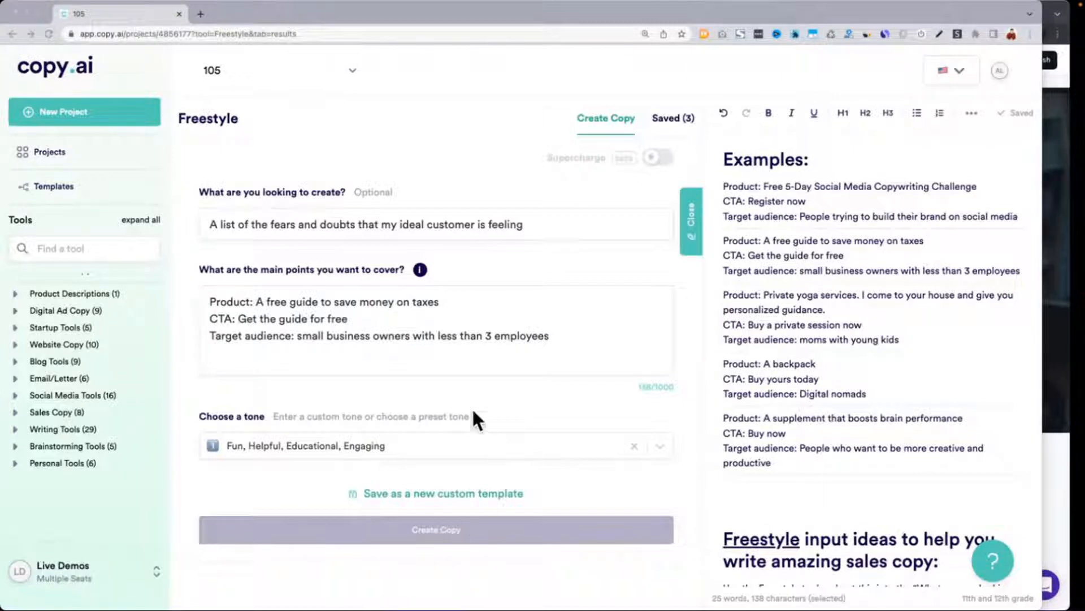
pyautogui.moveTo(212, 224); pyautogui.dragTo(562, 217)
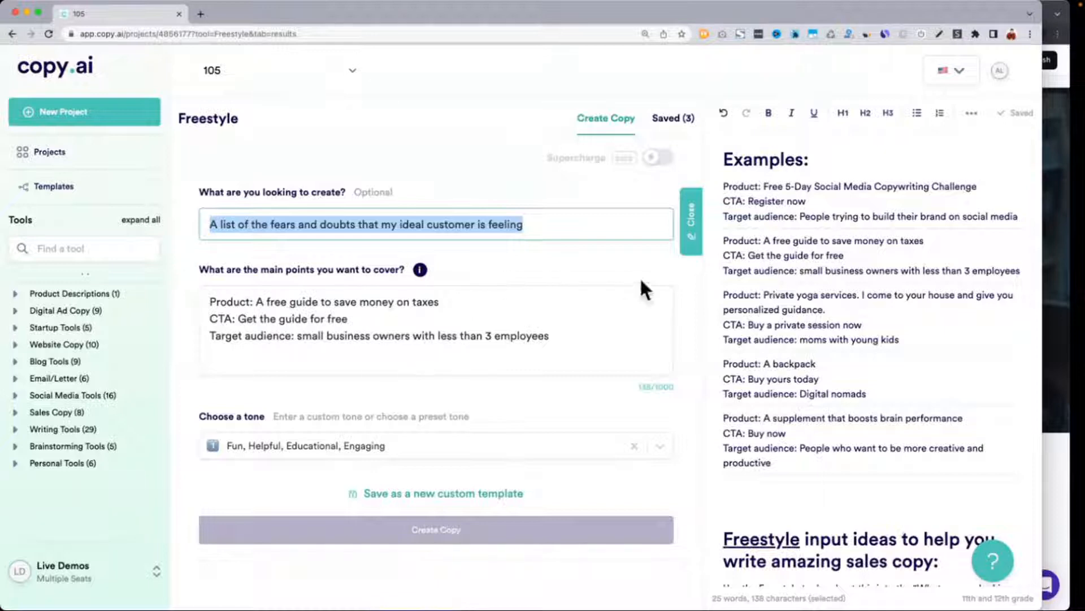
pyautogui.click(691, 231)
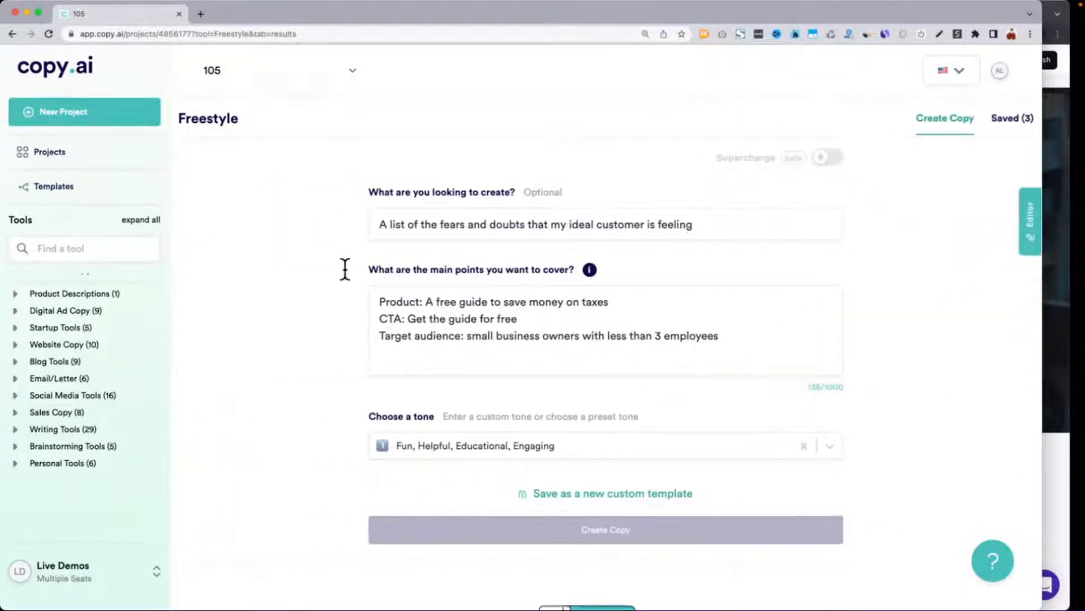
pyautogui.scroll(-2, 347, 277)
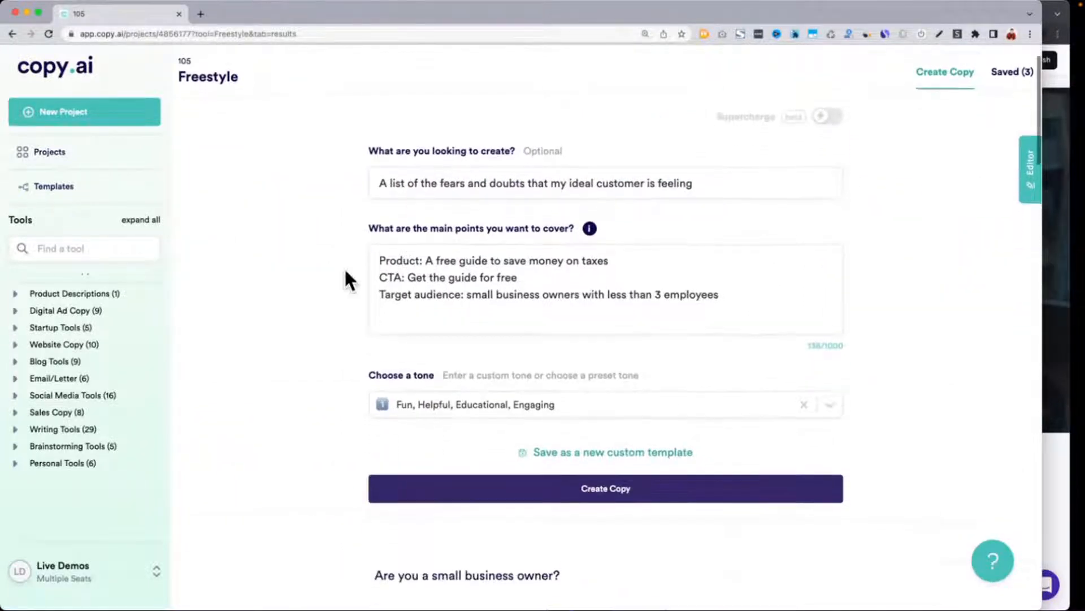
# Read through the fears and doubts generated for the tax guide, in both the dashed list and the longer paragraph version.
pyautogui.scroll(-5, 346, 273)
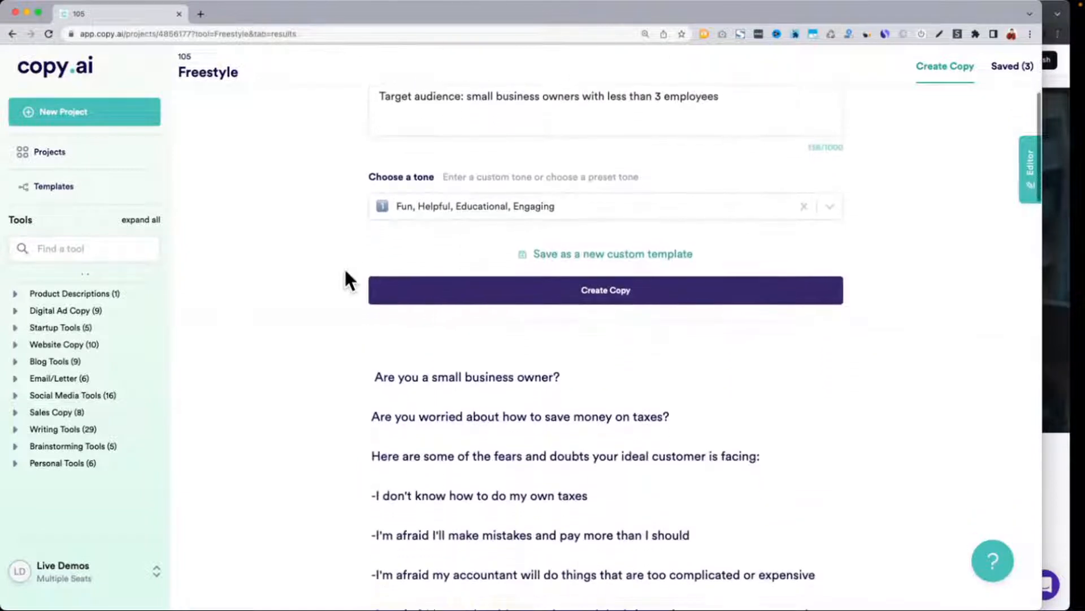
pyautogui.scroll(-4, 345, 272)
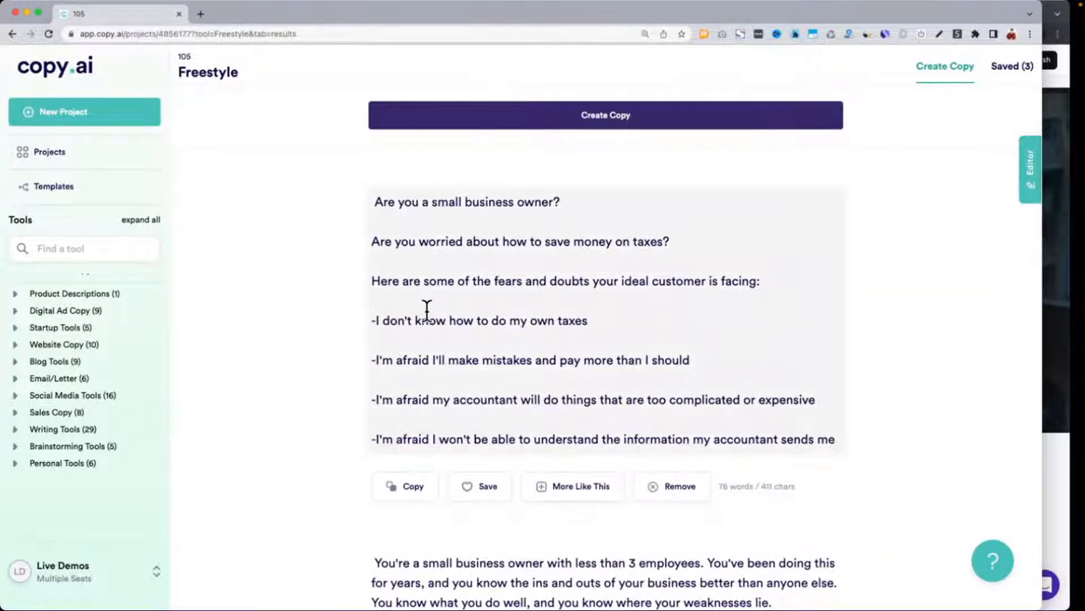
pyautogui.moveTo(383, 320); pyautogui.dragTo(587, 320)
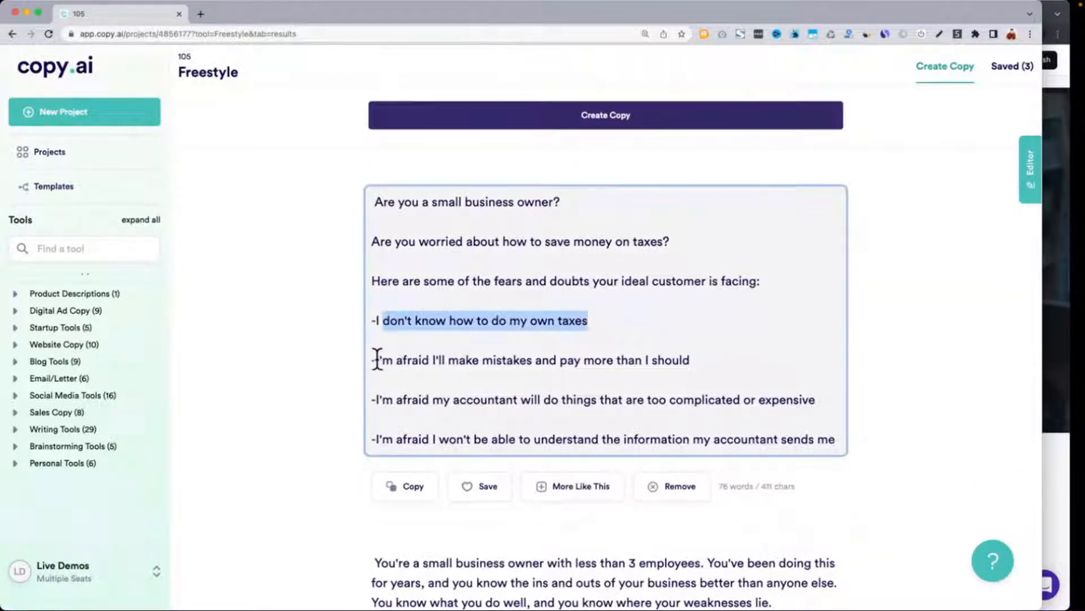
pyautogui.moveTo(378, 359); pyautogui.dragTo(622, 360)
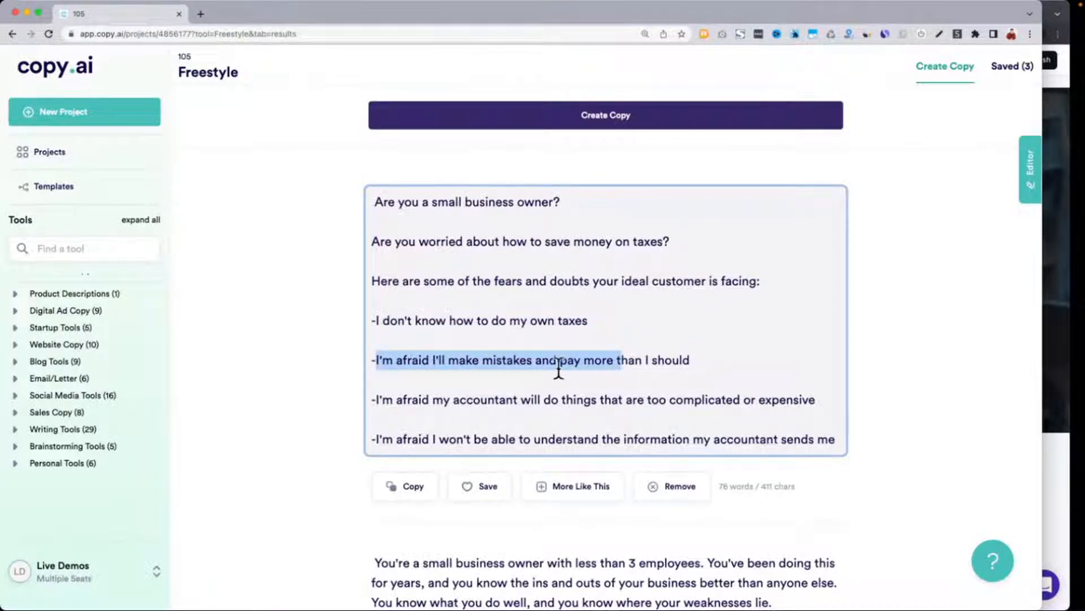
pyautogui.click(439, 362)
pyautogui.moveTo(534, 360); pyautogui.dragTo(741, 361)
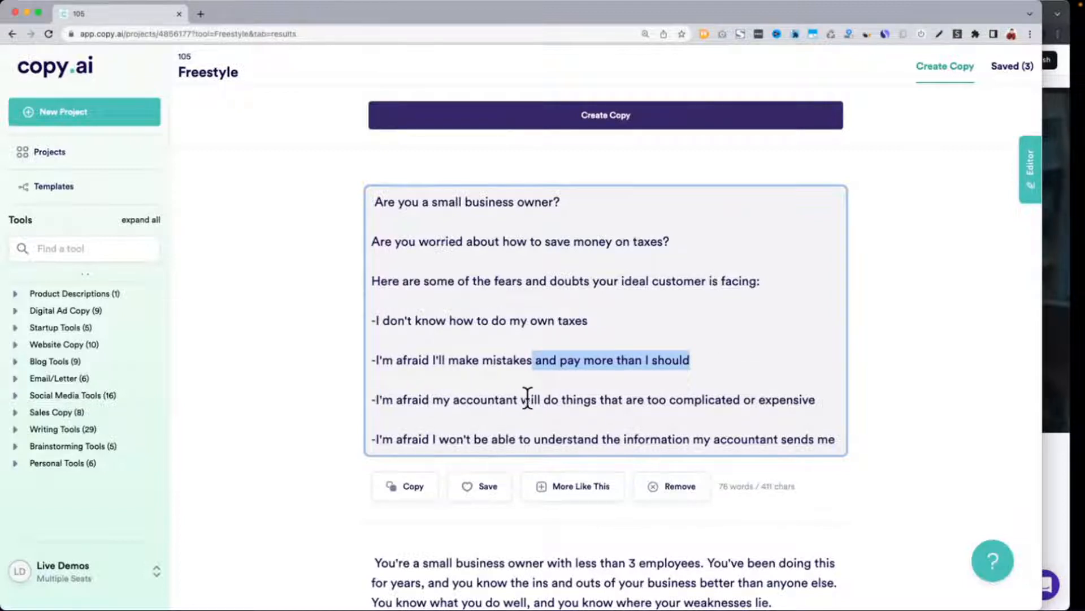
pyautogui.moveTo(645, 399); pyautogui.dragTo(766, 399)
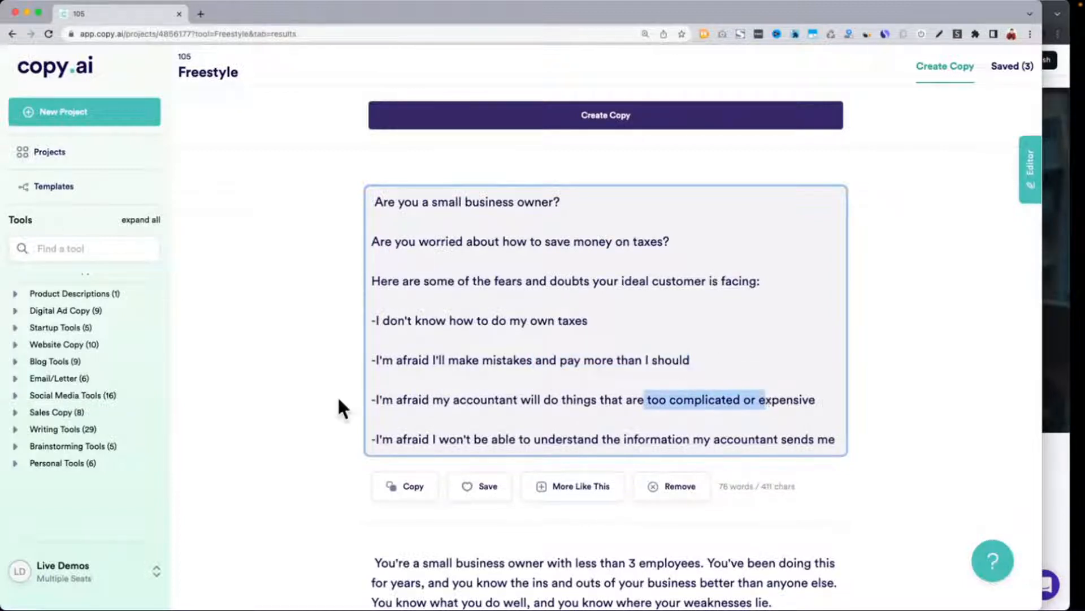
pyautogui.scroll(-8, 350, 414)
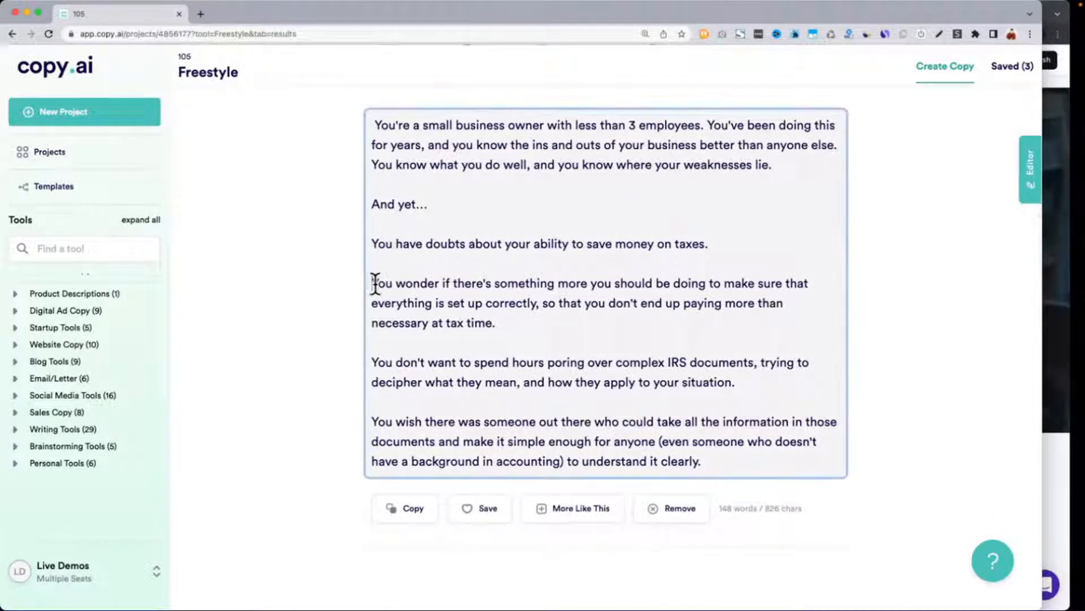
pyautogui.moveTo(373, 283); pyautogui.dragTo(537, 301)
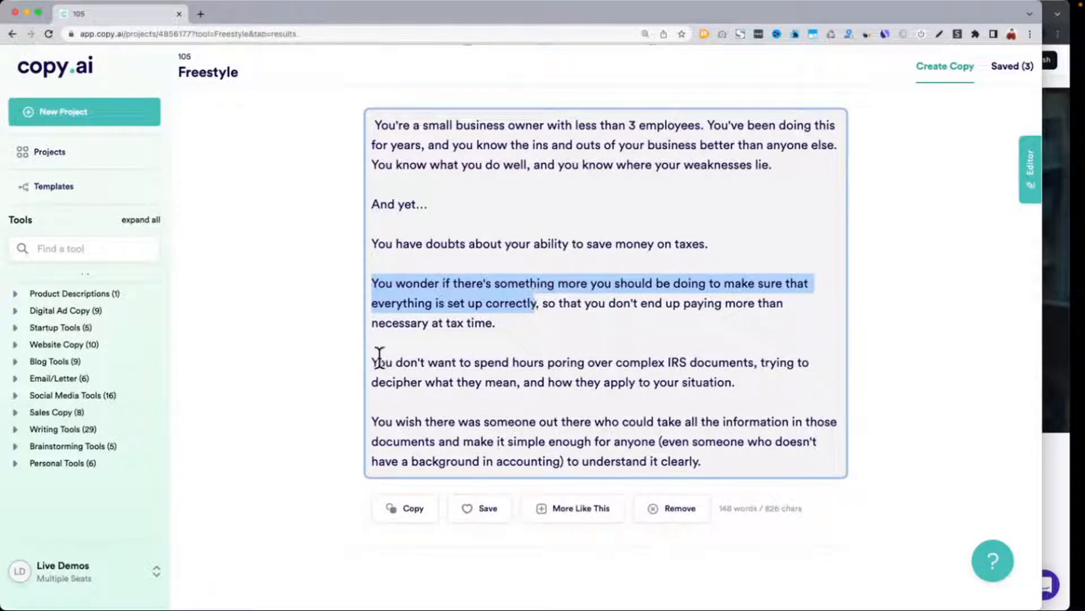
pyautogui.moveTo(378, 361); pyautogui.dragTo(789, 387)
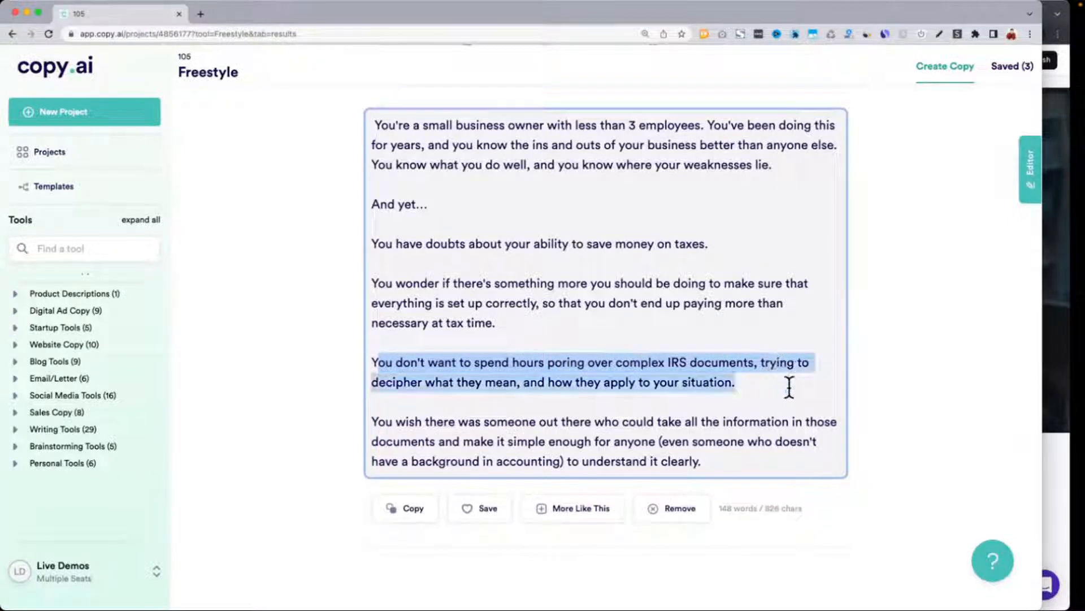
# Switch to the Podia page to review its "This is for you if..." section, and return to copy.ai.
pyautogui.click(1057, 263)
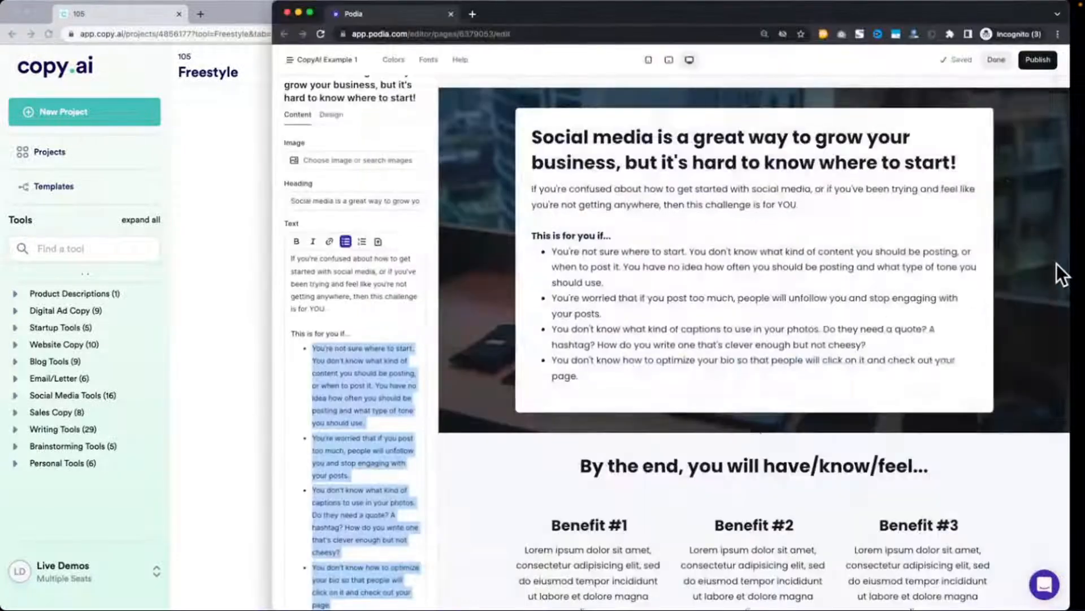
pyautogui.scroll(1, 927, 350)
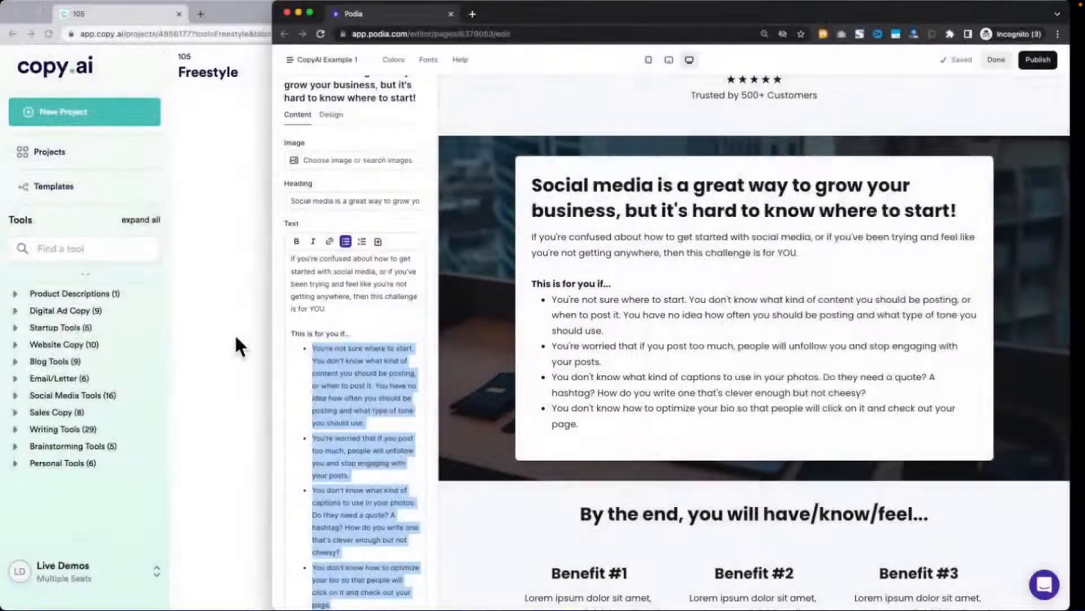
pyautogui.click(234, 338)
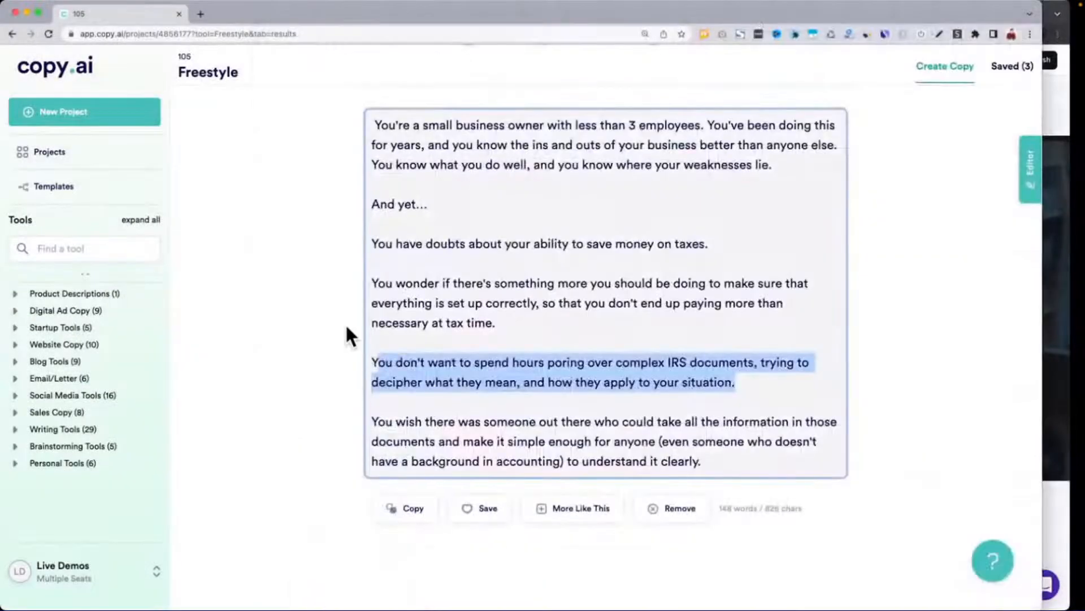
# Reopen the editor beside the form and copy the idea "A list of questions my ideal customer may be asking themself".
pyautogui.scroll(5, 348, 329)
pyautogui.scroll(10, 346, 334)
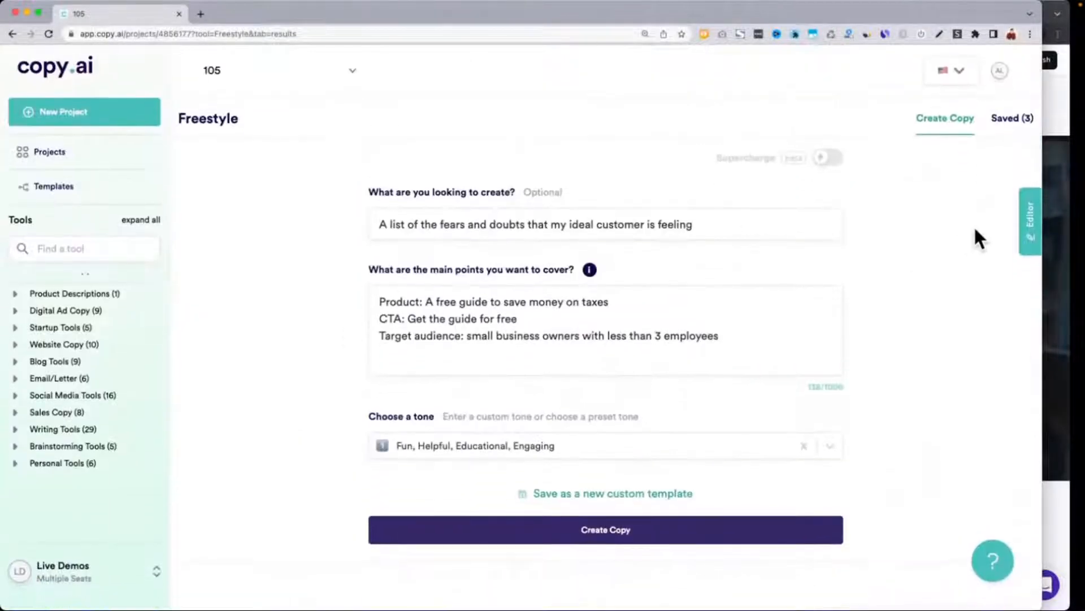
pyautogui.click(1026, 229)
pyautogui.scroll(-5, 950, 271)
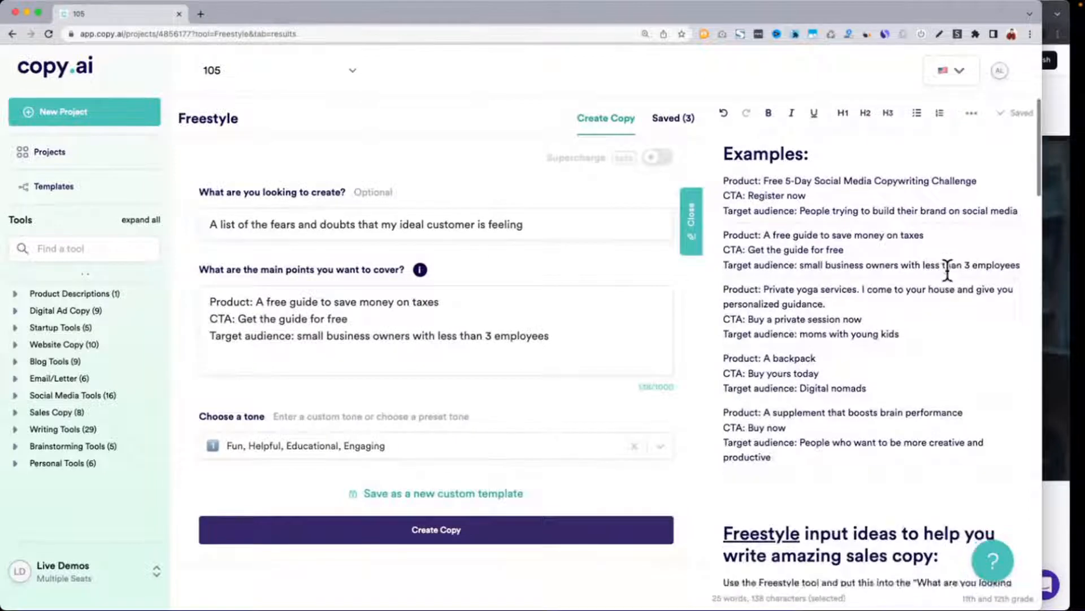
pyautogui.scroll(-1, 948, 271)
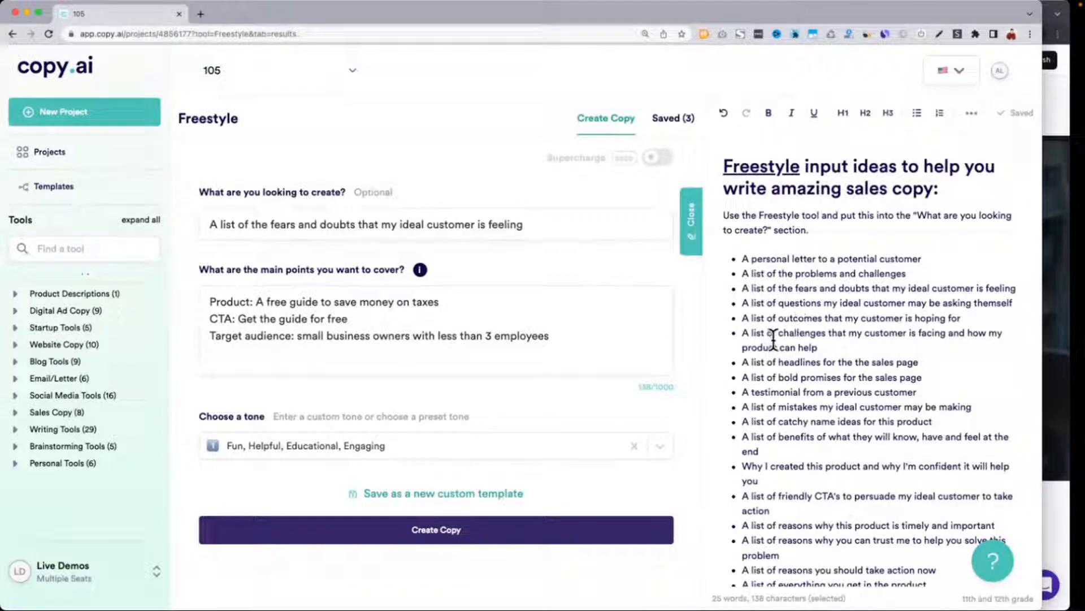
pyautogui.tripleClick(796, 318)
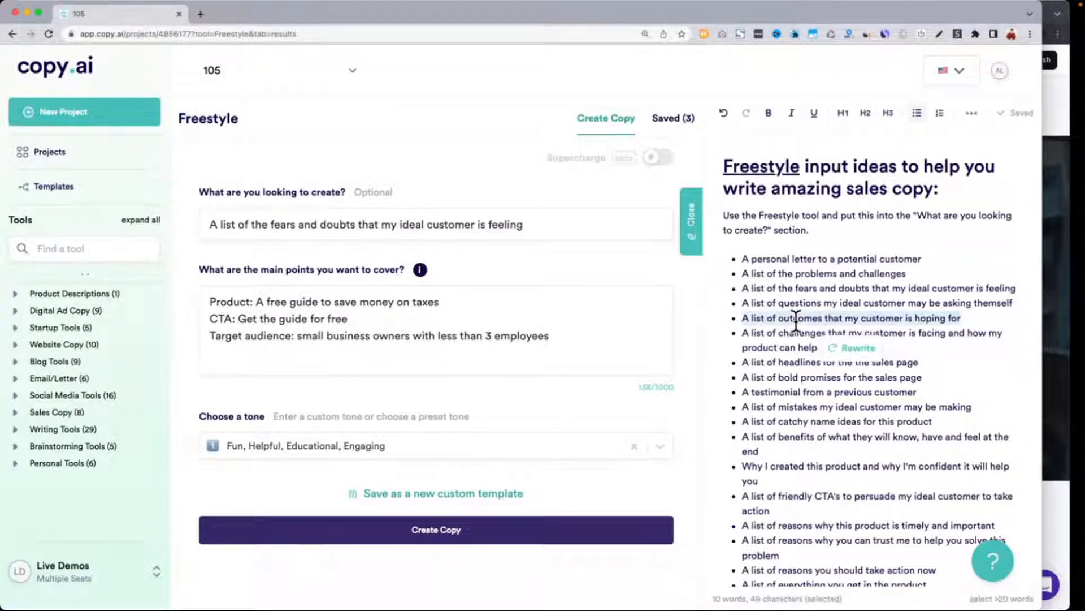
pyautogui.tripleClick(779, 305)
pyautogui.hotkey('ctrl', 'c')
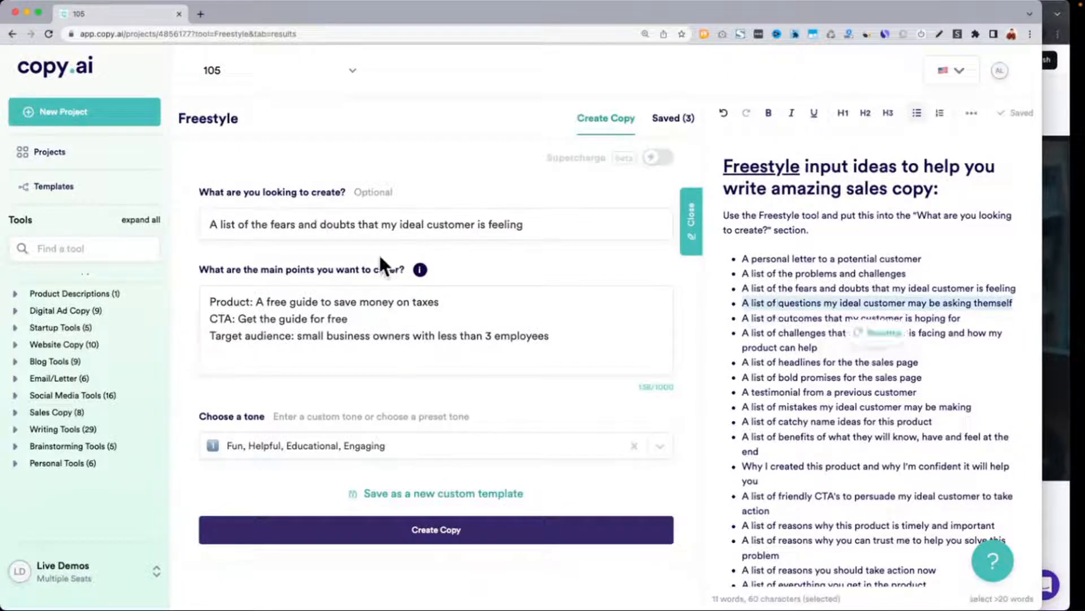
# Replace what to create with the copied customer-questions idea and generate copy for the tax guide.
pyautogui.click(359, 222)
pyautogui.hotkey('ctrl', 'a')
pyautogui.hotkey('ctrl', 'v')
pyautogui.click(436, 531)
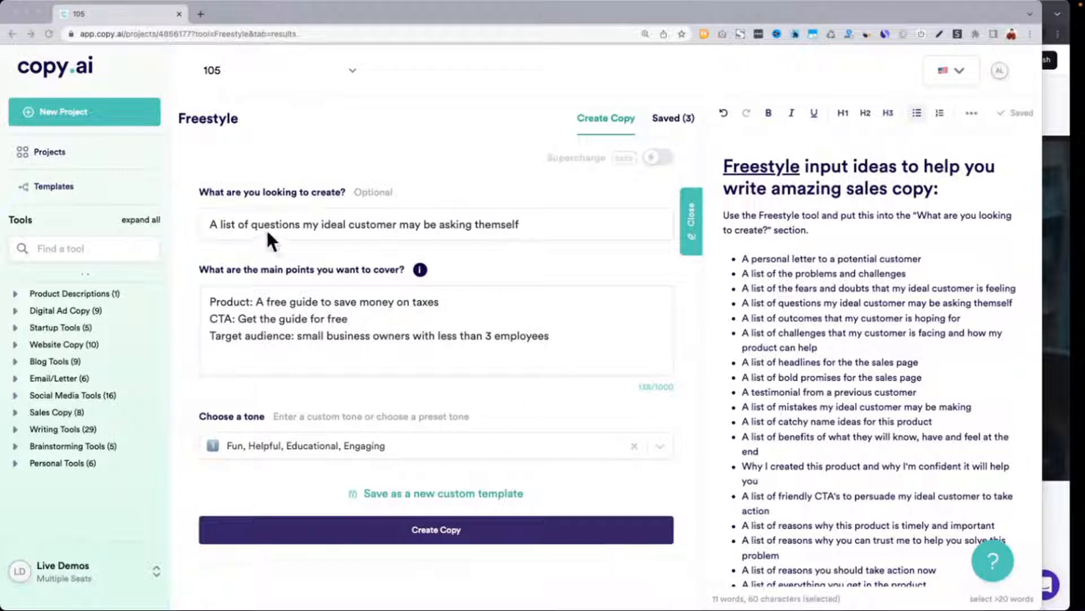
# Examine the generated tax guide results, focusing on the numbered lists of questions a small business owner may ask.
pyautogui.scroll(-4, 303, 223)
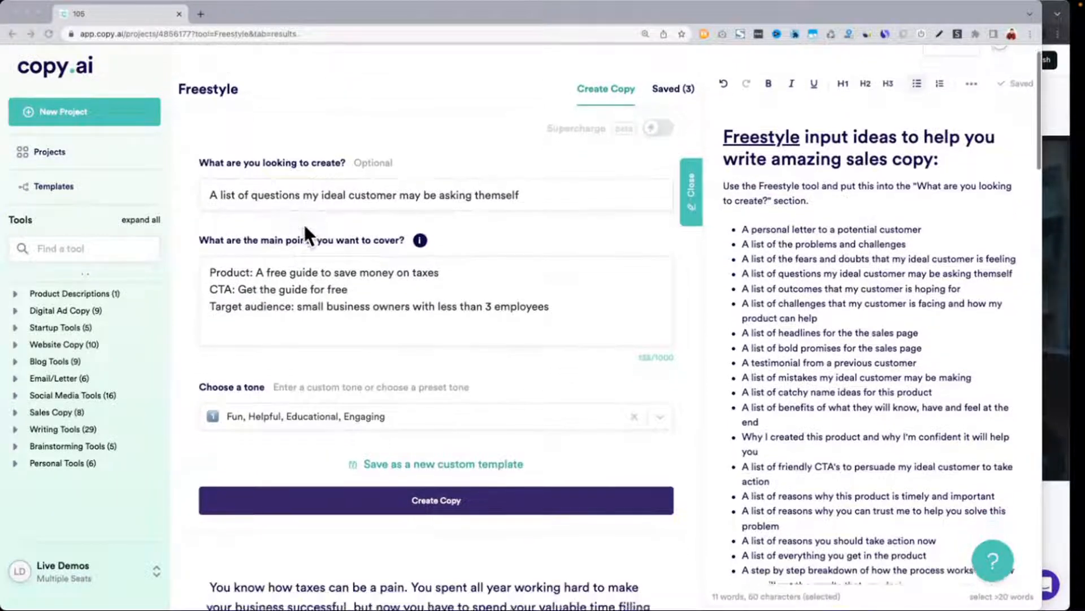
pyautogui.scroll(-4, 303, 222)
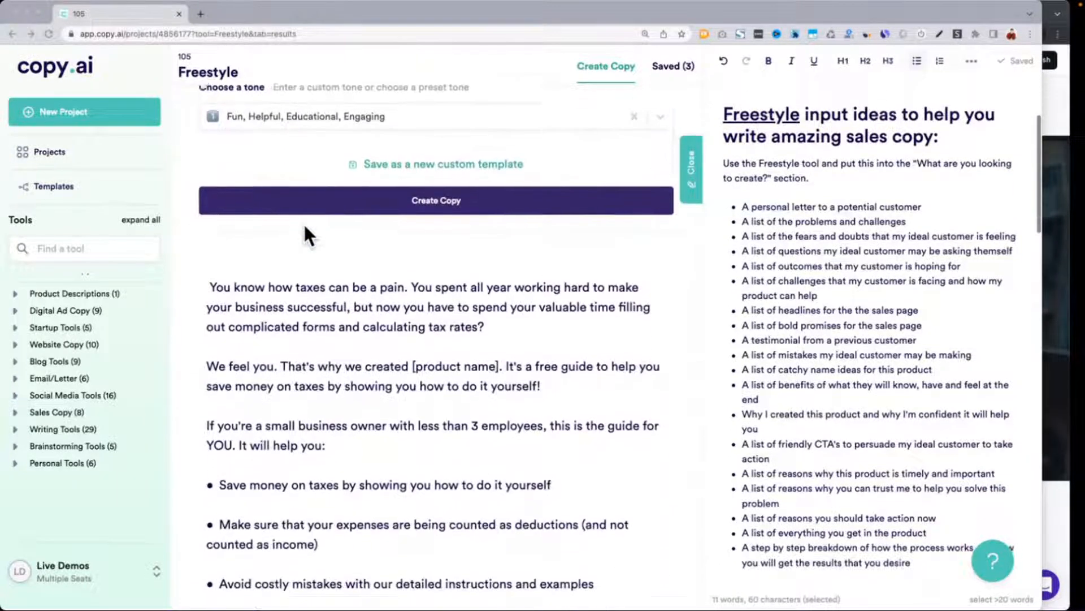
pyautogui.scroll(-5, 287, 276)
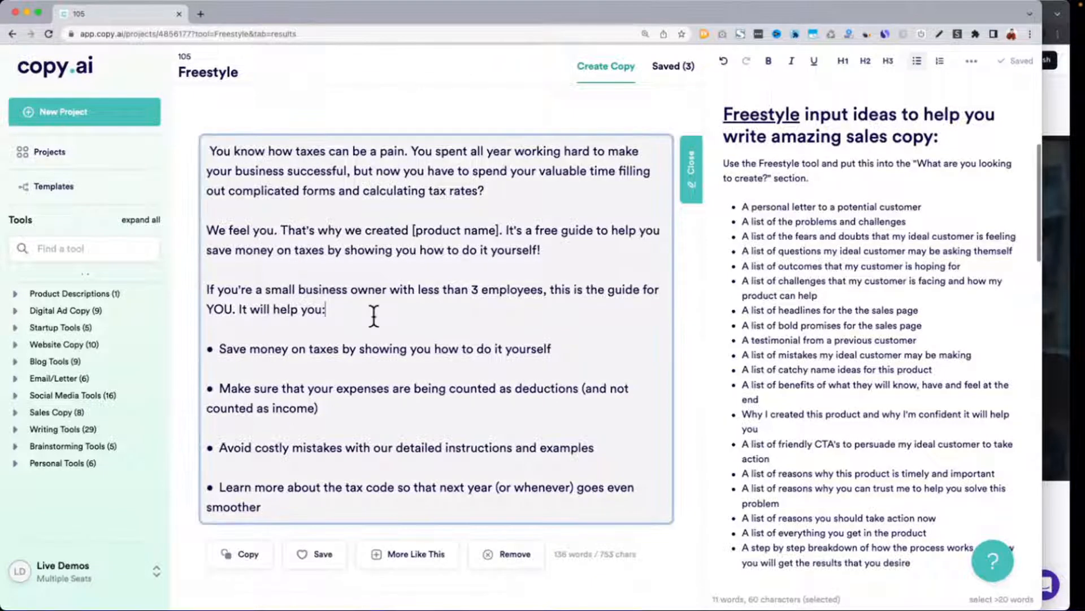
pyautogui.scroll(-5, 374, 317)
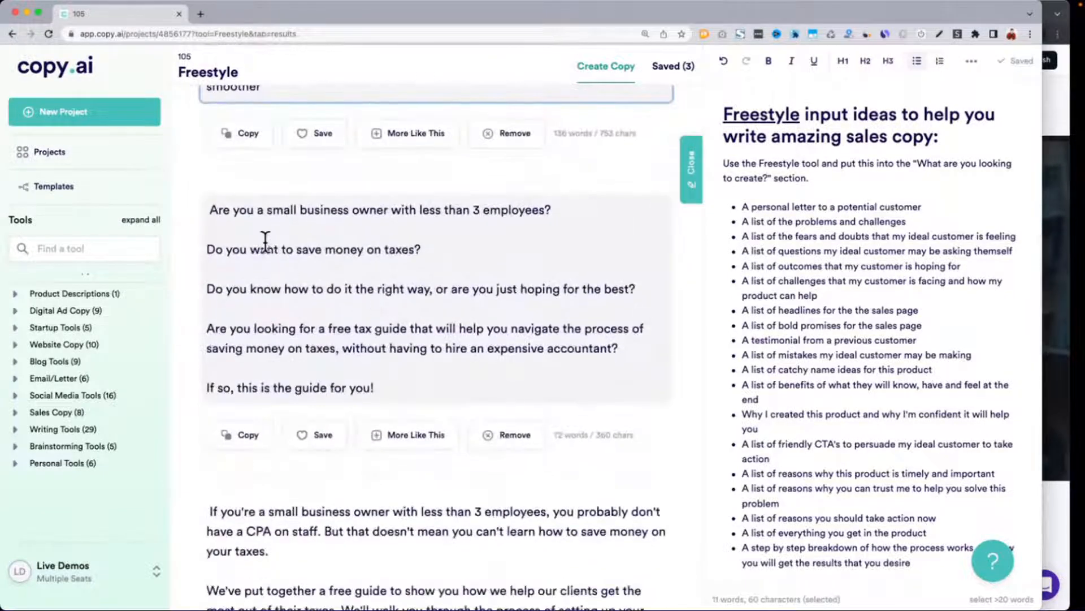
pyautogui.scroll(-10, 351, 286)
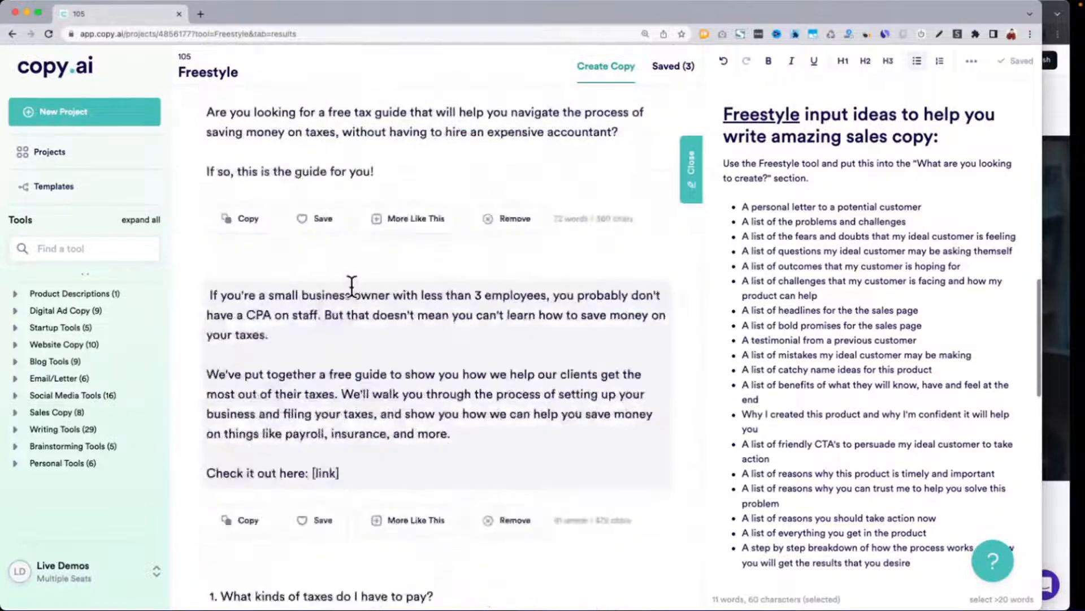
pyautogui.moveTo(233, 260); pyautogui.dragTo(446, 260)
pyautogui.scroll(-1, 446, 260)
pyautogui.moveTo(303, 264); pyautogui.dragTo(467, 255)
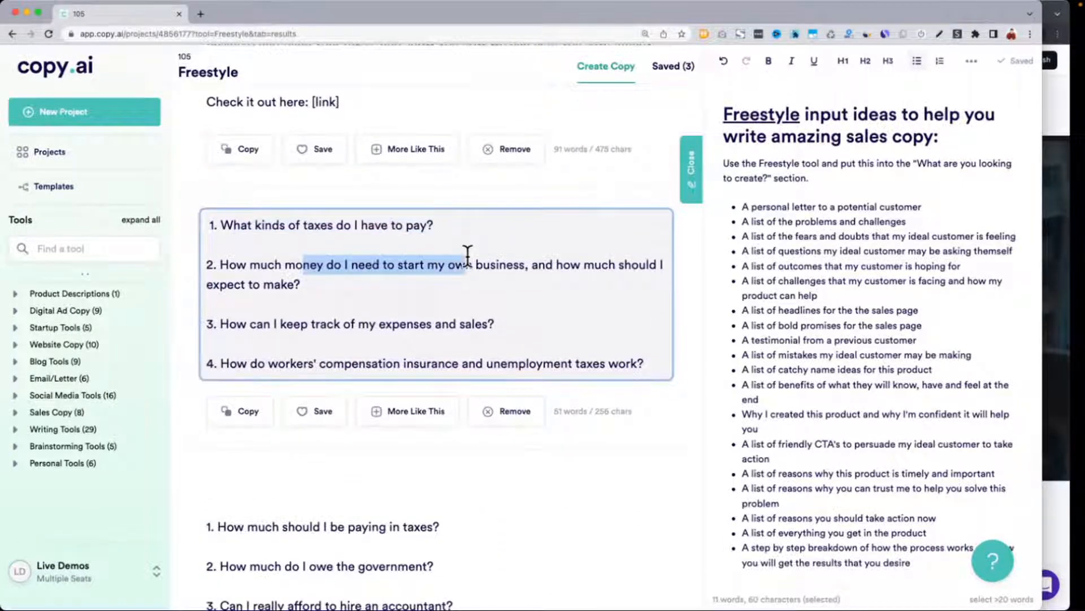
pyautogui.moveTo(264, 324); pyautogui.dragTo(570, 320)
pyautogui.scroll(-1, 570, 320)
pyautogui.scroll(-6, 570, 321)
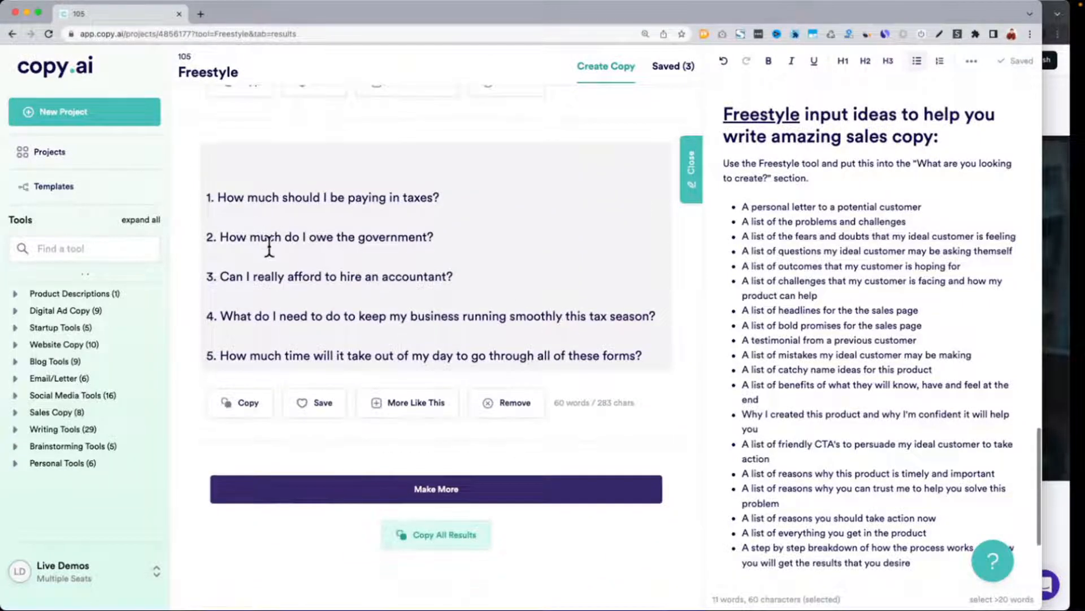
pyautogui.moveTo(266, 238); pyautogui.dragTo(431, 237)
pyautogui.moveTo(252, 276); pyautogui.dragTo(495, 274)
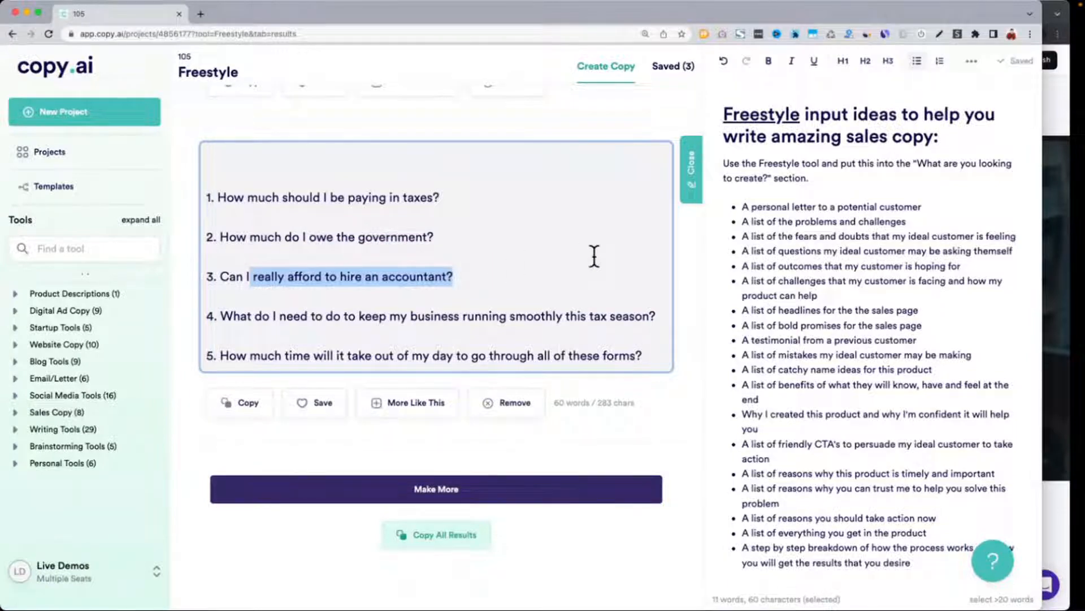
# Replace the main points with the Free 5-Day Social Media Copywriting Challenge example, aimed at people trying to build their brand on social media.
pyautogui.scroll(15, 594, 255)
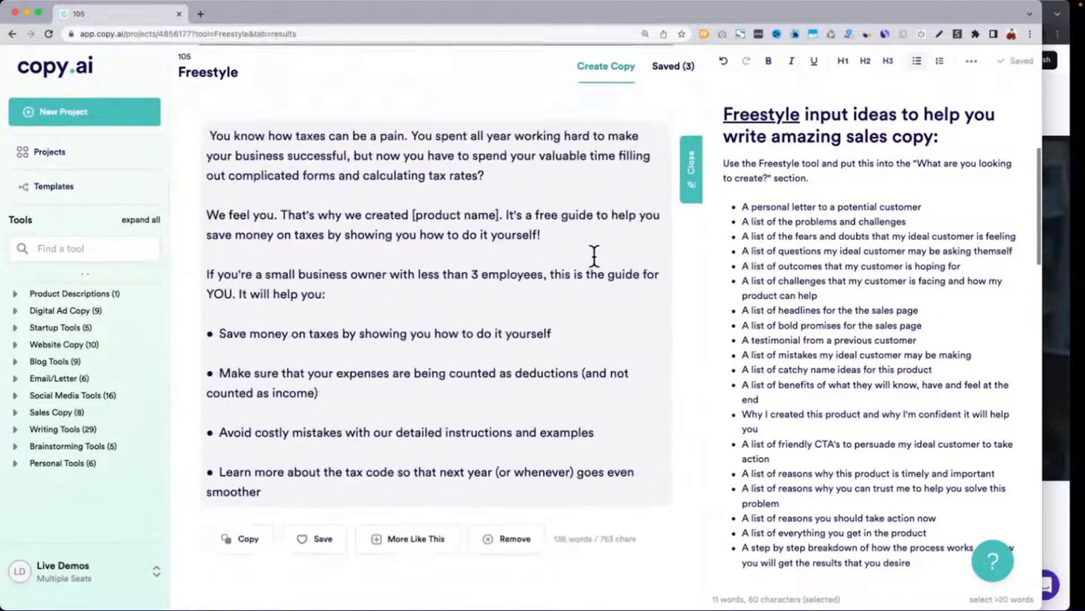
pyautogui.scroll(10, 593, 256)
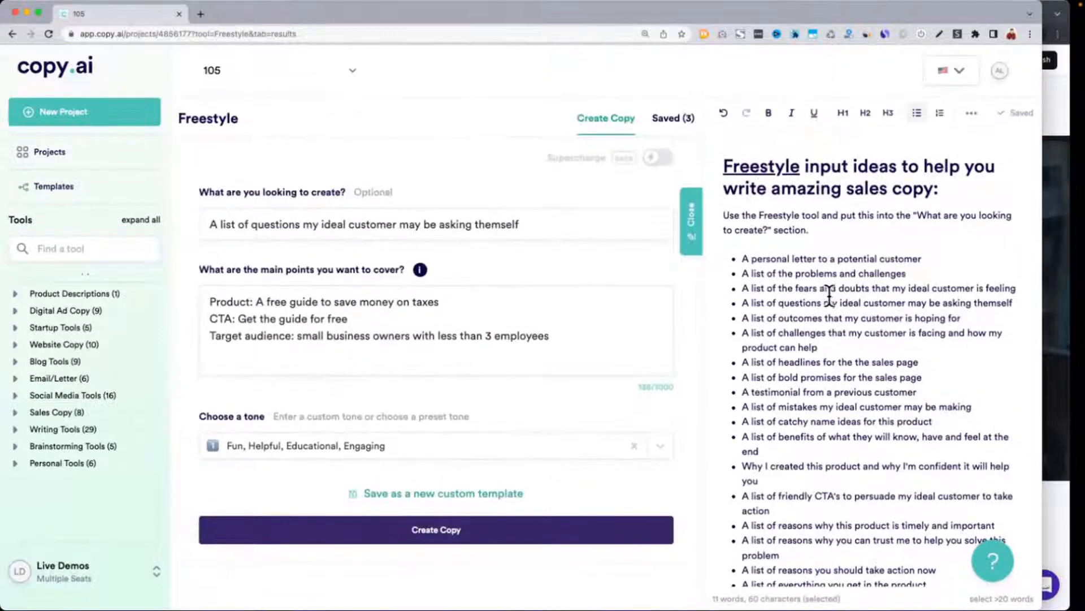
pyautogui.scroll(7, 830, 294)
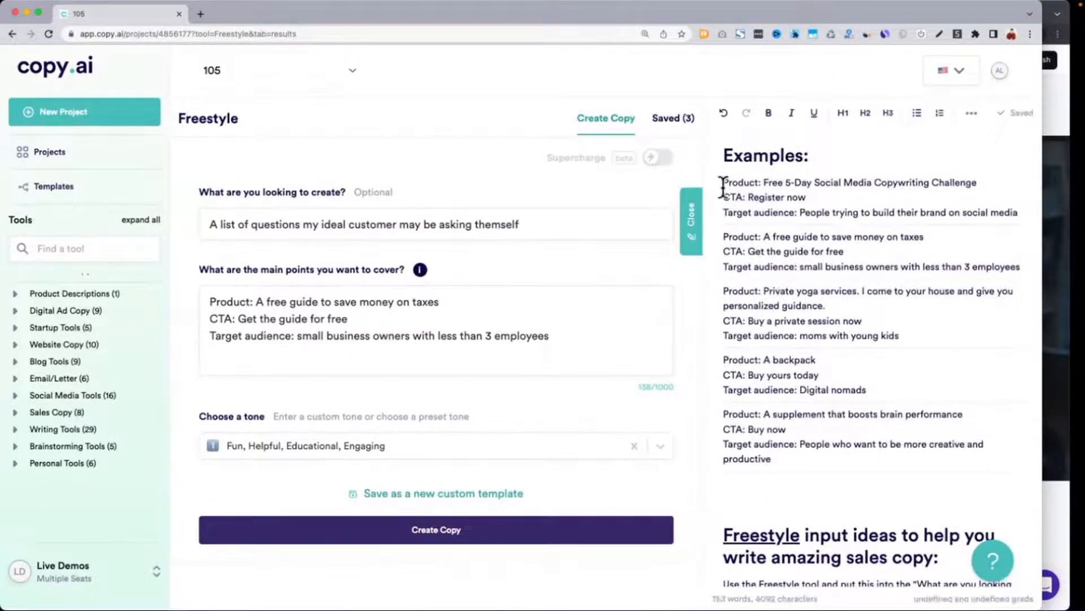
pyautogui.keyDown('shift'); pyautogui.click(1020, 211); pyautogui.keyUp('shift')
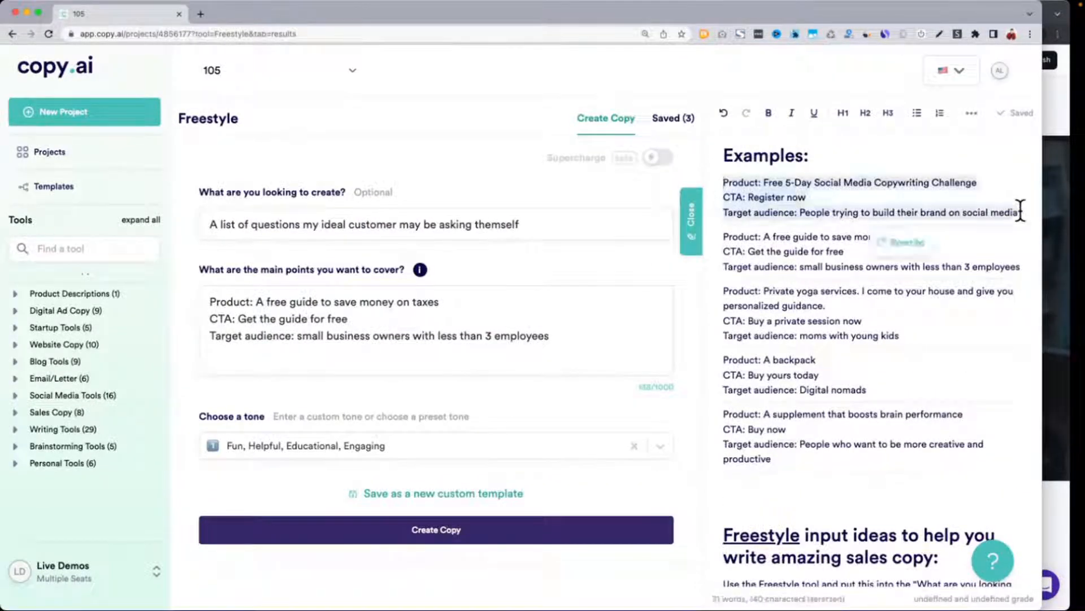
pyautogui.press('super+c')
pyautogui.click(529, 313)
pyautogui.press('super+a')
pyautogui.press('super+v')
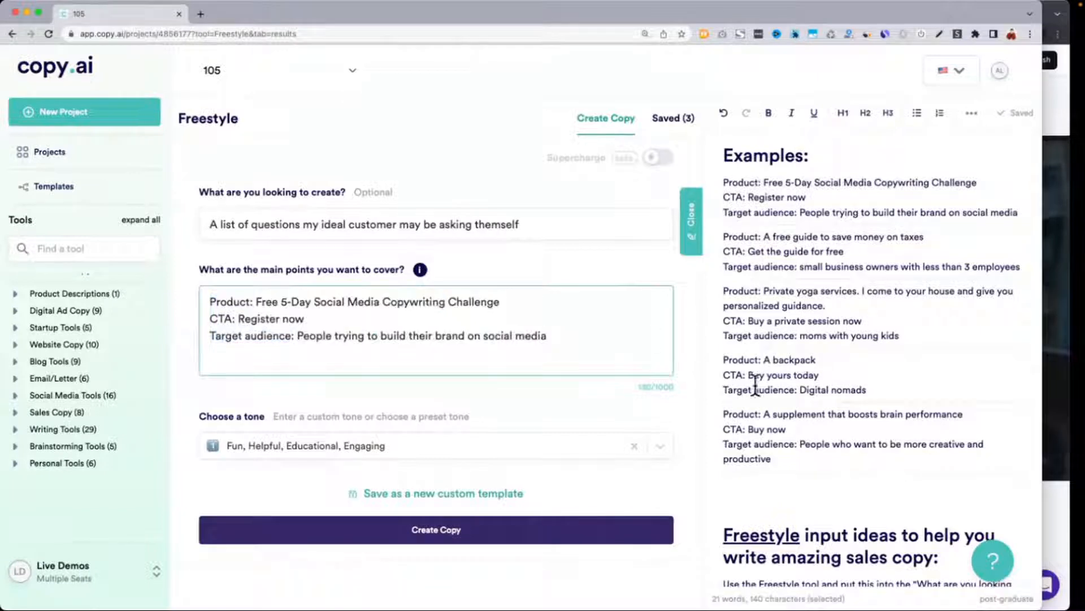
# Set what to create to "A list of outcomes that my customer is hoping for" and generate copy for the challenge.
pyautogui.scroll(-5, 760, 444)
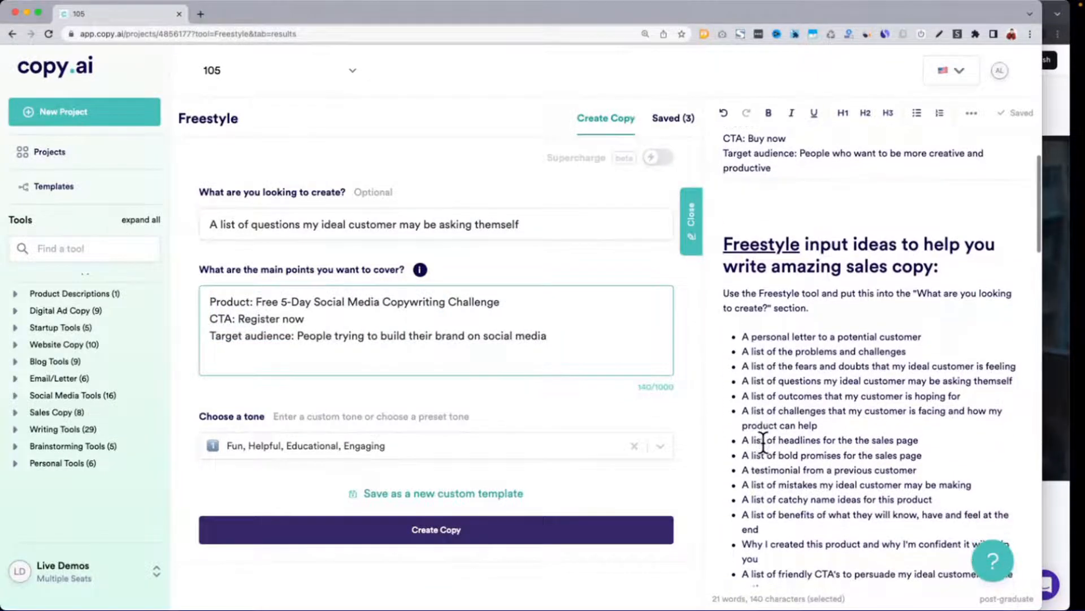
pyautogui.tripleClick(840, 399)
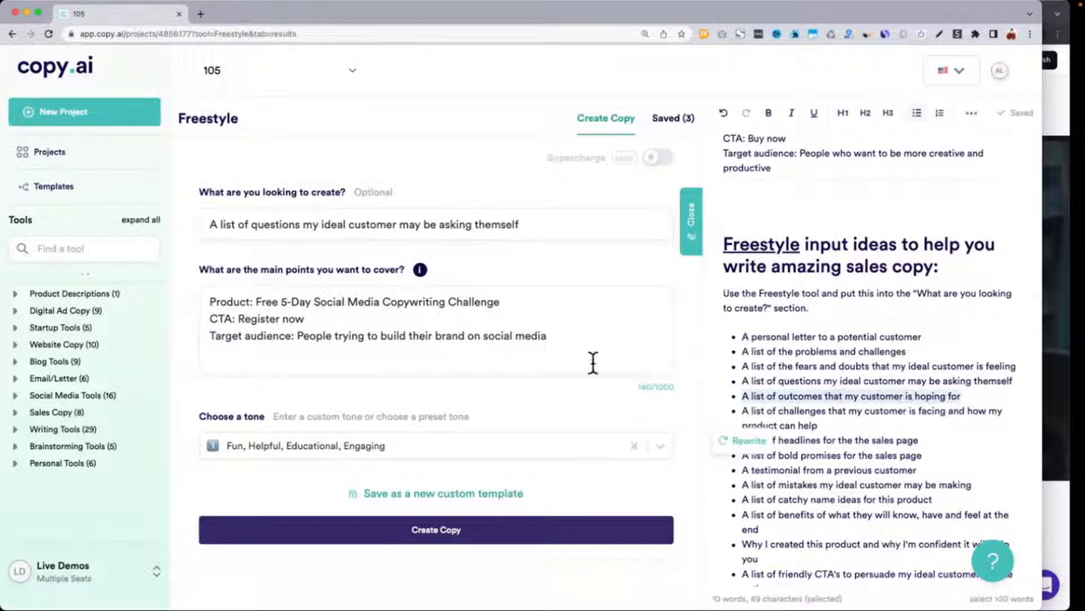
pyautogui.tripleClick(304, 224)
pyautogui.hotkey('ctrl', 'v')
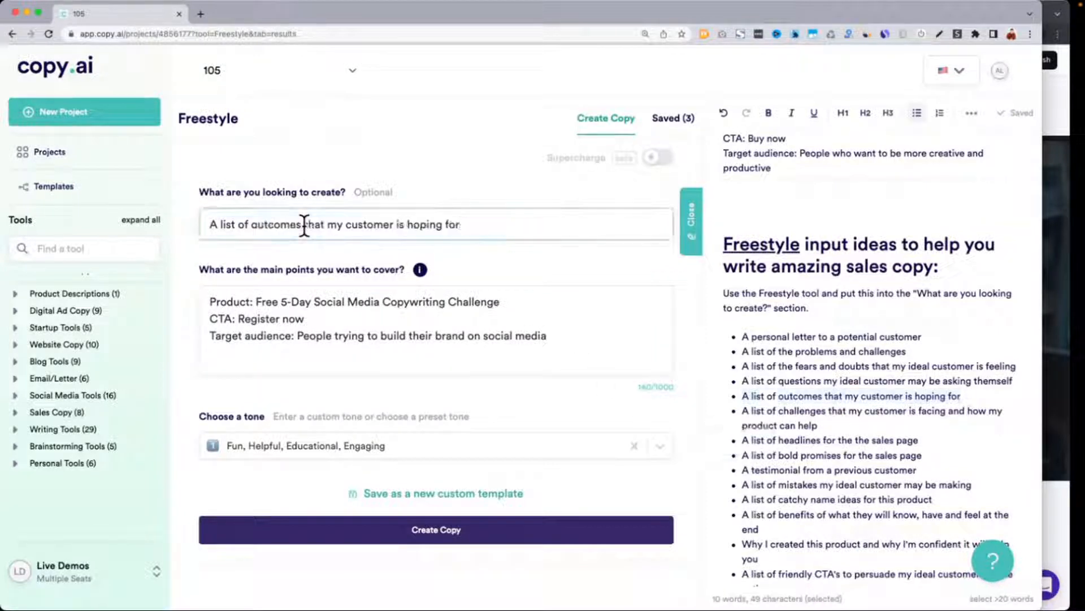
pyautogui.click(400, 521)
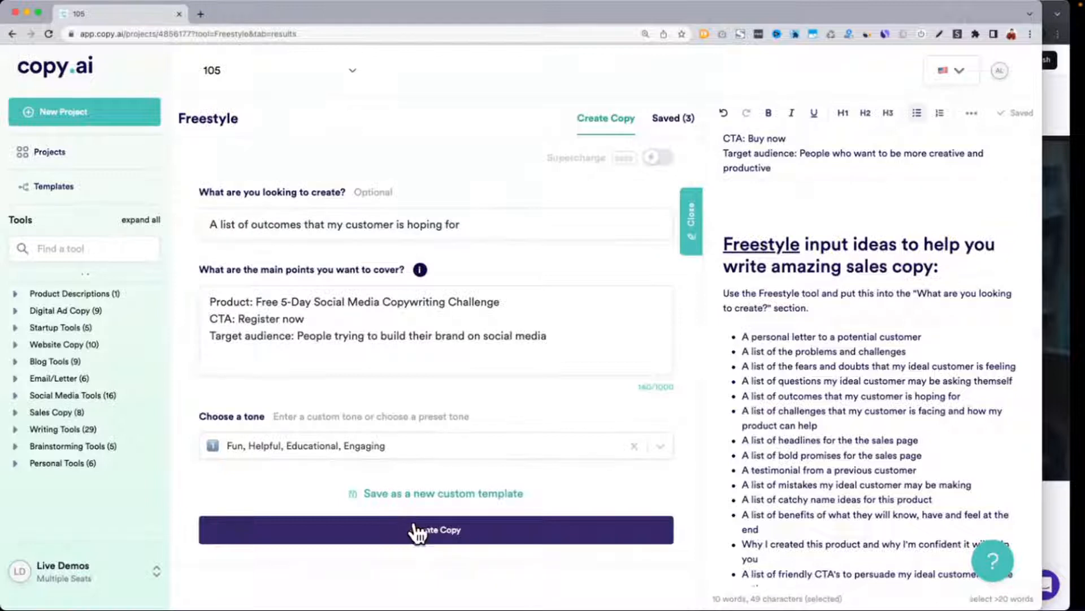
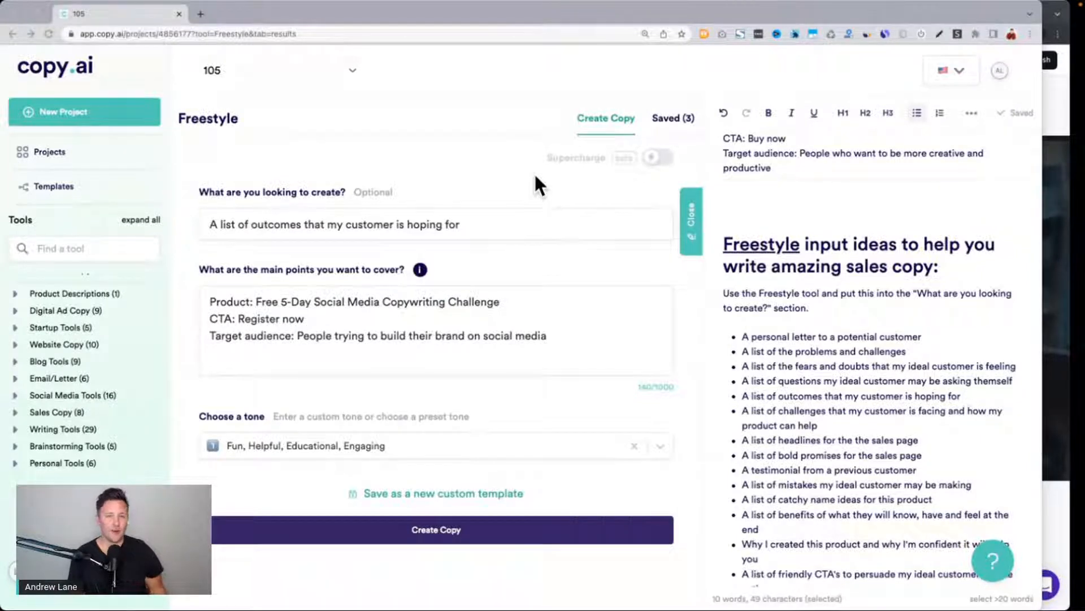
# Copy the opening paragraph about building a brand on social media from the first generated challenge result.
pyautogui.scroll(-5, 536, 184)
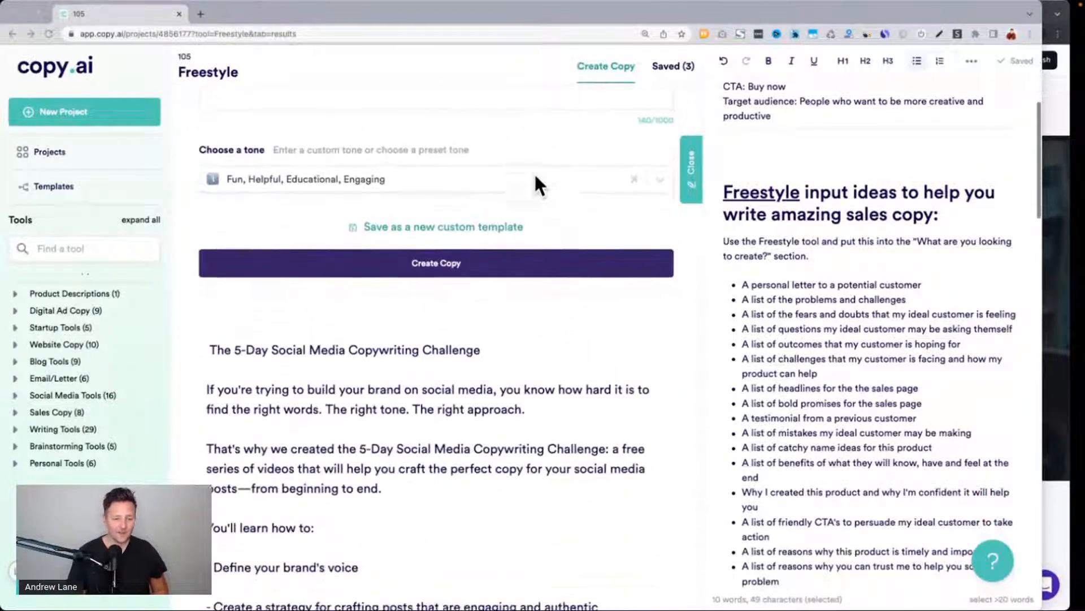
pyautogui.scroll(-5, 534, 176)
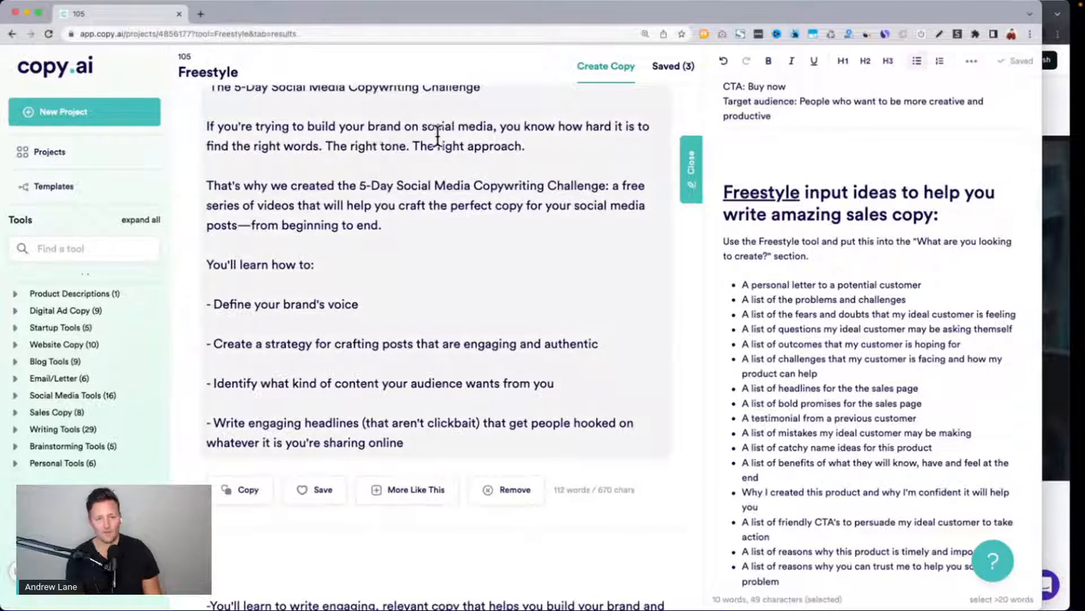
pyautogui.tripleClick(343, 141)
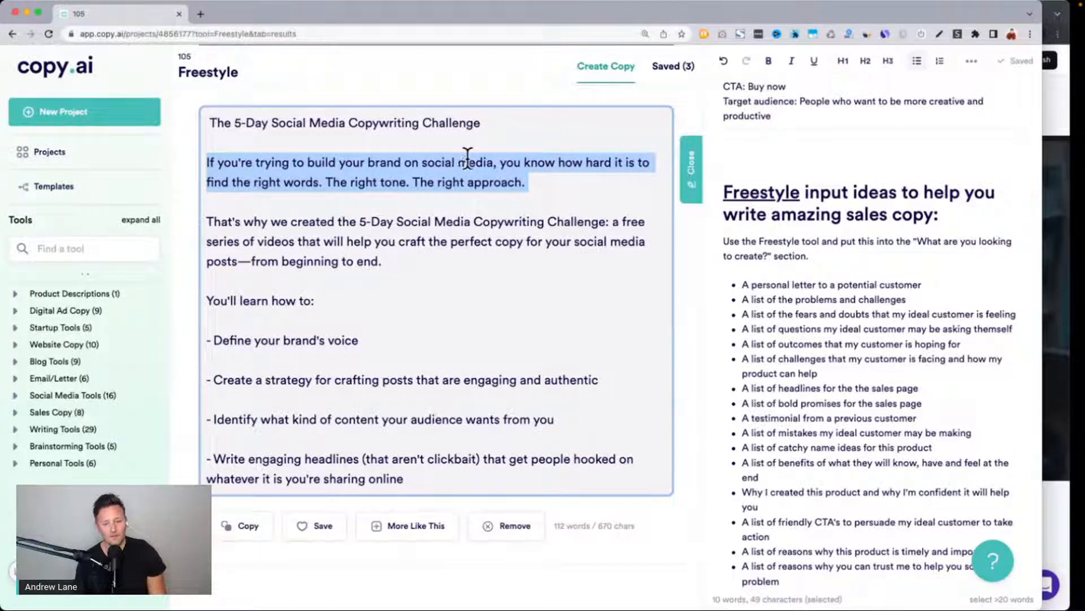
pyautogui.press('super+c')
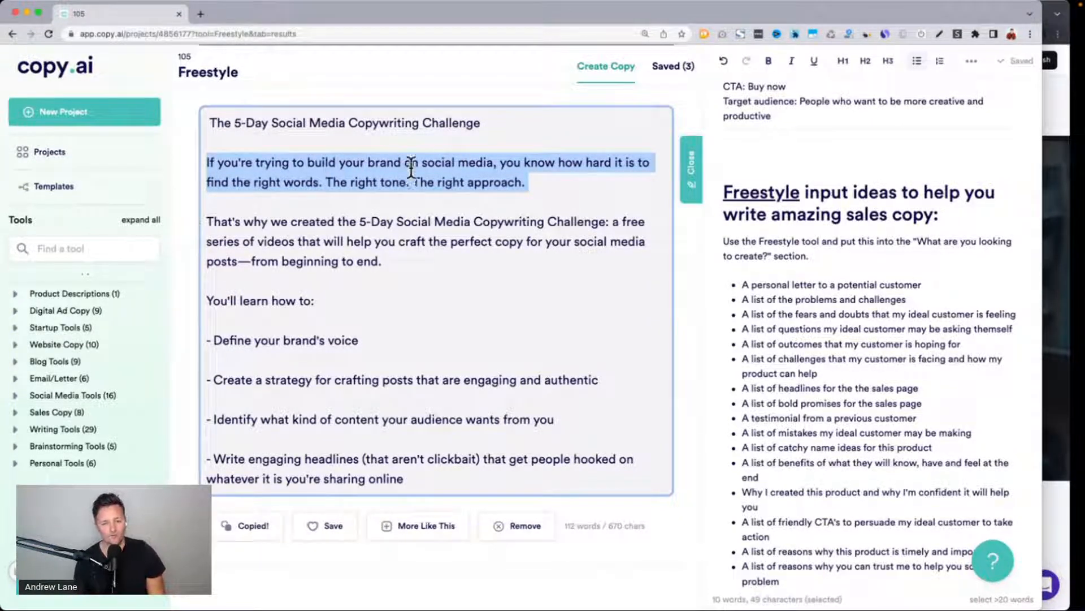
# Switch to the Podia page editor and replace the "Social media is a great way to grow your business" heading with the copied paragraph.
pyautogui.click(1056, 217)
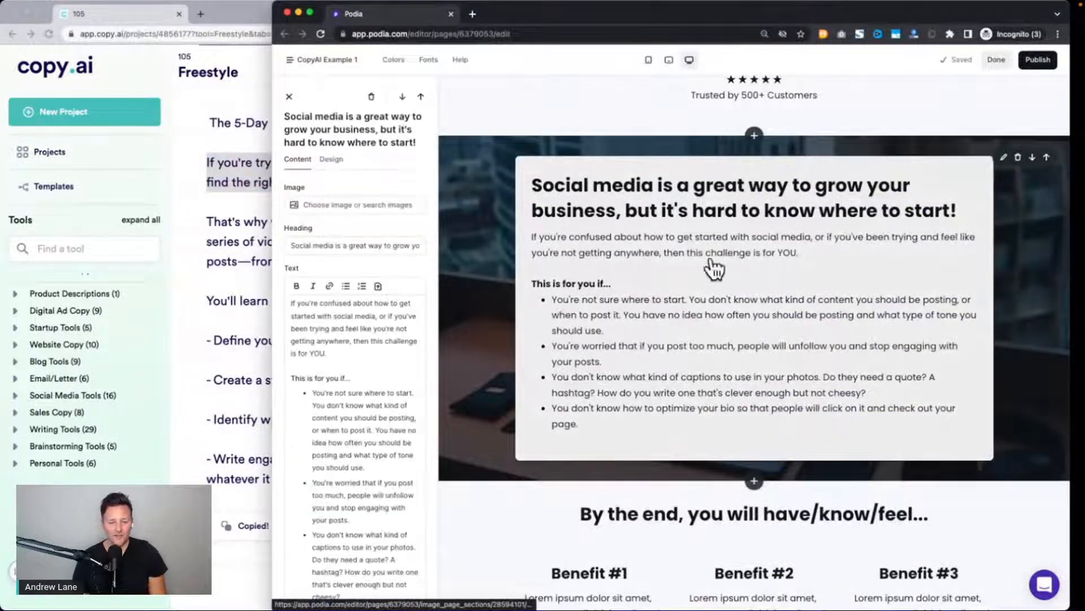
pyautogui.tripleClick(357, 249)
pyautogui.press('super+v')
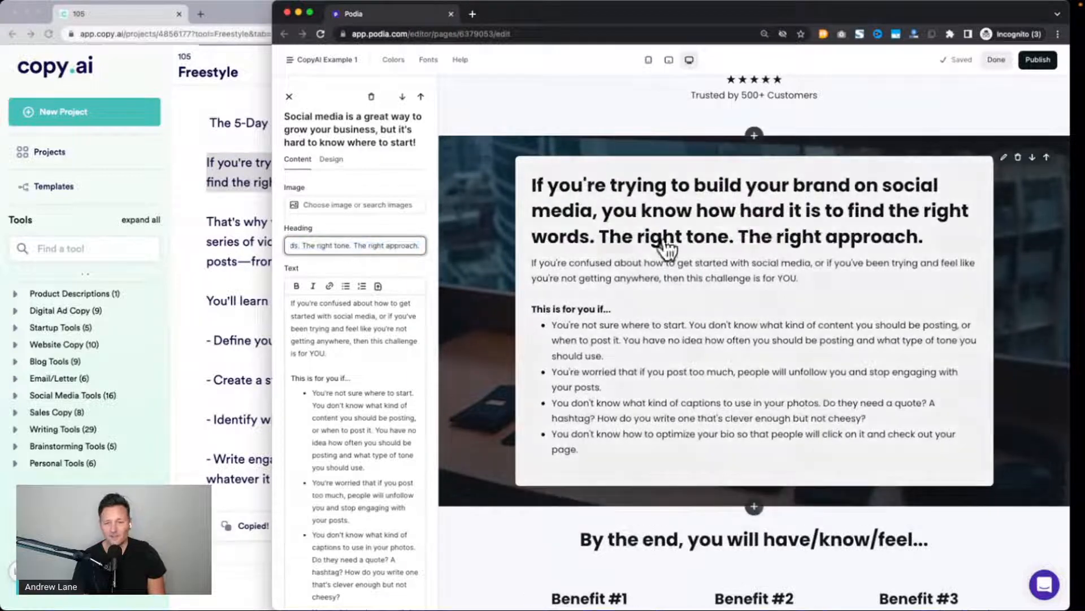
pyautogui.scroll(2, 856, 308)
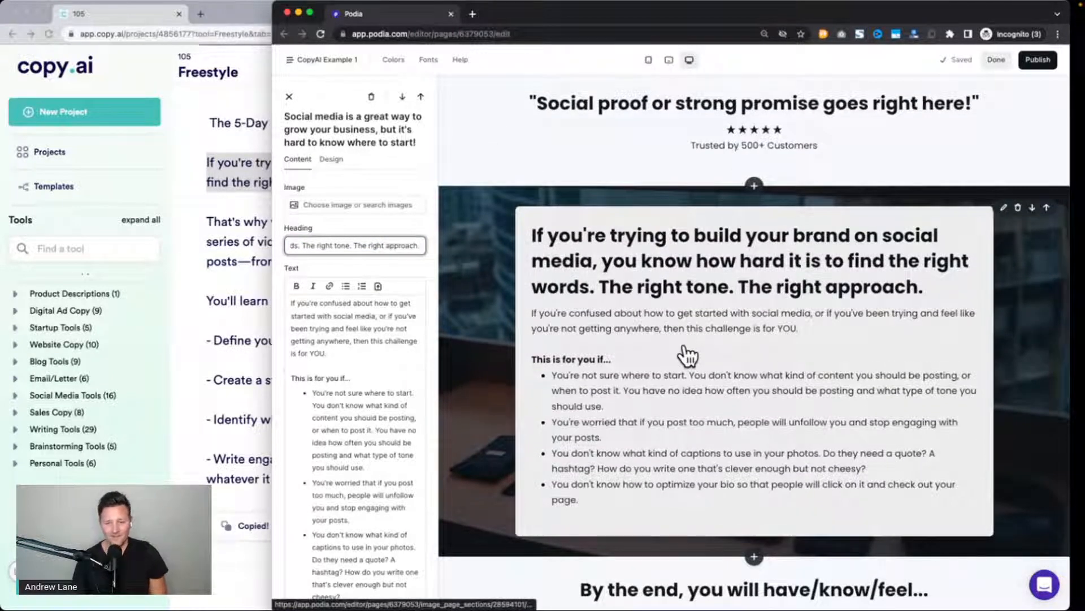
pyautogui.scroll(3, 687, 356)
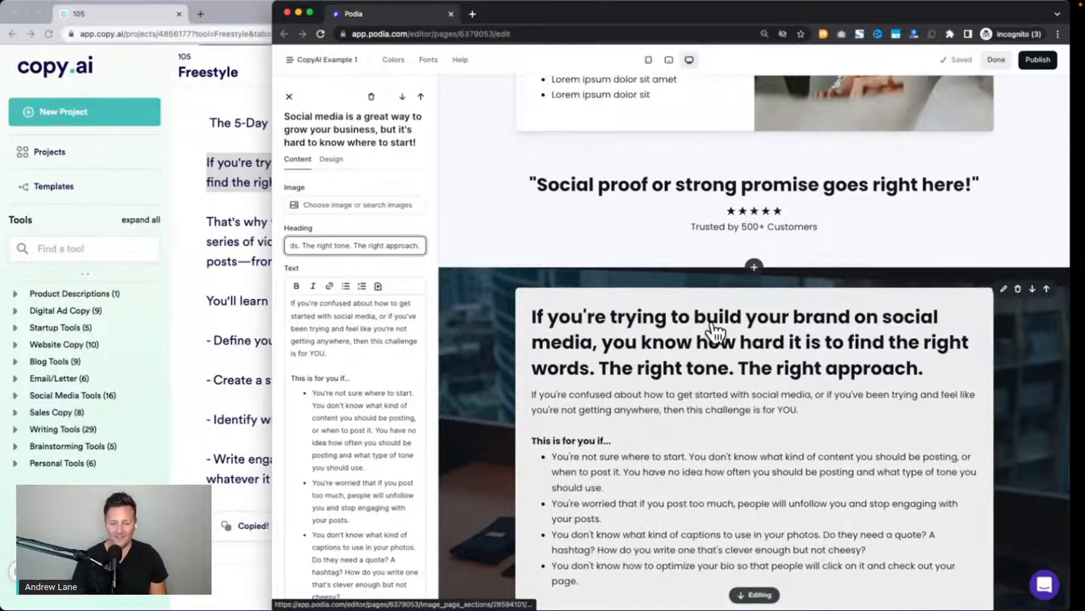
# Return to copy.ai and copy the three "You'll" outcome statements from the second generated result.
pyautogui.click(231, 225)
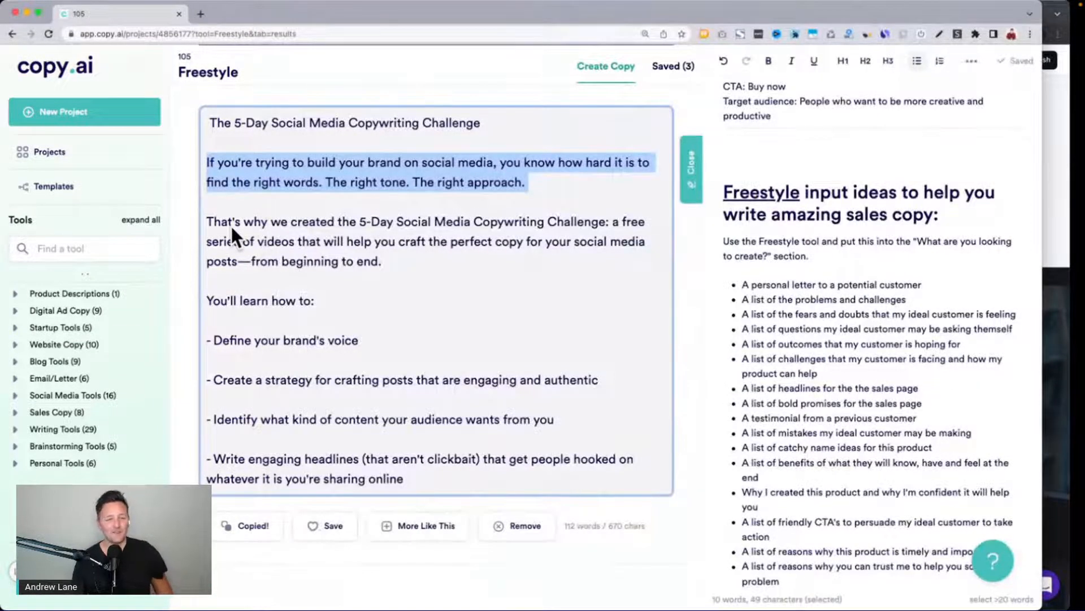
pyautogui.scroll(-5, 259, 232)
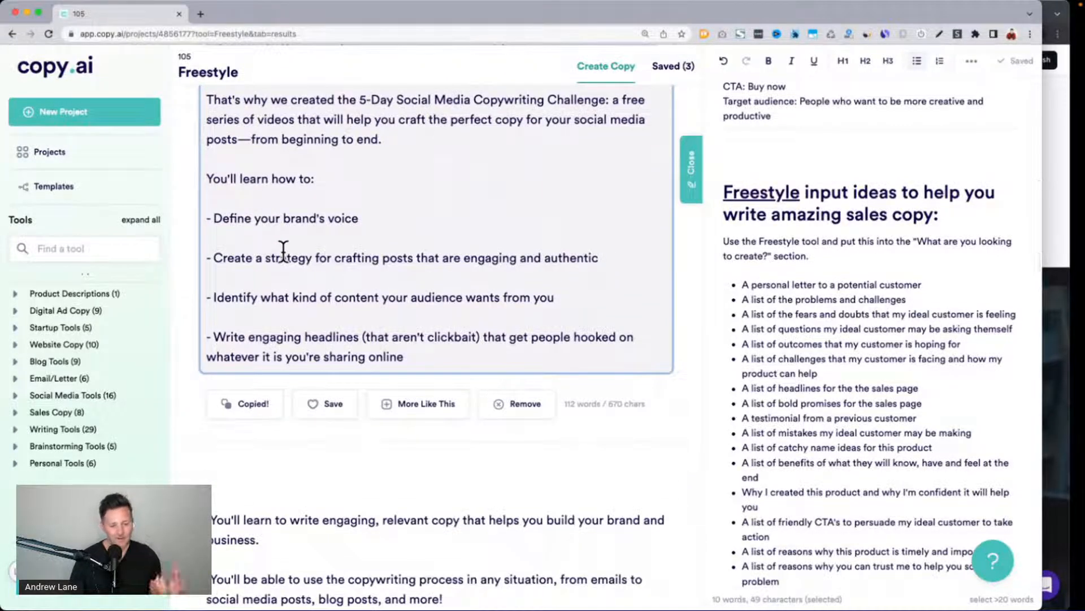
pyautogui.scroll(-10, 284, 252)
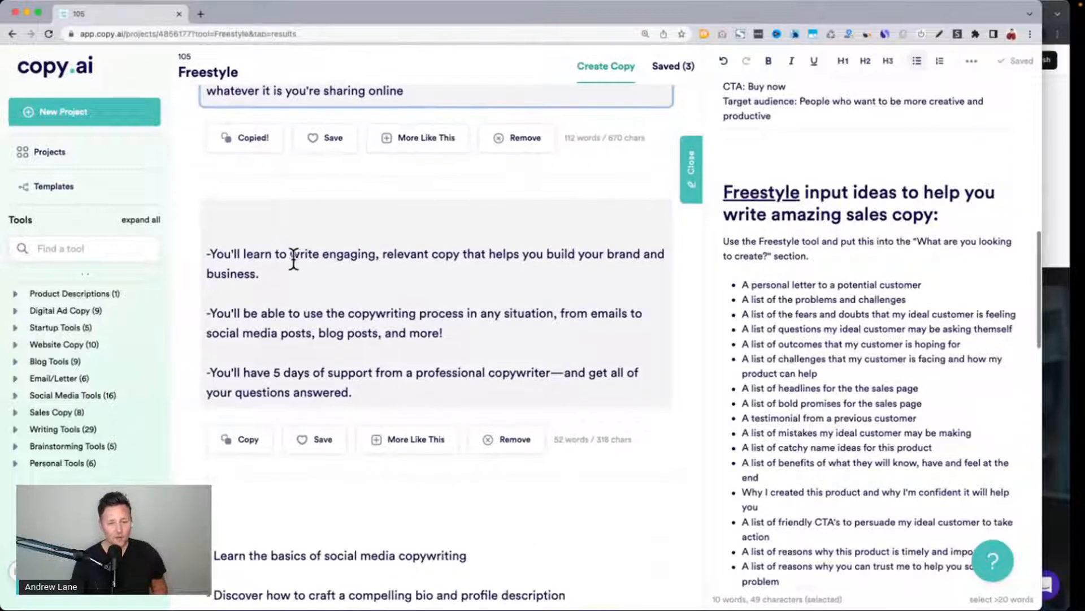
pyautogui.scroll(-1, 373, 263)
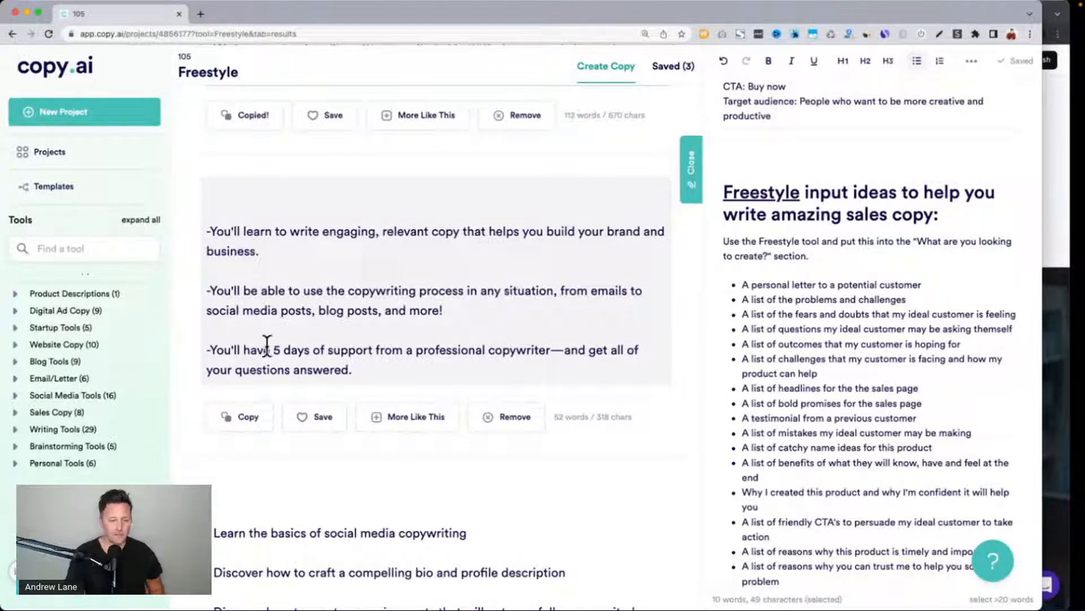
pyautogui.moveTo(373, 371); pyautogui.dragTo(201, 235)
pyautogui.press('super+c')
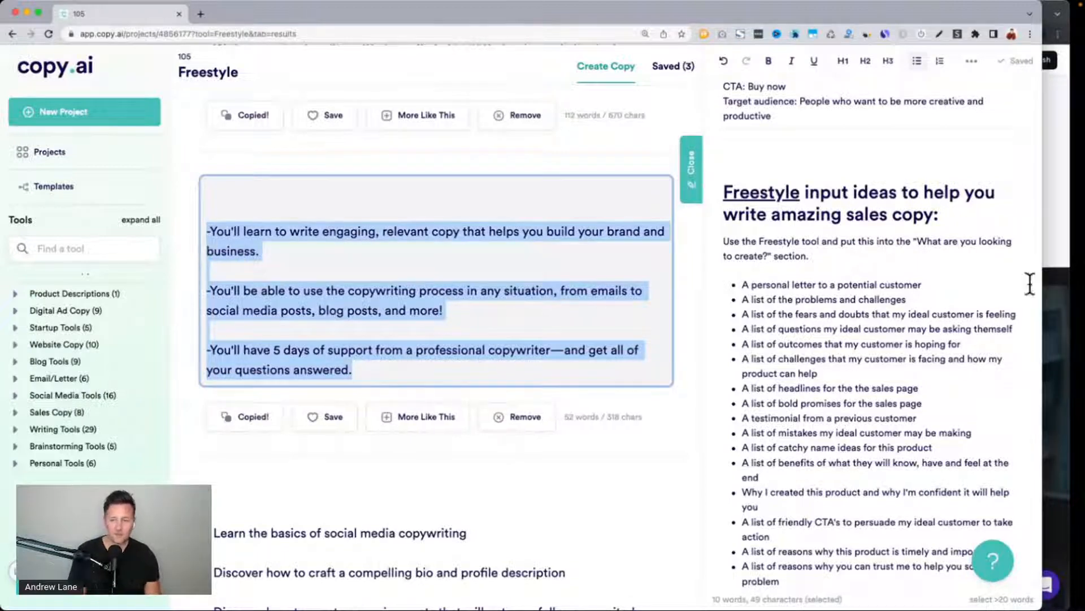
# In Podia, replace the three placeholder bullets under "What you'll learn" in the image section with the copied outcomes.
pyautogui.click(1046, 310)
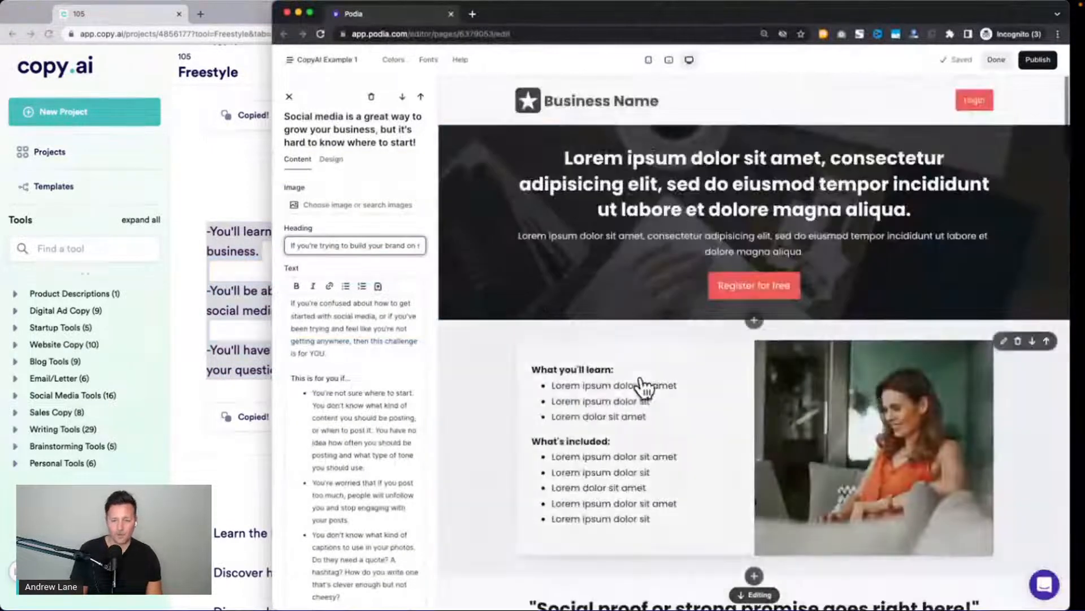
pyautogui.click(617, 402)
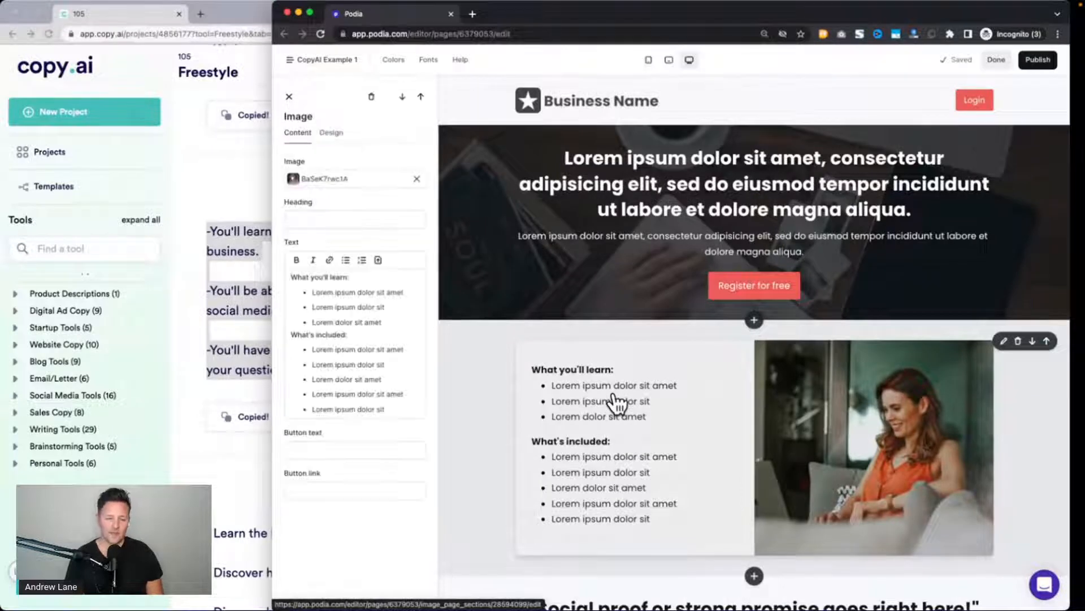
pyautogui.click(308, 291)
pyautogui.keyDown('shift'); pyautogui.click(400, 322); pyautogui.keyUp('shift')
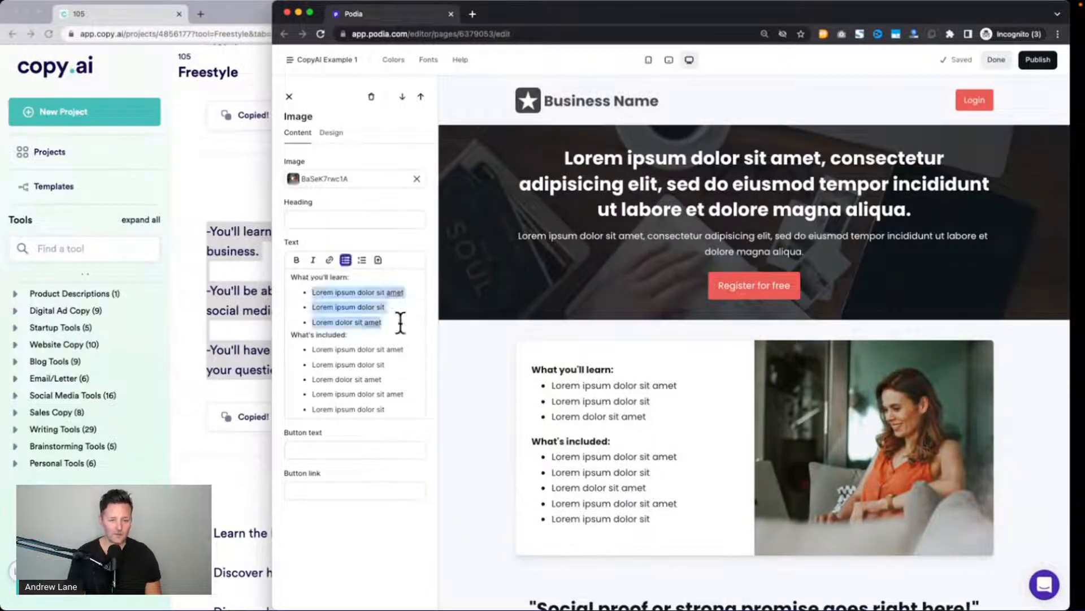
pyautogui.press('super+v')
# Remove the leading dashes and blank lines from the pasted outcomes and make each one its own bullet.
pyautogui.click(341, 277)
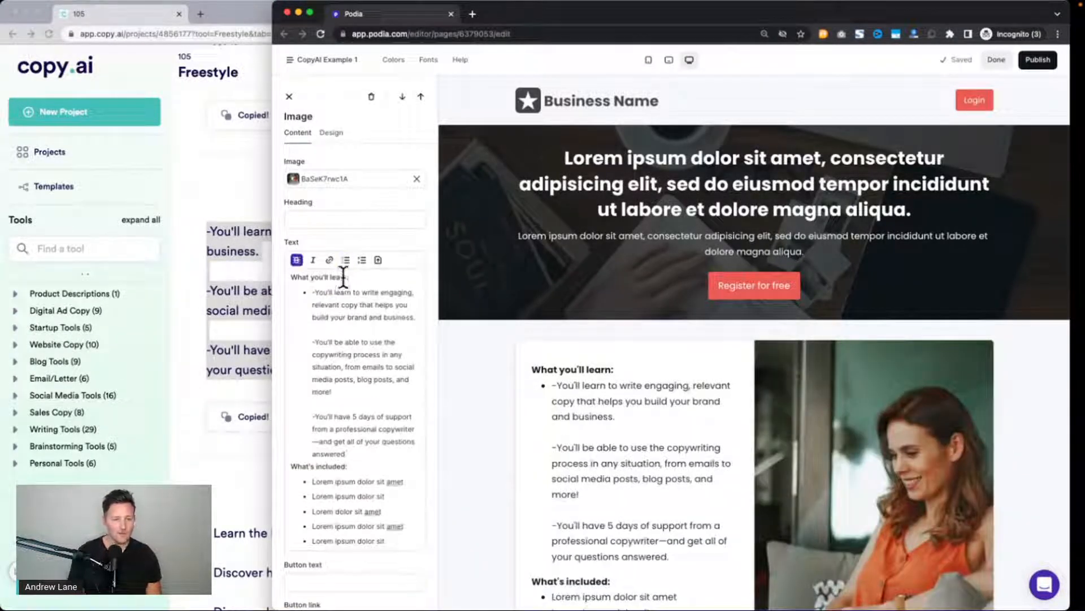
pyautogui.click(317, 292)
pyautogui.press('BackSpace')
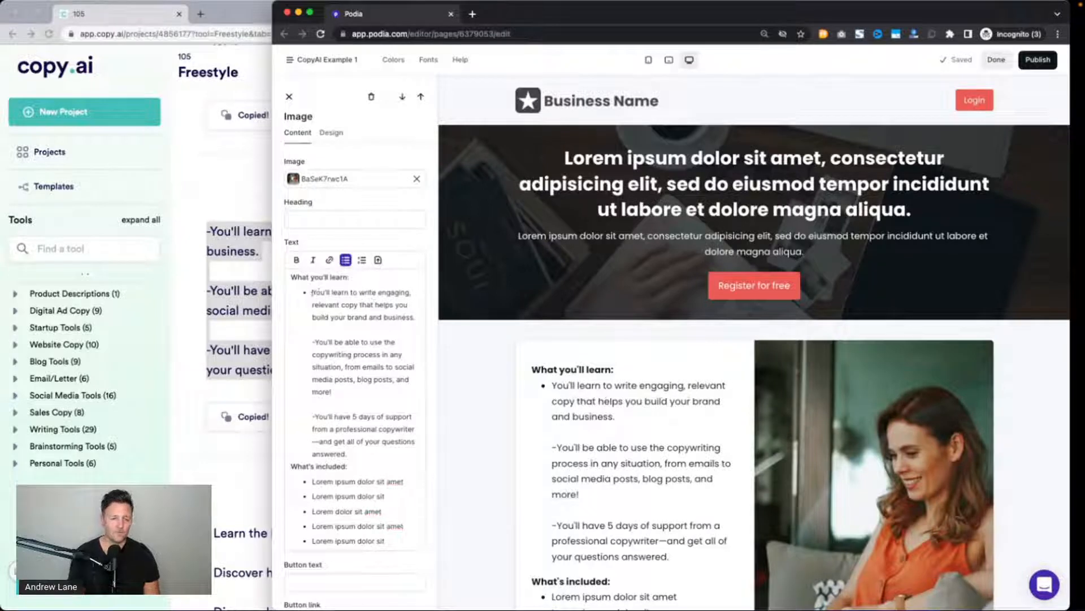
pyautogui.click(318, 341)
pyautogui.press('BackSpace')
pyautogui.press('BackSpace')
pyautogui.press('BackSpace')
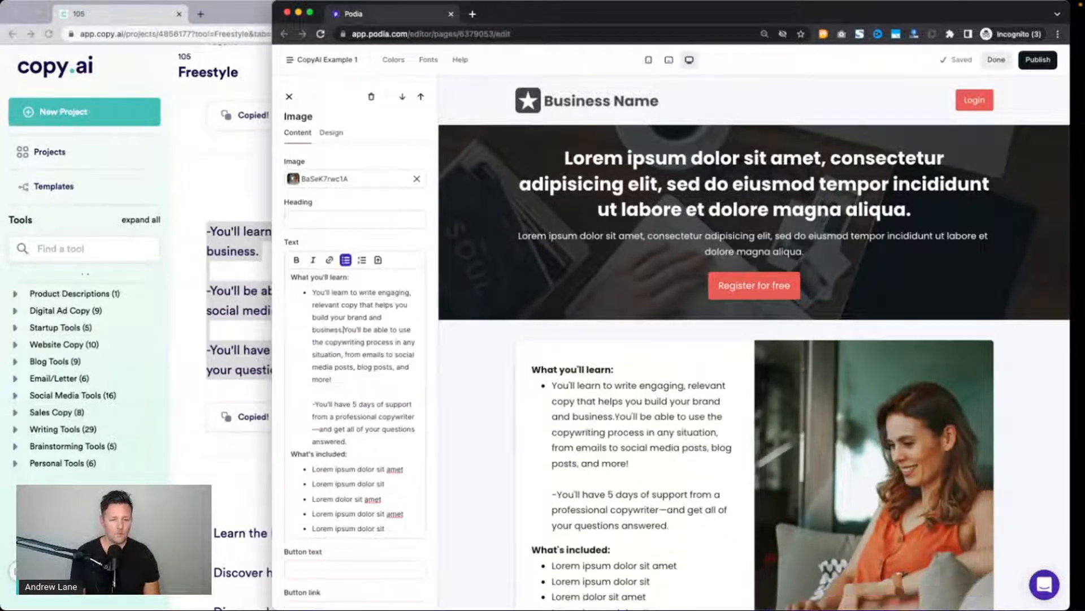
pyautogui.press('Return')
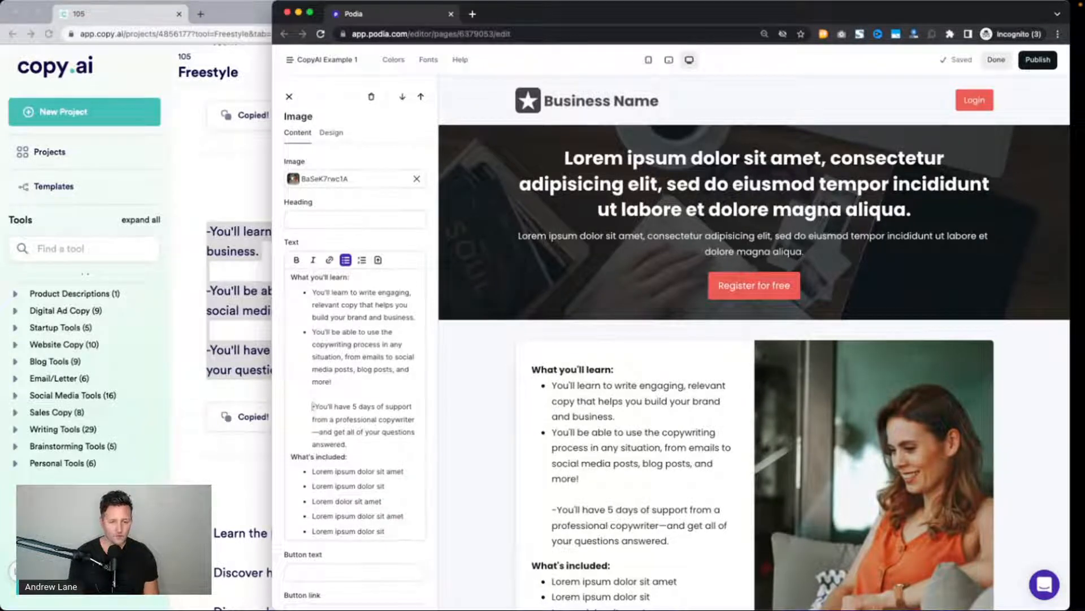
pyautogui.press('BackSpace')
pyautogui.press('BackSpace')
pyautogui.press('BackSpace')
pyautogui.press('Return')
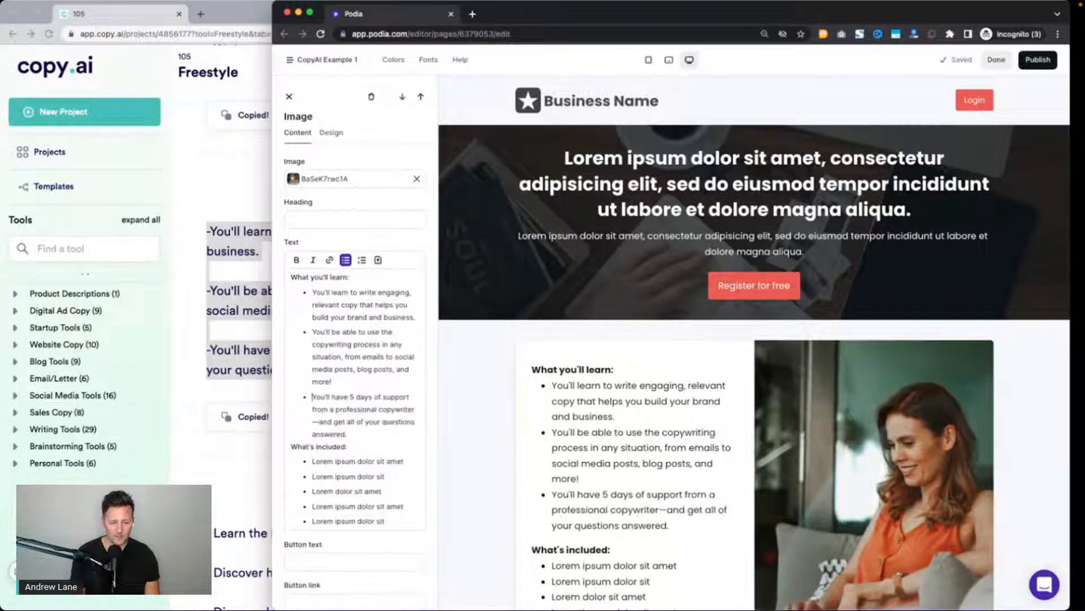
# Delete the "What's included" subheading and its placeholder bullets from the image section's text.
pyautogui.press('shift+super+Down')
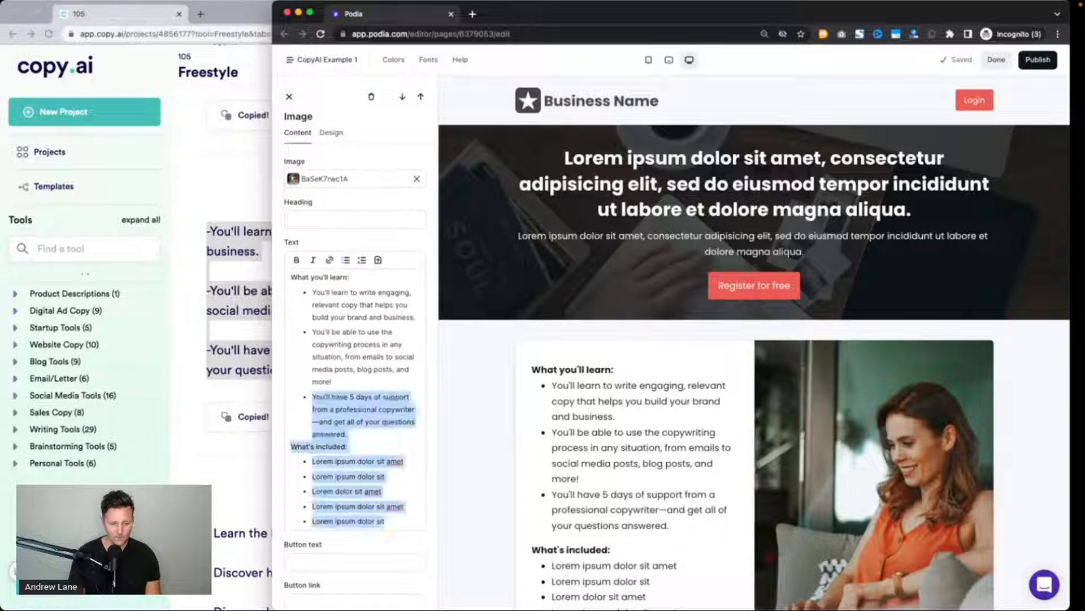
pyautogui.press('Right')
pyautogui.click(332, 447)
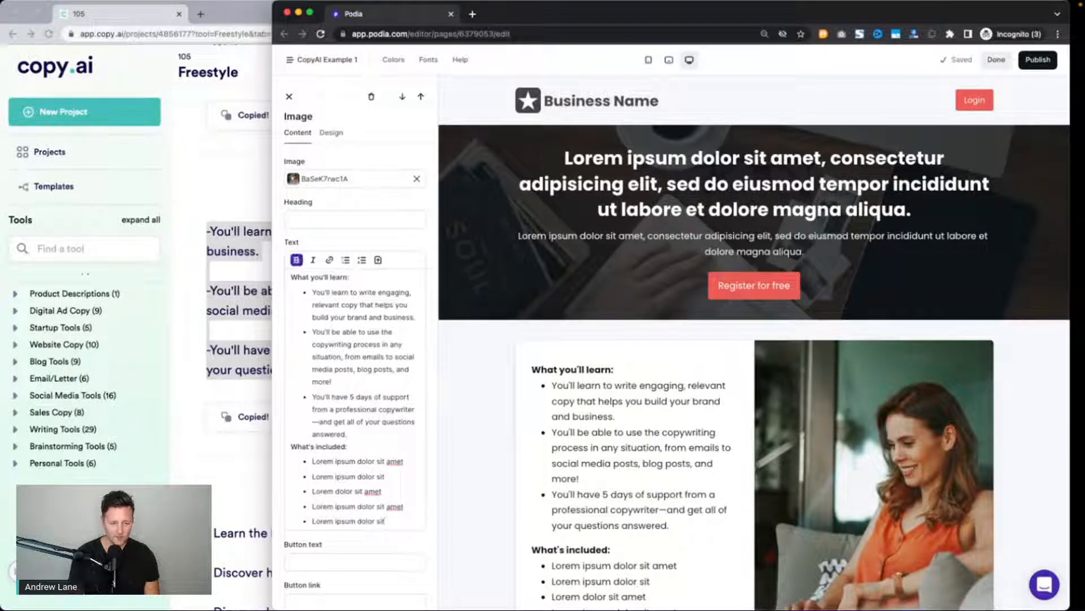
pyautogui.press('shift+super+Left')
pyautogui.press('shift+super+Down')
pyautogui.press('BackSpace')
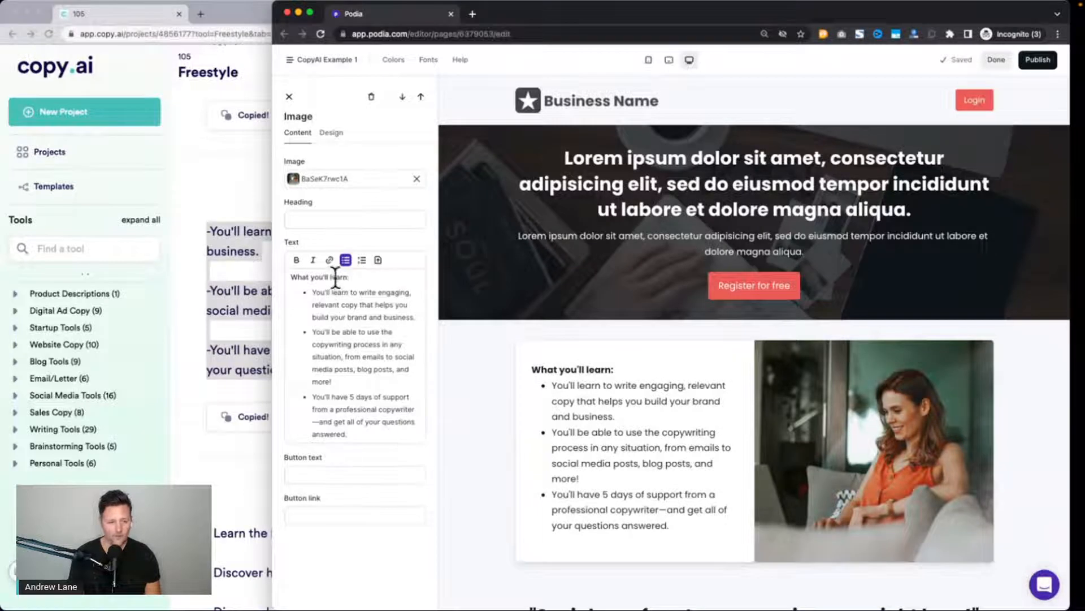
# Change the "What you'll learn" subheading to "Why you should take this challenge:" and check the section in the page preview.
pyautogui.click(335, 276)
pyautogui.tripleClick(335, 276)
pyautogui.write('W')
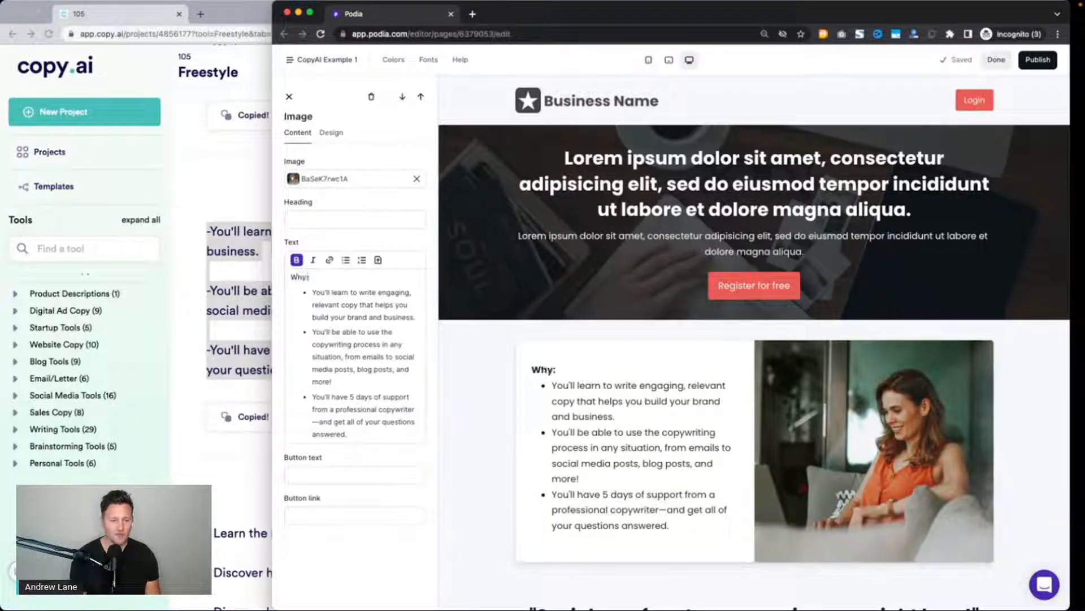
pyautogui.write('hy you should take this challenge')
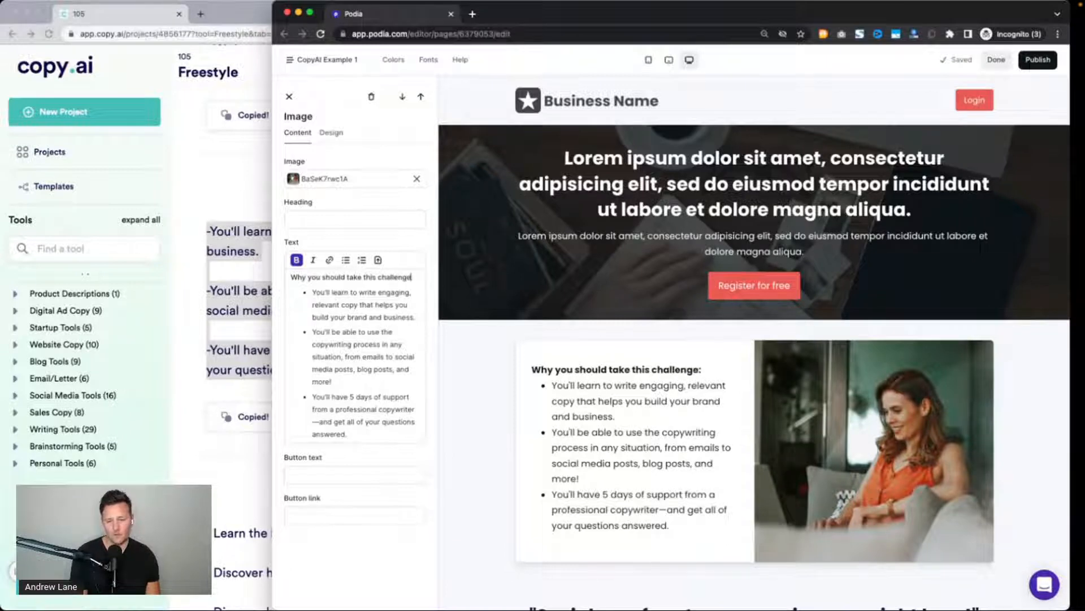
pyautogui.scroll(-1, 726, 396)
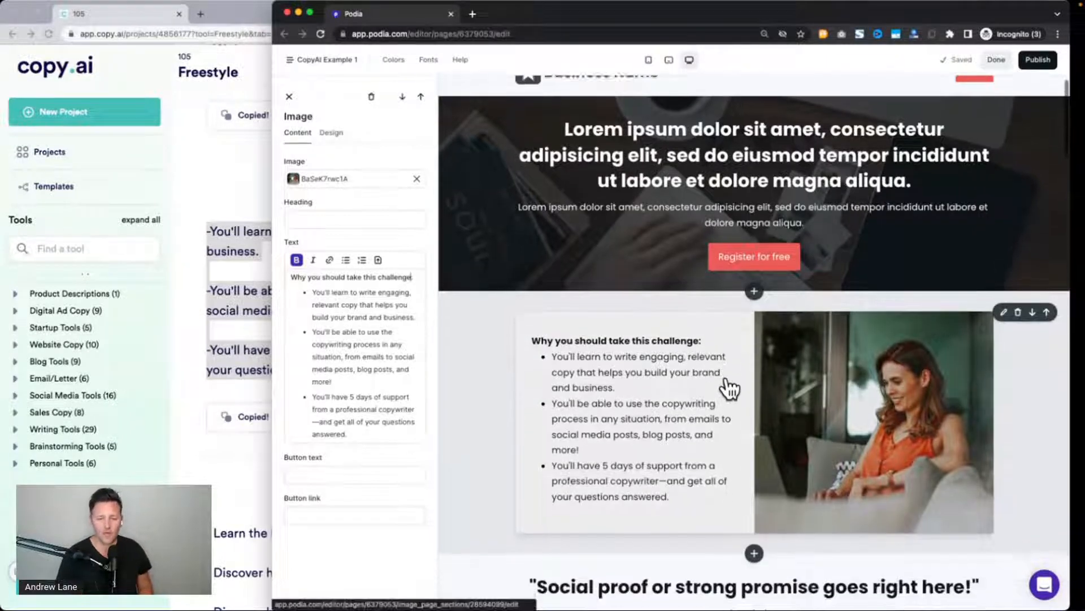
pyautogui.scroll(1, 684, 435)
pyautogui.scroll(-1, 621, 434)
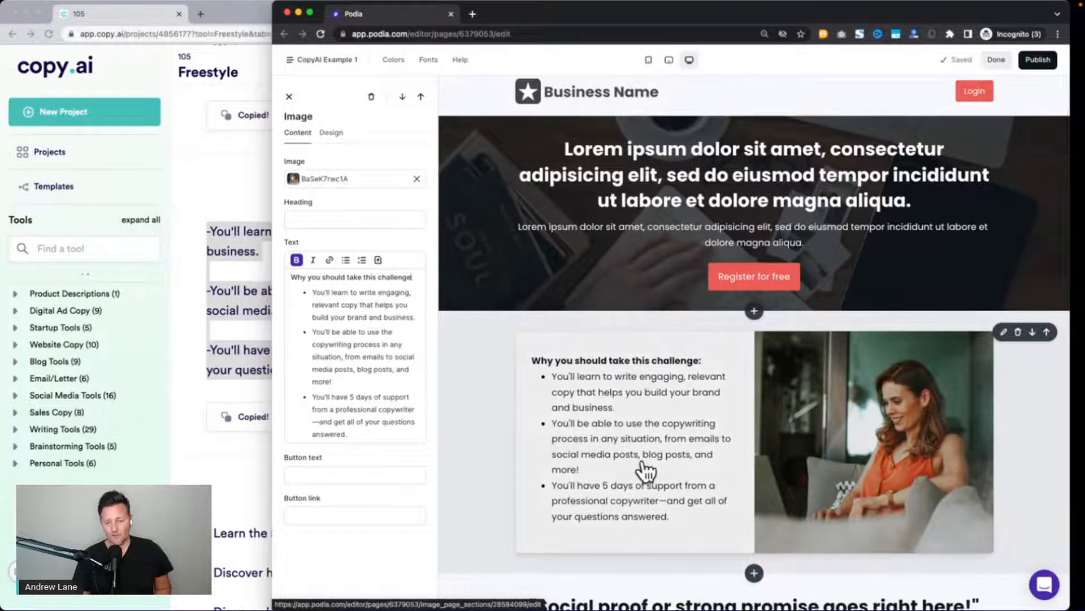
# Return to copy.ai and examine the third generated outcomes list, focusing on the bio and engaging-posts bullets, and the product examples in the notes.
pyautogui.click(263, 296)
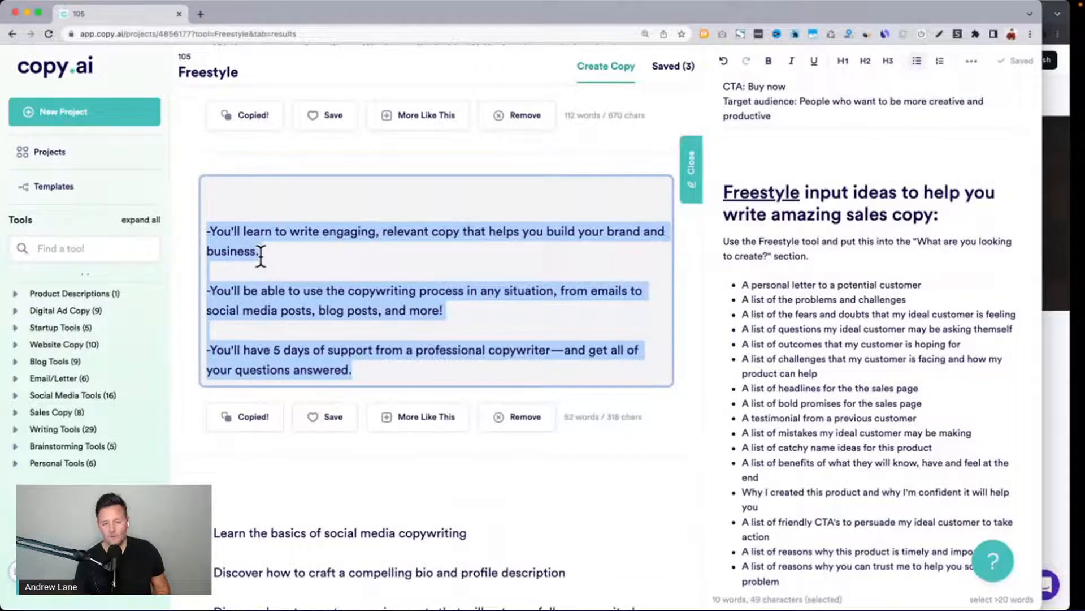
pyautogui.scroll(-5, 261, 256)
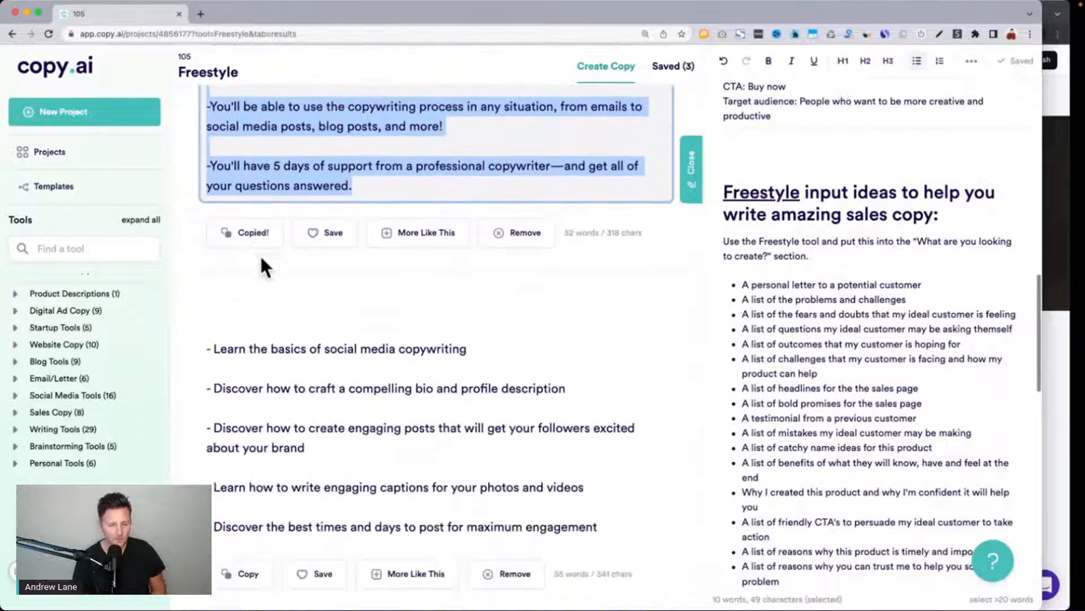
pyautogui.moveTo(231, 291); pyautogui.dragTo(399, 289)
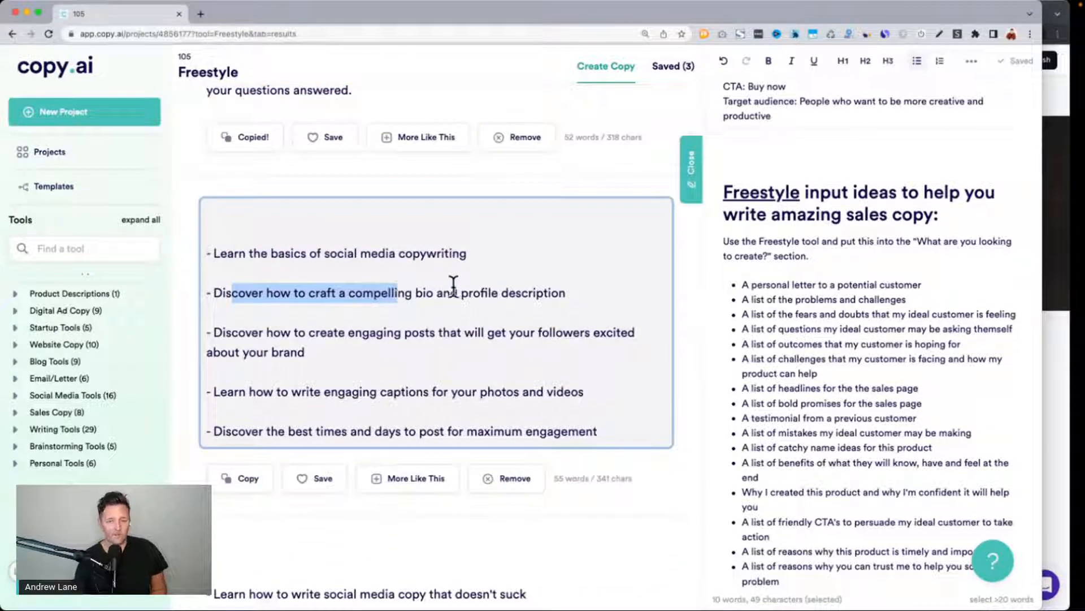
pyautogui.moveTo(222, 333); pyautogui.dragTo(360, 338)
pyautogui.scroll(-1, 360, 339)
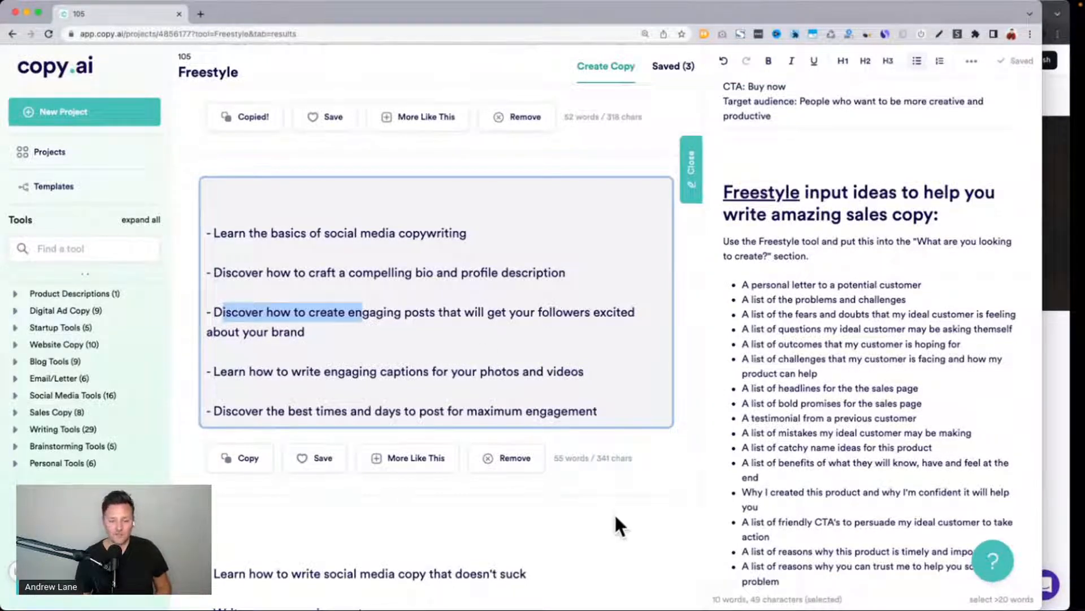
pyautogui.scroll(15, 616, 516)
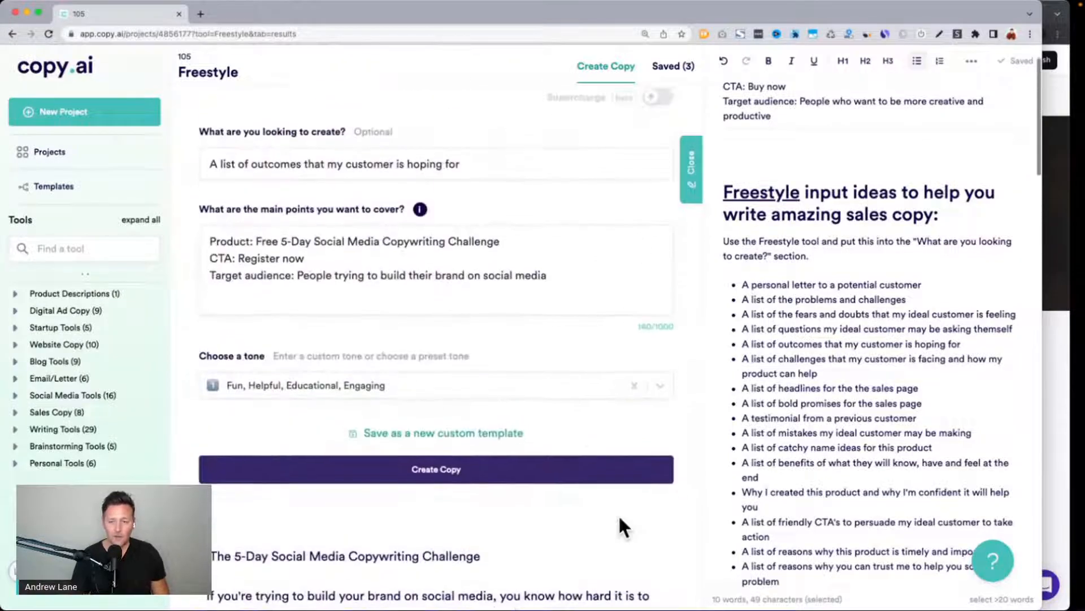
pyautogui.scroll(3, 619, 514)
pyautogui.scroll(6, 867, 424)
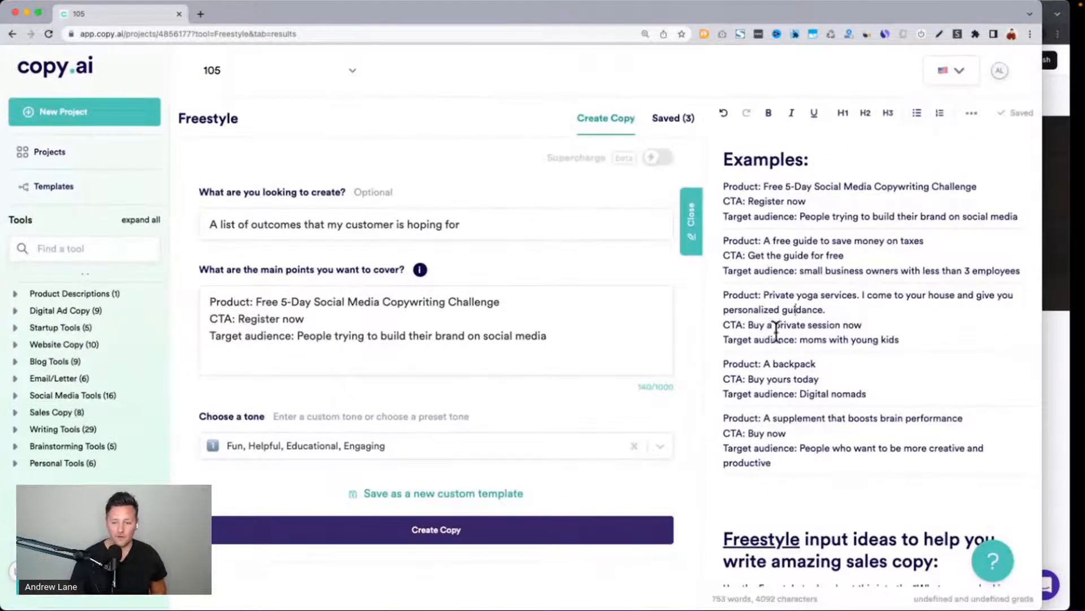
# Replace the main points with the backpack example (CTA: Buy yours today, audience: Digital nomads) from the notes and generate customer-outcome copy.
pyautogui.moveTo(722, 364); pyautogui.dragTo(867, 394)
pyautogui.press('super+c')
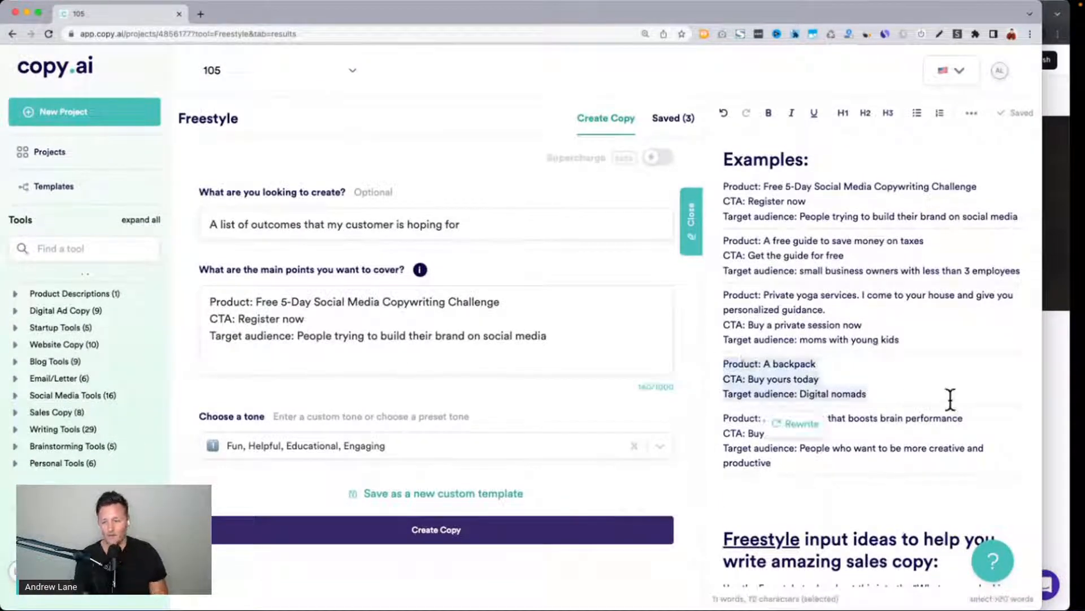
pyautogui.click(545, 335)
pyautogui.press('super+a')
pyautogui.press('super+v')
pyautogui.scroll(-1, 619, 369)
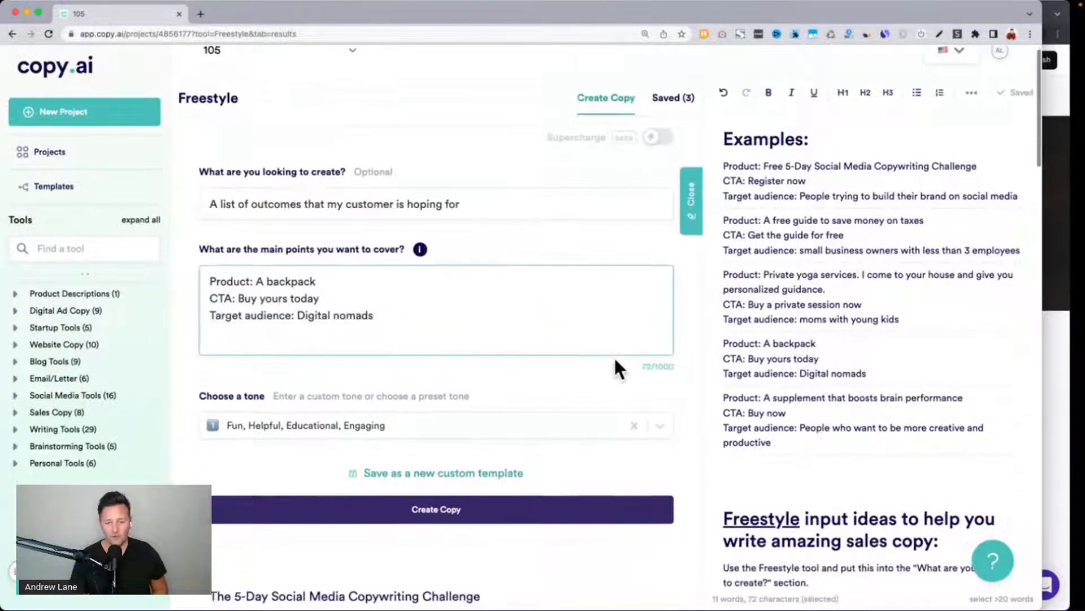
pyautogui.scroll(-2, 615, 369)
pyautogui.click(598, 387)
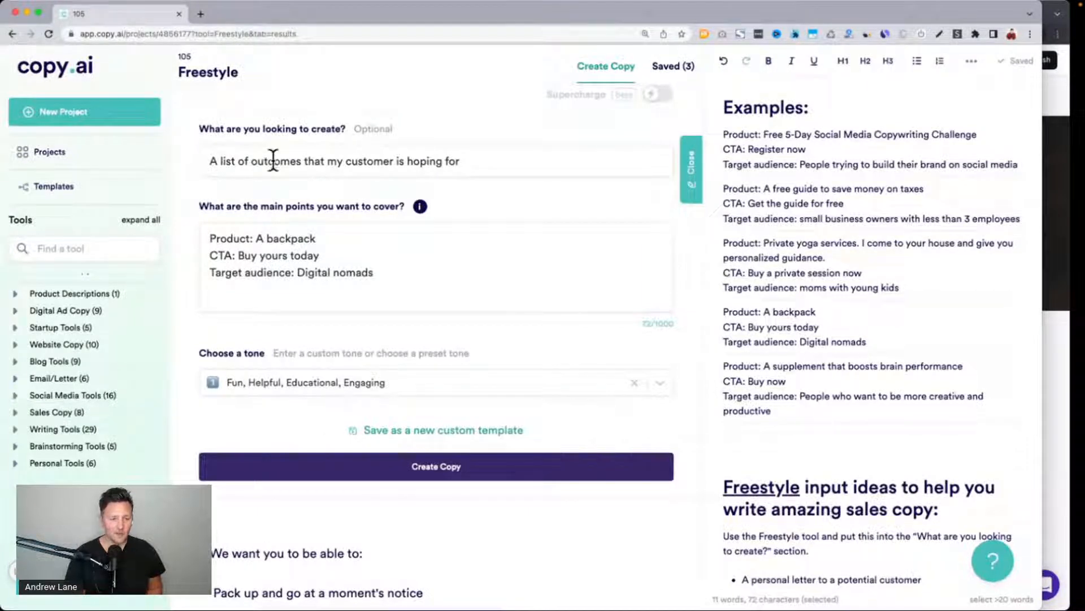
# Read the first two generated backpack outcome lists line by line, checking how each outcome fits digital nomads.
pyautogui.scroll(-6, 600, 200)
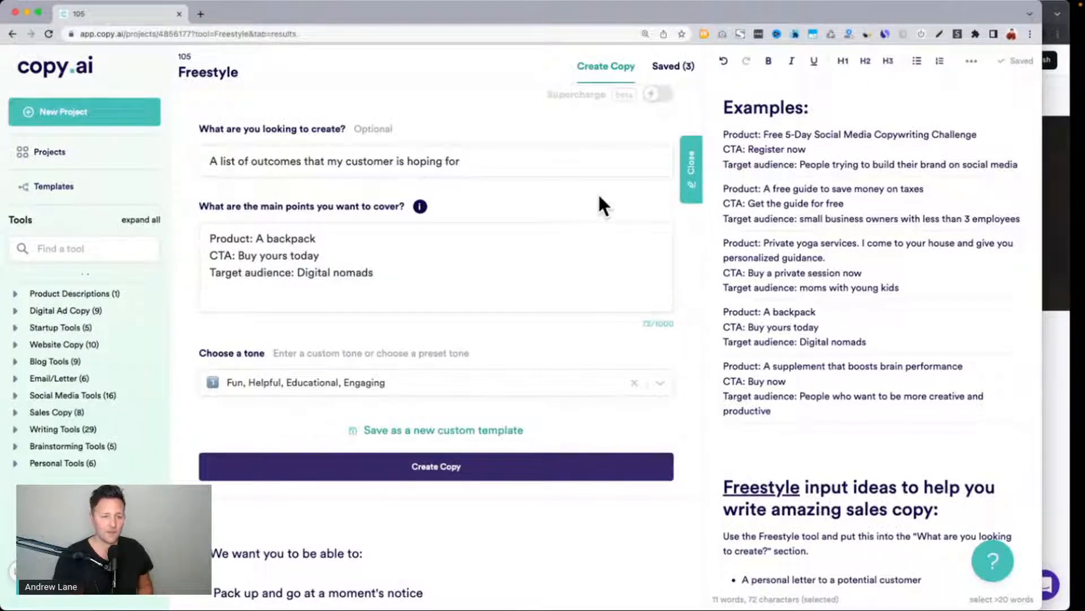
pyautogui.scroll(-2, 601, 204)
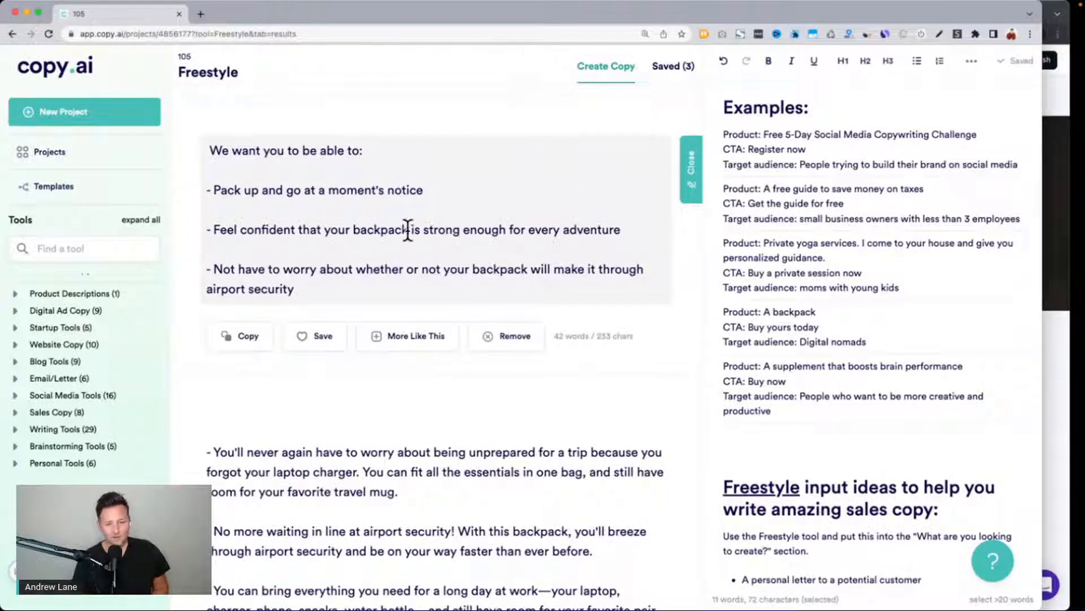
pyautogui.moveTo(409, 230); pyautogui.dragTo(610, 235)
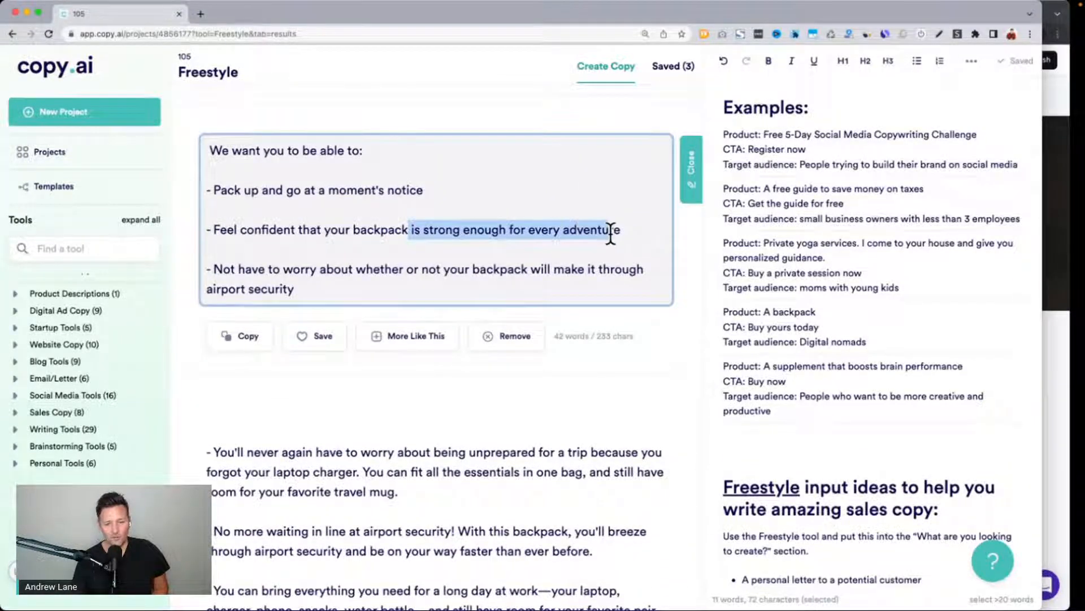
pyautogui.click(399, 230)
pyautogui.moveTo(352, 231); pyautogui.dragTo(630, 222)
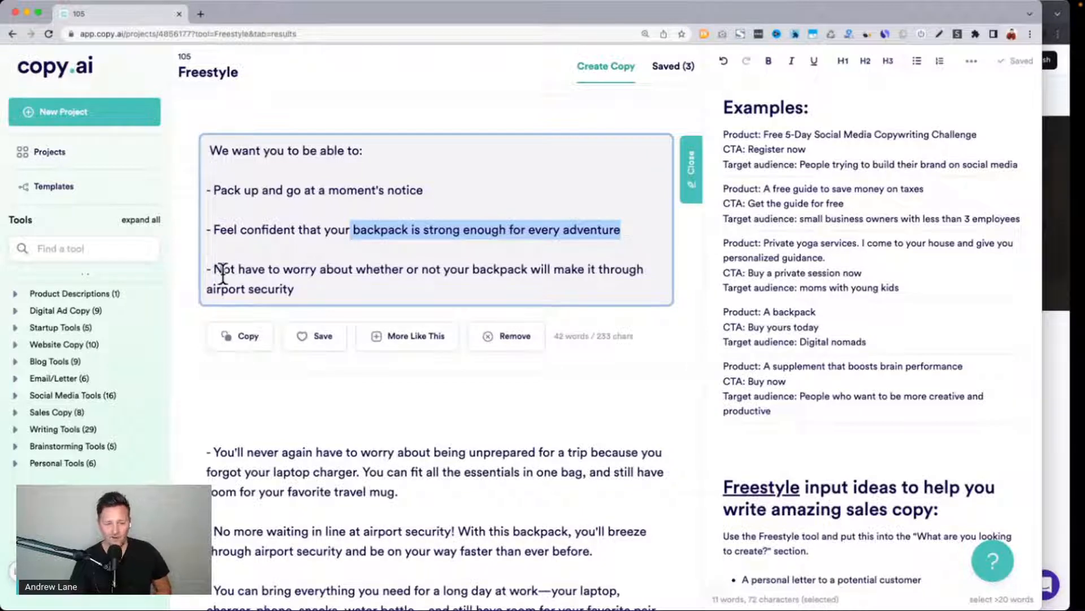
pyautogui.moveTo(281, 270); pyautogui.dragTo(372, 289)
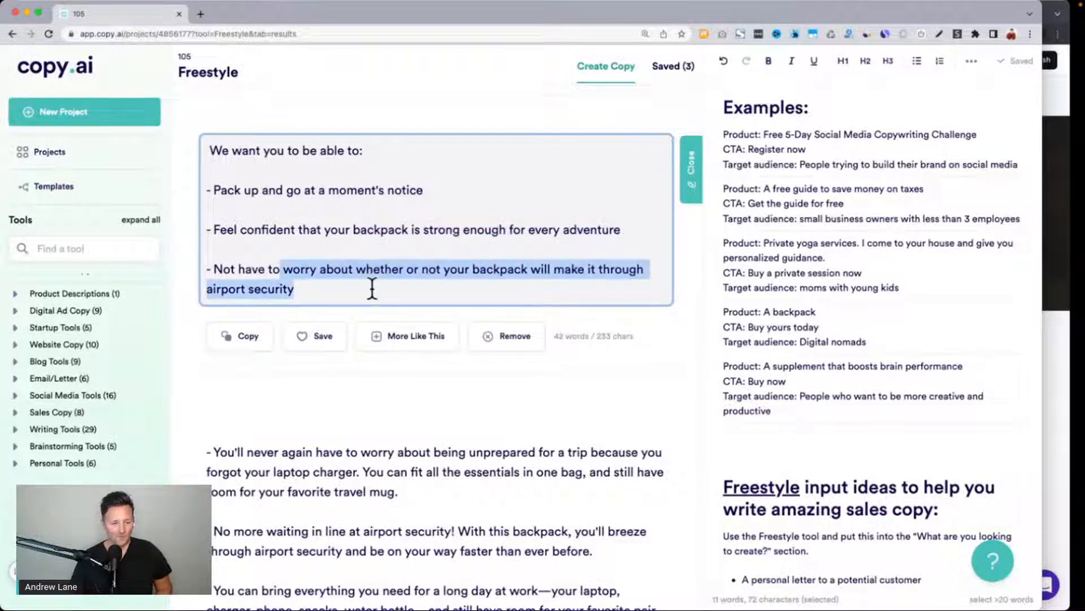
pyautogui.scroll(-5, 372, 289)
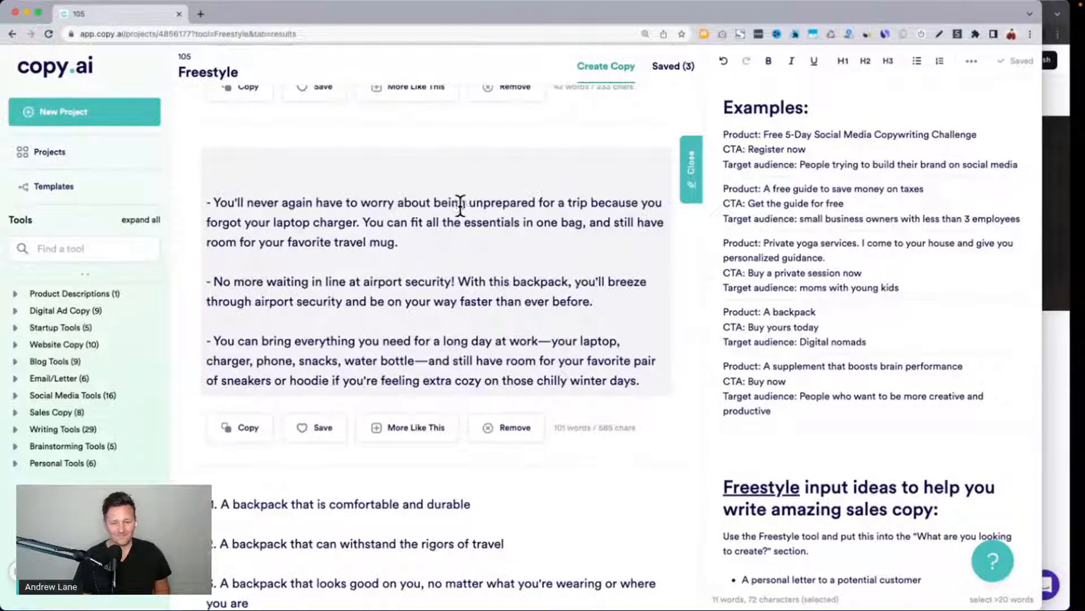
pyautogui.moveTo(436, 203); pyautogui.dragTo(363, 220)
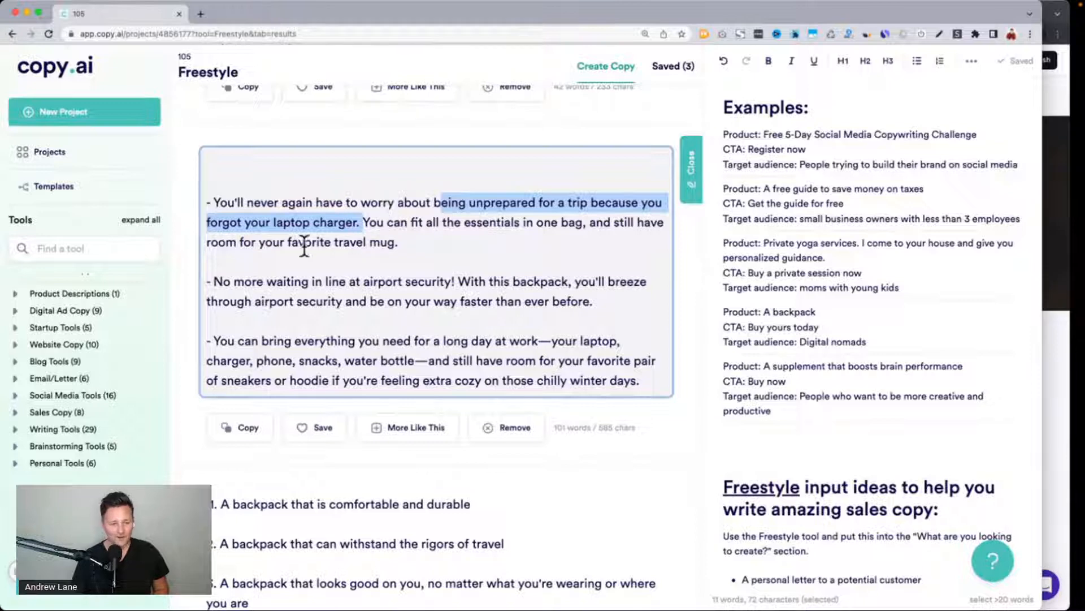
pyautogui.moveTo(224, 282); pyautogui.dragTo(567, 305)
pyautogui.scroll(-2, 474, 295)
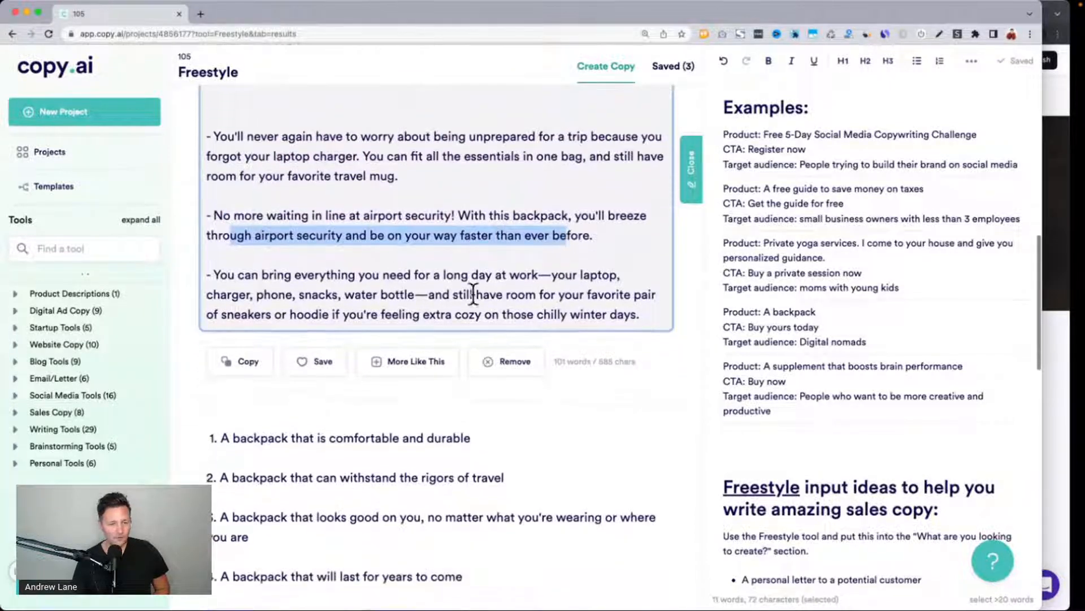
pyautogui.moveTo(215, 274); pyautogui.dragTo(467, 270)
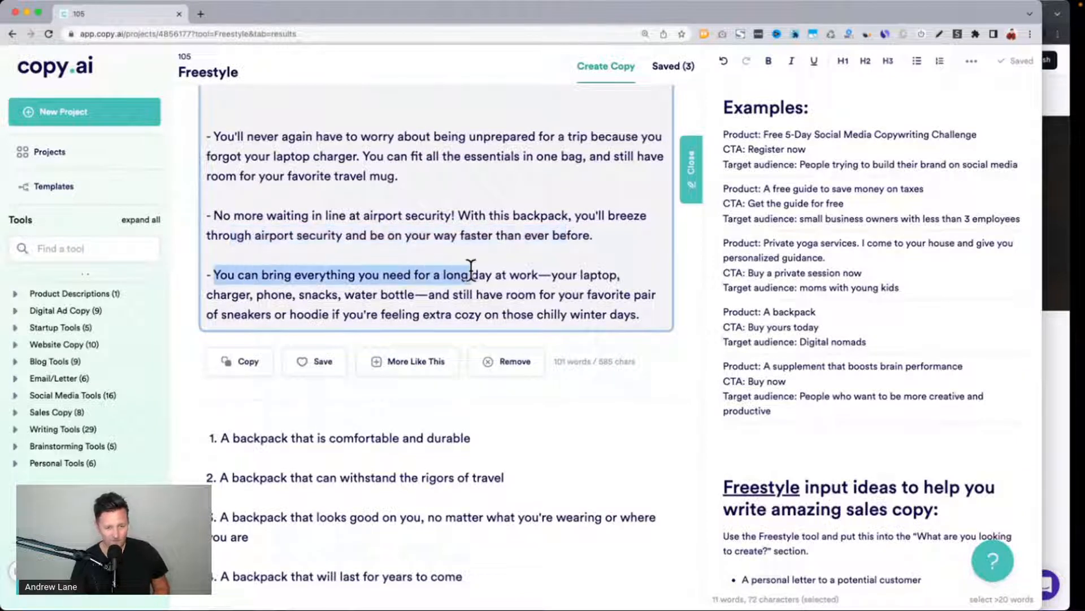
# Read the third and fourth generated backpack outcome lists, going through each numbered item.
pyautogui.scroll(-2, 473, 281)
pyautogui.scroll(-2, 473, 276)
pyautogui.scroll(-1, 471, 271)
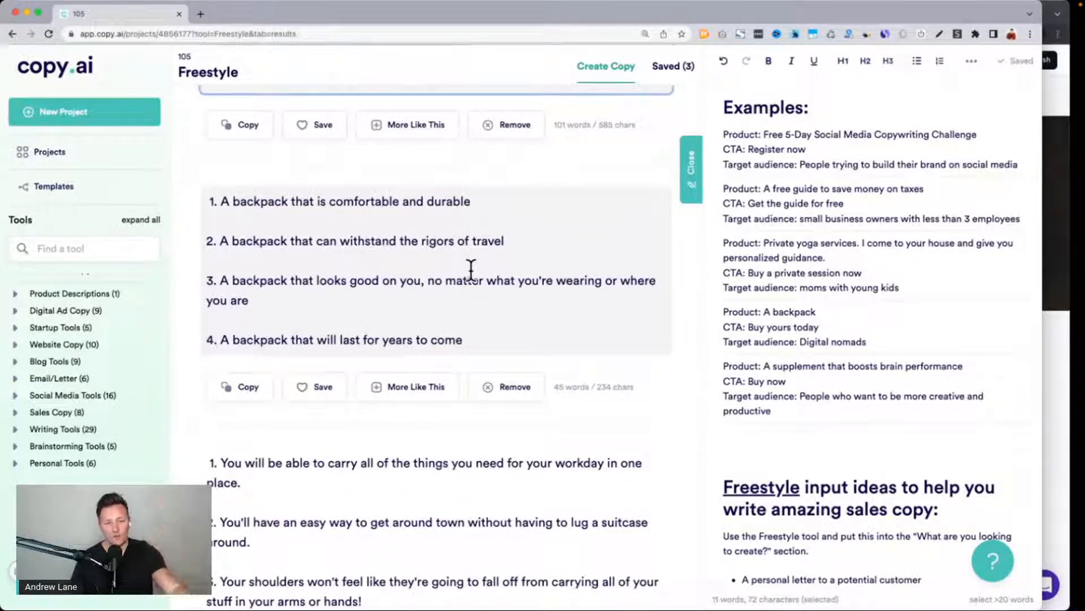
pyautogui.moveTo(219, 203); pyautogui.dragTo(397, 205)
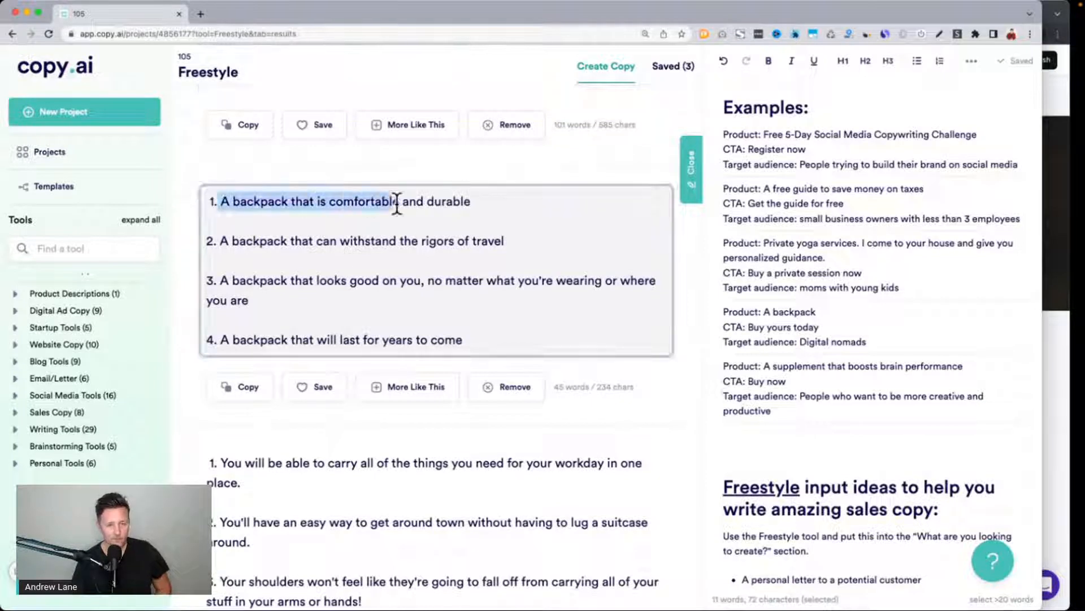
pyautogui.moveTo(223, 244); pyautogui.dragTo(582, 255)
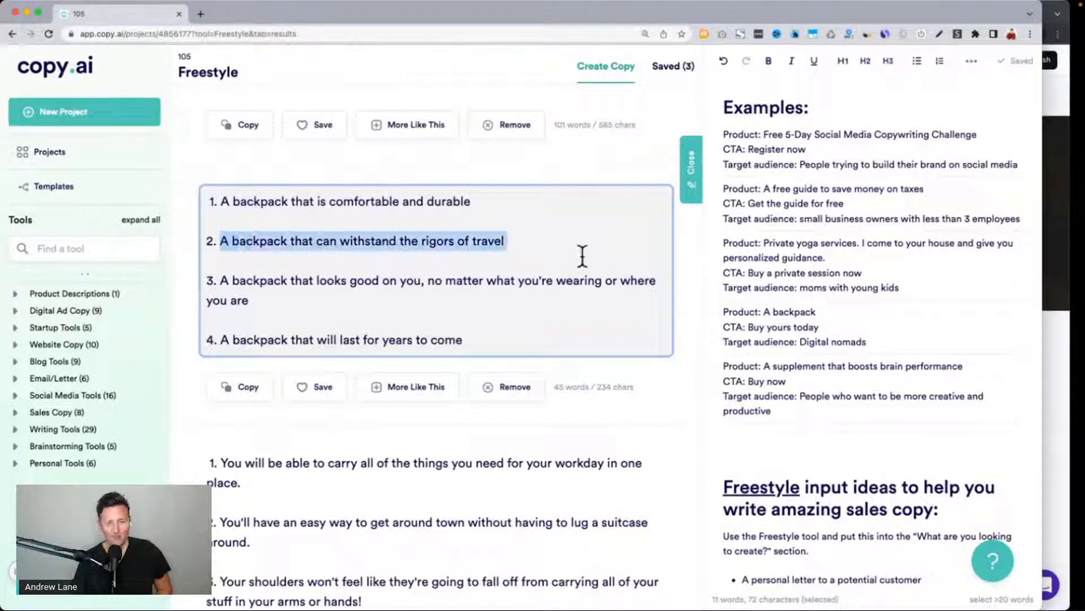
pyautogui.moveTo(230, 281); pyautogui.dragTo(439, 274)
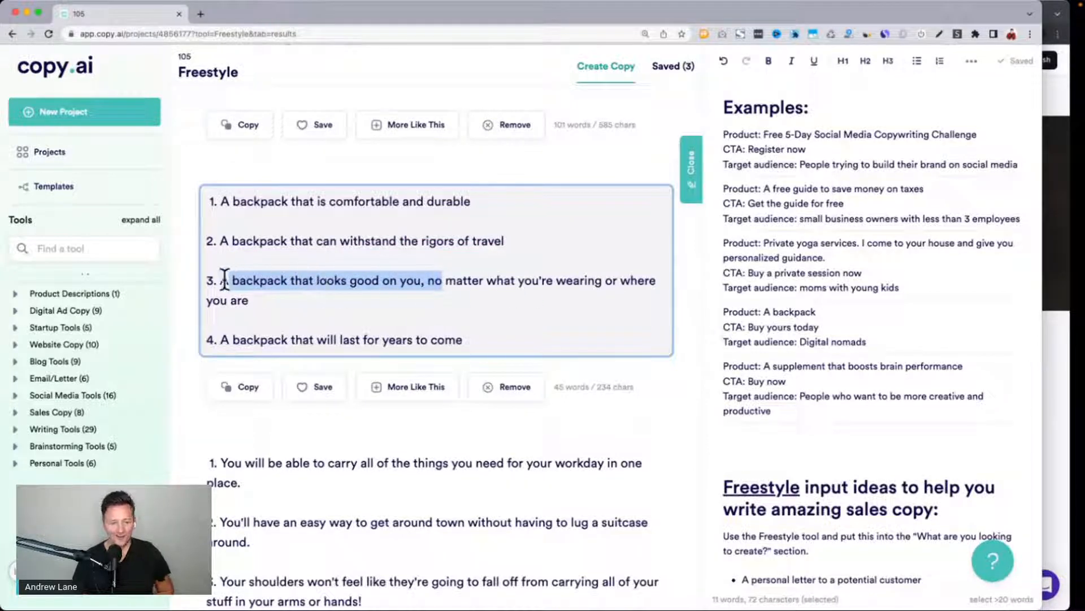
pyautogui.moveTo(225, 279); pyautogui.dragTo(267, 295)
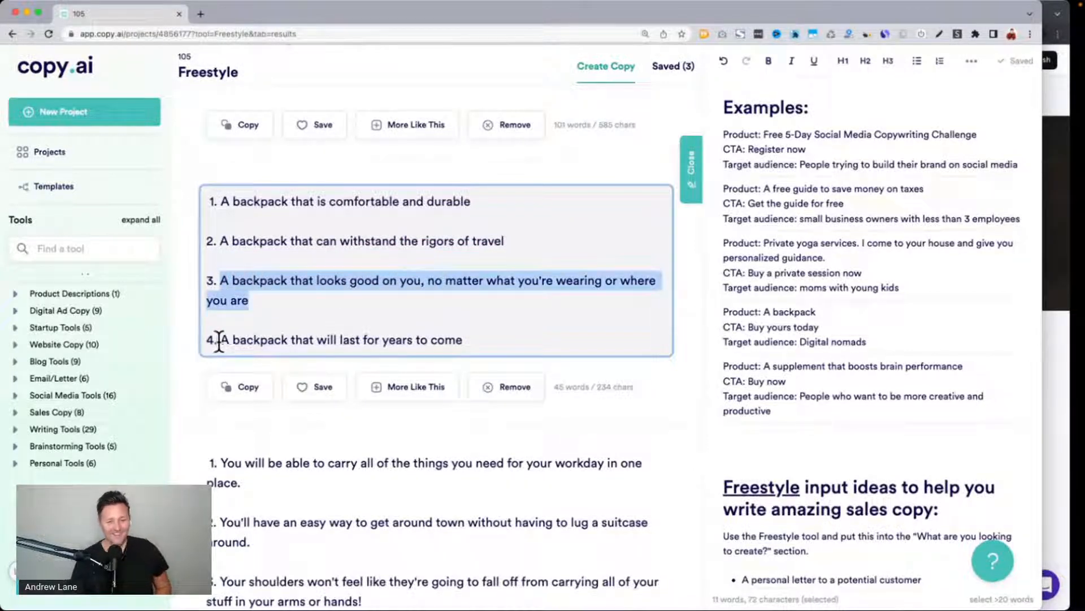
pyautogui.moveTo(219, 339); pyautogui.dragTo(474, 339)
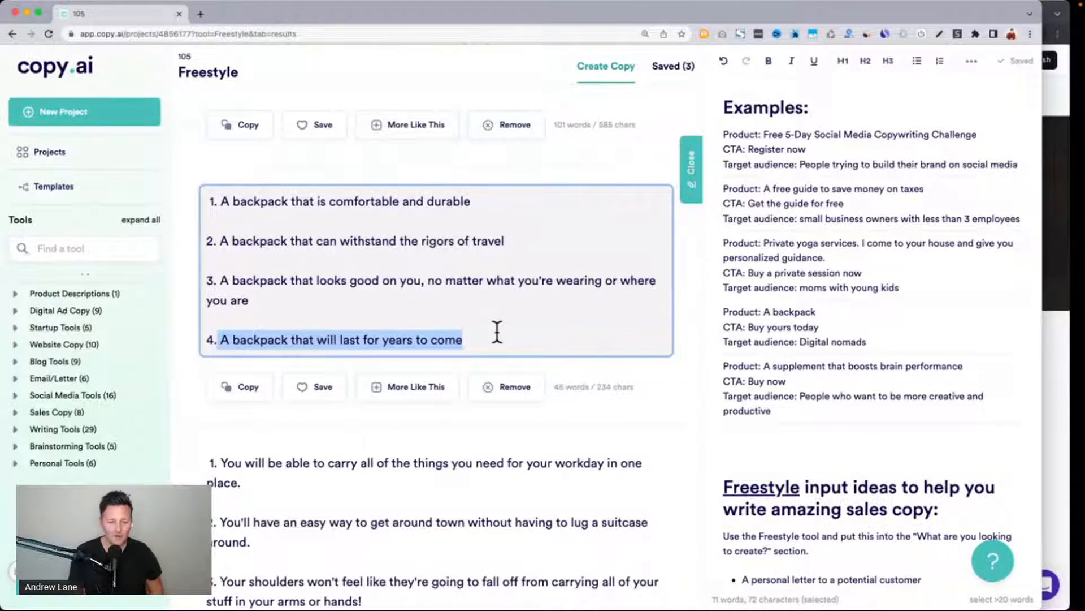
pyautogui.scroll(-5, 496, 331)
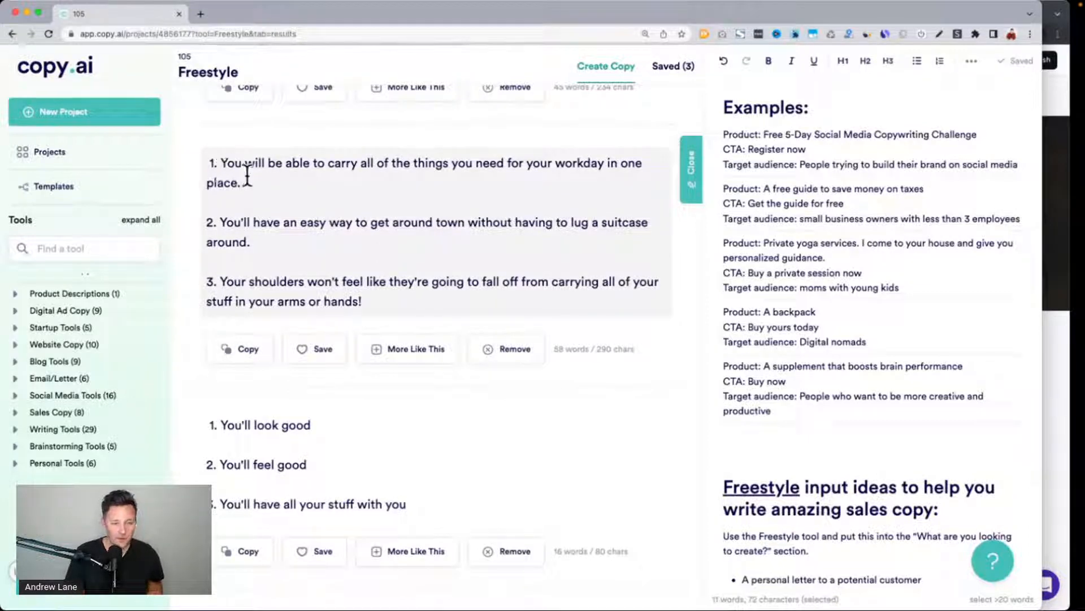
pyautogui.moveTo(221, 164); pyautogui.dragTo(405, 176)
pyautogui.moveTo(225, 225); pyautogui.dragTo(339, 253)
pyautogui.scroll(-1, 340, 252)
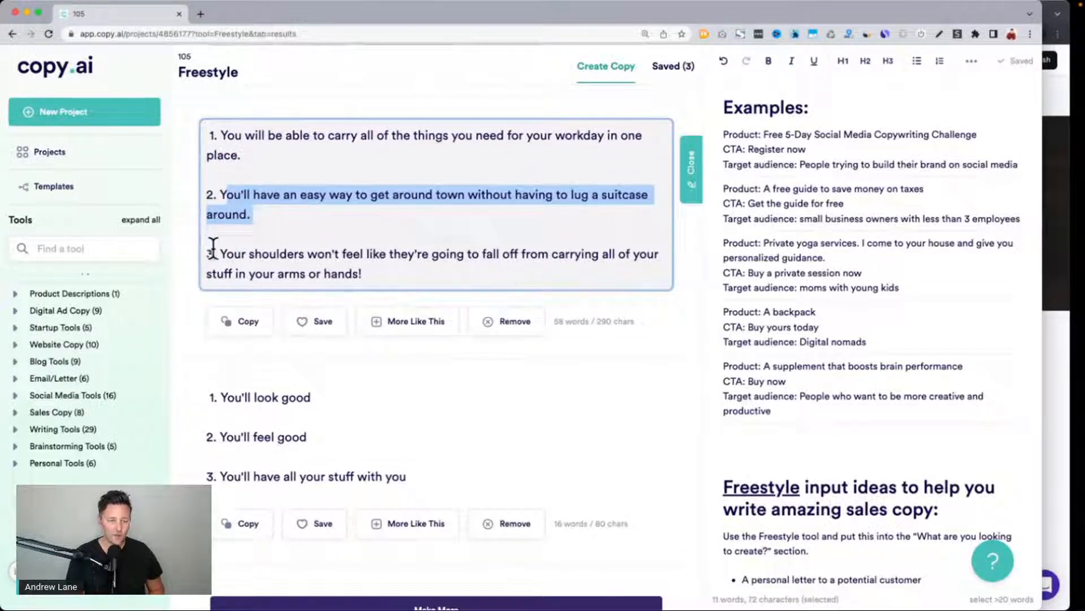
pyautogui.moveTo(220, 249); pyautogui.dragTo(547, 244)
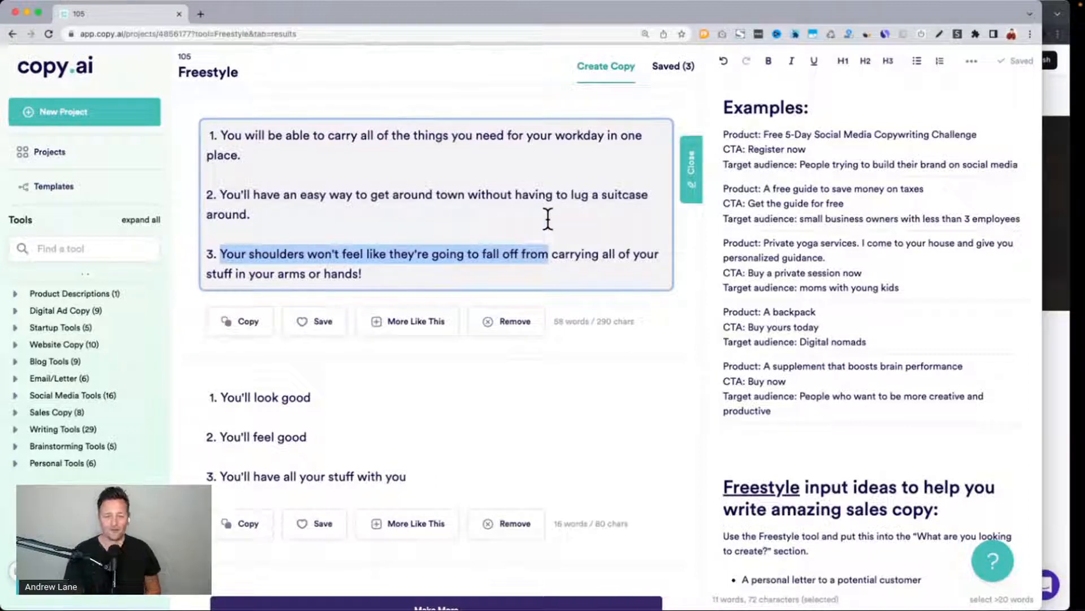
# Replace the main points with the private yoga services example (CTA: Buy a private session now, audience: moms with young kids) and generate new outcomes.
pyautogui.scroll(10, 547, 219)
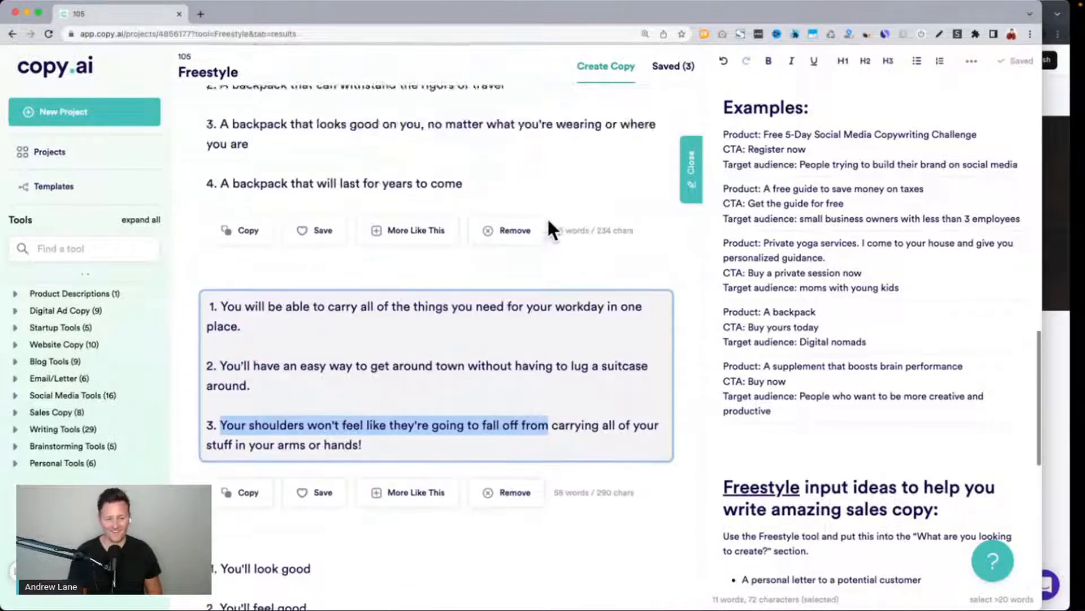
pyautogui.scroll(5, 547, 220)
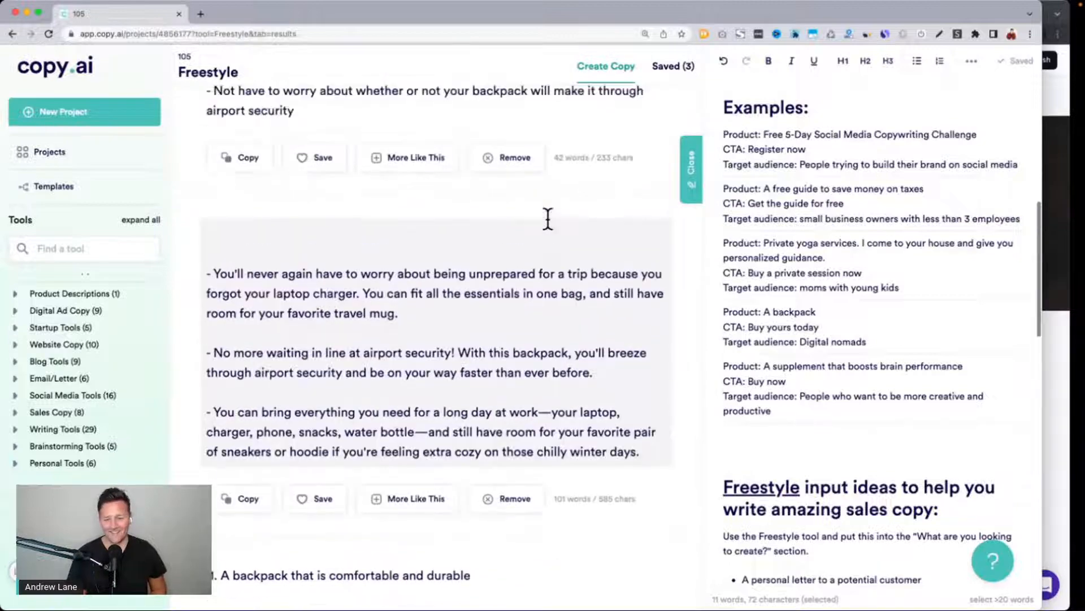
pyautogui.moveTo(724, 294); pyautogui.dragTo(946, 335)
pyautogui.hotkey('ctrl', 'c')
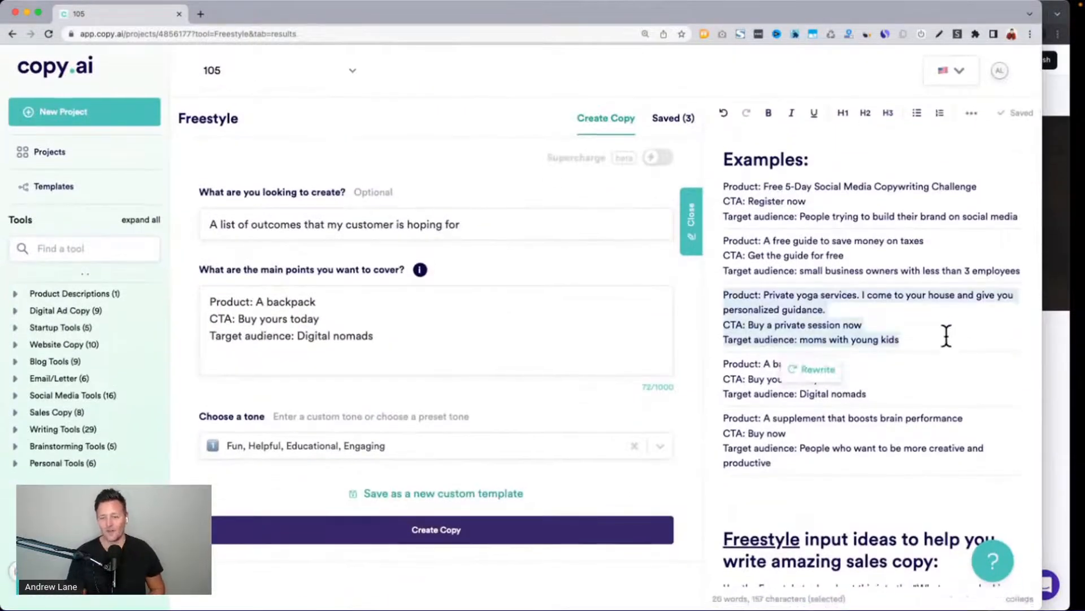
pyautogui.click(520, 338)
pyautogui.hotkey('ctrl', 'a')
pyautogui.hotkey('ctrl', 'v')
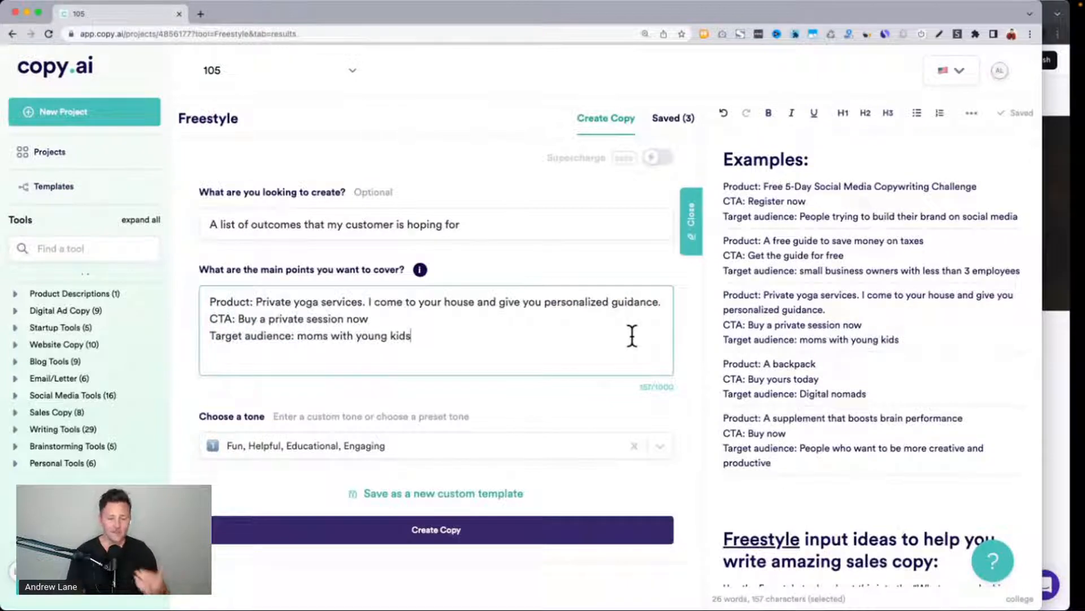
pyautogui.scroll(-3, 609, 232)
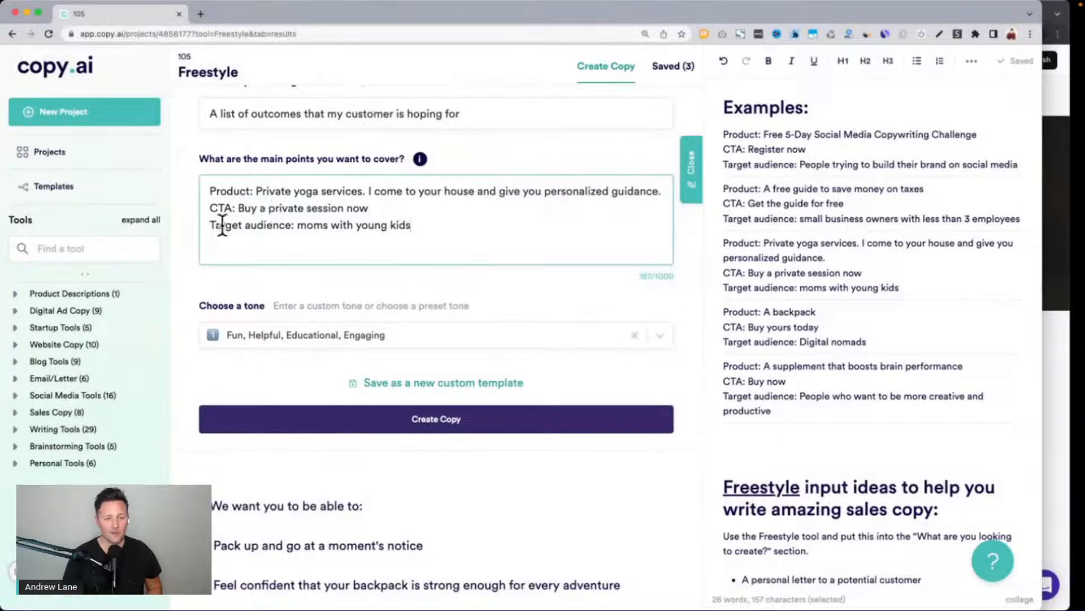
pyautogui.moveTo(210, 225); pyautogui.dragTo(413, 218)
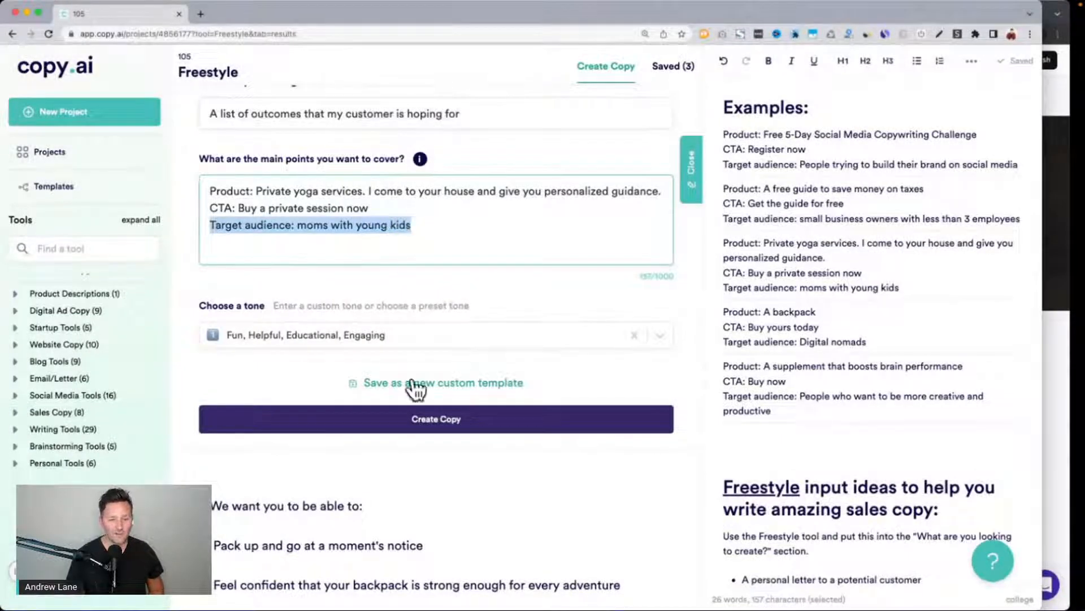
pyautogui.click(425, 426)
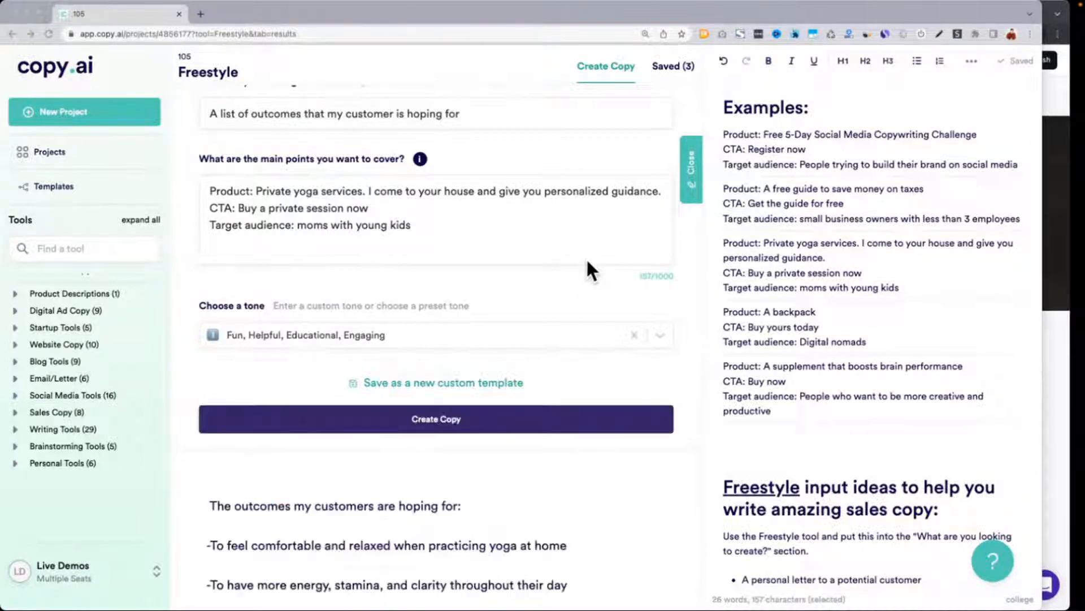
# Review the private yoga product description and the target audience of moms with young kids in the main points.
pyautogui.scroll(-5, 586, 261)
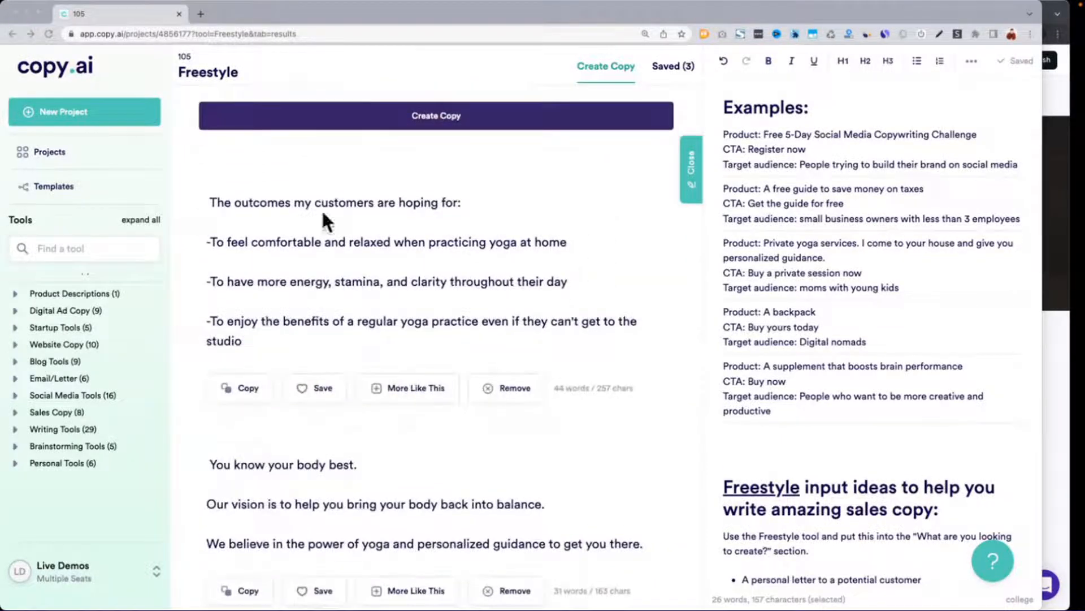
pyautogui.scroll(3, 243, 208)
pyautogui.scroll(2, 245, 207)
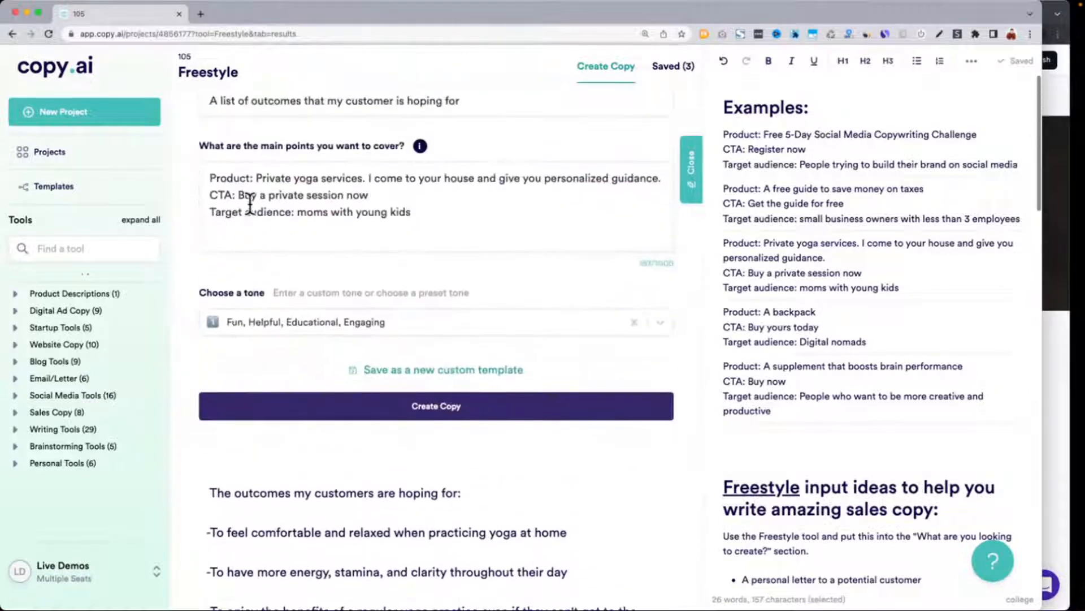
pyautogui.moveTo(258, 177); pyautogui.dragTo(652, 177)
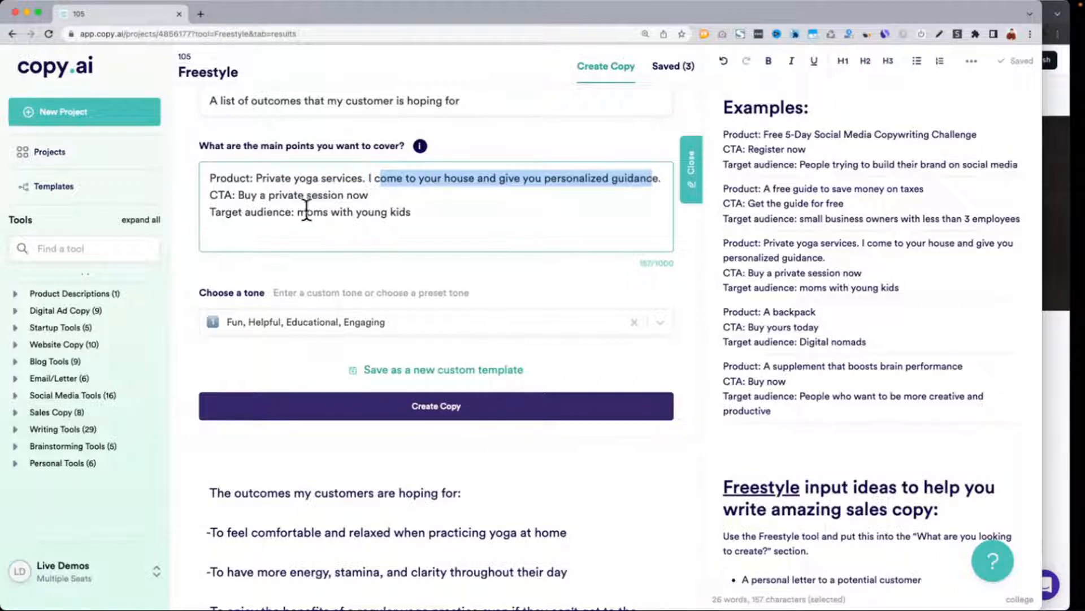
pyautogui.moveTo(298, 211); pyautogui.dragTo(418, 215)
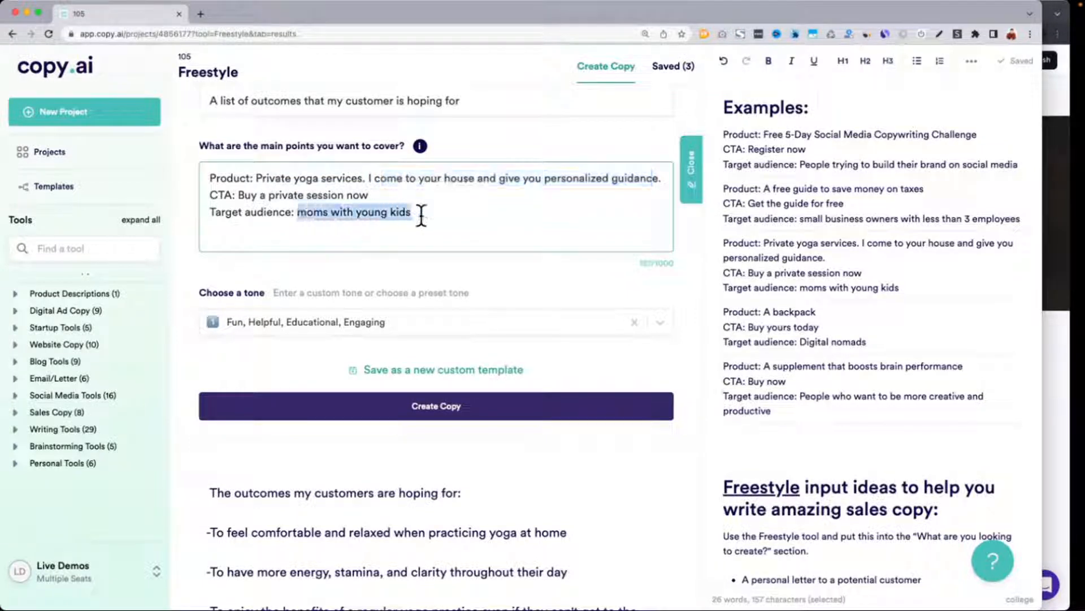
# Read the first two generated yoga results for moms line by line, checking how each outcome suits the audience.
pyautogui.scroll(-5, 419, 214)
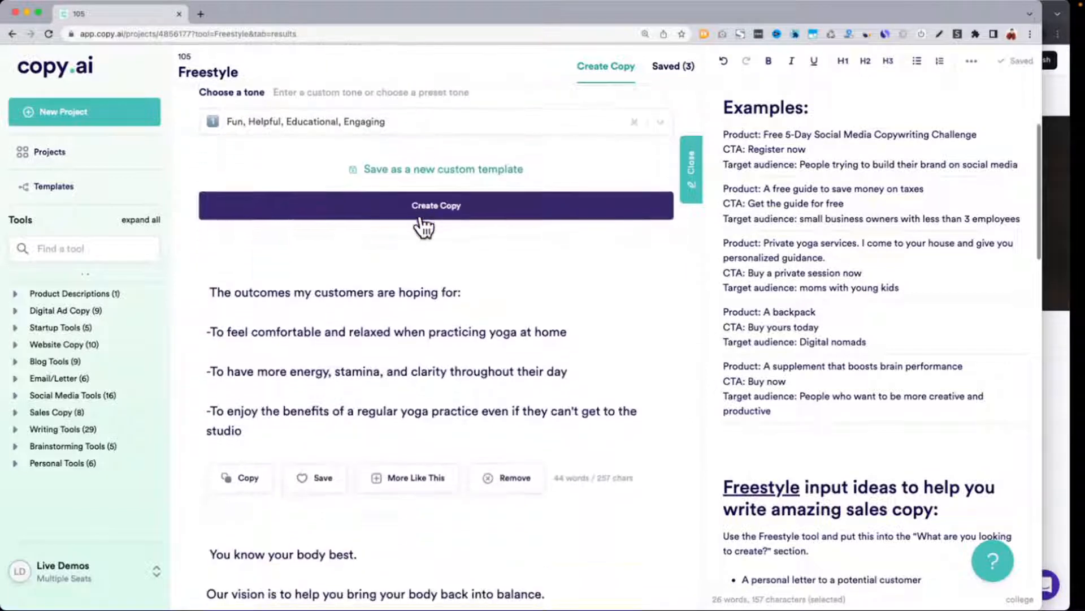
pyautogui.scroll(-3, 423, 226)
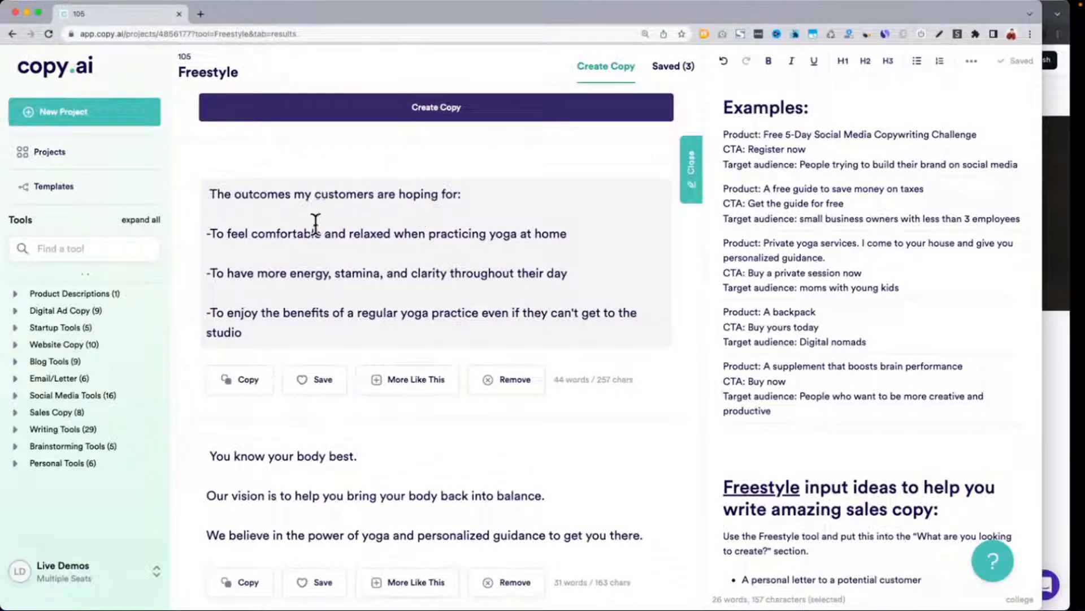
pyautogui.moveTo(316, 222); pyautogui.dragTo(618, 238)
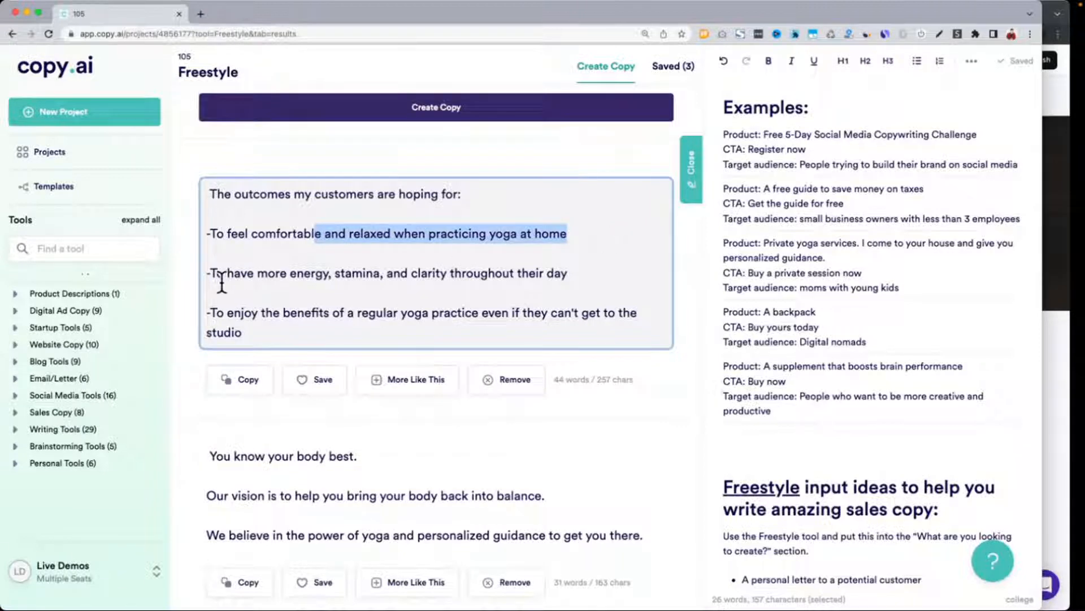
pyautogui.moveTo(225, 273); pyautogui.dragTo(576, 273)
pyautogui.moveTo(220, 314); pyautogui.dragTo(481, 326)
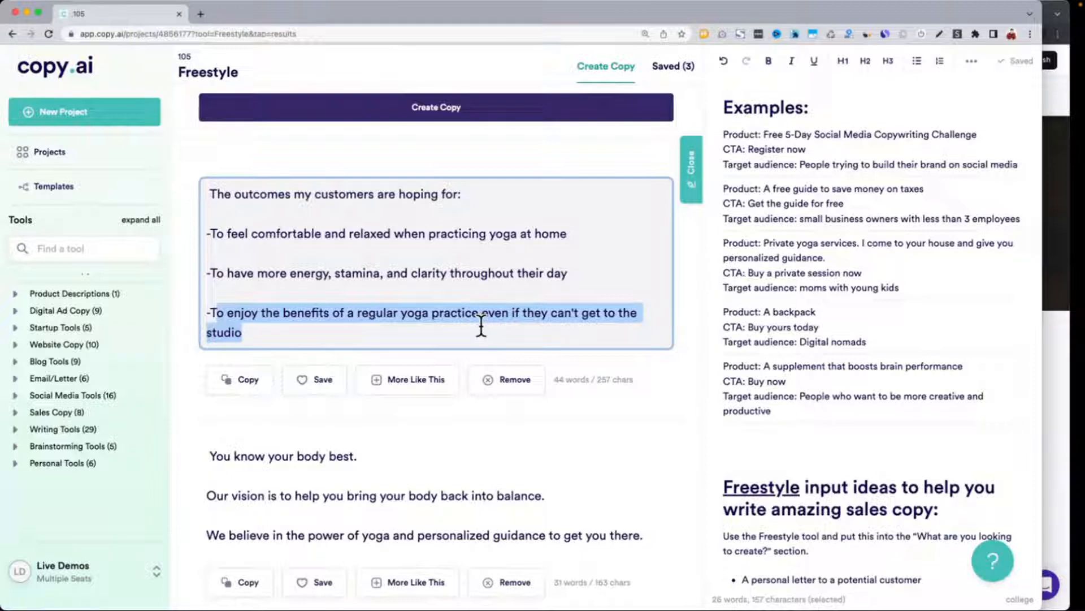
pyautogui.scroll(-3, 481, 326)
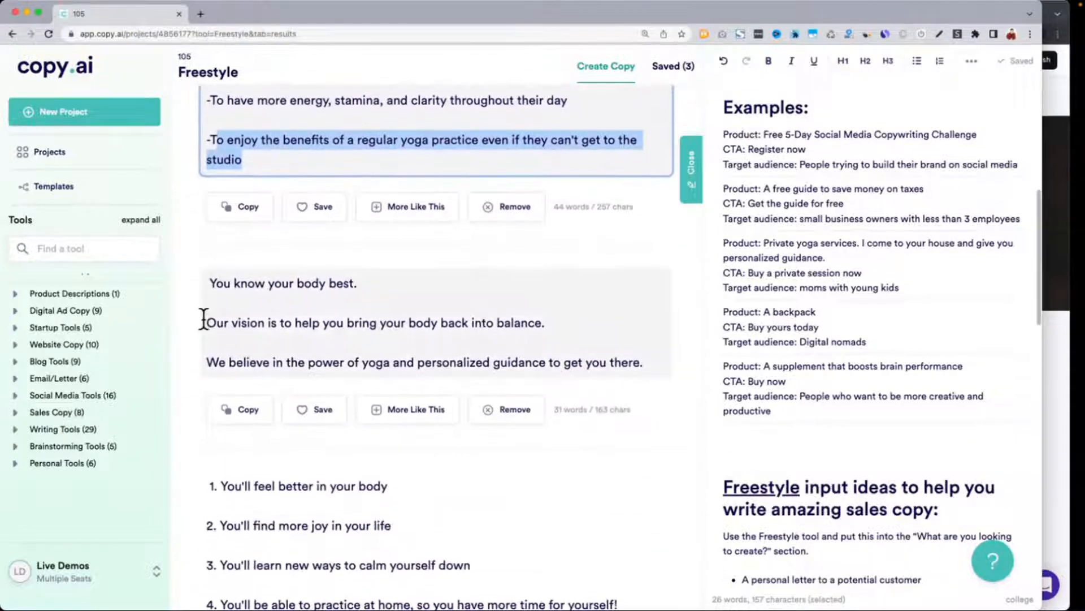
pyautogui.moveTo(204, 322); pyautogui.dragTo(562, 323)
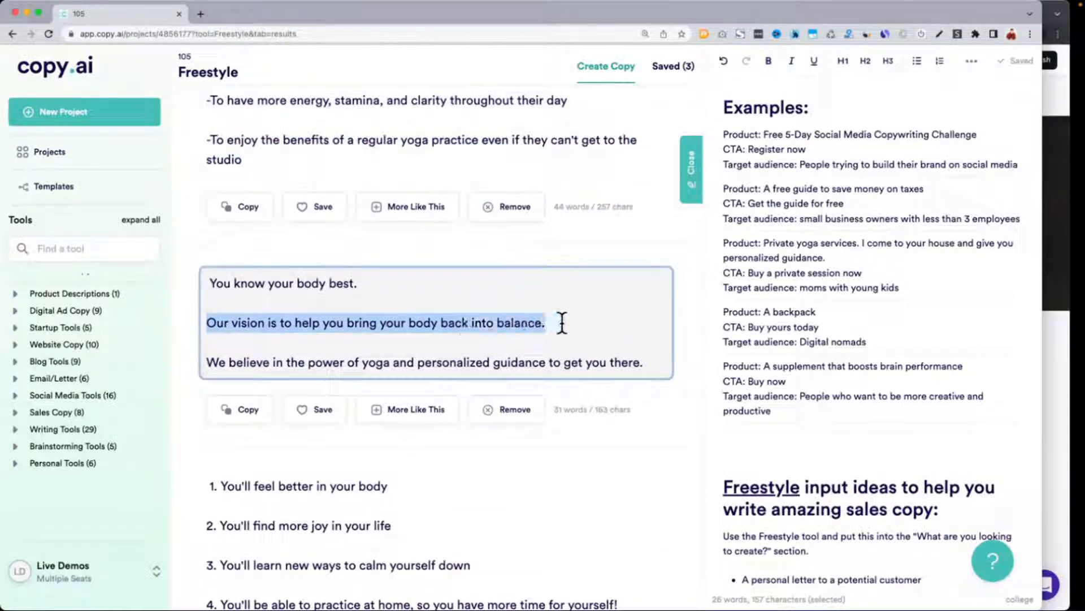
pyautogui.moveTo(263, 361); pyautogui.dragTo(654, 366)
pyautogui.moveTo(212, 283); pyautogui.dragTo(654, 361)
pyautogui.scroll(-1, 655, 370)
pyautogui.scroll(-5, 654, 367)
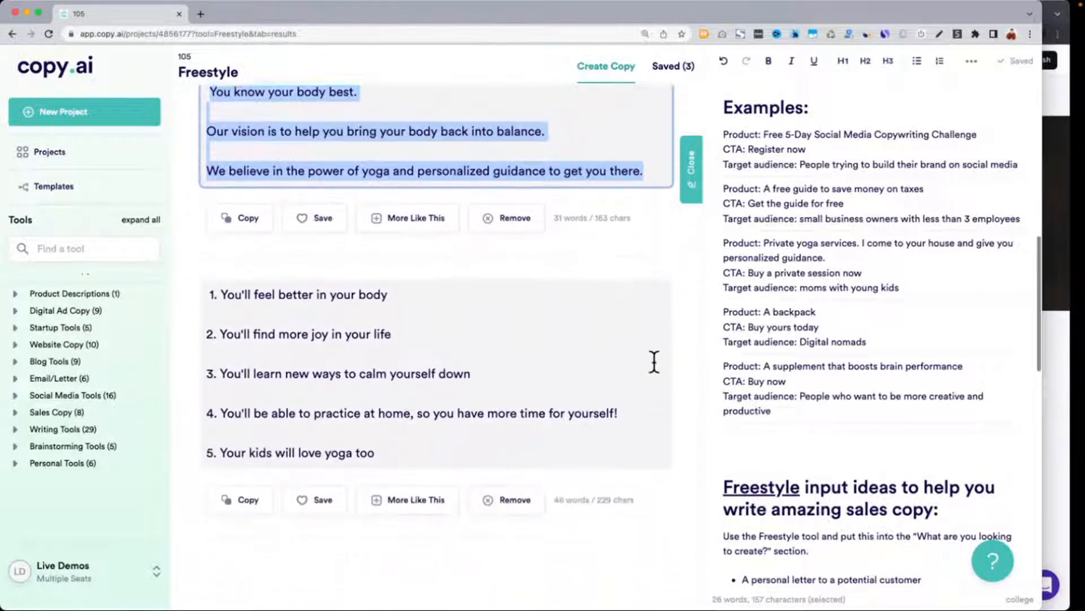
# Read the third and fourth generated yoga outcome lists for moms, going through the numbered items.
pyautogui.scroll(-1, 655, 365)
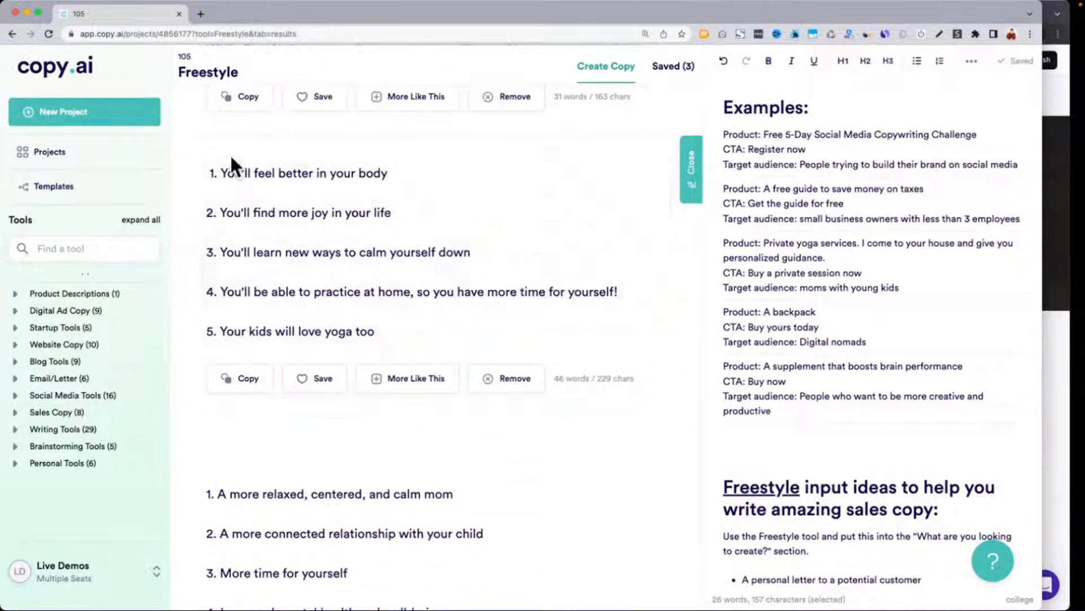
pyautogui.moveTo(220, 172); pyautogui.dragTo(393, 213)
pyautogui.moveTo(231, 252); pyautogui.dragTo(529, 235)
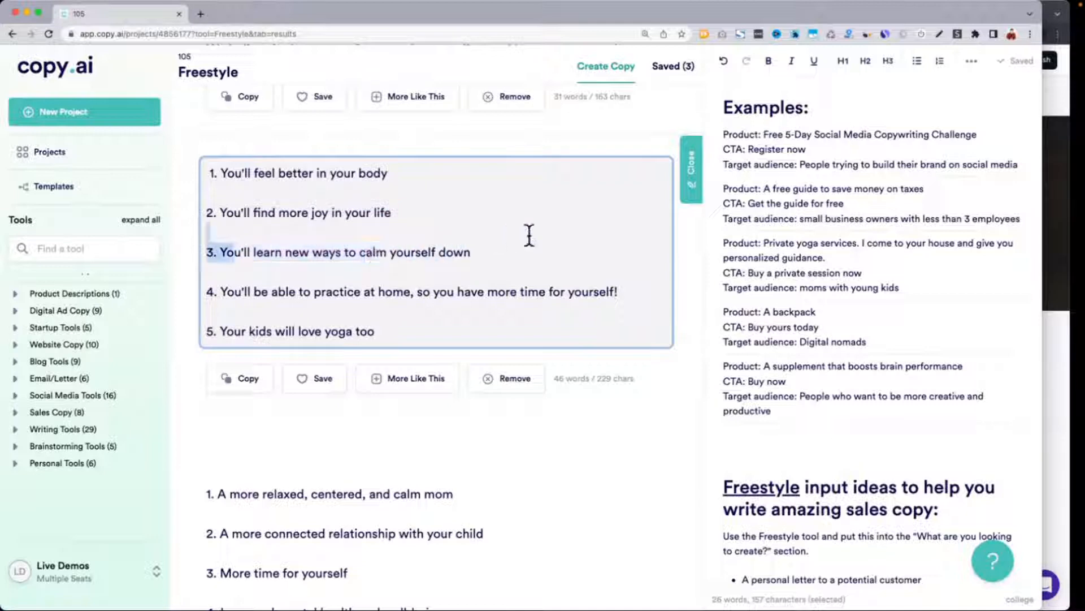
pyautogui.moveTo(238, 291); pyautogui.dragTo(429, 313)
pyautogui.scroll(-5, 429, 312)
pyautogui.scroll(-2, 429, 312)
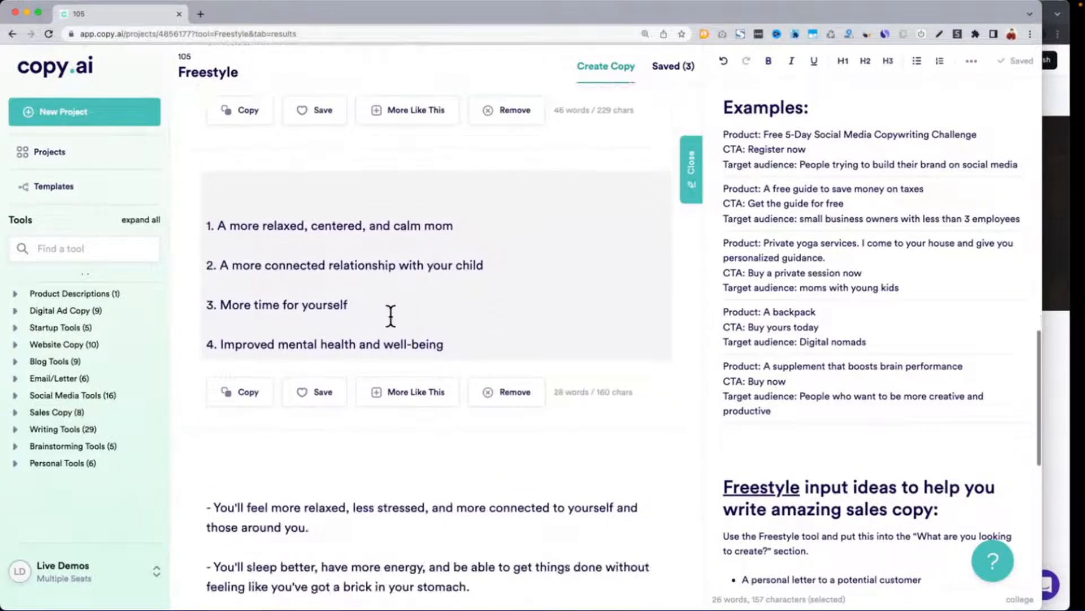
pyautogui.moveTo(219, 226); pyautogui.dragTo(460, 225)
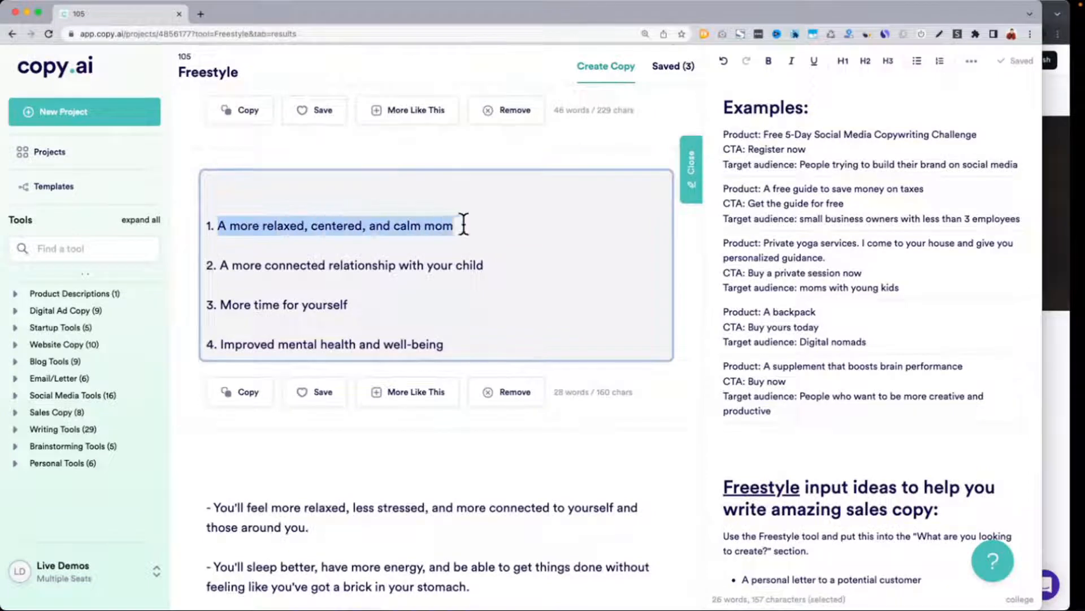
pyautogui.moveTo(243, 266); pyautogui.dragTo(483, 267)
pyautogui.moveTo(233, 305); pyautogui.dragTo(339, 305)
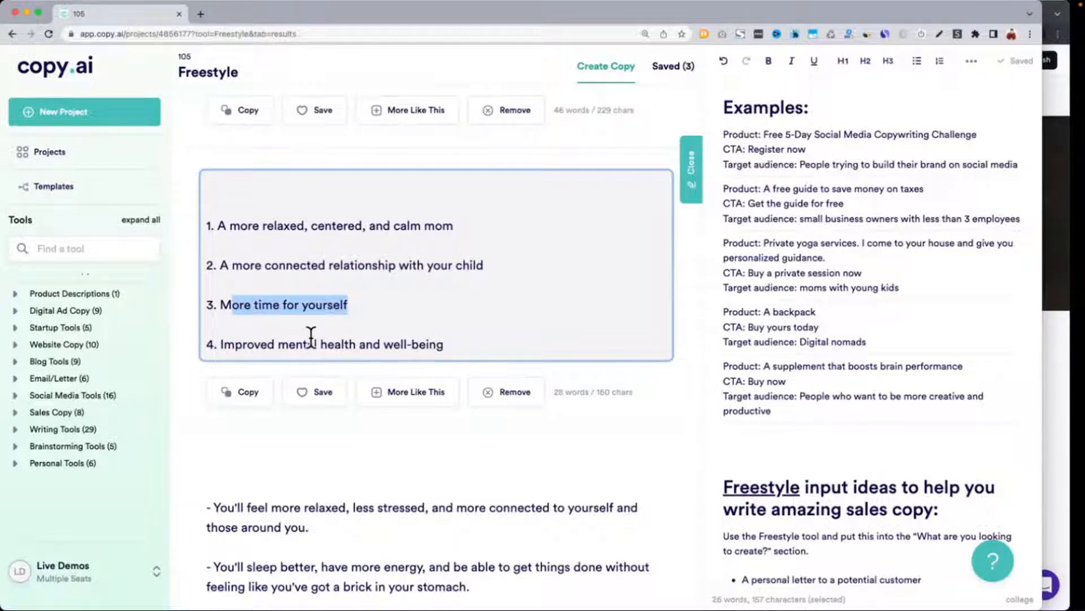
# Change the yoga example's target audience to "busy executives" and generate new customer outcomes.
pyautogui.scroll(15, 311, 338)
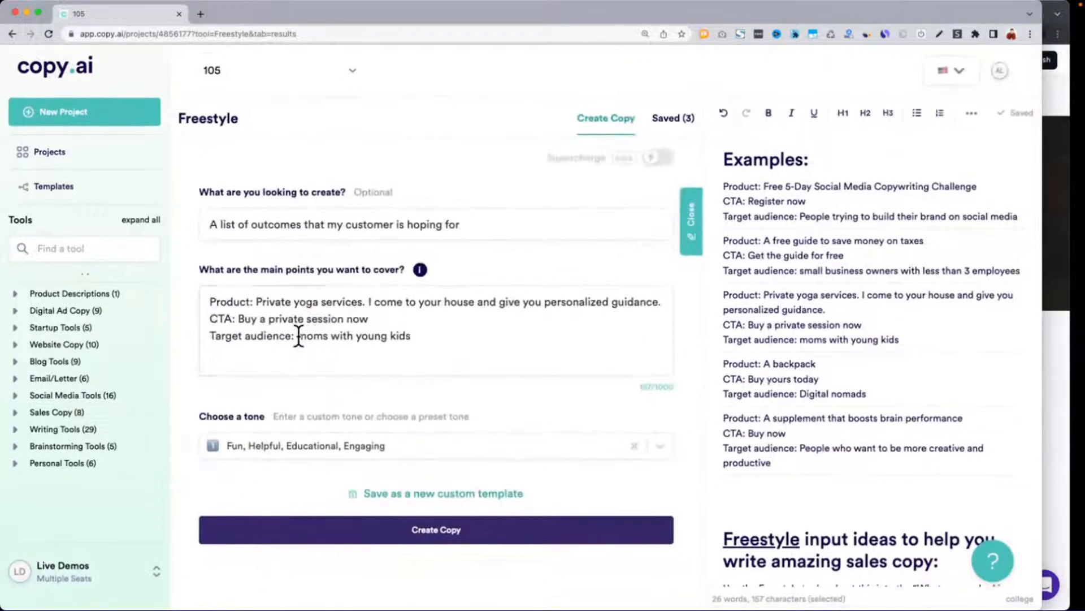
pyautogui.click(299, 335)
pyautogui.hotkey('shift', 'End')
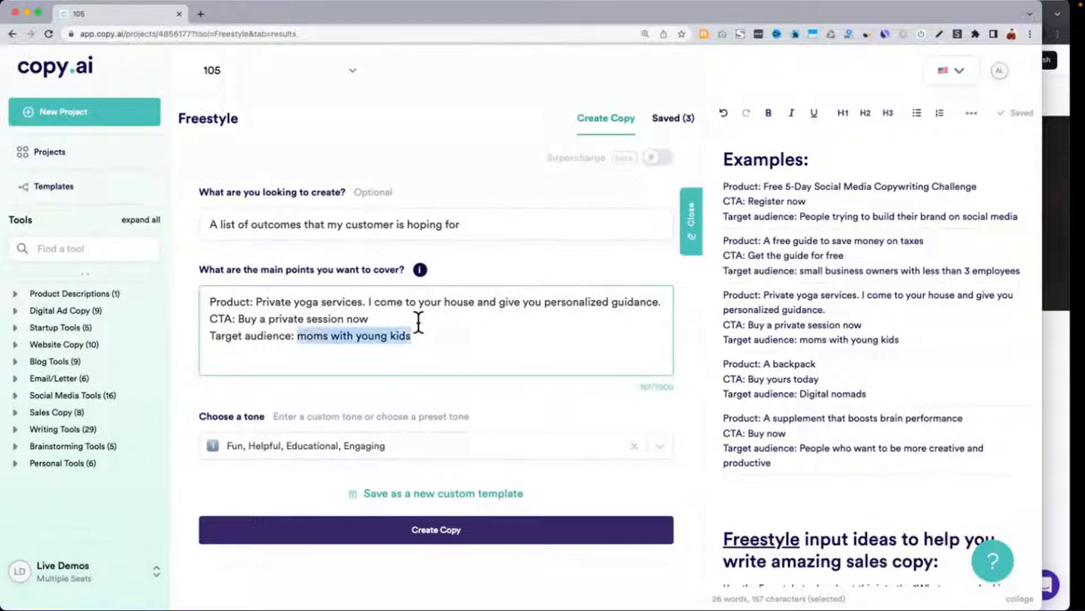
pyautogui.write('busy')
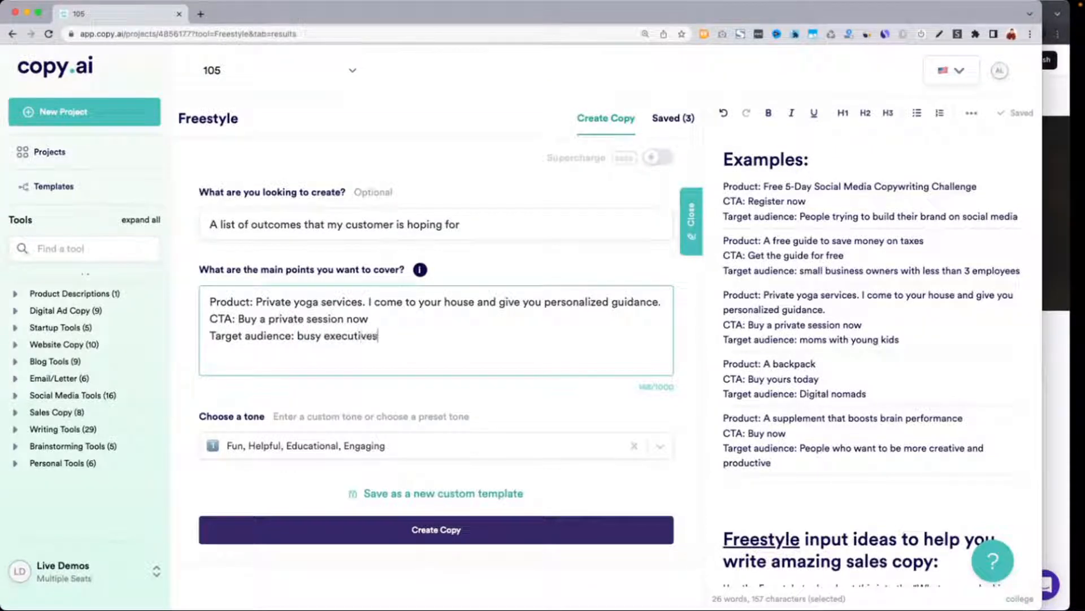
pyautogui.click(394, 530)
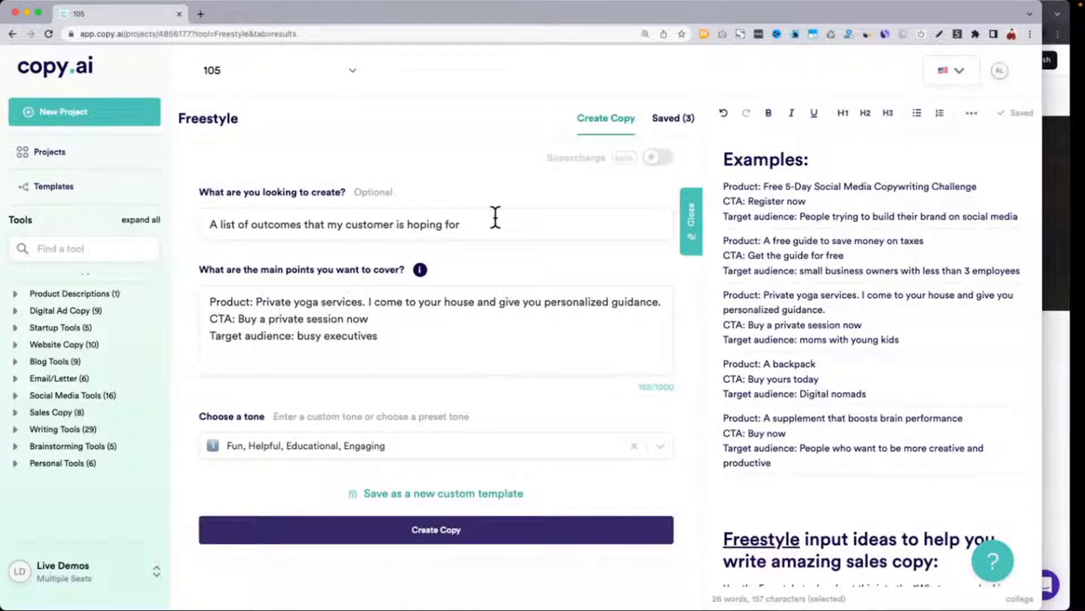
# Read the first two generated yoga results for busy executives, focusing on the benefits at work, at home and with friends.
pyautogui.scroll(-4, 495, 216)
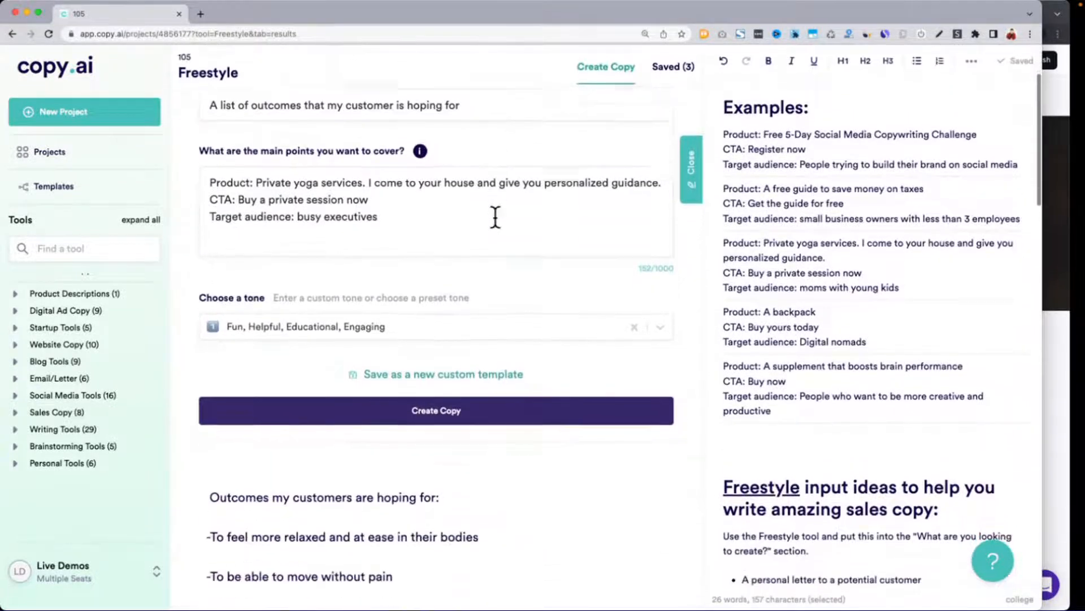
pyautogui.scroll(-5, 494, 214)
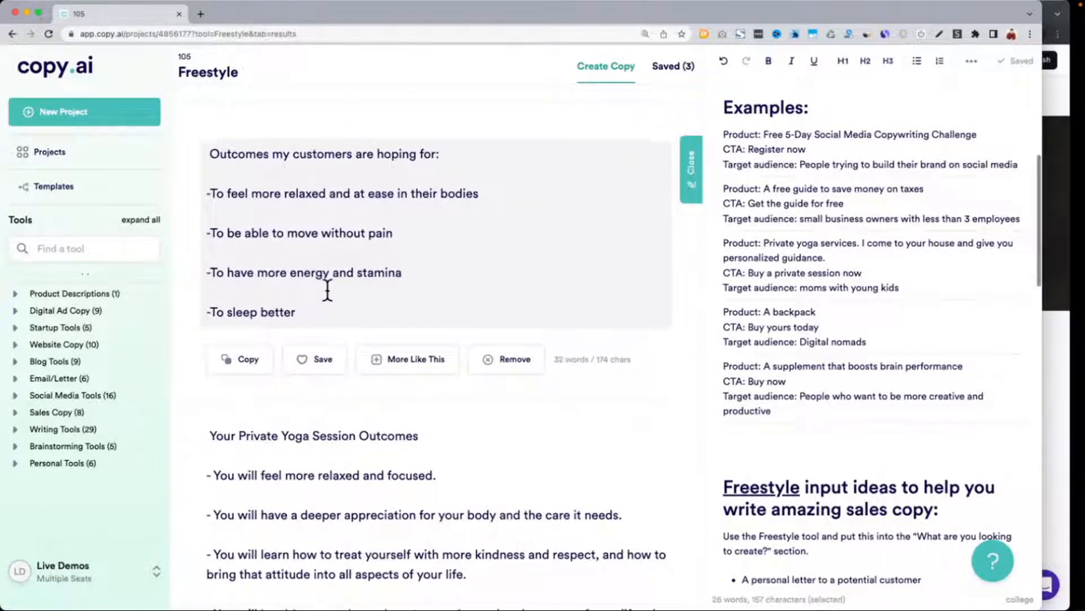
pyautogui.scroll(-1, 320, 290)
pyautogui.moveTo(215, 181); pyautogui.dragTo(336, 318)
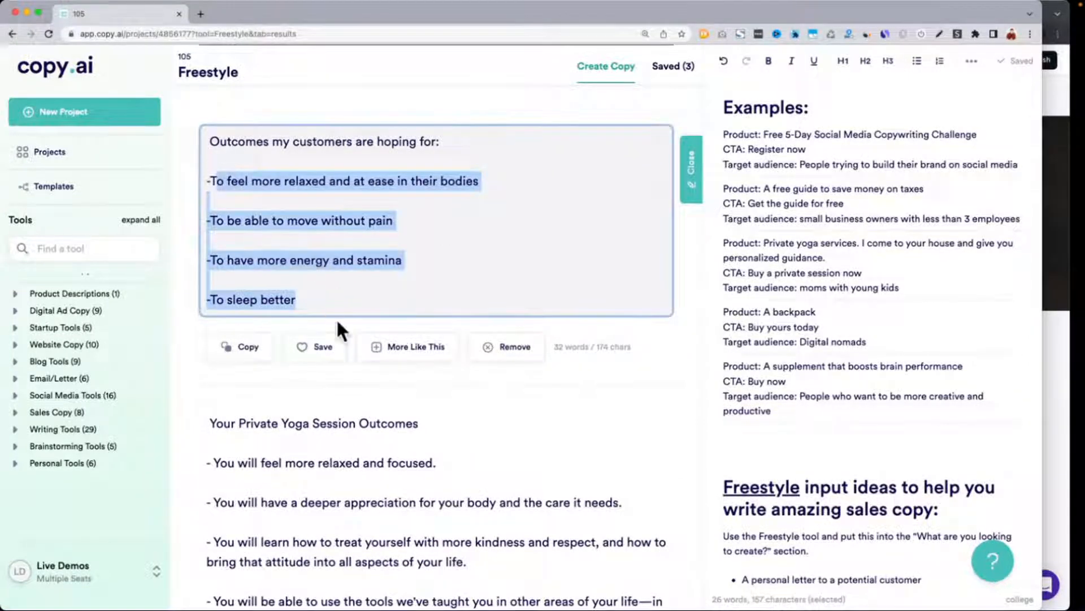
pyautogui.scroll(-3, 336, 318)
pyautogui.scroll(-2, 337, 320)
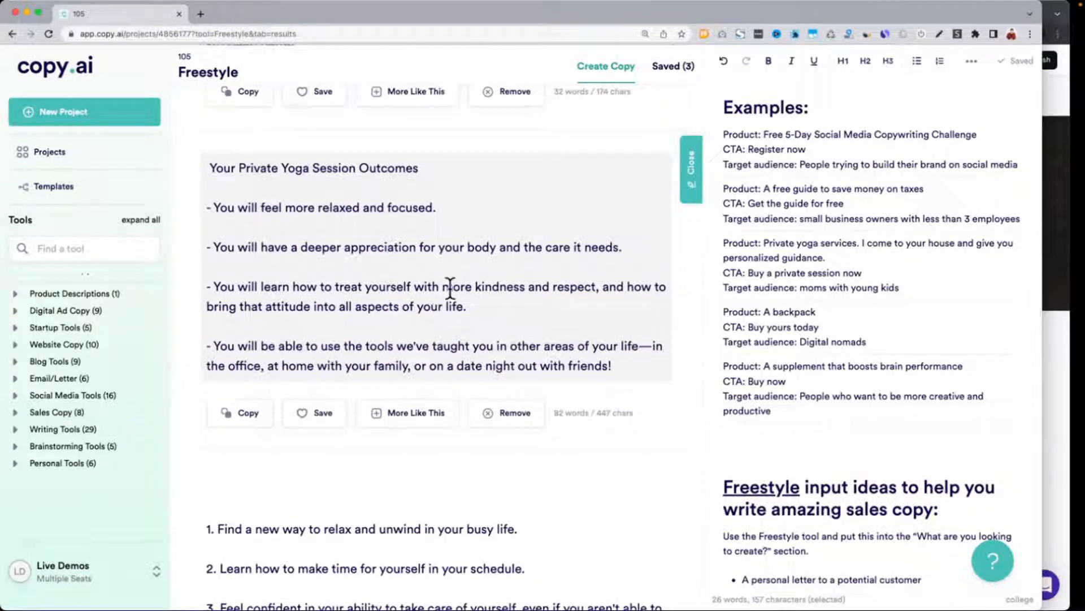
pyautogui.moveTo(336, 287); pyautogui.dragTo(470, 285)
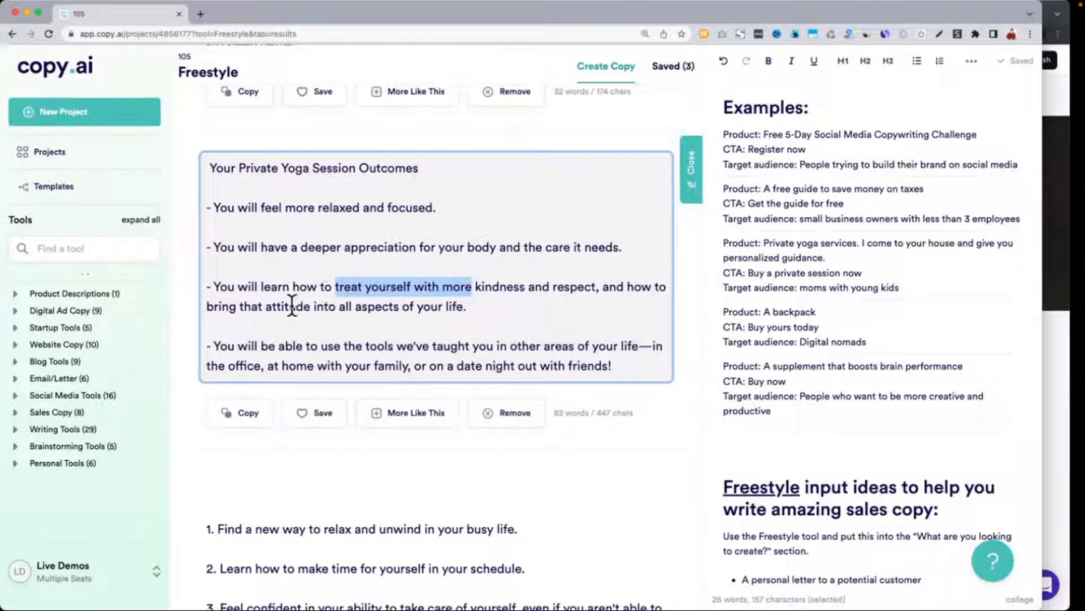
pyautogui.moveTo(289, 306); pyautogui.dragTo(477, 313)
pyautogui.scroll(-1, 478, 313)
pyautogui.scroll(-3, 477, 312)
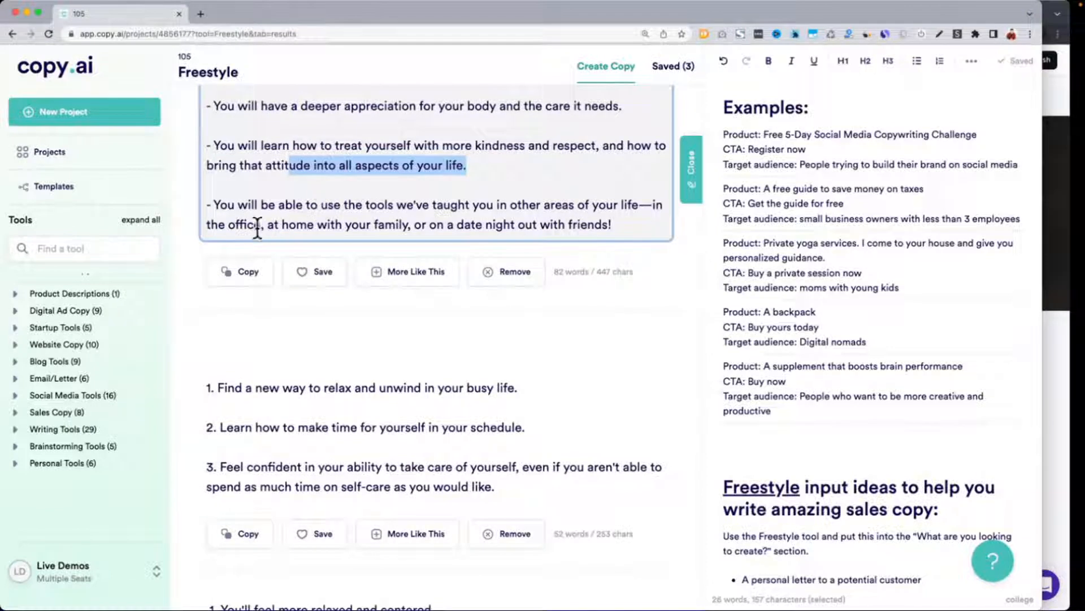
pyautogui.click(271, 229)
pyautogui.moveTo(415, 225); pyautogui.dragTo(620, 225)
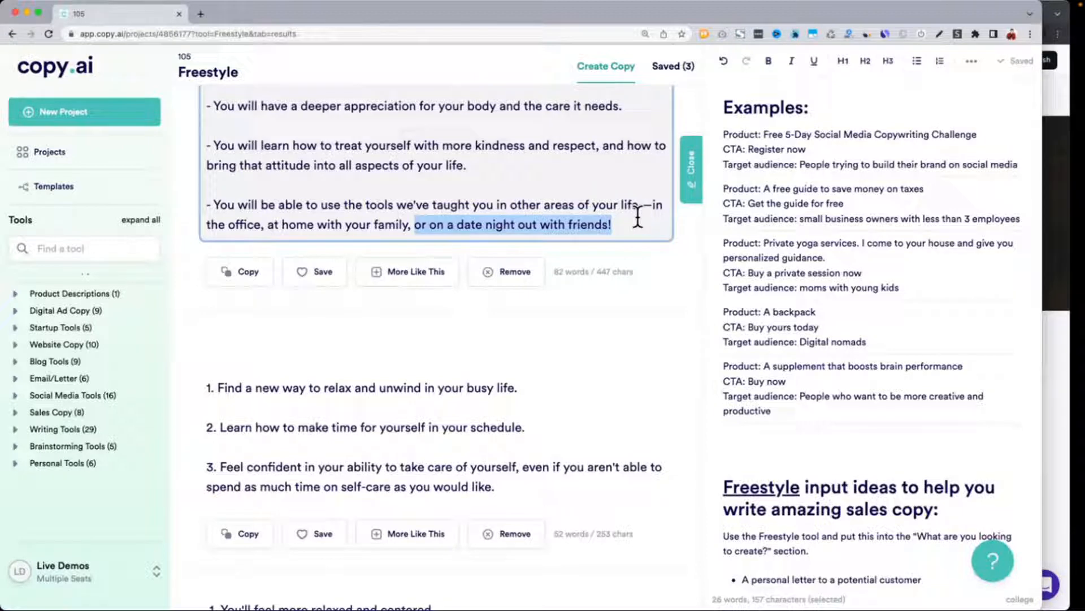
# Look through the remaining three yoga outcome lists generated for busy executives.
pyautogui.scroll(-5, 638, 216)
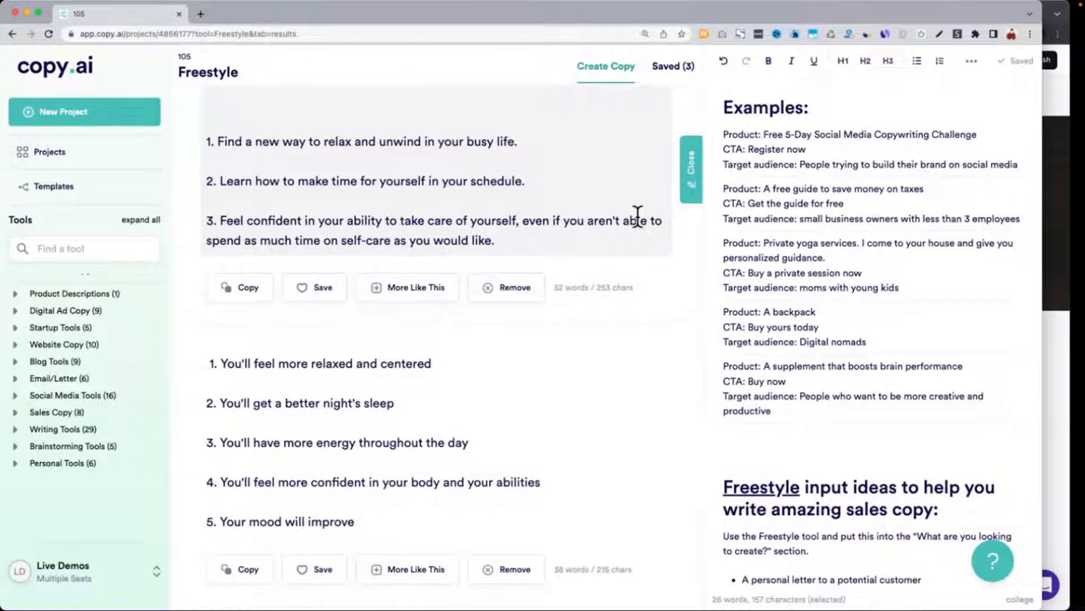
pyautogui.scroll(-3, 637, 217)
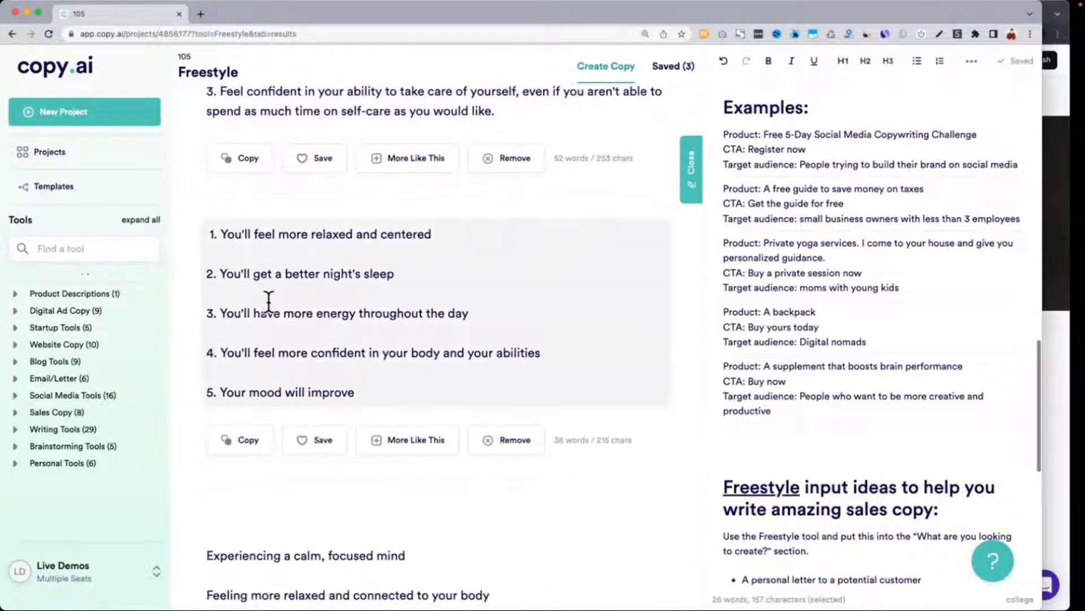
pyautogui.moveTo(253, 313); pyautogui.dragTo(380, 317)
pyautogui.scroll(-6, 382, 314)
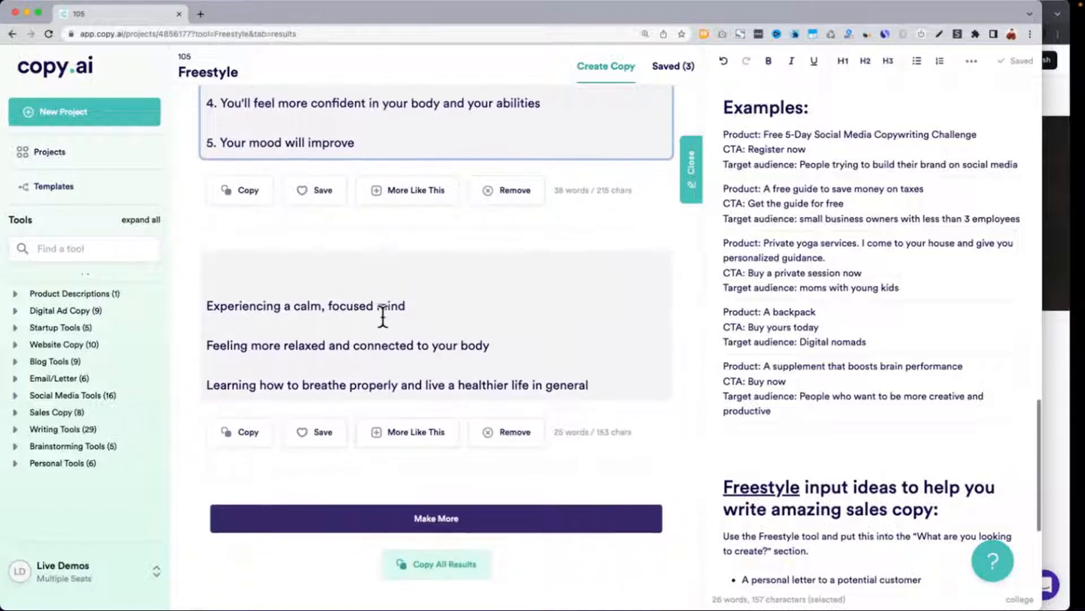
# Replace the main points with the brain performance supplement example from the notes (CTA: Buy now, audience: People who want to be more creative and productive).
pyautogui.scroll(10, 383, 317)
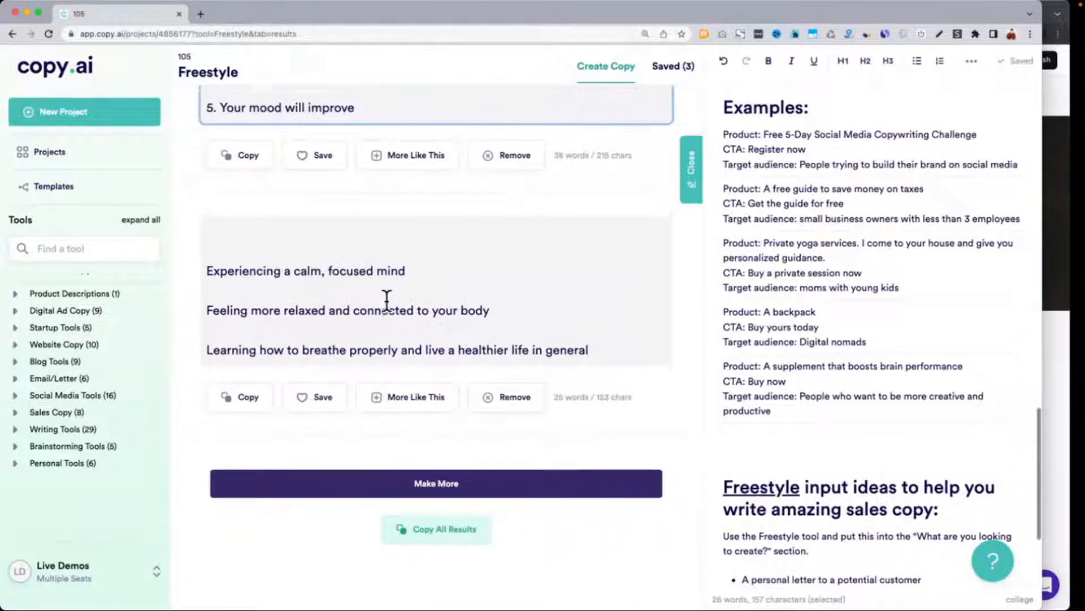
pyautogui.scroll(6, 386, 300)
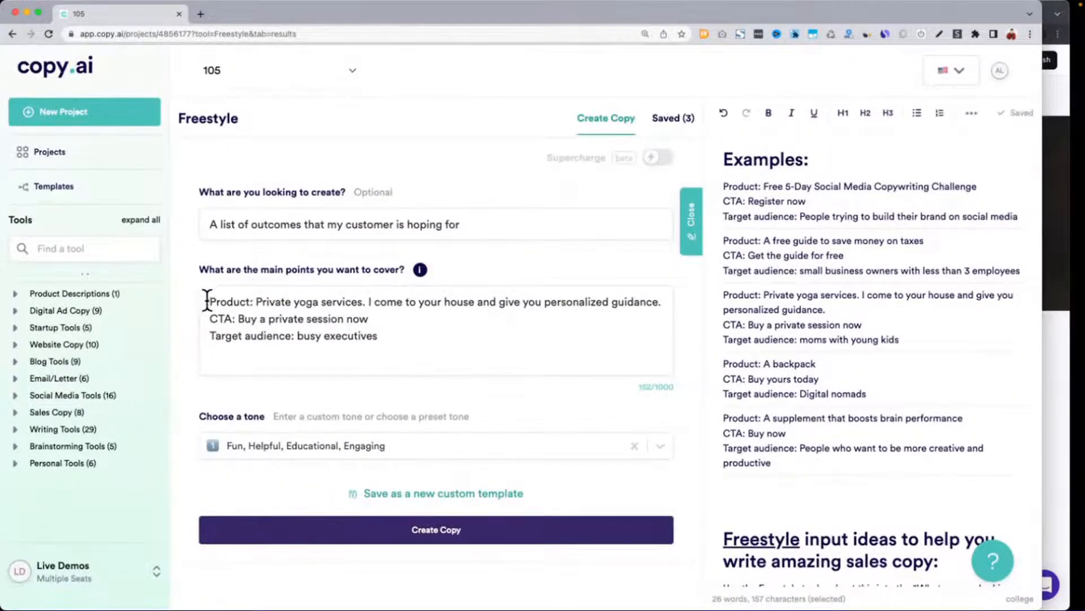
pyautogui.moveTo(207, 301); pyautogui.dragTo(390, 327)
pyautogui.click(765, 449)
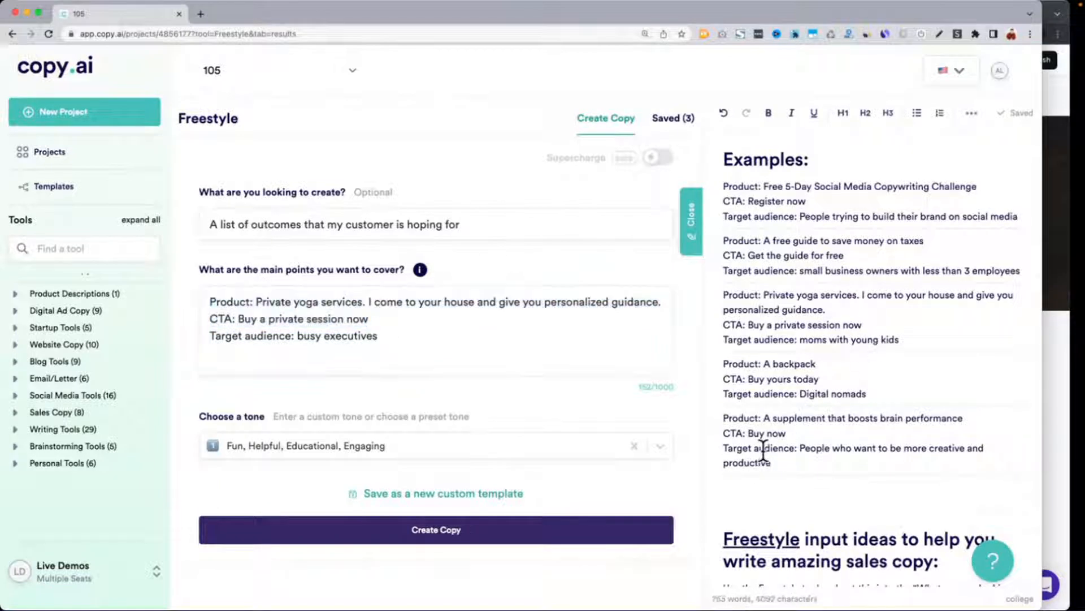
pyautogui.moveTo(729, 419); pyautogui.dragTo(826, 458)
pyautogui.hotkey('ctrl', 'c')
pyautogui.click(431, 338)
pyautogui.hotkey('ctrl', 'a')
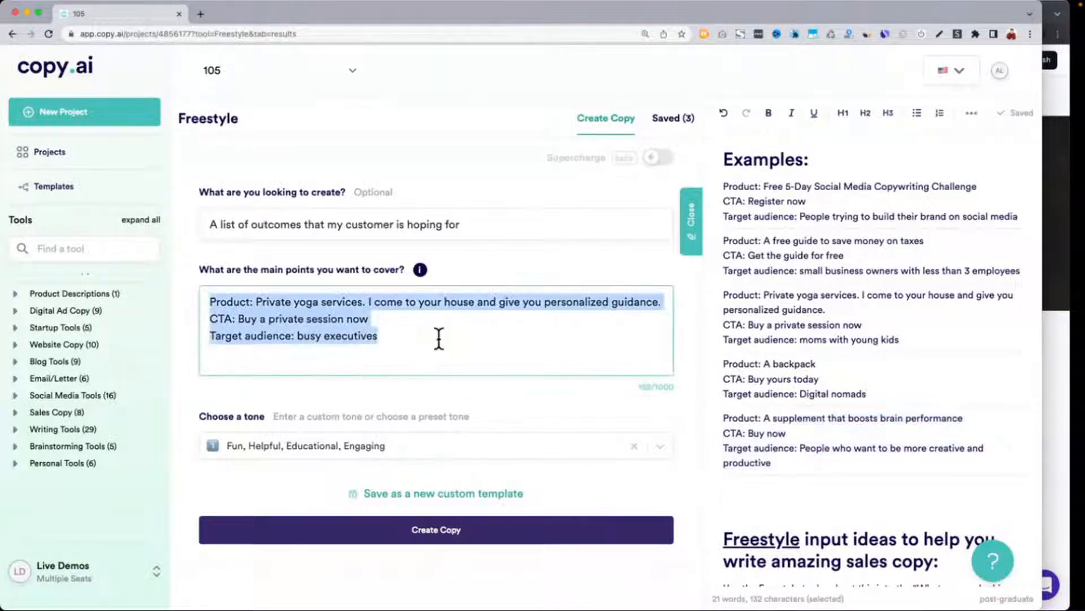
pyautogui.hotkey('ctrl', 'v')
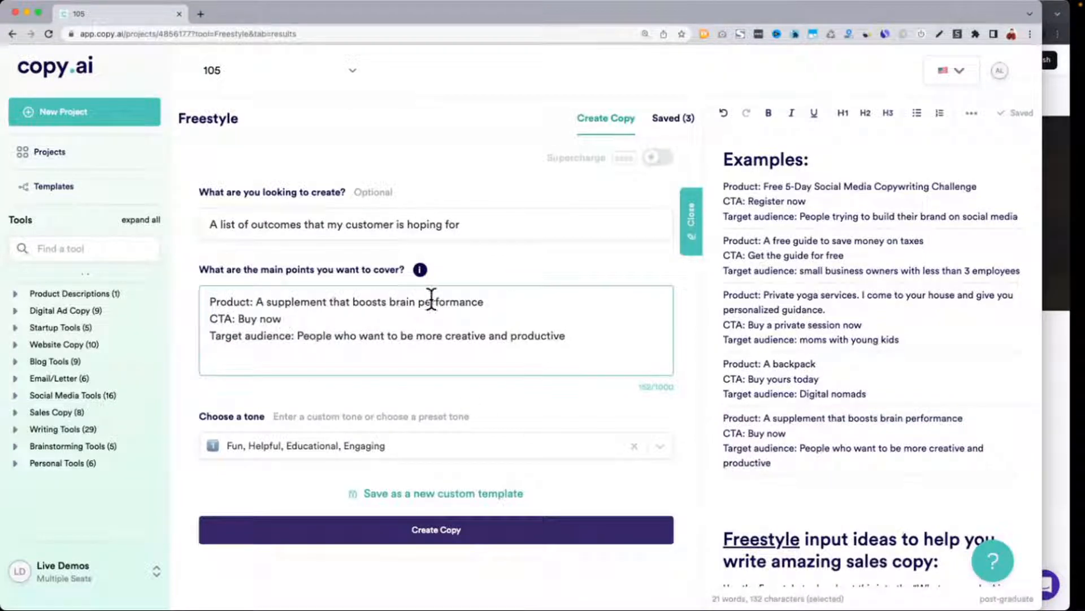
# Generate customer outcomes for the brain performance supplement, and review the CTA and target audience lines behind them.
pyautogui.click(421, 523)
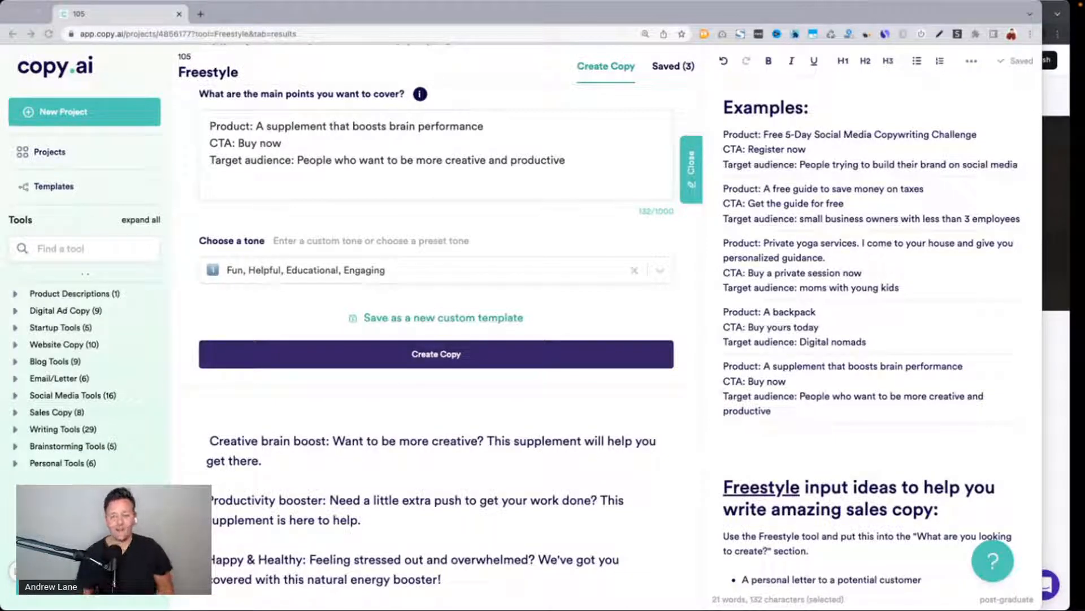
pyautogui.scroll(3, 512, 281)
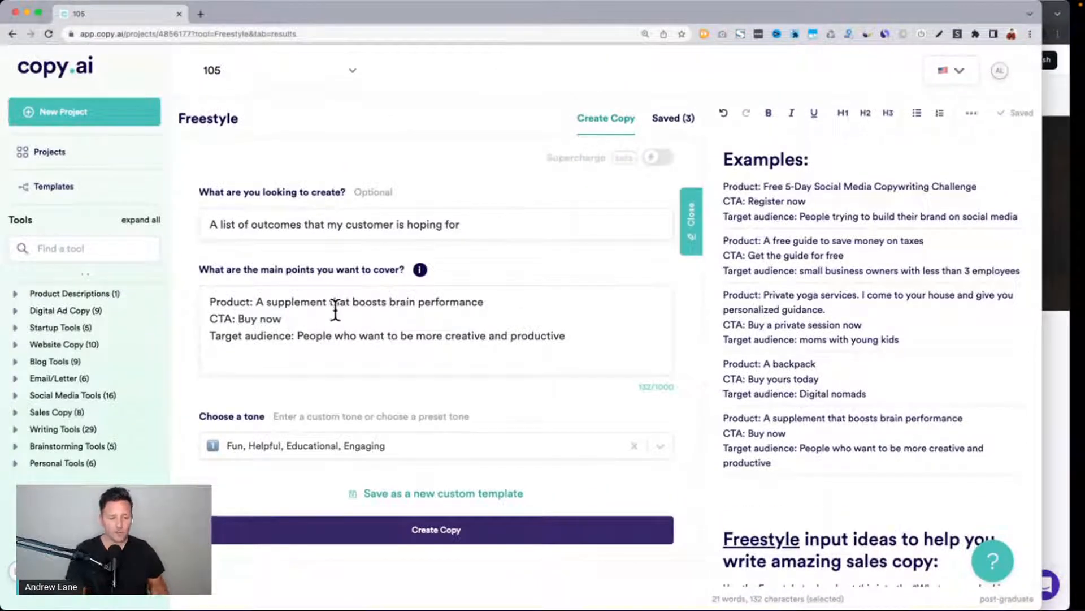
pyautogui.scroll(-1, 355, 312)
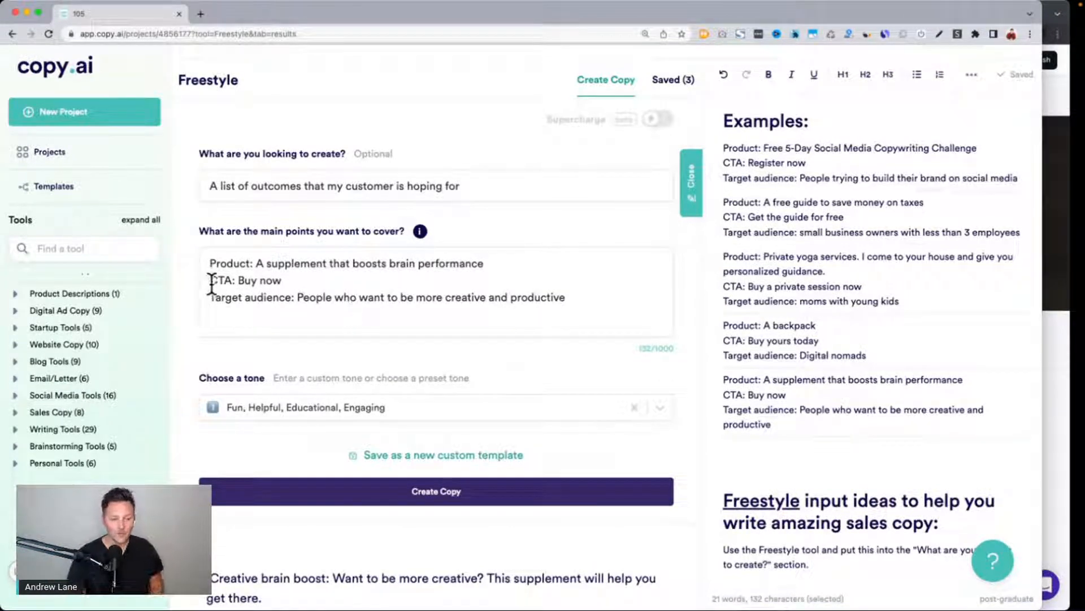
pyautogui.moveTo(209, 281); pyautogui.dragTo(325, 277)
pyautogui.moveTo(209, 298); pyautogui.dragTo(503, 297)
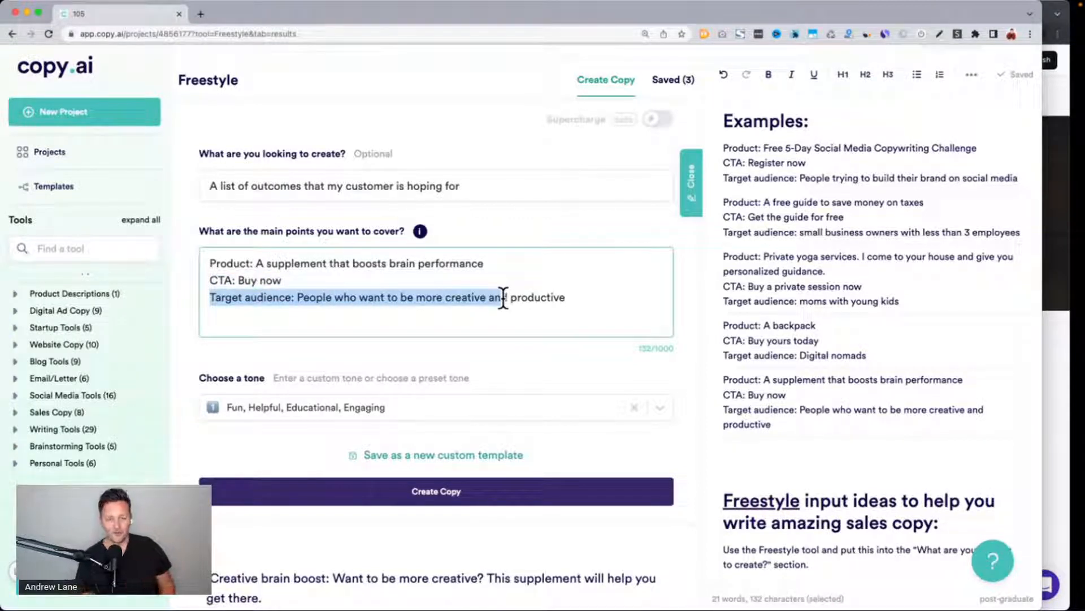
pyautogui.click(503, 298)
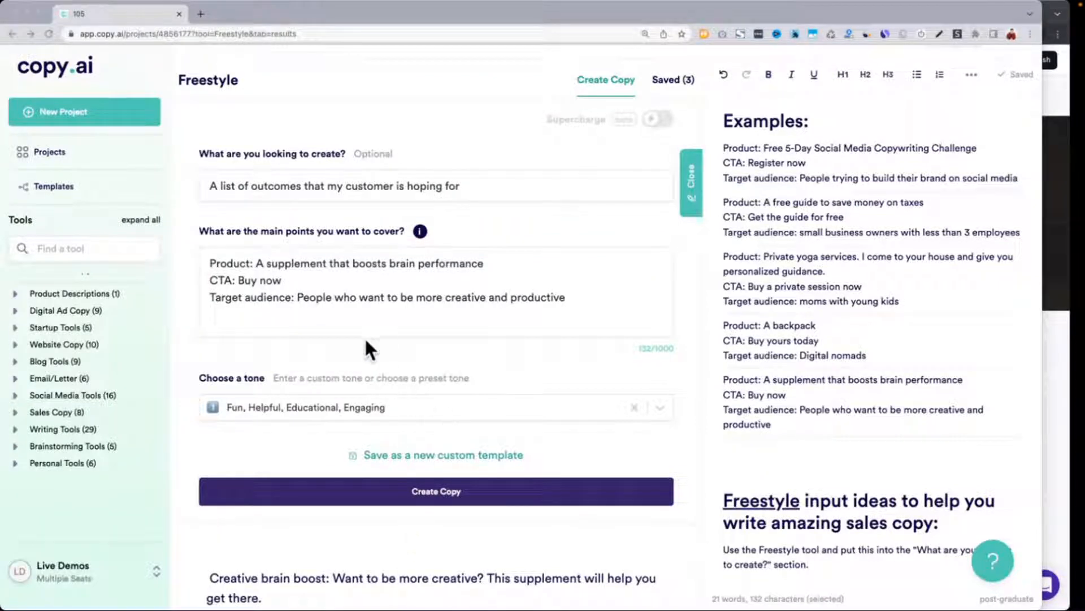
# Read the generated supplement outcome lists, focusing on the benefits for accomplishment, focus, calm and energy levels.
pyautogui.scroll(-5, 365, 341)
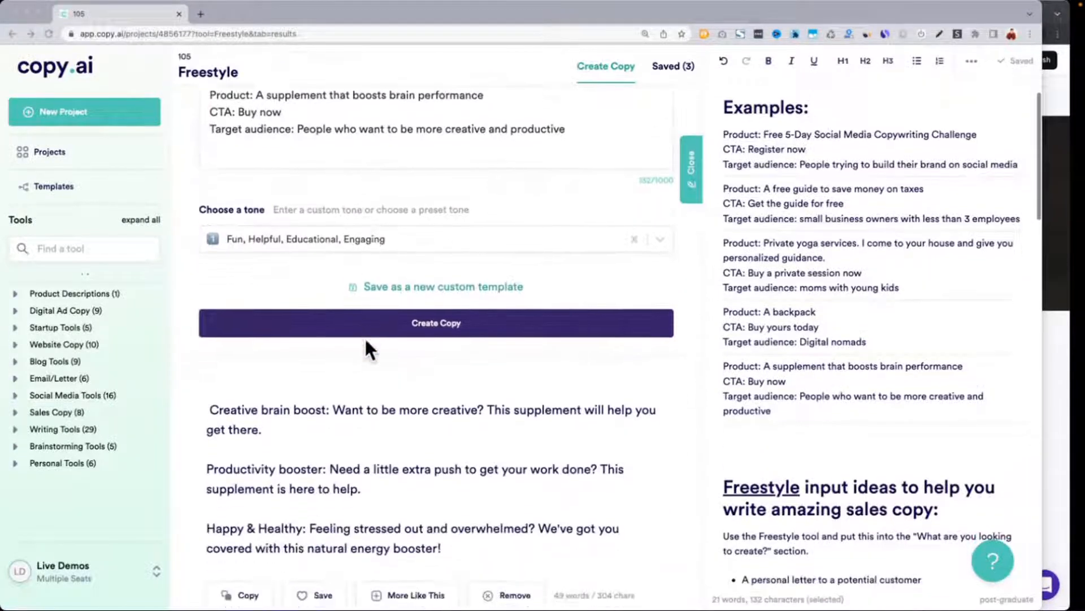
pyautogui.scroll(-3, 365, 341)
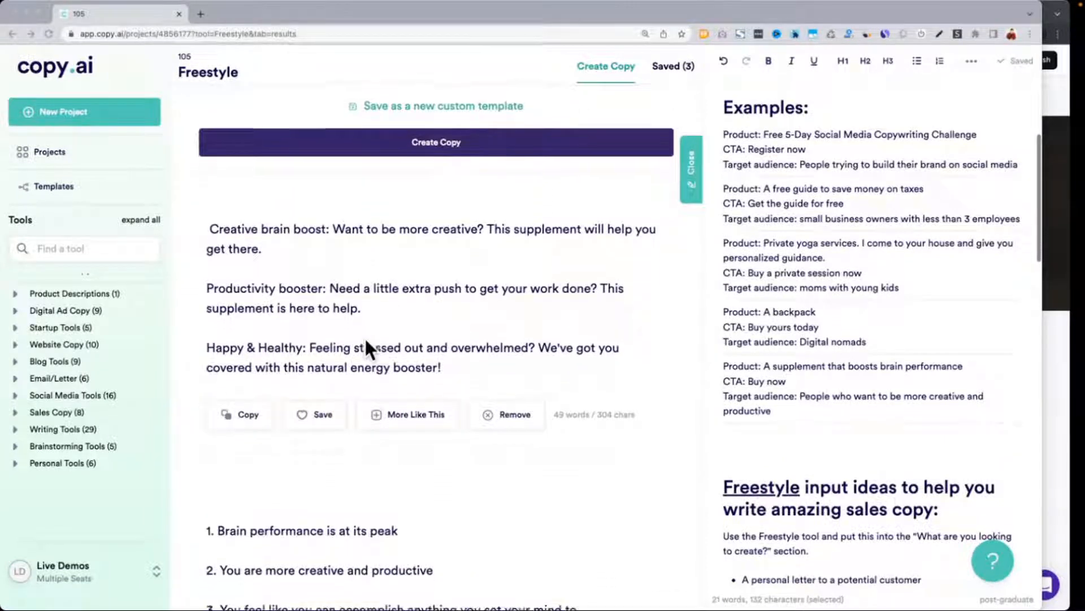
pyautogui.scroll(-4, 365, 341)
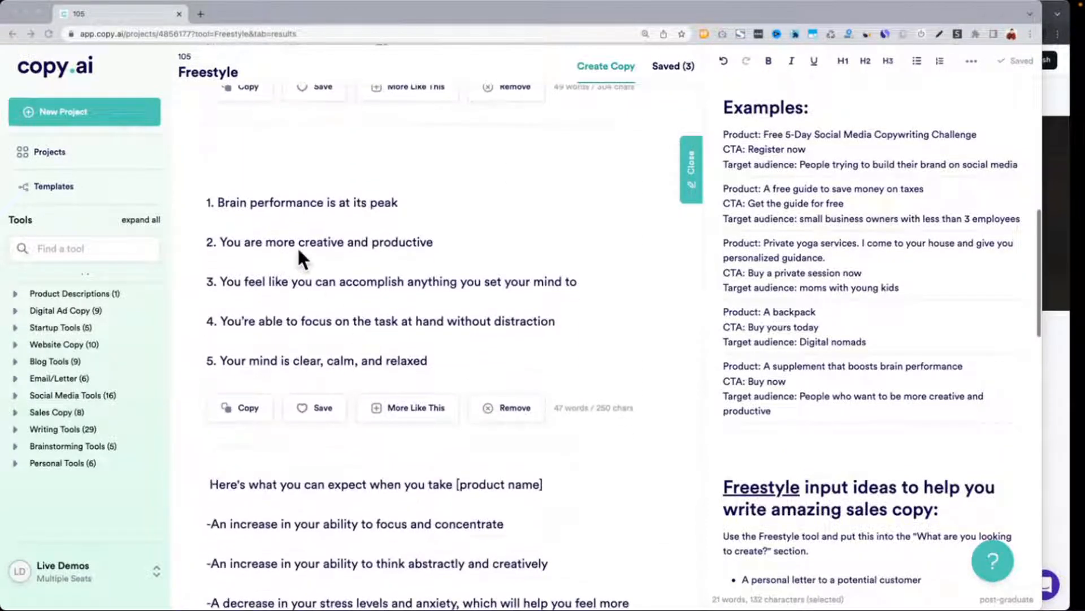
pyautogui.moveTo(385, 282); pyautogui.dragTo(557, 281)
pyautogui.moveTo(221, 281); pyautogui.dragTo(594, 293)
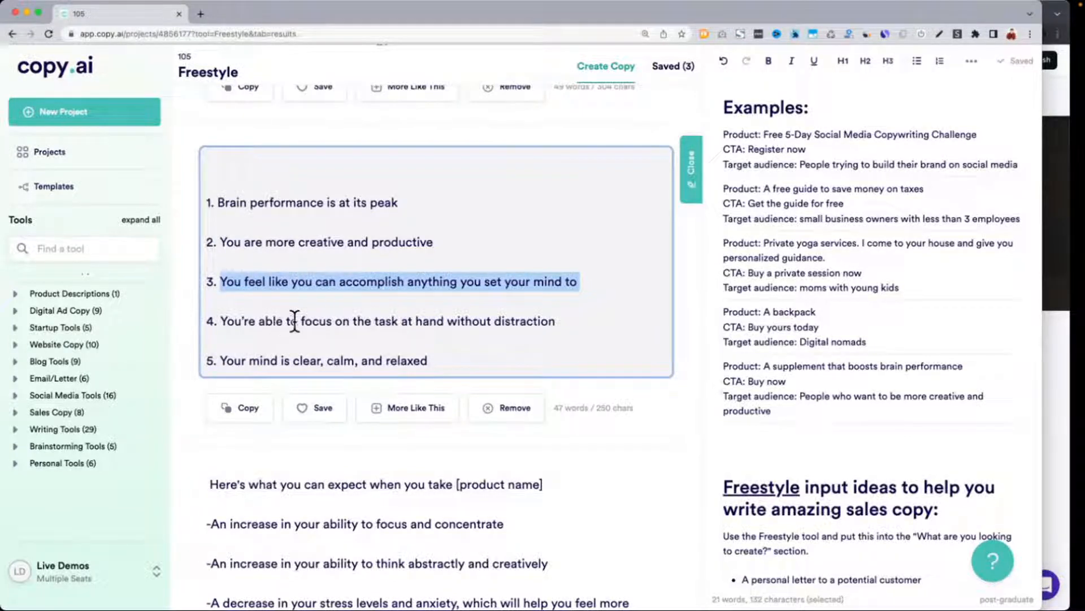
pyautogui.click(234, 360)
pyautogui.scroll(-5, 235, 360)
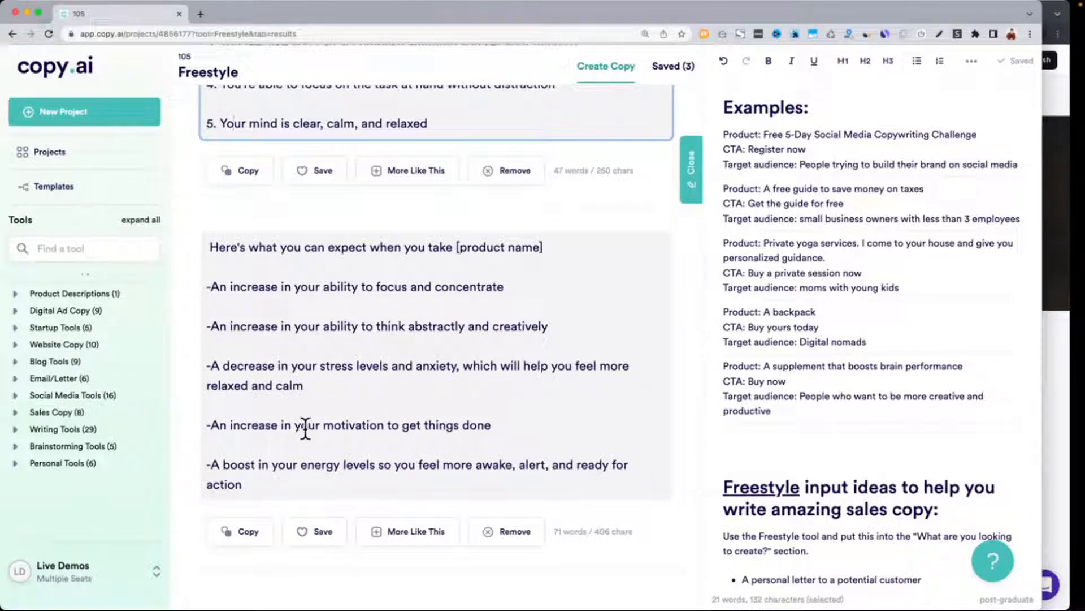
pyautogui.moveTo(322, 464); pyautogui.dragTo(557, 486)
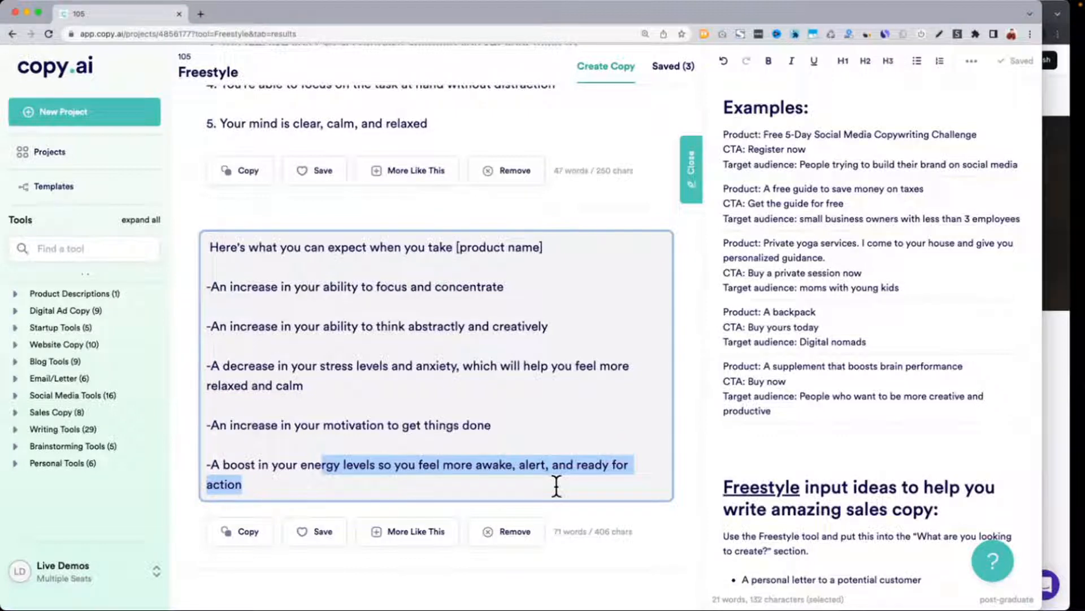
pyautogui.scroll(-6, 557, 486)
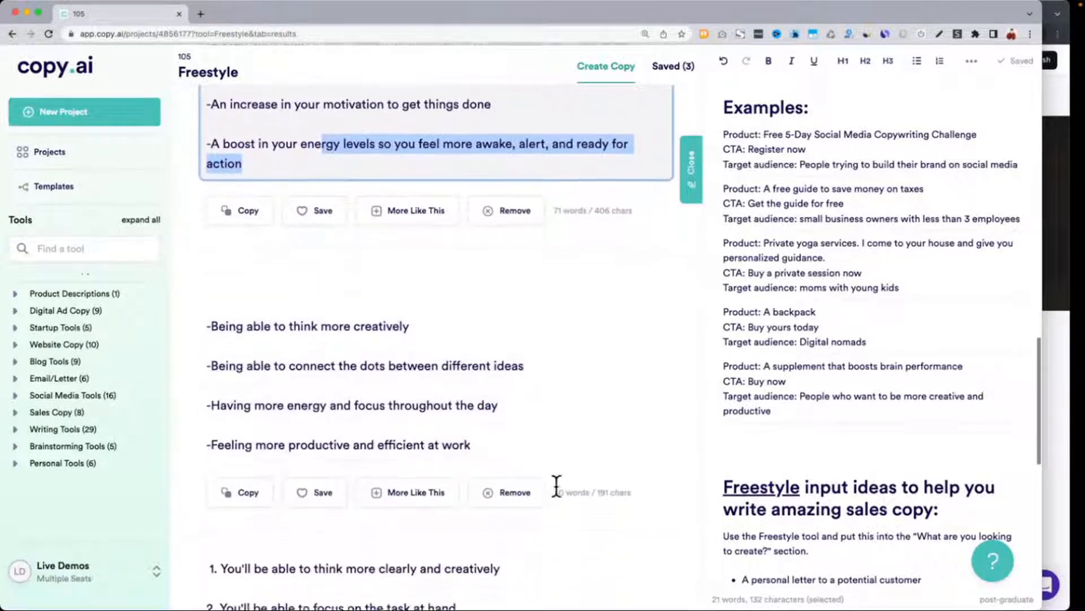
# Try enclosing the product description in the main points in square brackets.
pyautogui.scroll(15, 555, 483)
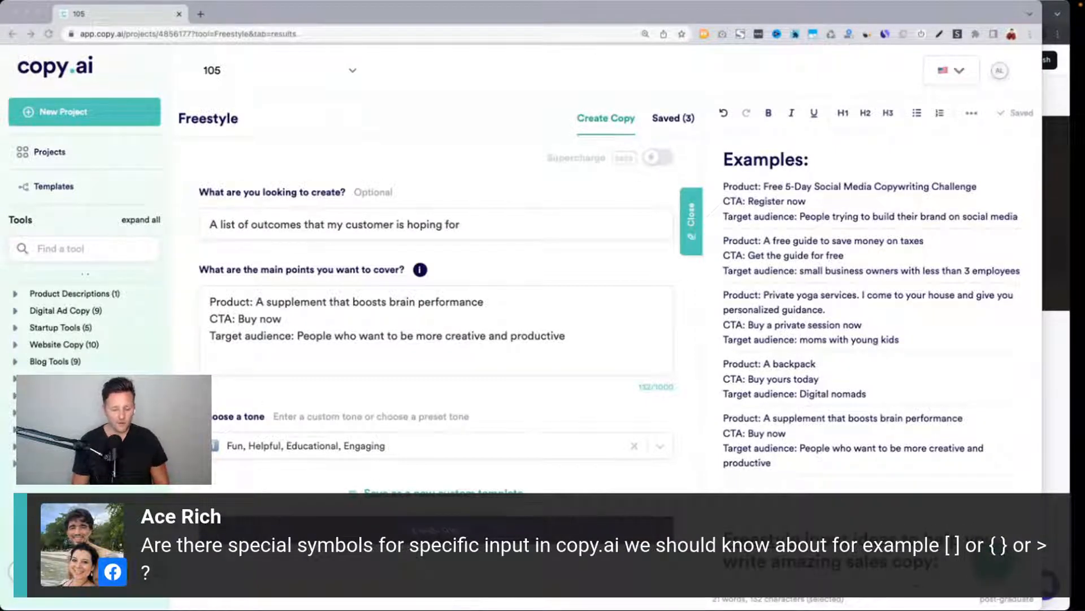
pyautogui.scroll(-2, 232, 378)
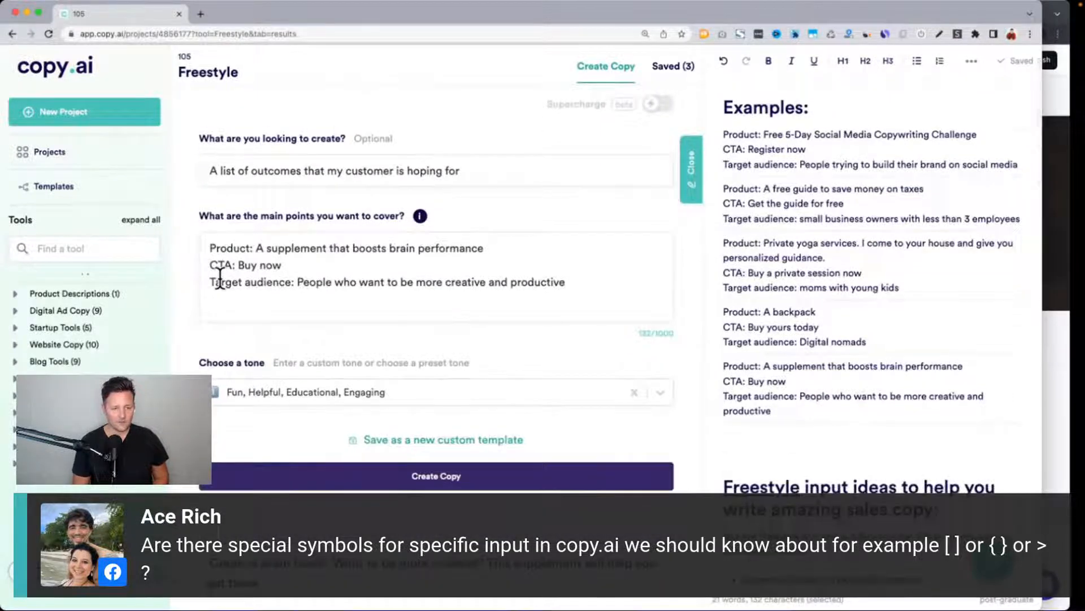
pyautogui.scroll(5, 219, 279)
pyautogui.moveTo(220, 277); pyautogui.dragTo(318, 267)
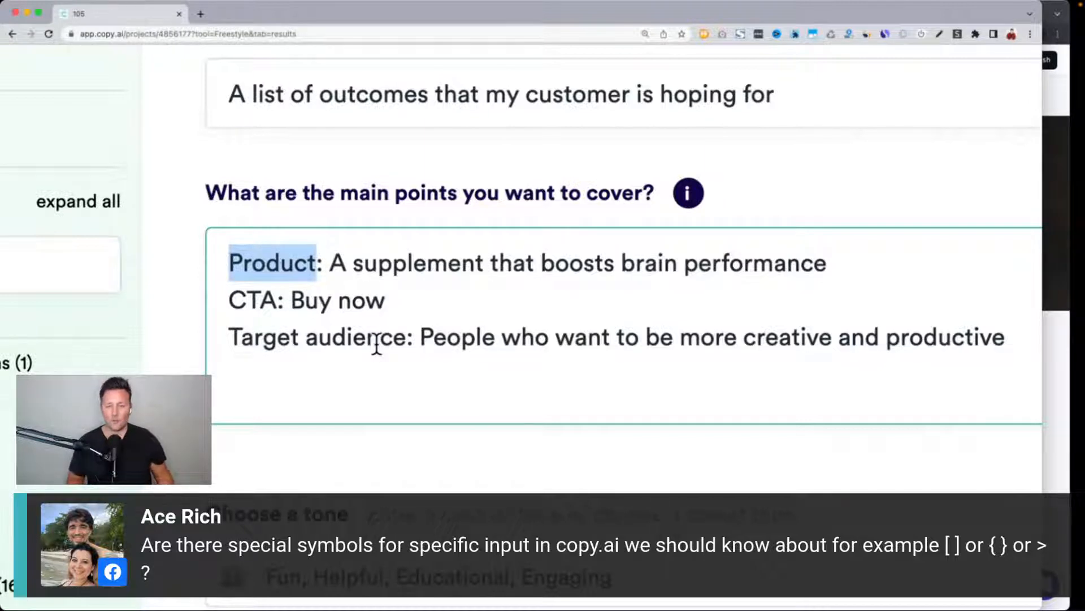
pyautogui.click(333, 263)
pyautogui.write('[')
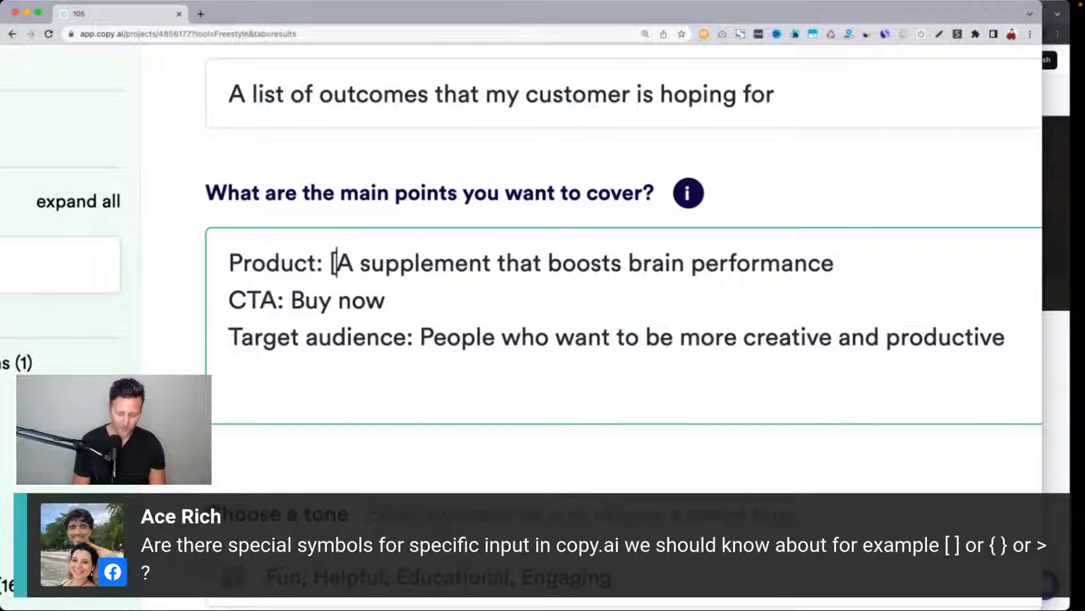
pyautogui.press('super+Right')
pyautogui.write(']')
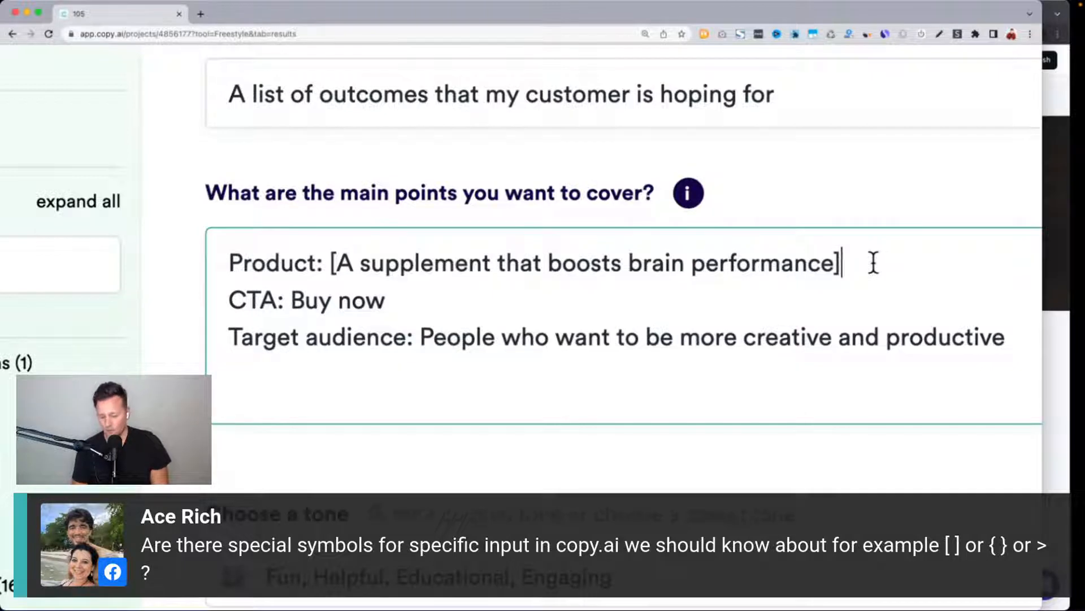
pyautogui.press('BackSpace')
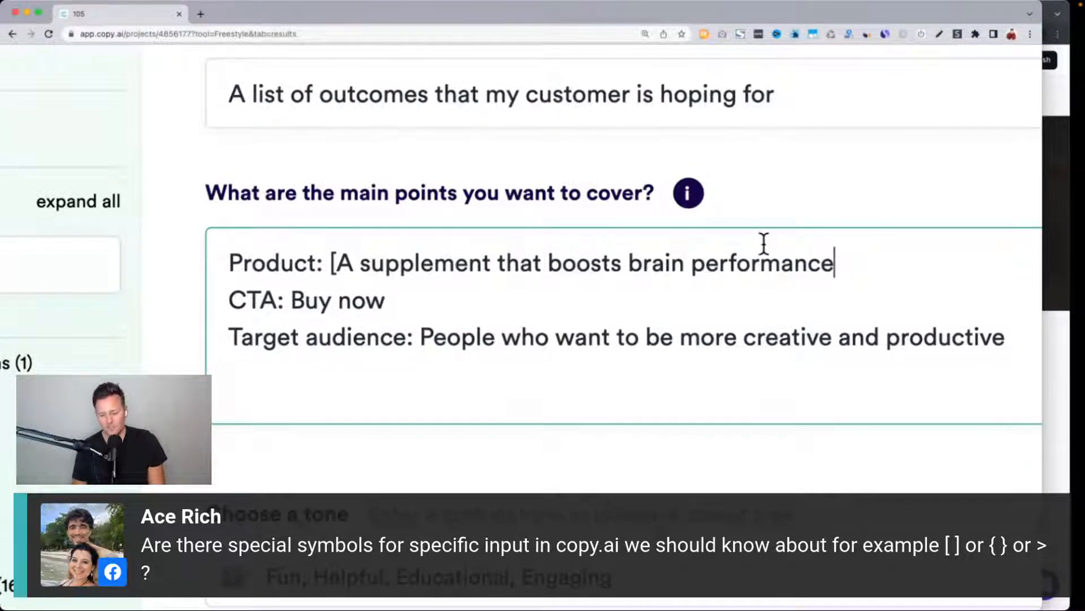
pyautogui.write(']')
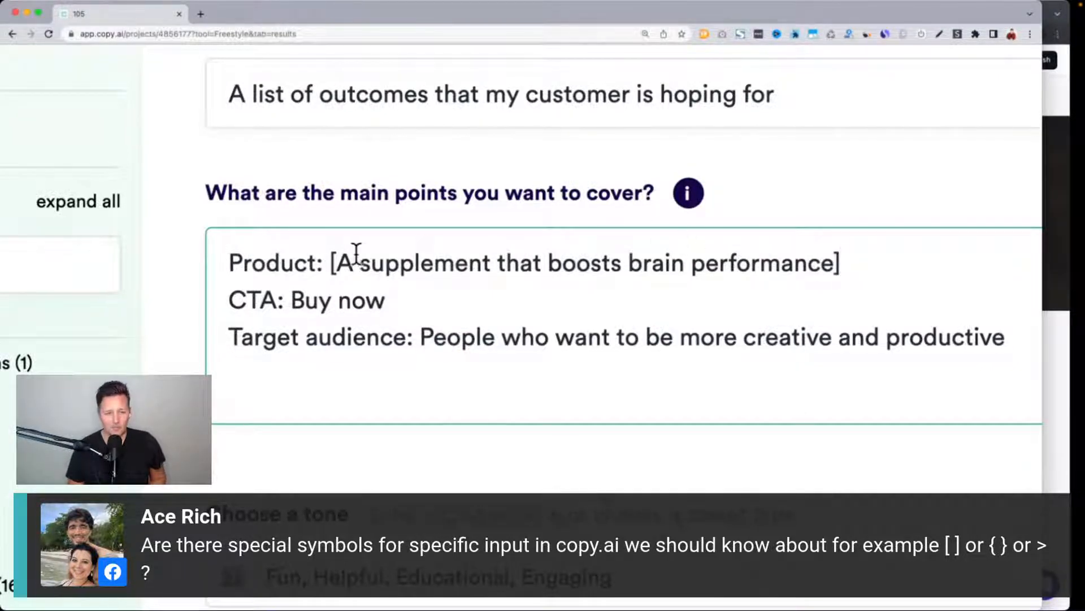
# Remove the square brackets around the product description.
pyautogui.moveTo(356, 252); pyautogui.dragTo(334, 260)
pyautogui.click(330, 261)
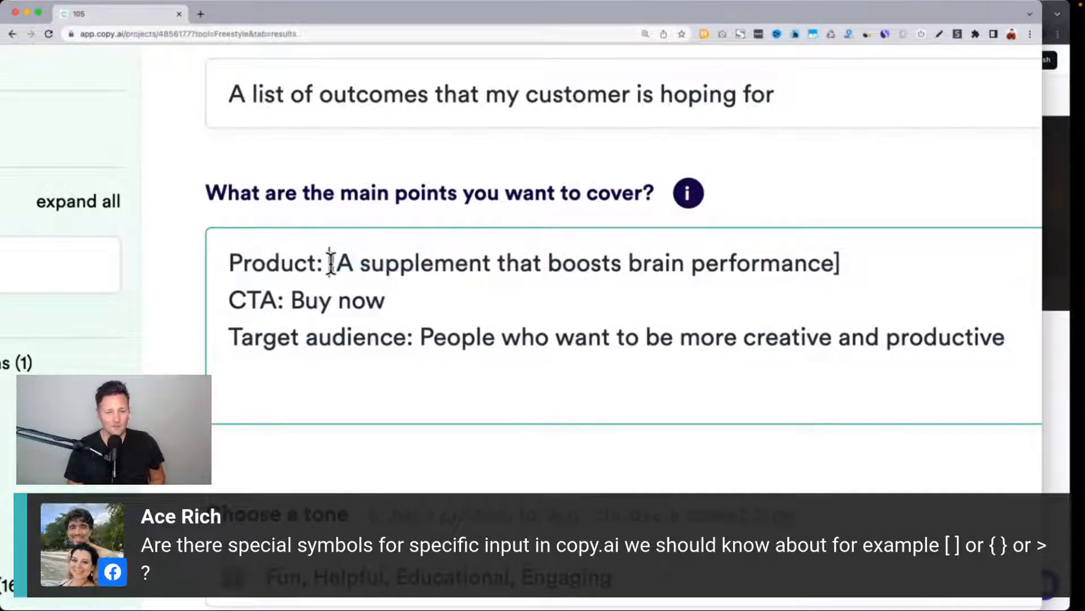
pyautogui.press('Delete')
pyautogui.press('super+Right')
pyautogui.press('BackSpace')
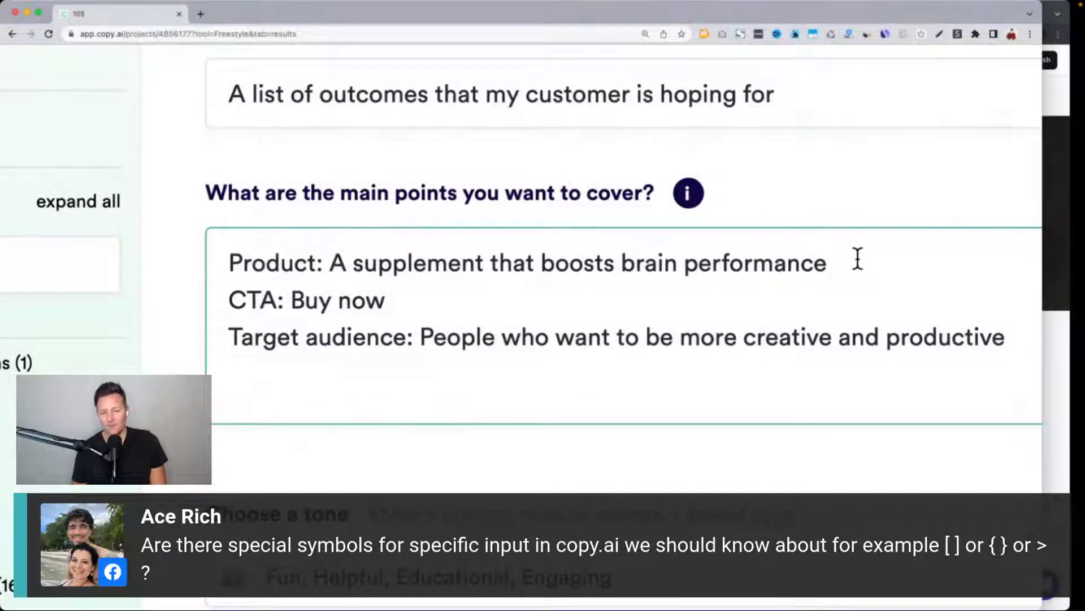
# Add the dashed points "All natural" and "Take it in the morning" beneath the product line.
pyautogui.press('Return')
pyautogui.write('- ')
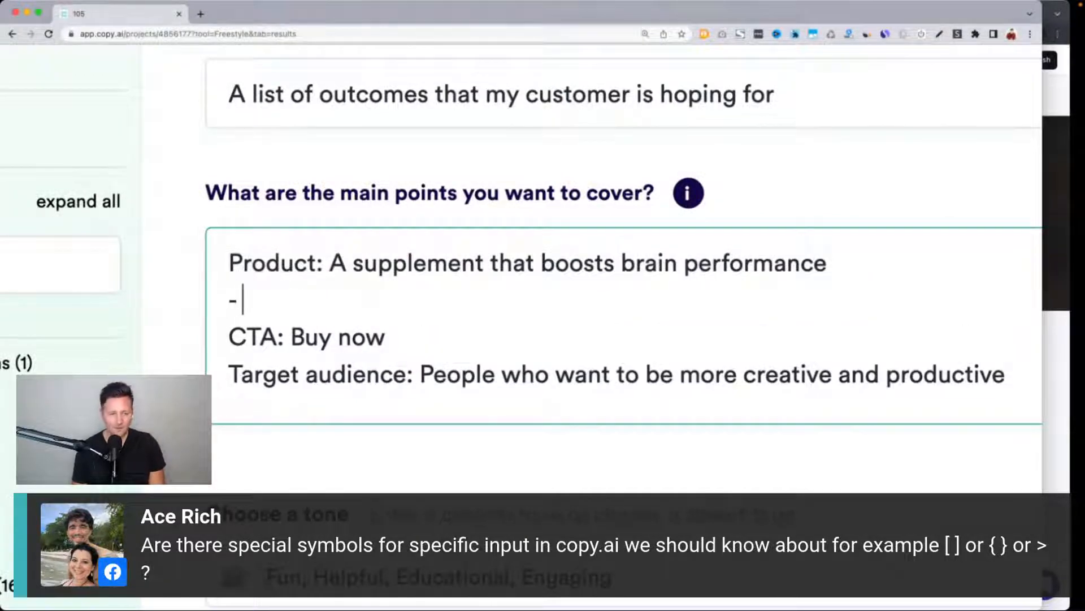
pyautogui.write('AIl natural')
pyautogui.press('Return')
pyautogui.write('- ')
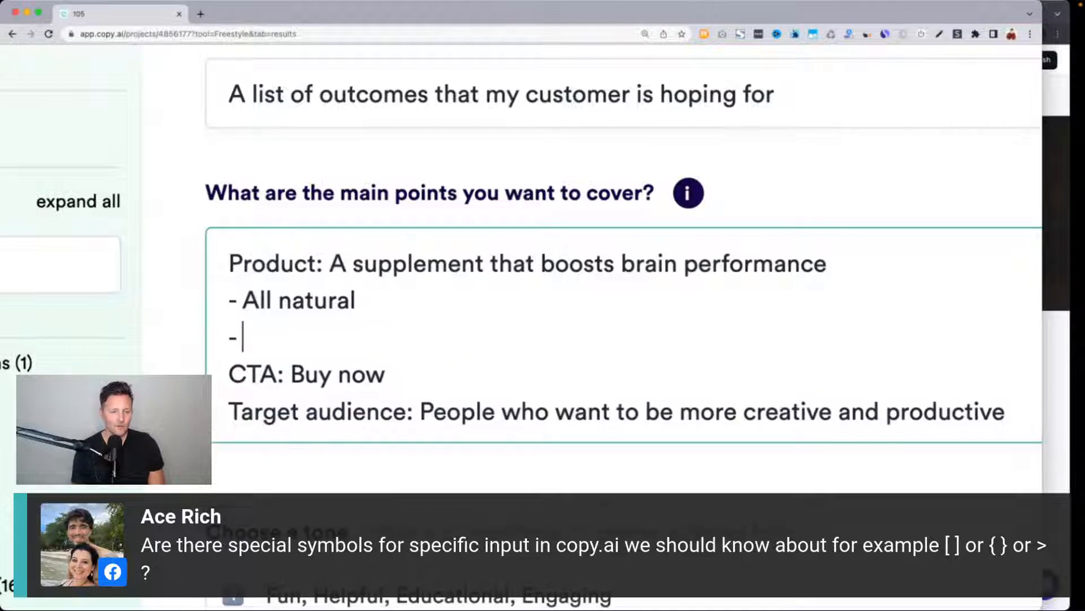
pyautogui.write('Great')
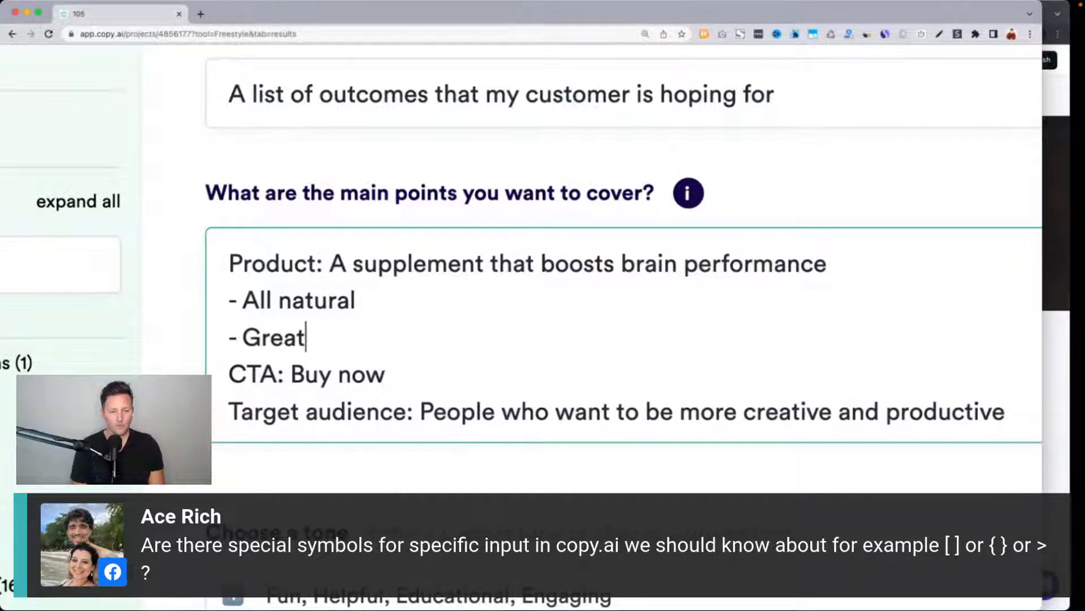
pyautogui.press('BackSpace')
pyautogui.press('BackSpace')
pyautogui.press('BackSpace')
pyautogui.press('BackSpace')
pyautogui.press('BackSpace')
pyautogui.write('Ta')
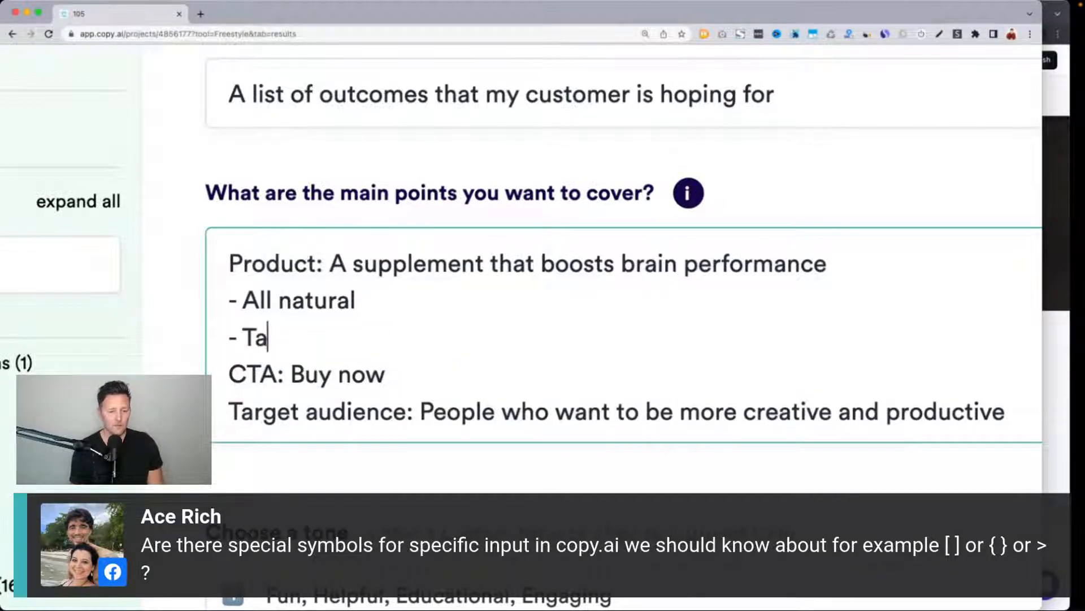
pyautogui.write('ke it in the morning')
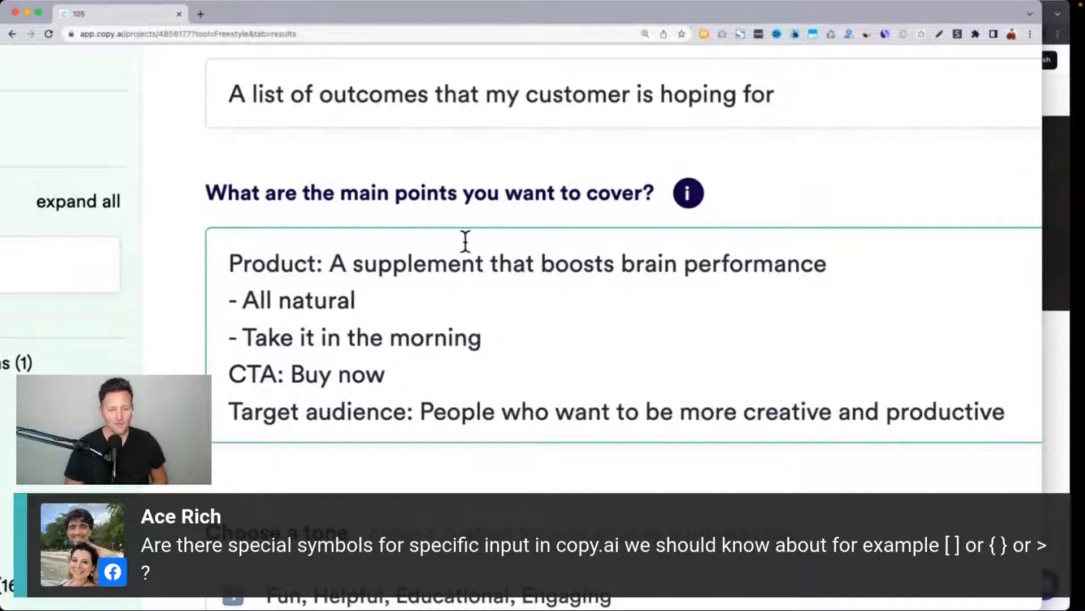
# Highlight the product line with its dashed details, and delete the two dashed points beneath it.
pyautogui.moveTo(230, 299); pyautogui.dragTo(492, 334)
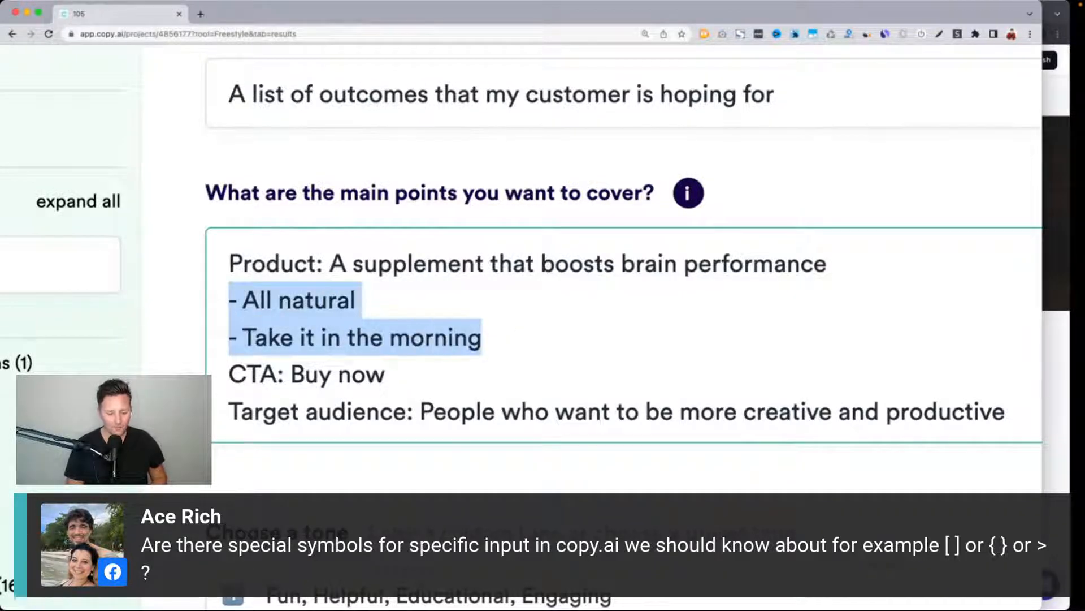
pyautogui.press('super+Tab')
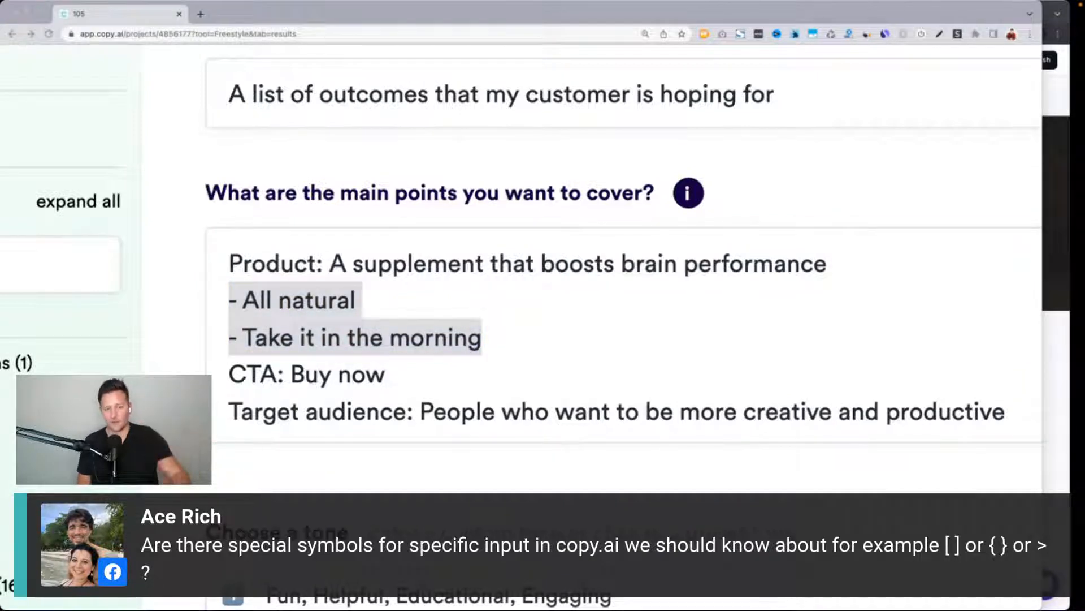
pyautogui.click(356, 333)
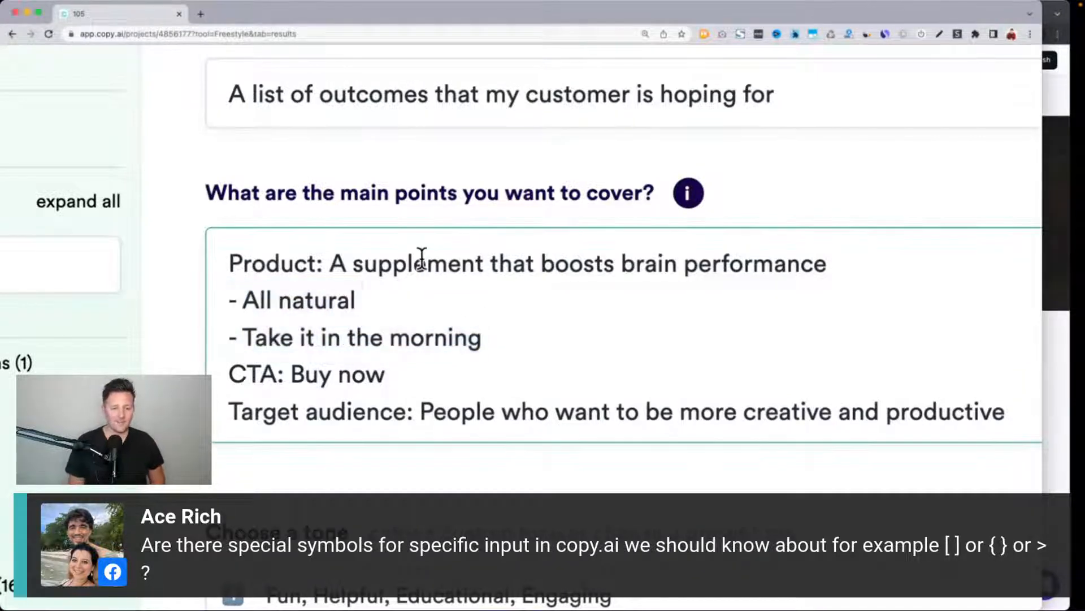
pyautogui.moveTo(394, 261); pyautogui.dragTo(429, 266)
pyautogui.moveTo(494, 339); pyautogui.dragTo(231, 261)
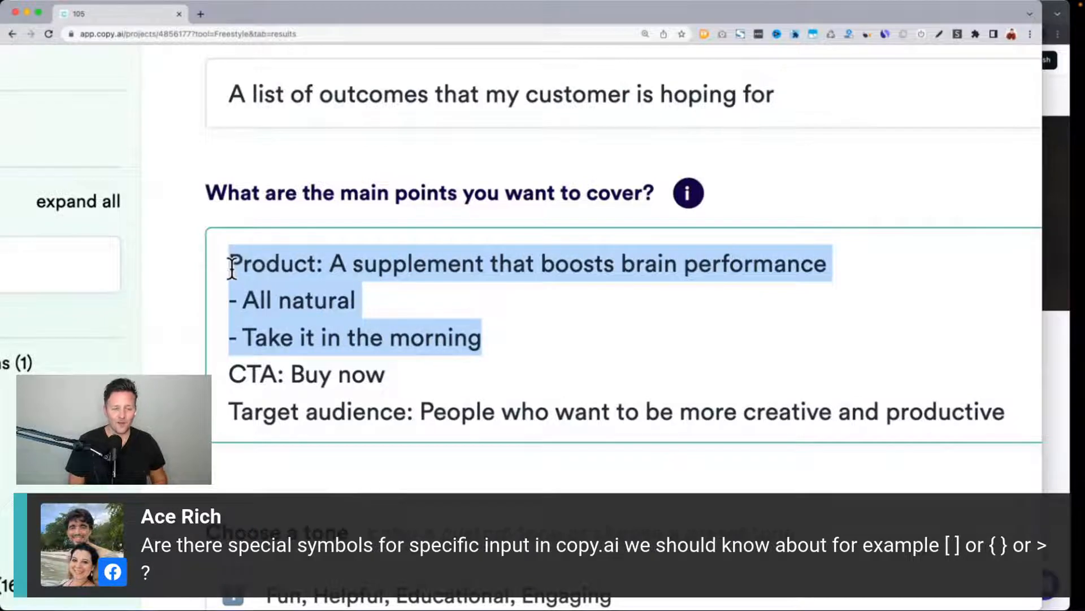
pyautogui.click(262, 285)
pyautogui.moveTo(224, 296); pyautogui.dragTo(525, 332)
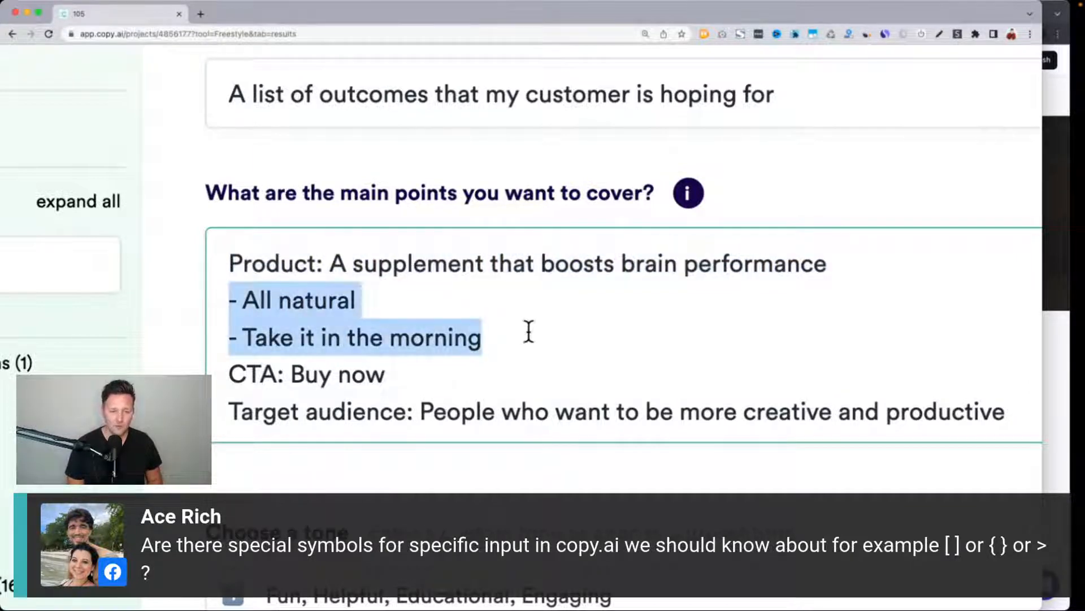
pyautogui.press('BackSpace')
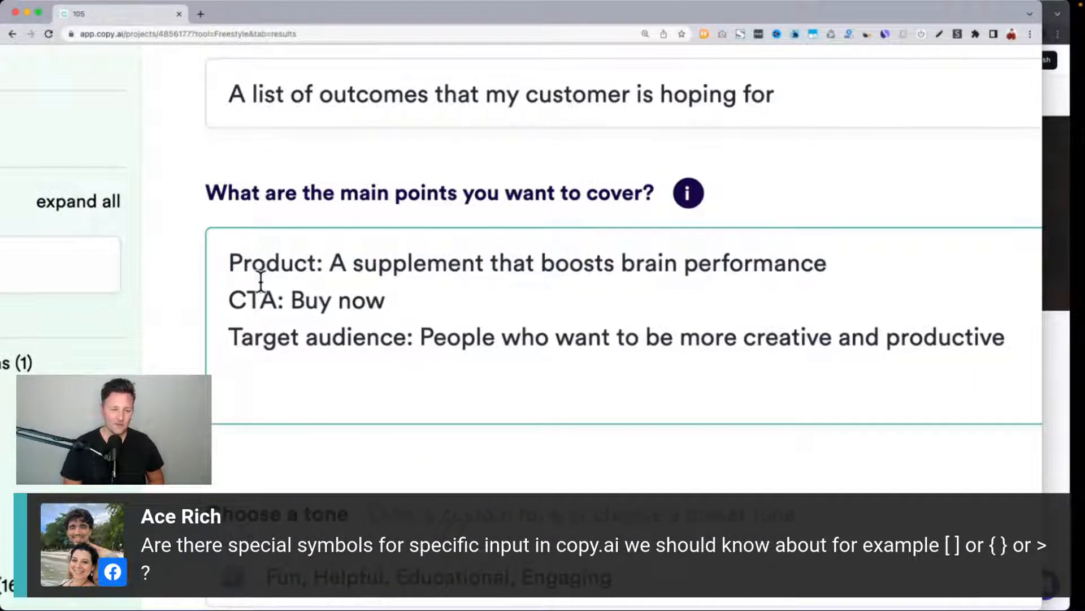
# Review the product, CTA and target audience lines in the main points one by one.
pyautogui.moveTo(234, 261); pyautogui.dragTo(655, 263)
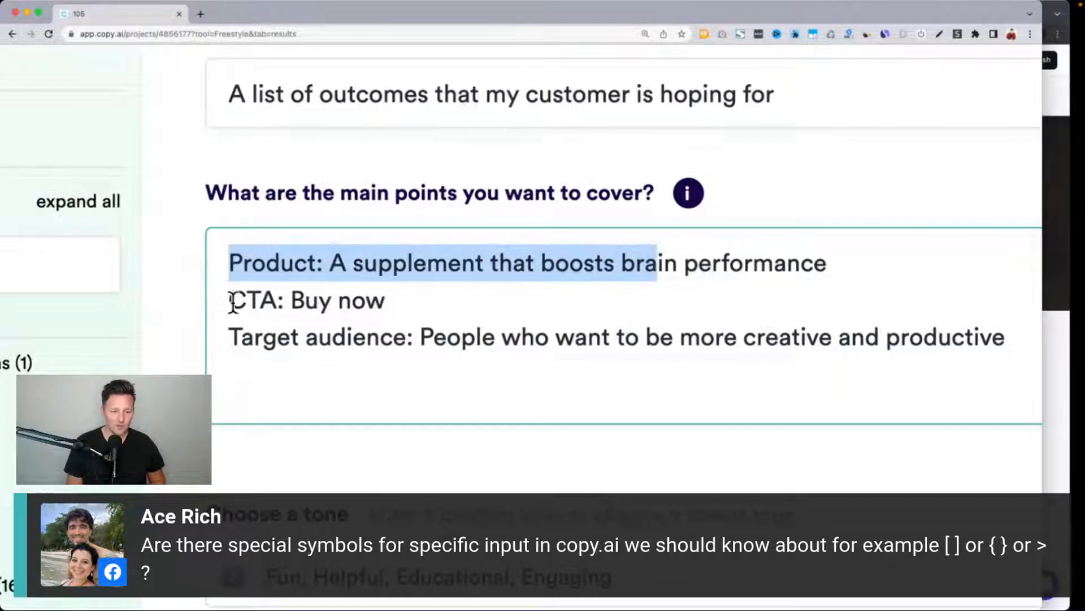
pyautogui.moveTo(231, 299); pyautogui.dragTo(325, 305)
pyautogui.moveTo(230, 337); pyautogui.dragTo(461, 337)
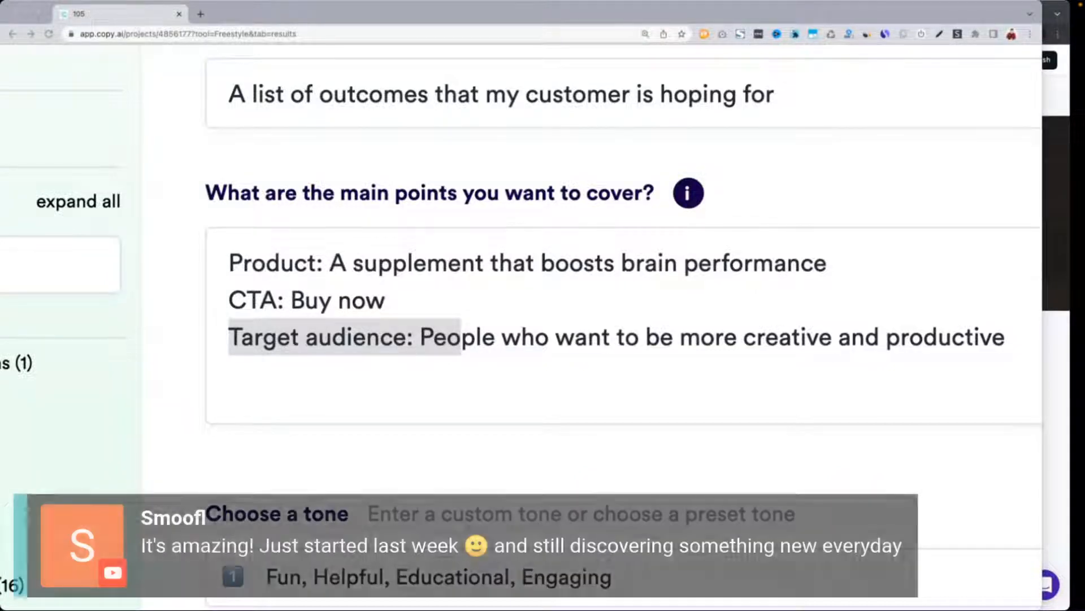
pyautogui.click(657, 349)
pyautogui.scroll(-5, 658, 348)
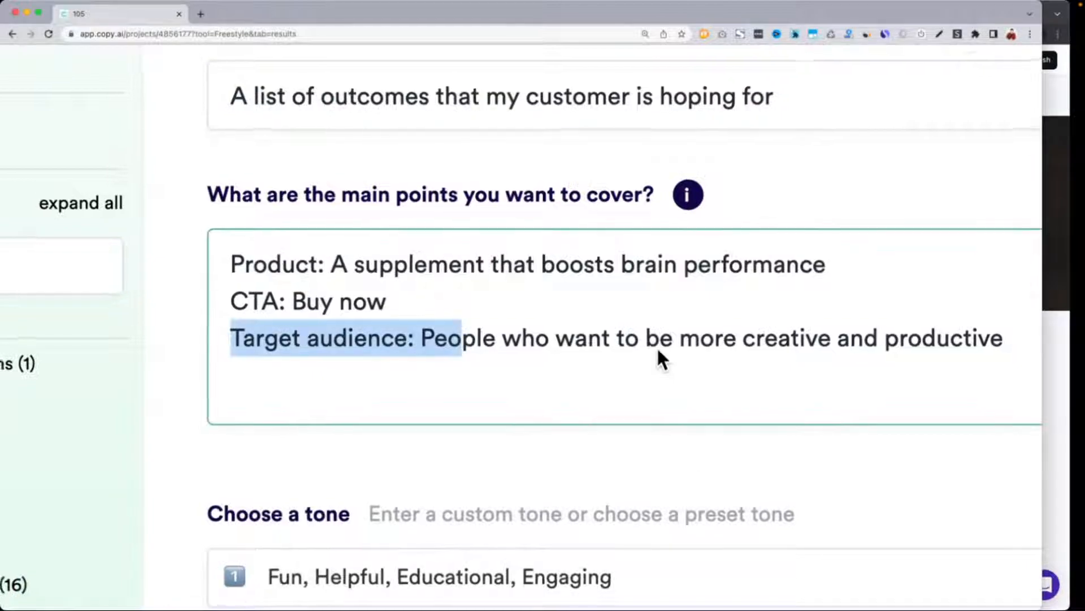
# Replace the main points with the Free 5-Day Social Media Copywriting Challenge example, including its CTA and target audience lines.
pyautogui.click(490, 335)
pyautogui.scroll(-1, 489, 338)
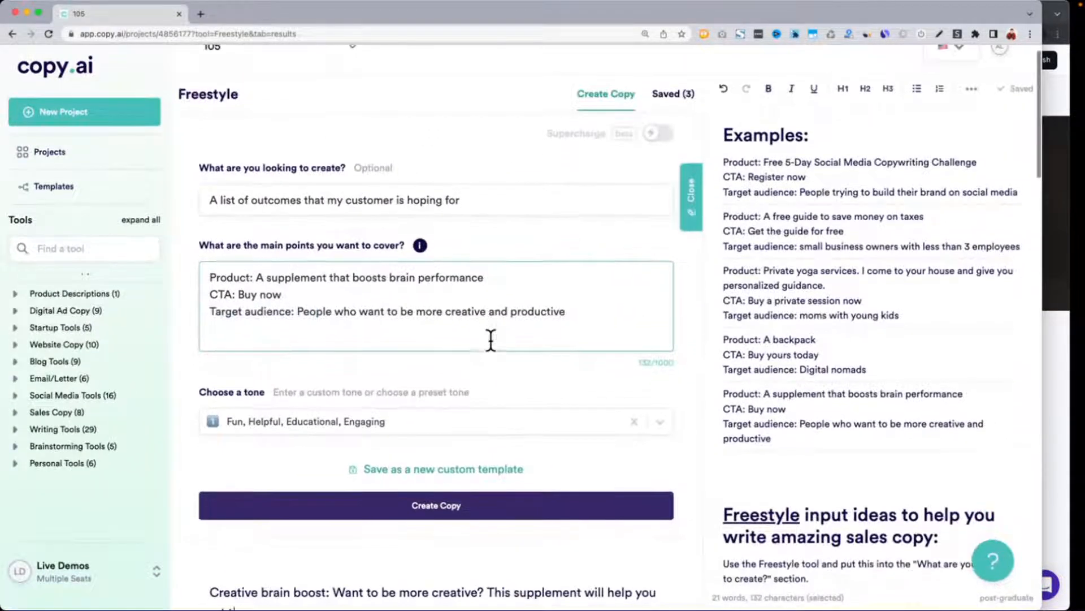
pyautogui.moveTo(211, 175); pyautogui.dragTo(500, 174)
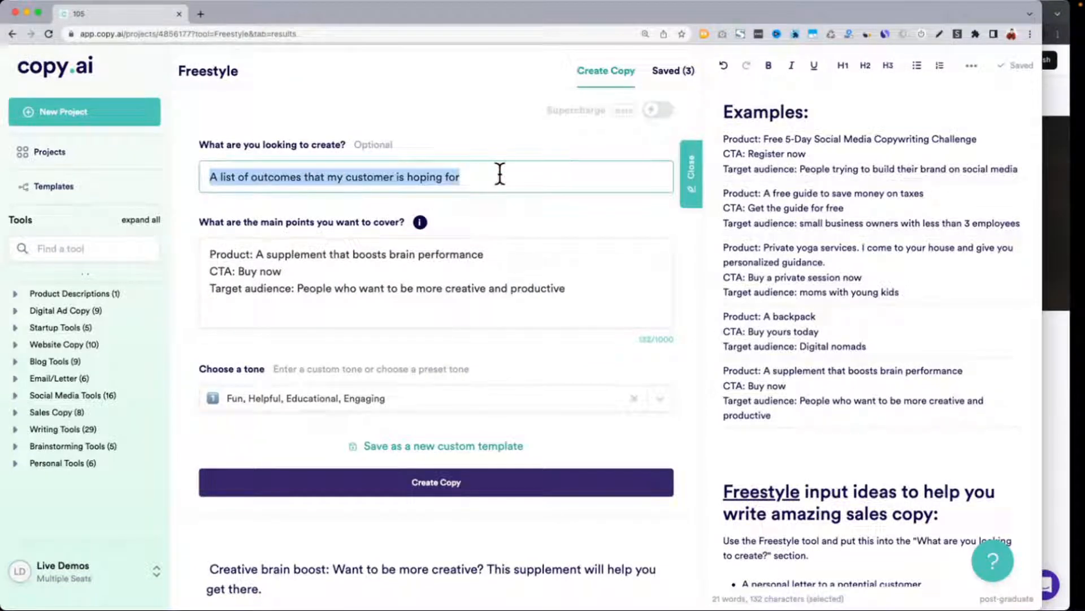
pyautogui.moveTo(723, 138); pyautogui.dragTo(1028, 169)
pyautogui.press('super+c')
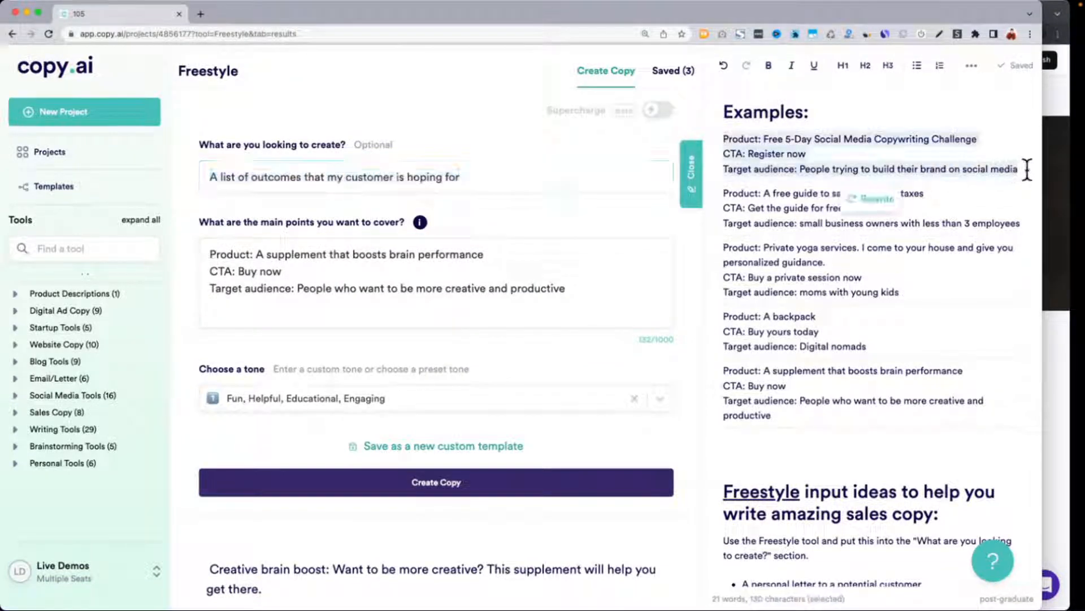
pyautogui.click(617, 289)
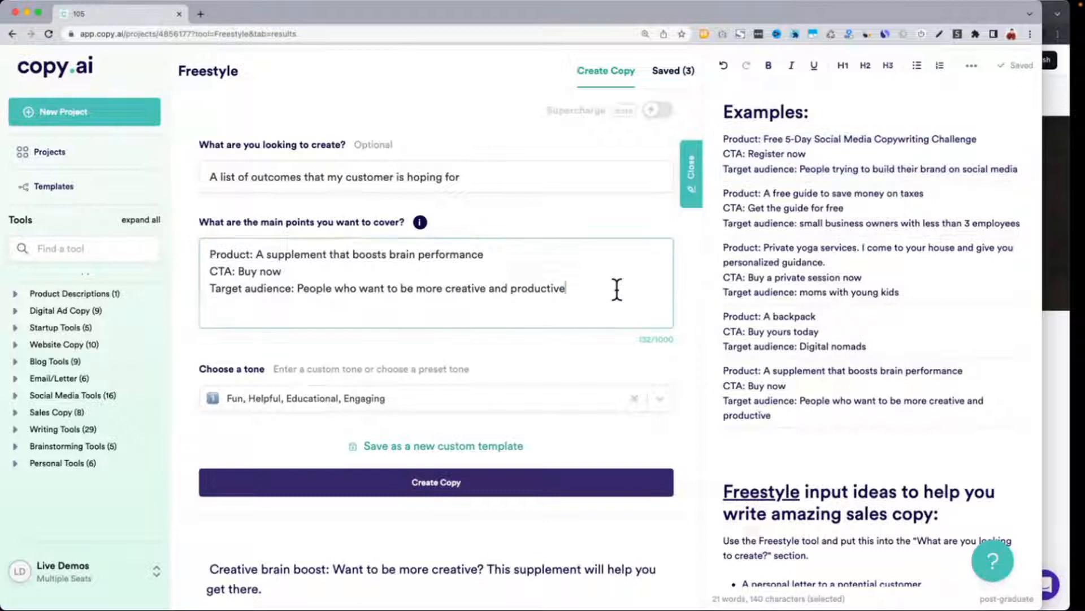
pyautogui.press('super+a')
pyautogui.press('super+v')
# Switch to the Podia page and look over its sections from the challenge reasons down to the three benefits.
pyautogui.click(1053, 270)
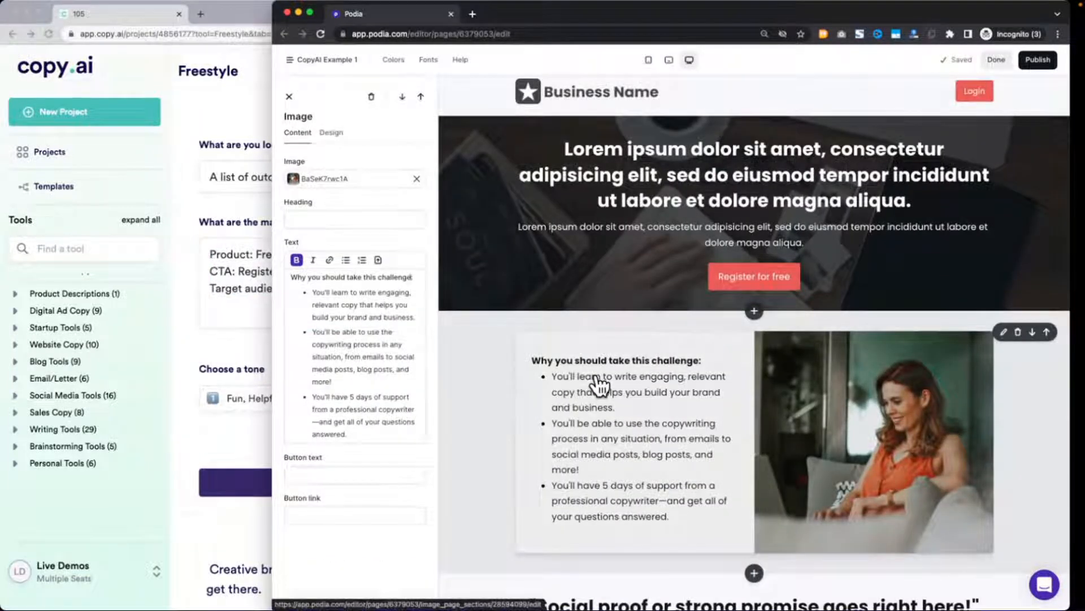
pyautogui.scroll(-5, 593, 438)
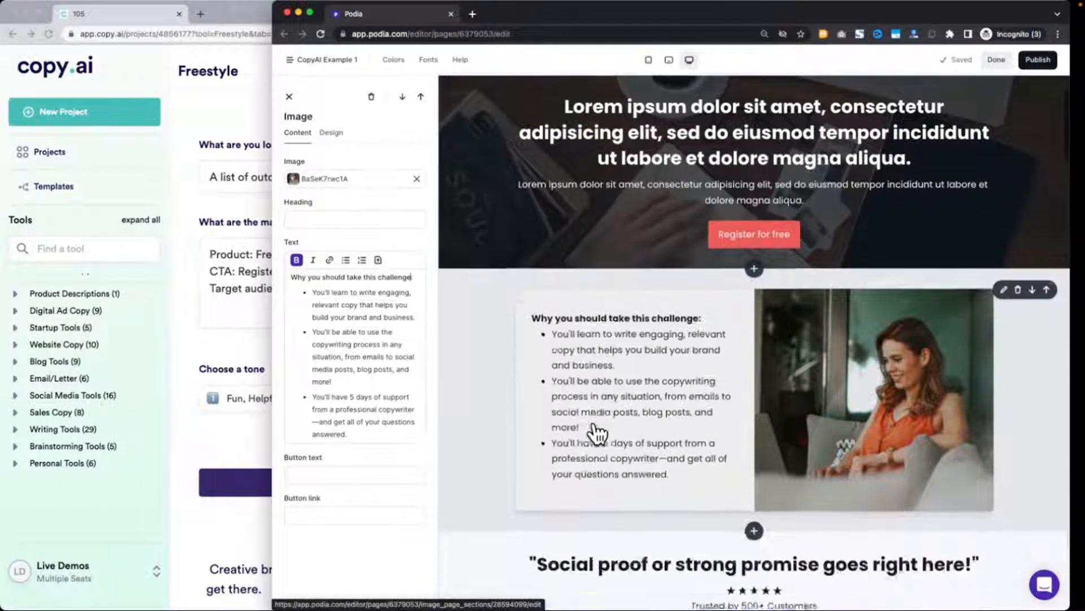
pyautogui.scroll(-10, 596, 432)
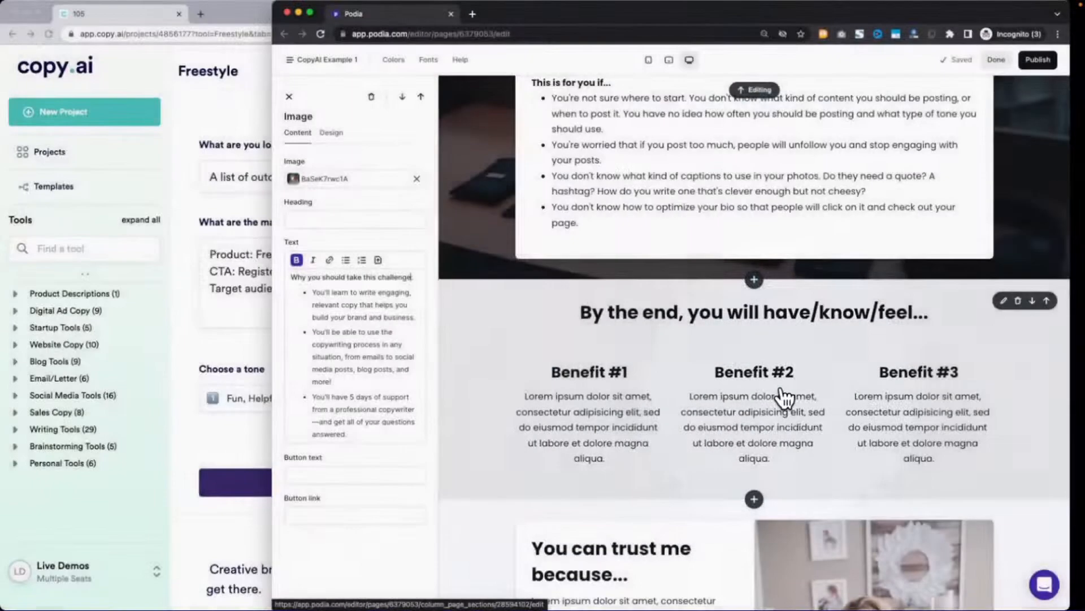
pyautogui.scroll(10, 783, 399)
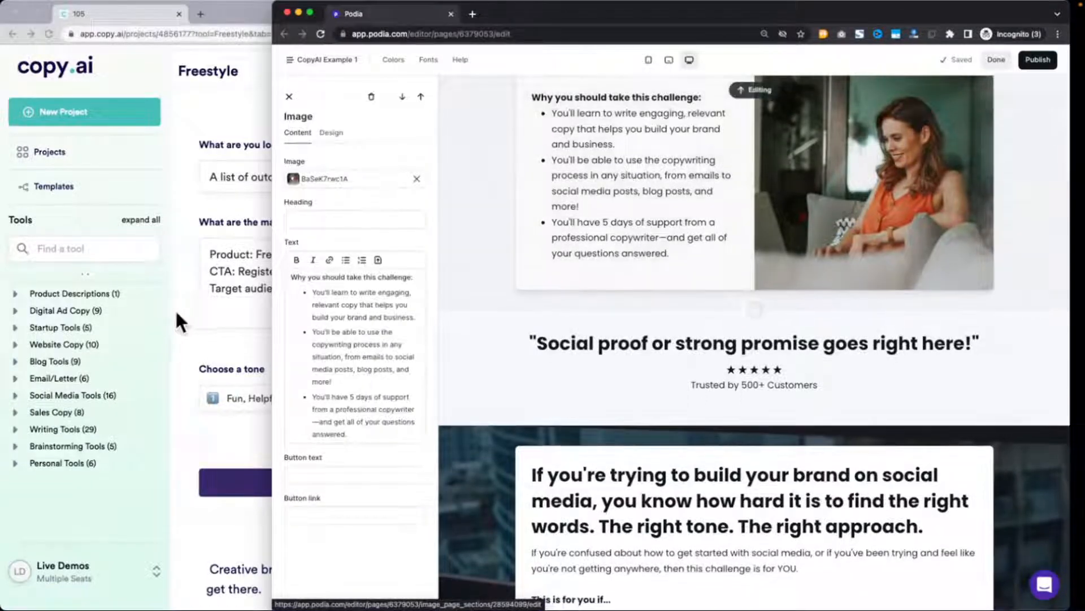
# Return to copy.ai and generate a list of outcomes the customer is hoping for from the social media copywriting challenge.
pyautogui.click(182, 328)
pyautogui.scroll(-2, 181, 328)
pyautogui.scroll(-3, 181, 328)
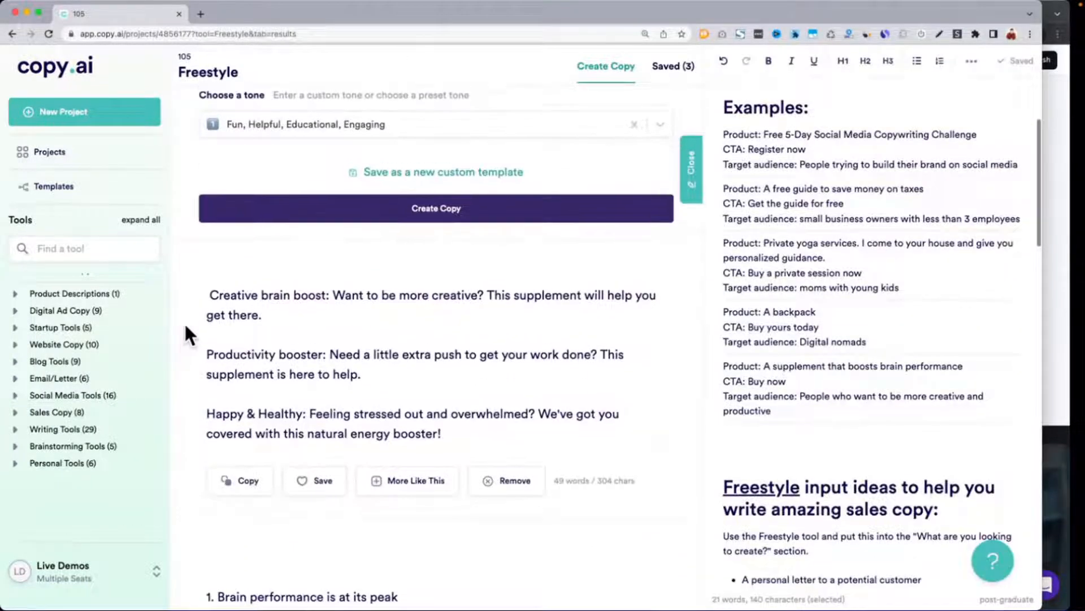
pyautogui.scroll(6, 184, 321)
pyautogui.click(423, 519)
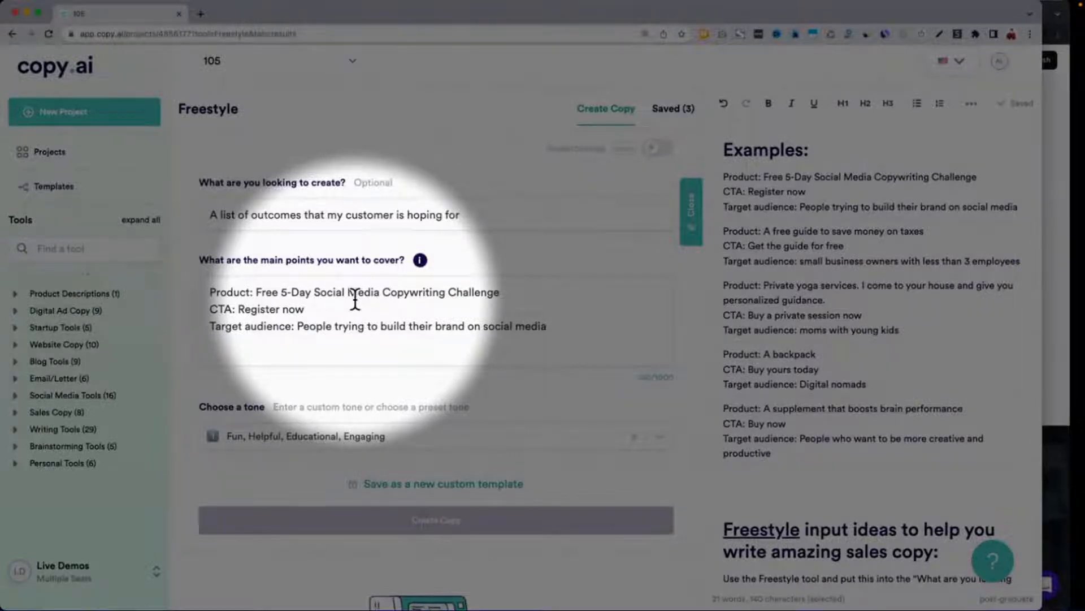
# Read the generated list of five customer outcomes, highlighting text in the second, third and fifth points.
pyautogui.scroll(-8, 355, 298)
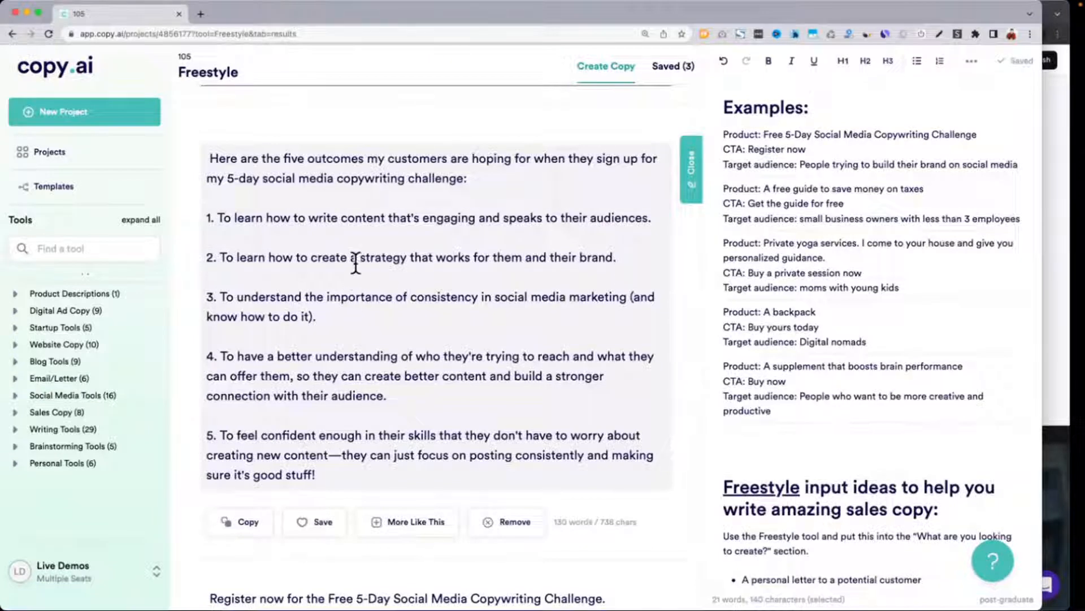
pyautogui.moveTo(355, 262); pyautogui.dragTo(469, 257)
pyautogui.moveTo(224, 298); pyautogui.dragTo(478, 298)
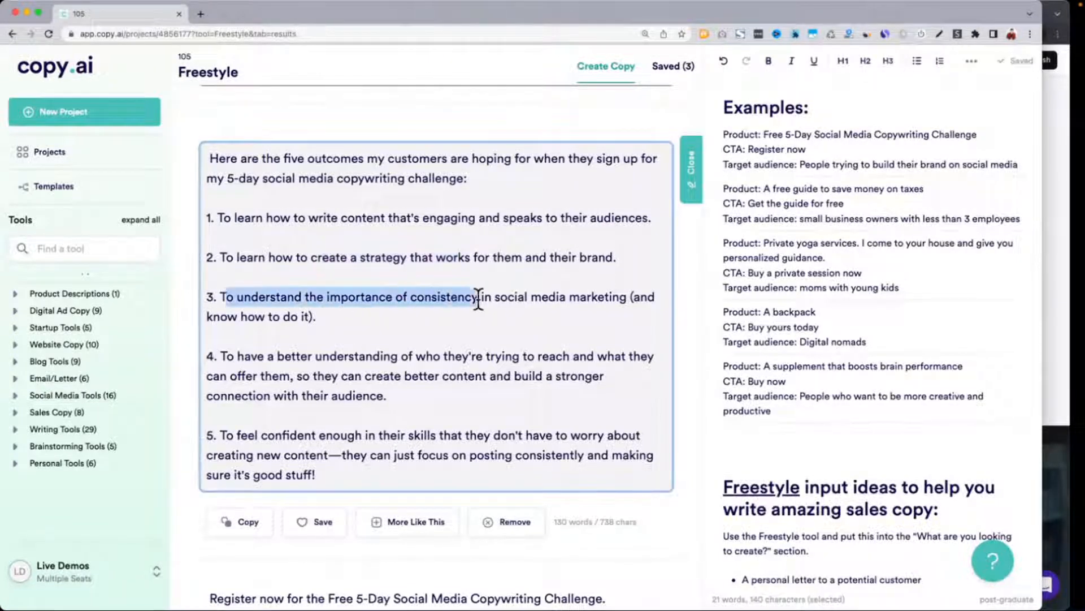
pyautogui.moveTo(359, 467); pyautogui.dragTo(224, 433)
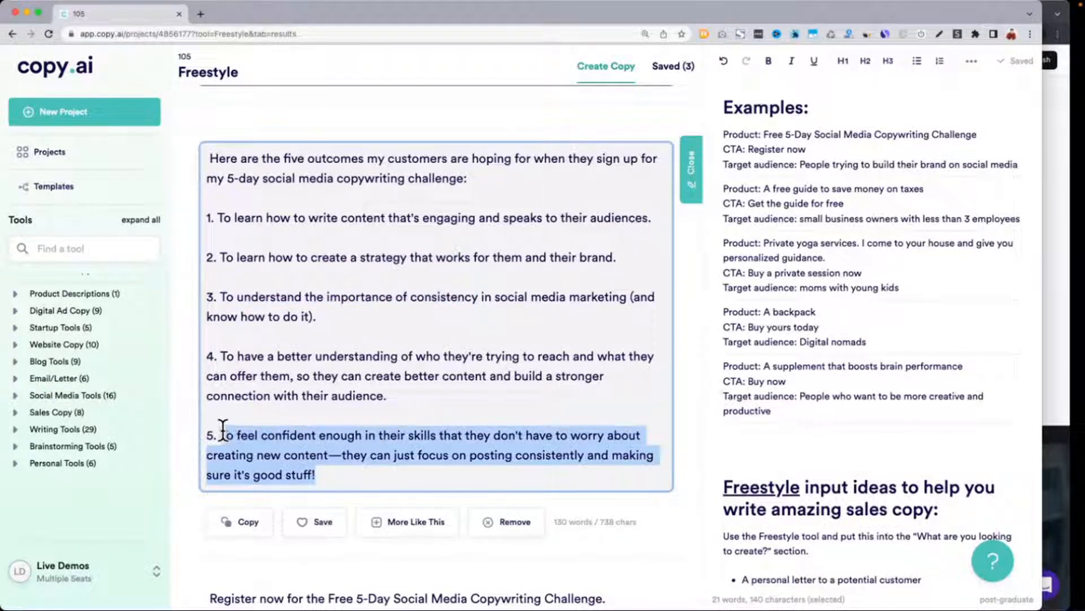
# Review the generated list of five customer outcomes and the registration copy for the Free 5-Day Social Media Copywriting Challenge.
pyautogui.moveTo(204, 219); pyautogui.dragTo(333, 476)
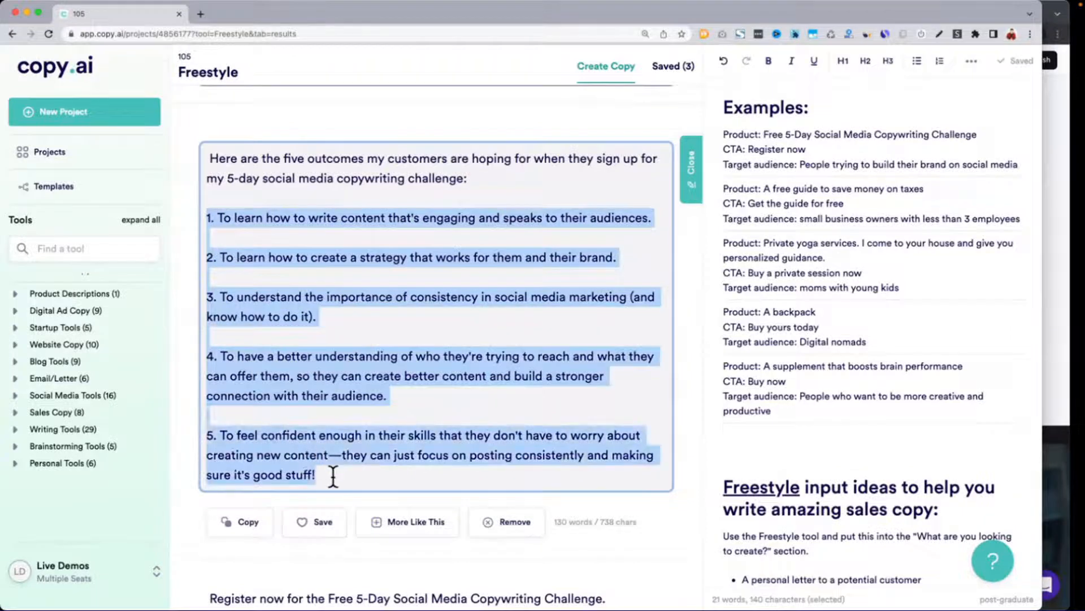
pyautogui.scroll(-6, 333, 476)
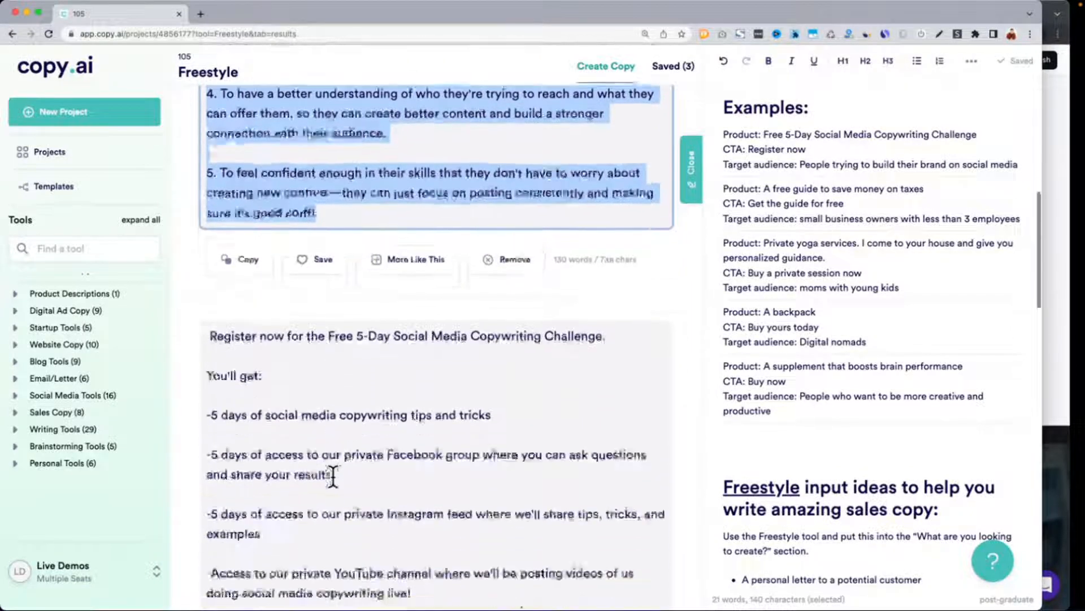
pyautogui.scroll(-2, 333, 476)
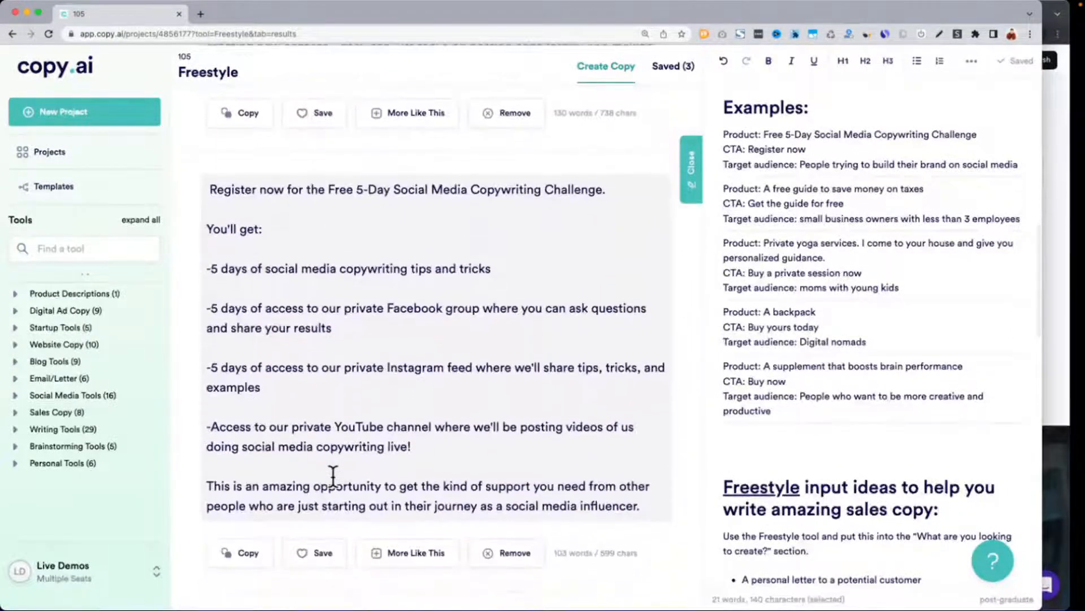
pyautogui.click(455, 452)
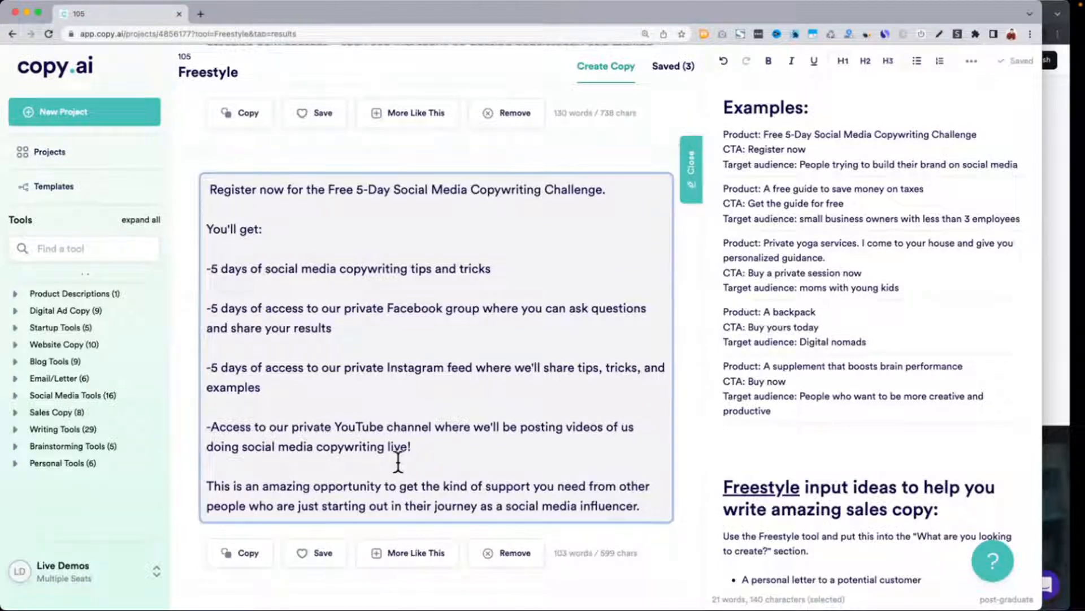
pyautogui.moveTo(221, 486); pyautogui.dragTo(441, 475)
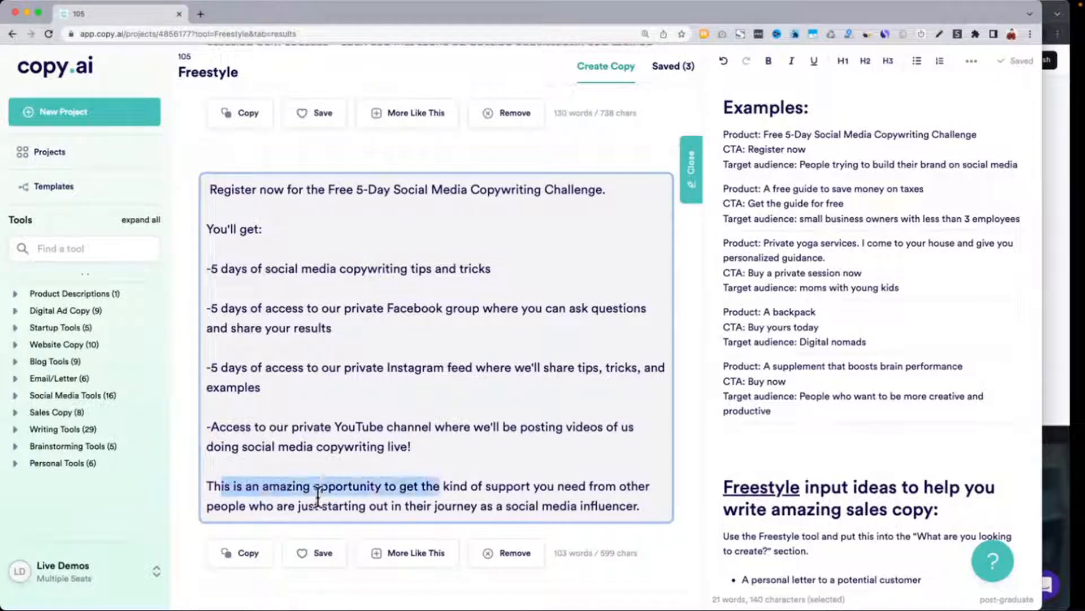
pyautogui.tripleClick(366, 499)
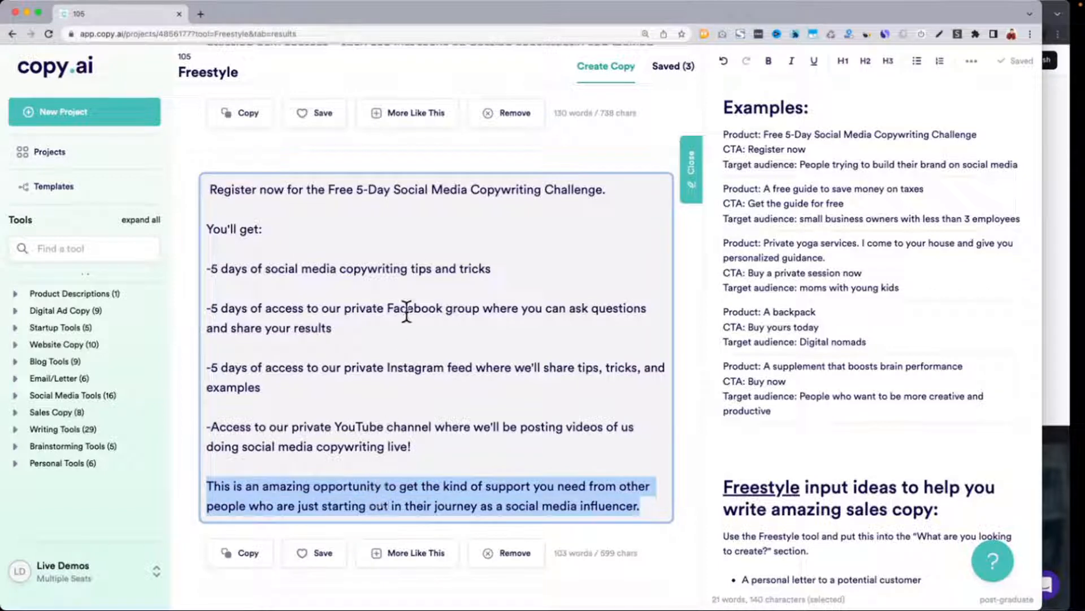
pyautogui.tripleClick(470, 190)
pyautogui.click(236, 192)
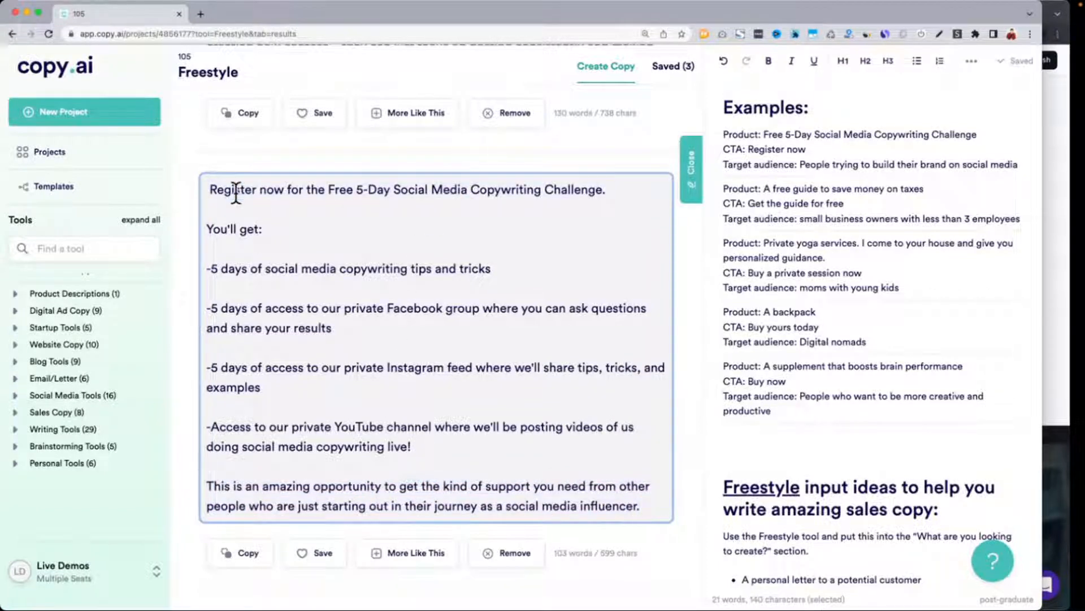
pyautogui.moveTo(211, 191); pyautogui.dragTo(651, 190)
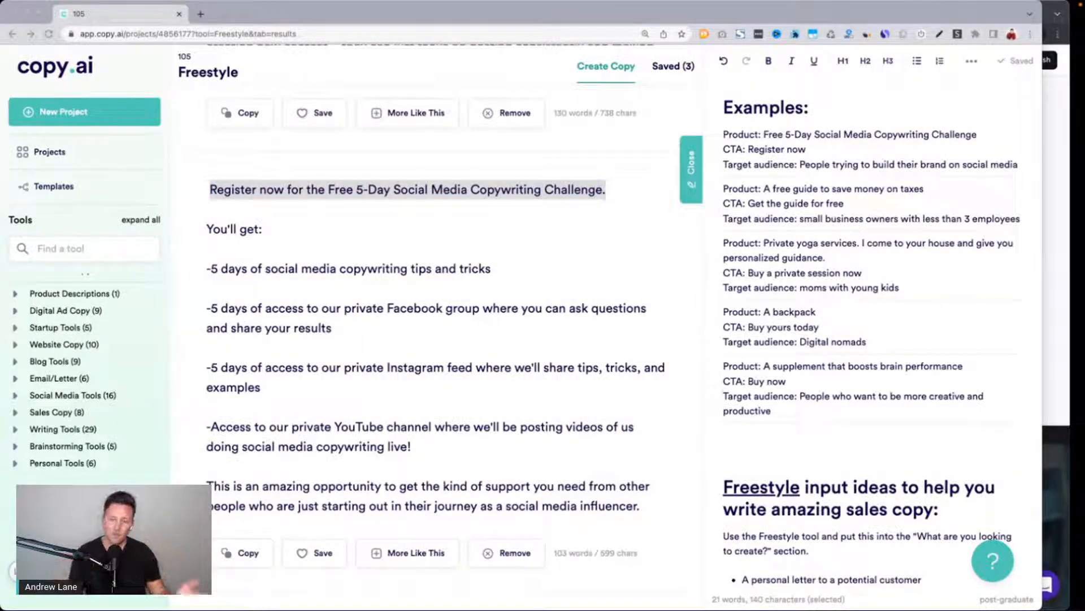
# Check the sales page in Podia, return to copy.ai and read on to the "You'll learn" Freestyle result.
pyautogui.click(1068, 402)
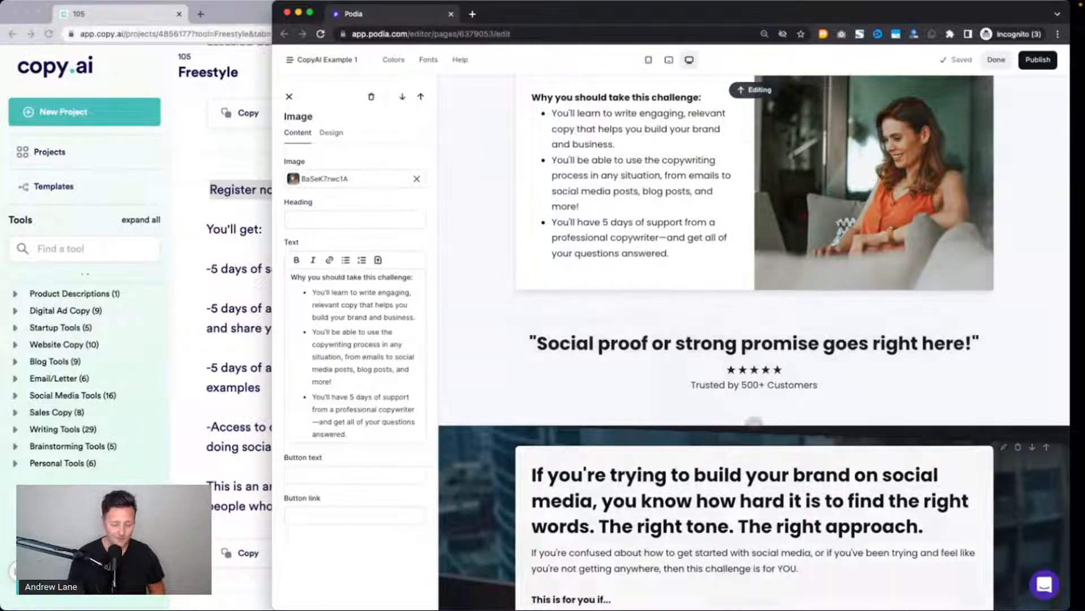
pyautogui.click(265, 352)
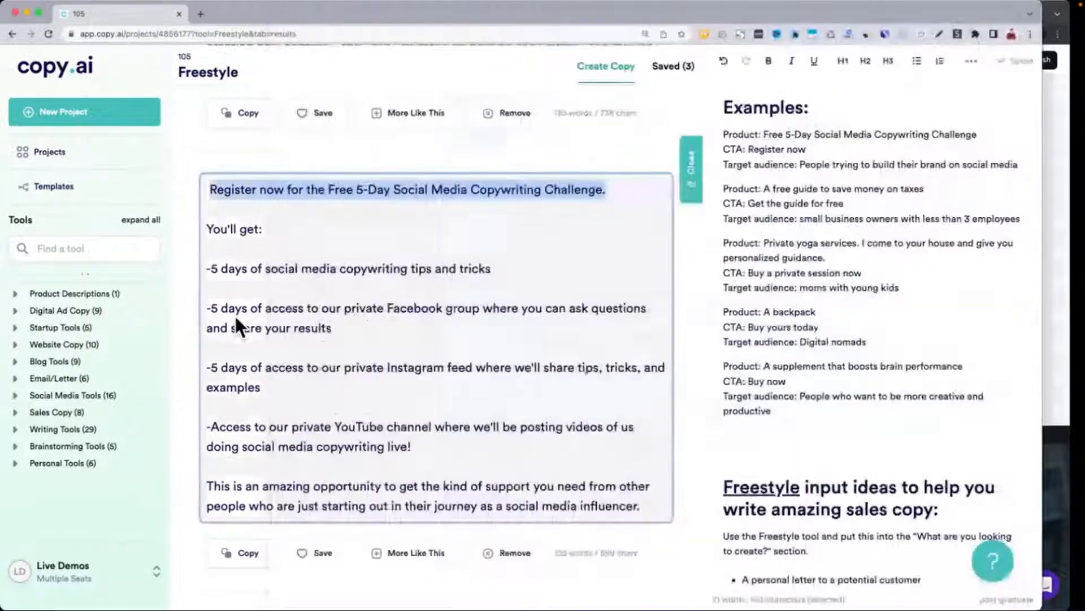
pyautogui.tripleClick(398, 192)
pyautogui.scroll(-6, 437, 270)
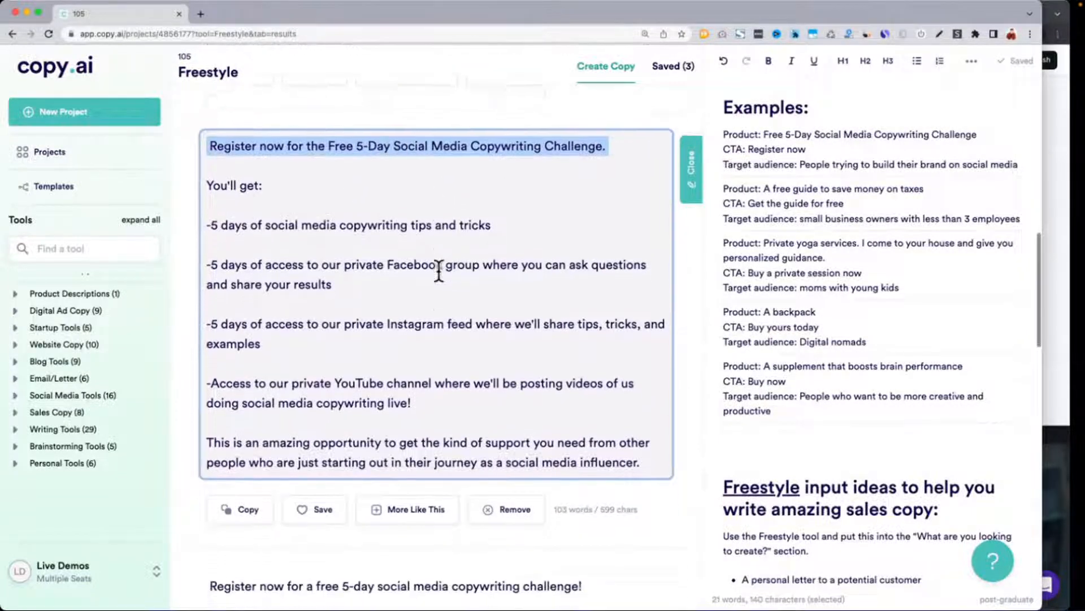
pyautogui.scroll(-2, 396, 280)
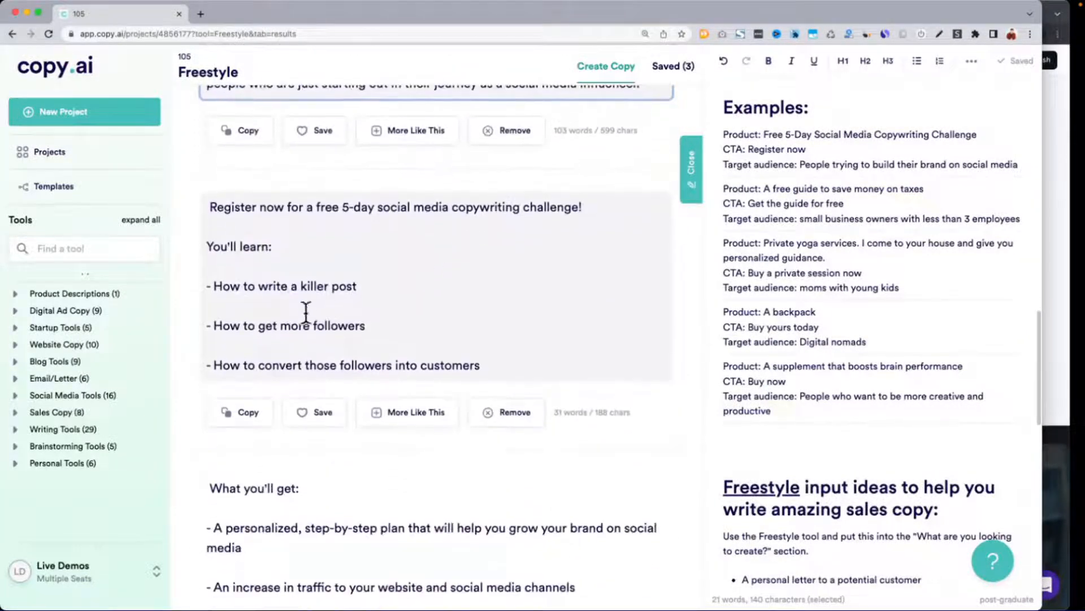
pyautogui.scroll(-1, 371, 326)
pyautogui.scroll(-1, 373, 331)
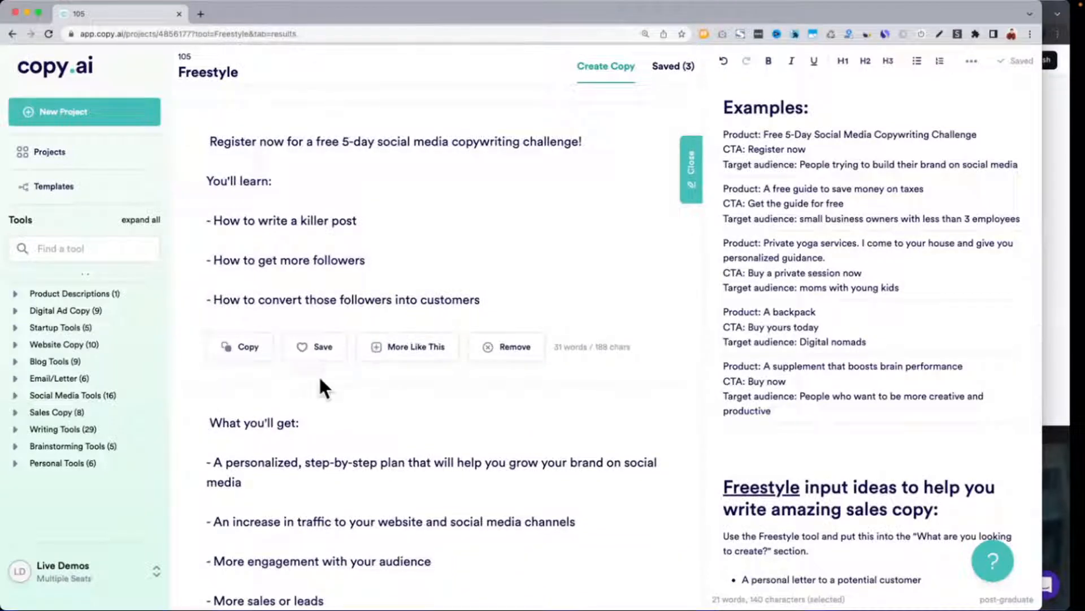
# Copy "How to write a killer post" from the Freestyle result and paste it over the Benefit #1 title in Podia's benefits grid.
pyautogui.moveTo(217, 219); pyautogui.dragTo(424, 215)
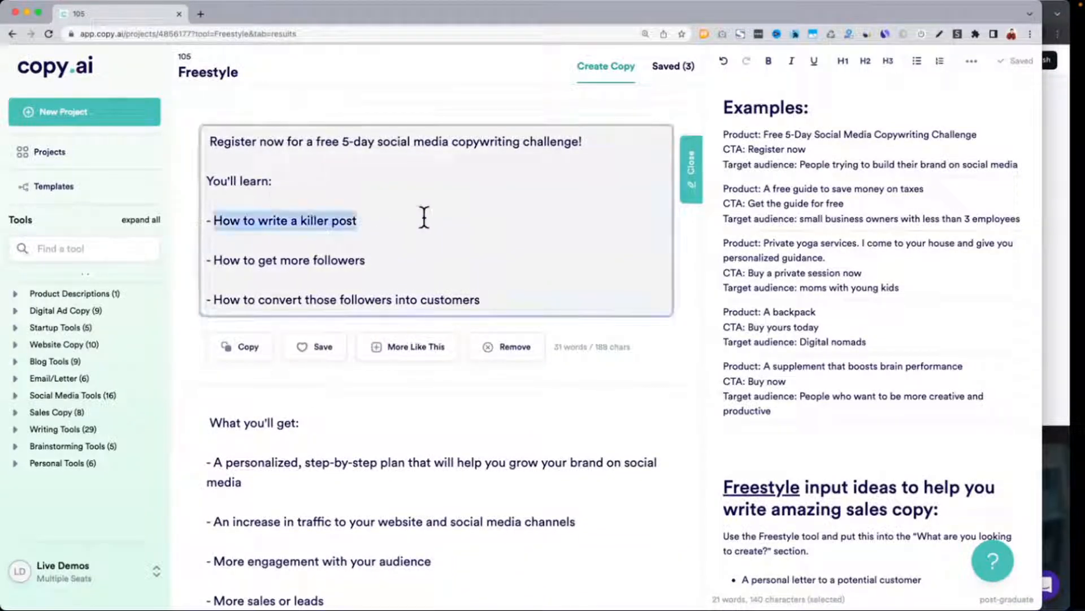
pyautogui.press('super+c')
pyautogui.click(1050, 300)
pyautogui.scroll(-8, 723, 416)
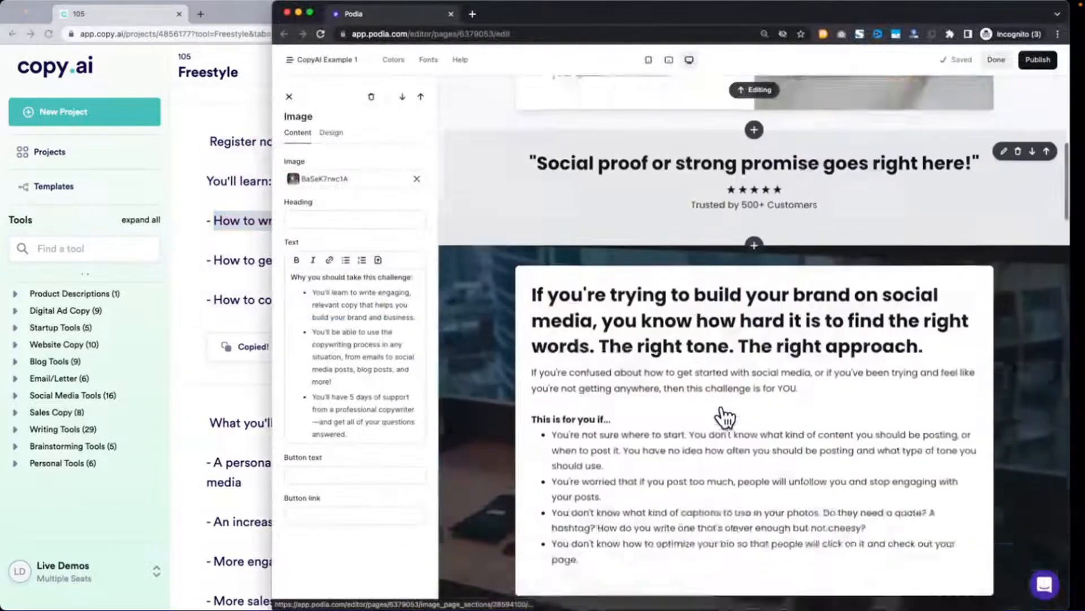
pyautogui.scroll(10, 724, 418)
pyautogui.scroll(-6, 726, 417)
pyautogui.scroll(-3, 725, 417)
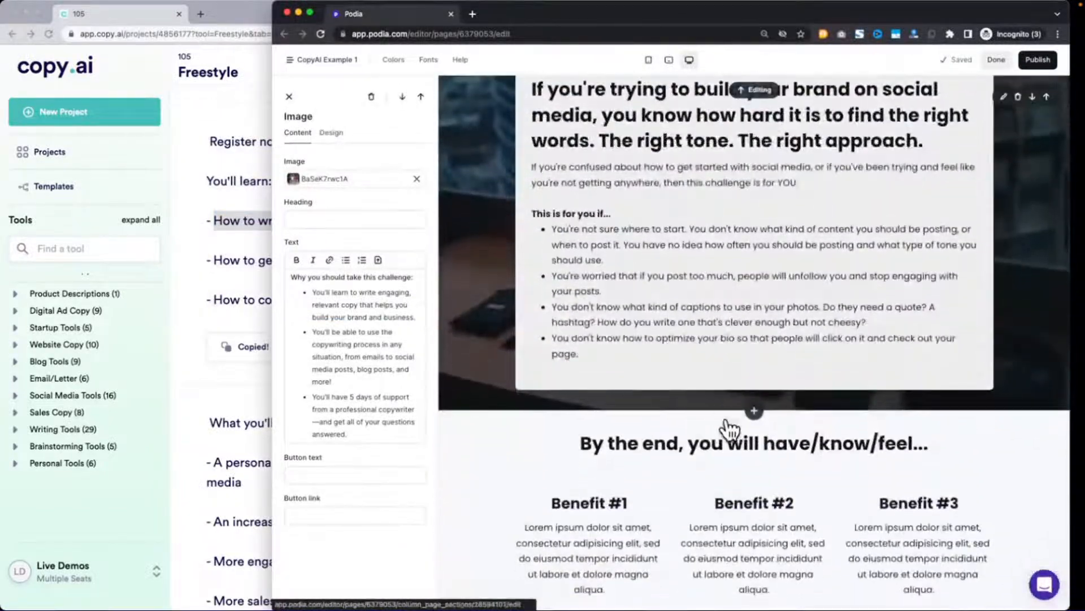
pyautogui.click(702, 497)
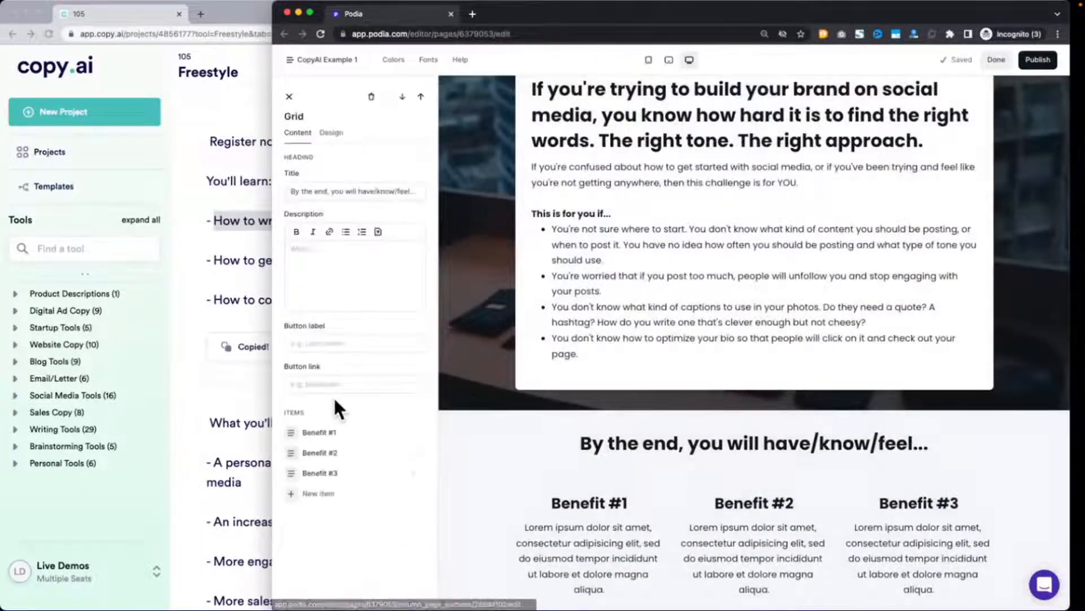
pyautogui.click(328, 432)
pyautogui.tripleClick(339, 157)
pyautogui.press('super+v')
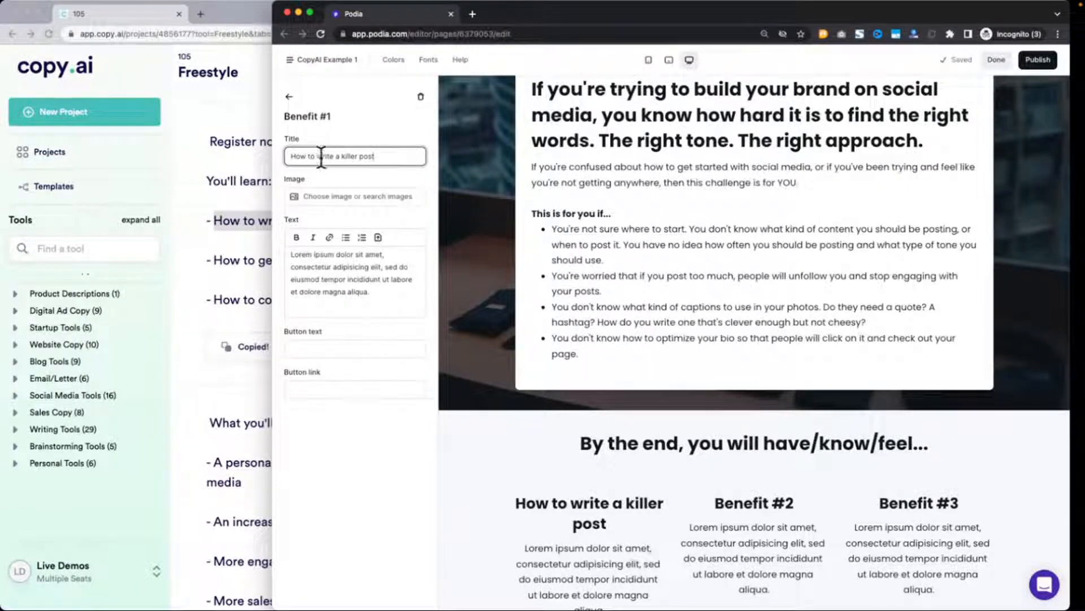
# Shorten the first benefit's title to "Write a killer post".
pyautogui.click(321, 157)
pyautogui.press('BackSpace')
pyautogui.press('BackSpace')
pyautogui.press('BackSpace')
pyautogui.press('BackSpace')
pyautogui.press('BackSpace')
pyautogui.press('BackSpace')
pyautogui.press('BackSpace')
pyautogui.press('BackSpace')
pyautogui.write('W')
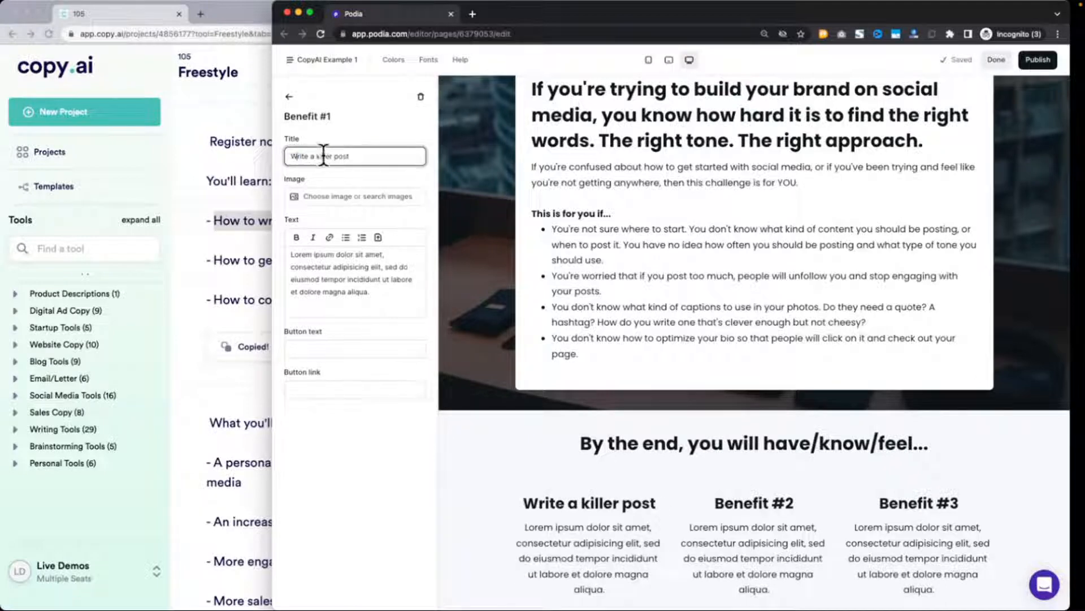
# Reword the first benefit's title as "Write engaging posts" and return to the grid settings.
pyautogui.moveTo(323, 156); pyautogui.dragTo(310, 156)
pyautogui.press('BackSpace')
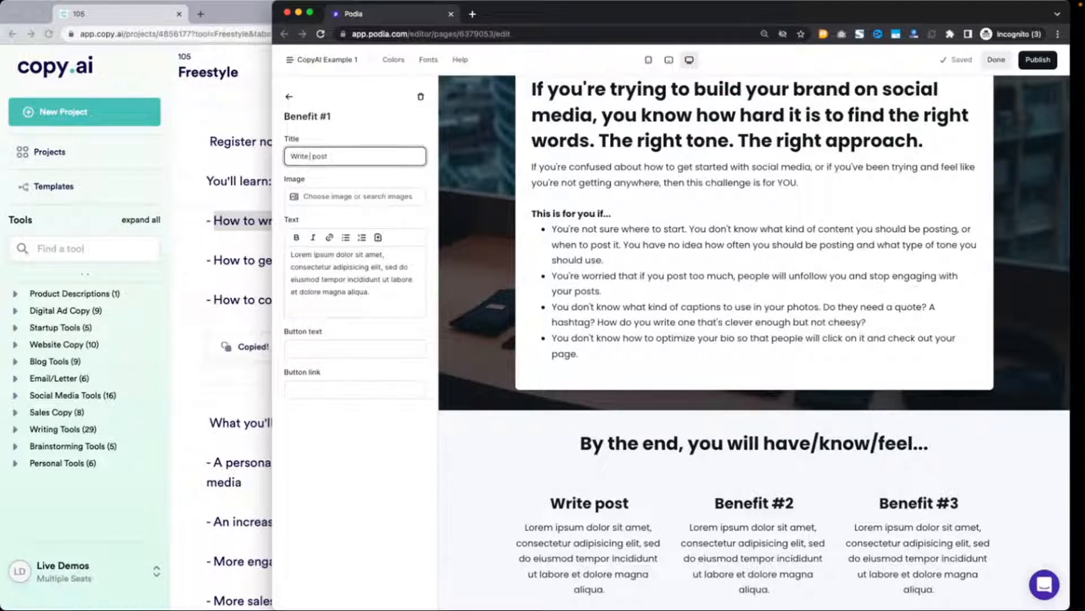
pyautogui.write('engaging')
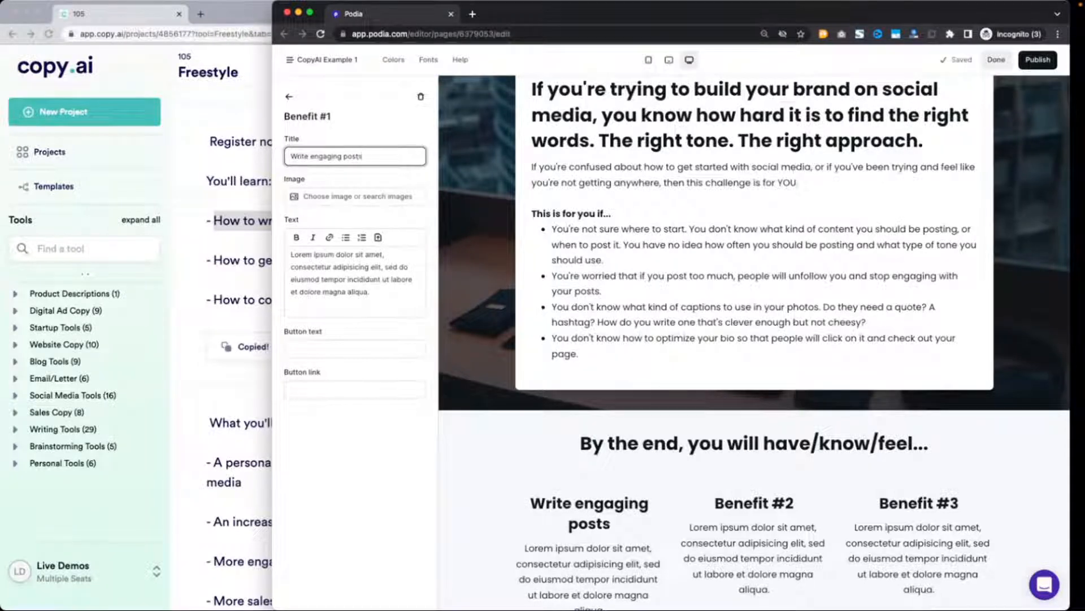
pyautogui.click(288, 96)
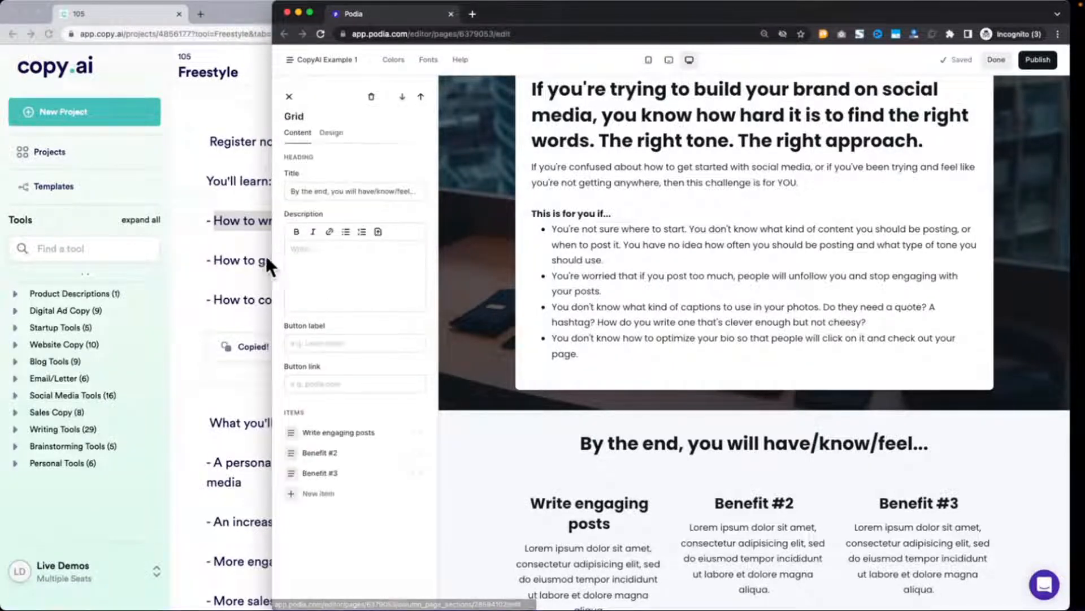
# Copy "get more followers" from copy.ai into Podia's Benefit #2 title and capitalise it as "Get more followers".
pyautogui.click(253, 261)
pyautogui.moveTo(260, 261); pyautogui.dragTo(366, 261)
pyautogui.hotkey('ctrl', 'c')
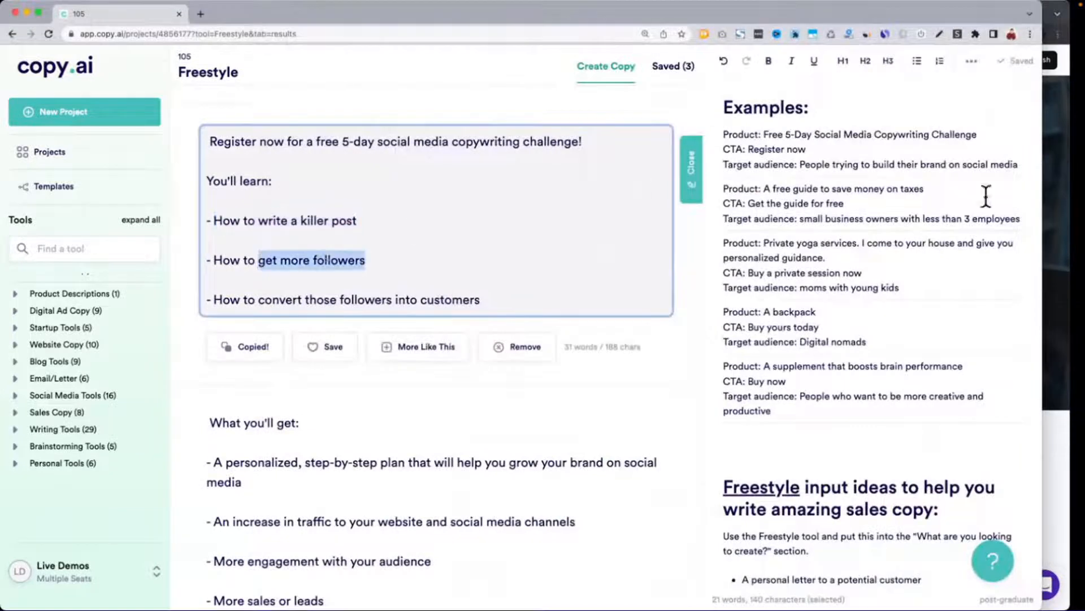
pyautogui.click(1058, 230)
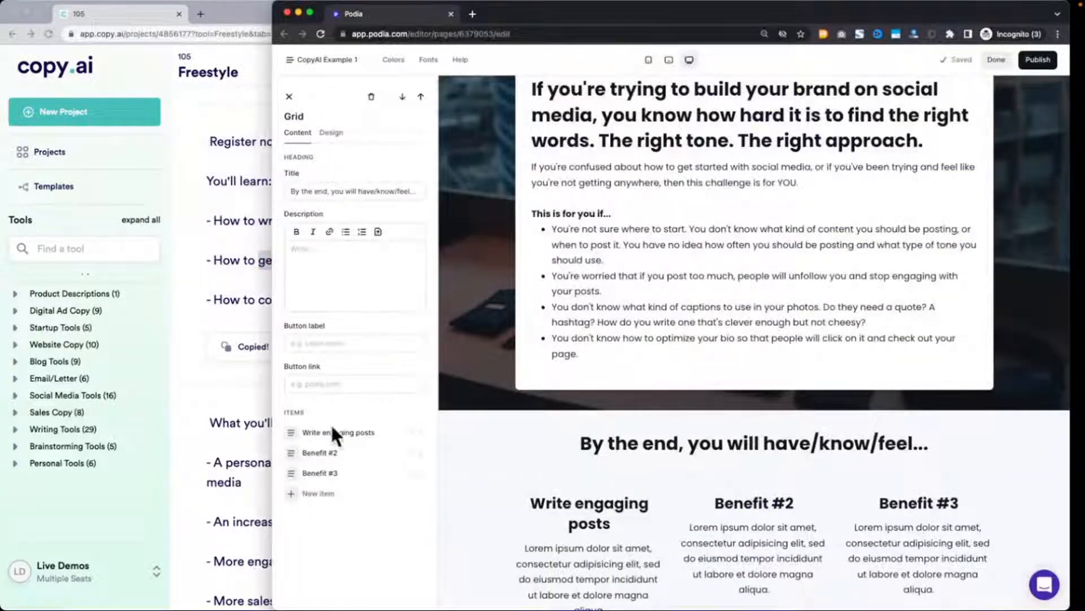
pyautogui.click(347, 452)
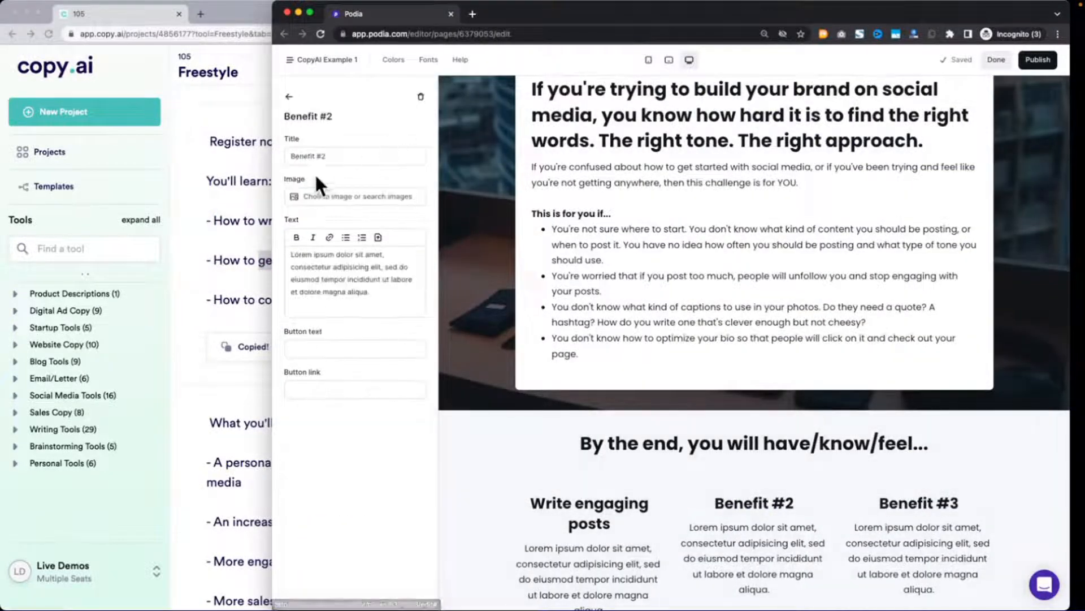
pyautogui.tripleClick(333, 156)
pyautogui.hotkey('ctrl', 'v')
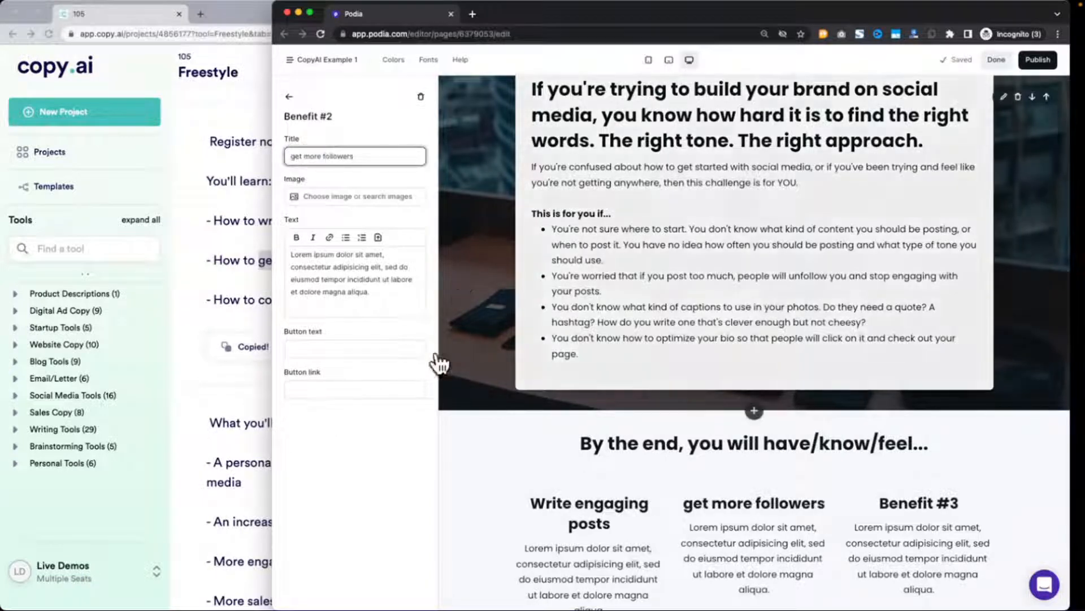
pyautogui.press('super+Left')
pyautogui.press('Right')
pyautogui.press('BackSpace')
pyautogui.write('G')
# Copy "convert those followers into customers" from copy.ai into Podia's Benefit #3 title, capitalised as "Convert those followers into customers".
pyautogui.click(219, 281)
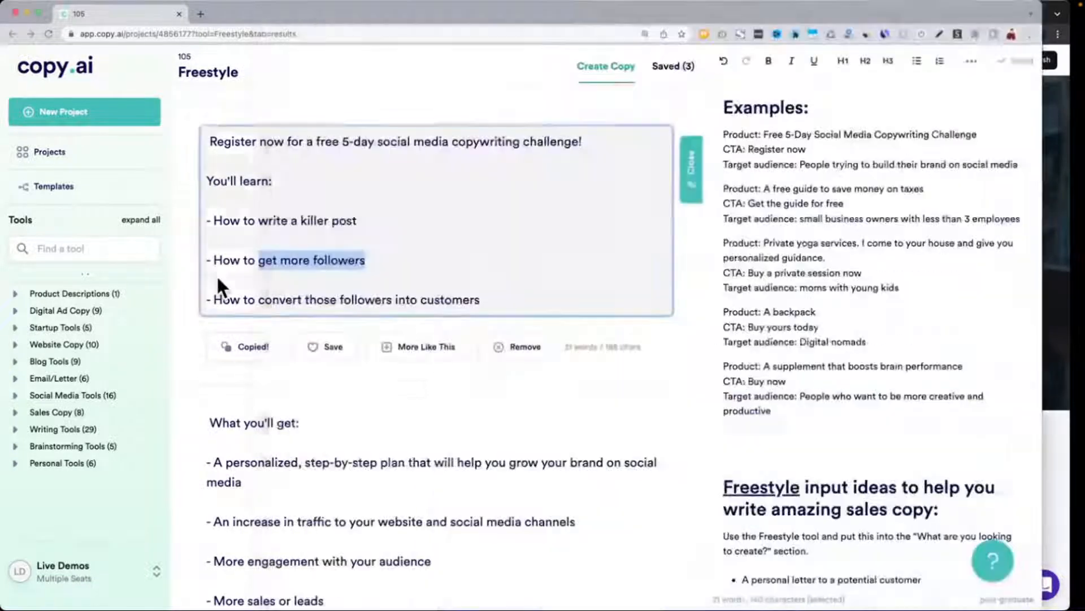
pyautogui.click(260, 296)
pyautogui.press('super+shift+Right')
pyautogui.press('super+c')
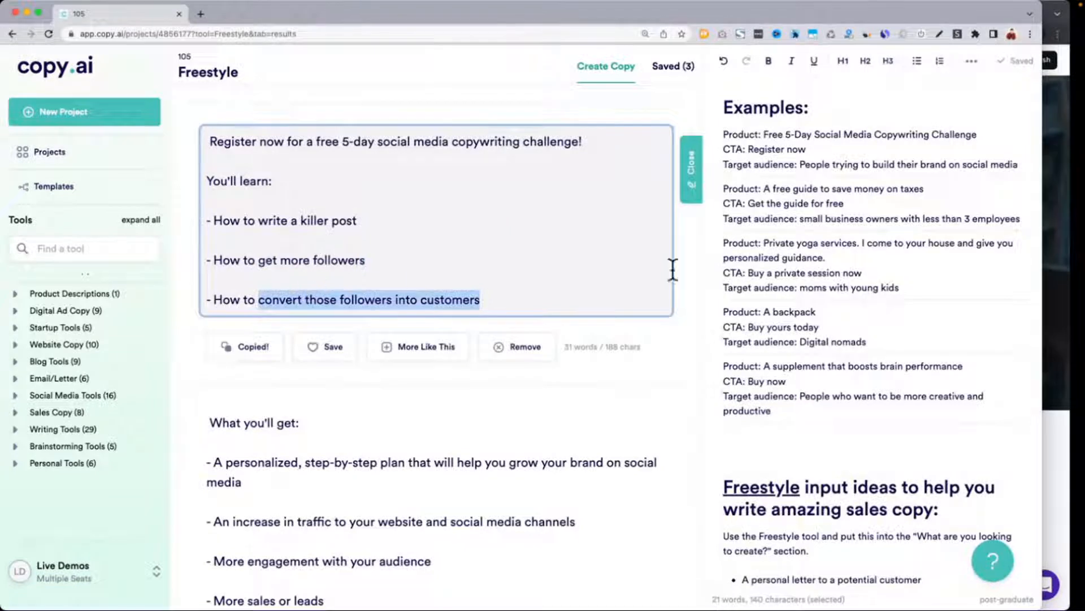
pyautogui.click(1065, 339)
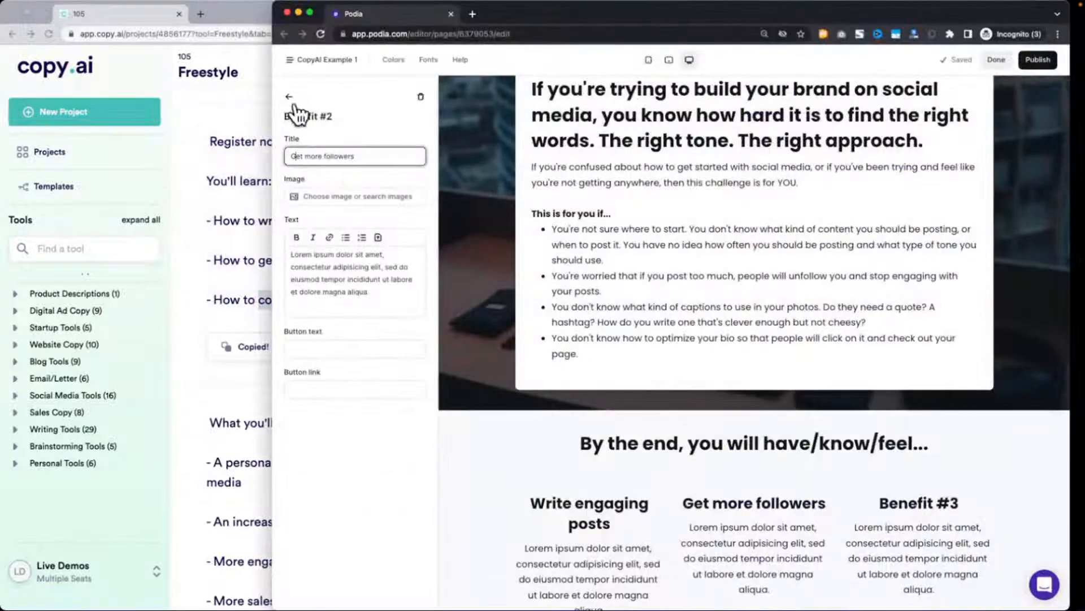
pyautogui.click(289, 97)
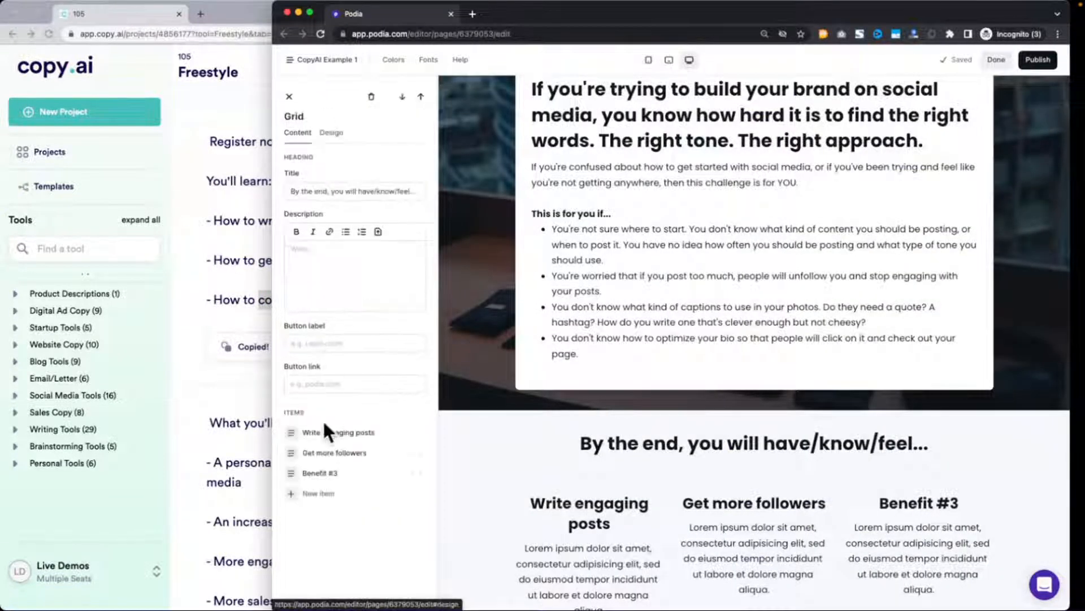
pyautogui.click(333, 469)
pyautogui.tripleClick(317, 157)
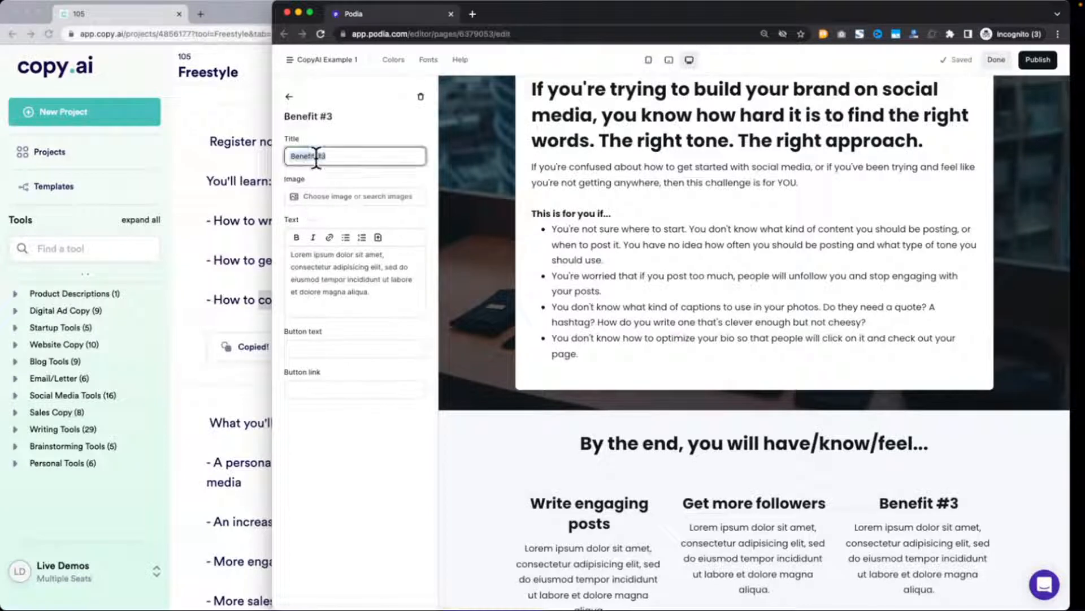
pyautogui.press('super+v')
pyautogui.press('Delete')
pyautogui.write('C')
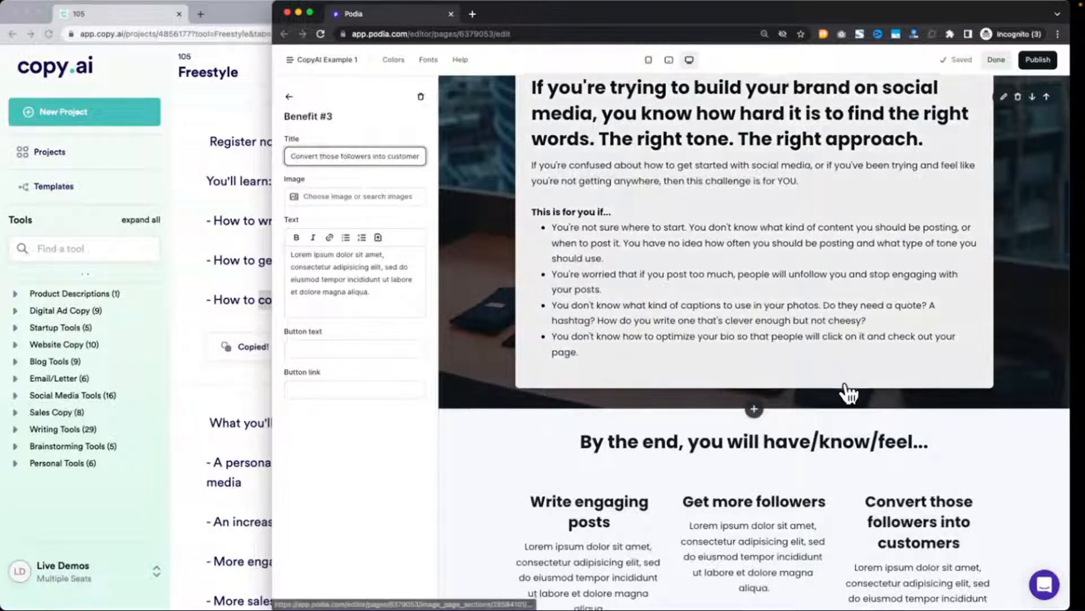
# Switch to copy.ai and read through the remaining generated results, including the last one about marketing strategy, framework and engaging content.
pyautogui.scroll(-2, 846, 392)
pyautogui.click(229, 345)
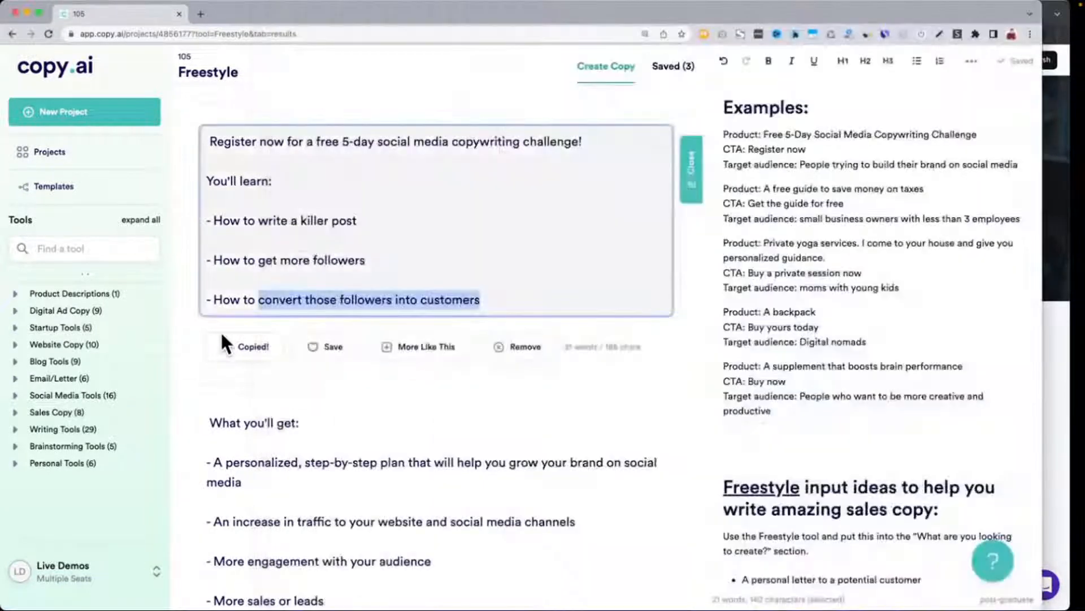
pyautogui.scroll(-4, 220, 333)
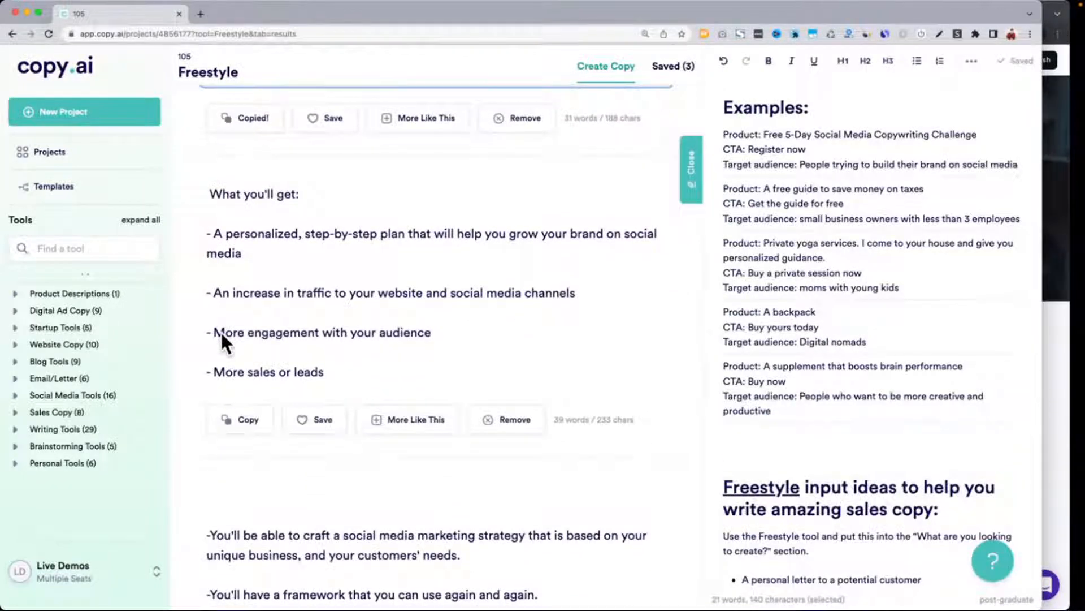
pyautogui.scroll(-5, 221, 336)
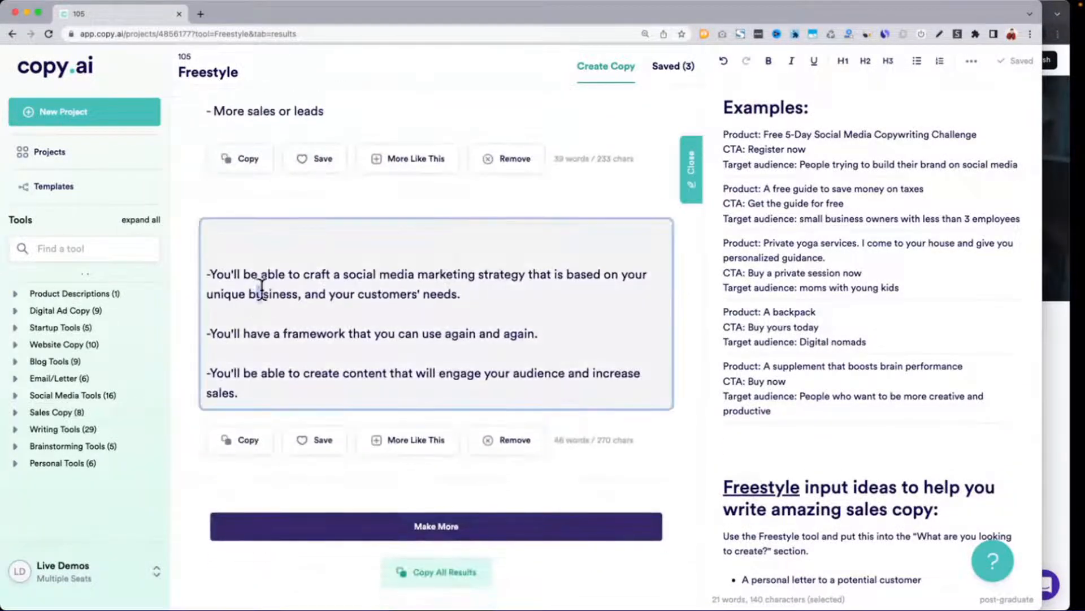
pyautogui.moveTo(257, 294); pyautogui.dragTo(318, 388)
pyautogui.click(496, 394)
pyautogui.moveTo(290, 331); pyautogui.dragTo(590, 321)
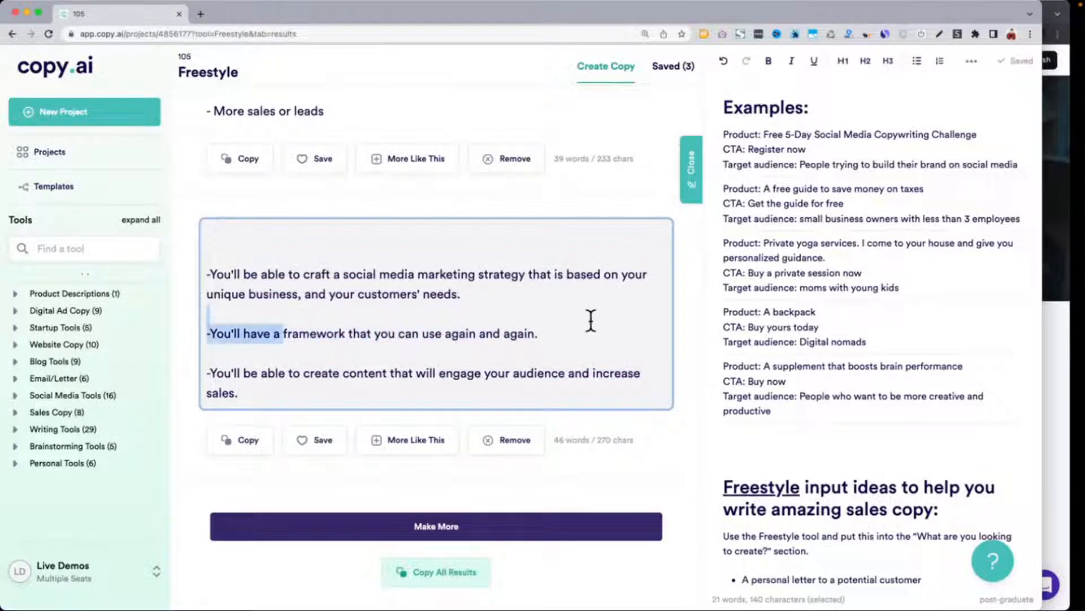
pyautogui.moveTo(204, 277); pyautogui.dragTo(286, 388)
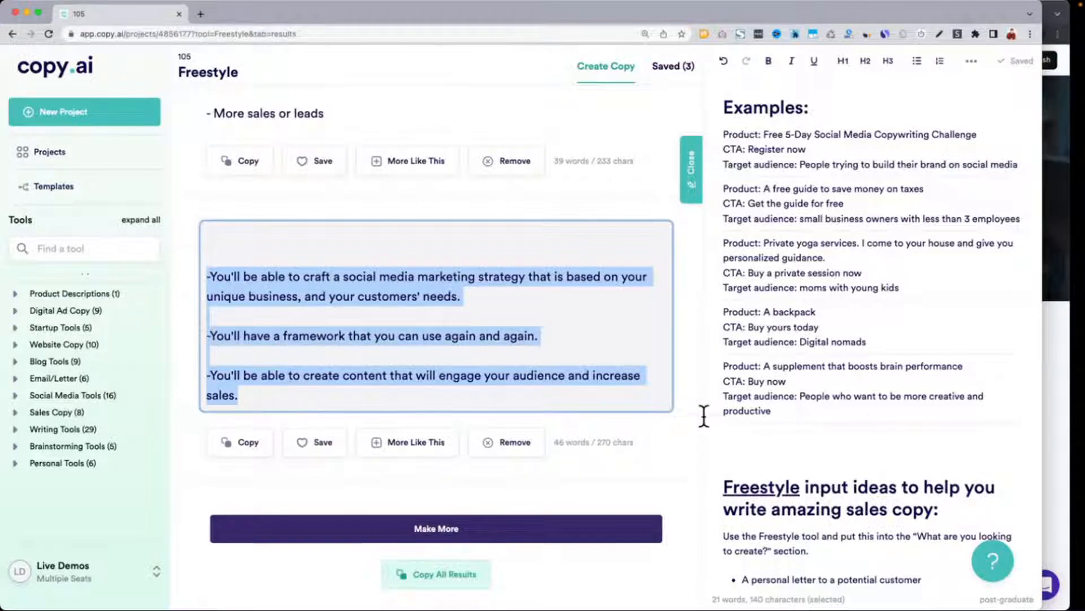
# Generate new Freestyle copy using the listed idea "A list of challenges that my customer is facing and how my product can help".
pyautogui.scroll(15, 703, 416)
pyautogui.scroll(2, 704, 417)
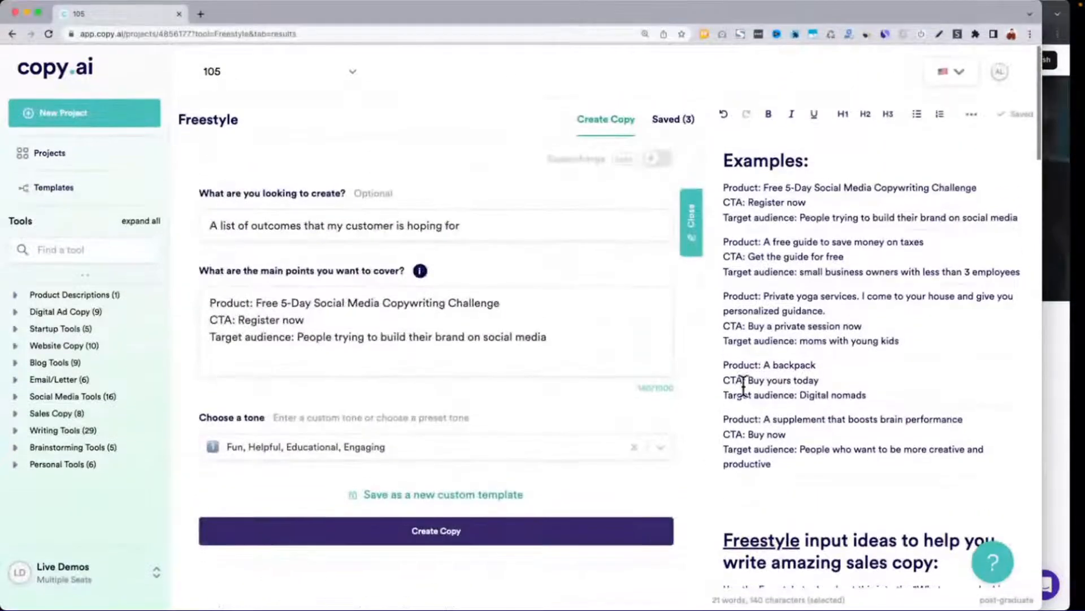
pyautogui.scroll(-5, 824, 273)
pyautogui.scroll(-3, 826, 275)
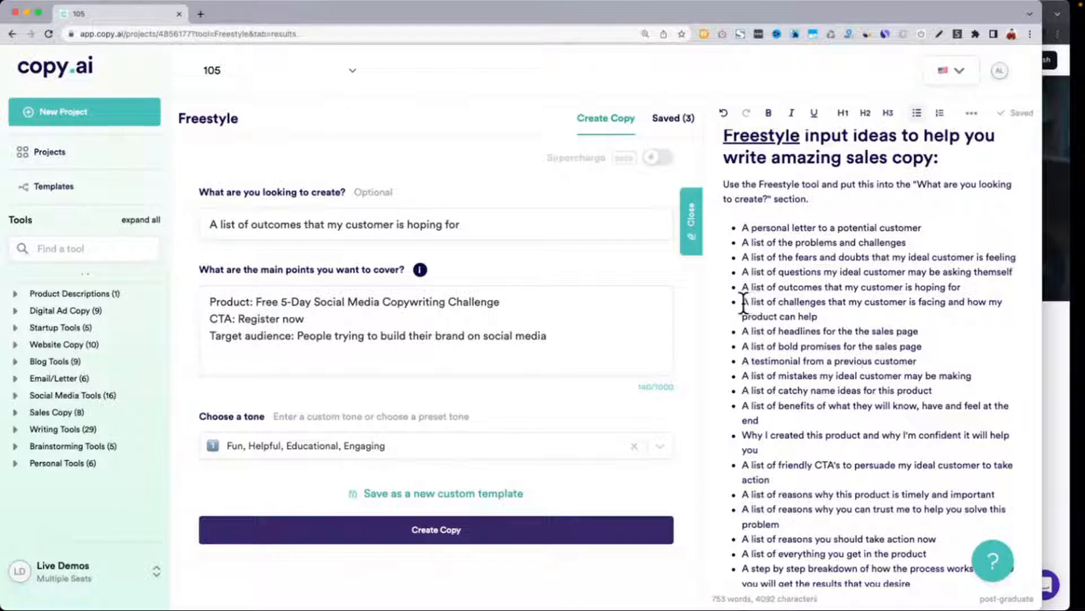
pyautogui.moveTo(744, 305); pyautogui.dragTo(830, 315)
pyautogui.hotkey('ctrl', 'c')
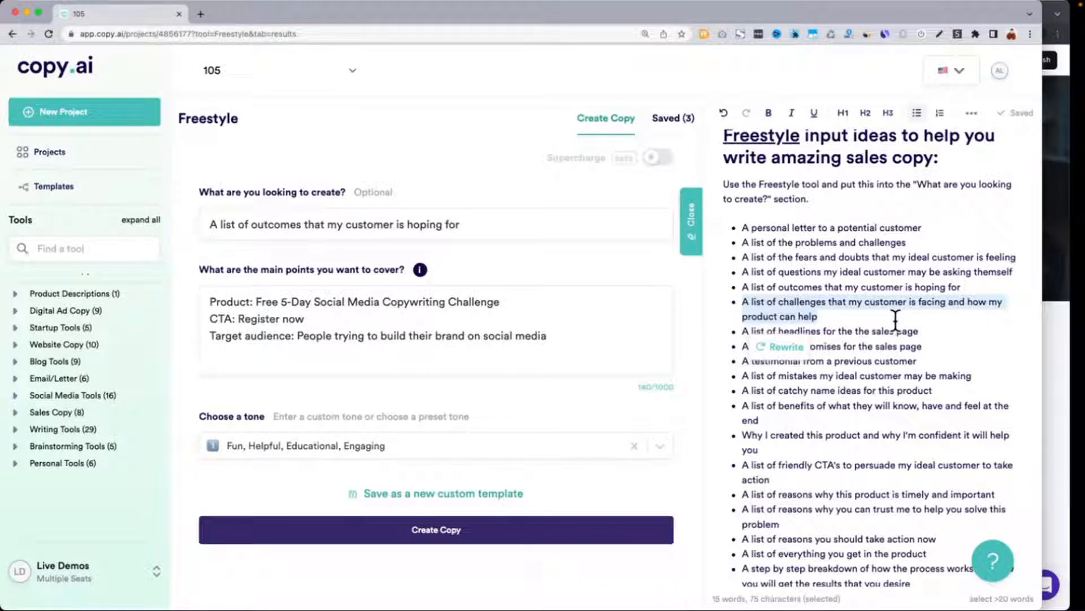
pyautogui.tripleClick(518, 228)
pyautogui.hotkey('ctrl', 'v')
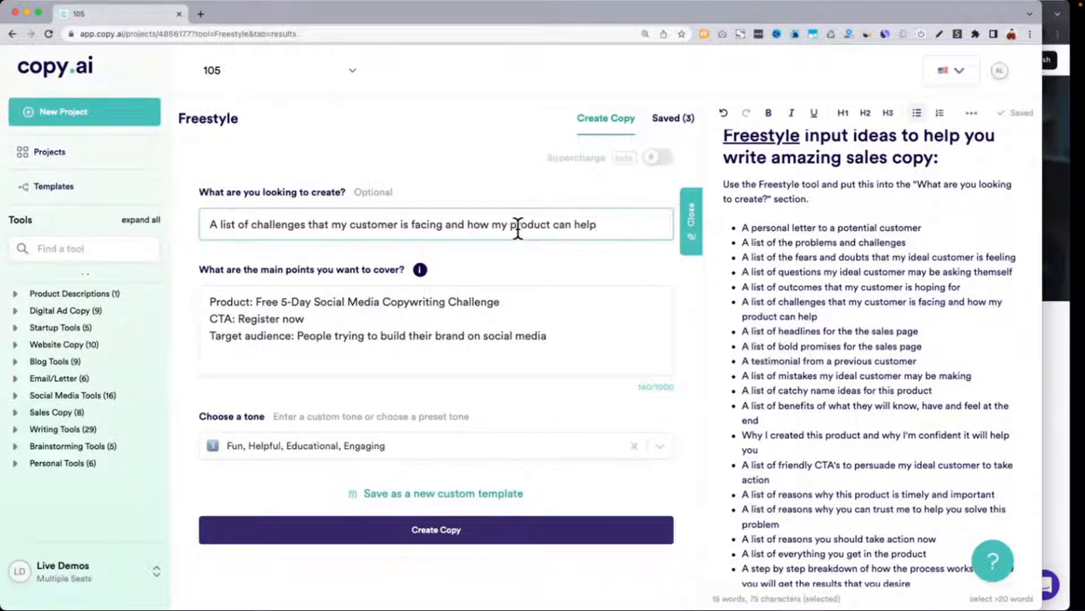
pyautogui.scroll(-4, 517, 226)
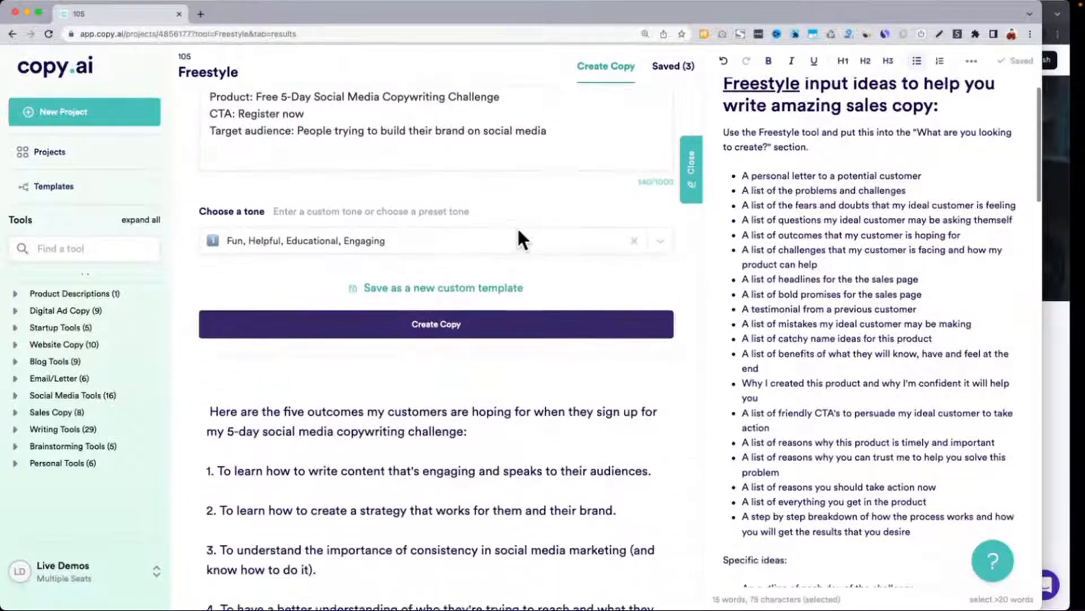
pyautogui.click(525, 315)
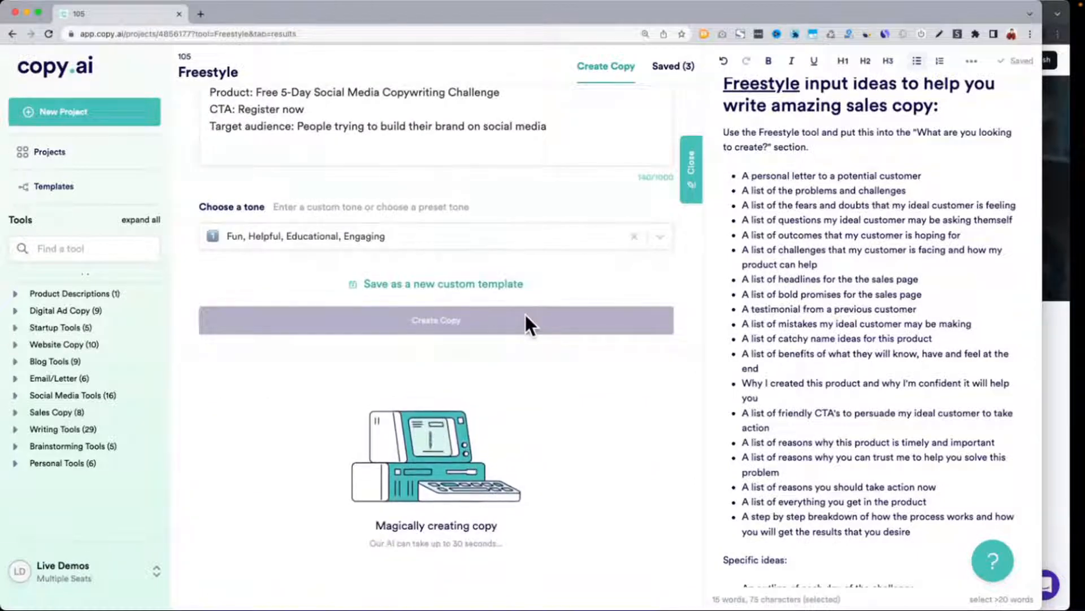
pyautogui.scroll(3, 525, 315)
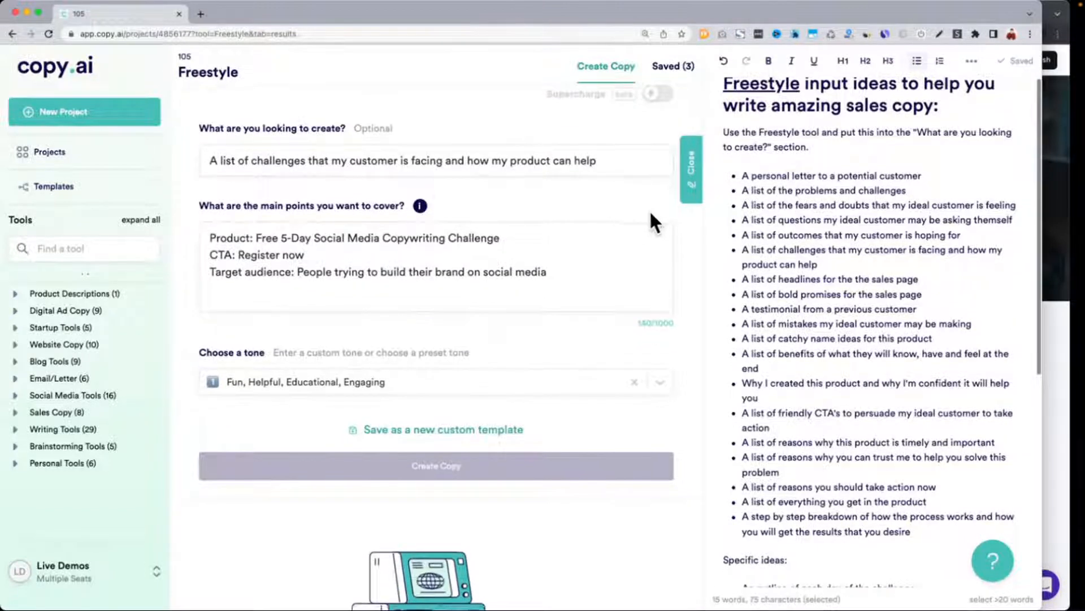
# Copy the first result's "With this online course" paragraph and replace the placeholder text of Podia's top banner section with it.
pyautogui.scroll(-5, 585, 202)
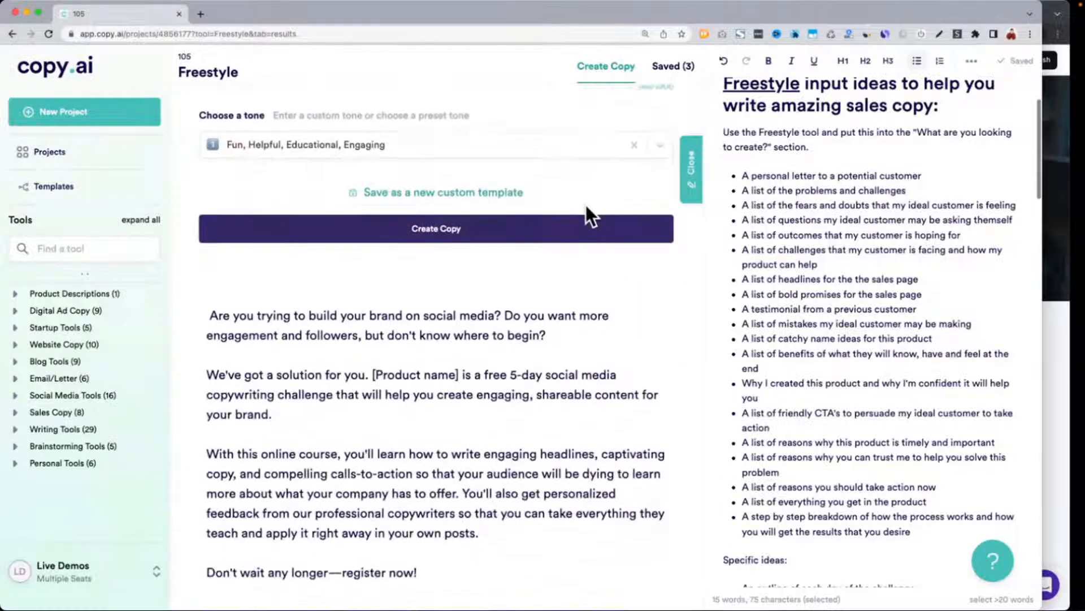
pyautogui.scroll(-2, 587, 208)
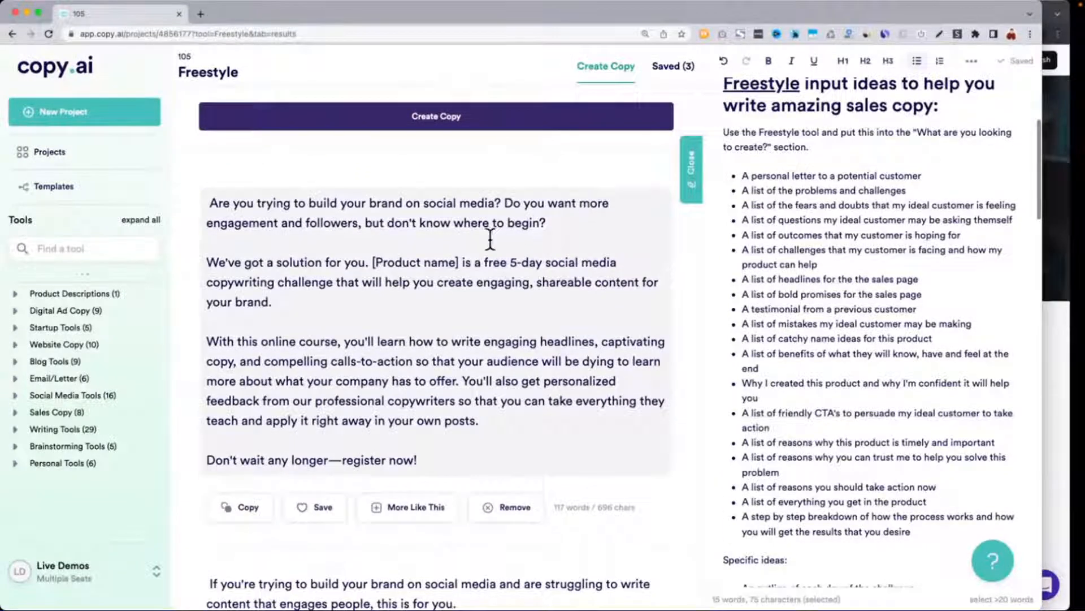
pyautogui.scroll(-2, 318, 234)
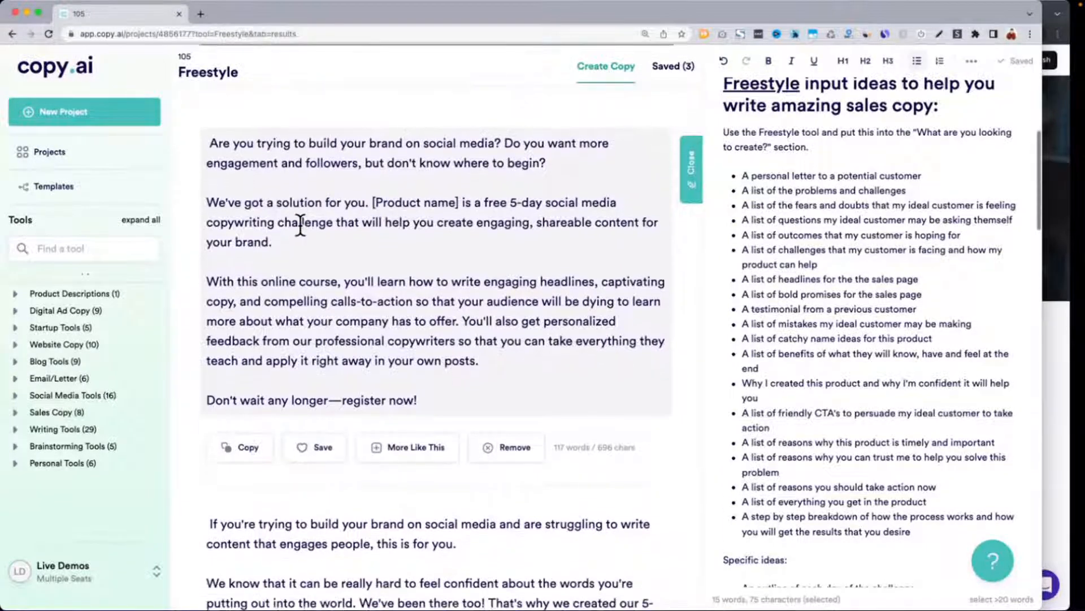
pyautogui.moveTo(213, 138); pyautogui.dragTo(606, 163)
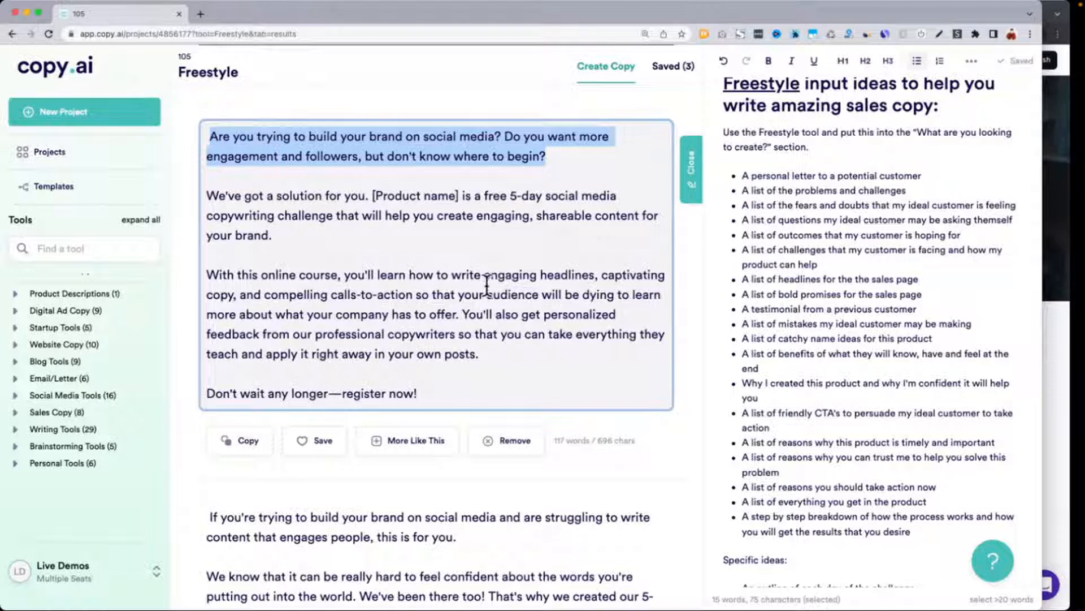
pyautogui.moveTo(207, 276); pyautogui.dragTo(497, 352)
pyautogui.press('super+c')
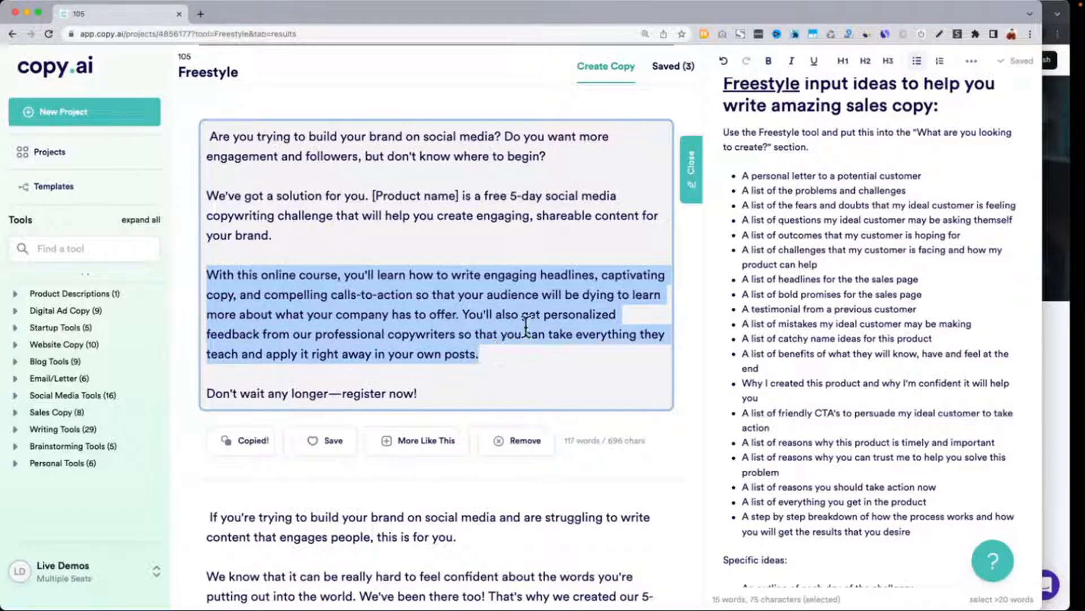
pyautogui.click(1069, 316)
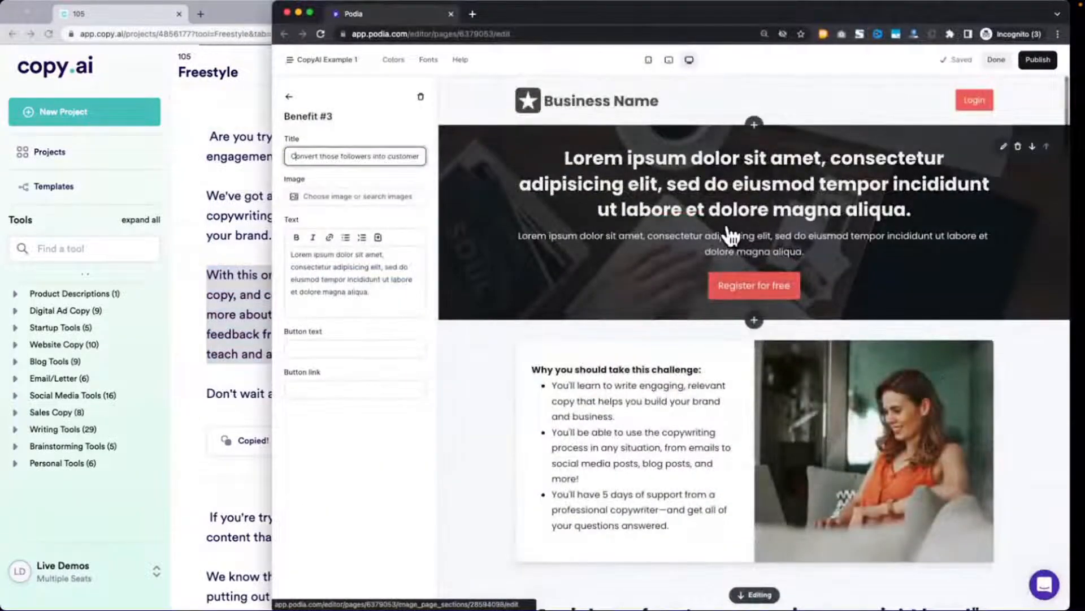
pyautogui.click(729, 235)
pyautogui.click(649, 214)
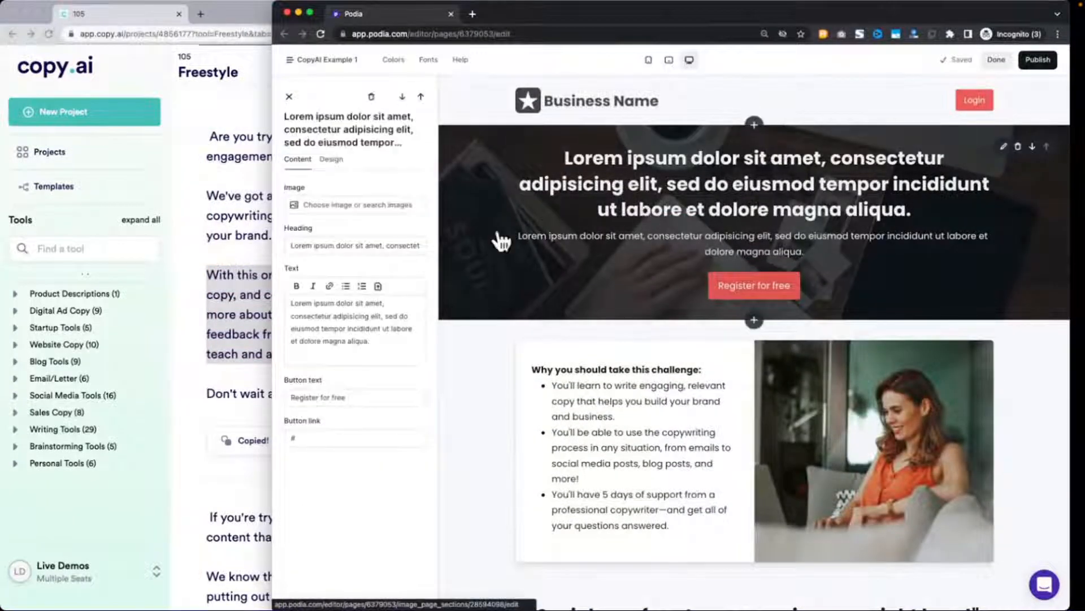
pyautogui.press('super+a')
pyautogui.press('super+v')
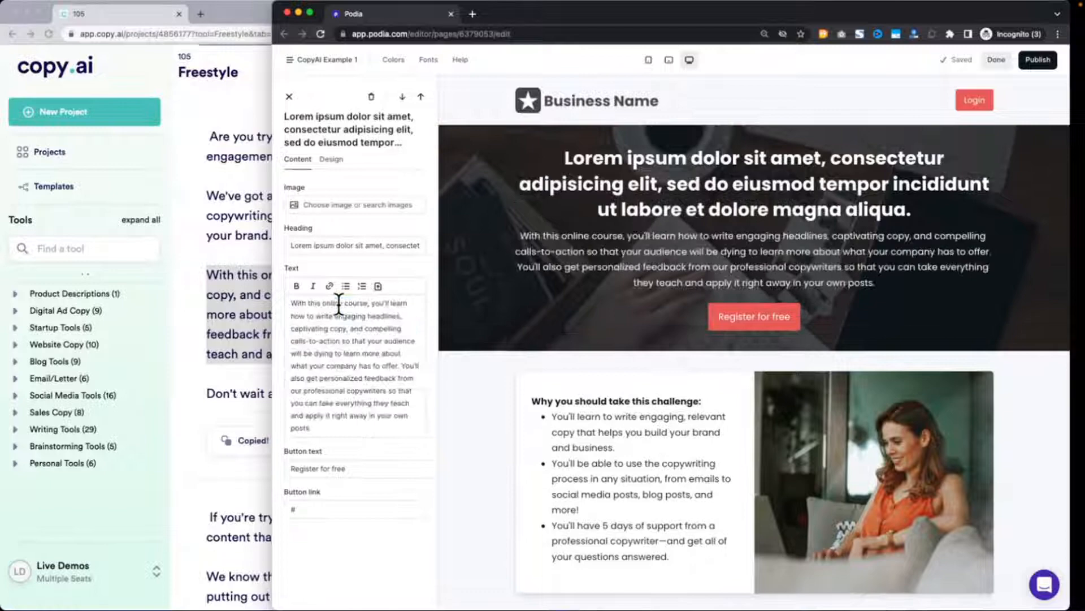
# Replace the Podia banner heading with copy.ai's opening questions, "Are you trying to build your brand on social media?" through "where to begin?".
pyautogui.click(221, 311)
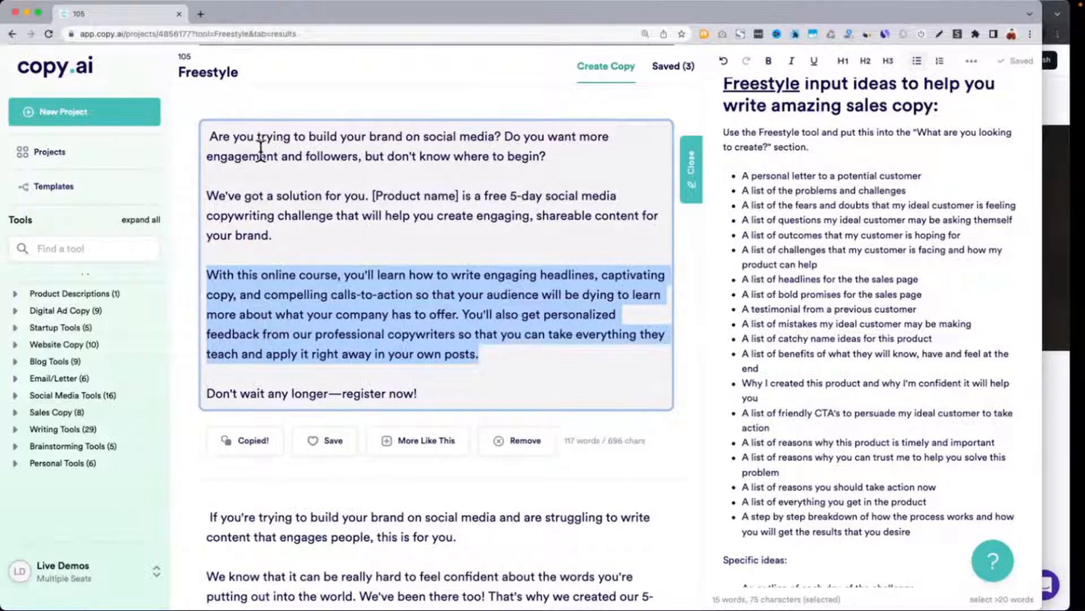
pyautogui.moveTo(213, 135); pyautogui.dragTo(605, 148)
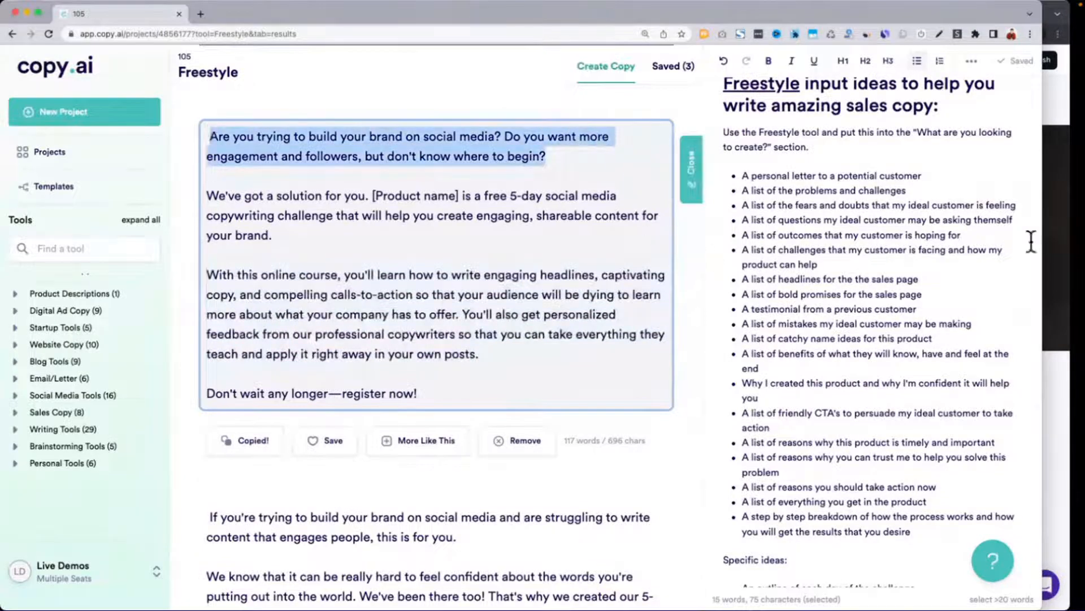
pyautogui.click(1054, 223)
pyautogui.click(366, 245)
pyautogui.press('super+a')
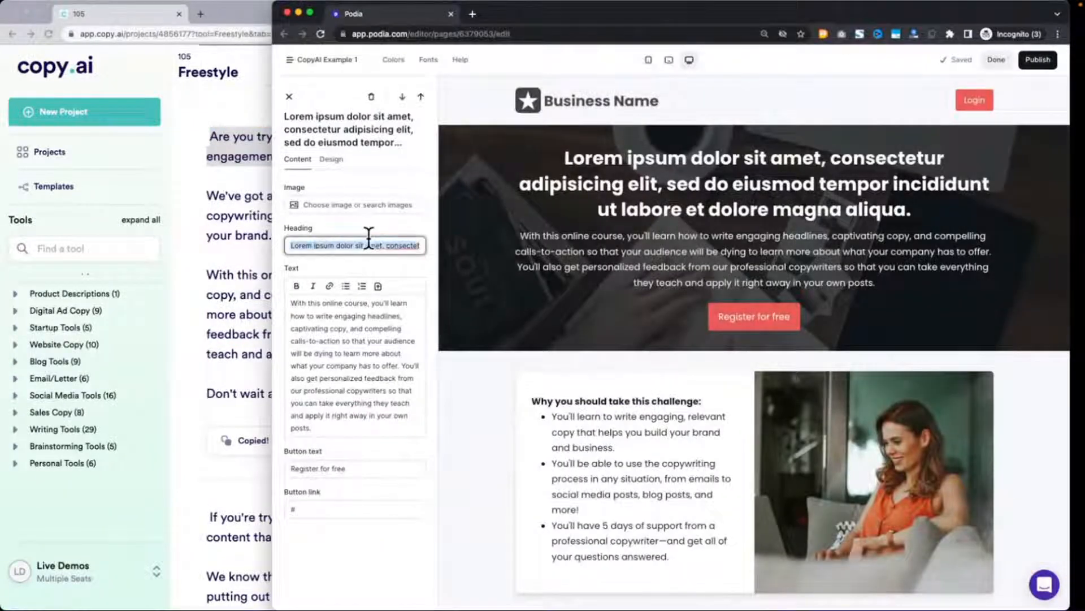
pyautogui.press('super+v')
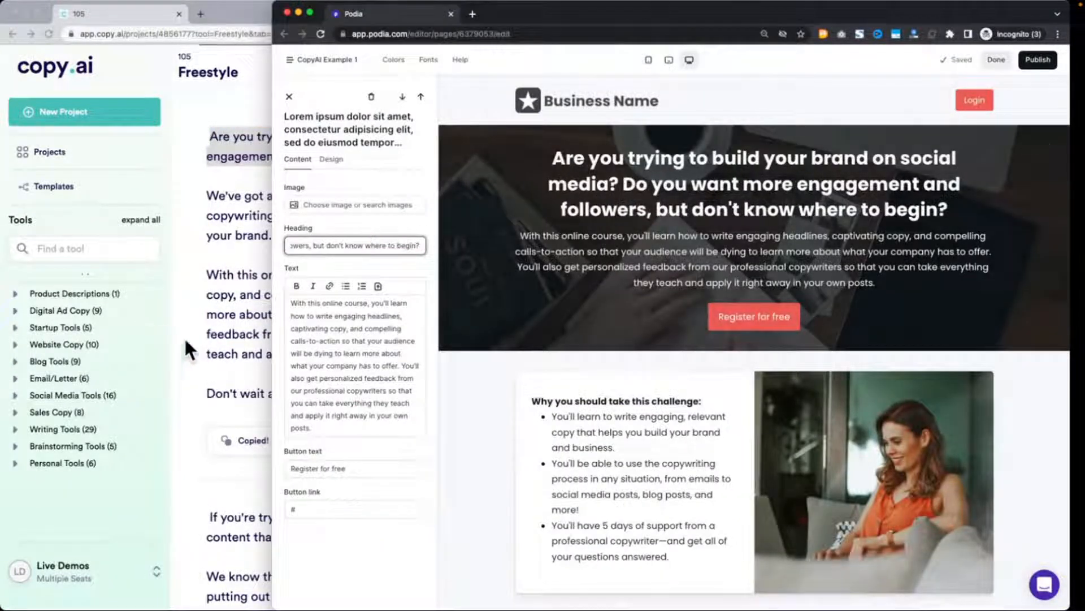
# Copy copy.ai's "free 5-day social media copywriting challenge" sentence to the start of Podia's banner text, opening it with "This".
pyautogui.click(246, 246)
pyautogui.tripleClick(337, 199)
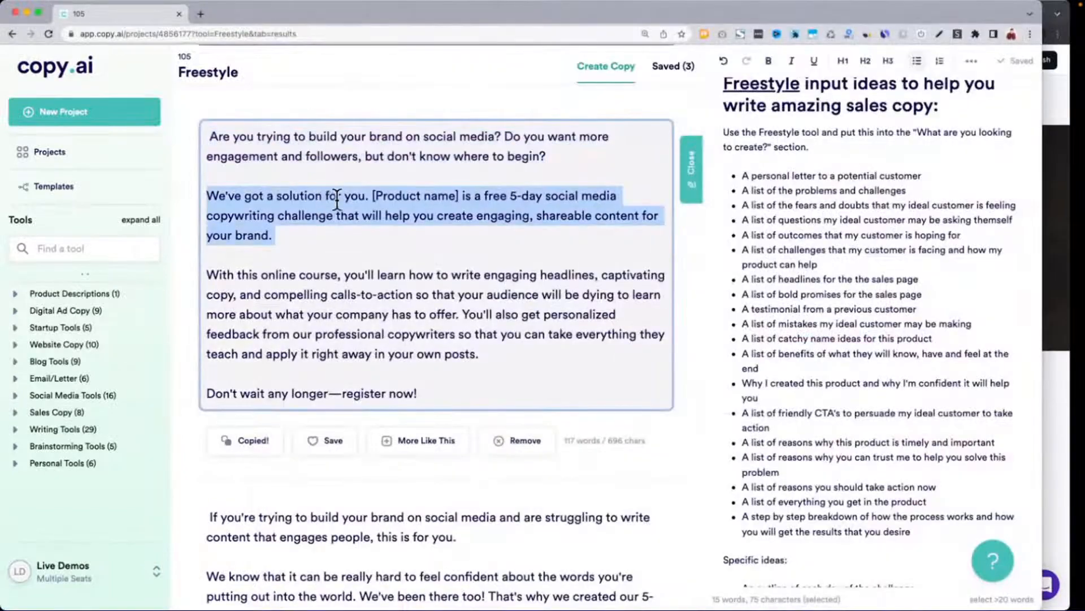
pyautogui.click(487, 195)
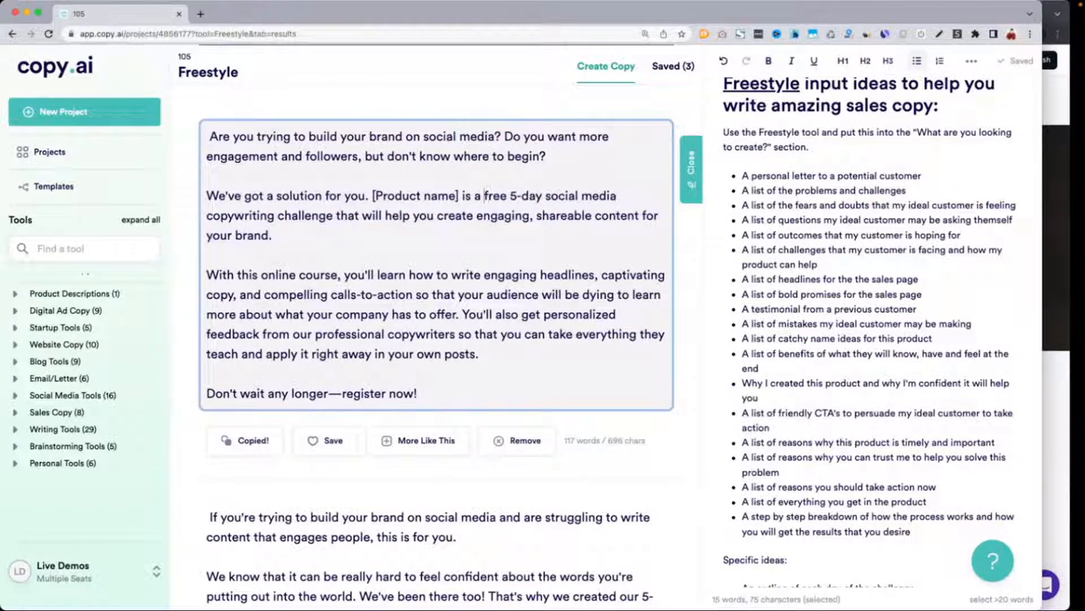
pyautogui.keyDown('shift'); pyautogui.click(447, 232); pyautogui.keyUp('shift')
pyautogui.press('super+c')
pyautogui.click(1047, 256)
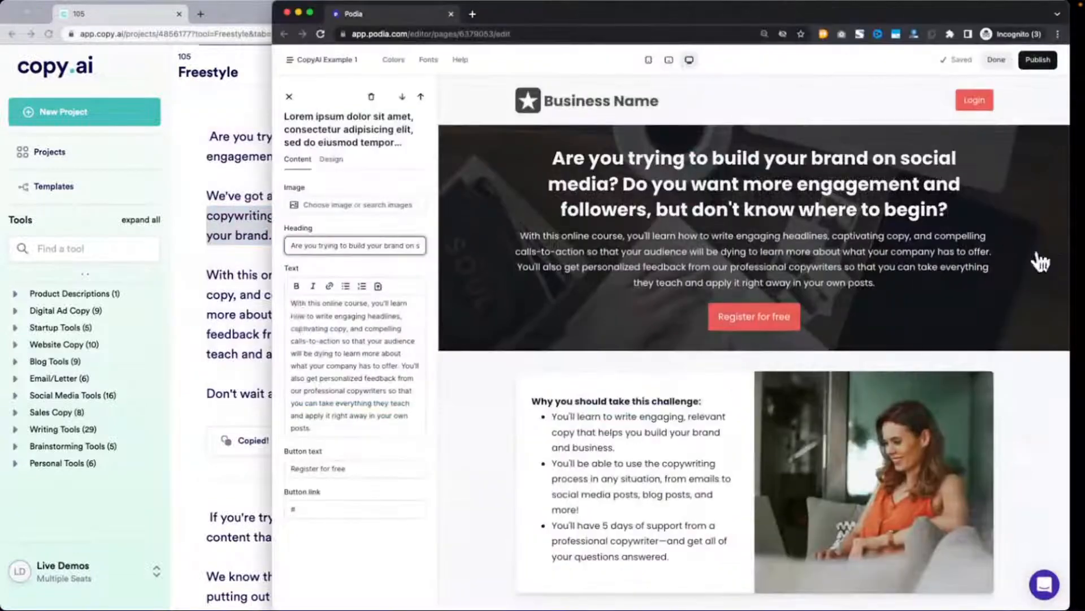
pyautogui.click(292, 308)
pyautogui.press('super+v')
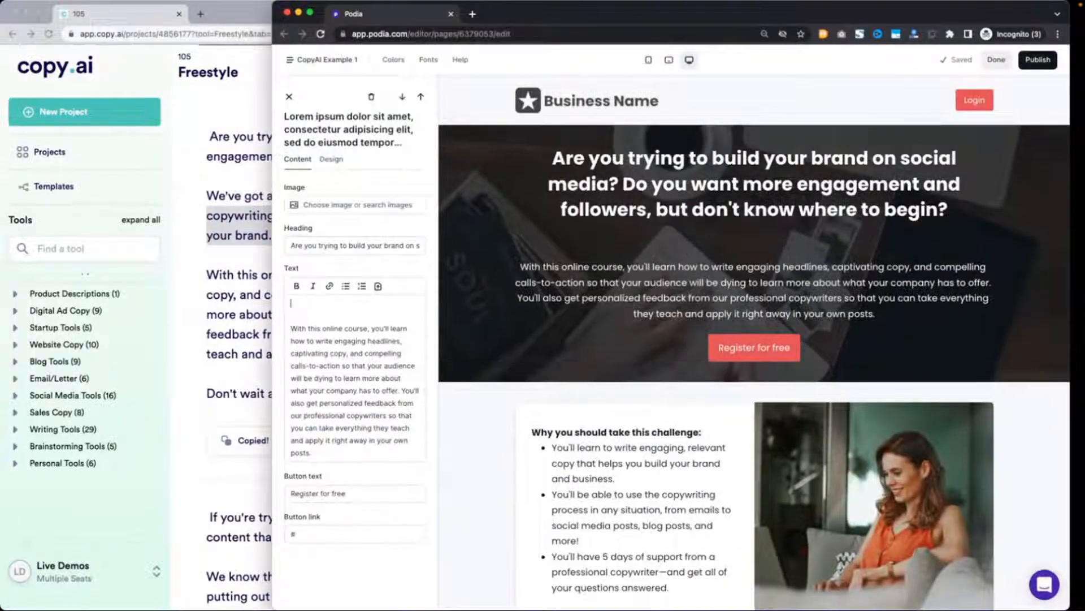
pyautogui.write('The')
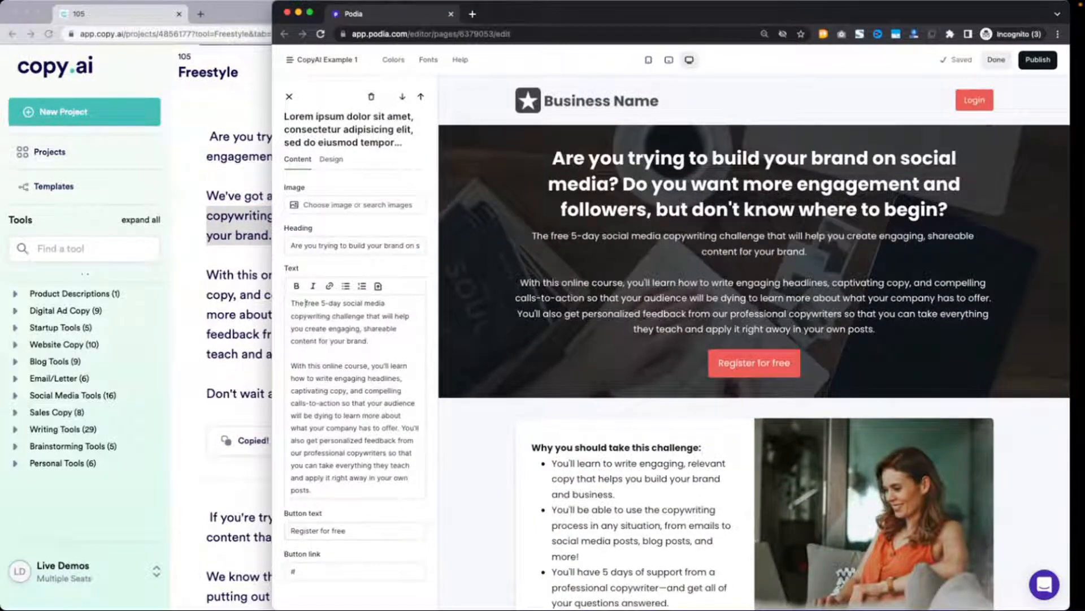
pyautogui.press('BackSpace')
pyautogui.write('is')
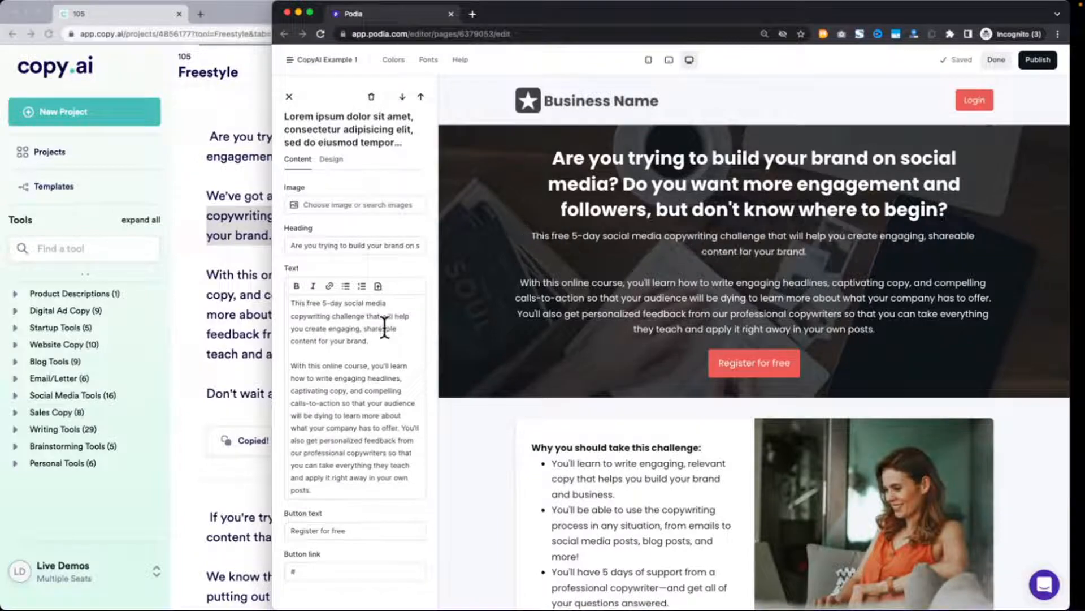
# Bring "We've got a solution for you" from copy.ai into Podia's banner text, continue with "! This", and separate the two paragraphs.
pyautogui.tripleClick(320, 334)
pyautogui.click(262, 293)
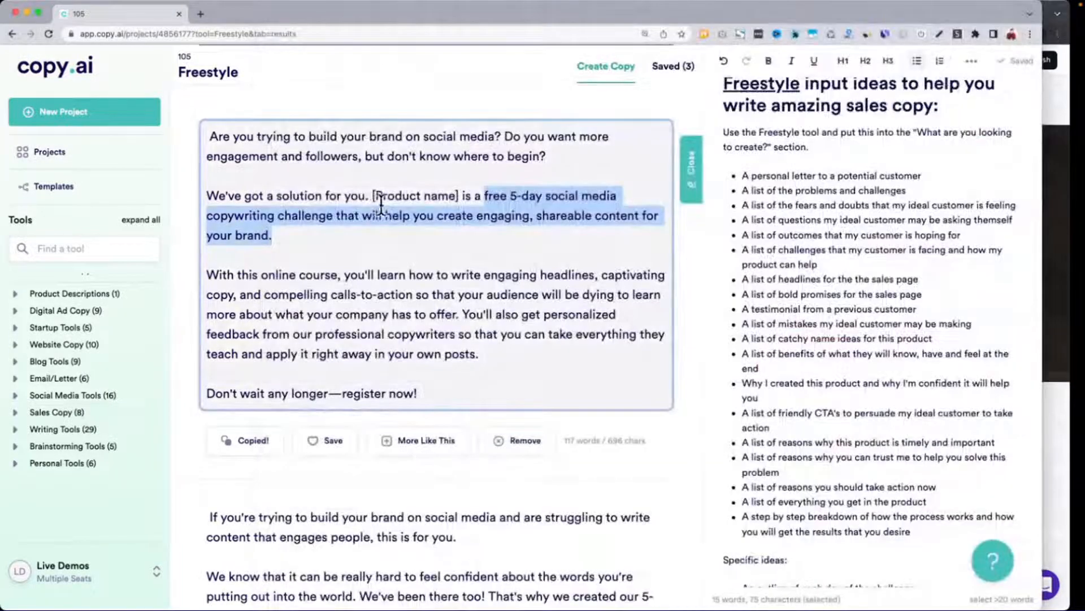
pyautogui.click(371, 195)
pyautogui.press('super+shift+Left')
pyautogui.press('super+c')
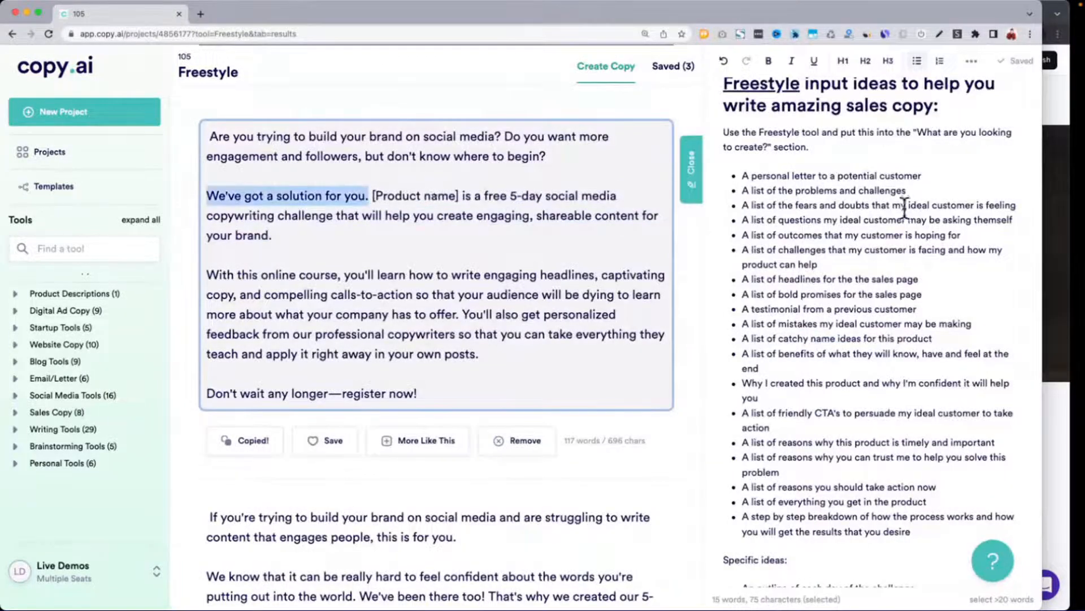
pyautogui.click(1057, 249)
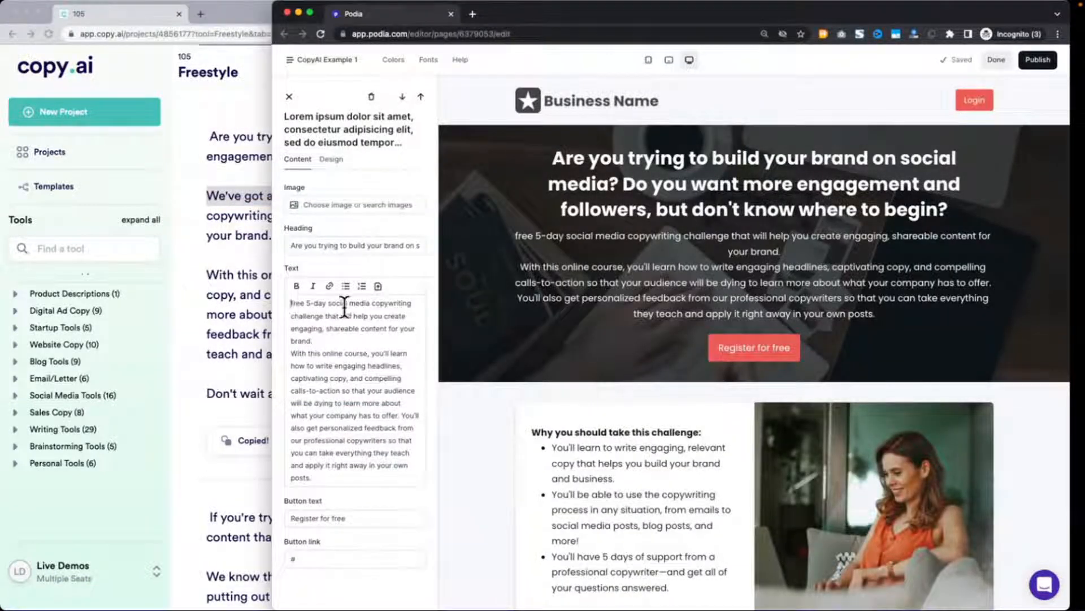
pyautogui.press('super+v')
pyautogui.press('BackSpace')
pyautogui.write('! This')
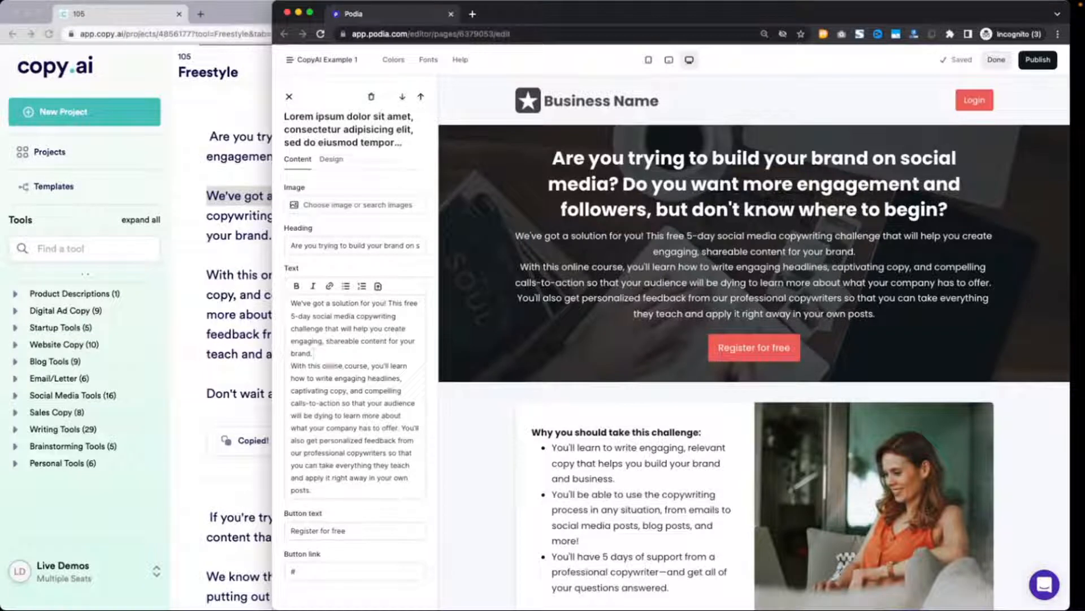
pyautogui.press('Return')
pyautogui.tripleClick(310, 342)
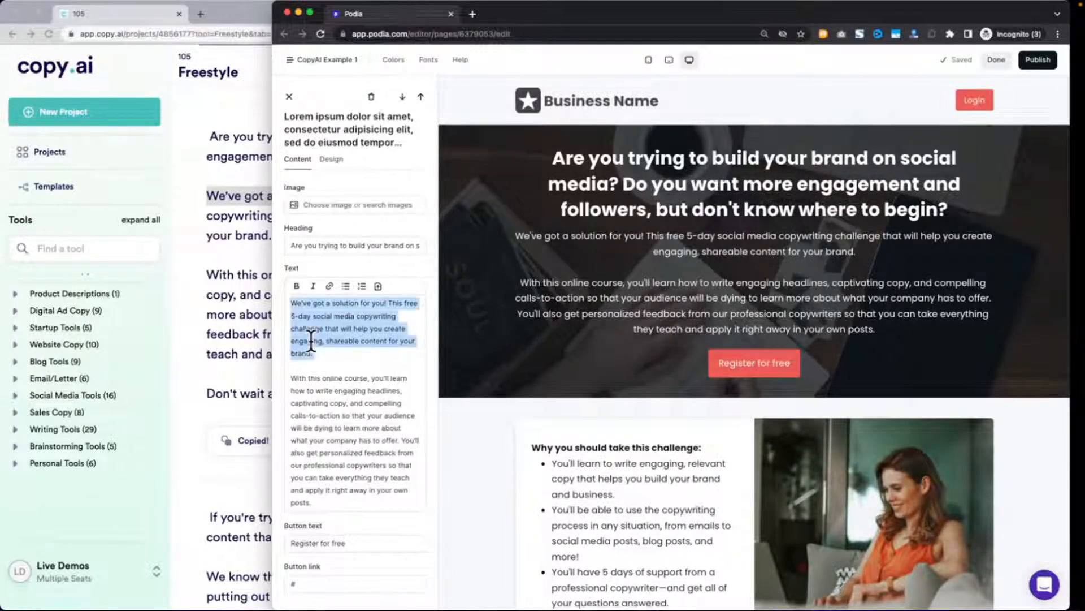
# Bold the banner text's opening paragraph and append copy.ai's closing line "Don't wait any longer—register now!" to the end of that text.
pyautogui.hotkey('ctrl', 'b')
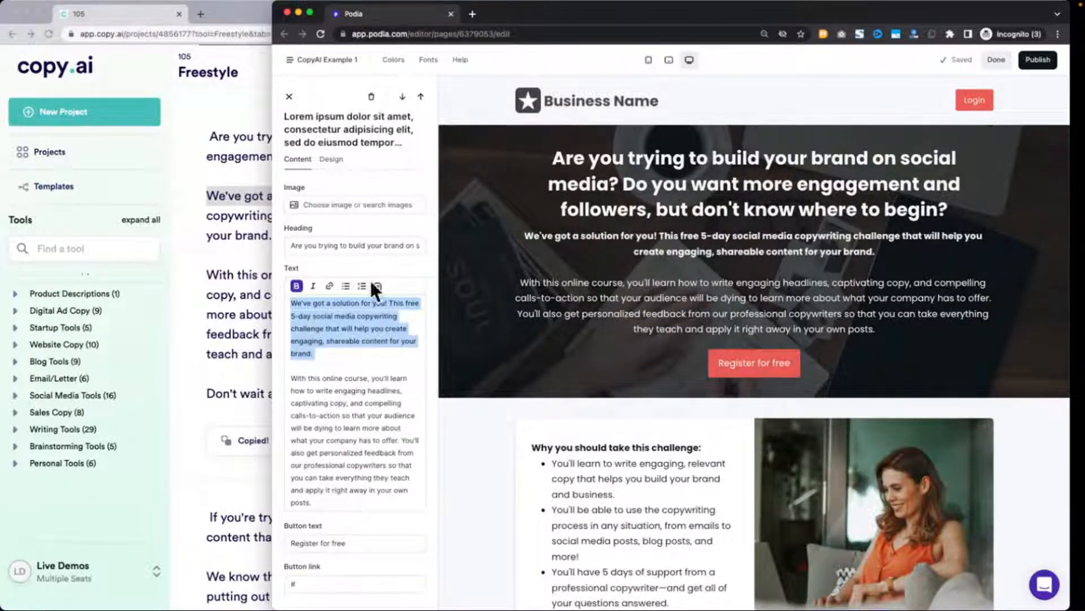
pyautogui.click(238, 251)
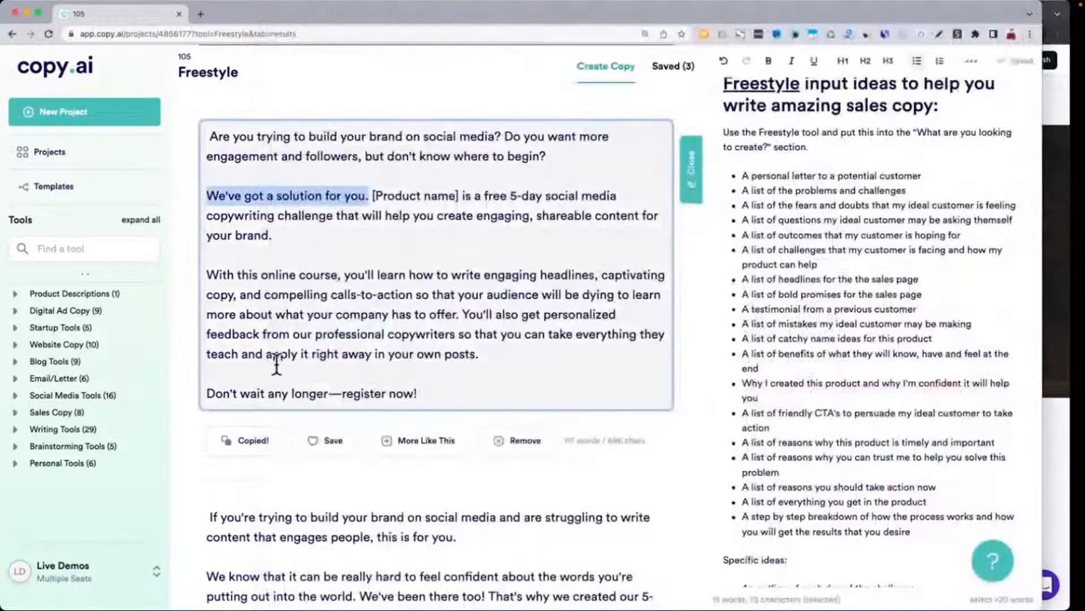
pyautogui.tripleClick(279, 393)
pyautogui.hotkey('ctrl', 'c')
pyautogui.click(1060, 330)
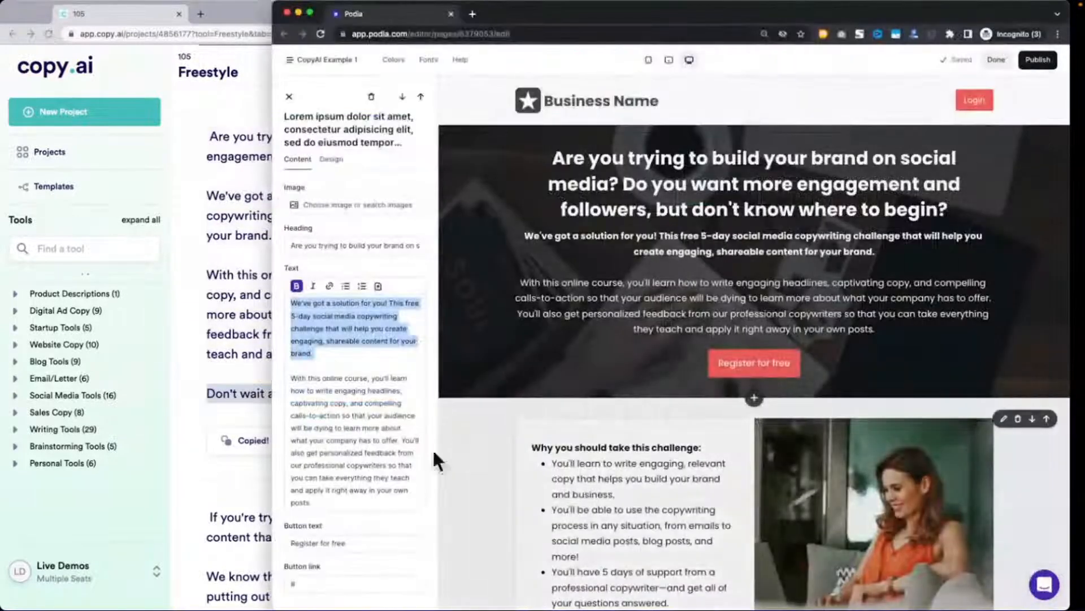
pyautogui.click(358, 502)
pyautogui.hotkey('ctrl', 'v')
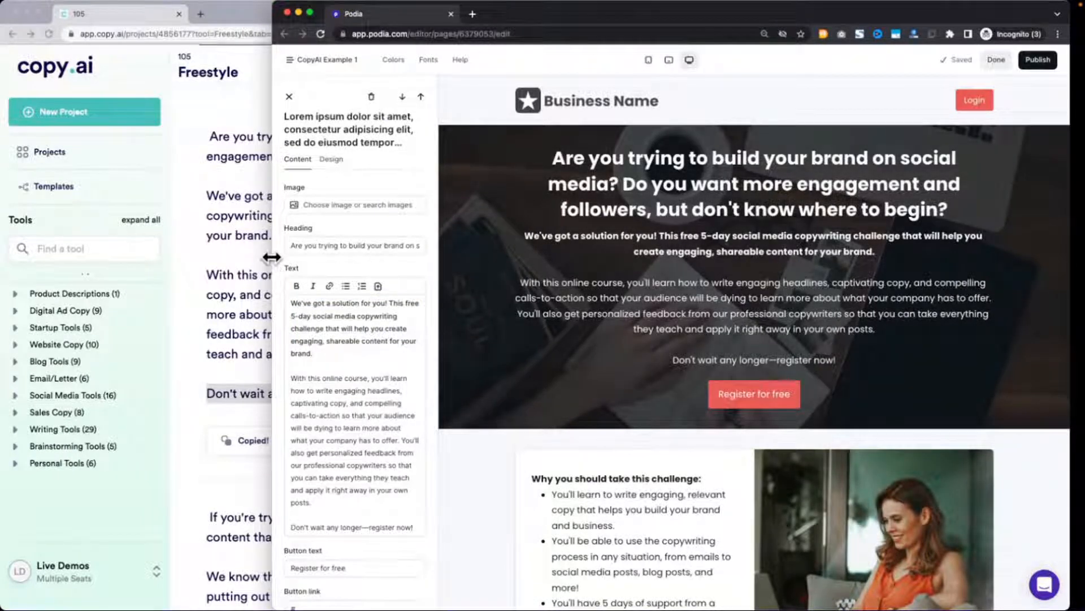
# Widen the Podia window and save copy.ai's first result, the one that supplied the banner copy.
pyautogui.moveTo(271, 260); pyautogui.dragTo(230, 237)
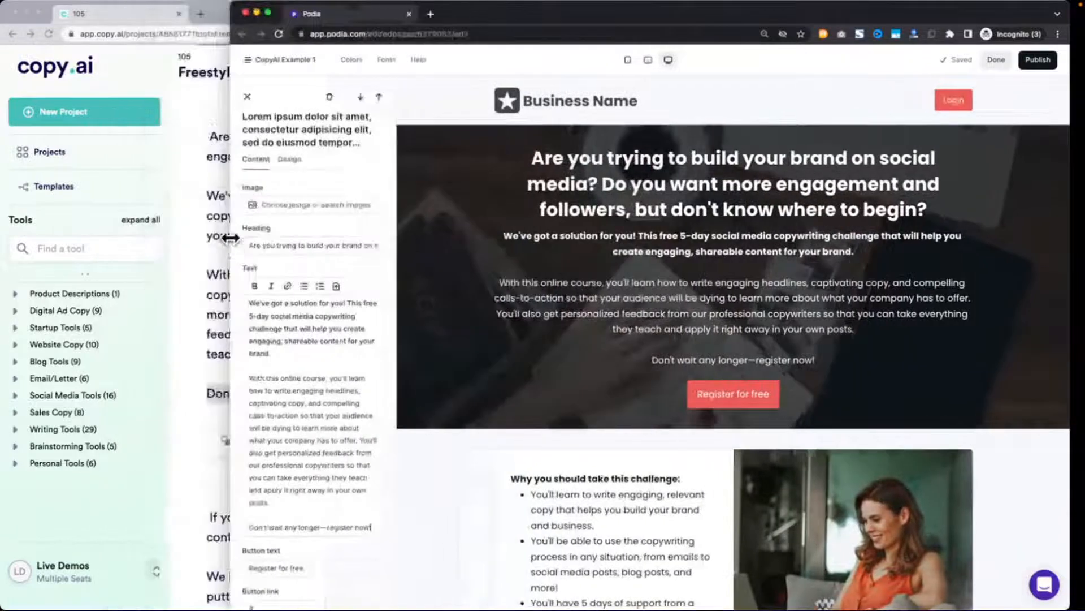
pyautogui.click(206, 263)
pyautogui.click(333, 459)
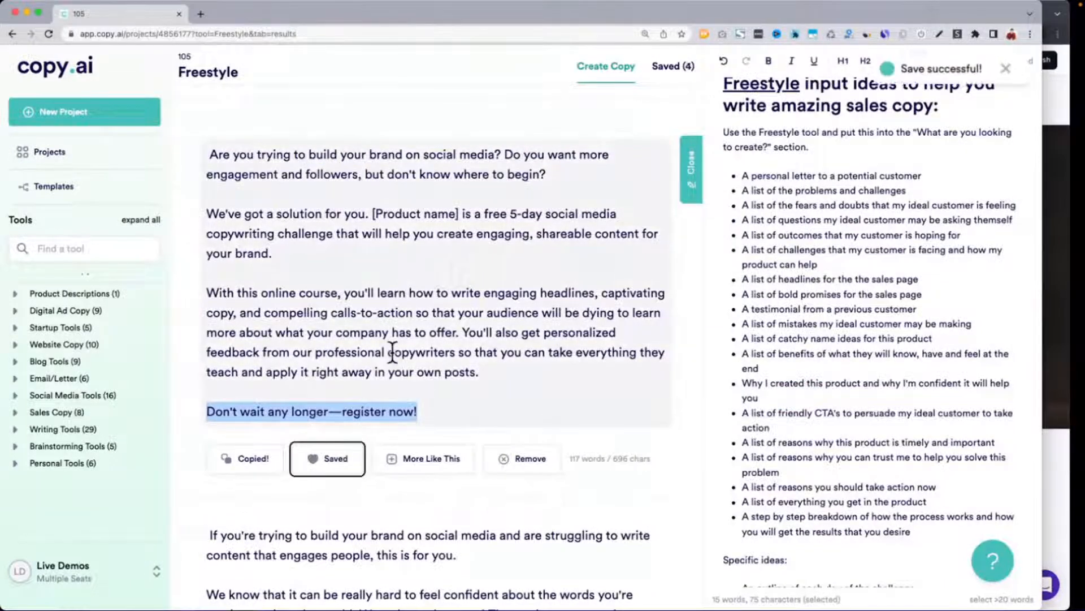
# Read through the following copy.ai results and save the one opening "Are you struggling with writing your social media copy?".
pyautogui.scroll(-5, 393, 353)
pyautogui.scroll(-2, 393, 353)
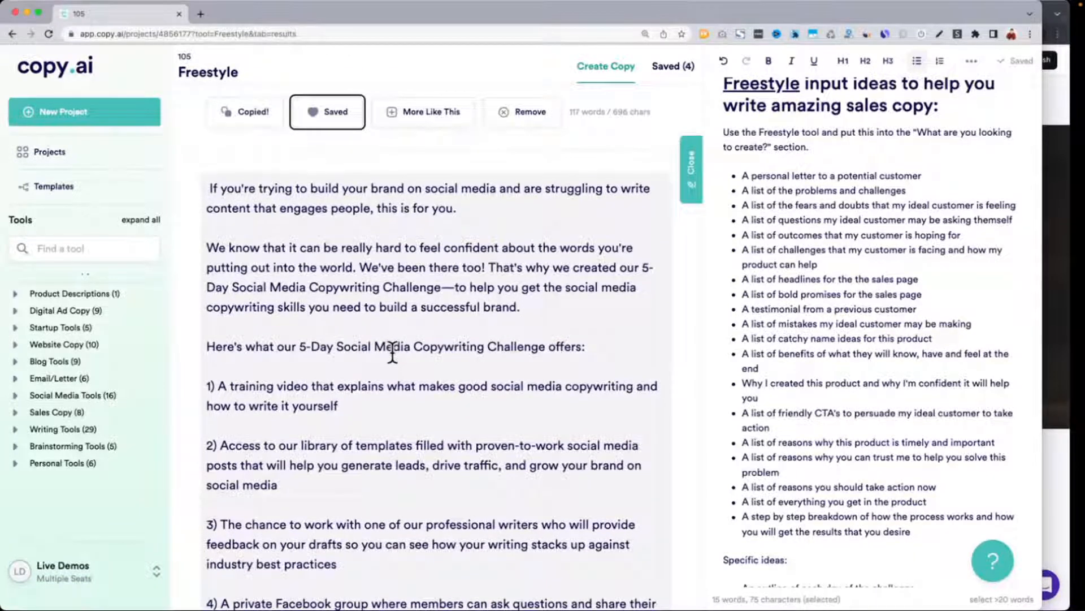
pyautogui.scroll(-3, 336, 247)
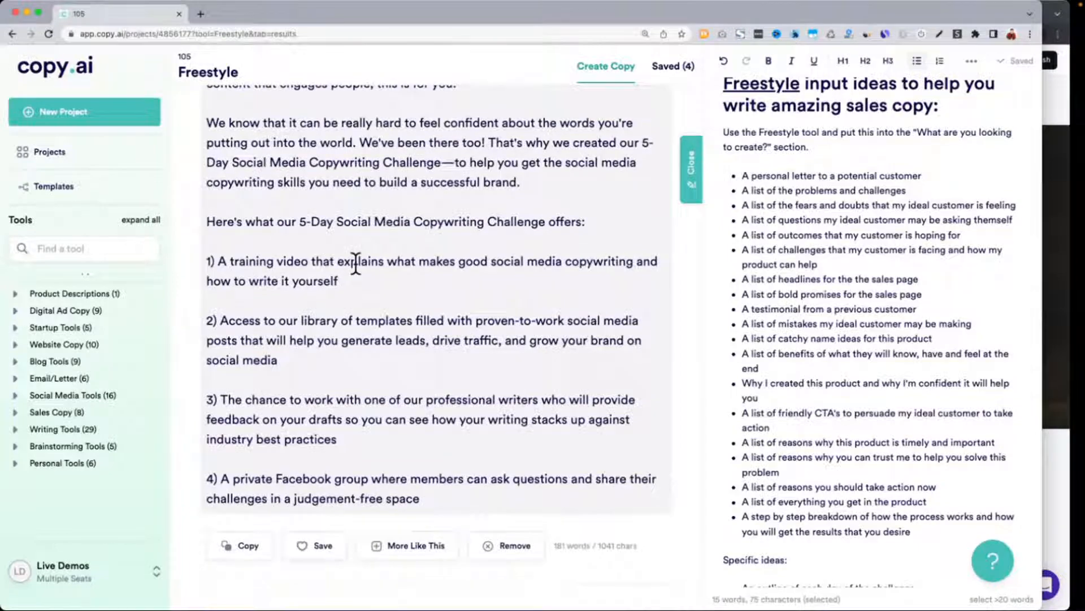
pyautogui.moveTo(211, 223); pyautogui.dragTo(436, 502)
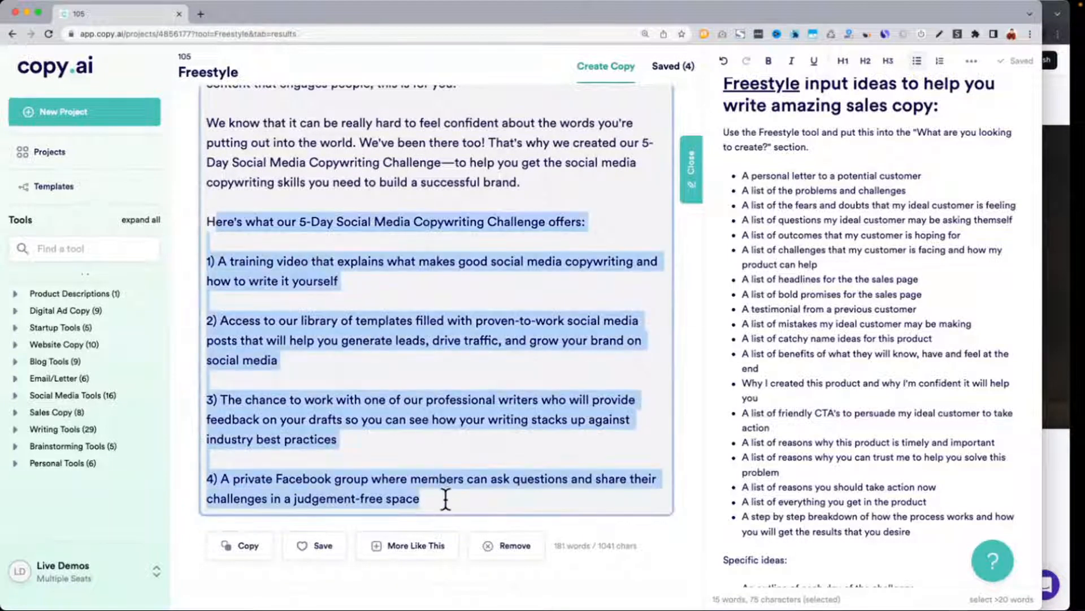
pyautogui.scroll(-2, 446, 501)
pyautogui.scroll(-8, 445, 500)
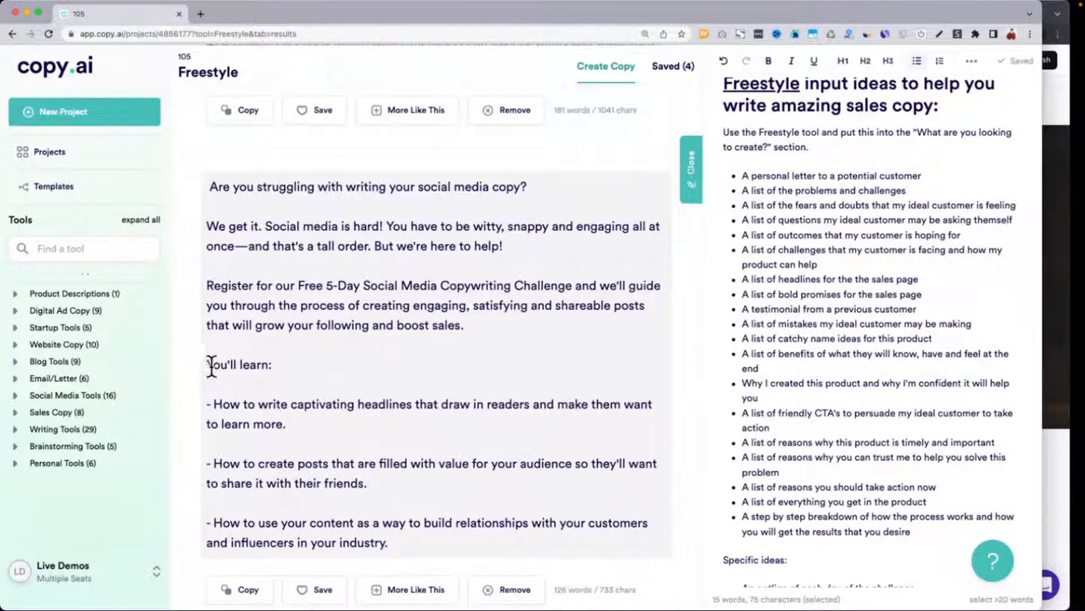
pyautogui.moveTo(216, 403); pyautogui.dragTo(465, 539)
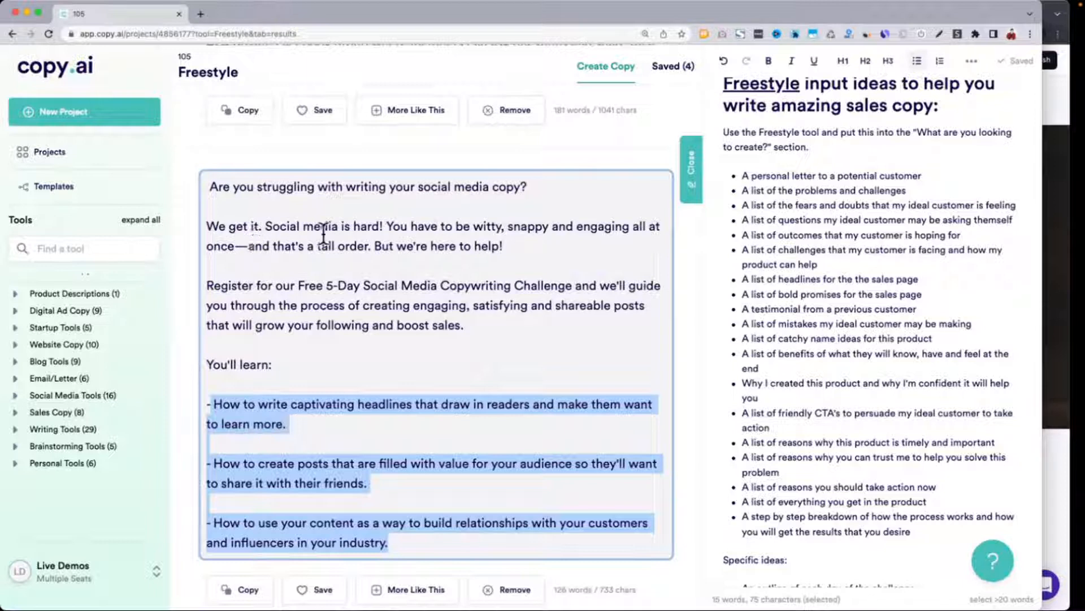
pyautogui.moveTo(375, 244); pyautogui.dragTo(201, 238)
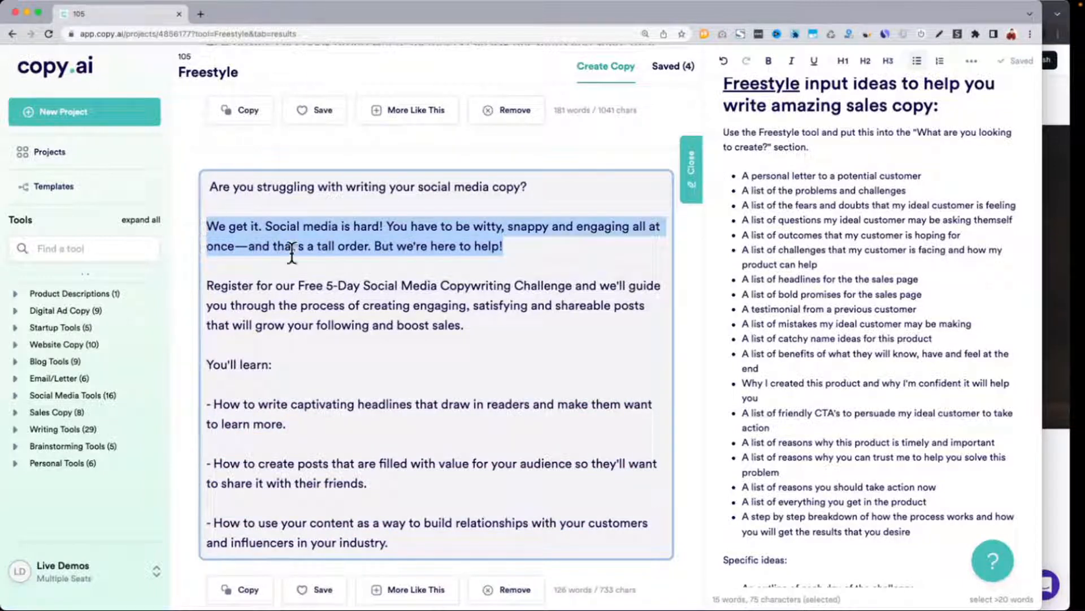
pyautogui.scroll(-2, 331, 293)
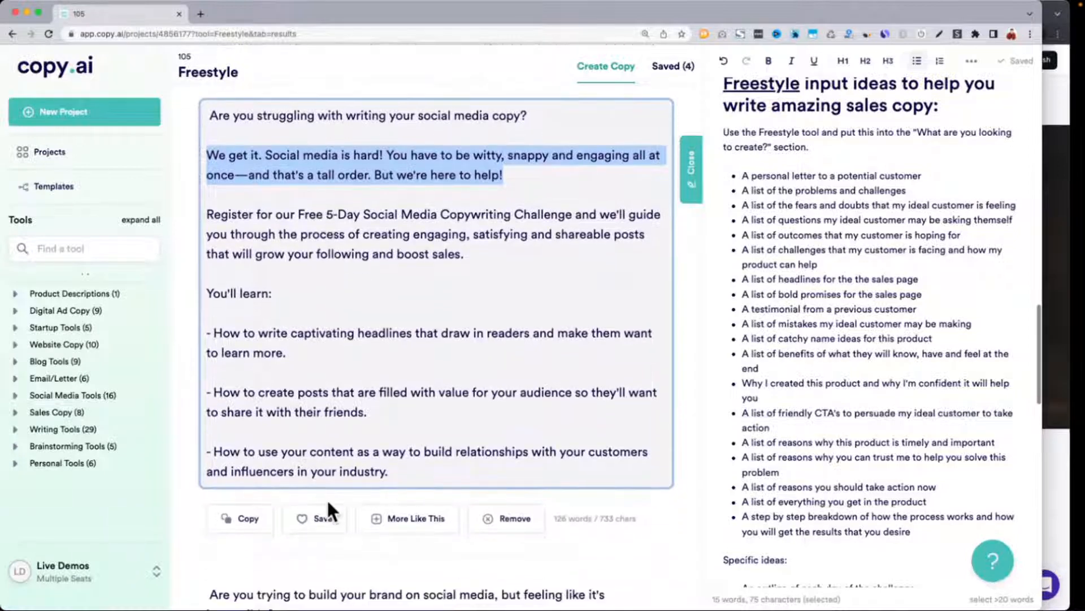
pyautogui.click(316, 518)
# Check the remaining results, then generate a fresh set for "A list of challenges that my customer is facing and how my product can help".
pyautogui.moveTo(220, 115); pyautogui.dragTo(433, 476)
pyautogui.scroll(-10, 433, 476)
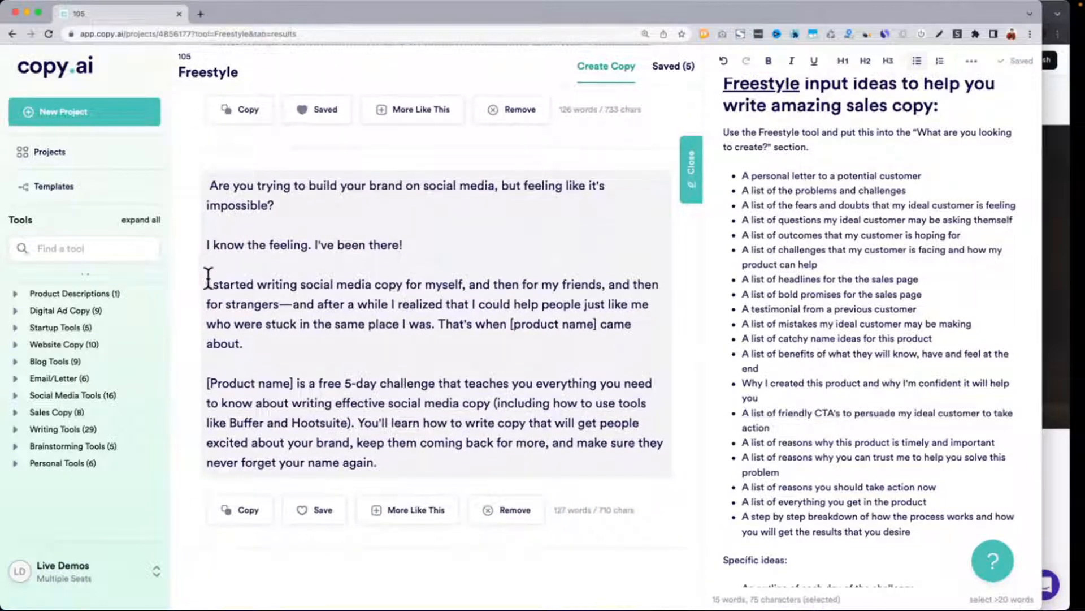
pyautogui.scroll(-7, 235, 344)
pyautogui.scroll(-8, 233, 347)
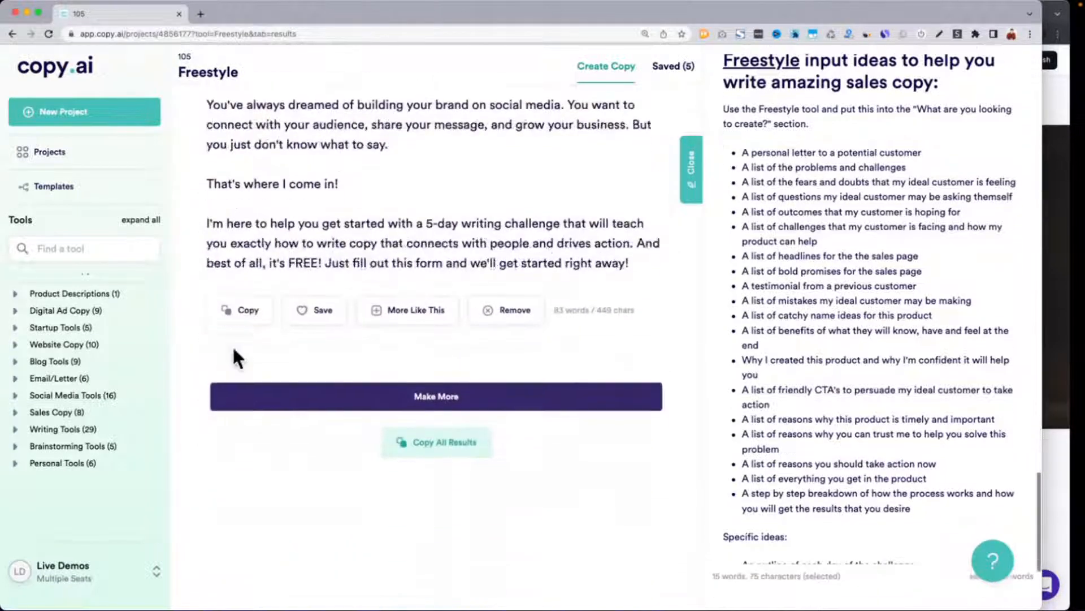
pyautogui.scroll(20, 233, 347)
pyautogui.scroll(6, 233, 347)
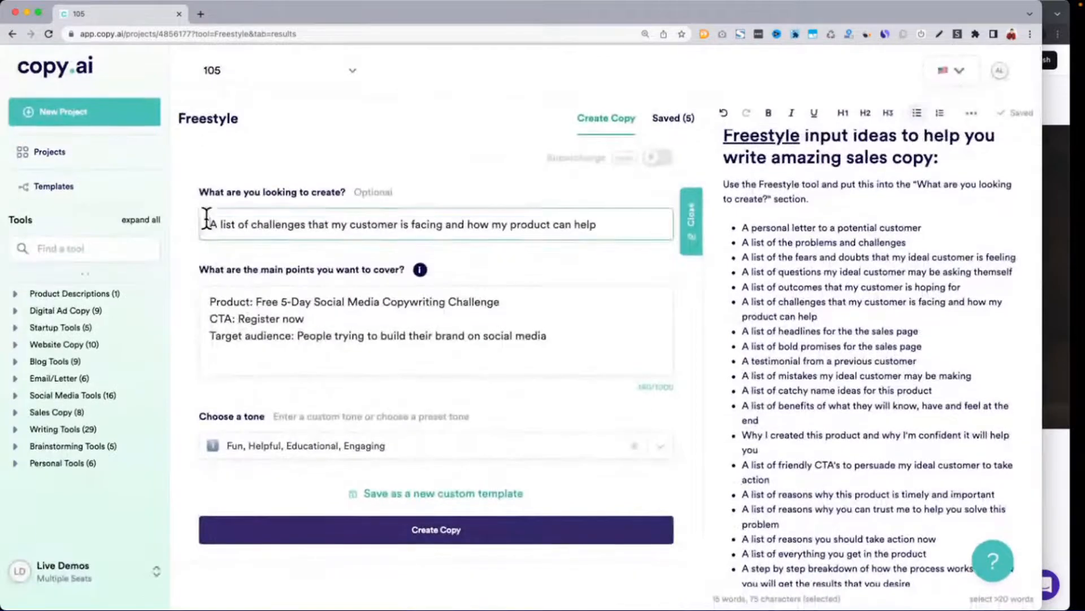
pyautogui.moveTo(204, 222); pyautogui.dragTo(626, 240)
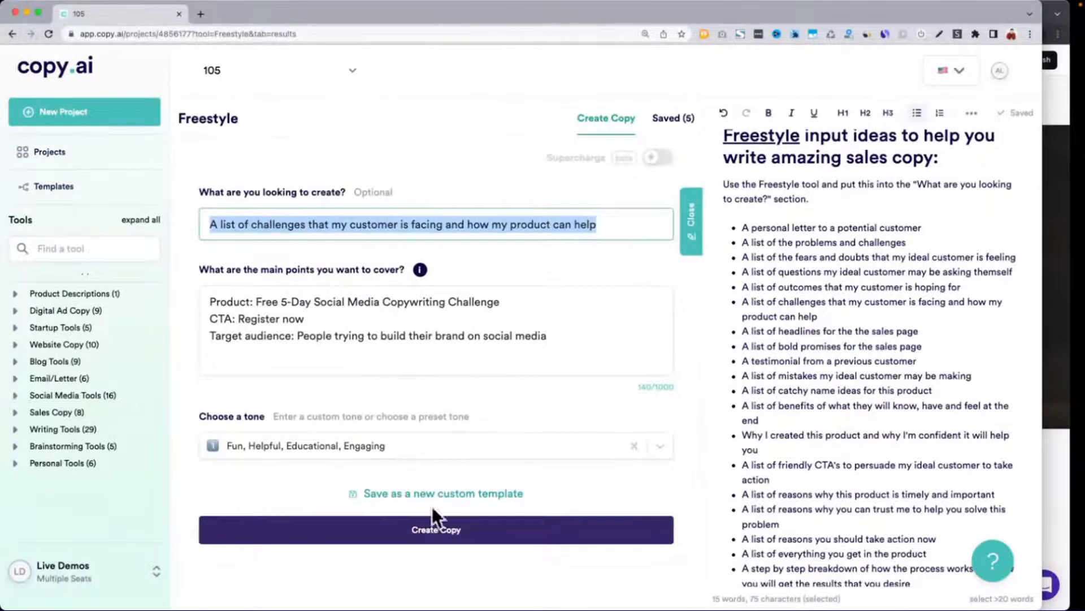
pyautogui.click(496, 528)
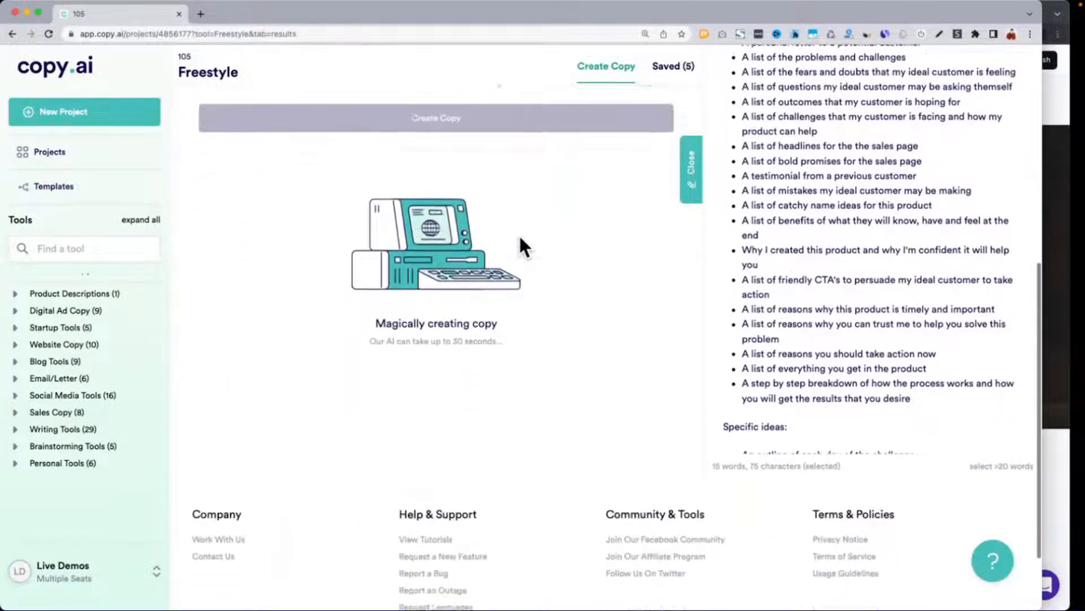
# Examine the newly generated results for customer challenges and questions that could suit the sales page.
pyautogui.scroll(-3, 520, 234)
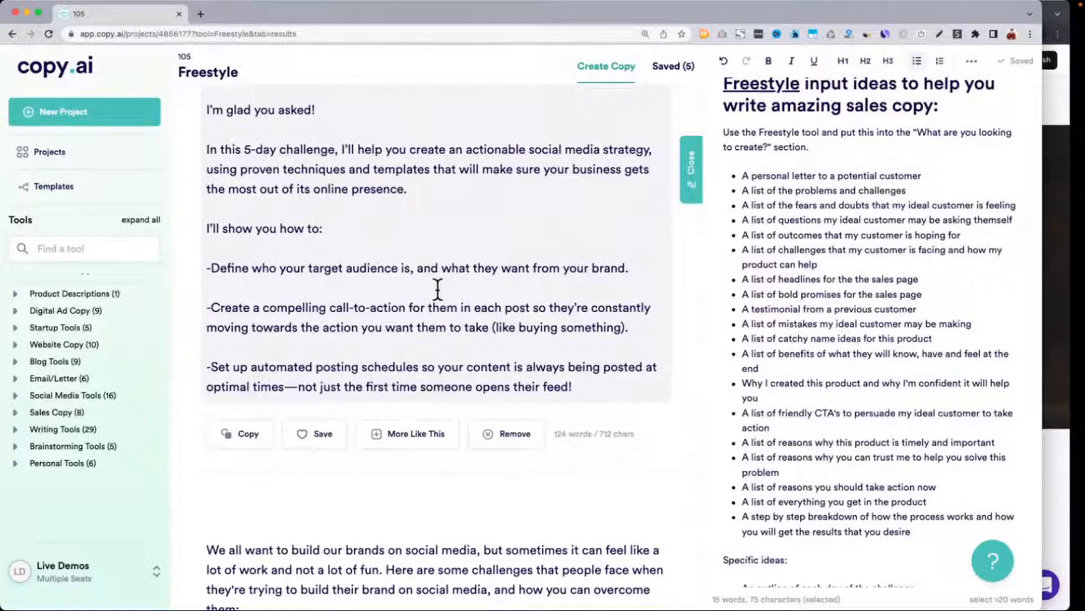
pyautogui.scroll(-3, 438, 289)
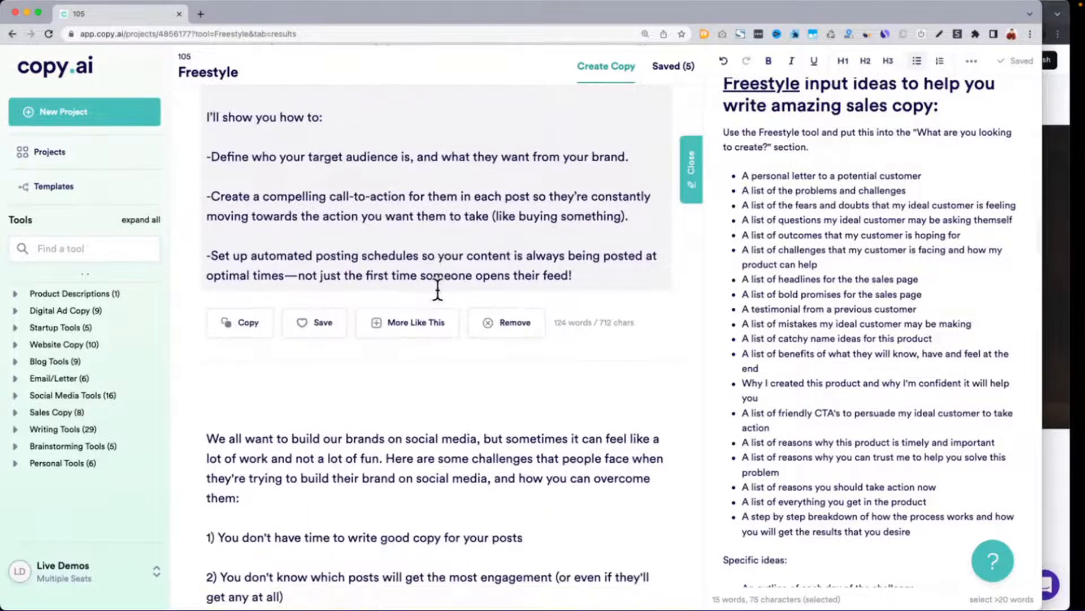
pyautogui.scroll(-5, 438, 290)
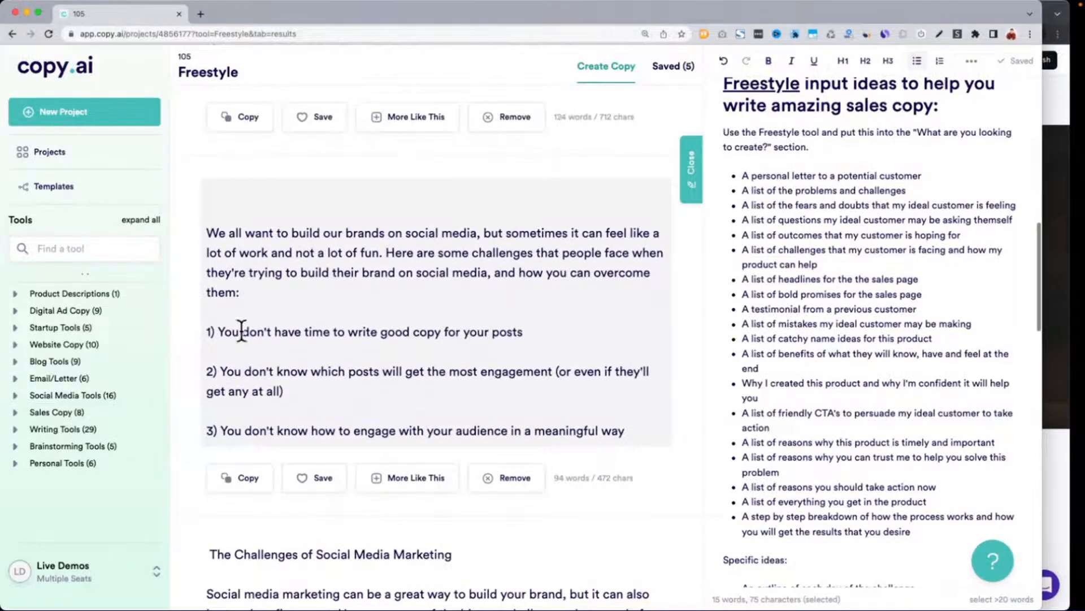
pyautogui.moveTo(221, 332); pyautogui.dragTo(498, 336)
pyautogui.scroll(-1, 493, 338)
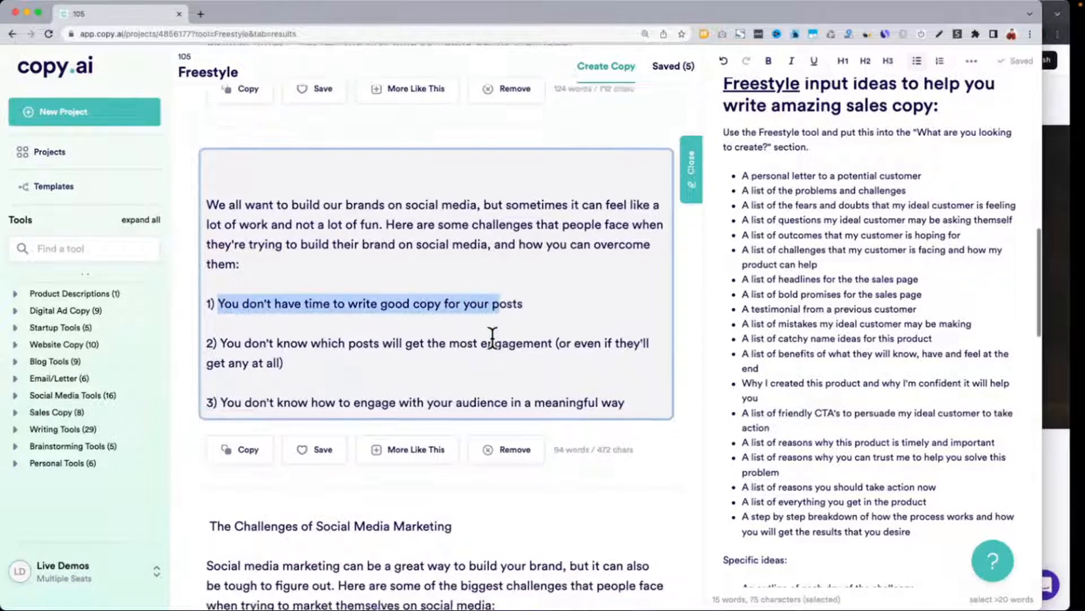
pyautogui.scroll(-2, 493, 338)
pyautogui.moveTo(326, 307); pyautogui.dragTo(526, 308)
pyautogui.scroll(-4, 572, 308)
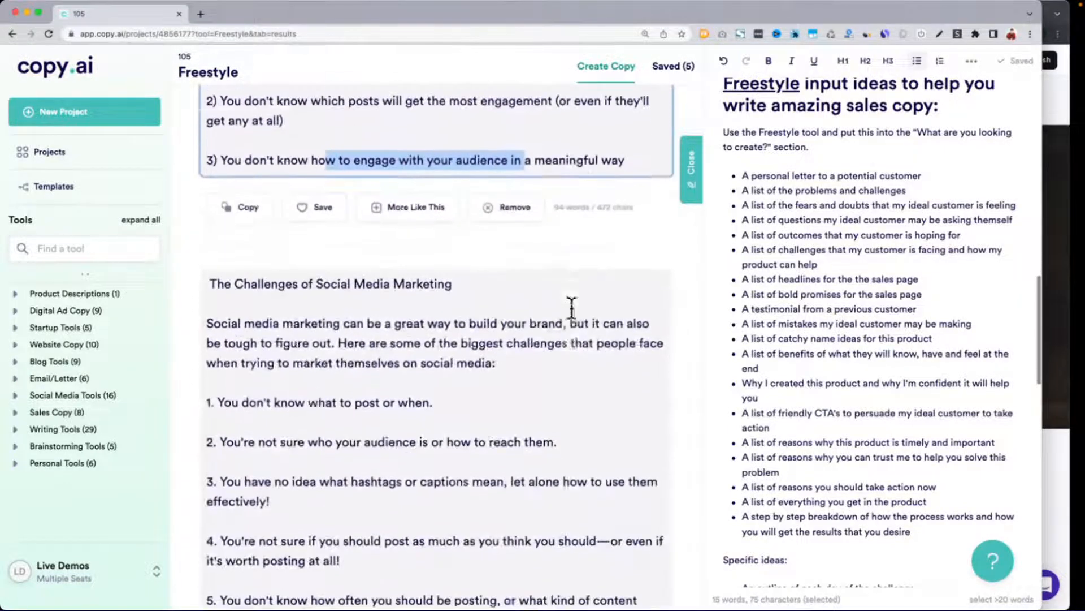
pyautogui.scroll(-3, 572, 308)
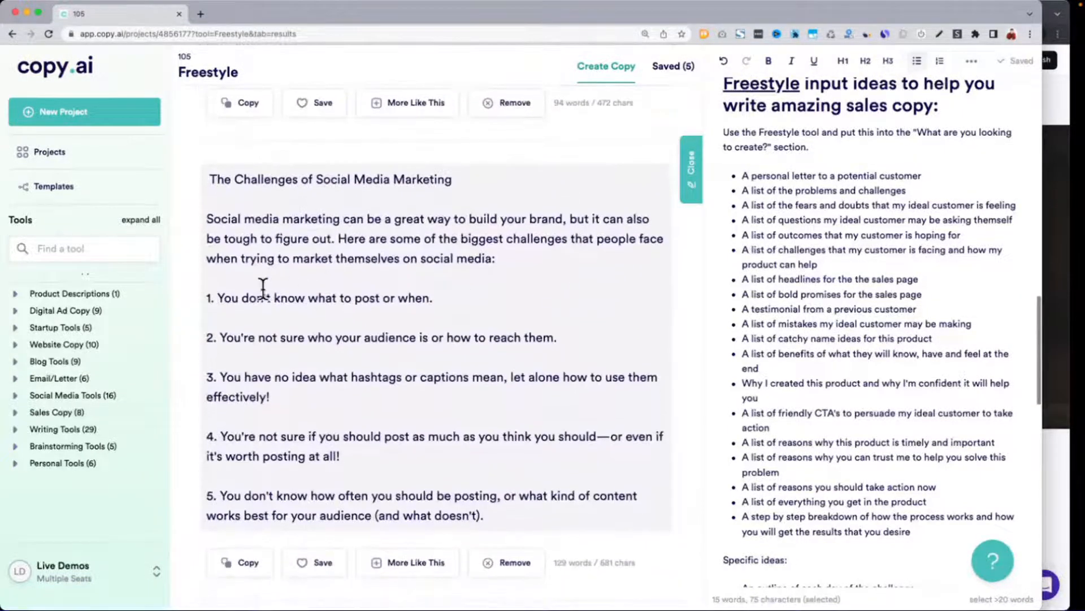
pyautogui.moveTo(219, 295); pyautogui.dragTo(544, 525)
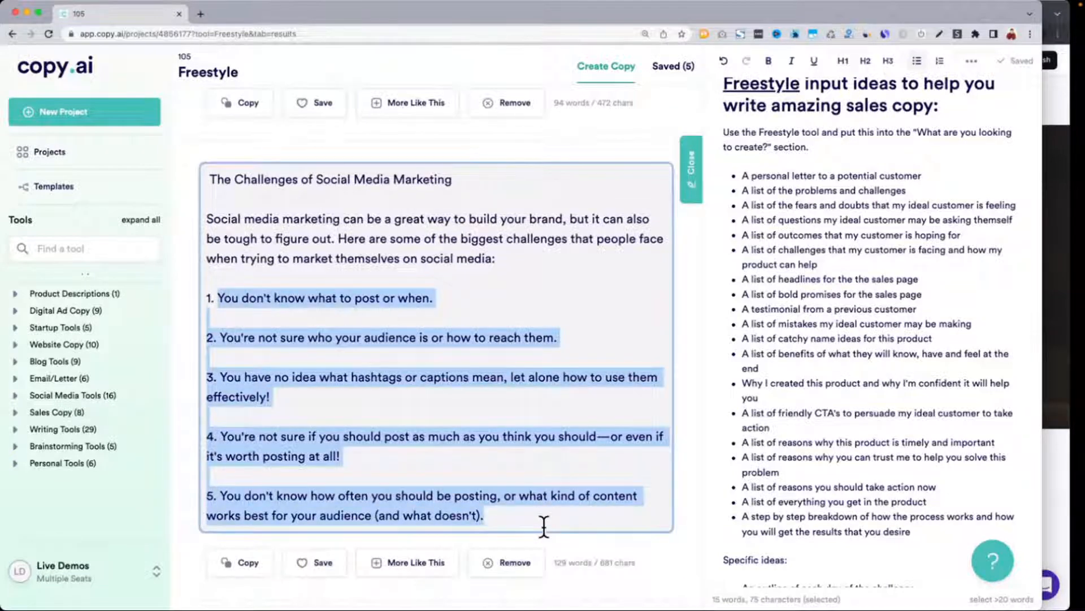
pyautogui.scroll(-6, 543, 525)
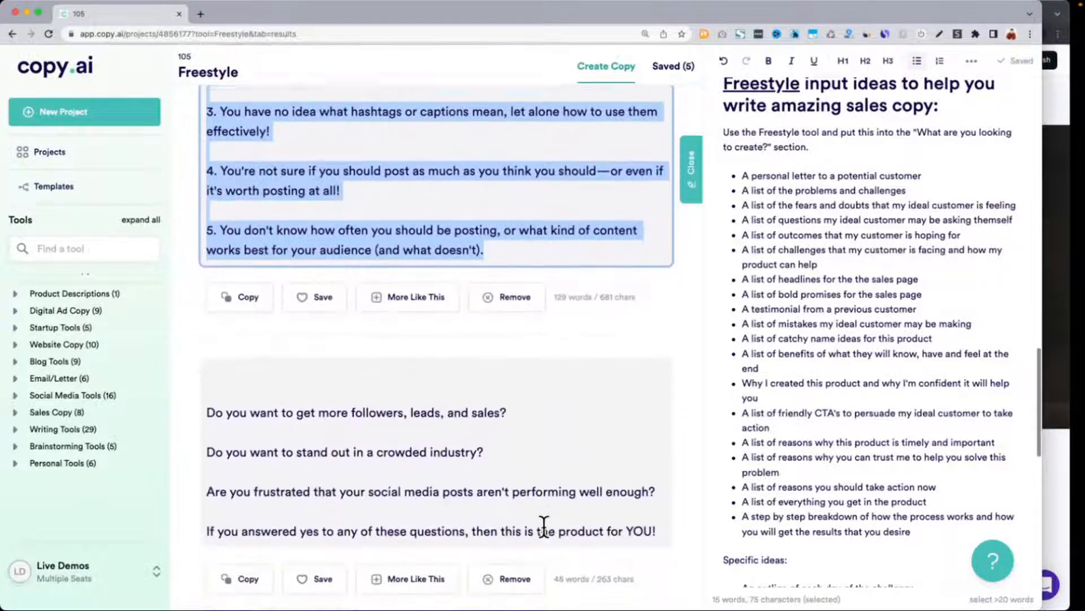
pyautogui.scroll(-1, 544, 526)
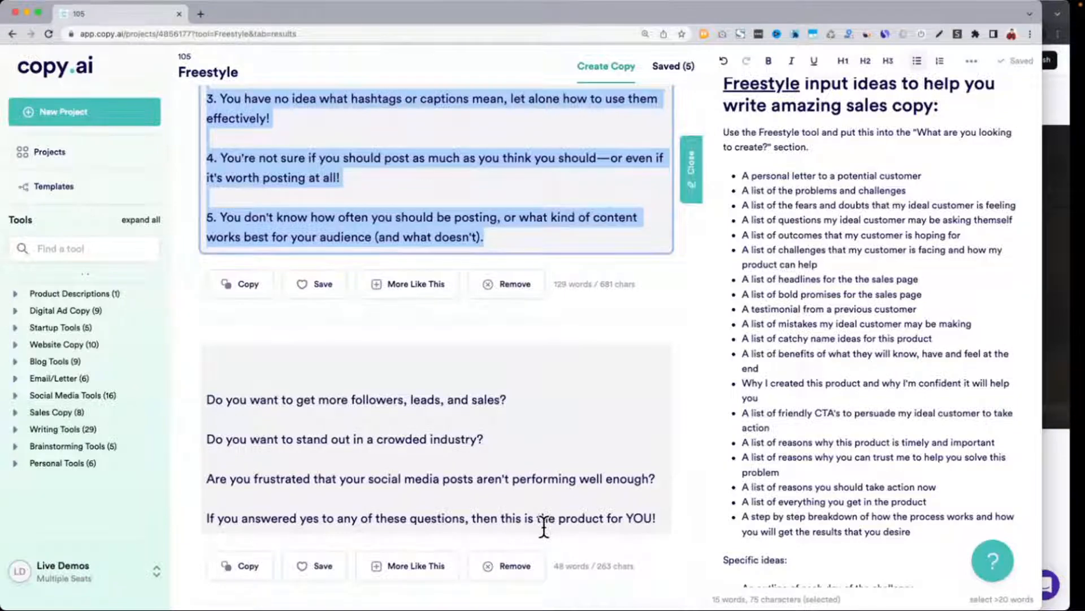
# Replace the Freestyle prompt with the idea "A list of headlines for the the sales page" and generate copy from it.
pyautogui.scroll(20, 544, 526)
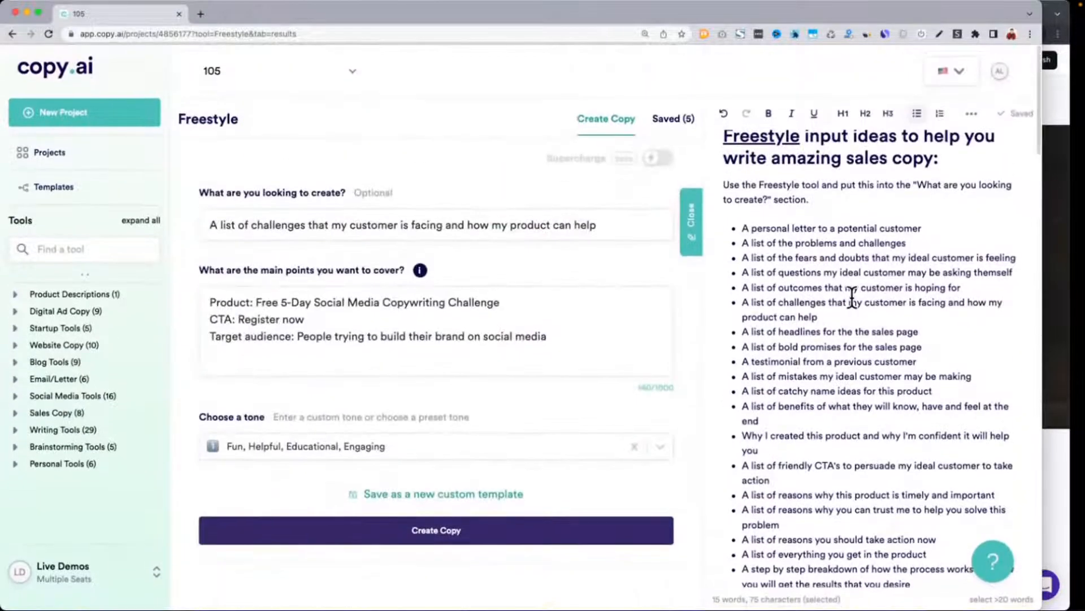
pyautogui.click(852, 297)
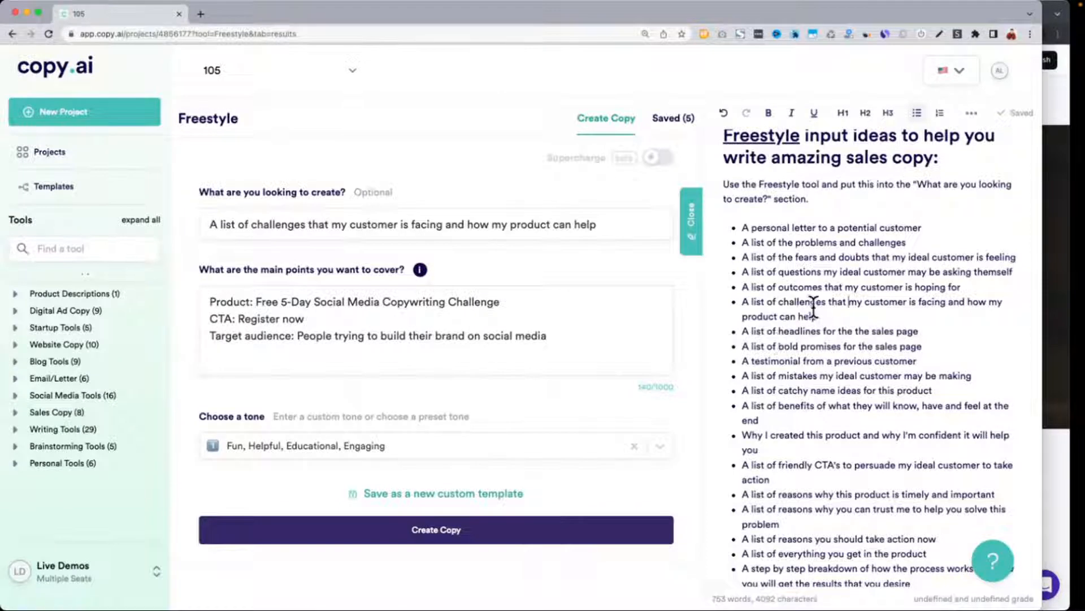
pyautogui.tripleClick(783, 332)
pyautogui.hotkey('ctrl', 'c')
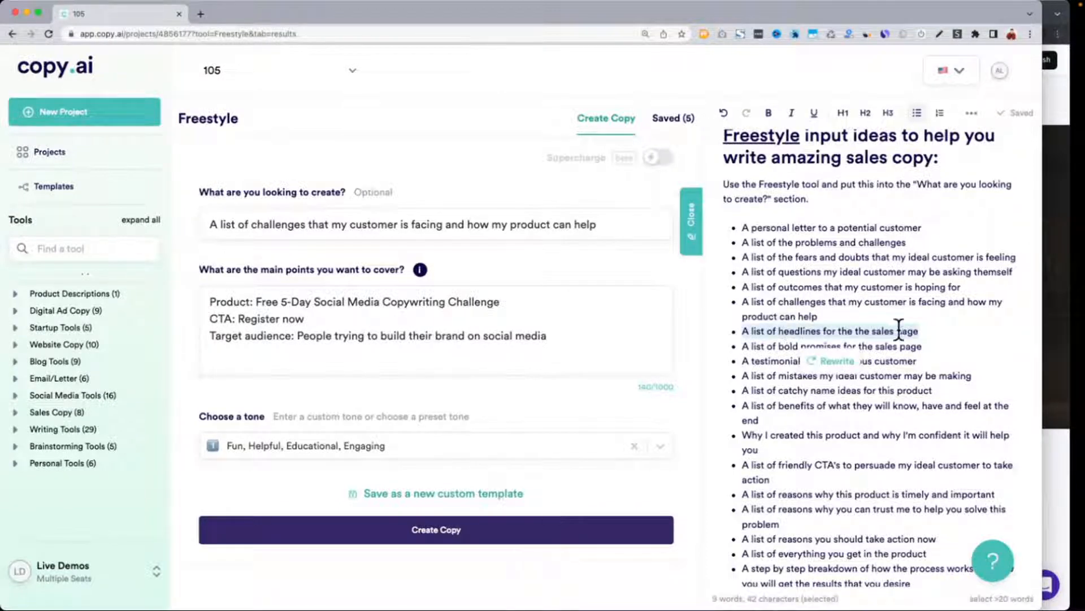
pyautogui.tripleClick(336, 216)
pyautogui.hotkey('ctrl', 'v')
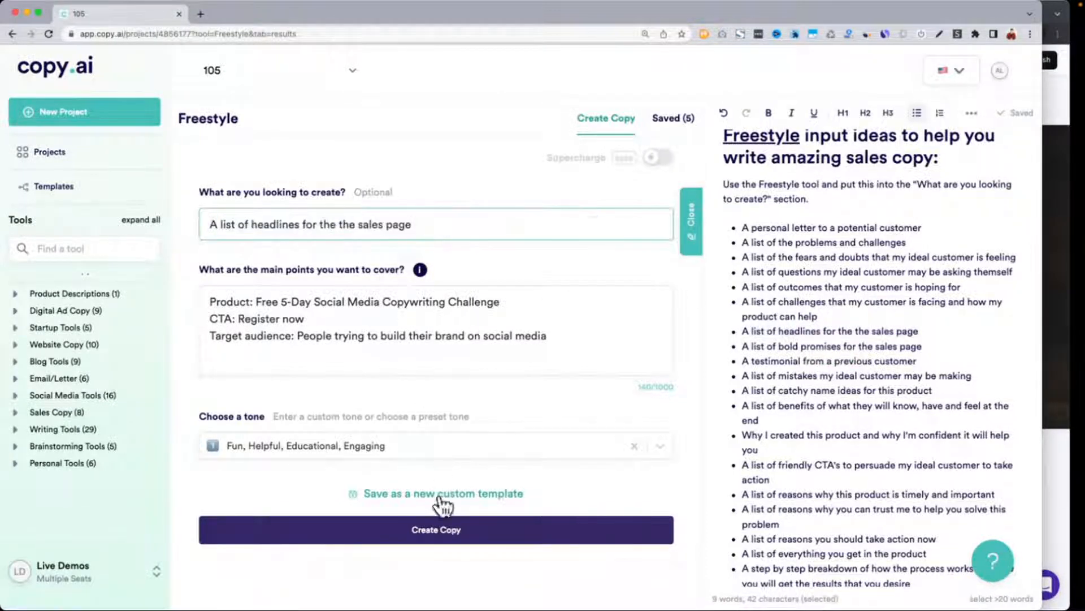
pyautogui.click(449, 529)
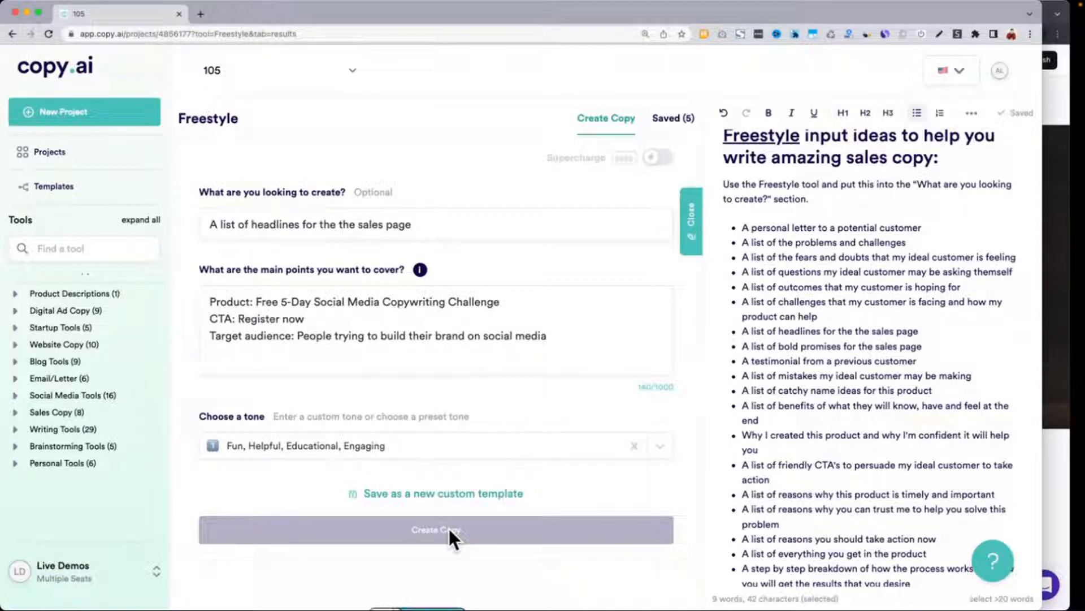
# Examine the first two sets of generated headlines for the social media challenge, from the challenge title to the "Won't Make You Want To Cry" option.
pyautogui.scroll(-4, 491, 449)
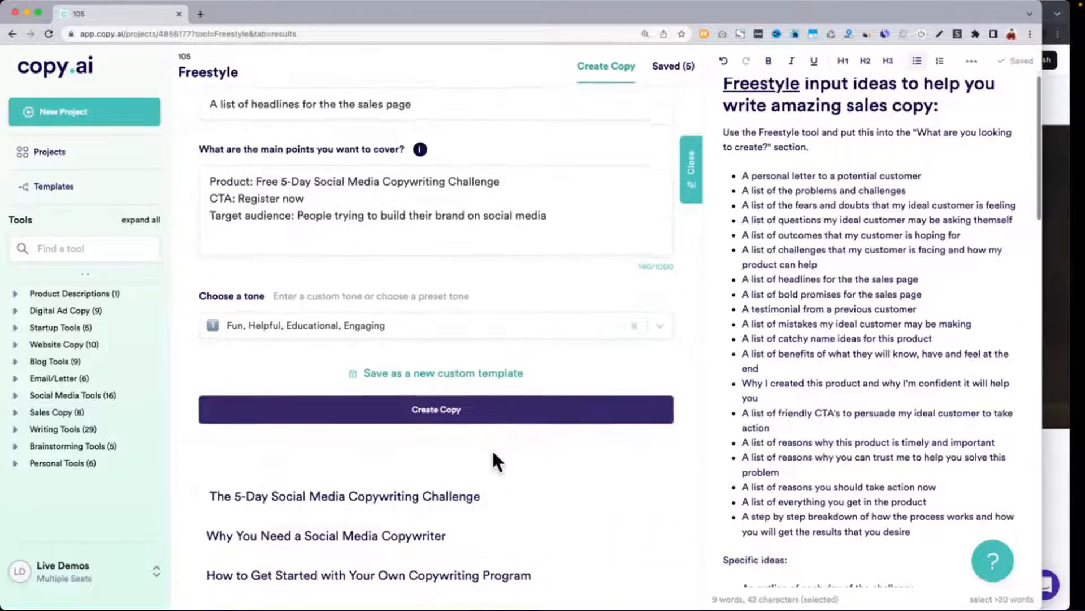
pyautogui.scroll(-3, 492, 449)
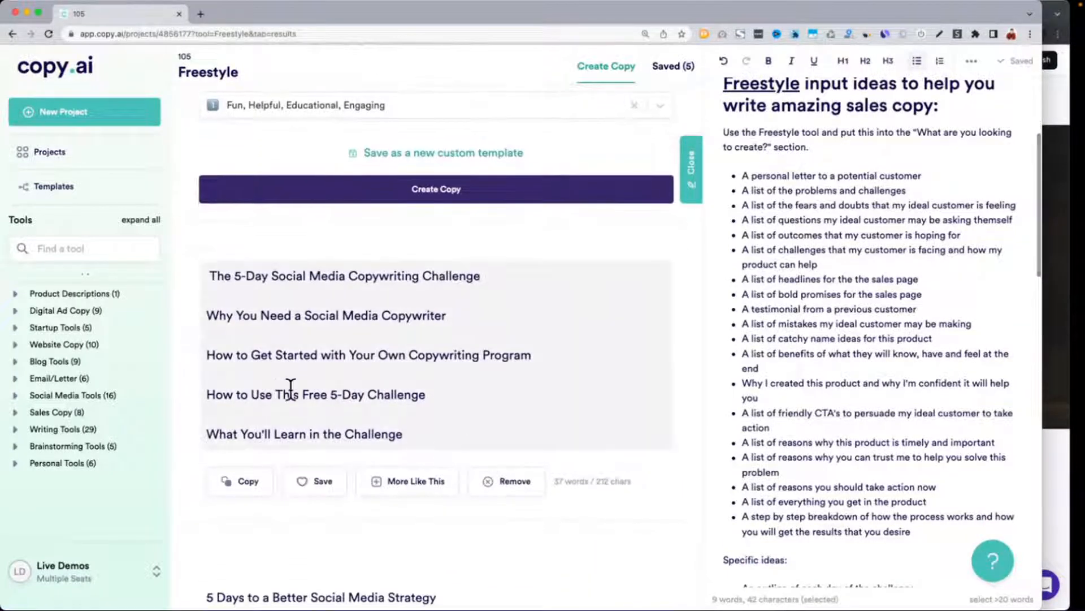
pyautogui.scroll(-1, 289, 388)
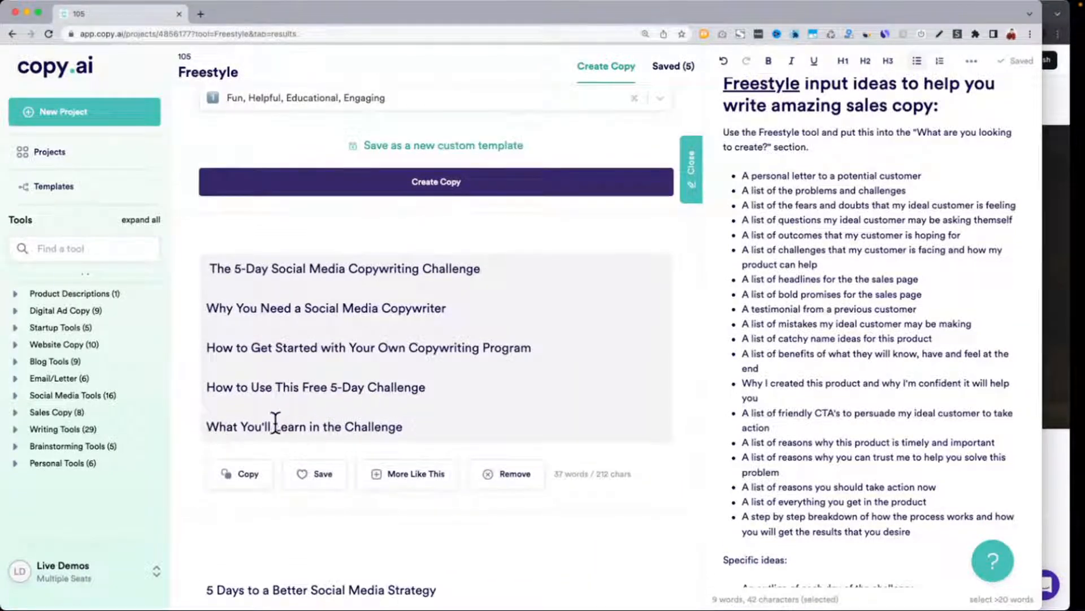
pyautogui.moveTo(215, 277); pyautogui.dragTo(485, 261)
pyautogui.scroll(-7, 485, 262)
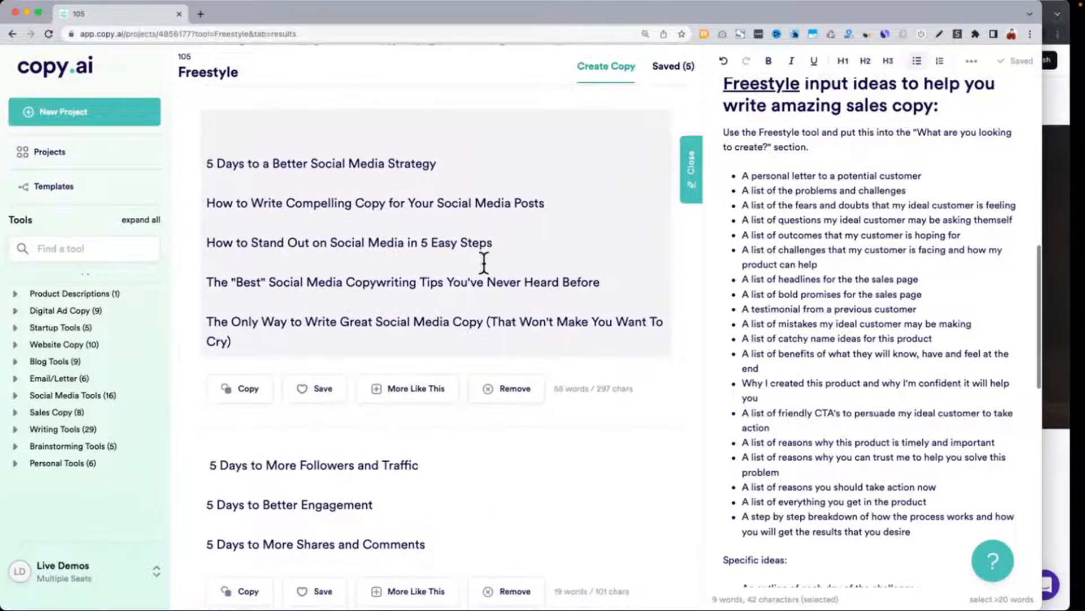
pyautogui.moveTo(208, 162); pyautogui.dragTo(471, 163)
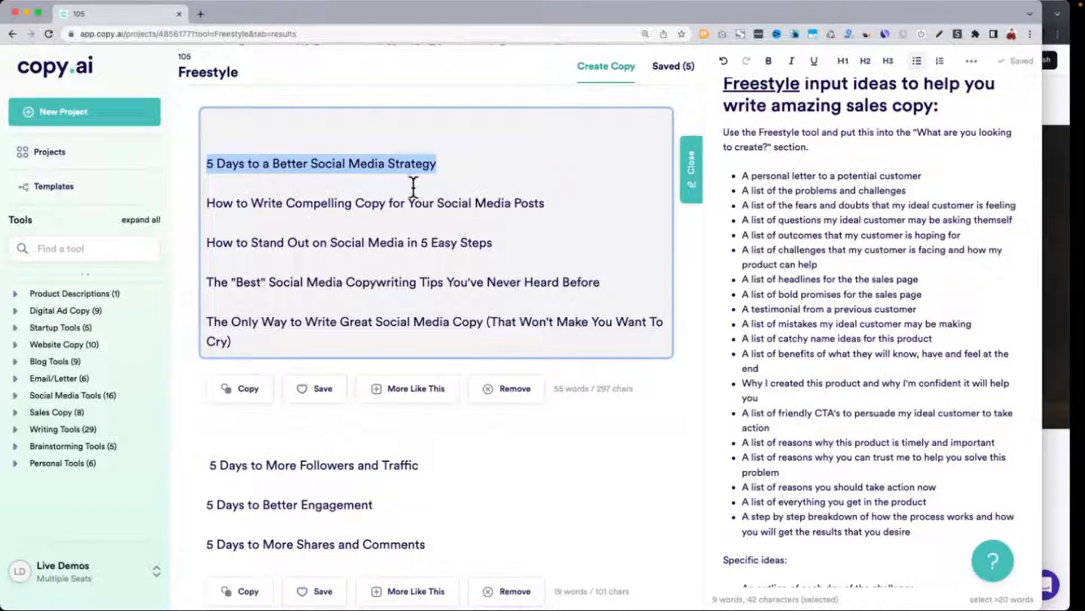
pyautogui.tripleClick(388, 198)
pyautogui.tripleClick(284, 281)
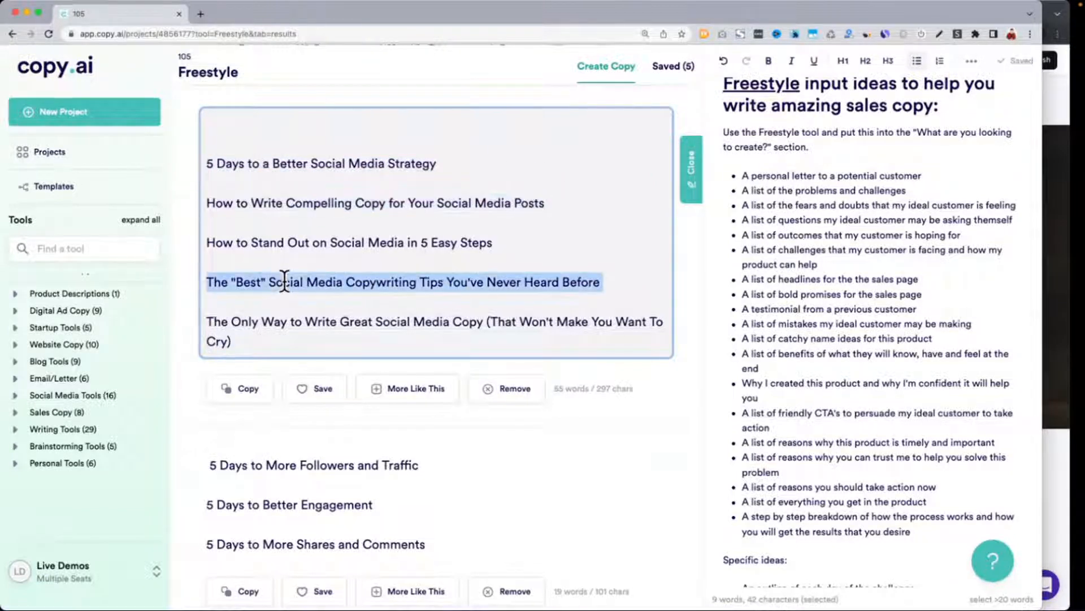
pyautogui.scroll(-1, 285, 281)
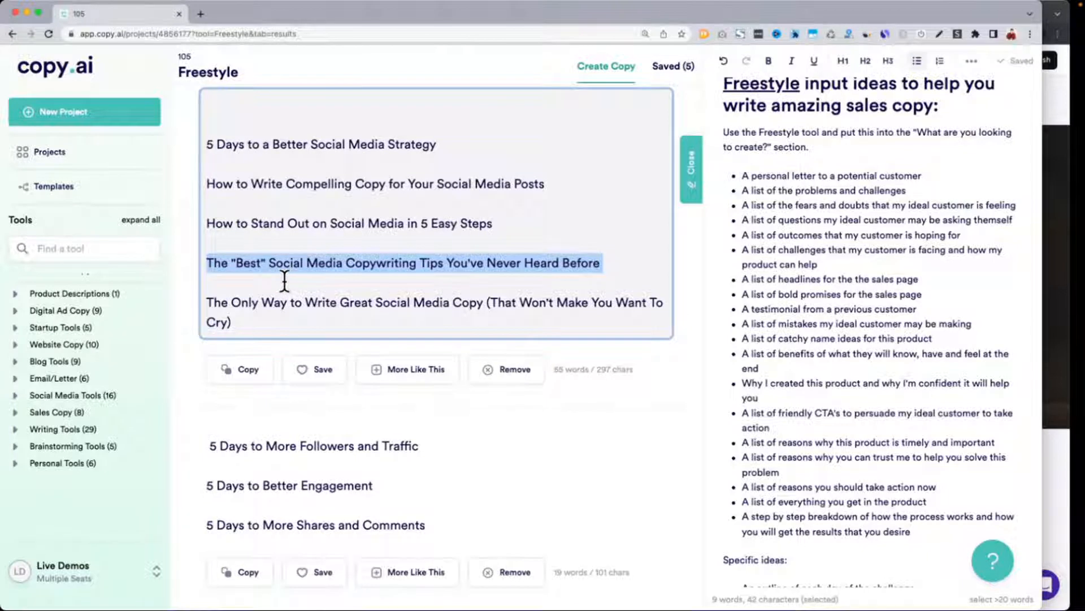
pyautogui.scroll(-1, 284, 281)
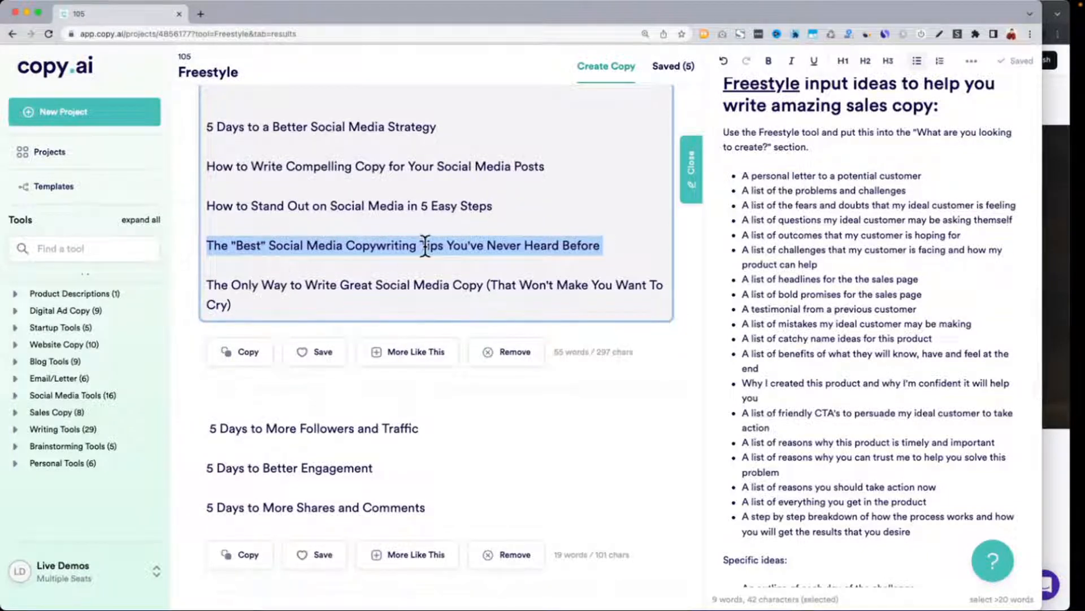
pyautogui.tripleClick(384, 285)
# Read through the remaining headline results, including the "5 Days to" variations, and generate more.
pyautogui.scroll(-5, 383, 285)
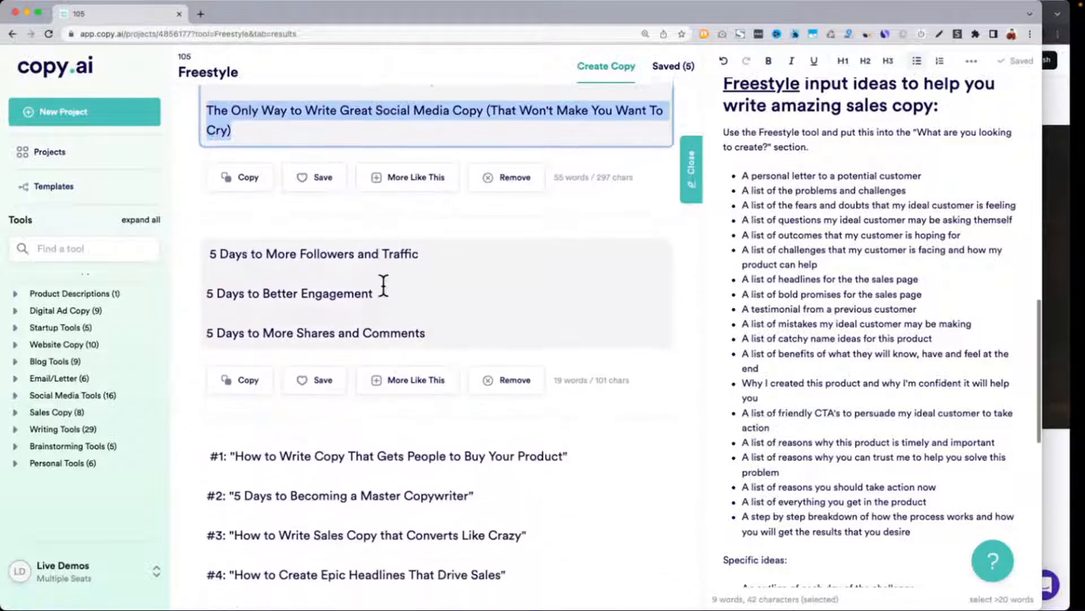
pyautogui.scroll(-1, 383, 285)
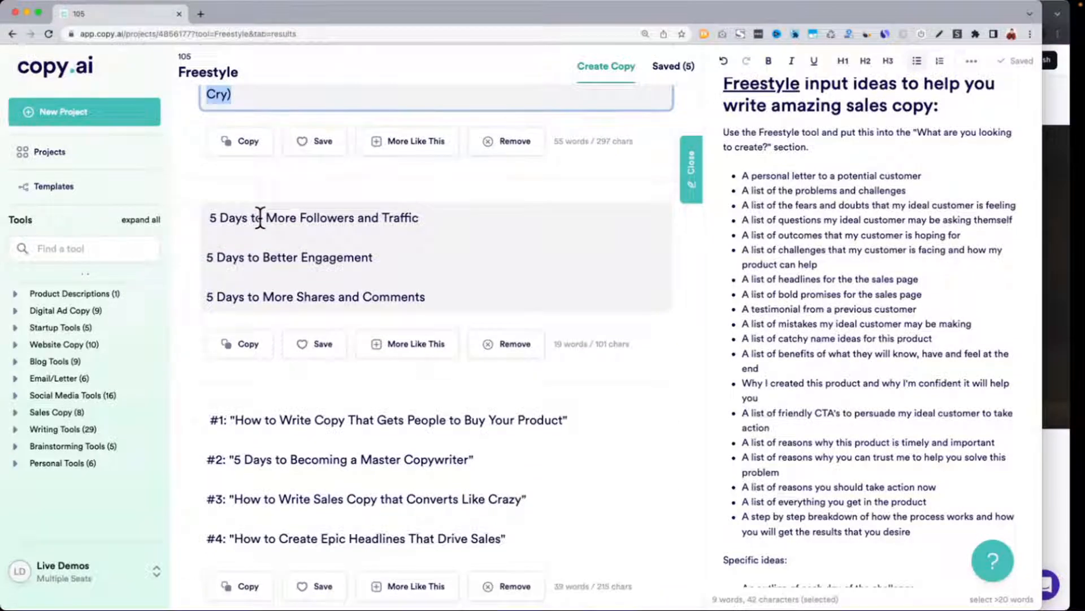
pyautogui.tripleClick(282, 259)
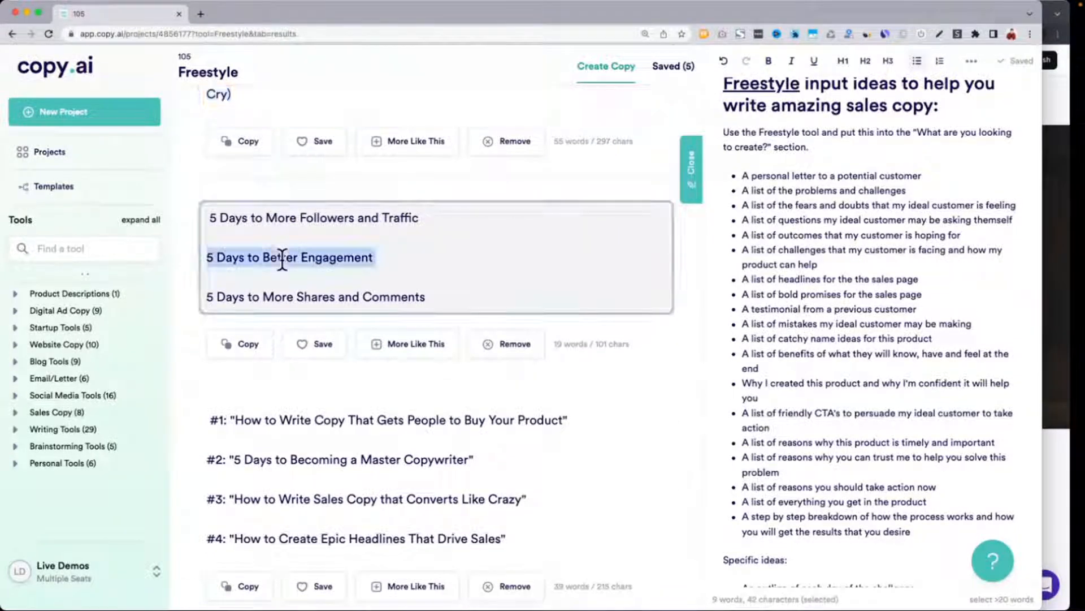
pyautogui.tripleClick(365, 298)
pyautogui.scroll(-3, 334, 301)
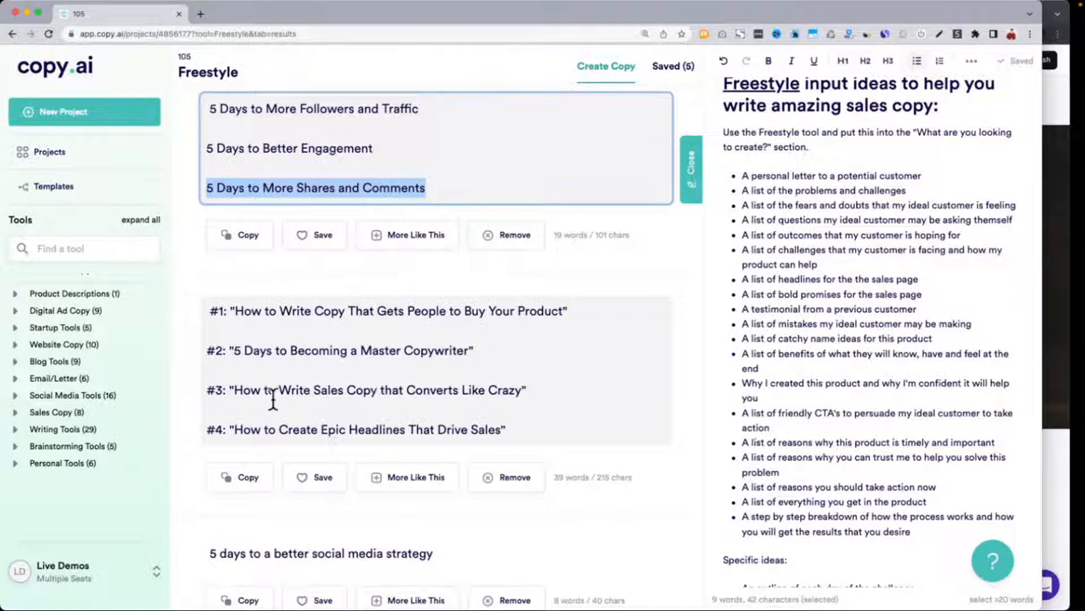
pyautogui.scroll(-5, 244, 428)
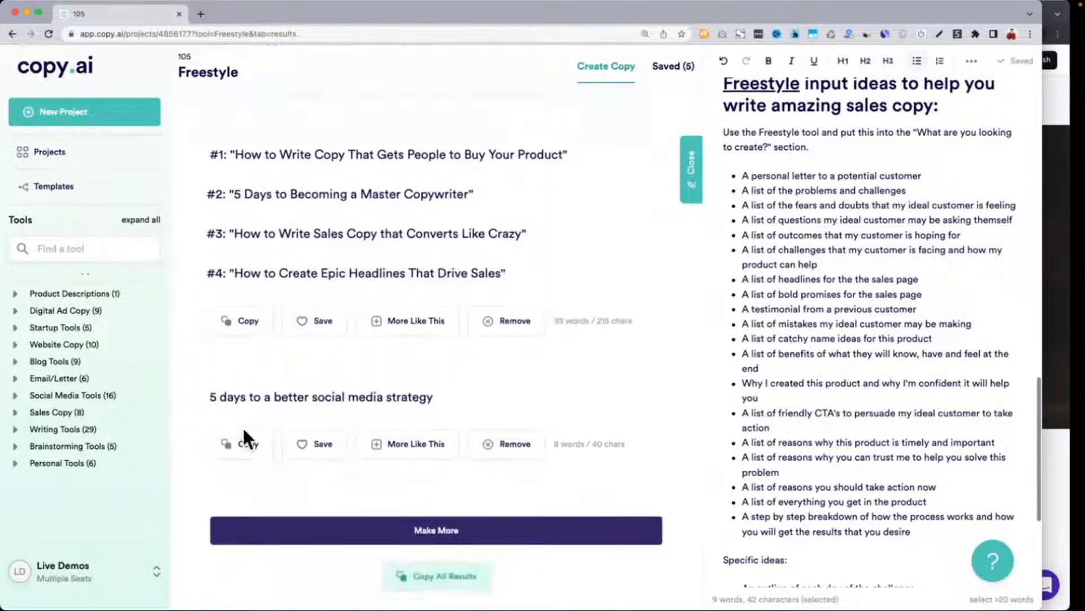
pyautogui.click(393, 506)
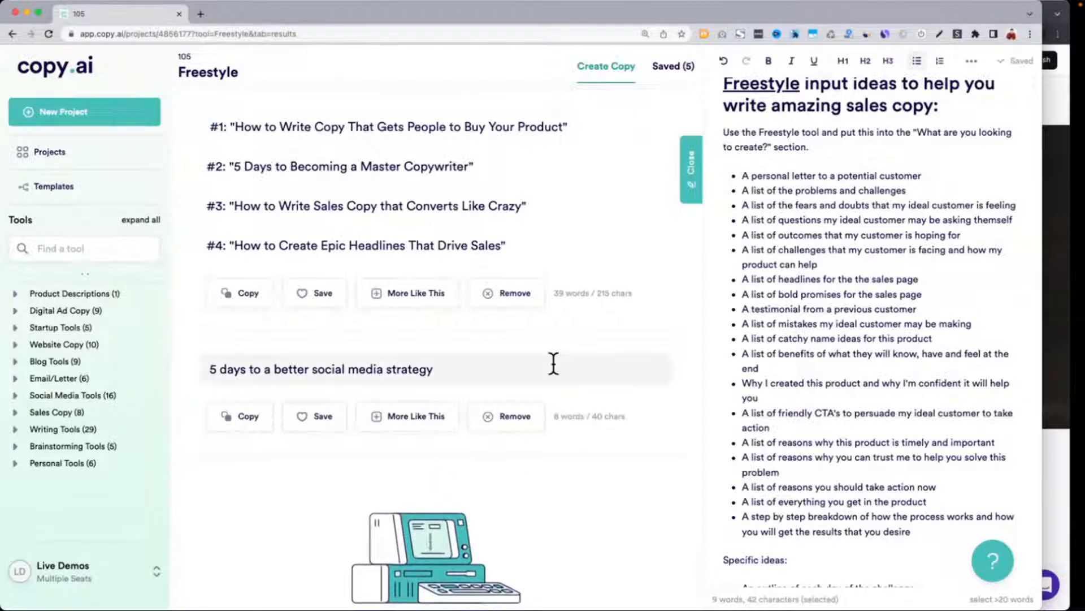
# Copy the new headline "5 Days to a More Powerful Social Media Presence" and make it the banner heading on the Podia page.
pyautogui.scroll(-5, 553, 365)
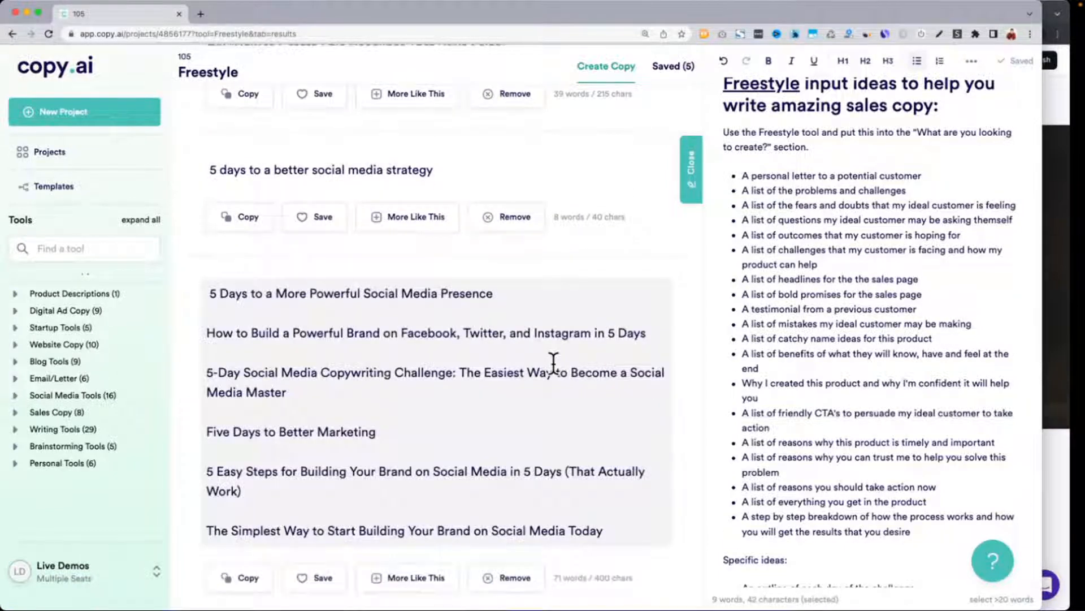
pyautogui.scroll(-2, 552, 364)
pyautogui.tripleClick(421, 222)
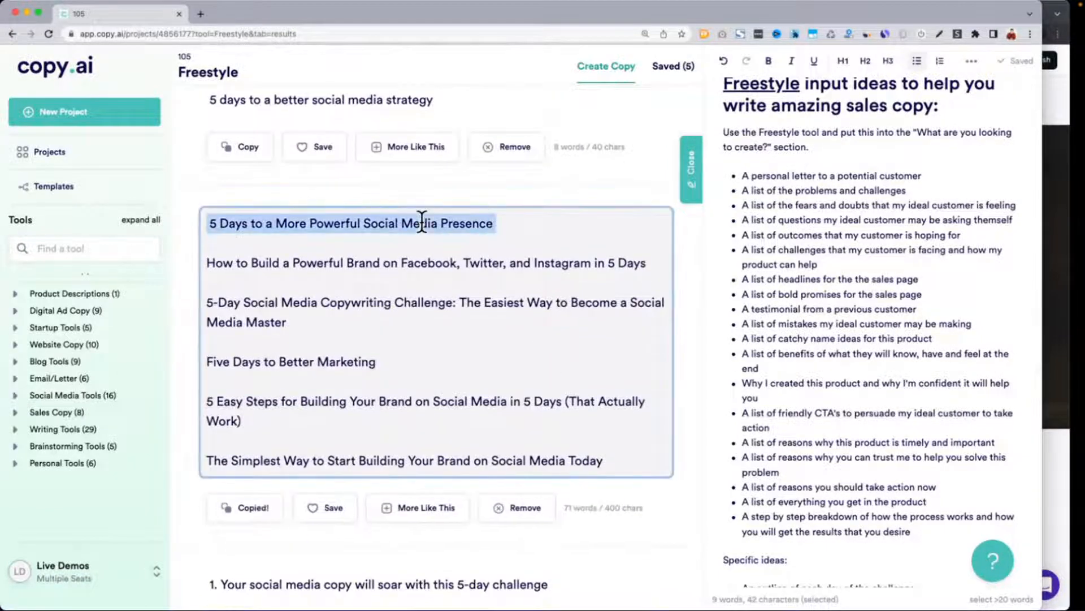
pyautogui.click(1053, 269)
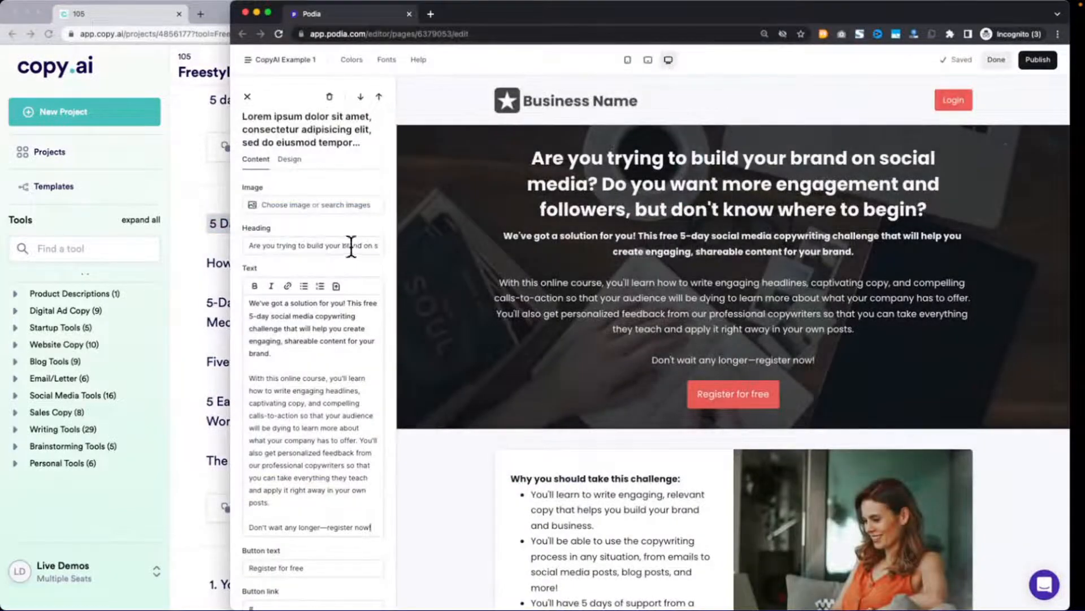
pyautogui.click(249, 246)
pyautogui.write('5 Days to a More Powerful Social Media Presence')
pyautogui.press('super+a')
pyautogui.write('5 Days to a More Powerful Social Media Presence')
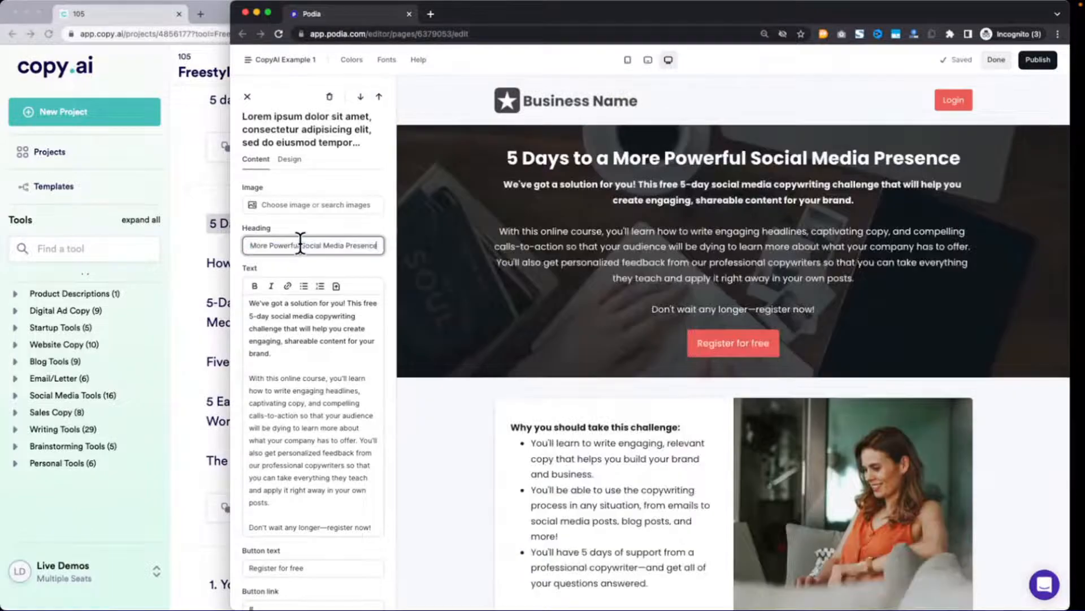
# Insert the two former heading questions about building a brand and wanting more engagement above the banner text, each on its own line.
pyautogui.click(251, 308)
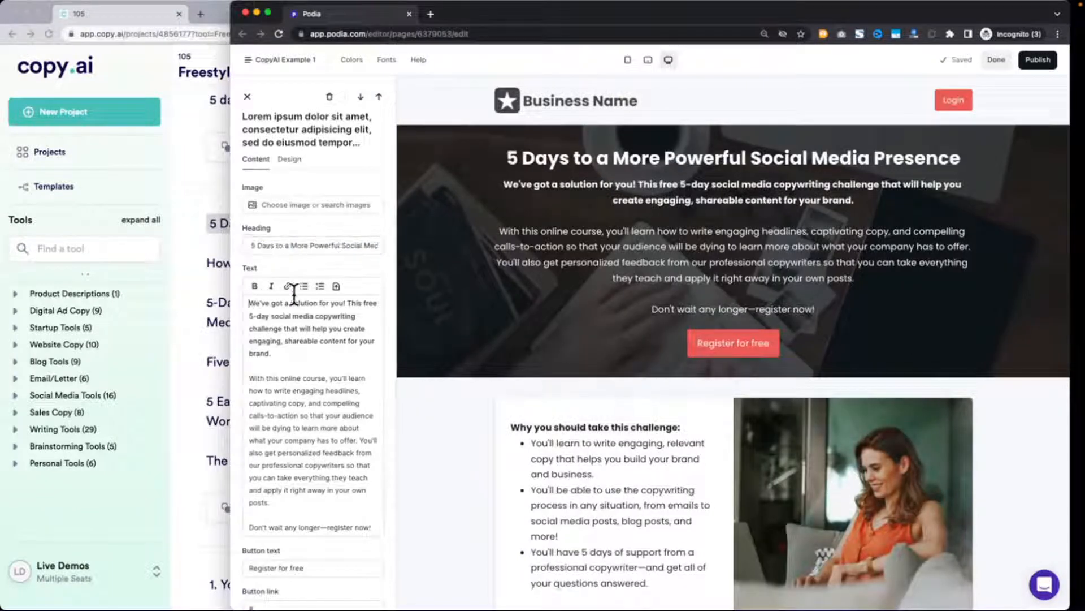
pyautogui.write("Are you trying to build your brand on social media? Do you want more engagement and followers, but don't know where to begin?")
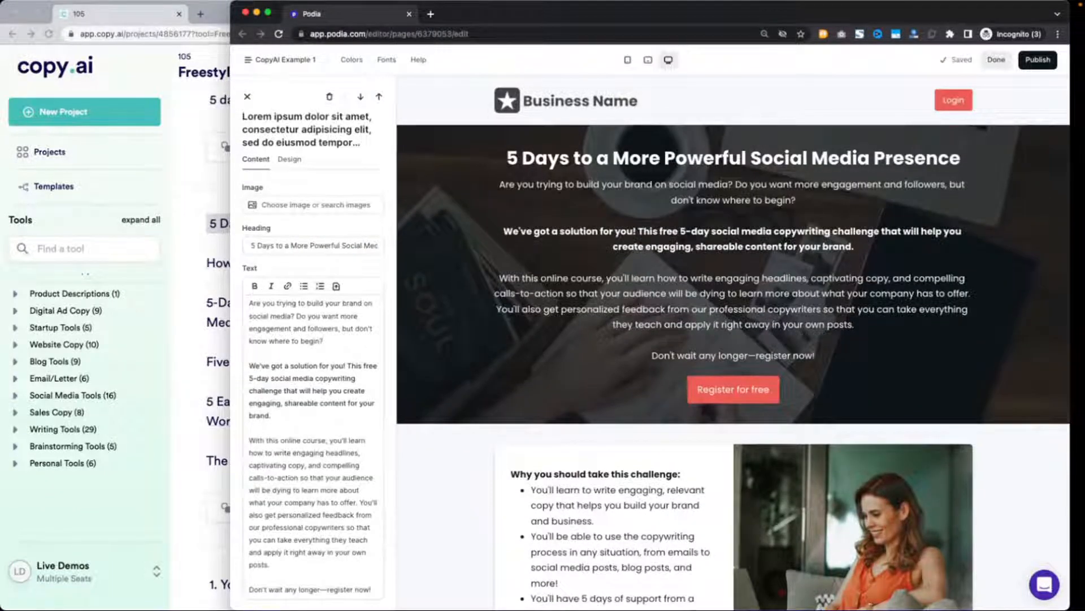
pyautogui.click(294, 316)
pyautogui.hotkey('shift', 'Return')
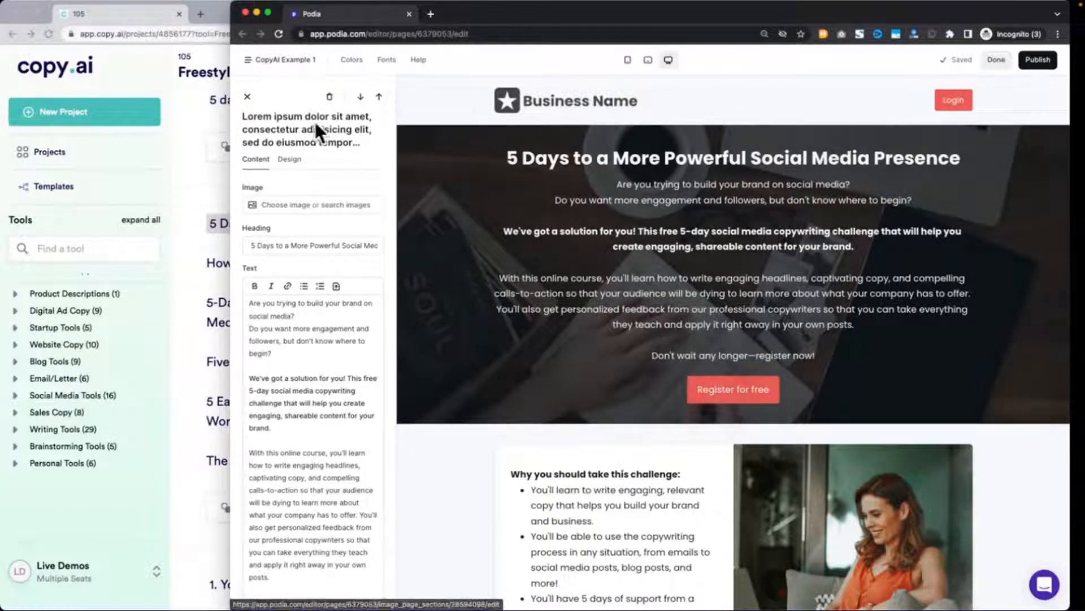
# Reduce the opacity of the banner's background image to the minimum and check the sections below it.
pyautogui.click(290, 160)
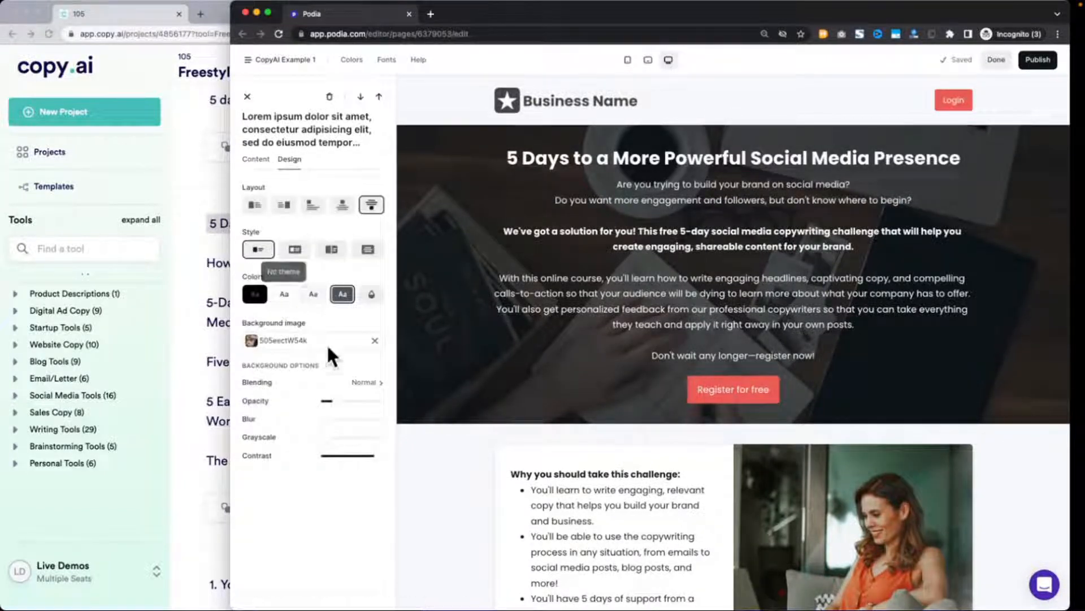
pyautogui.moveTo(342, 402); pyautogui.dragTo(326, 401)
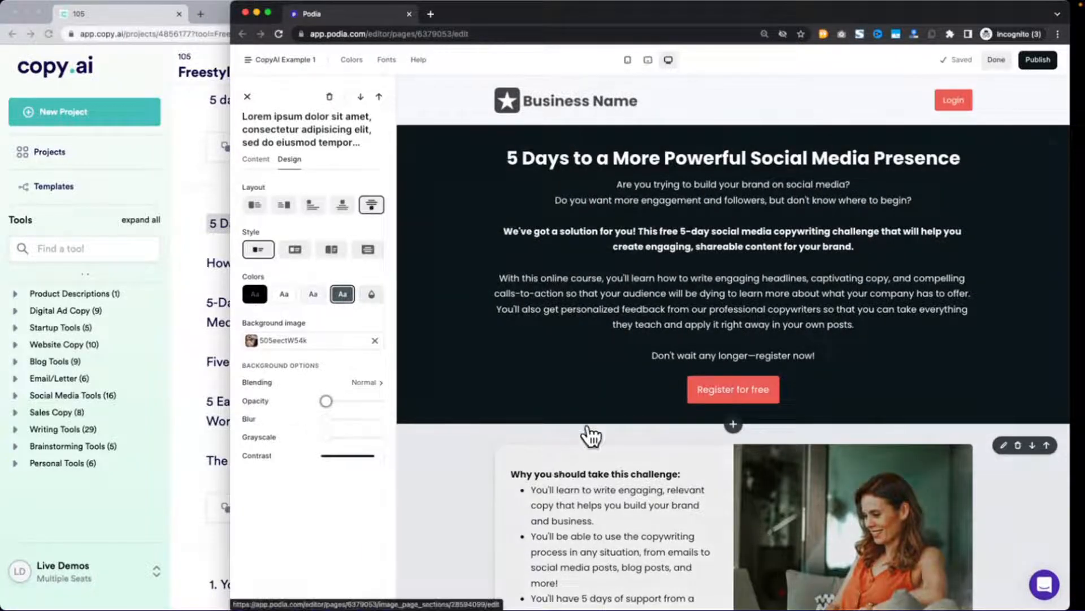
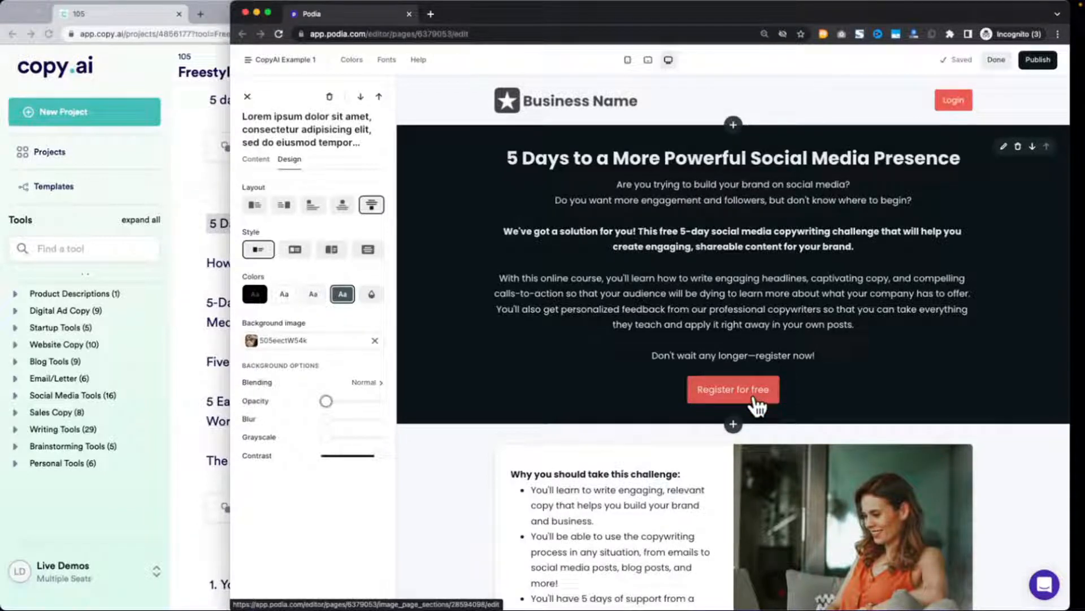
pyautogui.scroll(-5, 758, 405)
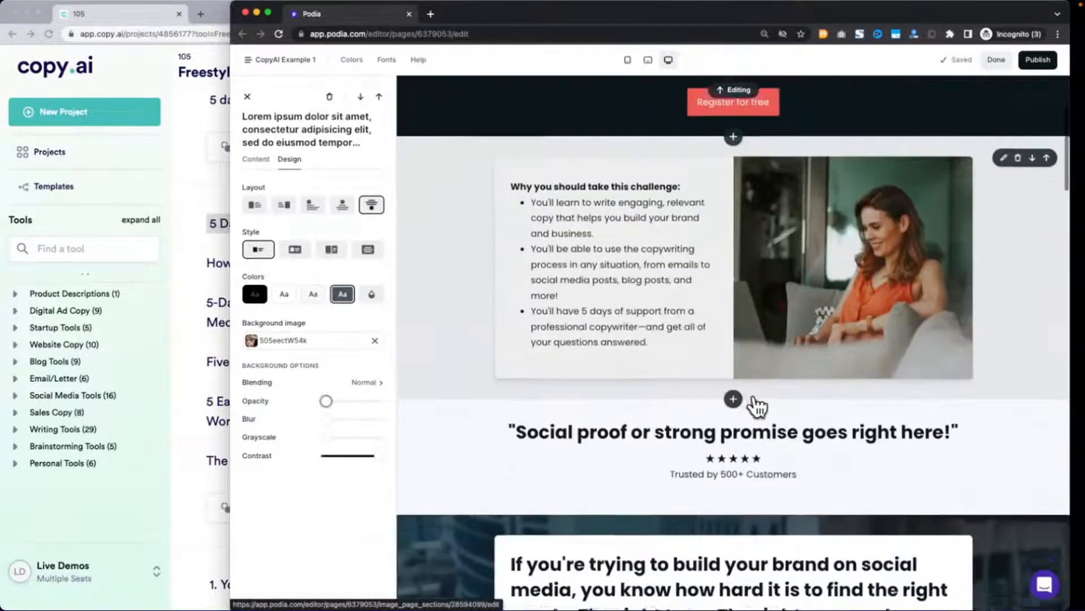
pyautogui.scroll(7, 752, 402)
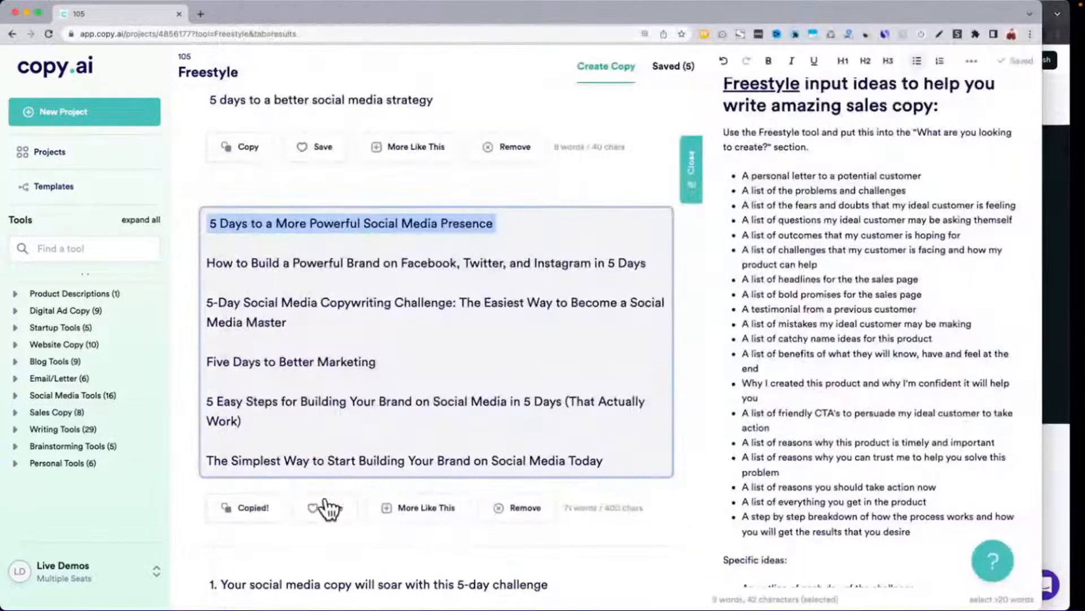
# Back in copy.ai, save the result containing "5 Days to a More Powerful Social Media Presence" and examine its other headlines.
pyautogui.click(326, 506)
pyautogui.moveTo(201, 459); pyautogui.dragTo(604, 460)
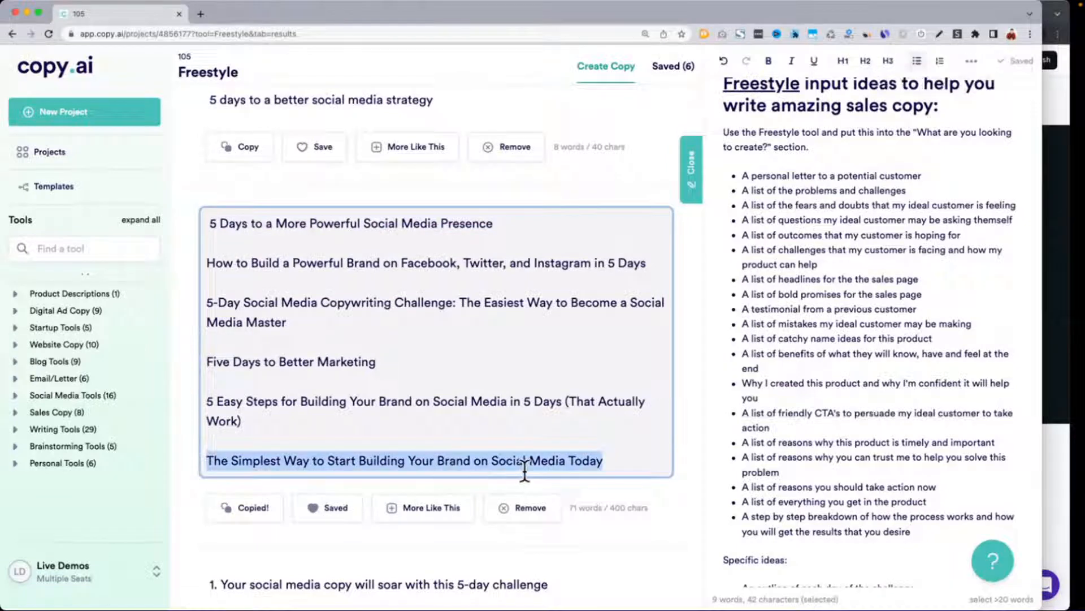
pyautogui.moveTo(216, 403); pyautogui.dragTo(580, 425)
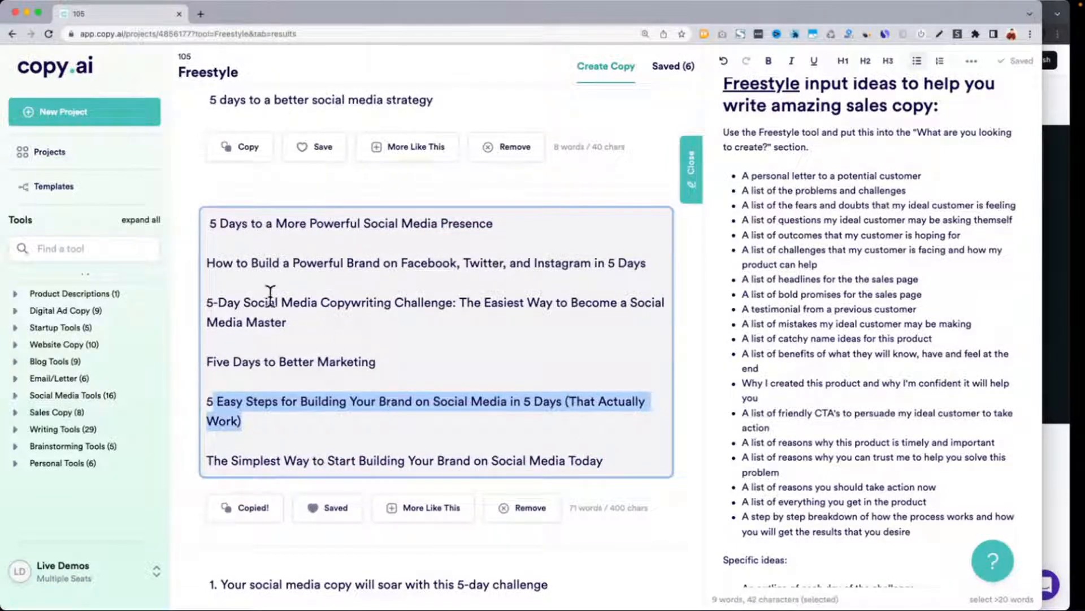
pyautogui.click(206, 304)
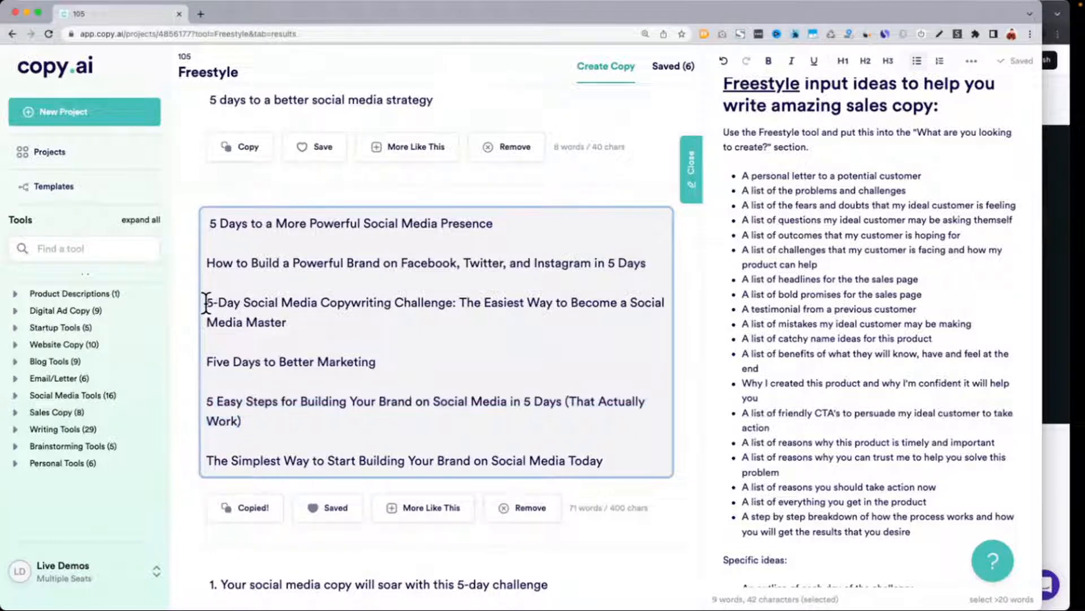
pyautogui.moveTo(206, 304); pyautogui.dragTo(370, 322)
pyautogui.scroll(-6, 370, 325)
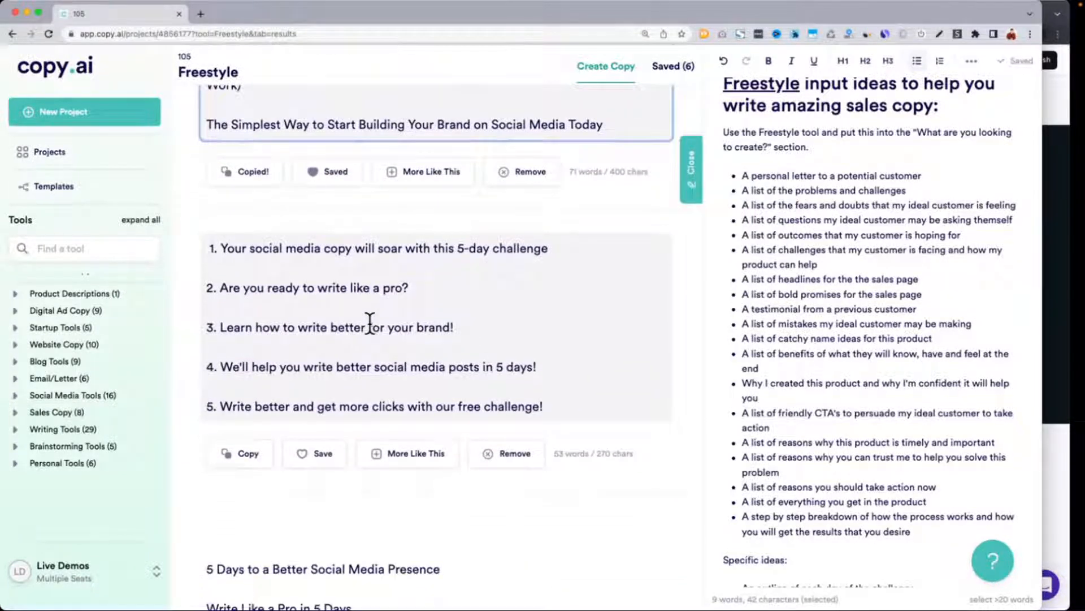
# Replace the Freestyle main points with the example "A free guide to save money on taxes", including its CTA and audience, and generate headlines.
pyautogui.scroll(15, 371, 322)
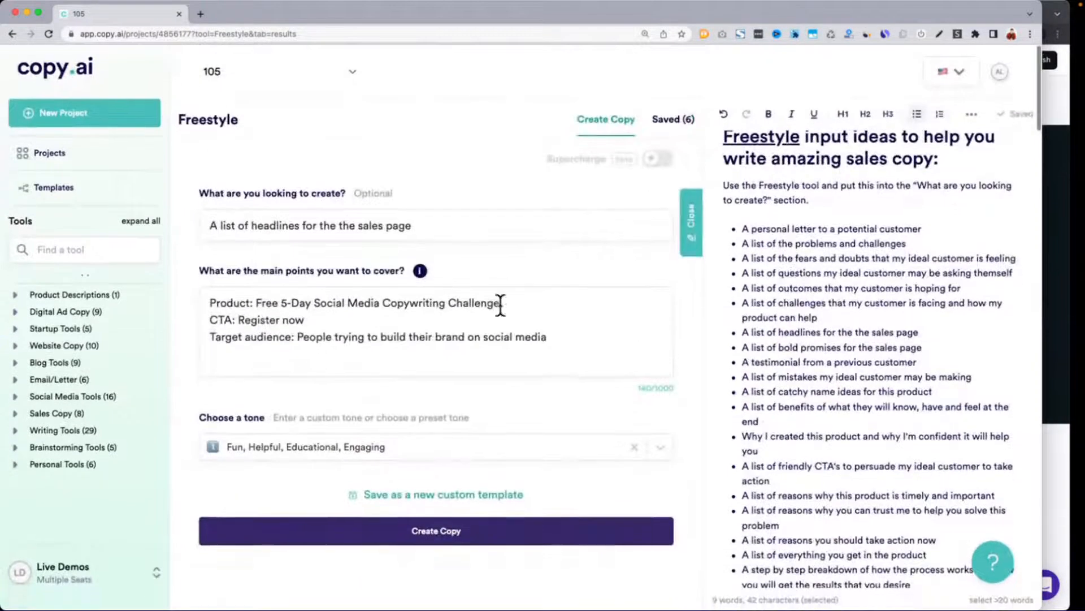
pyautogui.scroll(5, 862, 258)
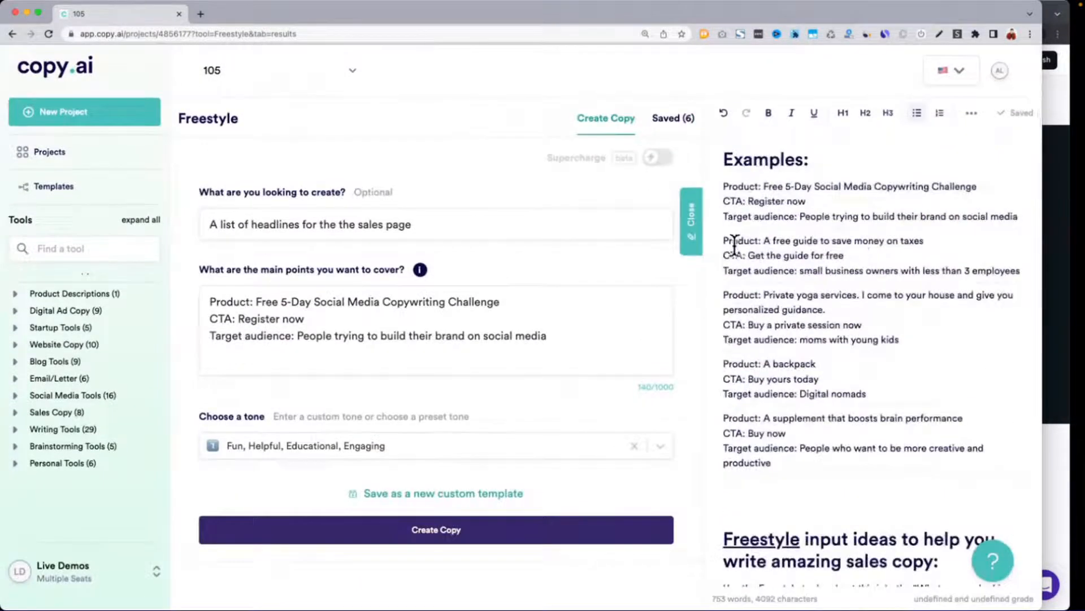
pyautogui.keyDown('shift'); pyautogui.click(1028, 269); pyautogui.keyUp('shift')
pyautogui.press('super+c')
pyautogui.click(426, 343)
pyautogui.press('super+a')
pyautogui.press('super+v')
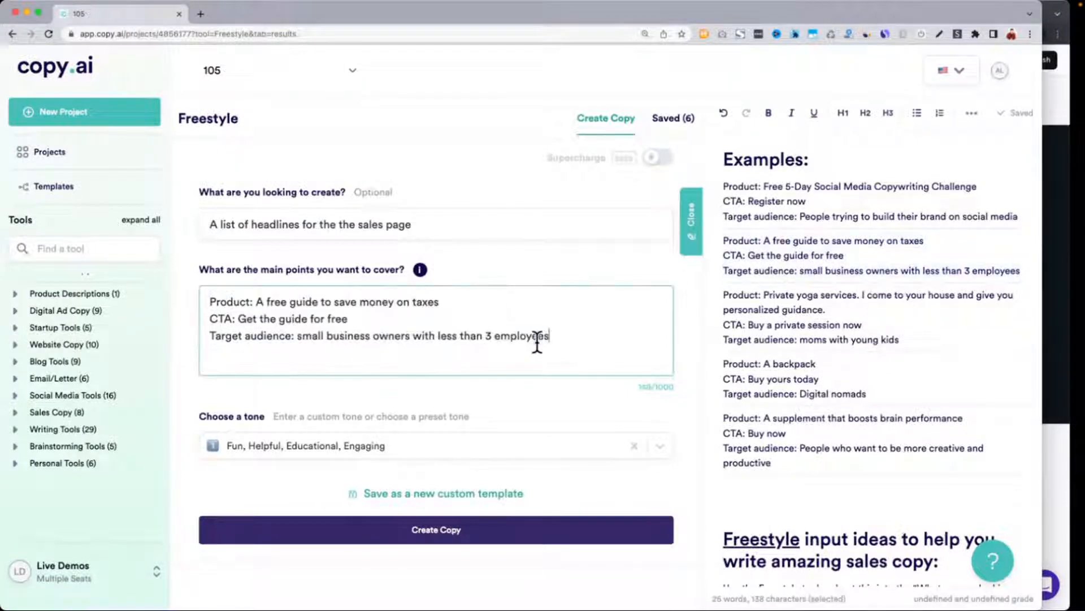
pyautogui.click(526, 531)
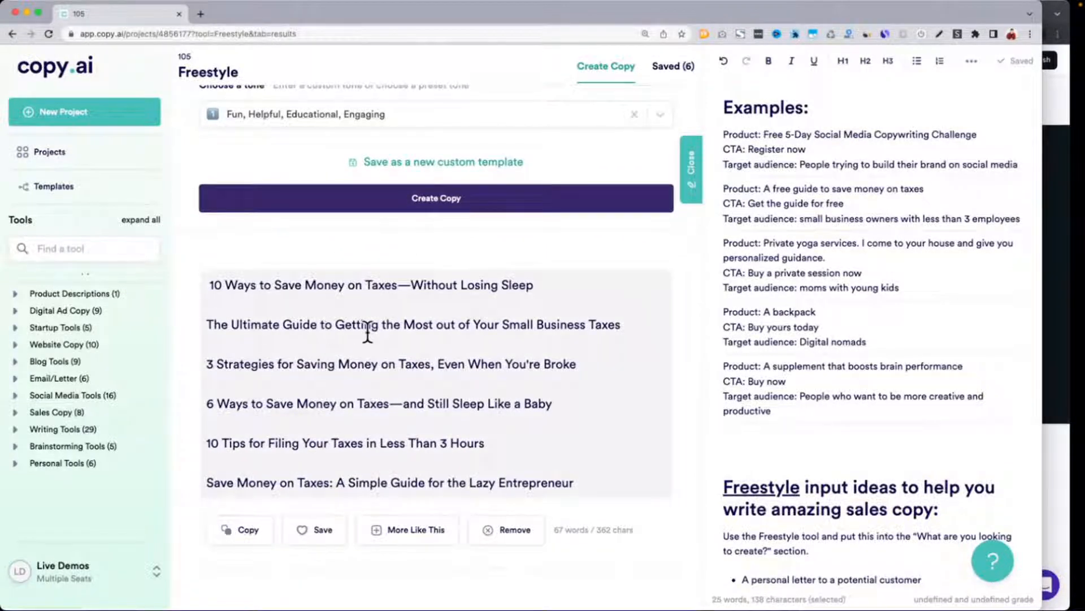
# Examine the headline results generated for the free guide to save money on taxes.
pyautogui.tripleClick(367, 332)
pyautogui.moveTo(215, 365); pyautogui.dragTo(435, 364)
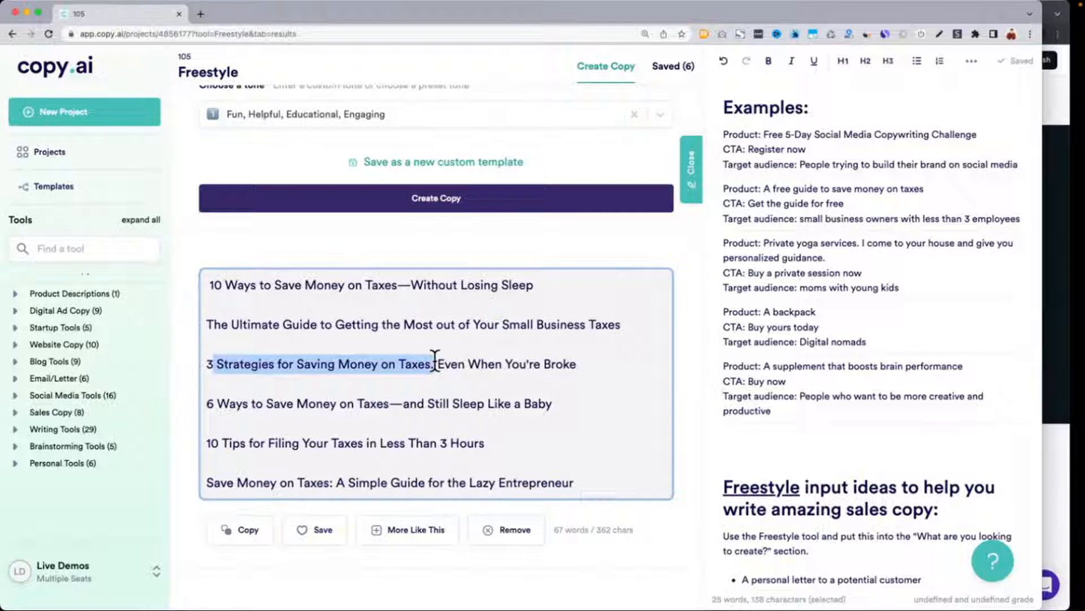
pyautogui.moveTo(469, 365); pyautogui.dragTo(536, 367)
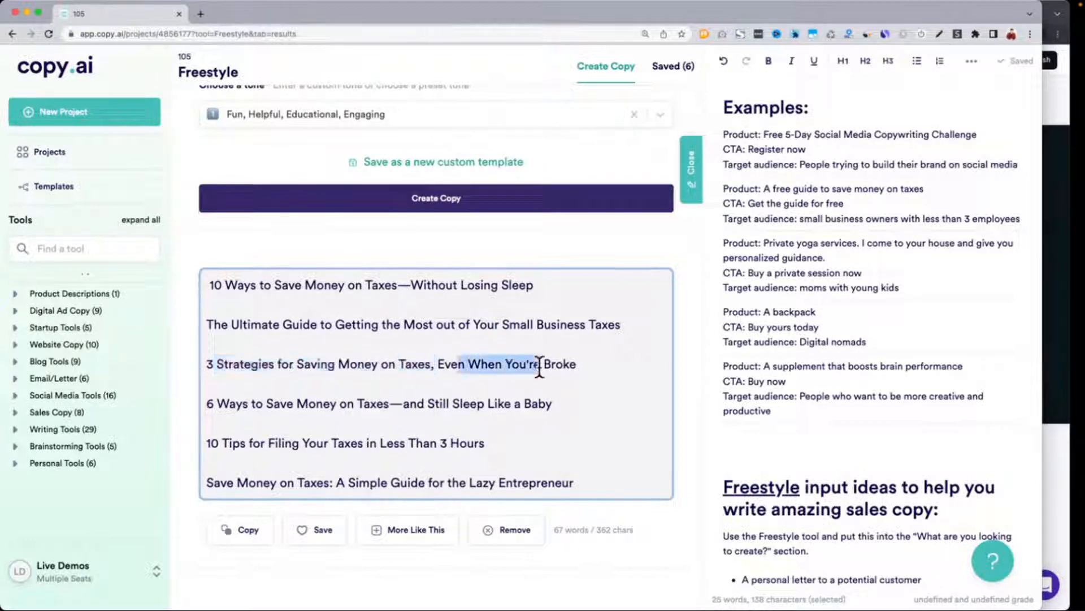
pyautogui.moveTo(208, 402); pyautogui.dragTo(295, 403)
pyautogui.scroll(-1, 339, 396)
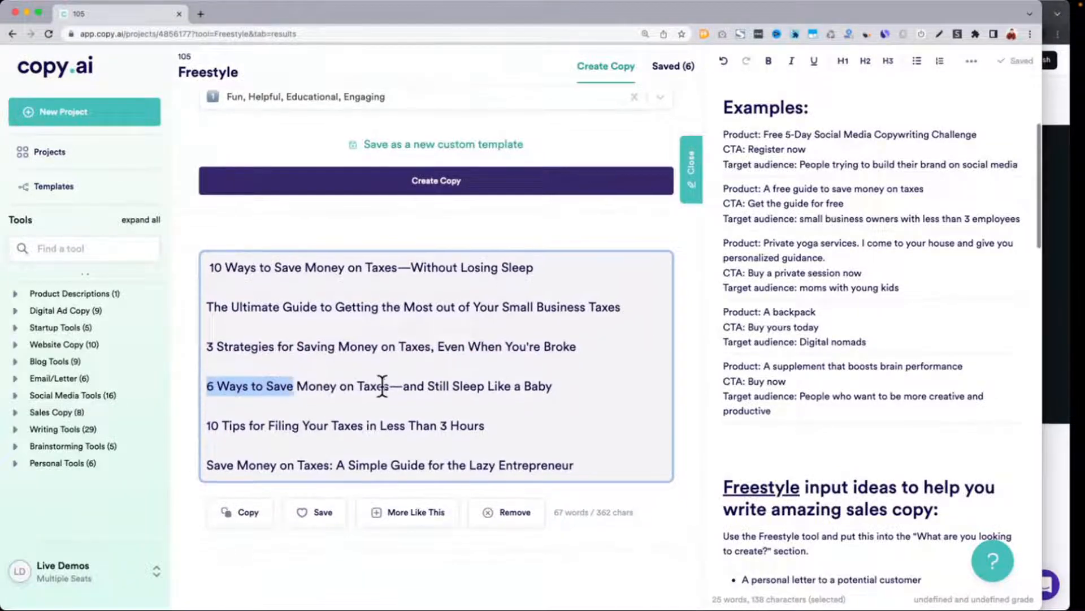
pyautogui.moveTo(384, 386); pyautogui.dragTo(565, 386)
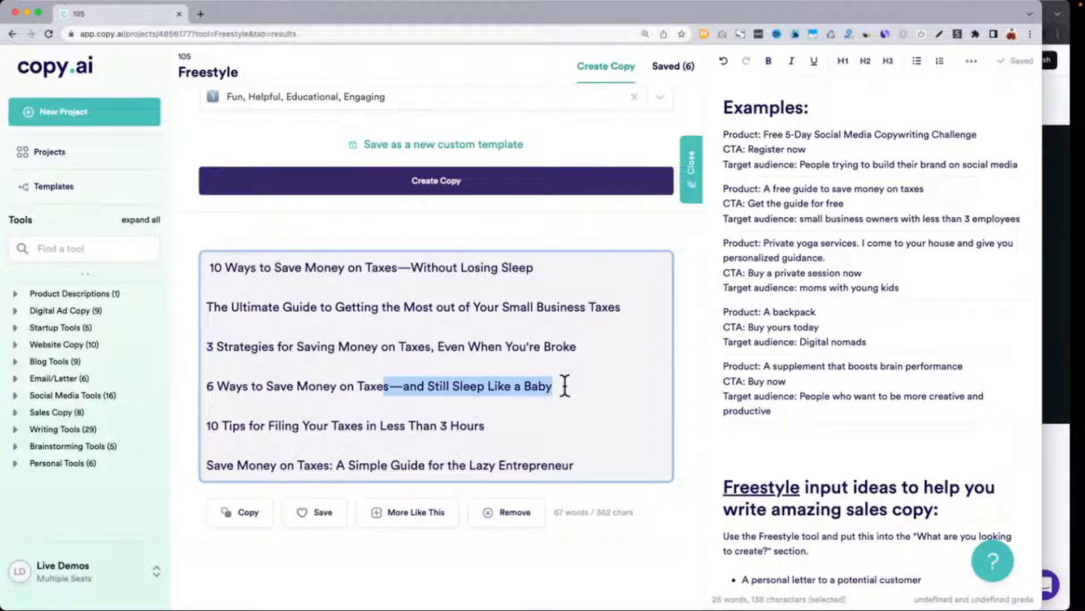
pyautogui.scroll(-2, 565, 386)
pyautogui.moveTo(270, 360); pyautogui.dragTo(601, 356)
pyautogui.scroll(-7, 602, 357)
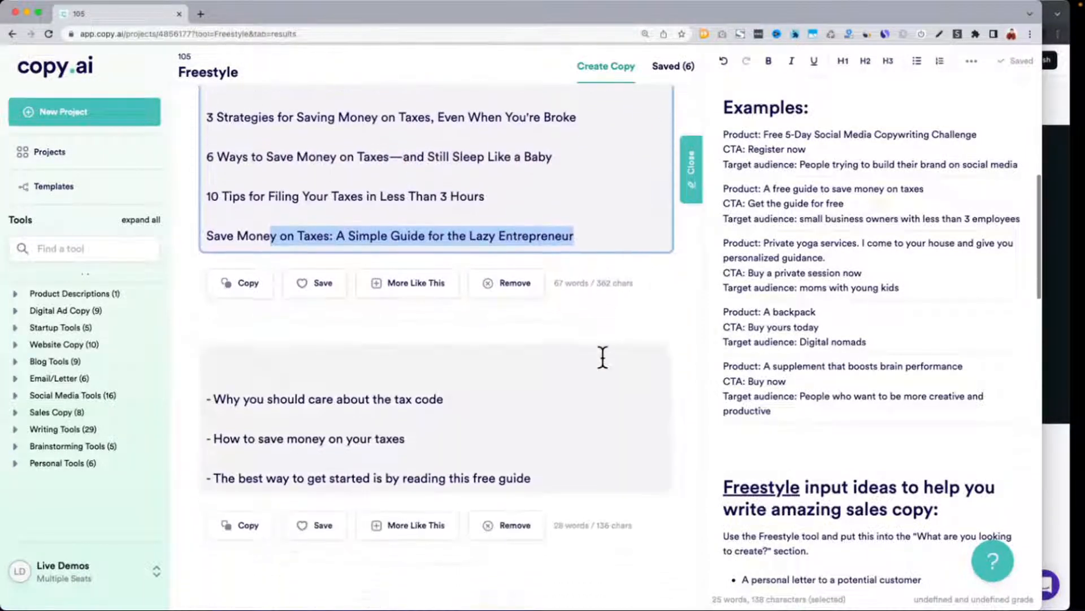
pyautogui.scroll(-4, 601, 355)
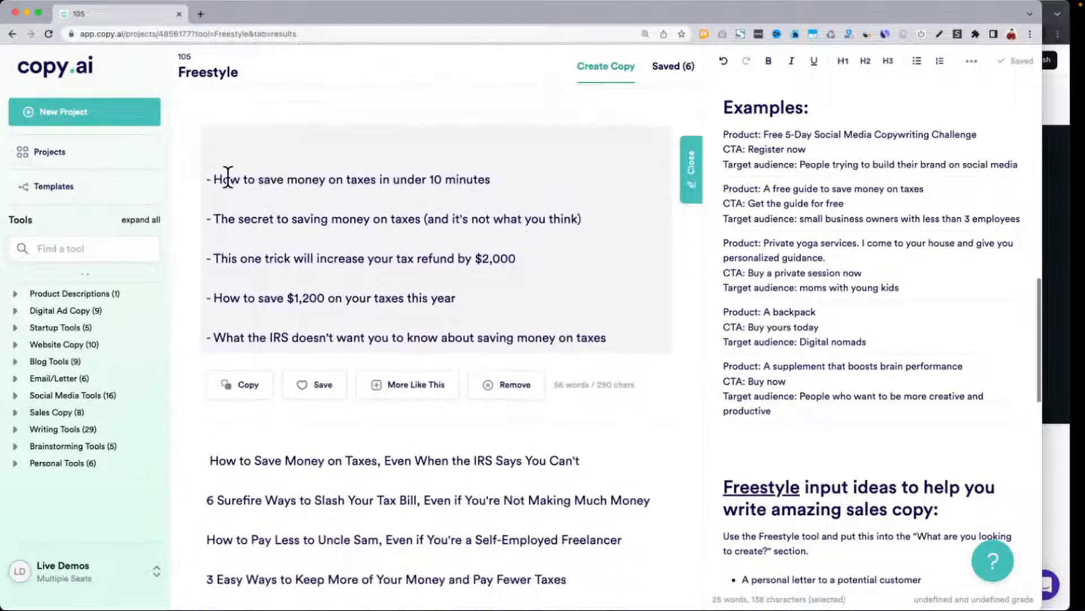
pyautogui.moveTo(230, 180); pyautogui.dragTo(543, 177)
pyautogui.moveTo(214, 219); pyautogui.dragTo(345, 219)
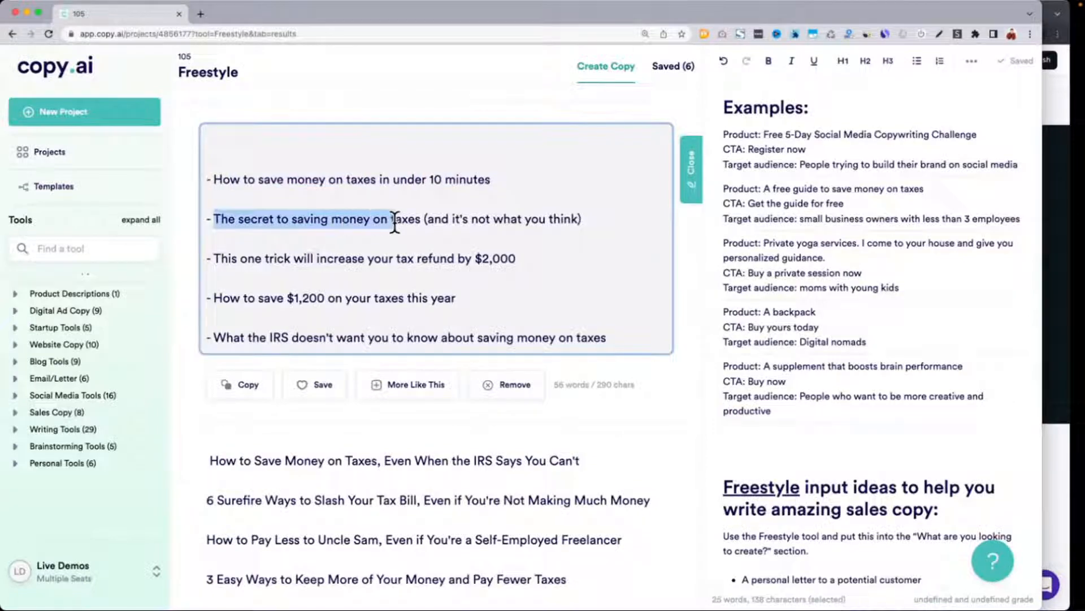
pyautogui.scroll(-4, 395, 220)
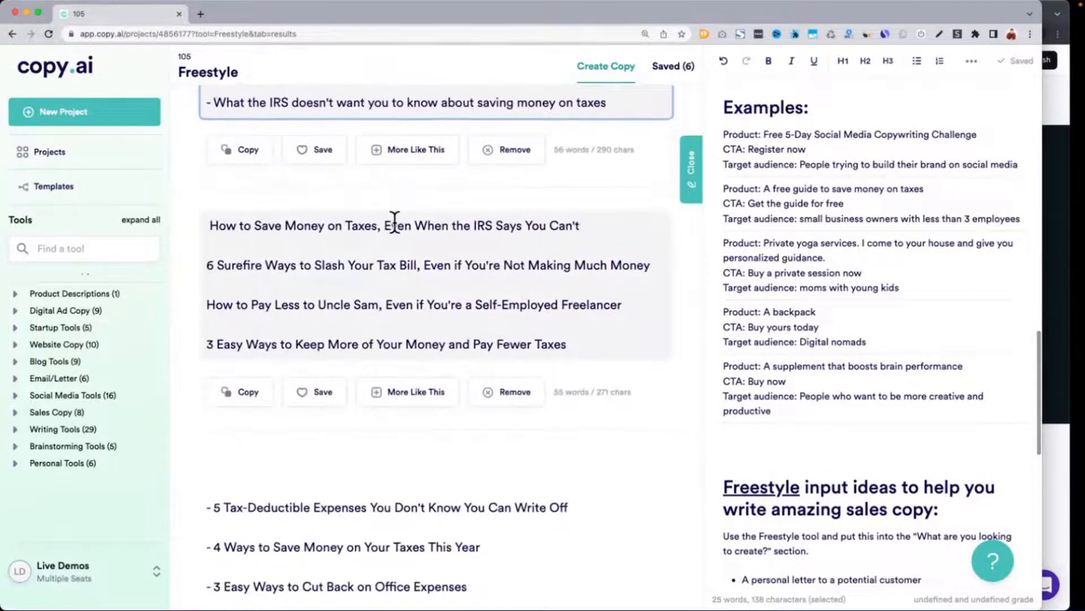
# Change the product in the main points to "A VIP Services to do your taxes" and generate headlines for it.
pyautogui.scroll(15, 394, 221)
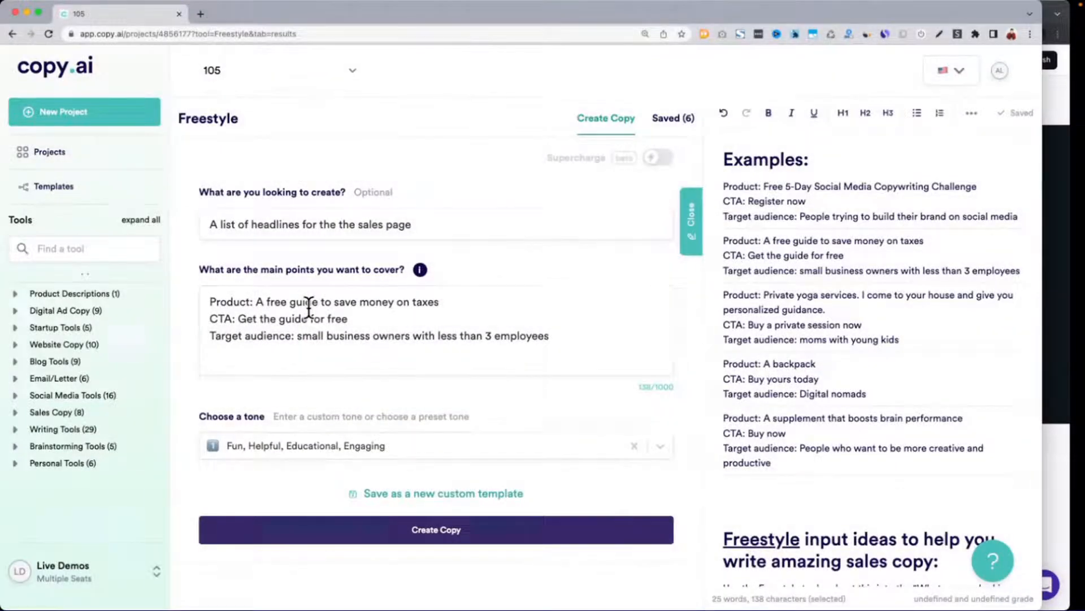
pyautogui.moveTo(257, 305); pyautogui.dragTo(478, 308)
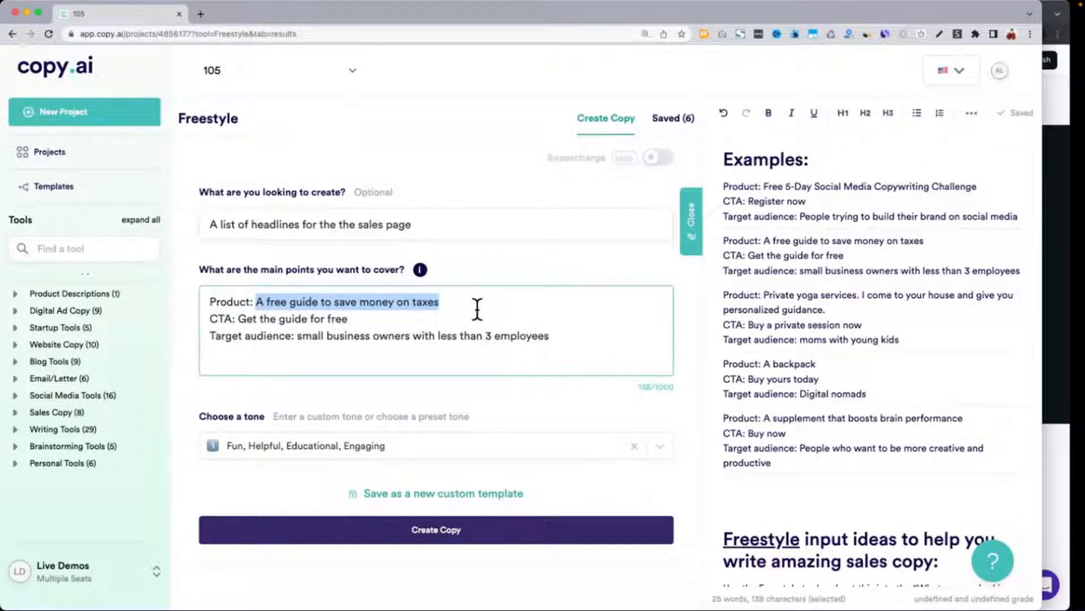
pyautogui.write('A')
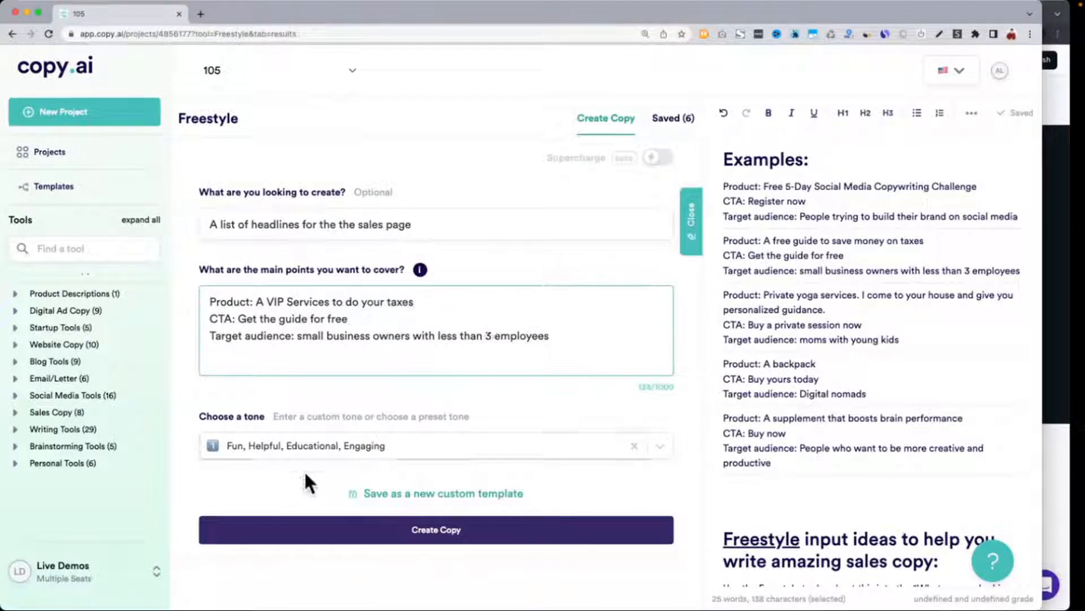
pyautogui.click(330, 534)
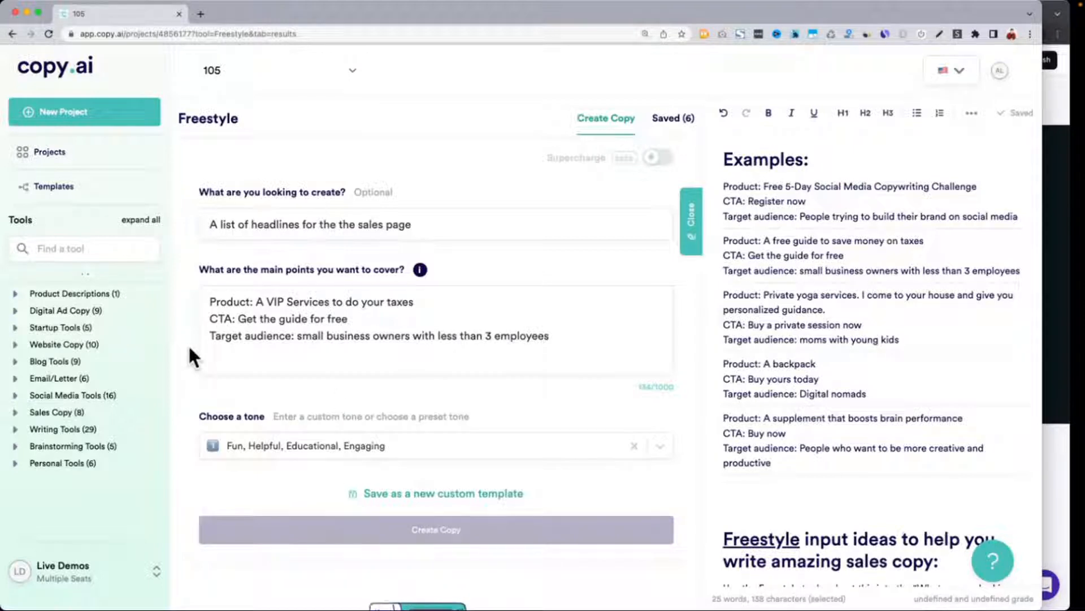
# Examine all the headline results generated for the VIP tax service.
pyautogui.scroll(-5, 189, 346)
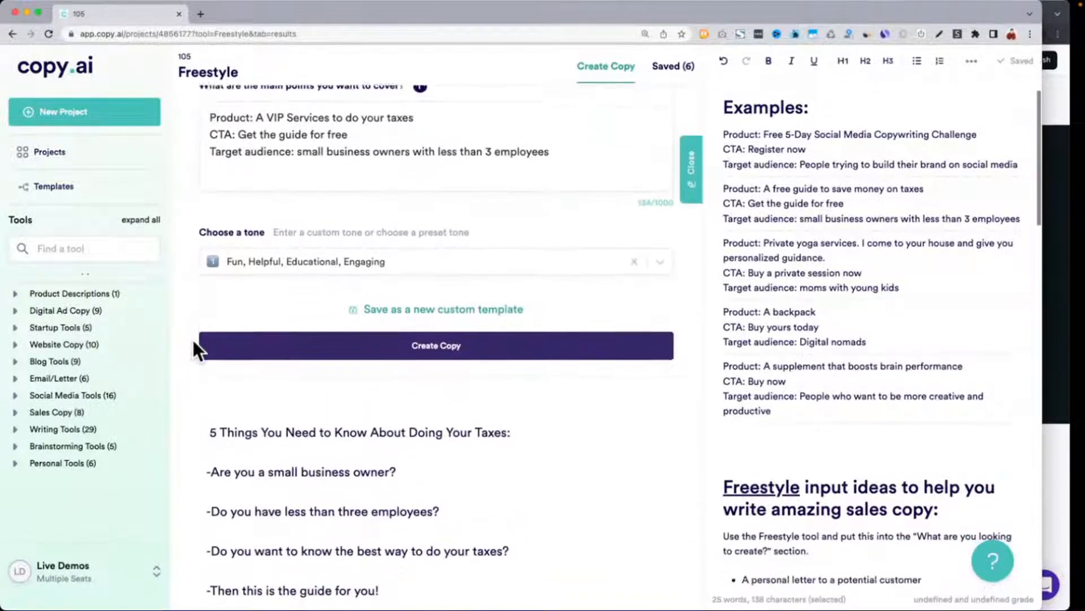
pyautogui.scroll(-6, 191, 337)
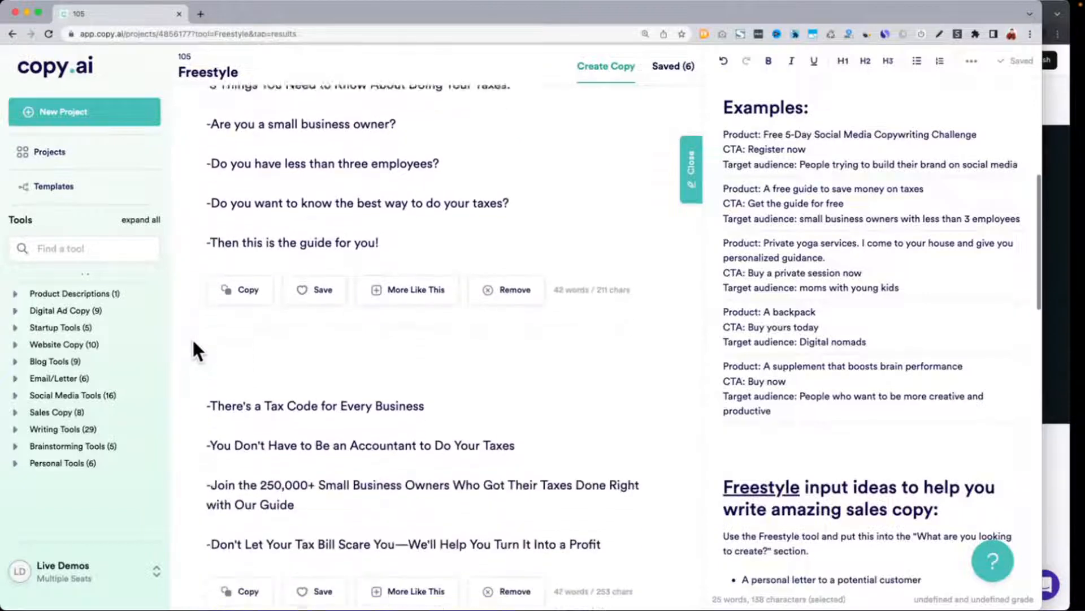
pyautogui.scroll(-4, 192, 337)
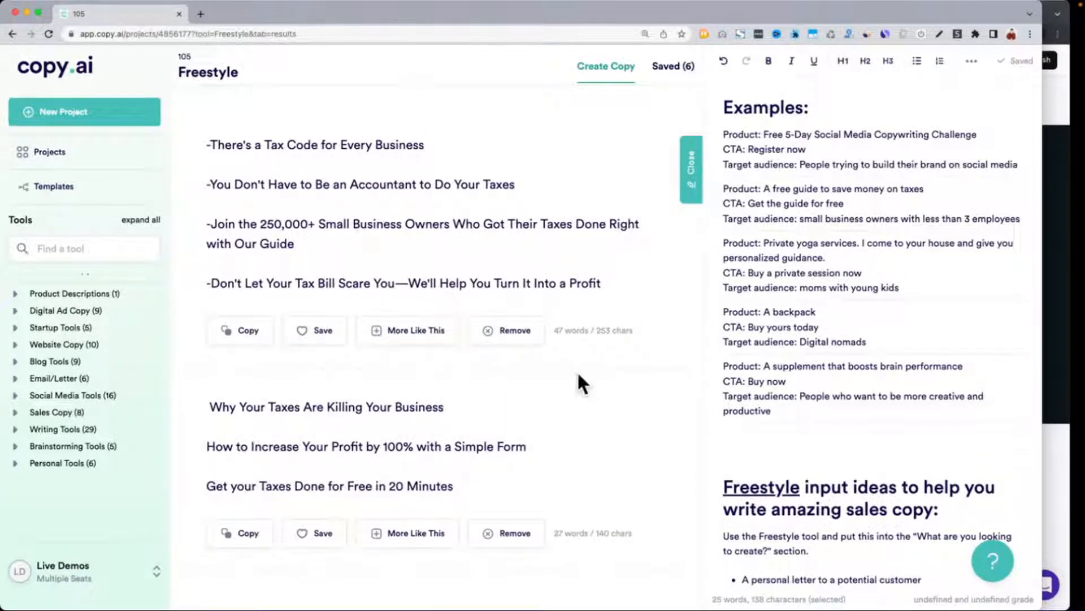
pyautogui.moveTo(211, 283); pyautogui.dragTo(373, 282)
pyautogui.scroll(-3, 610, 284)
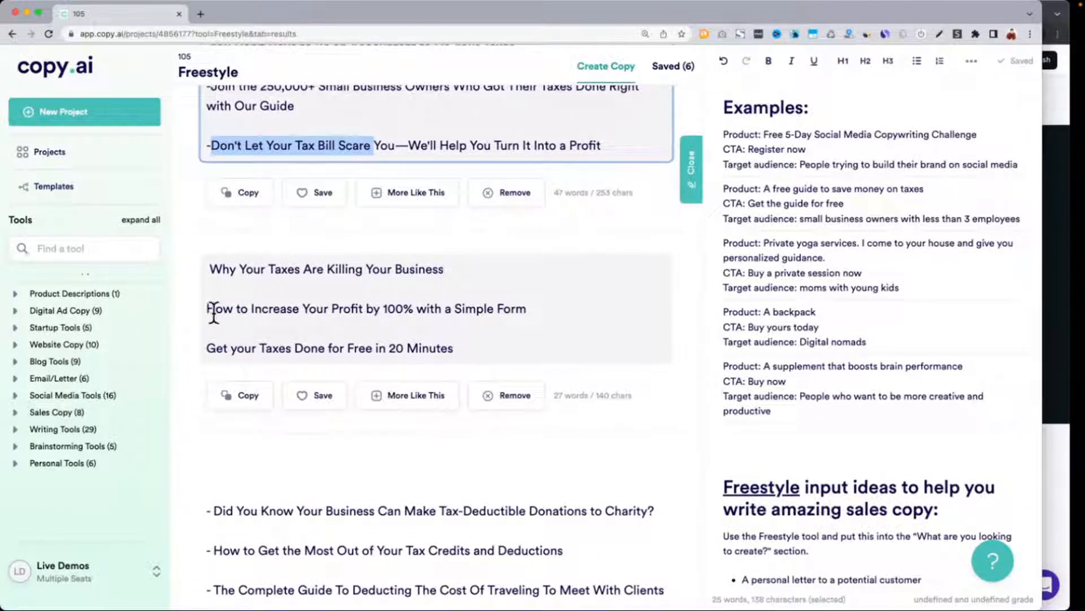
pyautogui.tripleClick(358, 349)
pyautogui.scroll(-3, 359, 354)
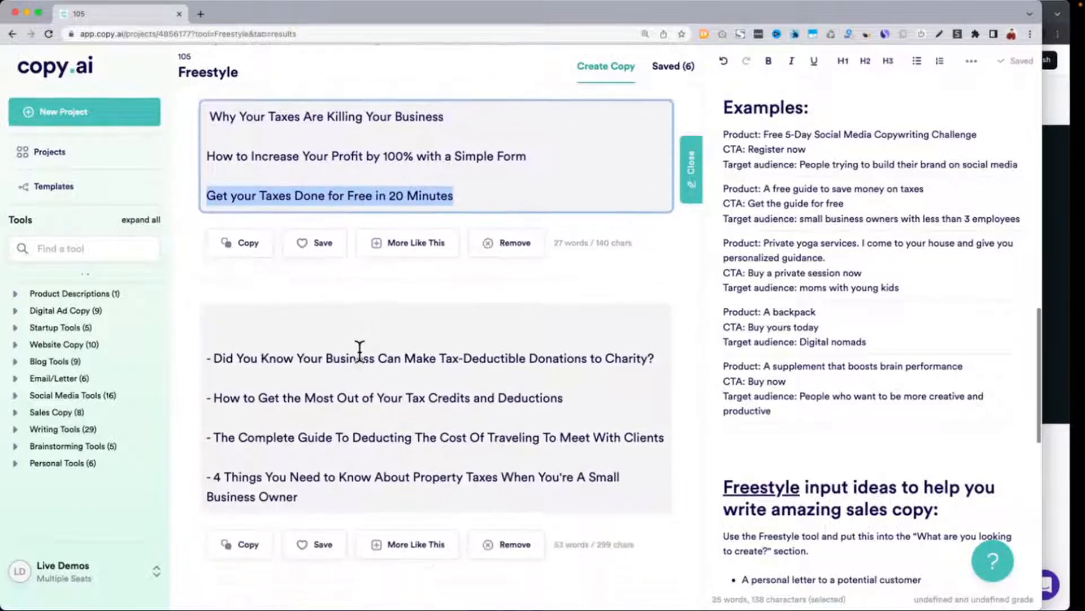
pyautogui.scroll(-3, 351, 378)
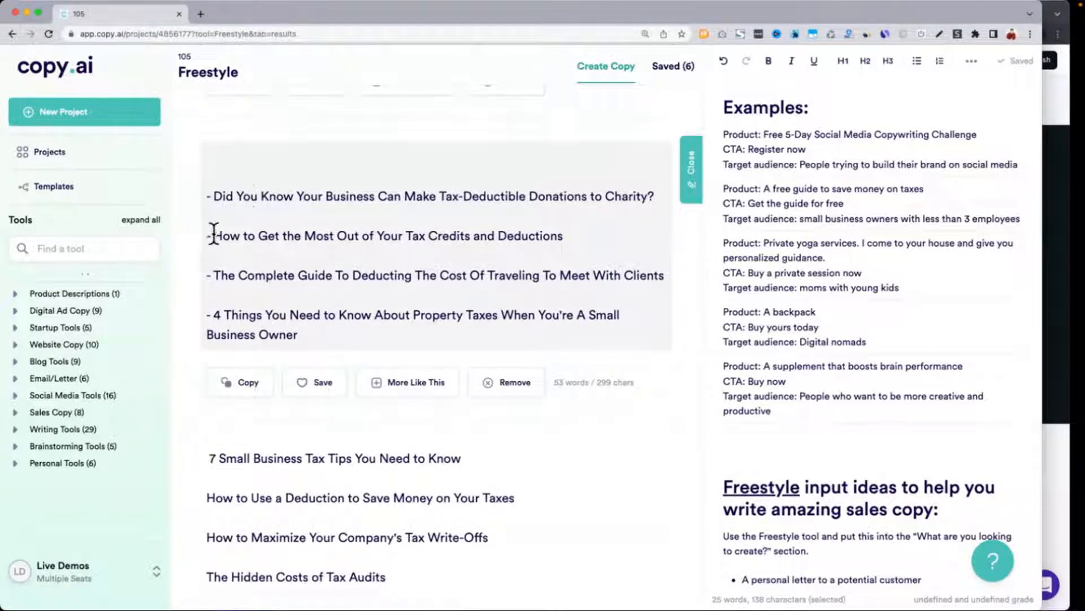
pyautogui.click(217, 277)
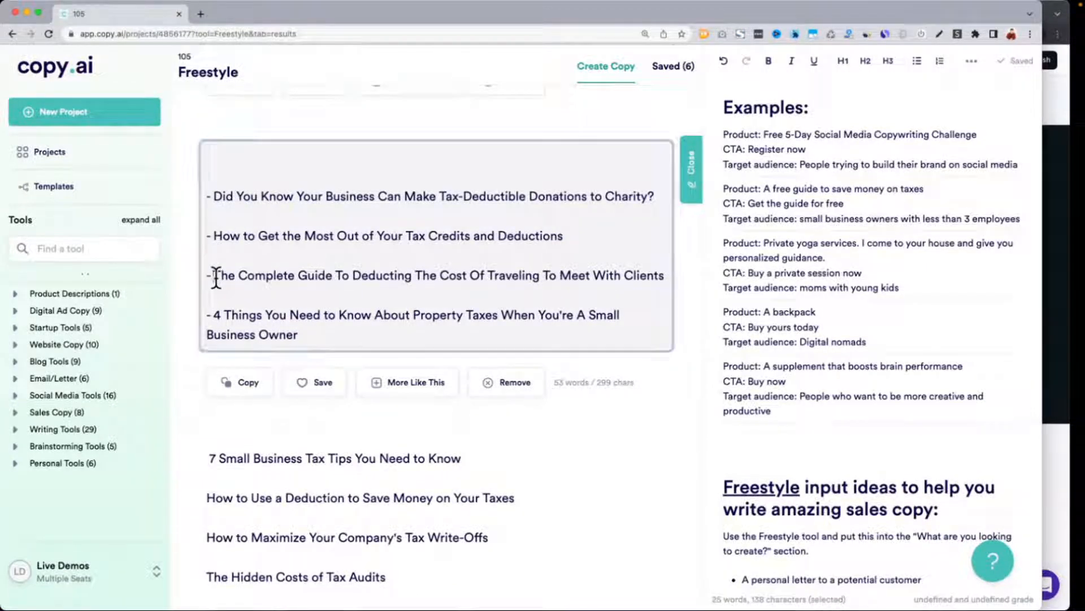
pyautogui.scroll(-3, 629, 259)
pyautogui.scroll(-1, 630, 259)
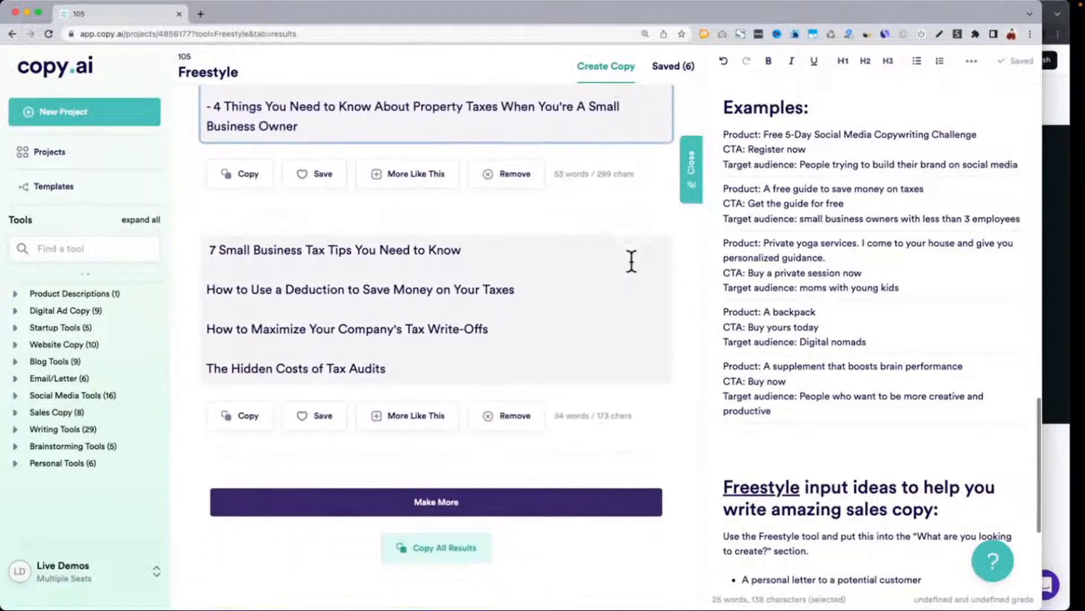
pyautogui.scroll(15, 209, 279)
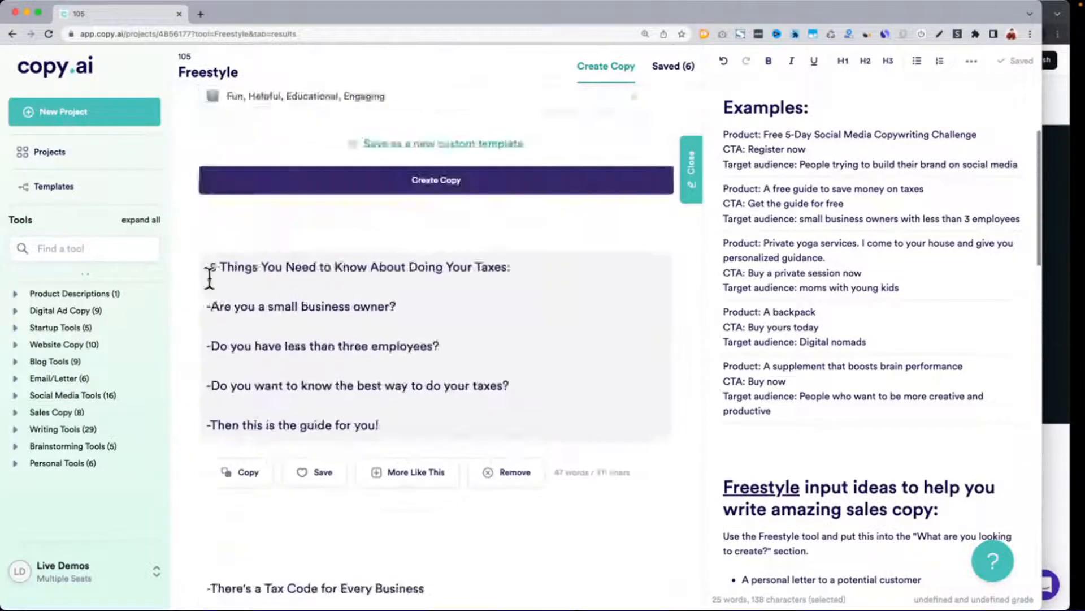
pyautogui.press('super+z')
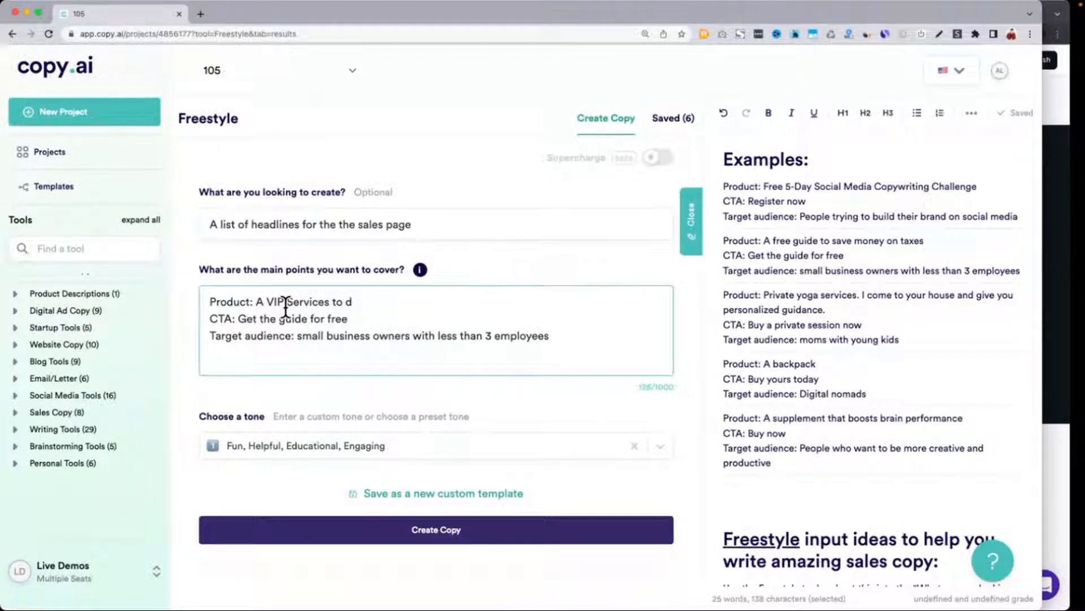
pyautogui.write('da')
# Replace the creation request with the input idea "A list of the fears and doubts that my ideal customer is feeling" and generate the copy.
pyautogui.scroll(-5, 793, 367)
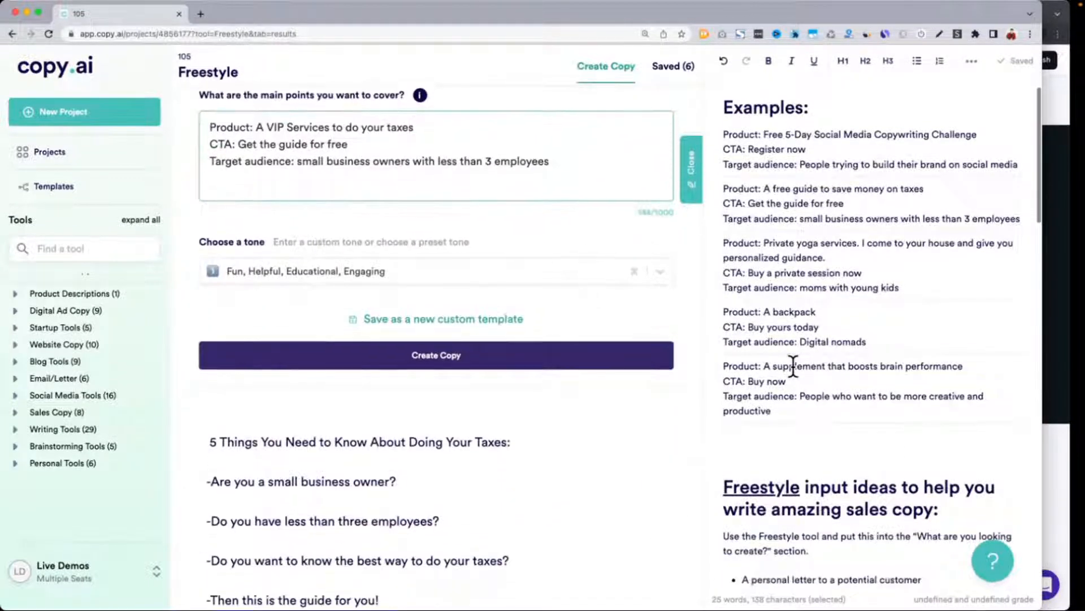
pyautogui.scroll(-5, 793, 366)
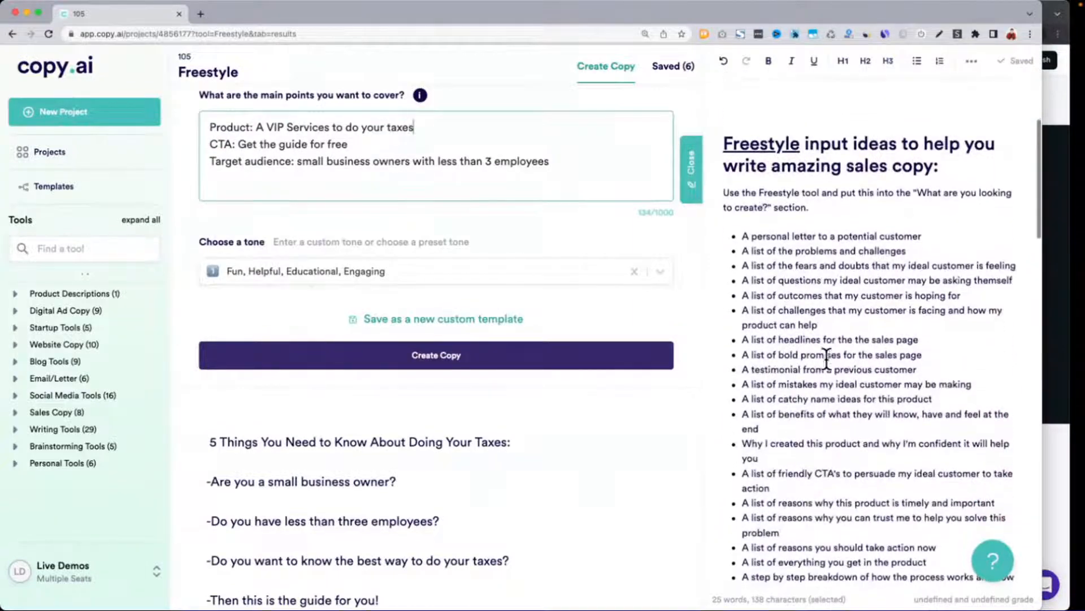
pyautogui.tripleClick(797, 263)
pyautogui.hotkey('ctrl', 'c')
pyautogui.scroll(4, 528, 262)
pyautogui.tripleClick(322, 223)
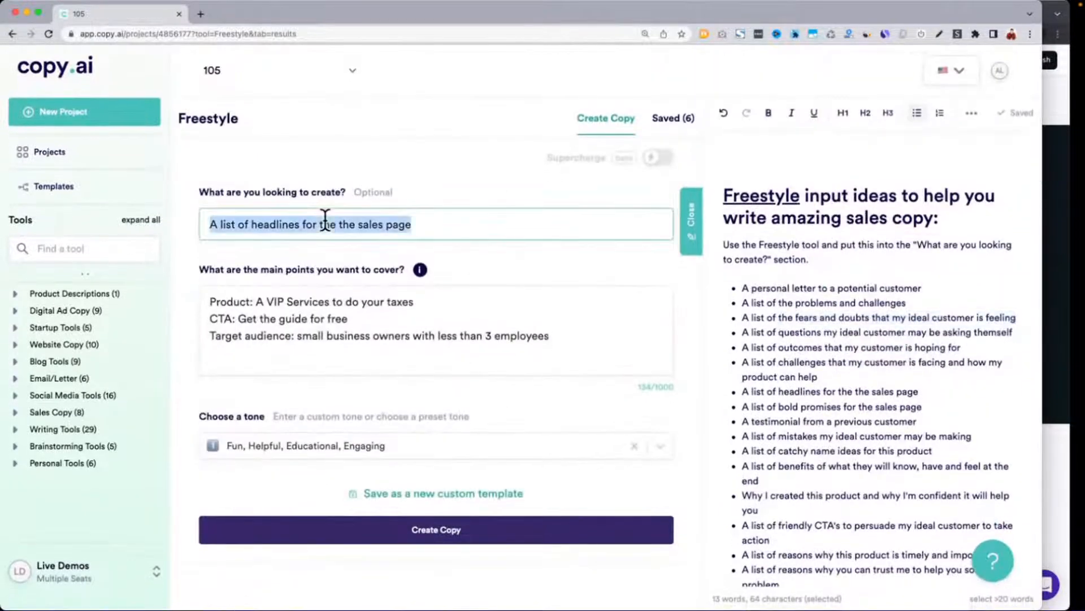
pyautogui.hotkey('ctrl', 'v')
pyautogui.click(378, 526)
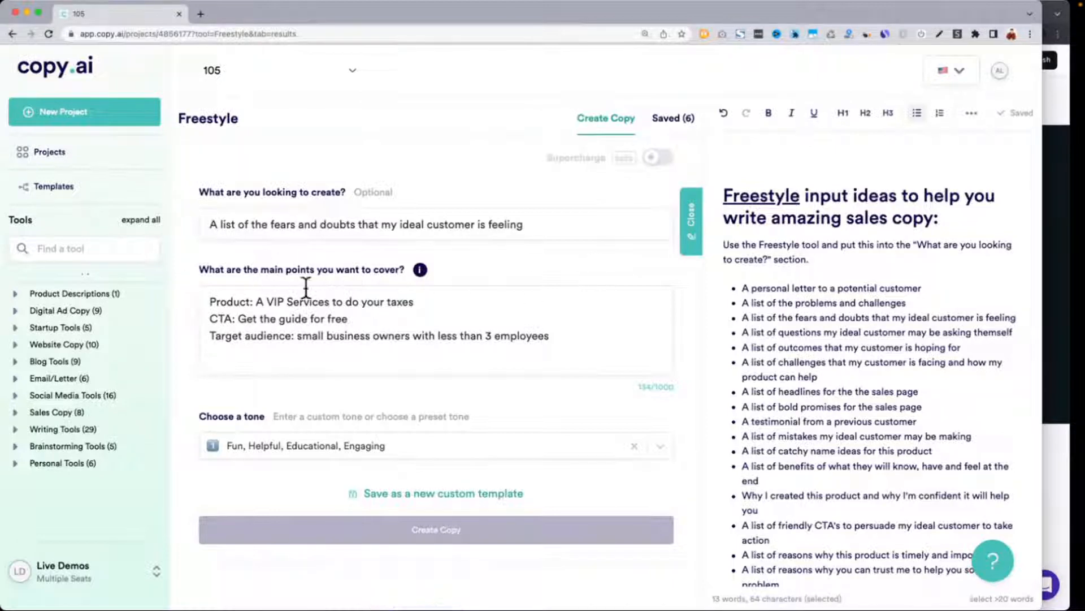
# Examine the fears-and-doubts results for the VIP tax service, including the numbered list of customer fears.
pyautogui.moveTo(264, 302); pyautogui.dragTo(432, 301)
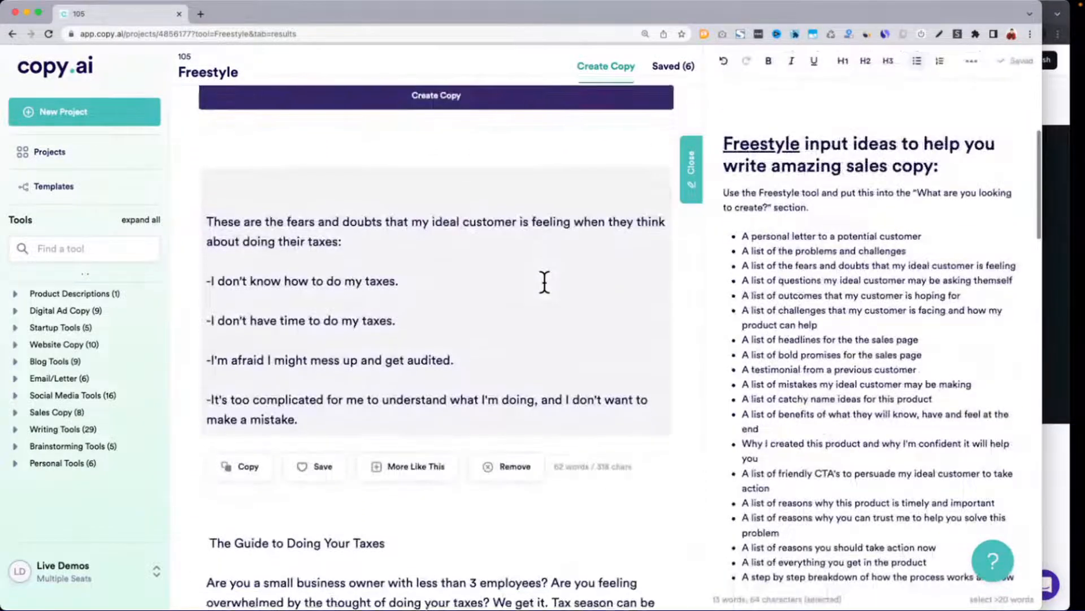
pyautogui.scroll(-8, 544, 283)
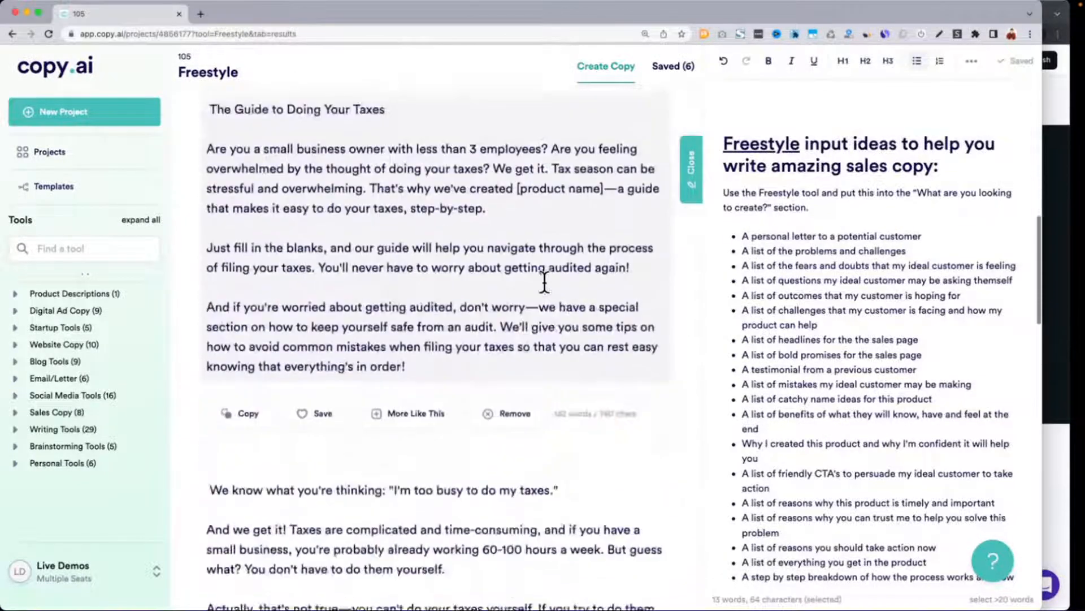
pyautogui.scroll(-12, 544, 282)
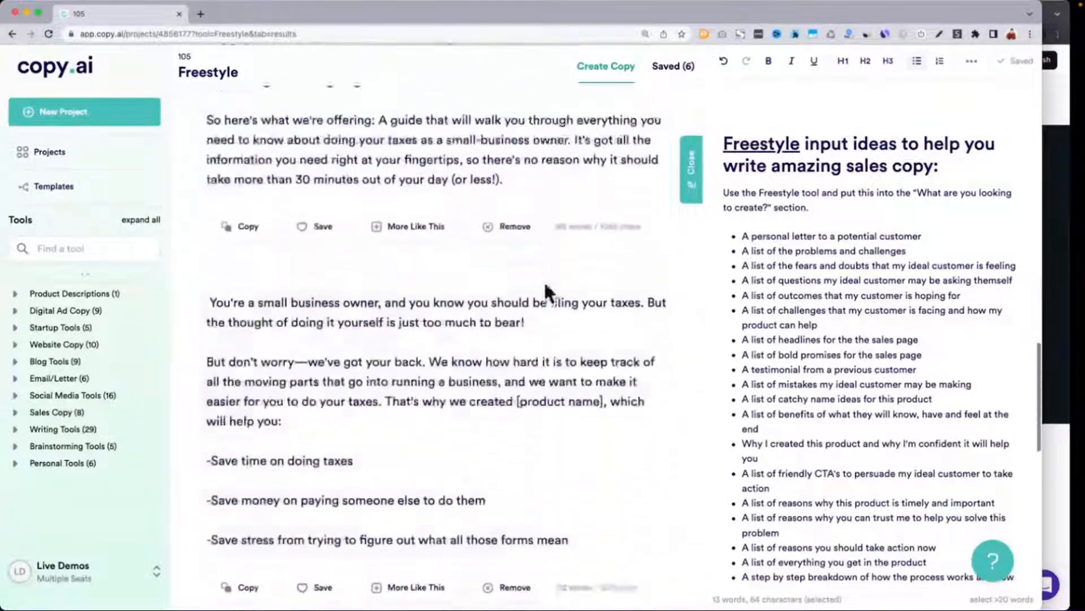
pyautogui.scroll(-1, 545, 281)
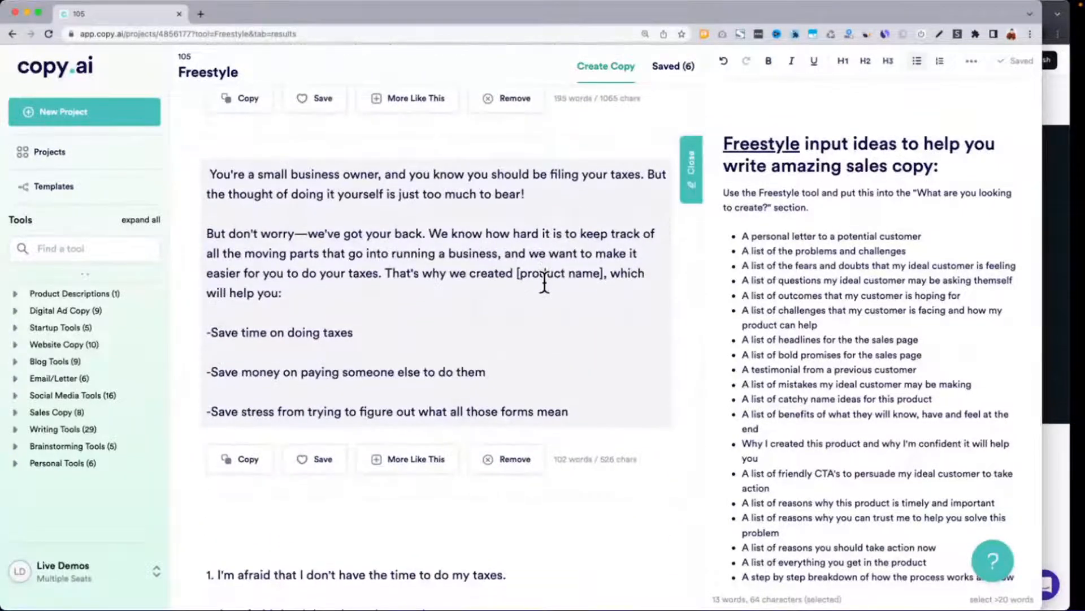
pyautogui.scroll(-6, 544, 283)
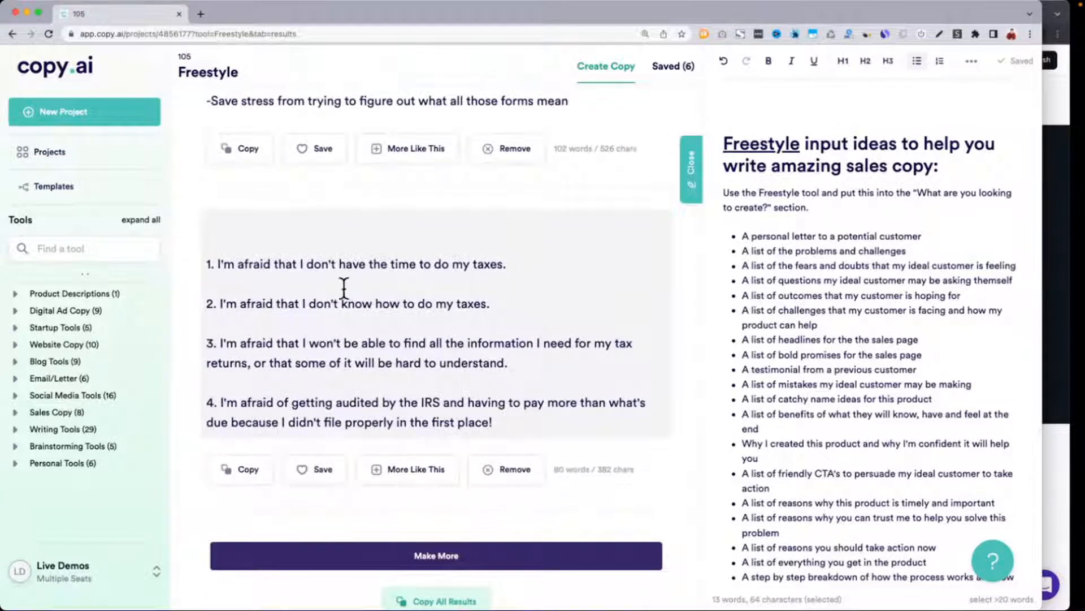
pyautogui.moveTo(281, 308); pyautogui.dragTo(411, 310)
pyautogui.moveTo(379, 342); pyautogui.dragTo(515, 368)
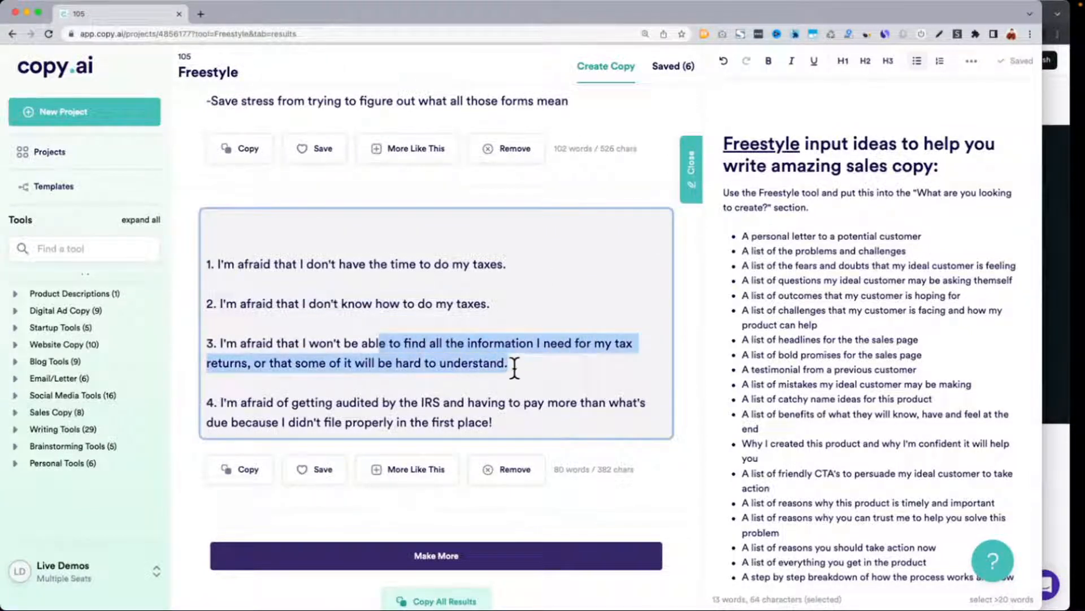
pyautogui.scroll(-1, 514, 368)
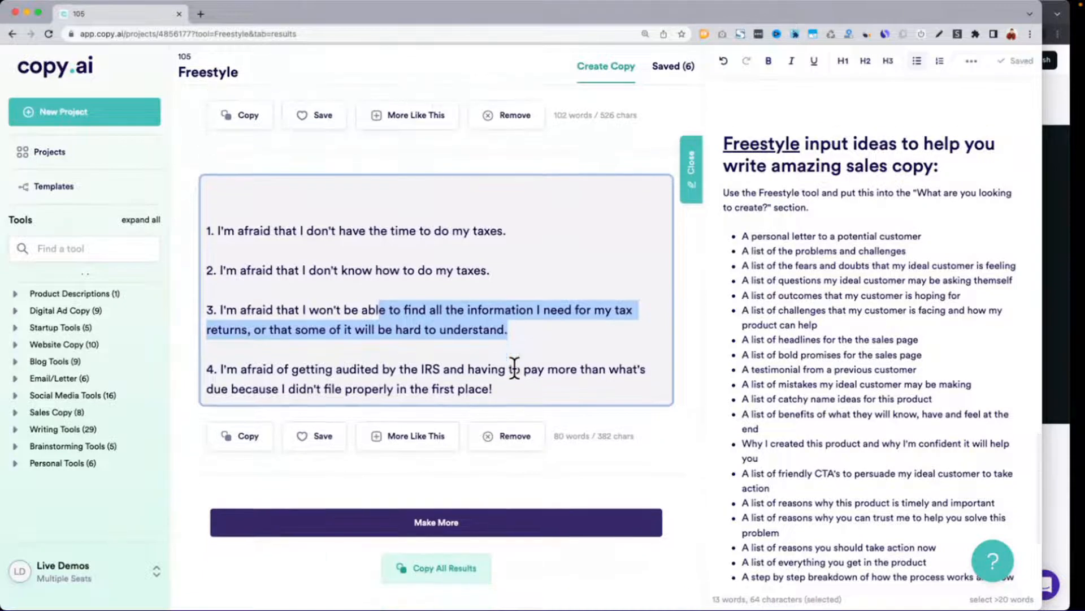
pyautogui.moveTo(277, 369); pyautogui.dragTo(486, 368)
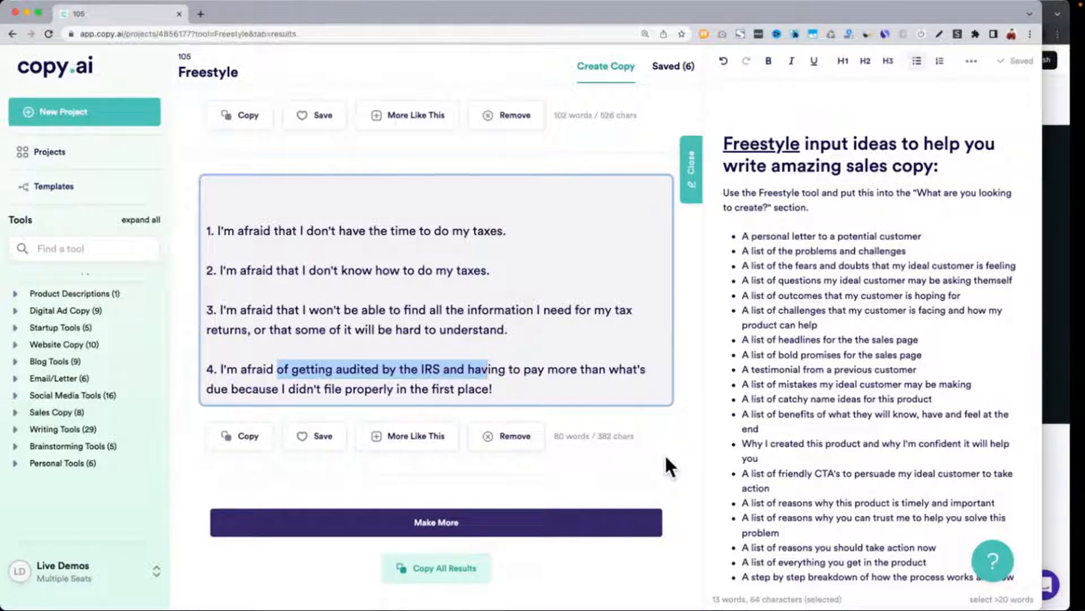
pyautogui.scroll(15, 665, 454)
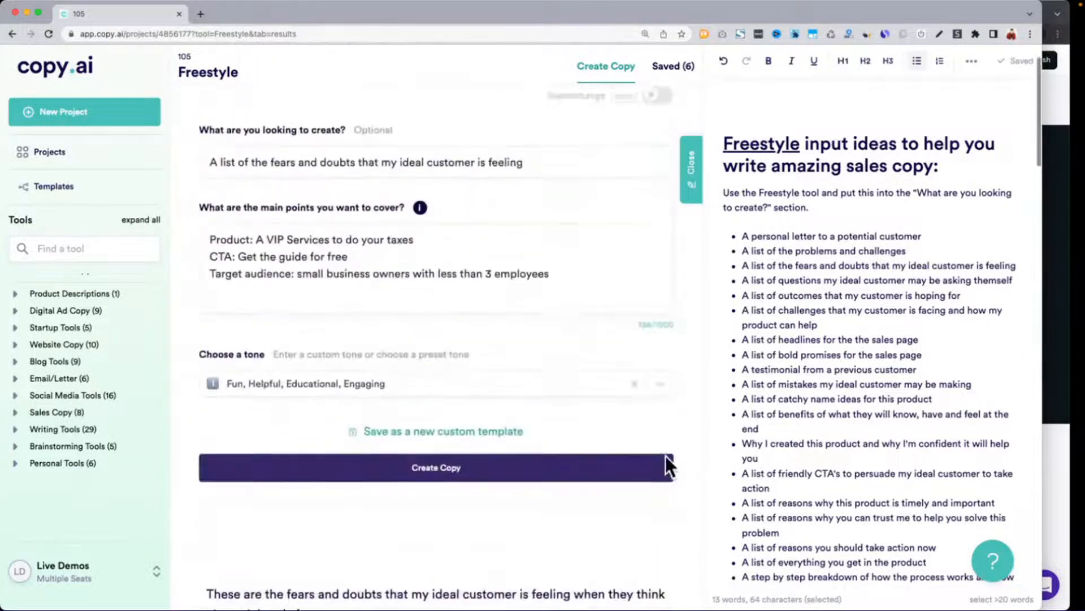
# Replace the creation request with the input idea "A list of bold promises for the sales page".
pyautogui.scroll(2, 667, 465)
pyautogui.scroll(5, 799, 315)
pyautogui.scroll(-6, 801, 317)
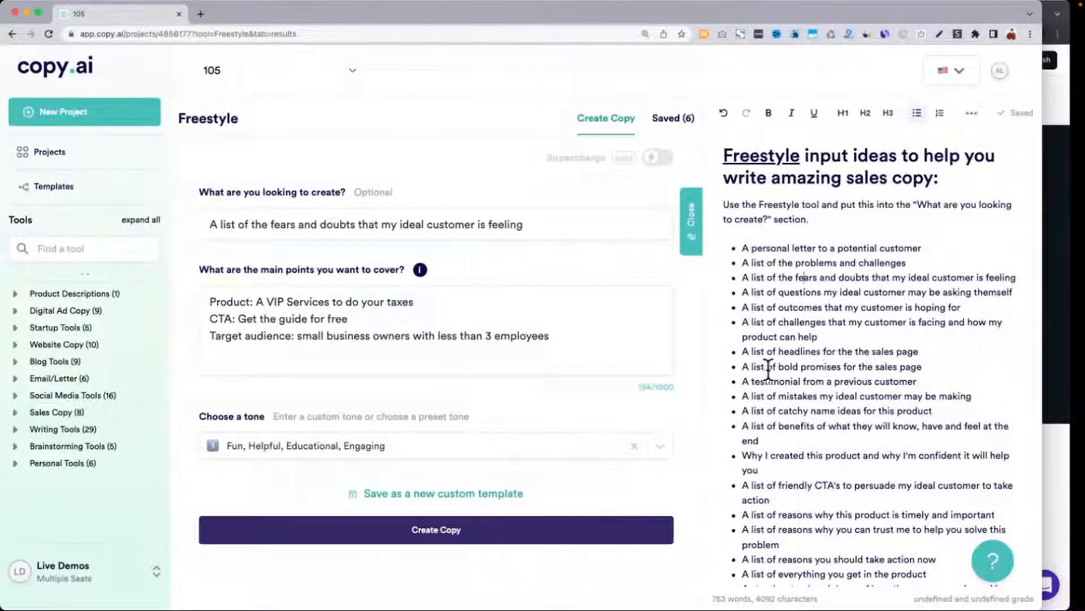
pyautogui.tripleClick(768, 367)
pyautogui.hotkey('ctrl', 'c')
pyautogui.tripleClick(319, 220)
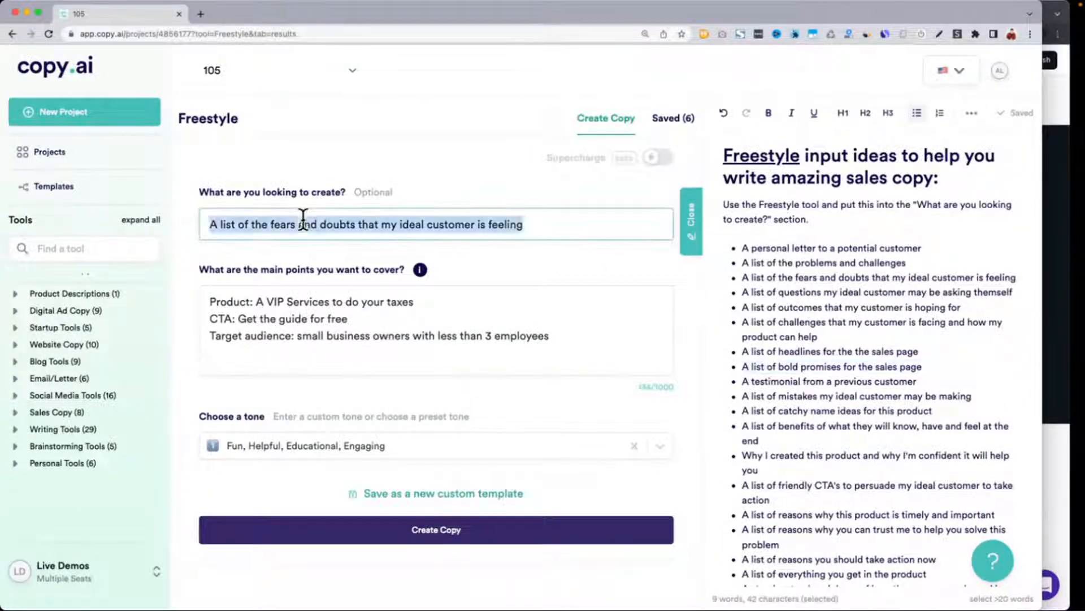
pyautogui.hotkey('ctrl', 'v')
# Replace the main points with the Free 5-Day Social Media Copywriting Challenge example, including its CTA and target audience, and generate the copy.
pyautogui.scroll(6, 850, 174)
pyautogui.scroll(2, 850, 174)
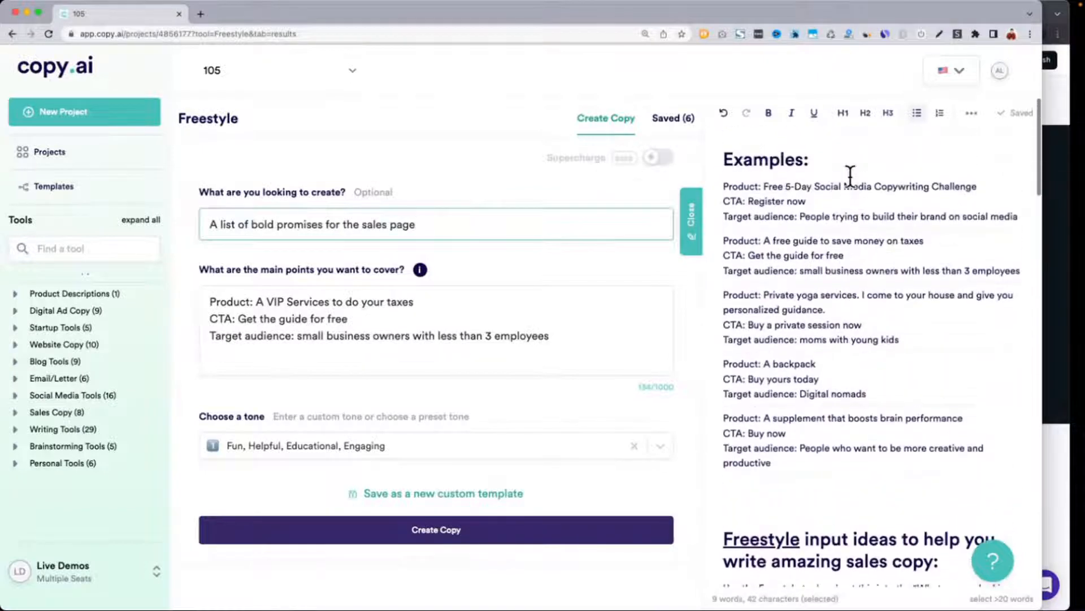
pyautogui.click(723, 186)
pyautogui.keyDown('shift'); pyautogui.click(1028, 217); pyautogui.keyUp('shift')
pyautogui.hotkey('ctrl', 'c')
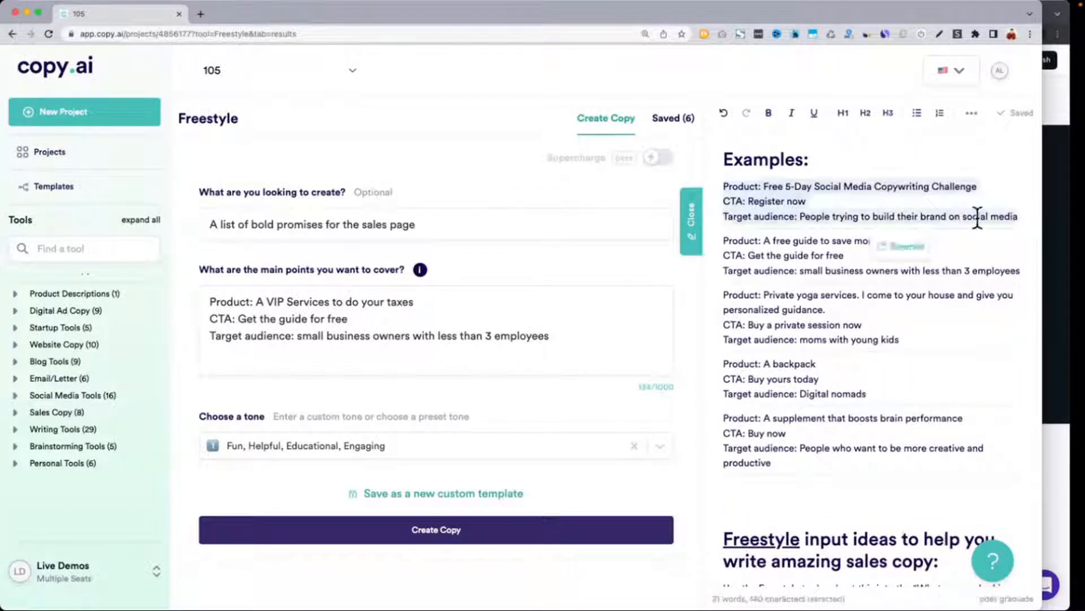
pyautogui.click(483, 295)
pyautogui.hotkey('ctrl', 'a')
pyautogui.hotkey('ctrl', 'v')
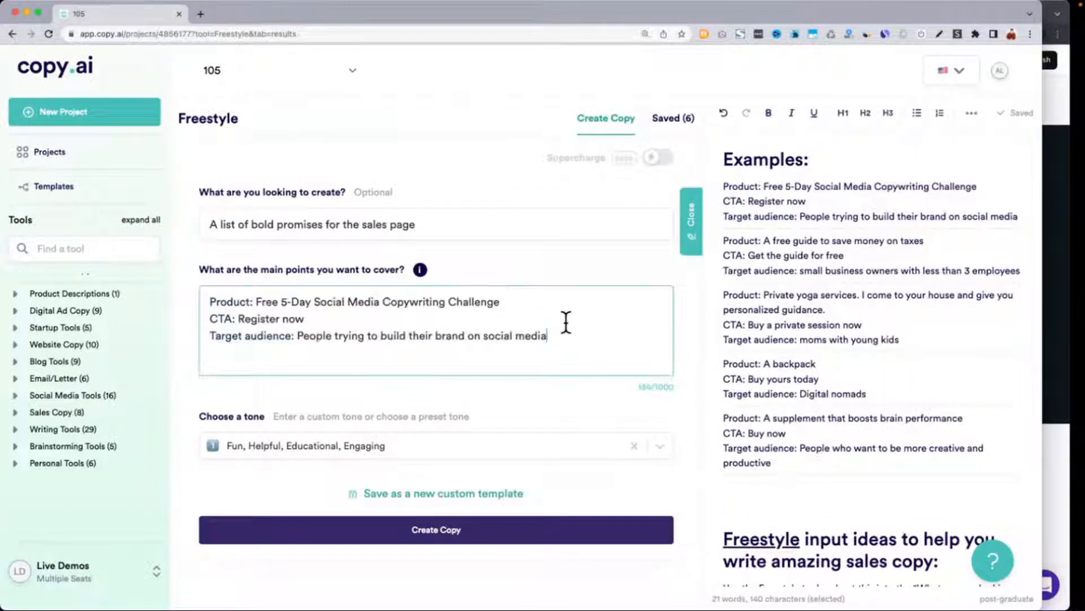
pyautogui.click(504, 538)
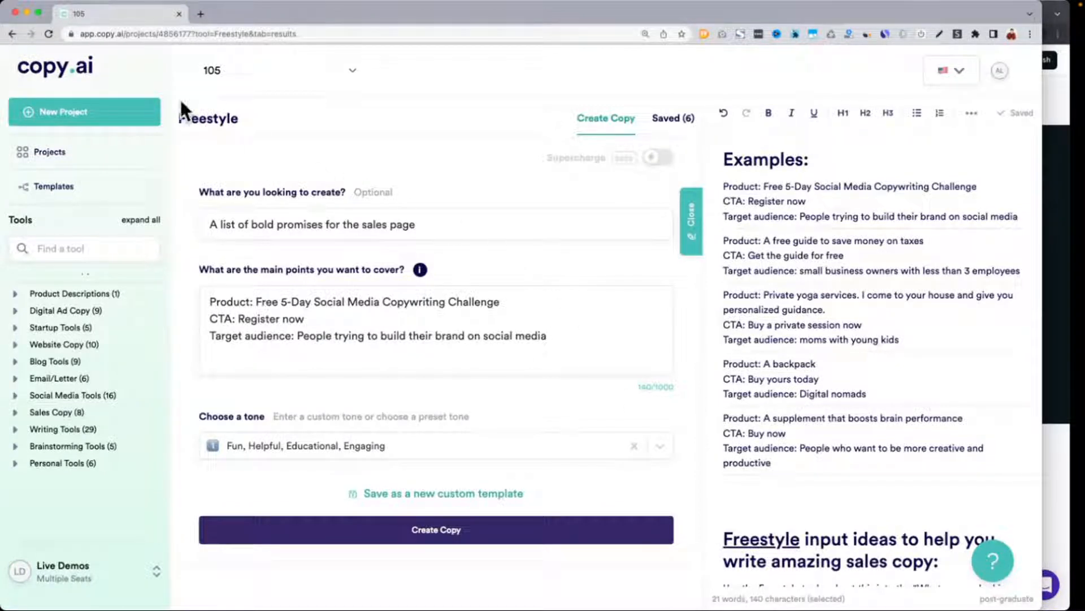
# Copy the four dashed learning points, from "Find your voice online" to "Deliver content that converts leads into sales", out of the first result.
pyautogui.scroll(-1, 390, 217)
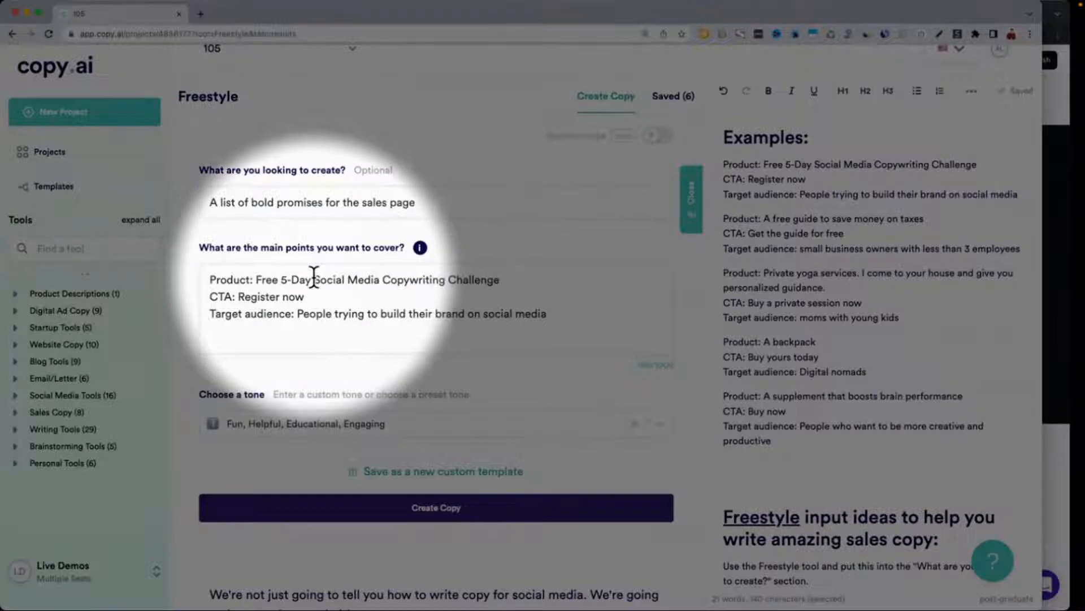
pyautogui.scroll(-5, 313, 277)
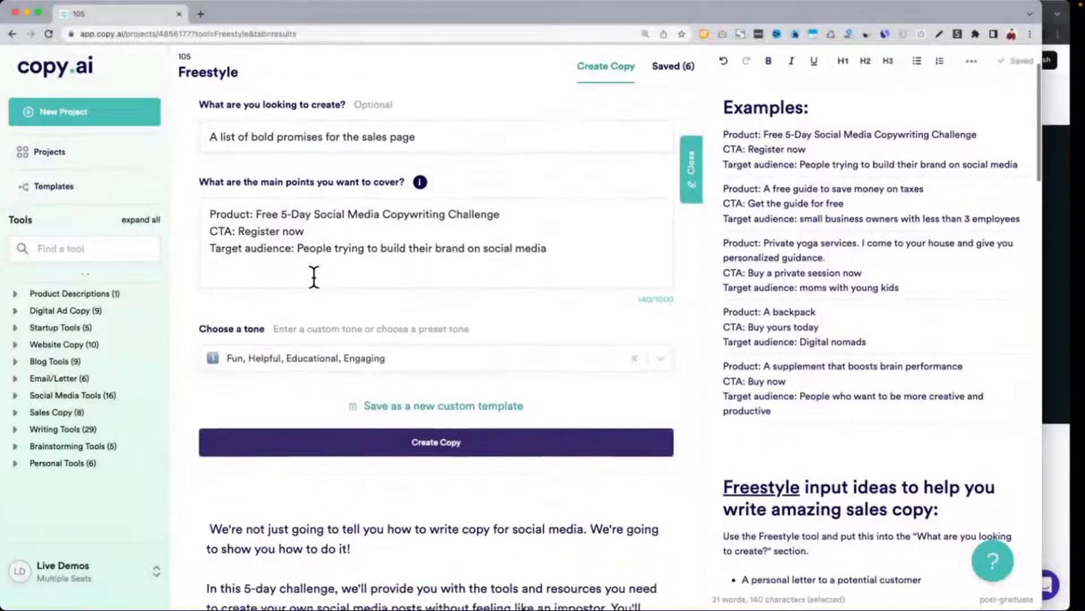
pyautogui.scroll(-9, 314, 276)
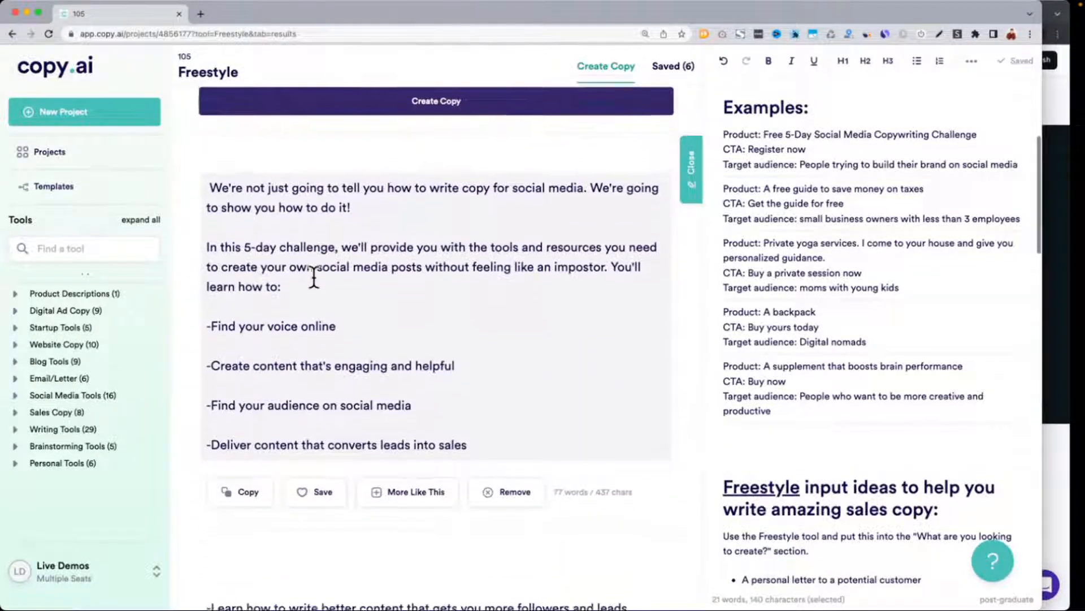
pyautogui.moveTo(211, 301); pyautogui.dragTo(320, 301)
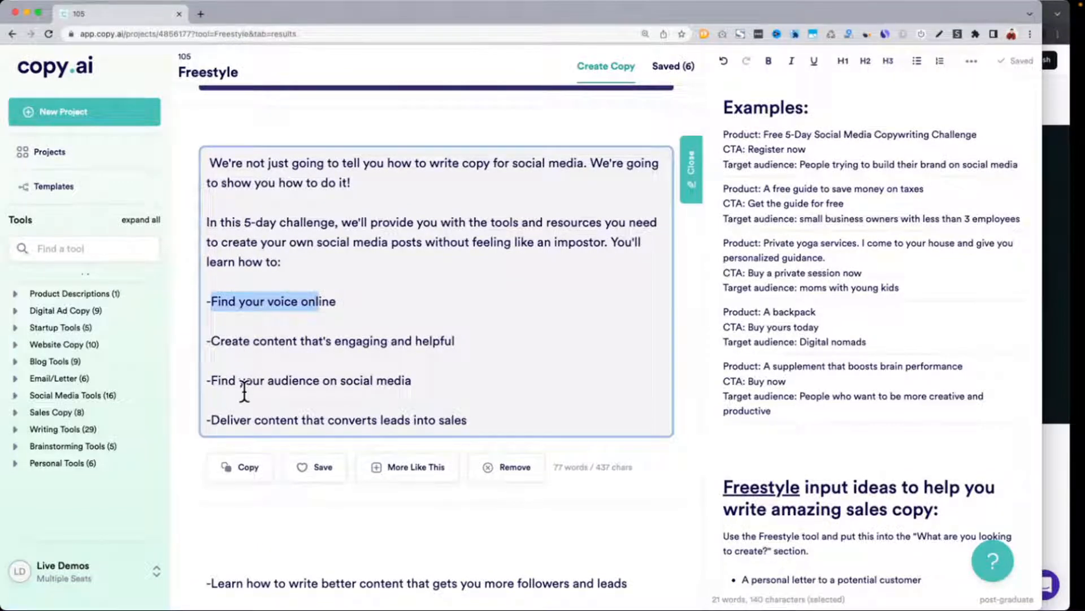
pyautogui.moveTo(489, 420); pyautogui.dragTo(201, 305)
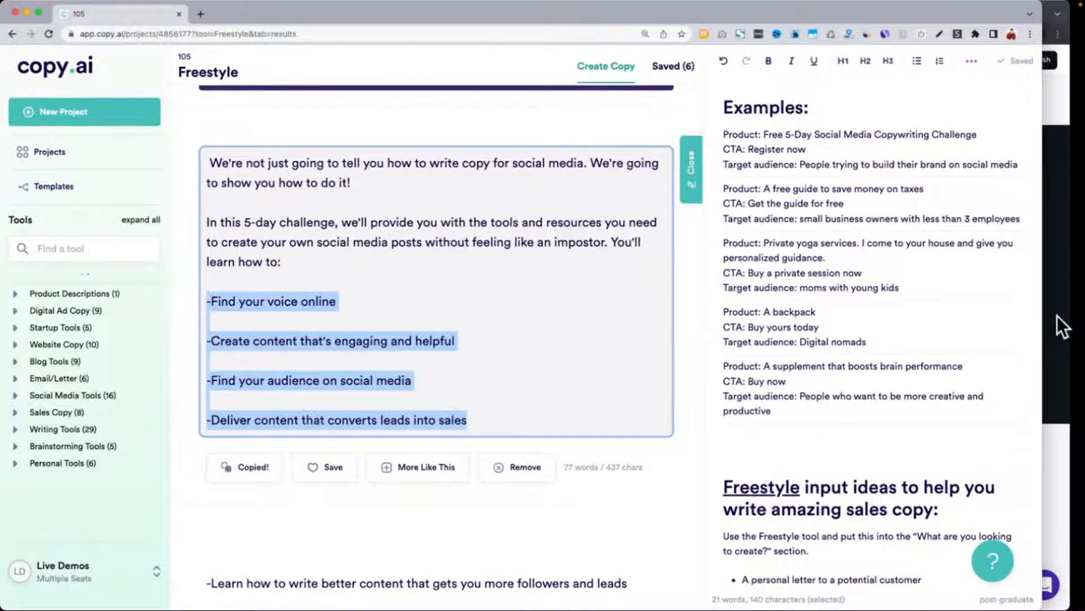
# Switch to Podia, paste the four points below "Why you should take this challenge:" in the Image section, and remove the blank lines between them.
pyautogui.click(1057, 315)
pyautogui.scroll(-3, 582, 447)
pyautogui.click(582, 447)
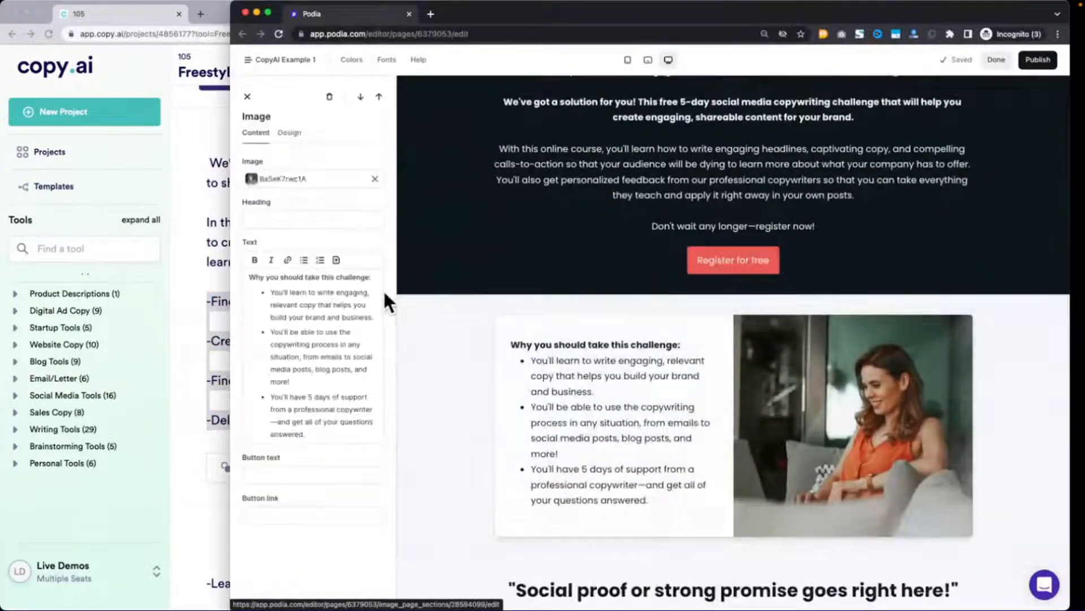
pyautogui.click(373, 278)
pyautogui.press('Return')
pyautogui.press('super+v')
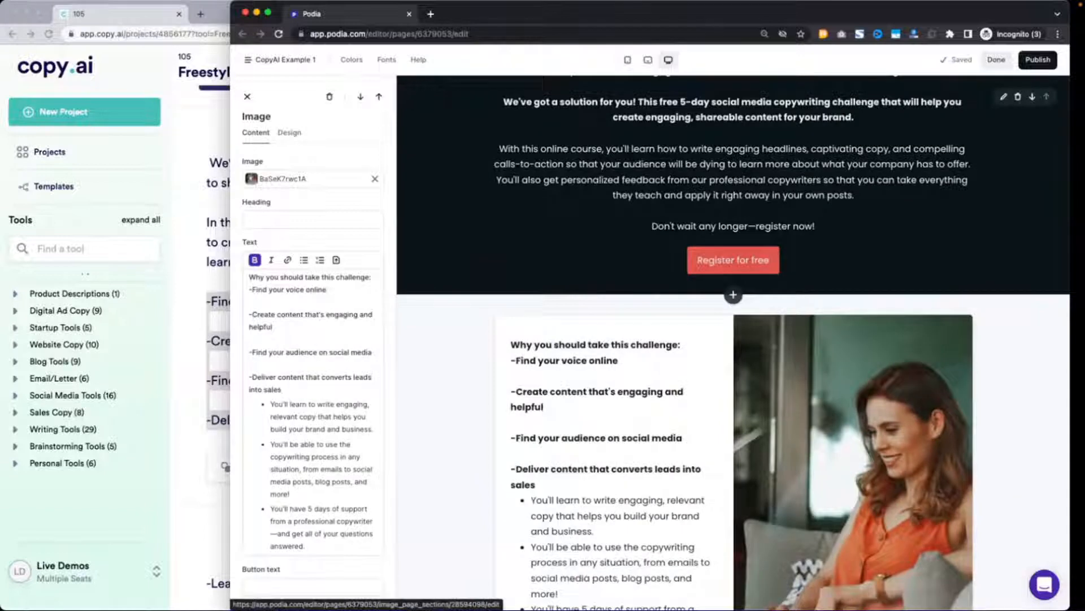
pyautogui.press('BackSpace')
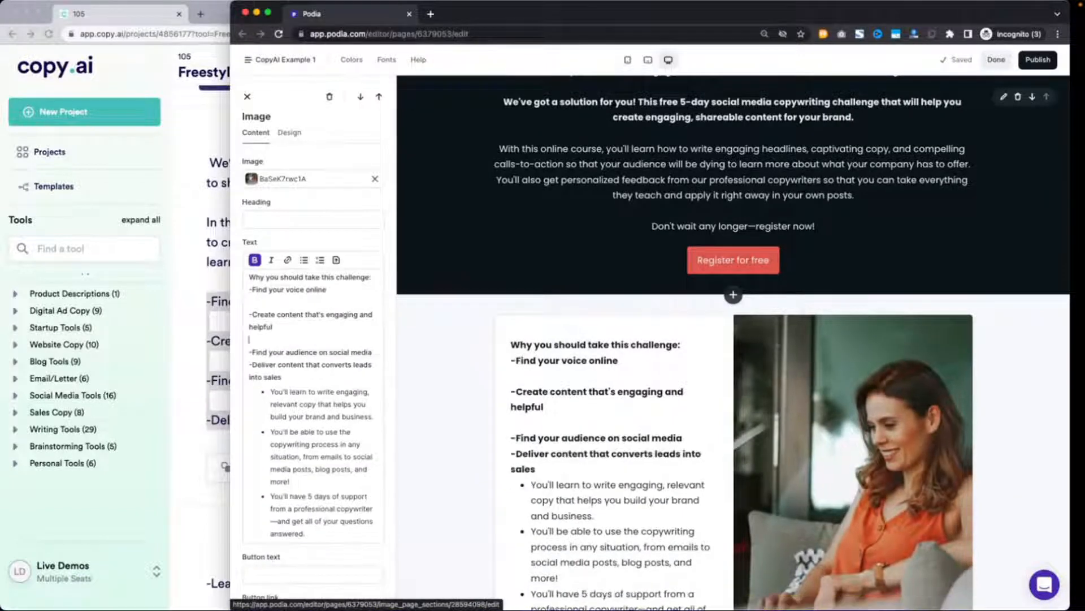
pyautogui.press('BackSpace')
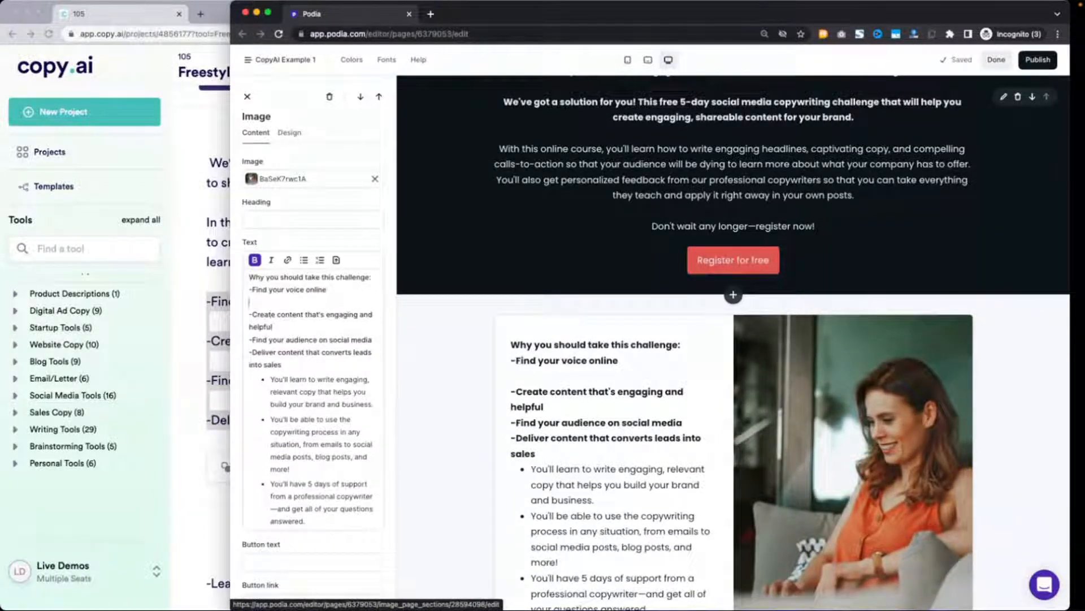
pyautogui.press('BackSpace')
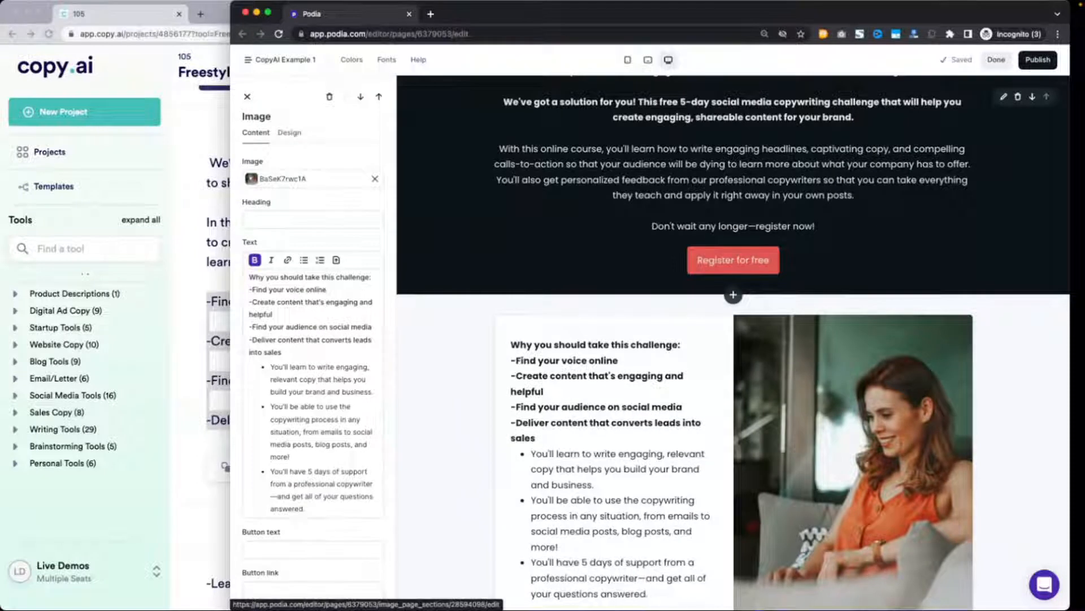
# Turn the four pasted lines into separate bullets and remove their leading dashes.
pyautogui.click(305, 260)
pyautogui.click(273, 292)
pyautogui.press('BackSpace')
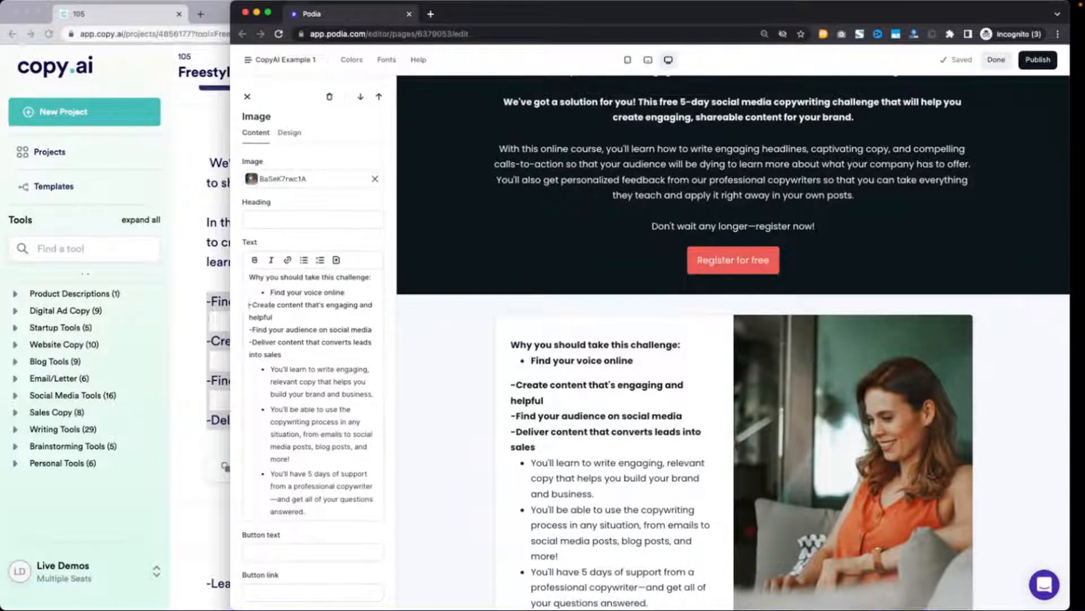
pyautogui.press('BackSpace')
pyautogui.press('BackSpace')
pyautogui.press('Return')
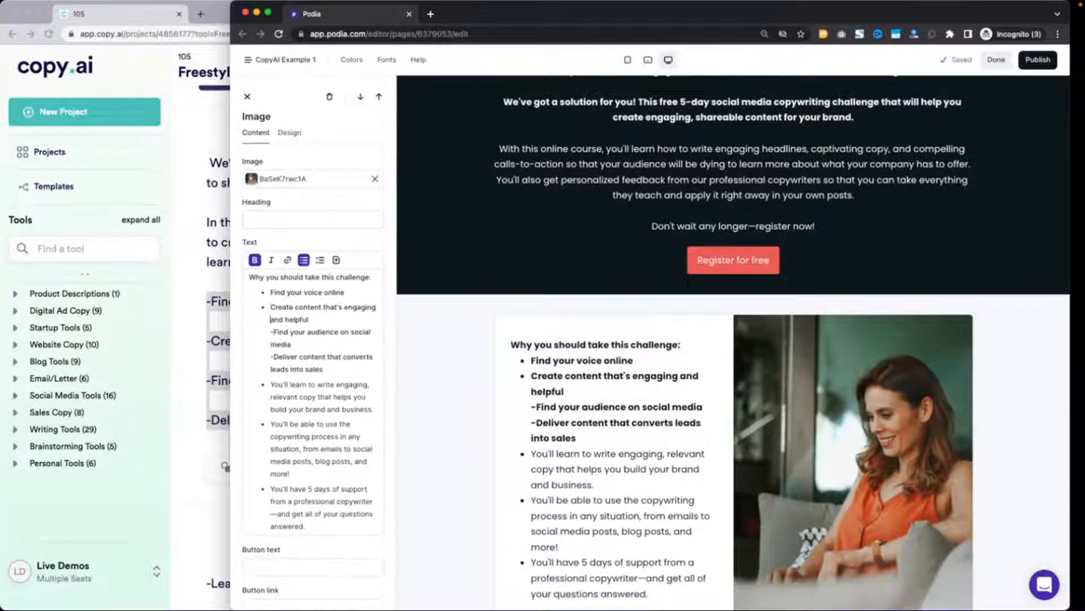
pyautogui.press('BackSpace')
pyautogui.press('BackSpace')
pyautogui.press('Return')
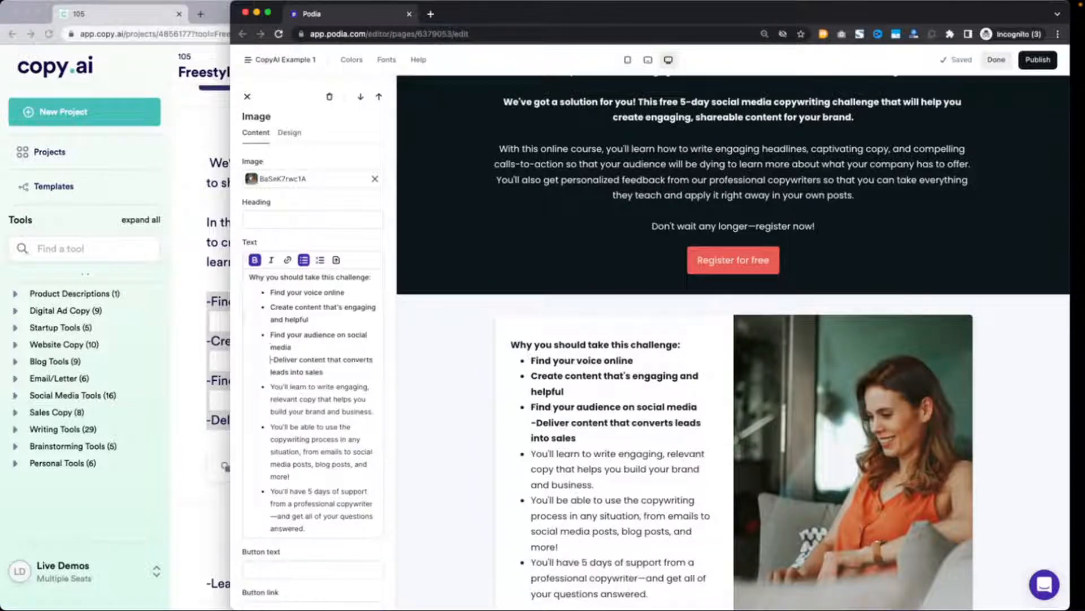
pyautogui.press('BackSpace')
pyautogui.press('BackSpace')
pyautogui.press('Return')
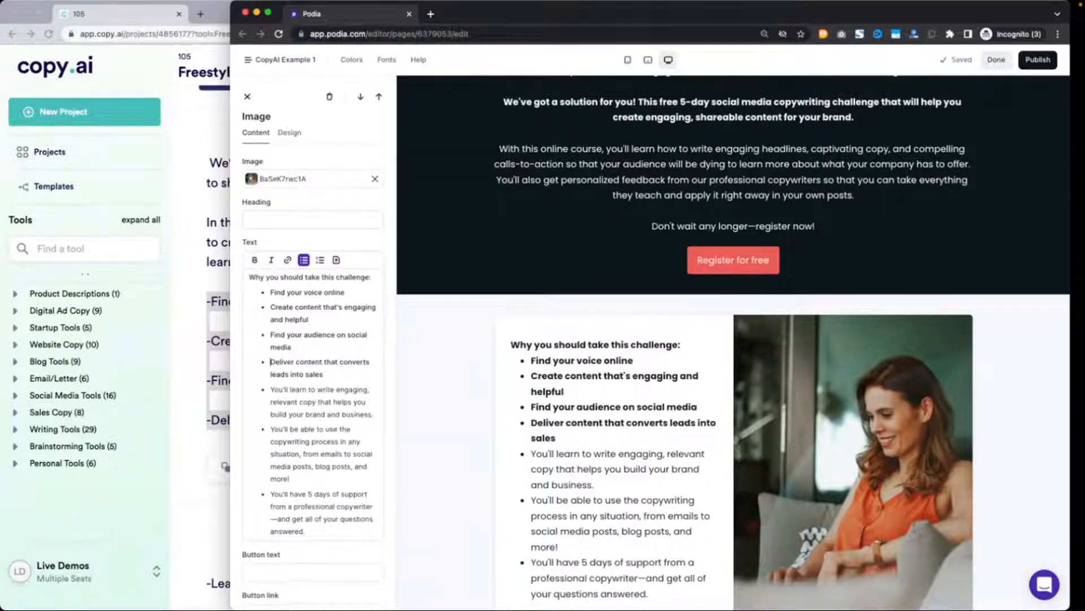
# Copy and delete the three old bullets starting at "You'll learn to write engaging", and remove the bold formatting from the four new bullets.
pyautogui.press('super+shift+Down')
pyautogui.press('cmd+c')
pyautogui.press('BackSpace')
pyautogui.press('BackSpace')
pyautogui.press('BackSpace')
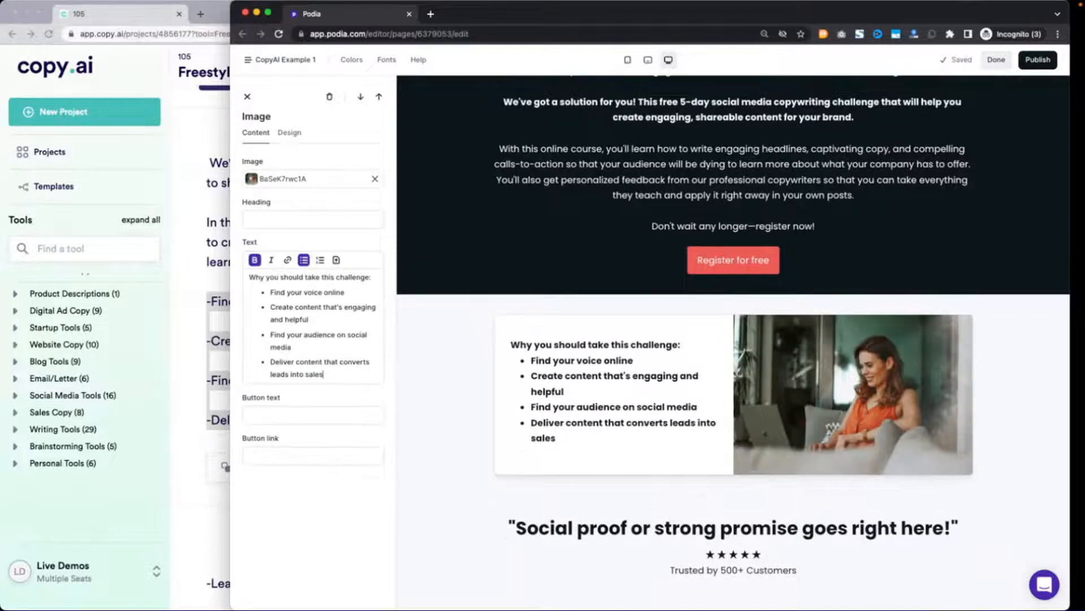
pyautogui.keyDown('shift'); pyautogui.click(268, 293); pyautogui.keyUp('shift')
pyautogui.press('super+b')
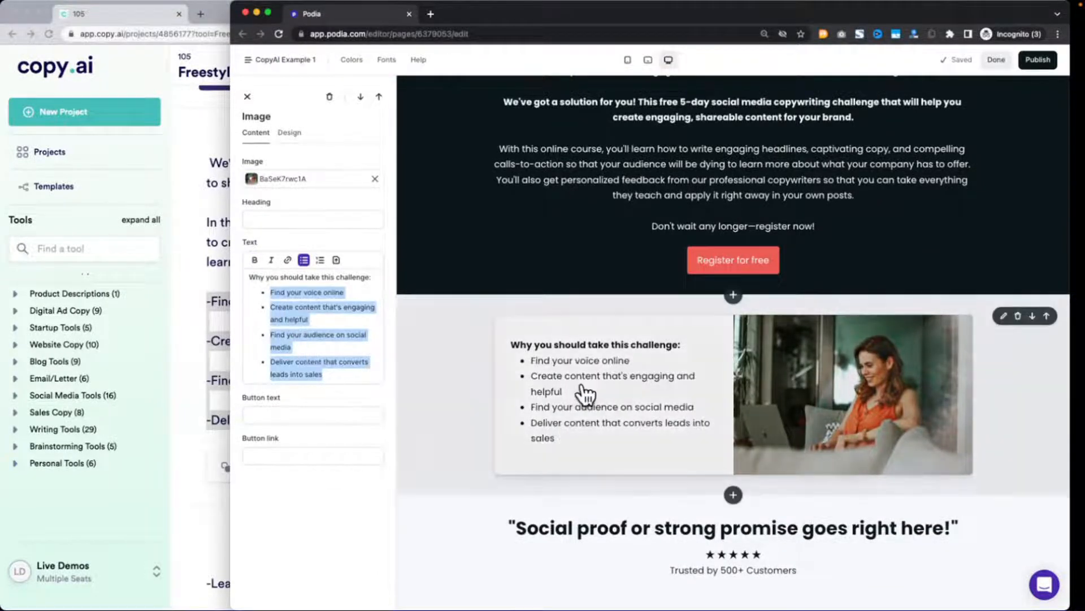
# Switch to copy.ai and paste the three removed bullets at the end of the Notes in the document.
pyautogui.scroll(-15, 585, 394)
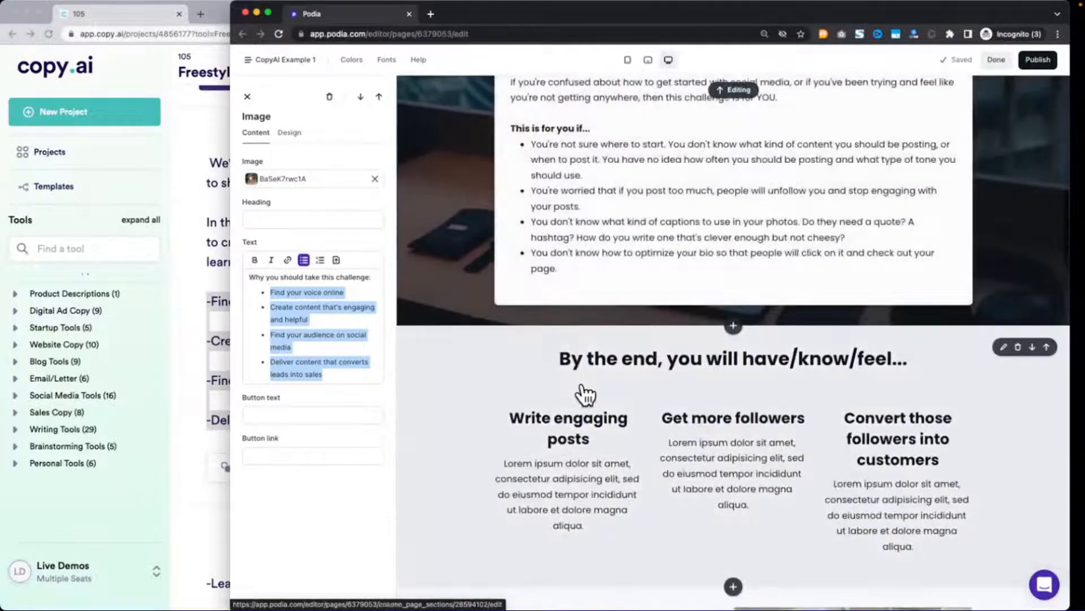
pyautogui.scroll(-2, 585, 394)
pyautogui.click(203, 257)
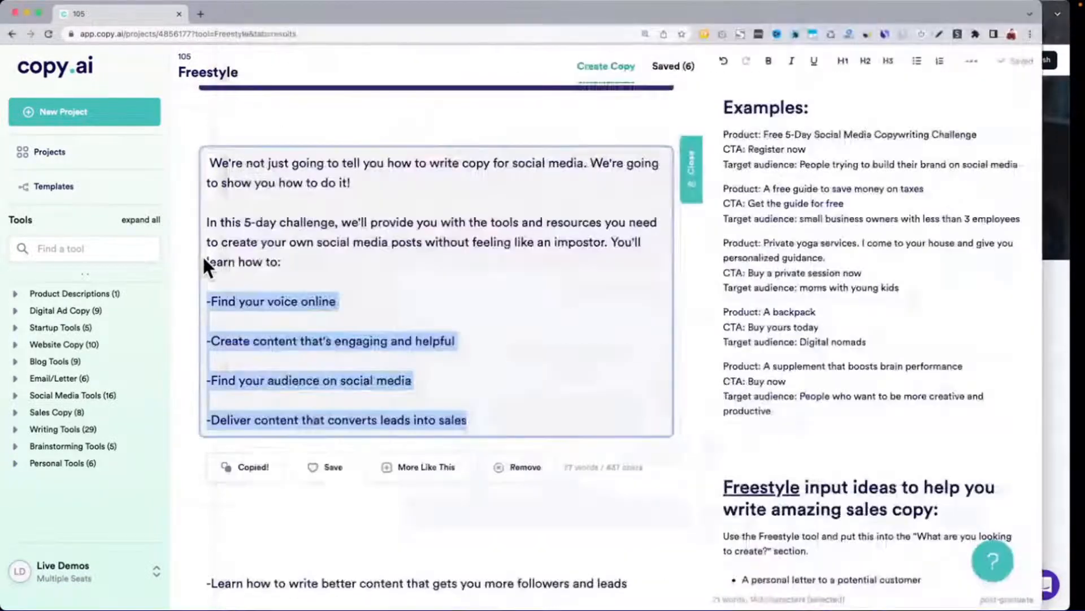
pyautogui.scroll(-10, 934, 404)
pyautogui.scroll(-8, 934, 404)
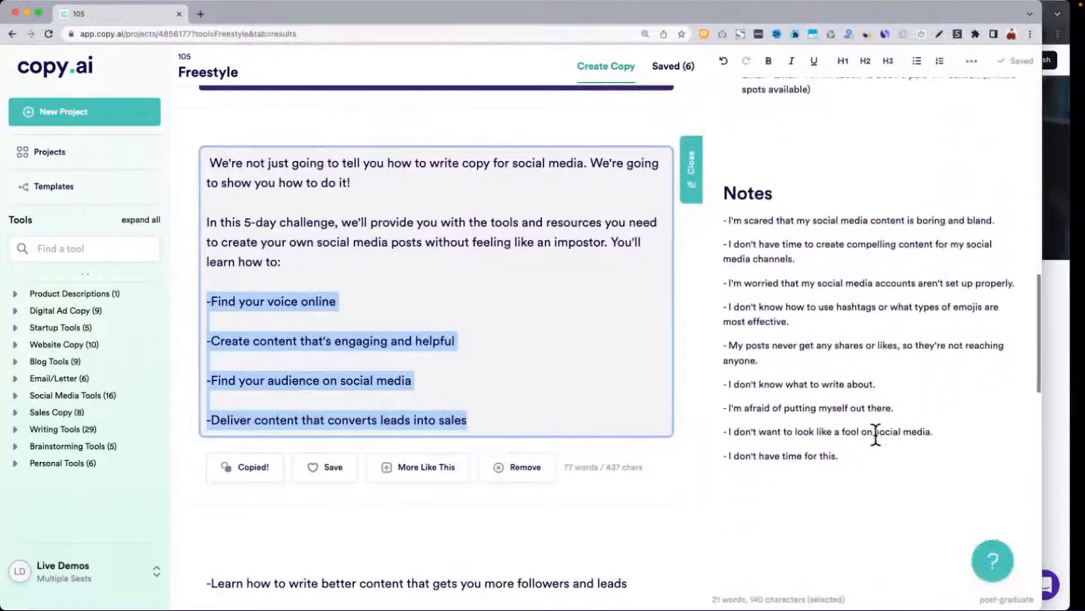
pyautogui.click(879, 453)
pyautogui.press('Return')
pyautogui.press('cmd+v')
pyautogui.scroll(-2, 767, 438)
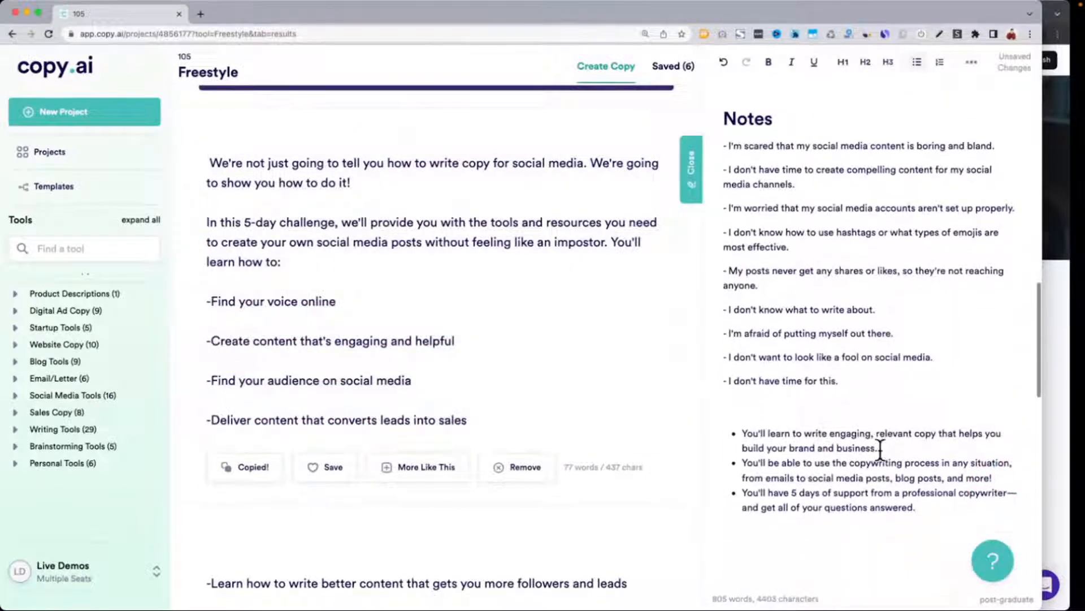
# Copy the "You'll learn to write engaging, relevant copy" bullet into Podia as the text of the "Write engaging posts" grid item.
pyautogui.tripleClick(767, 438)
pyautogui.press('cmd+c')
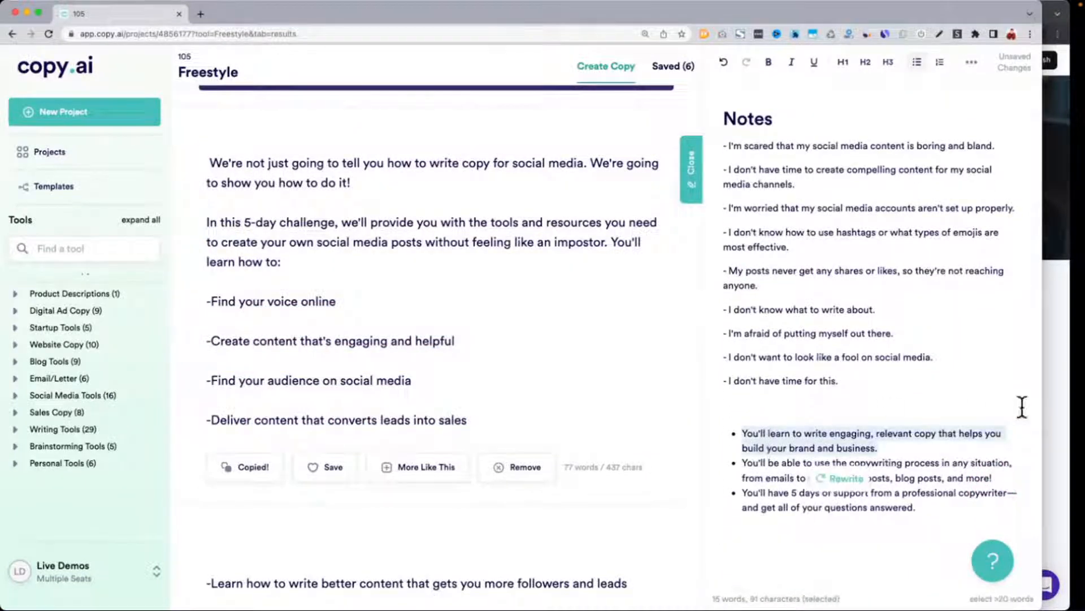
pyautogui.click(1062, 396)
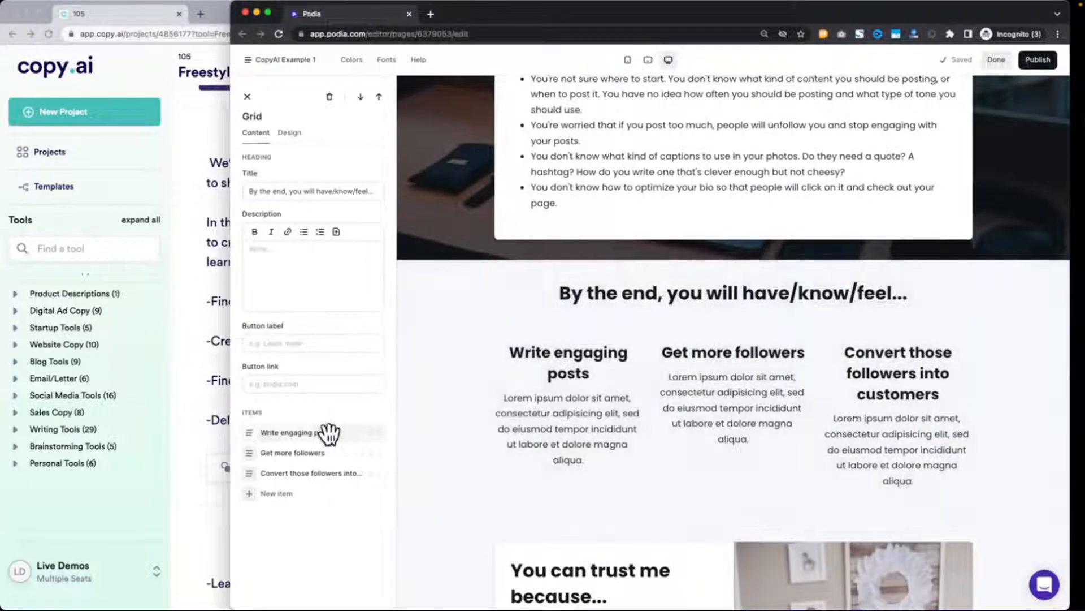
pyautogui.click(325, 431)
pyautogui.click(295, 293)
pyautogui.press('cmd+a')
pyautogui.press('cmd+v')
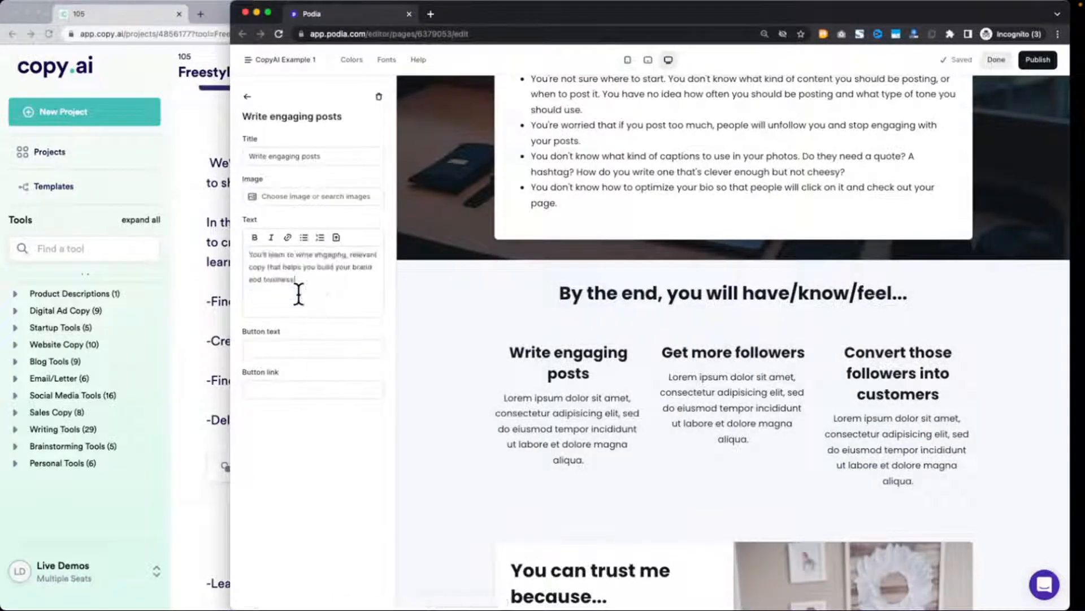
# Copy the "You'll be able to use the copywriting process" bullet from the copy.ai notes into Podia's "Get more followers" item text.
pyautogui.click(217, 456)
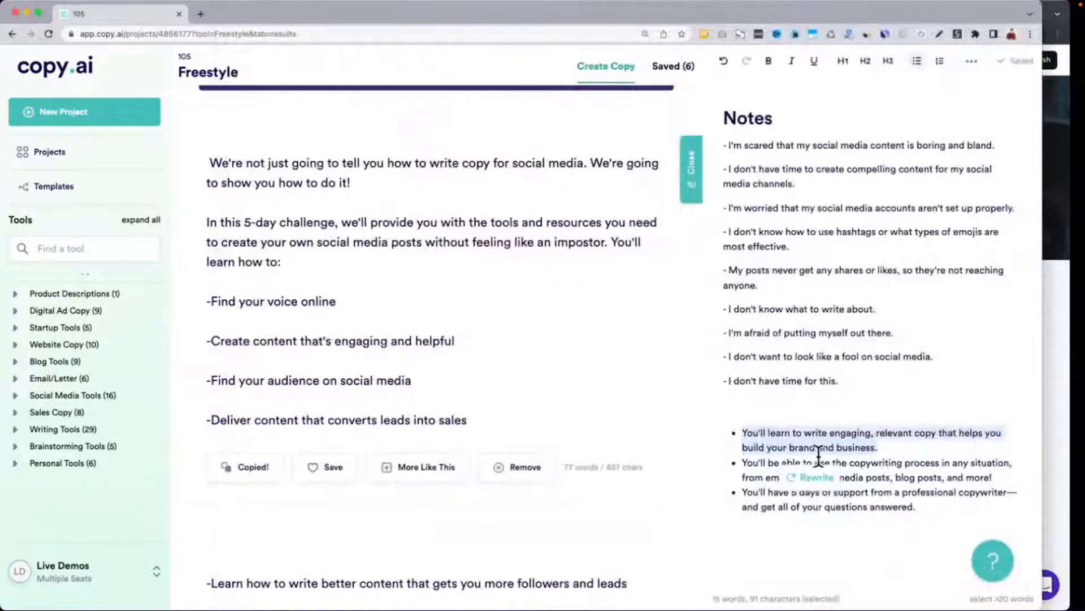
pyautogui.tripleClick(903, 462)
pyautogui.hotkey('ctrl', 'c')
pyautogui.click(1058, 397)
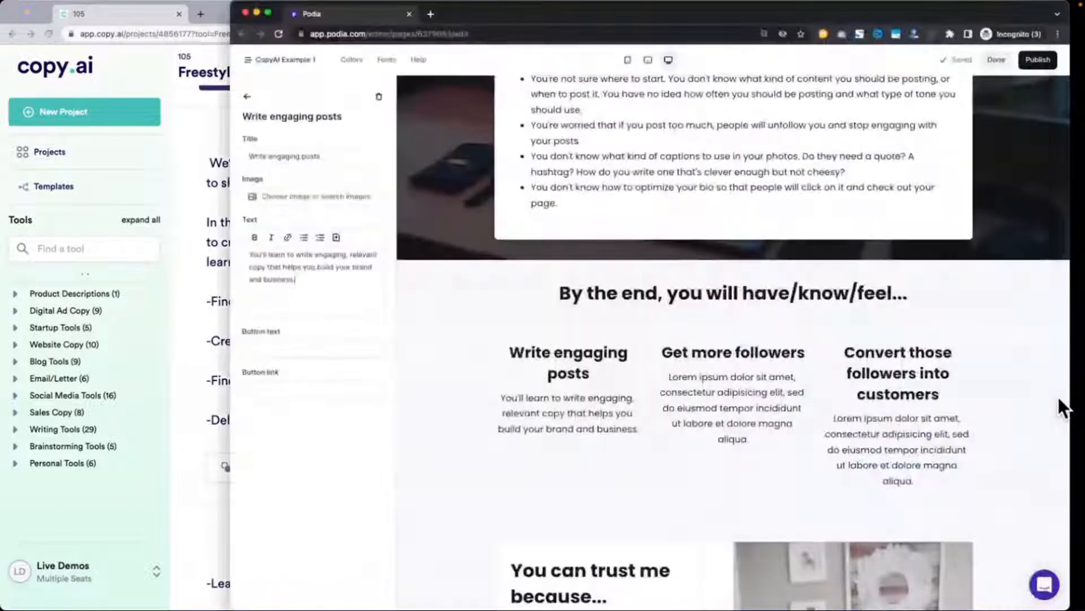
pyautogui.click(248, 97)
pyautogui.click(319, 451)
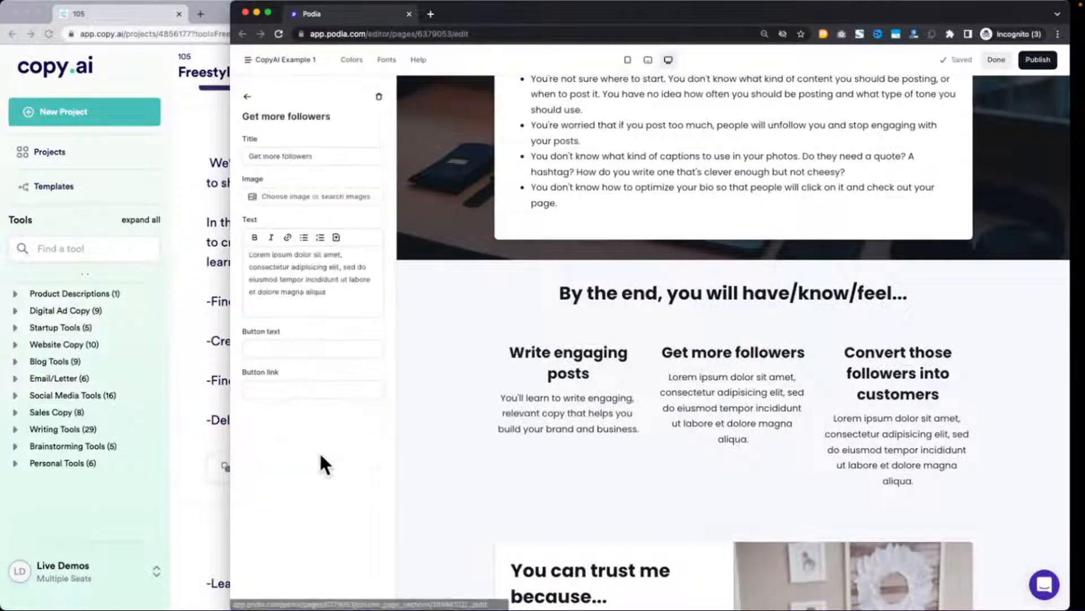
pyautogui.tripleClick(303, 279)
pyautogui.hotkey('ctrl', 'v')
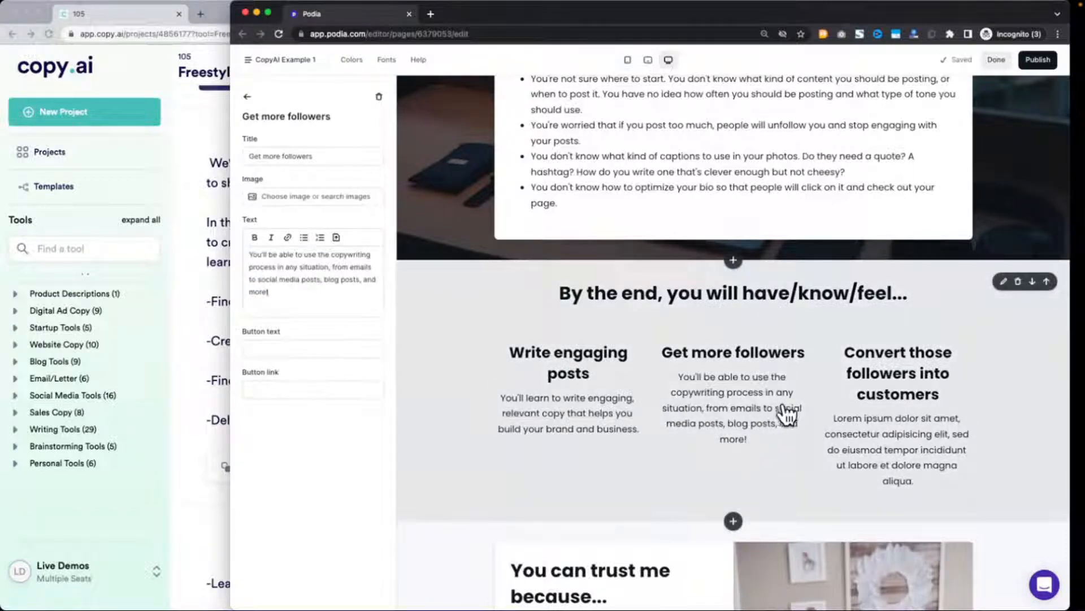
# Switch to copy.ai, review the three bullets at the end of the Notes, and return to Podia.
pyautogui.click(227, 388)
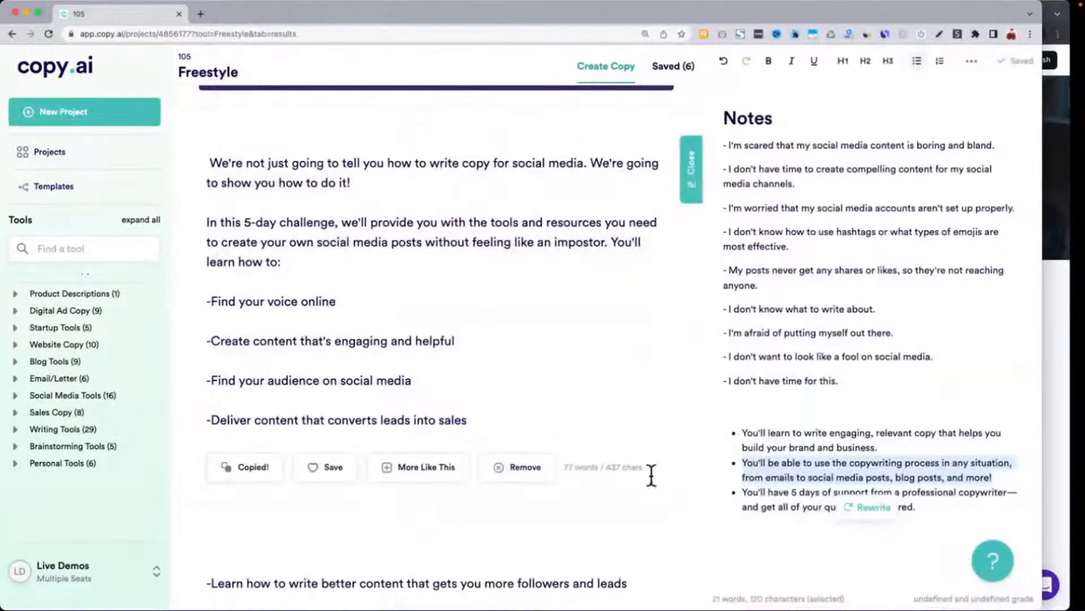
pyautogui.tripleClick(791, 498)
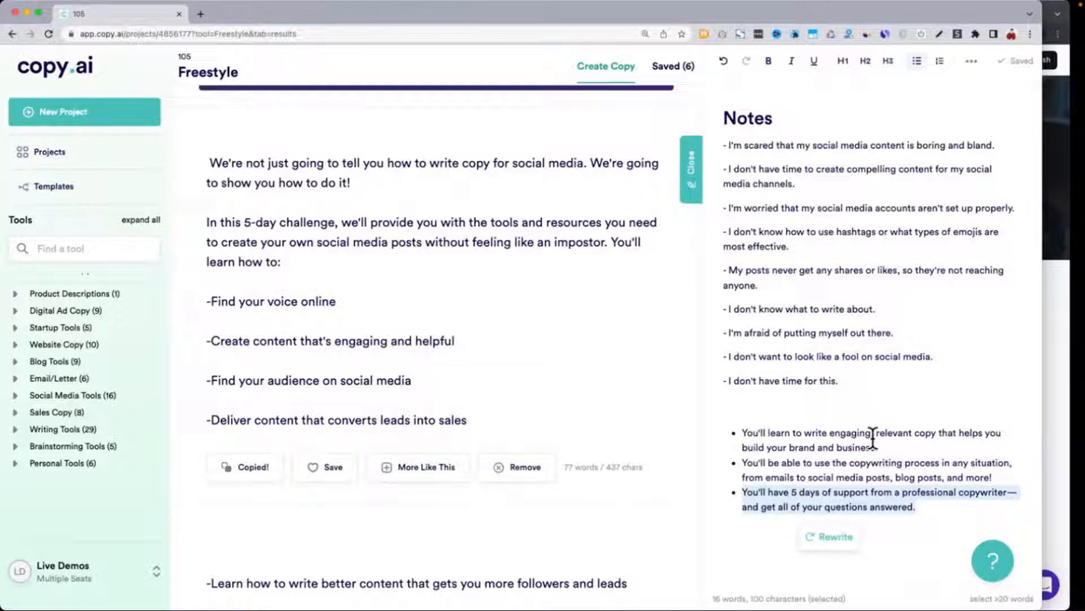
pyautogui.moveTo(743, 433); pyautogui.dragTo(917, 507)
pyautogui.click(1049, 409)
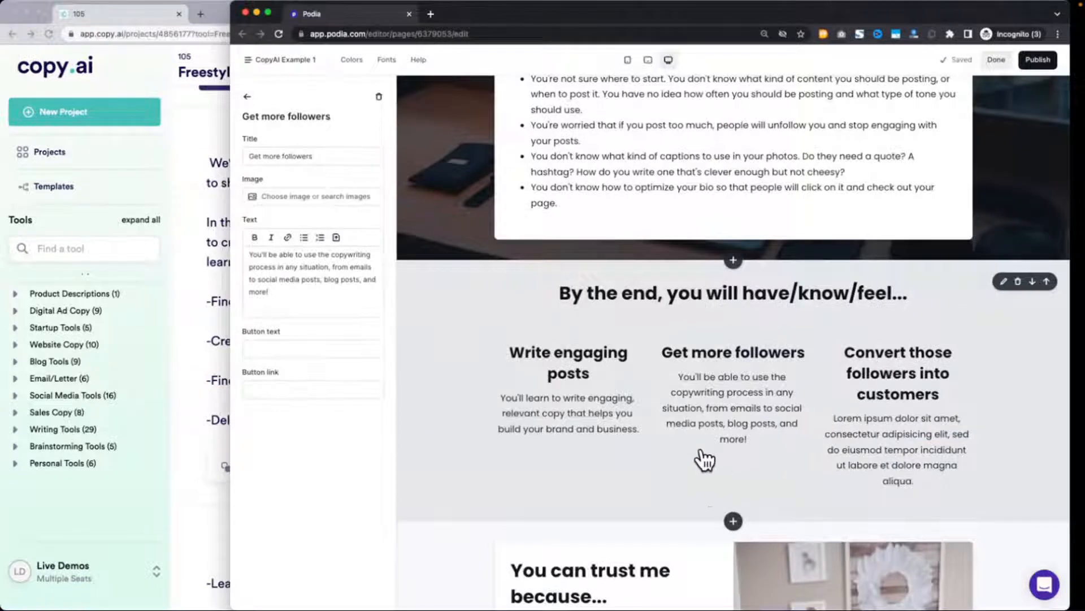
# Copy the copy.ai sentence "In this 5-day challenge, we'll provide you…" through "without feeling like an impostor." and switch back to Podia.
pyautogui.click(202, 351)
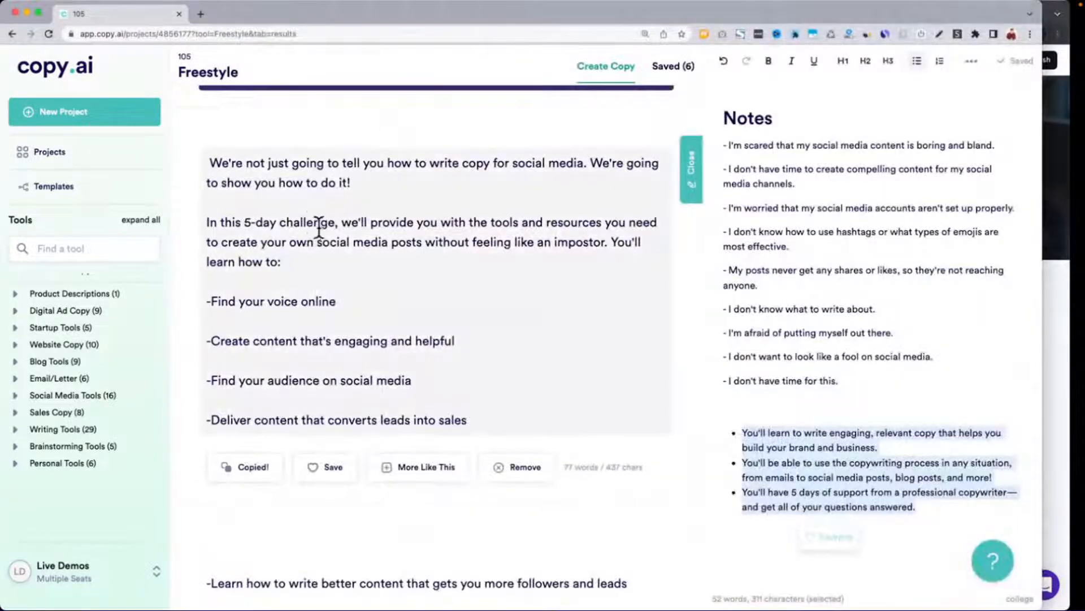
pyautogui.tripleClick(277, 175)
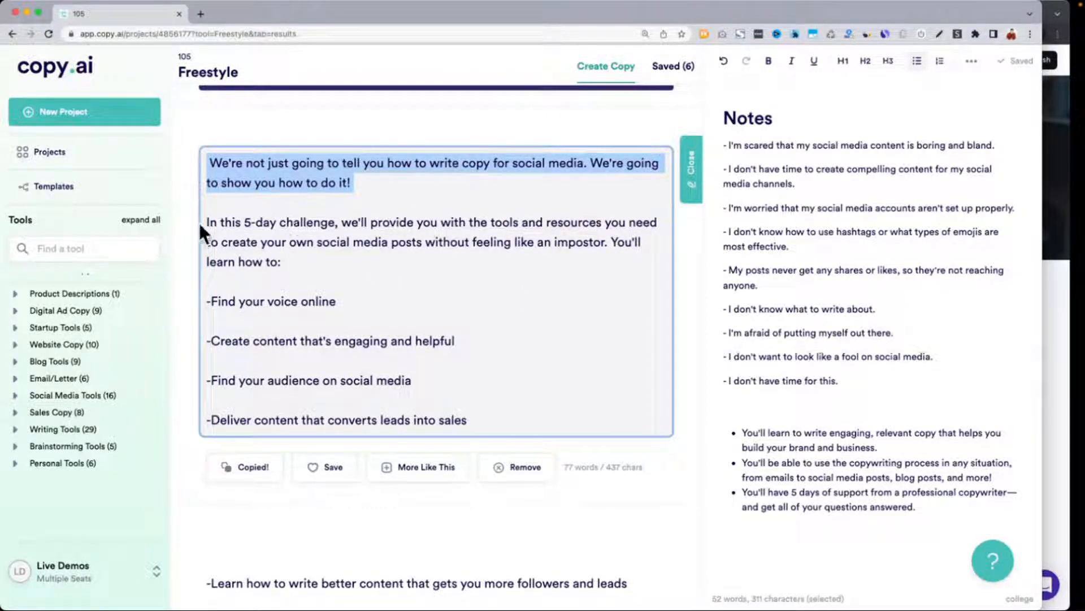
pyautogui.moveTo(204, 222); pyautogui.dragTo(603, 242)
pyautogui.hotkey('ctrl', 'c')
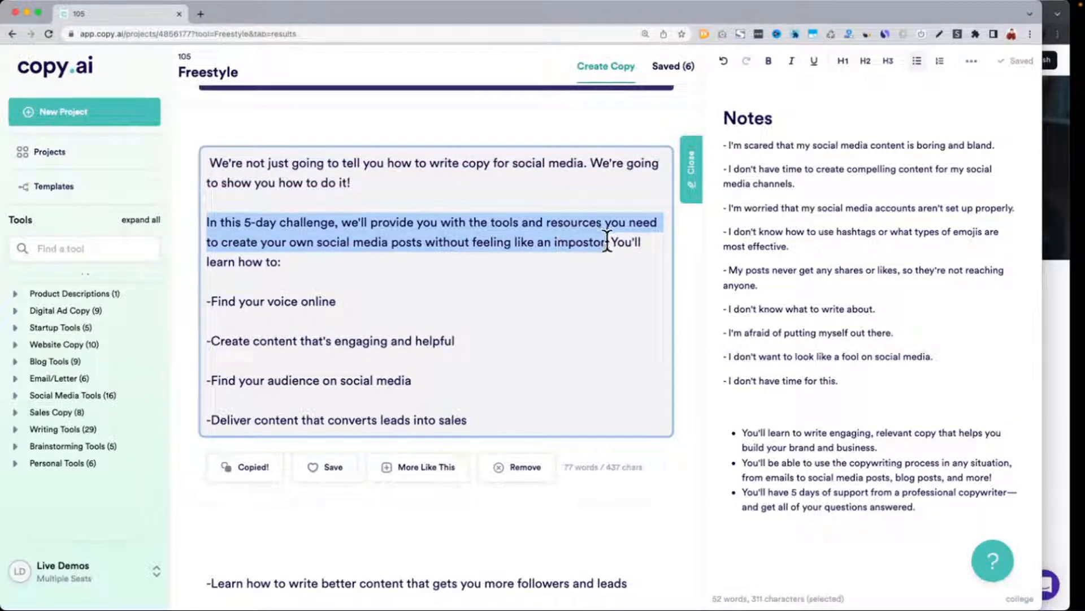
pyautogui.click(1050, 330)
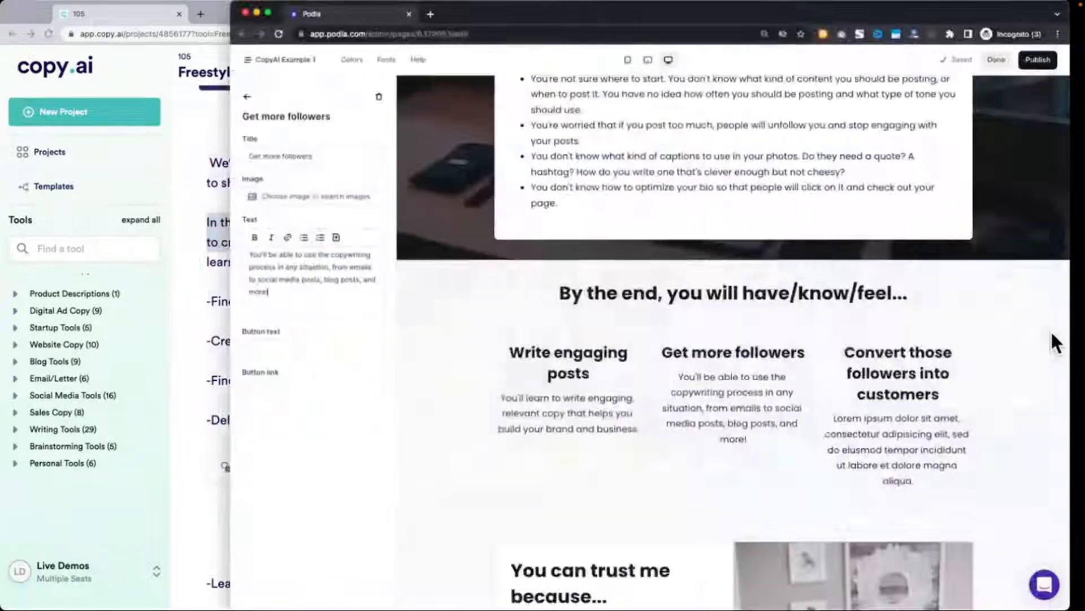
pyautogui.tripleClick(305, 150)
pyautogui.hotkey('ctrl', 'v')
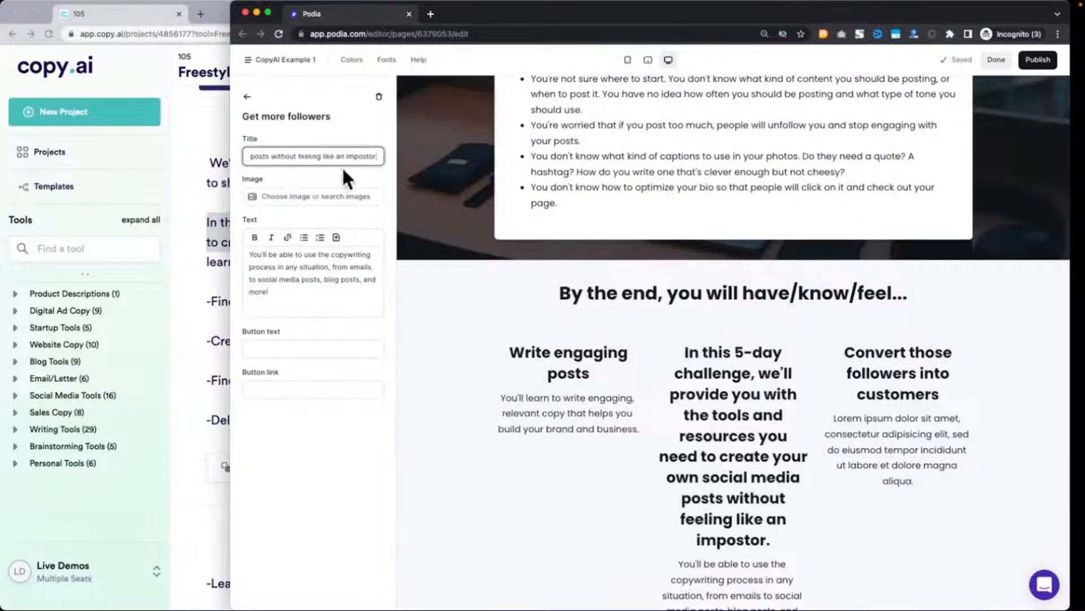
pyautogui.hotkey('ctrl', 'z')
# Replace the grid section's main title with the copied "In this 5-day challenge, we'll provide you…" sentence.
pyautogui.click(247, 96)
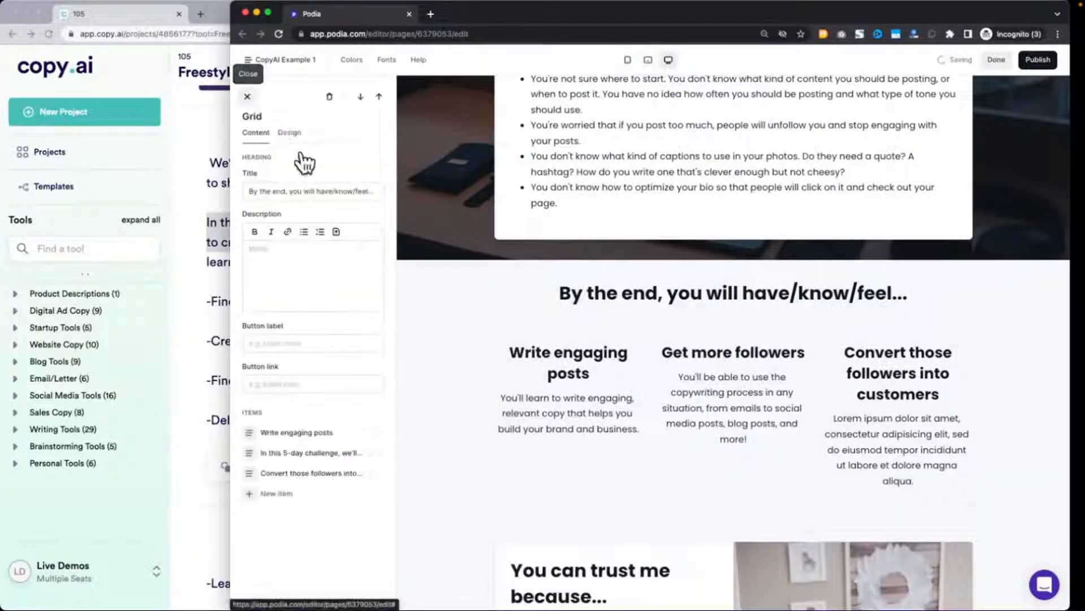
pyautogui.click(307, 191)
pyautogui.hotkey('ctrl', 'v')
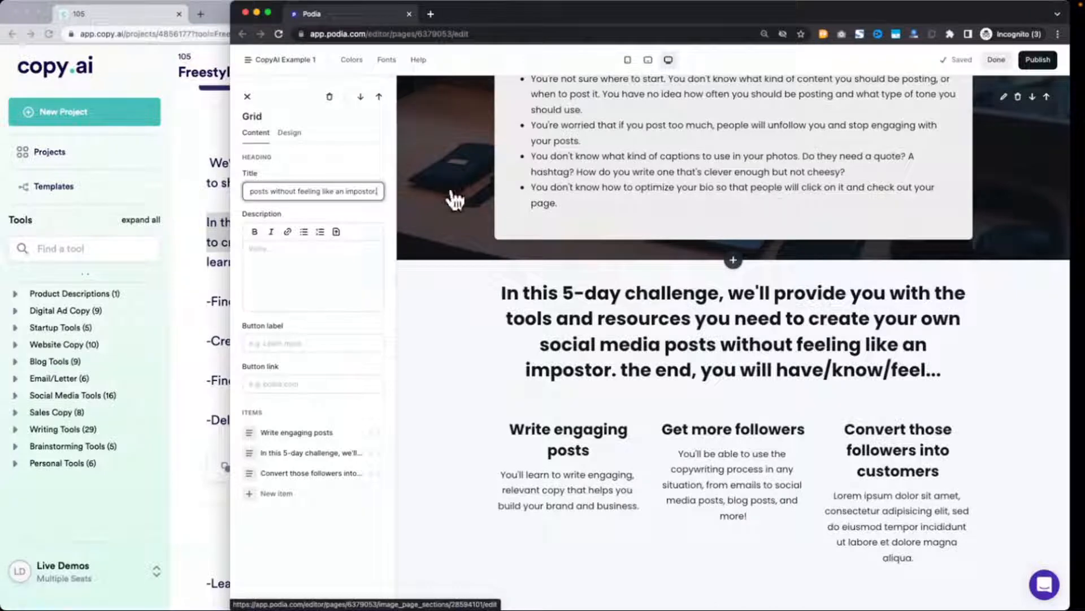
pyautogui.press('shift+super+Right')
pyautogui.press('BackSpace')
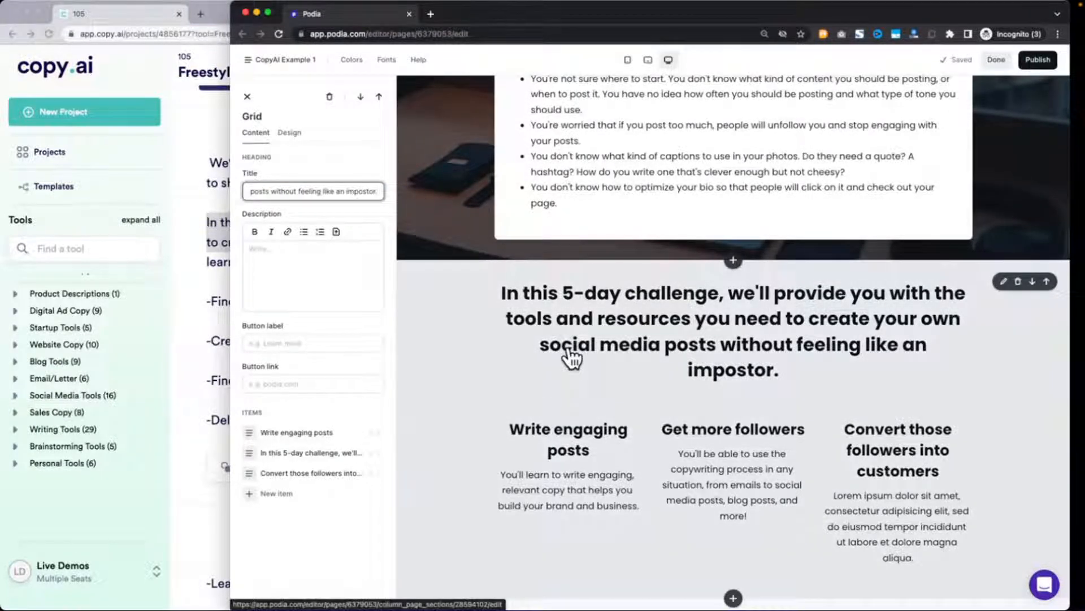
# Shorten the grid section's title by changing "and" to "&" before "resources" and removing "your own" before "social media posts".
pyautogui.hscroll(-3, 304, 191)
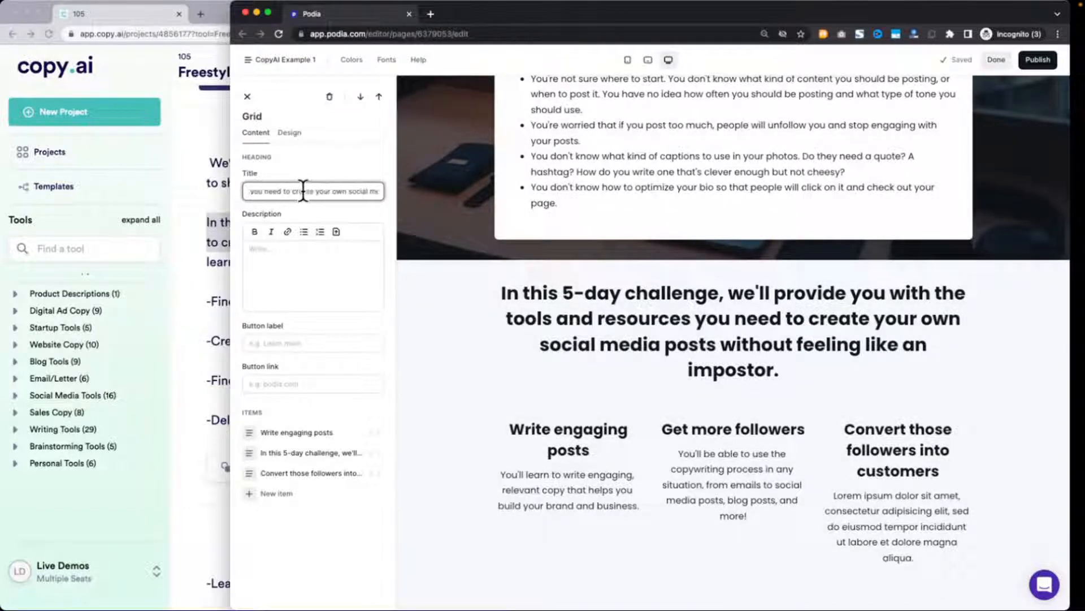
pyautogui.hscroll(-1, 303, 191)
pyautogui.hscroll(-3, 297, 191)
pyautogui.write('& resources you ne')
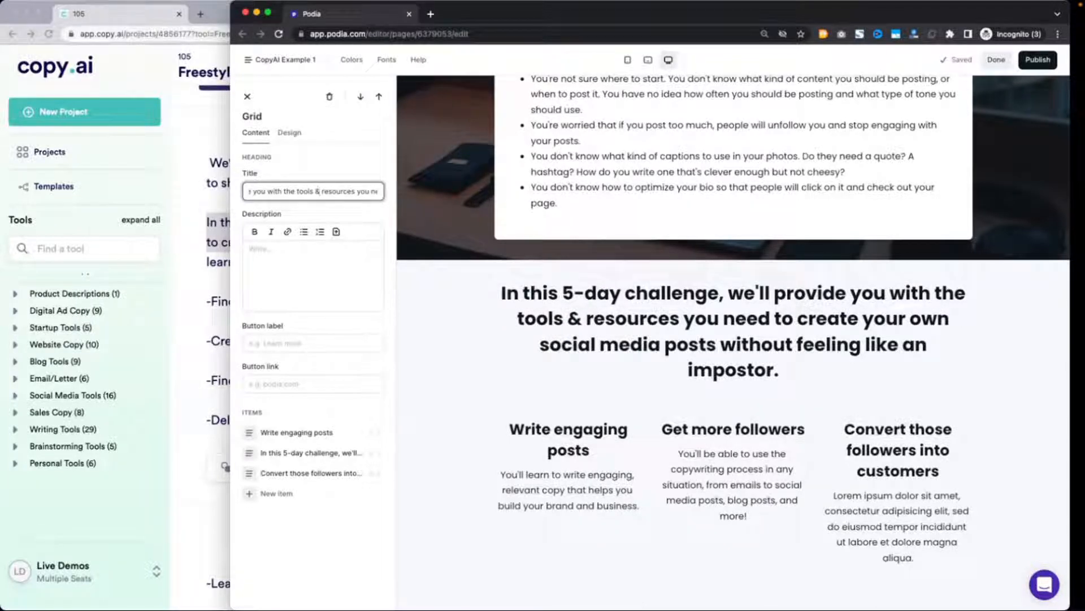
pyautogui.hscroll(2, 335, 191)
pyautogui.hscroll(2, 308, 191)
pyautogui.press('BackSpace')
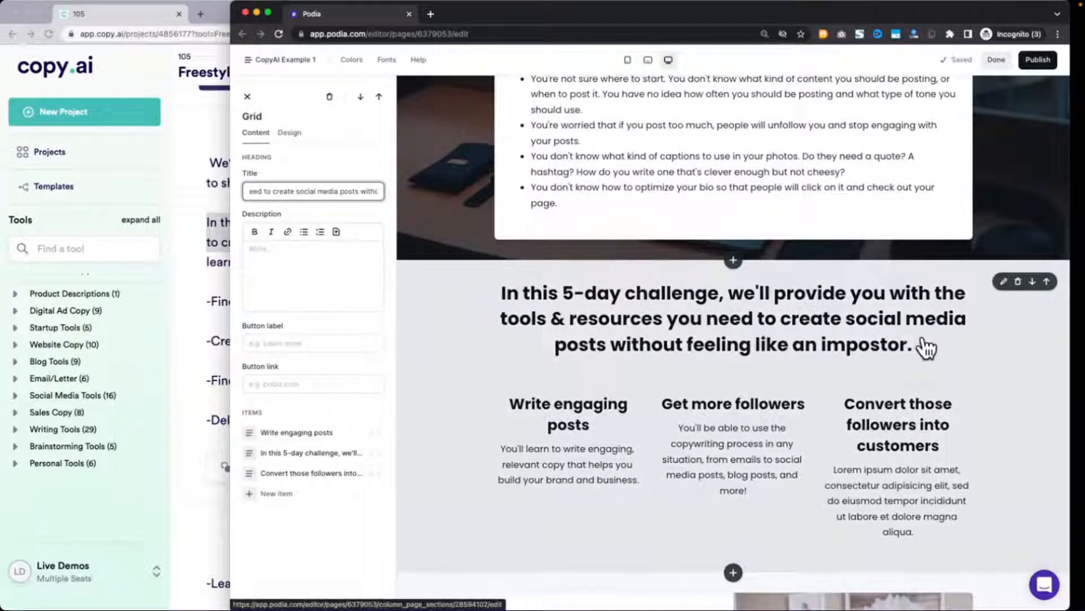
pyautogui.scroll(-1, 739, 320)
pyautogui.scroll(3, 738, 321)
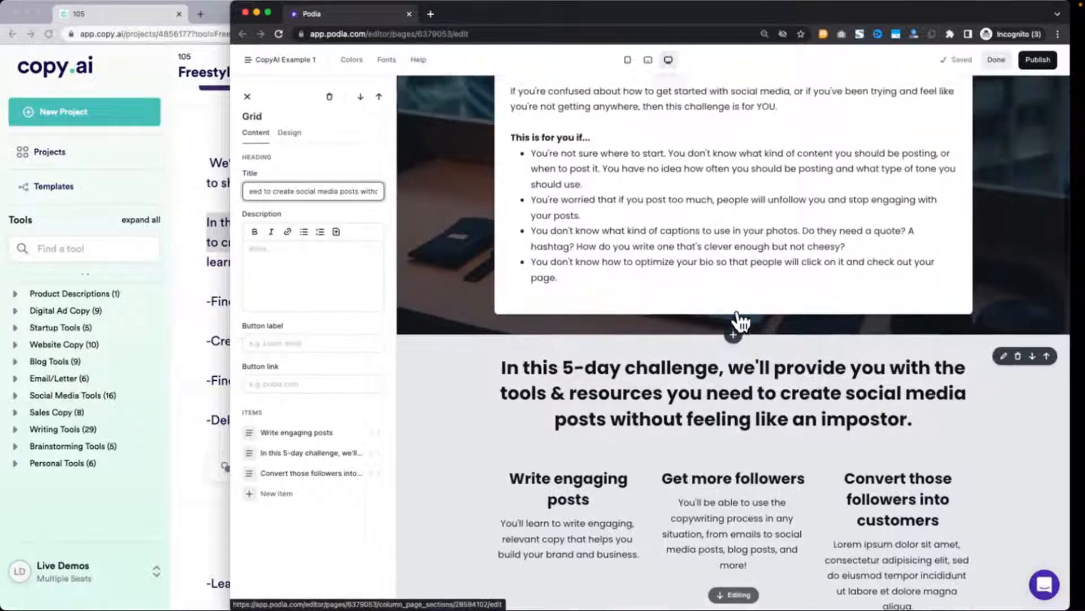
# Switch to copy.ai and examine the further Freestyle results for benefit copy suited to the third grid item.
pyautogui.click(179, 259)
pyautogui.scroll(-3, 331, 308)
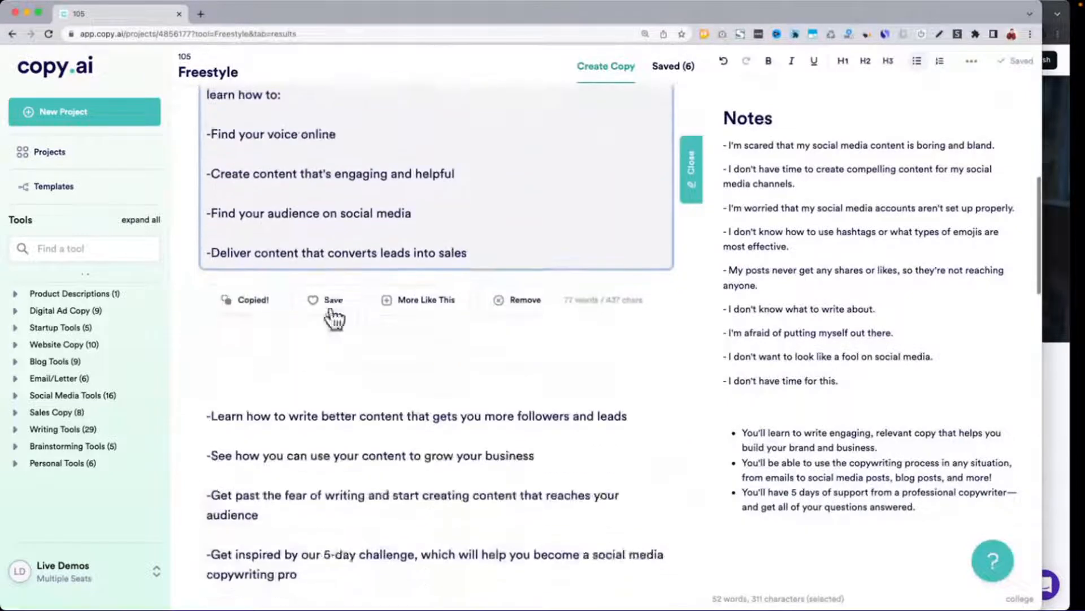
pyautogui.scroll(-2, 333, 311)
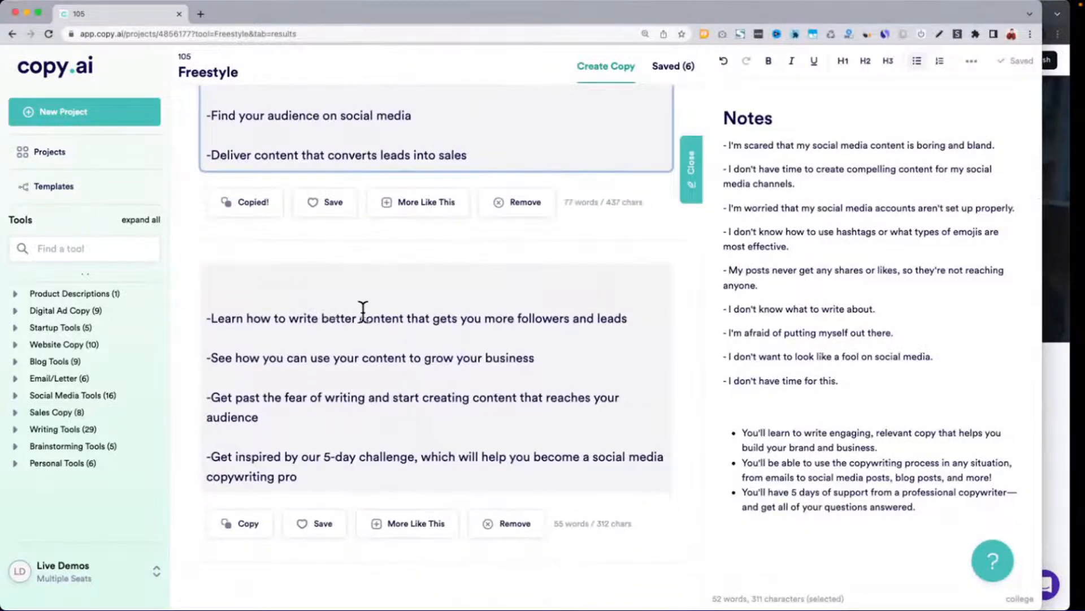
pyautogui.moveTo(210, 358); pyautogui.dragTo(606, 351)
pyautogui.scroll(-7, 605, 351)
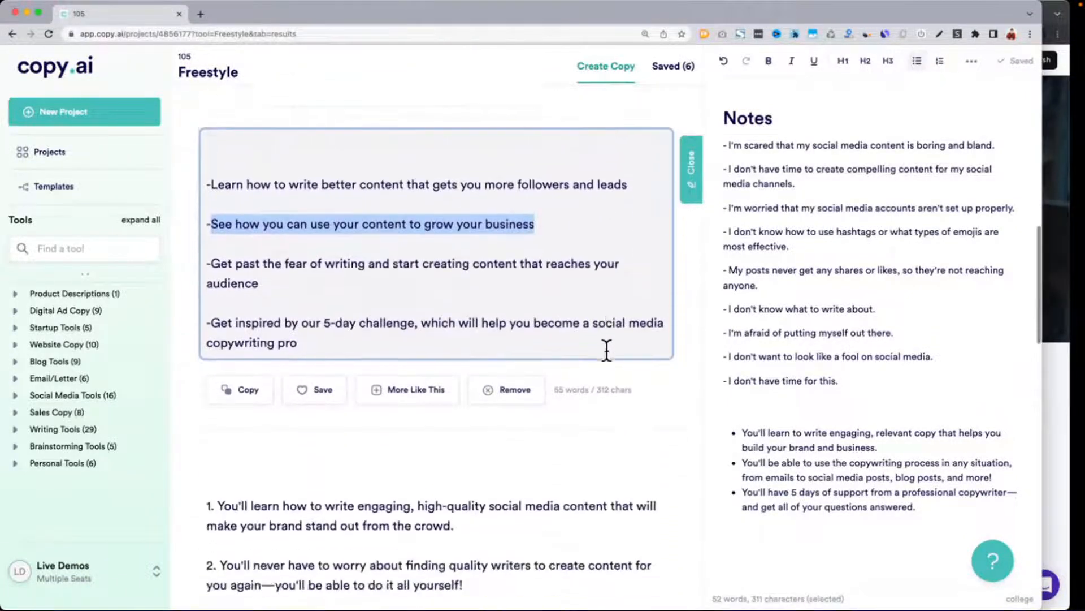
pyautogui.scroll(-1, 606, 351)
pyautogui.moveTo(219, 202); pyautogui.dragTo(468, 217)
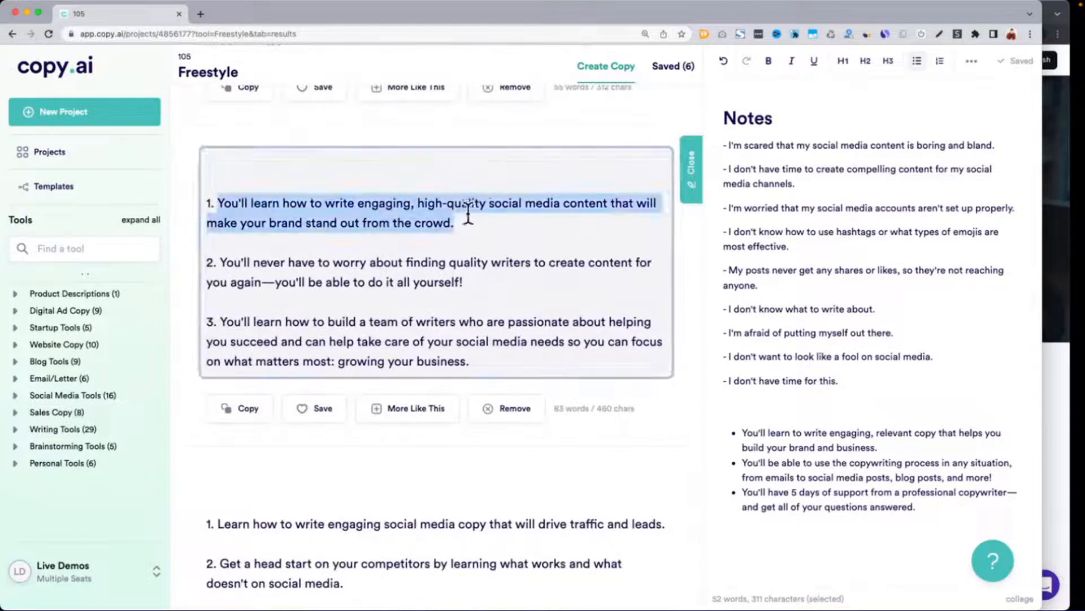
pyautogui.moveTo(237, 263); pyautogui.dragTo(516, 284)
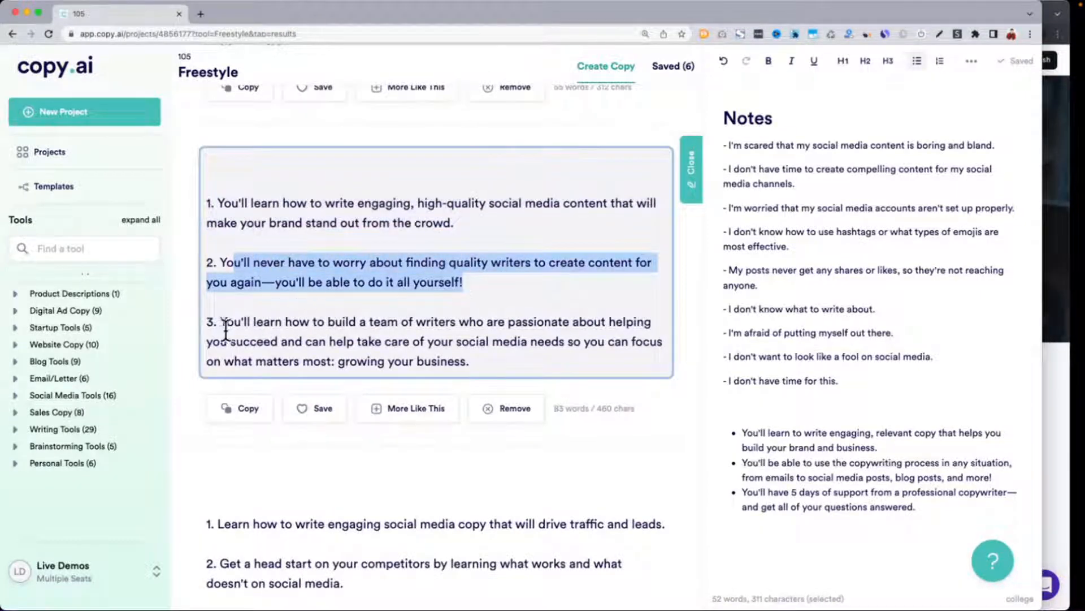
pyautogui.moveTo(226, 328); pyautogui.dragTo(482, 369)
pyautogui.scroll(-5, 482, 368)
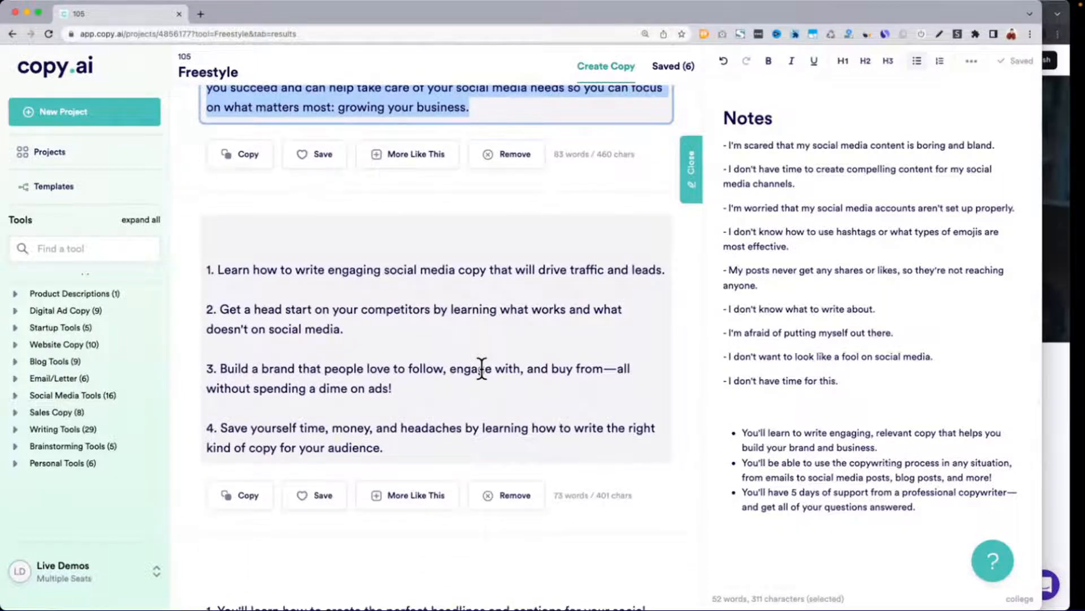
# Copy "Build a brand that people love to follow, engage with, and buy from—all without spending a dime on ads!" and save that result.
pyautogui.moveTo(231, 424); pyautogui.dragTo(407, 445)
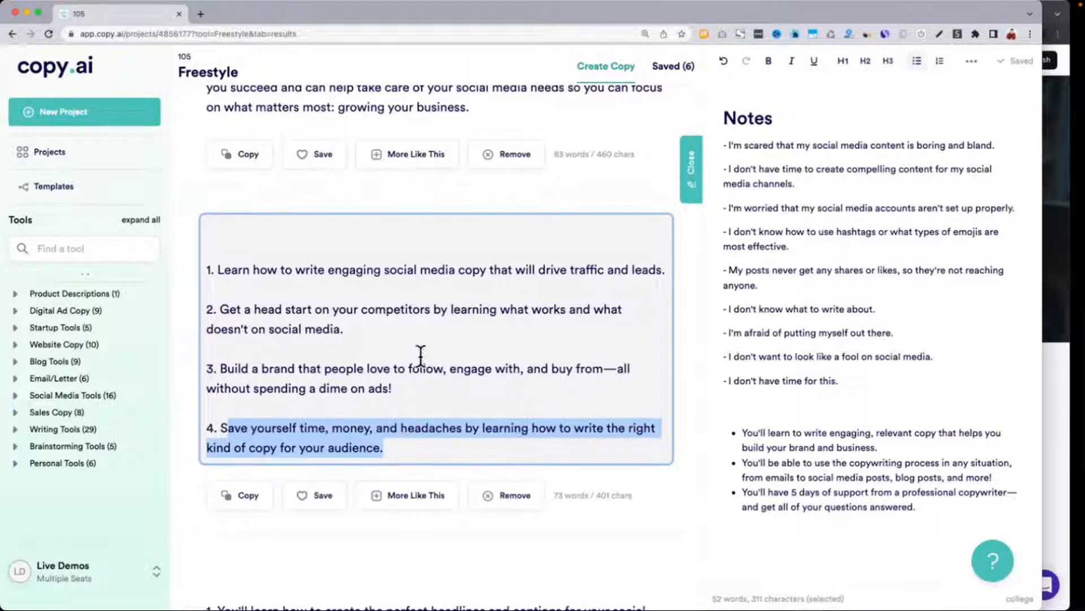
pyautogui.moveTo(221, 371); pyautogui.dragTo(452, 389)
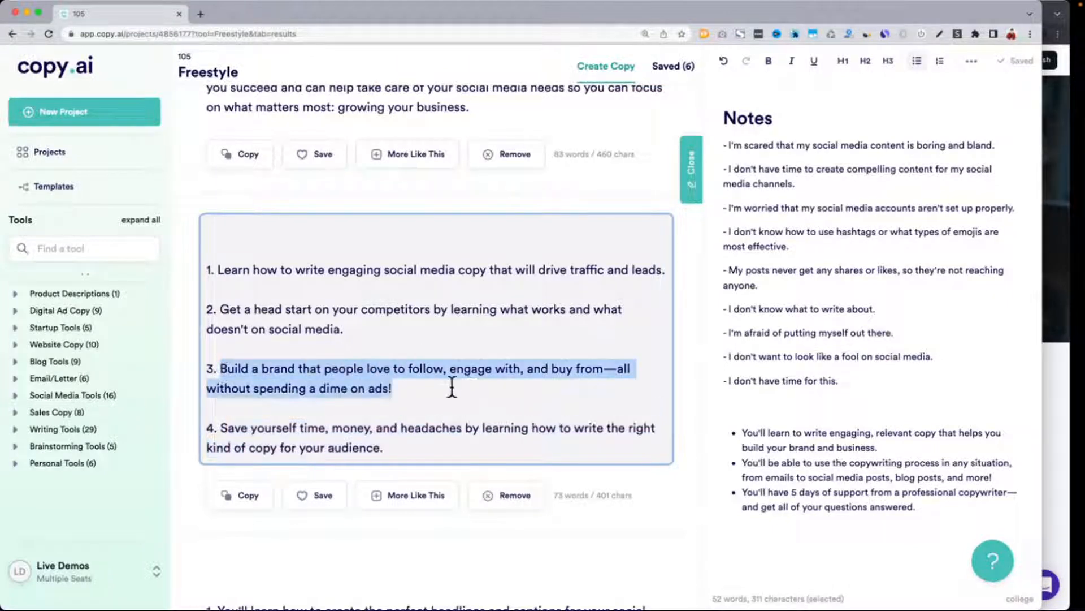
pyautogui.press('super+c')
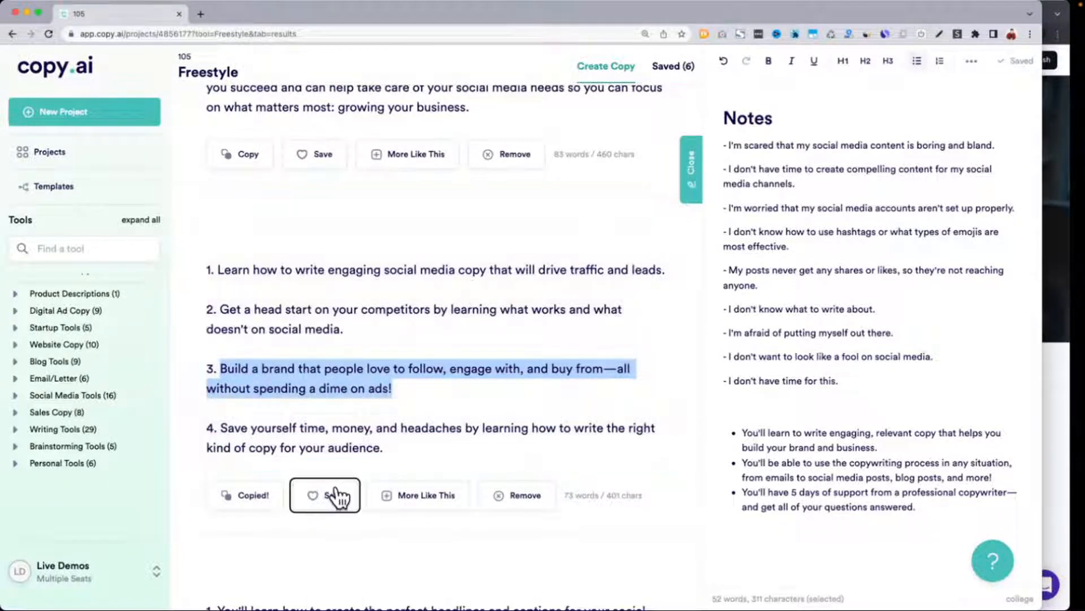
pyautogui.click(329, 495)
# Replace the placeholder text of Podia's "Convert those followers into customers" grid item with the copied "Build a brand that people love" sentence.
pyautogui.click(1060, 389)
pyautogui.scroll(-2, 904, 477)
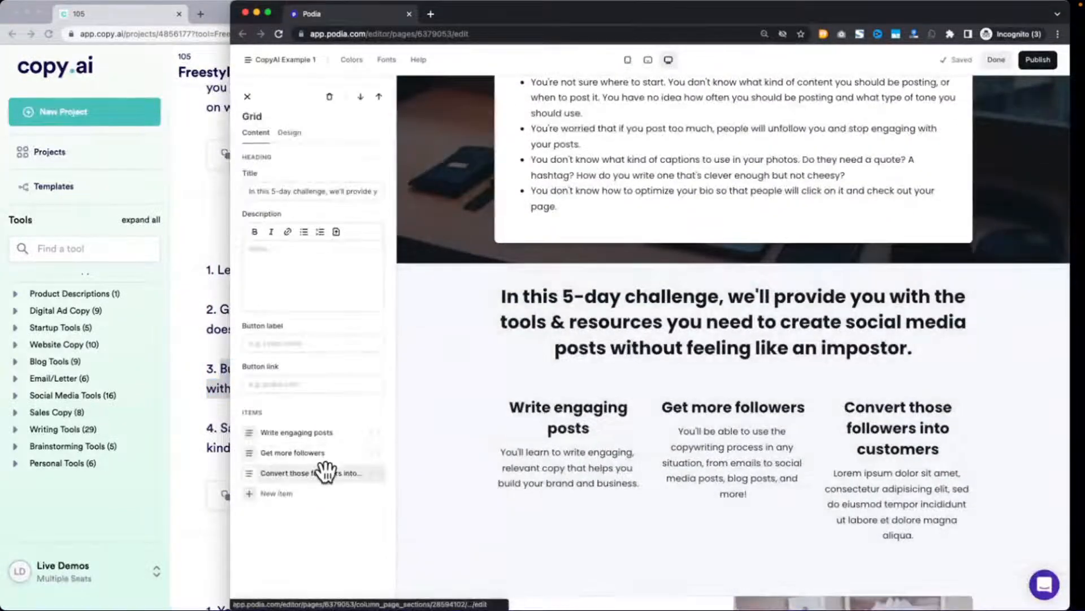
pyautogui.click(331, 472)
pyautogui.tripleClick(303, 295)
pyautogui.press('super+v')
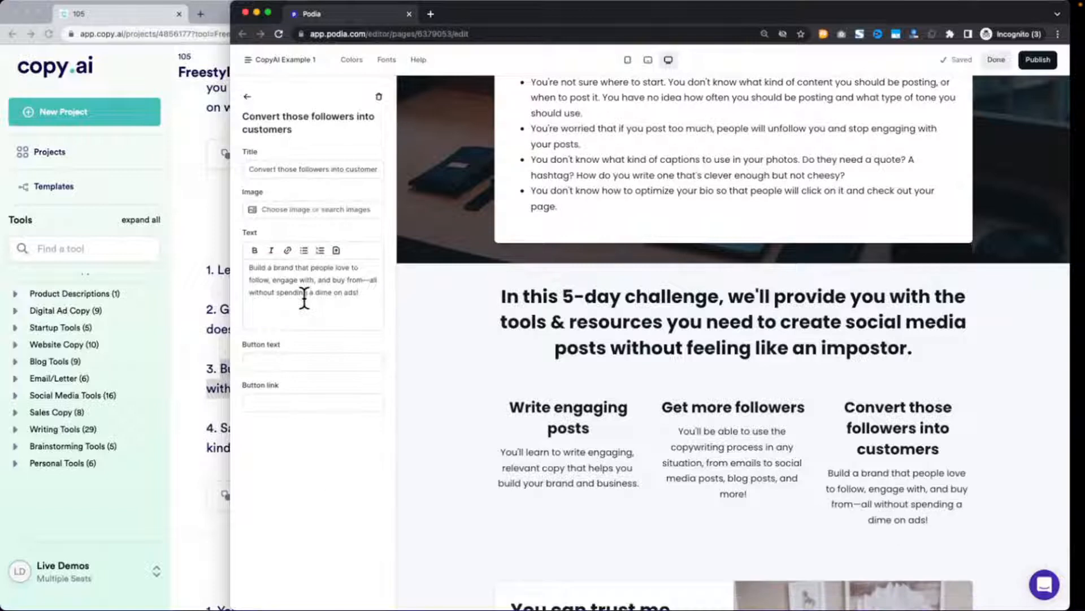
pyautogui.scroll(-2, 780, 311)
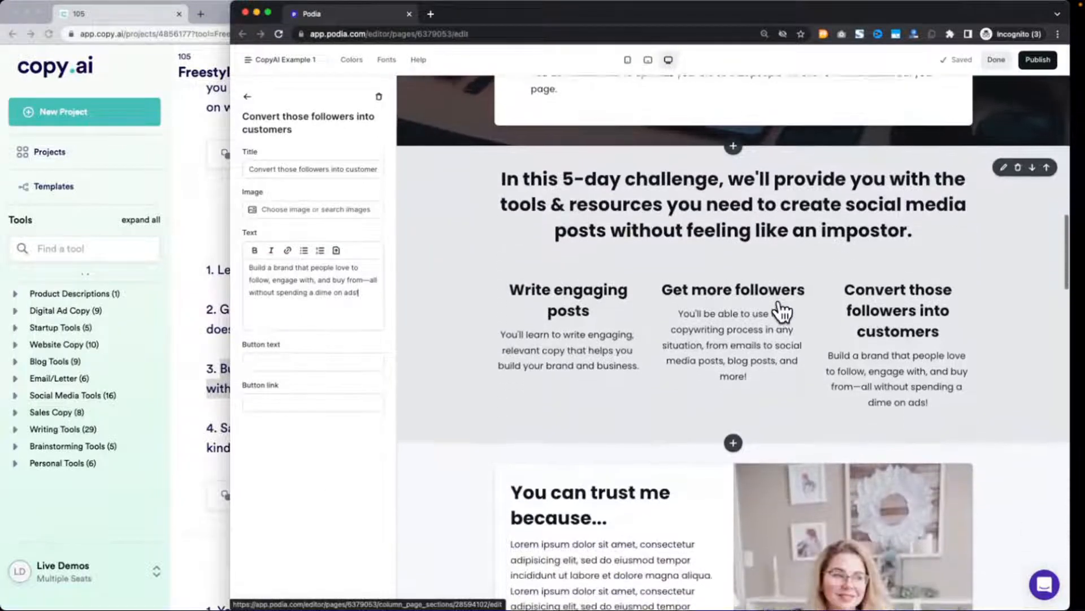
pyautogui.scroll(2, 781, 310)
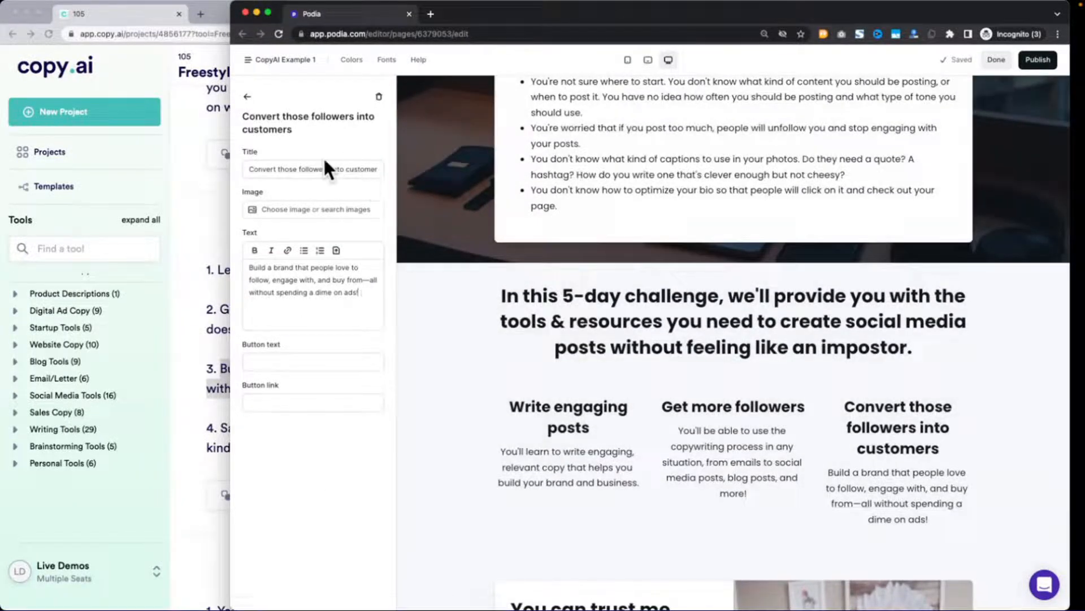
# Change the title of the "Write engaging posts" grid item to "Be more engaging".
pyautogui.click(247, 96)
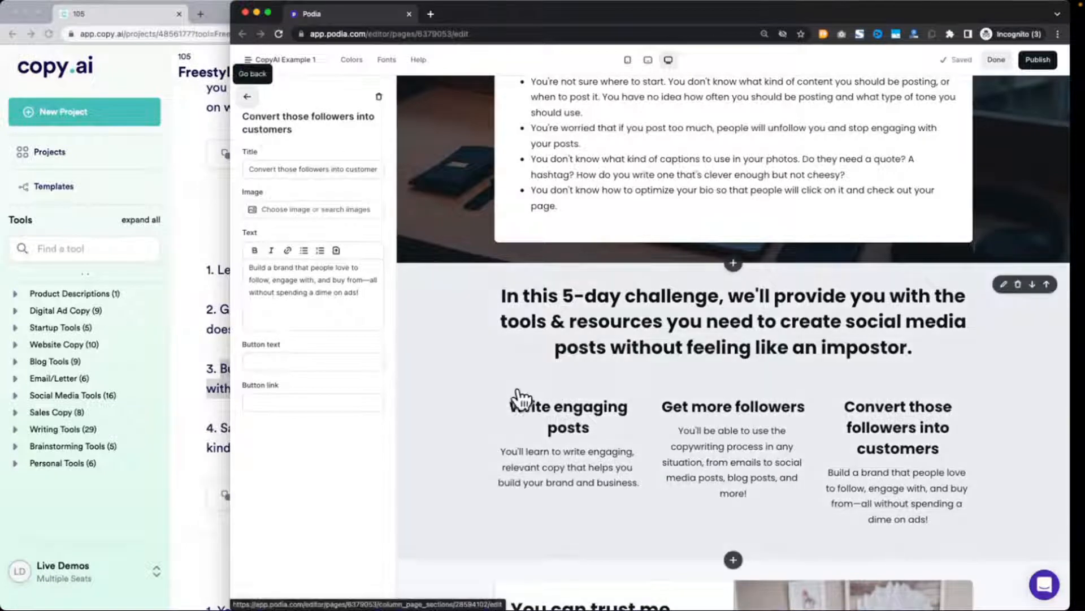
pyautogui.click(286, 429)
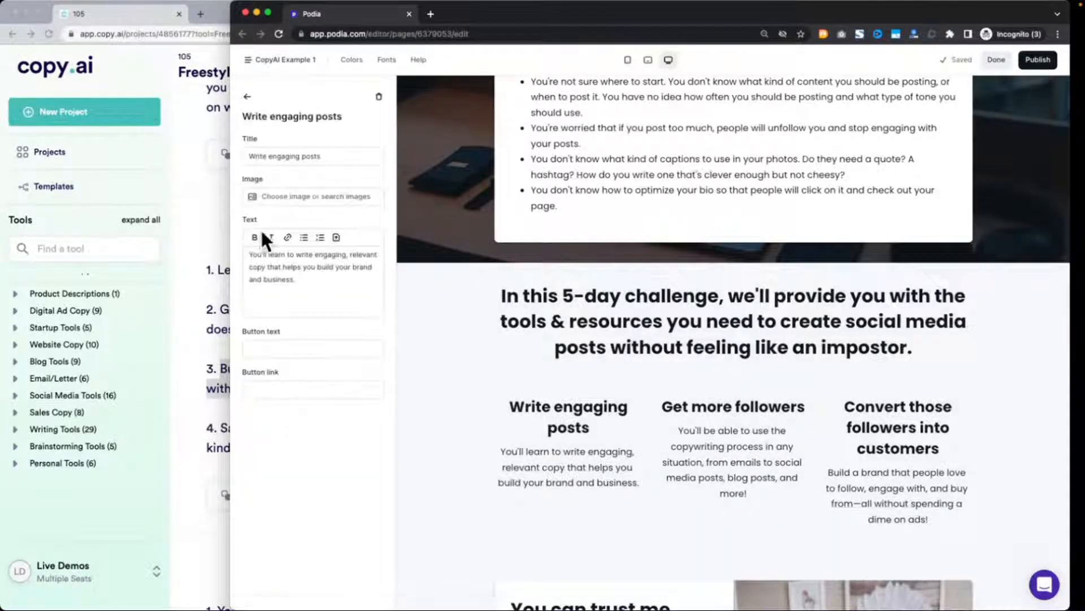
pyautogui.tripleClick(277, 156)
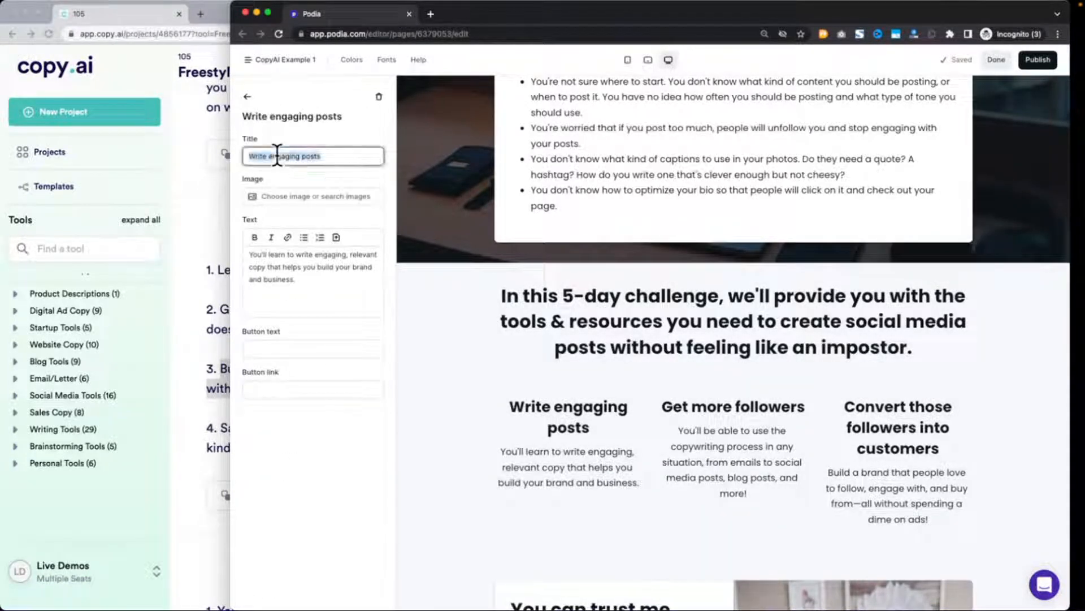
pyautogui.write('Be more engaging')
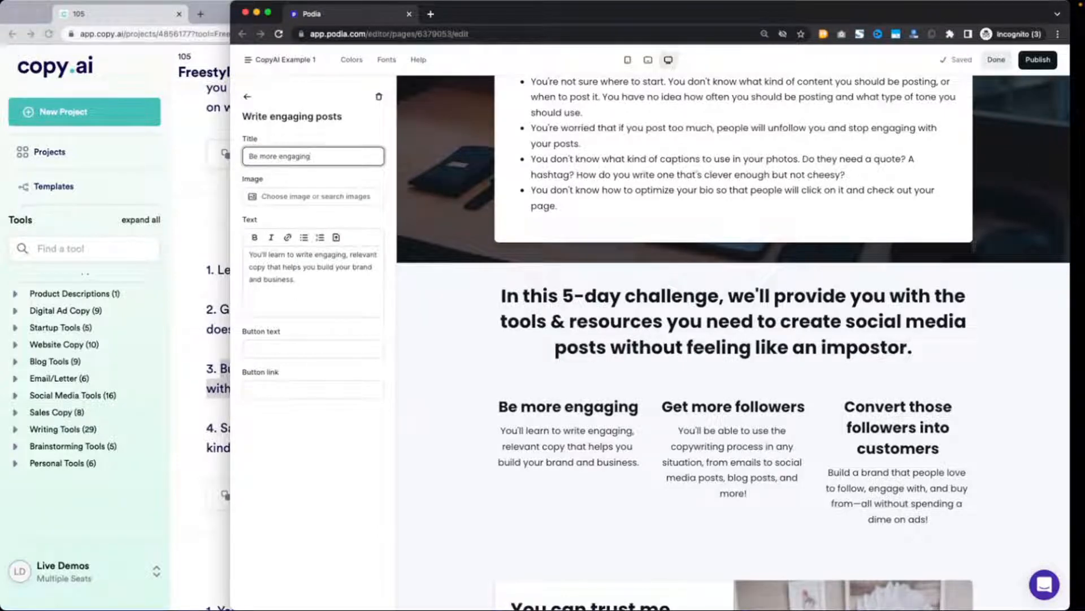
# Change the title of the "Convert those followers into customers" grid item to "Make more sales".
pyautogui.click(249, 102)
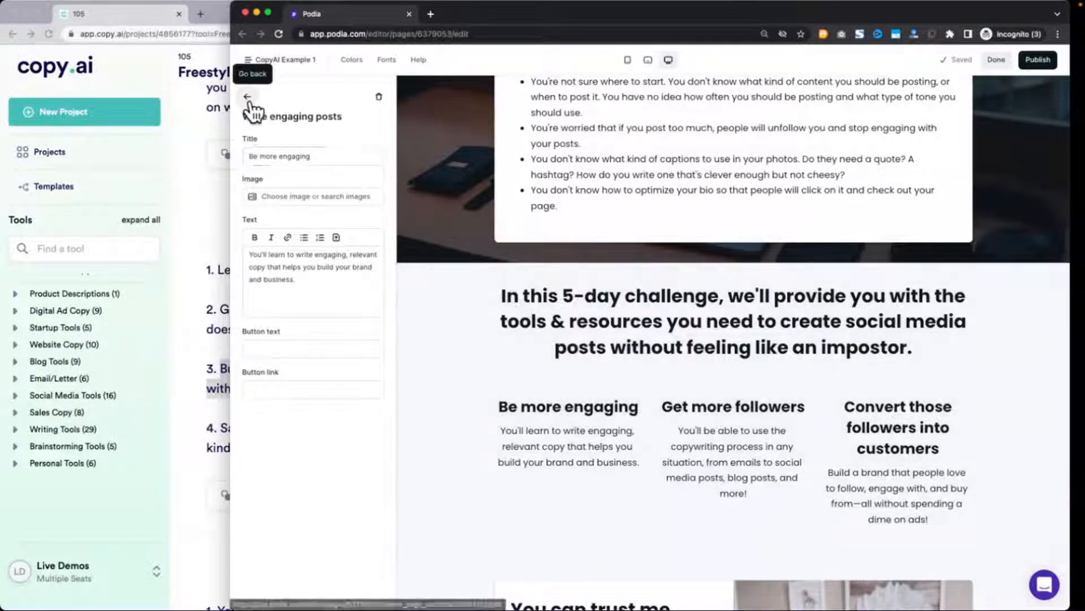
pyautogui.click(283, 469)
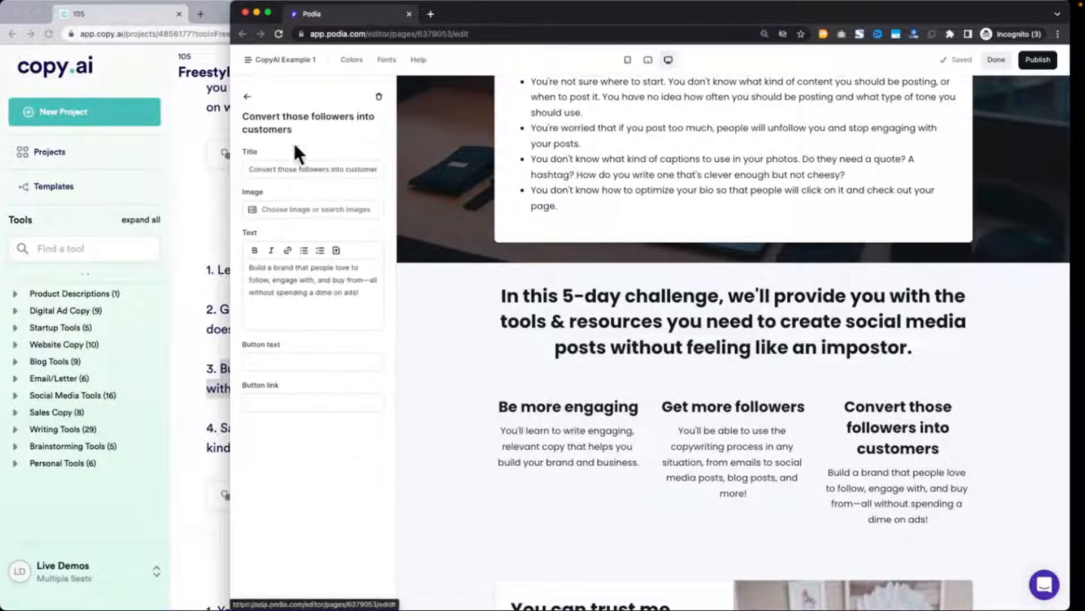
pyautogui.tripleClick(283, 168)
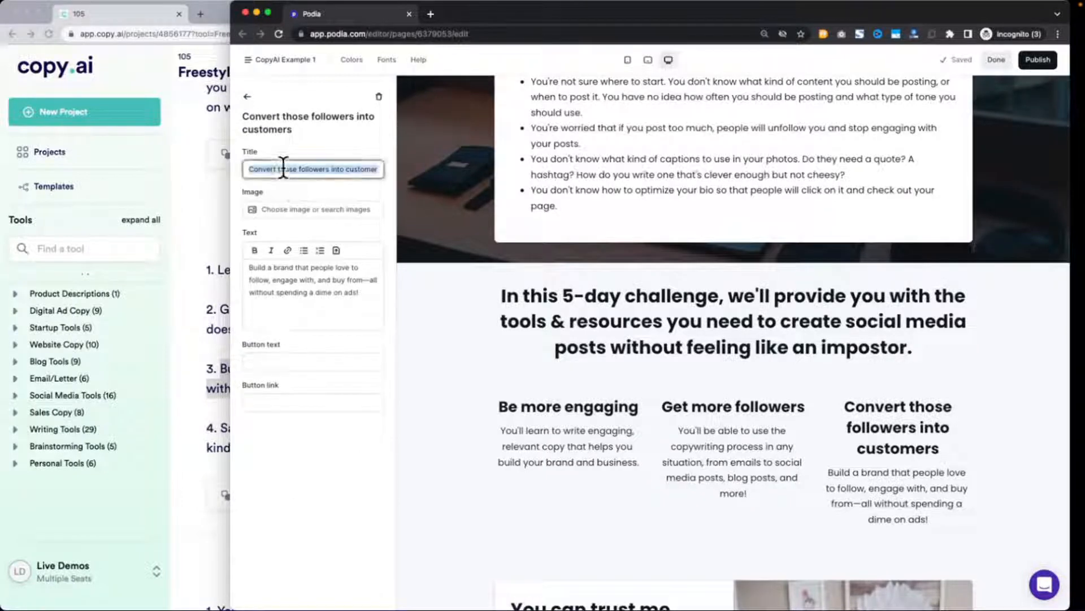
pyautogui.write('Make more ds')
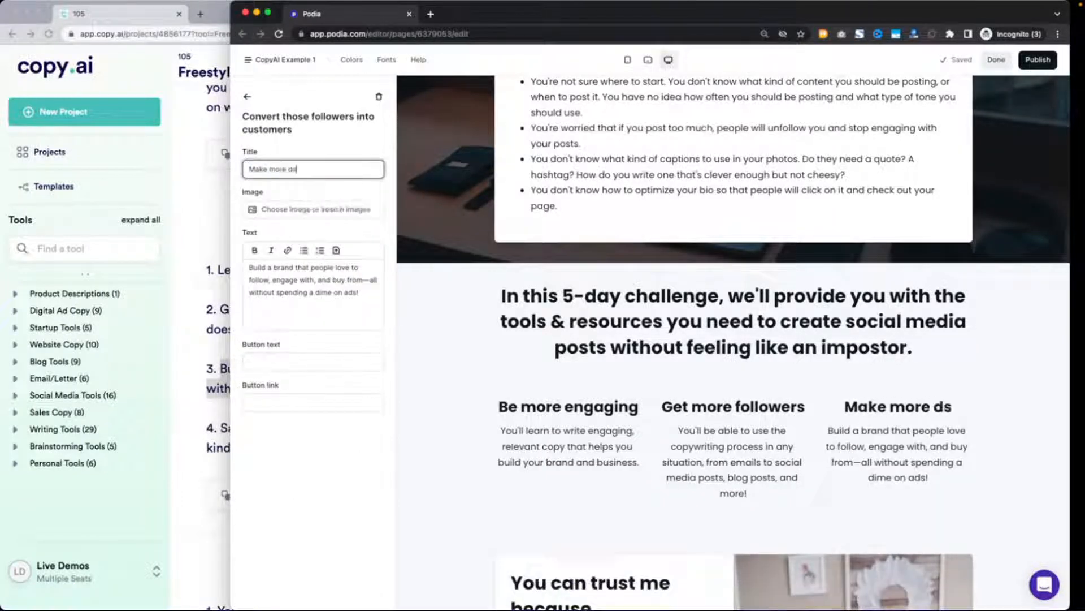
pyautogui.press('BackSpace')
pyautogui.press('BackSpace')
pyautogui.write('sales')
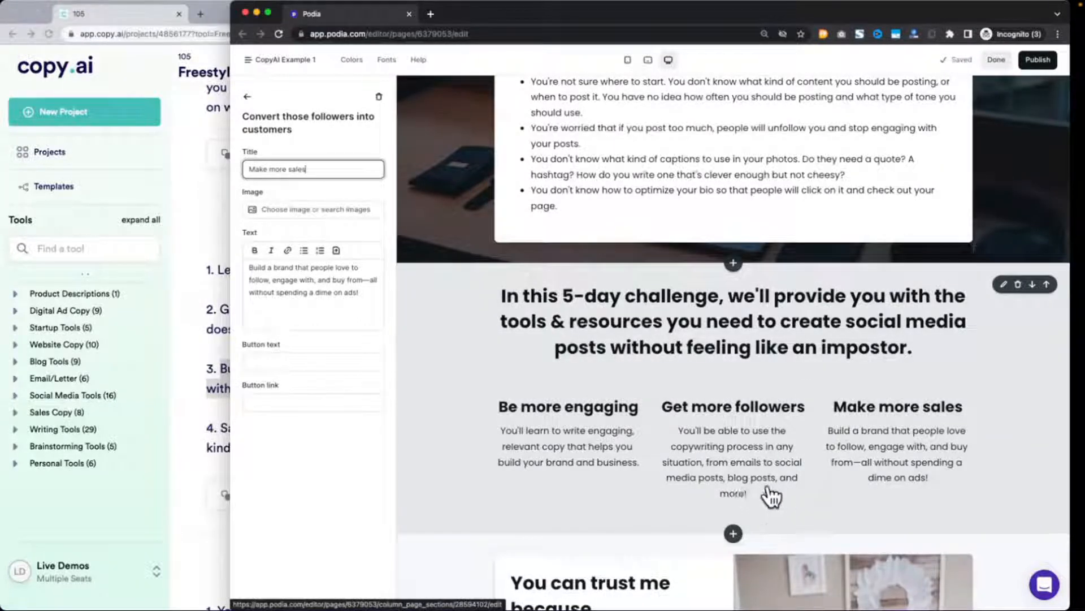
pyautogui.click(247, 97)
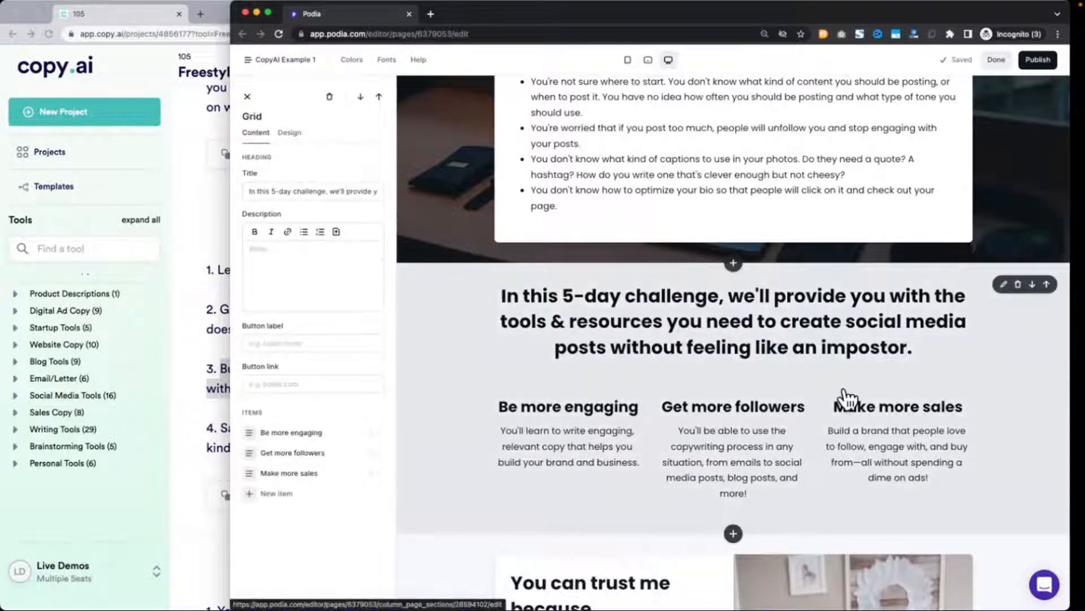
# Review the Podia page sections above the grid and check the current Freestyle prompt in copy.ai.
pyautogui.scroll(-3, 845, 399)
pyautogui.scroll(7, 846, 399)
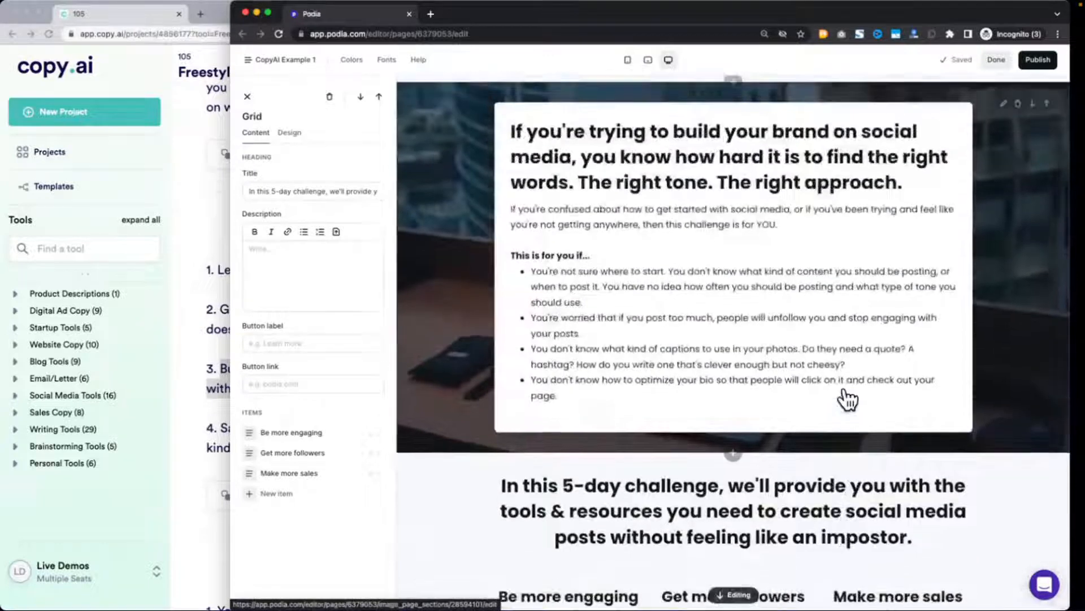
pyautogui.scroll(4, 776, 291)
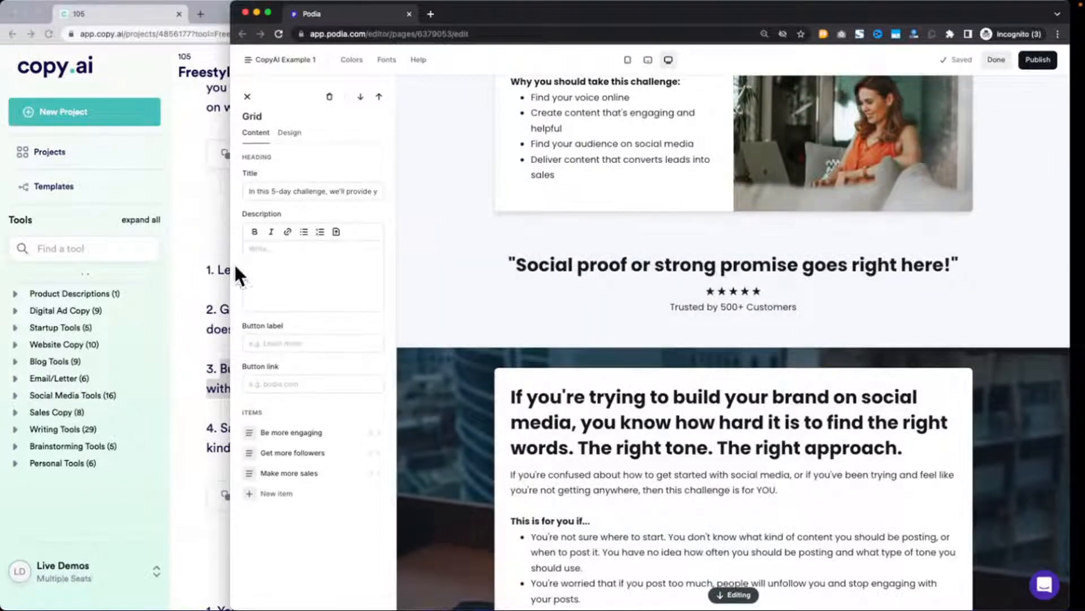
pyautogui.click(193, 232)
pyautogui.scroll(15, 194, 235)
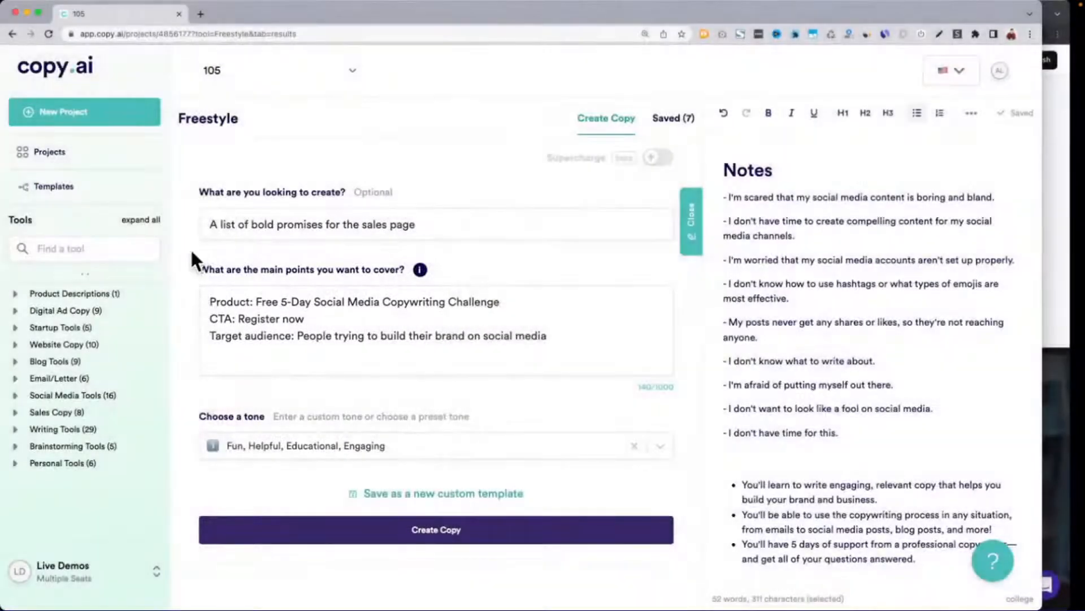
pyautogui.moveTo(207, 224); pyautogui.dragTo(445, 225)
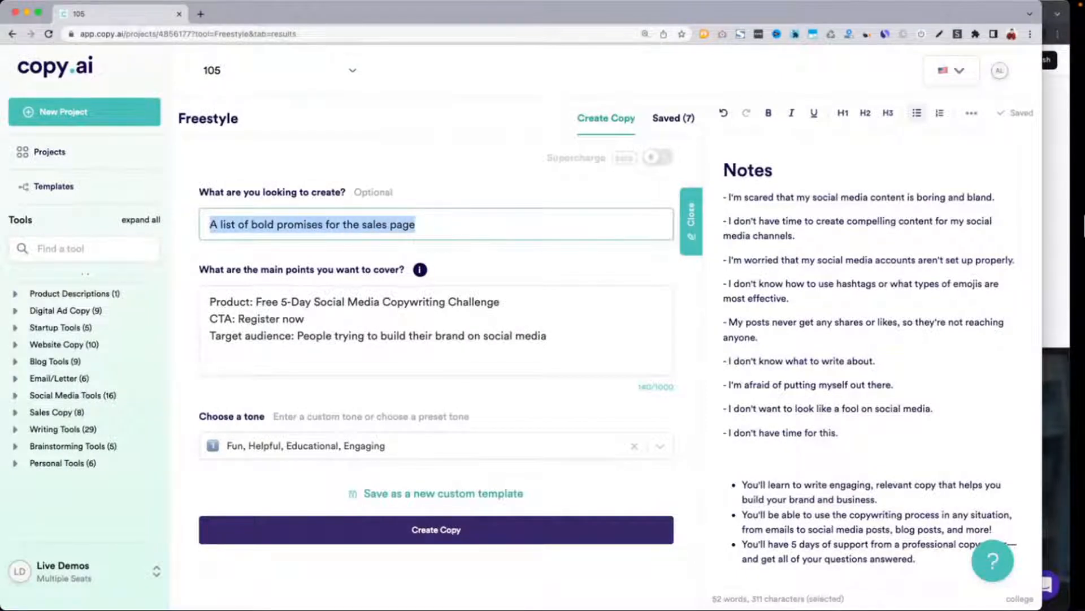
pyautogui.click(1067, 232)
pyautogui.scroll(-3, 727, 328)
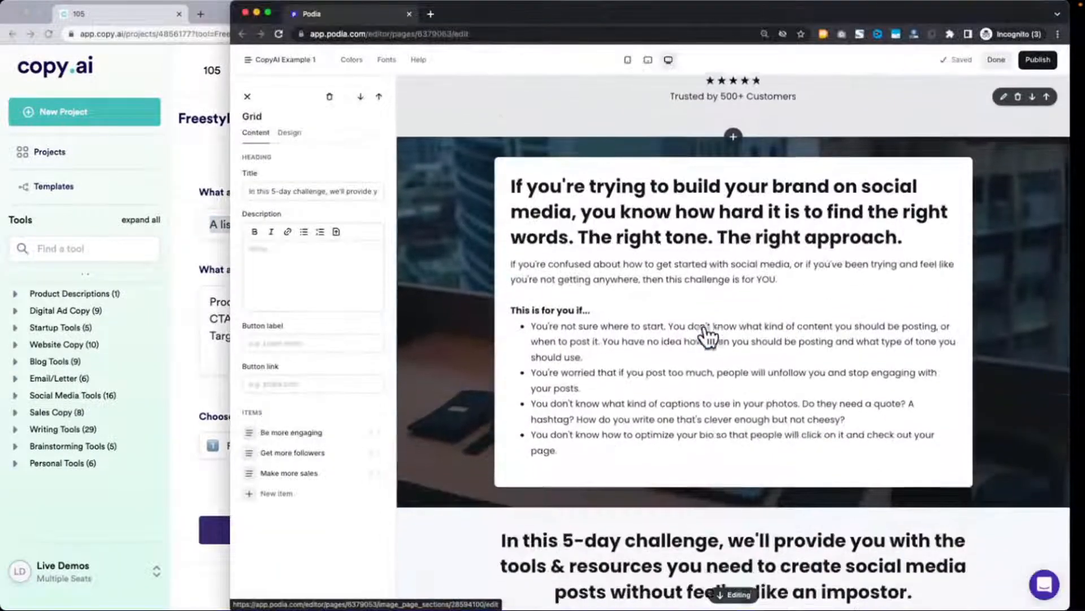
pyautogui.rightClick(706, 329)
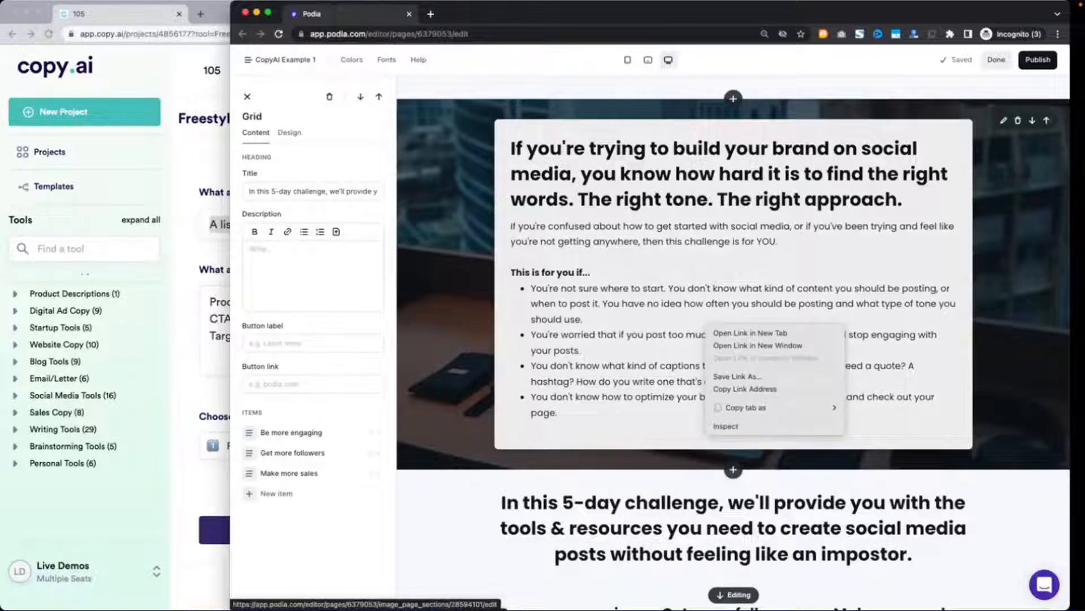
pyautogui.press('Escape')
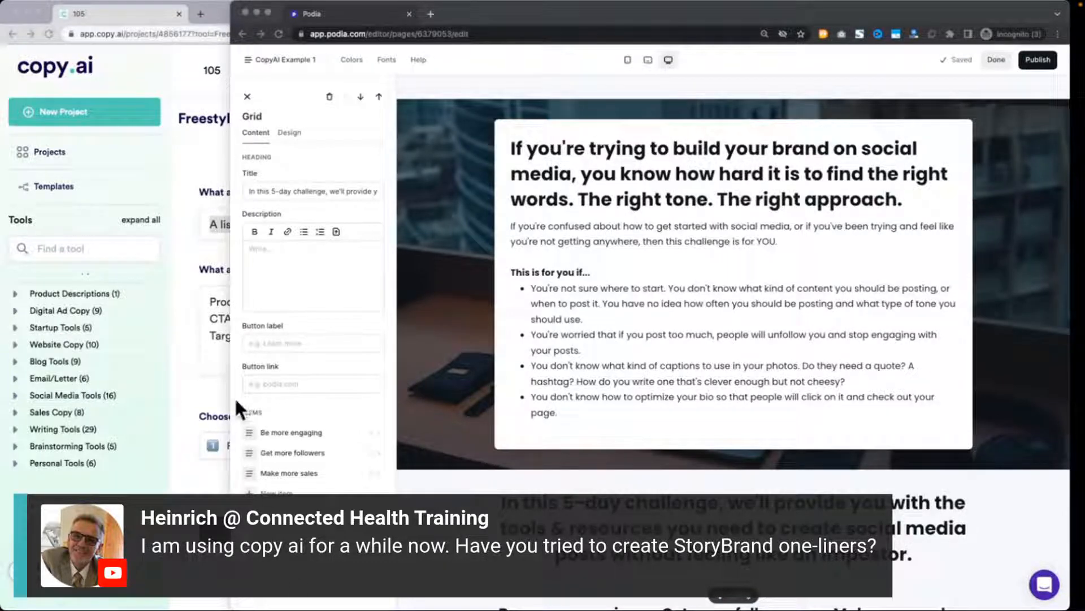
# Switch to copy.ai and replace the Freestyle prompt with the notes' idea "A list of challenges that my customer is facing and how my product can help".
pyautogui.click(191, 360)
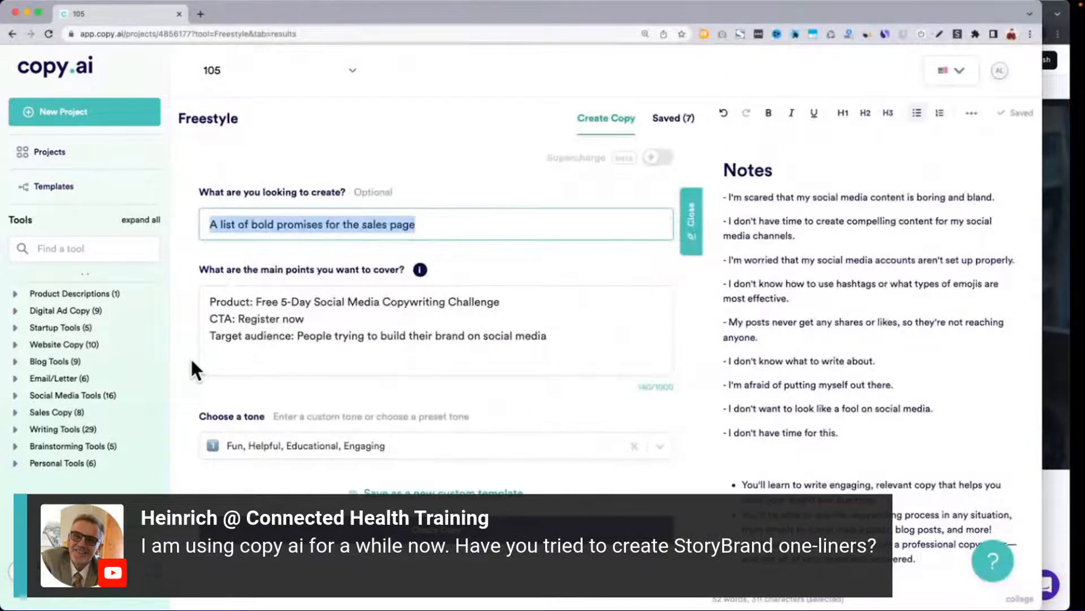
pyautogui.click(854, 404)
pyautogui.scroll(10, 855, 403)
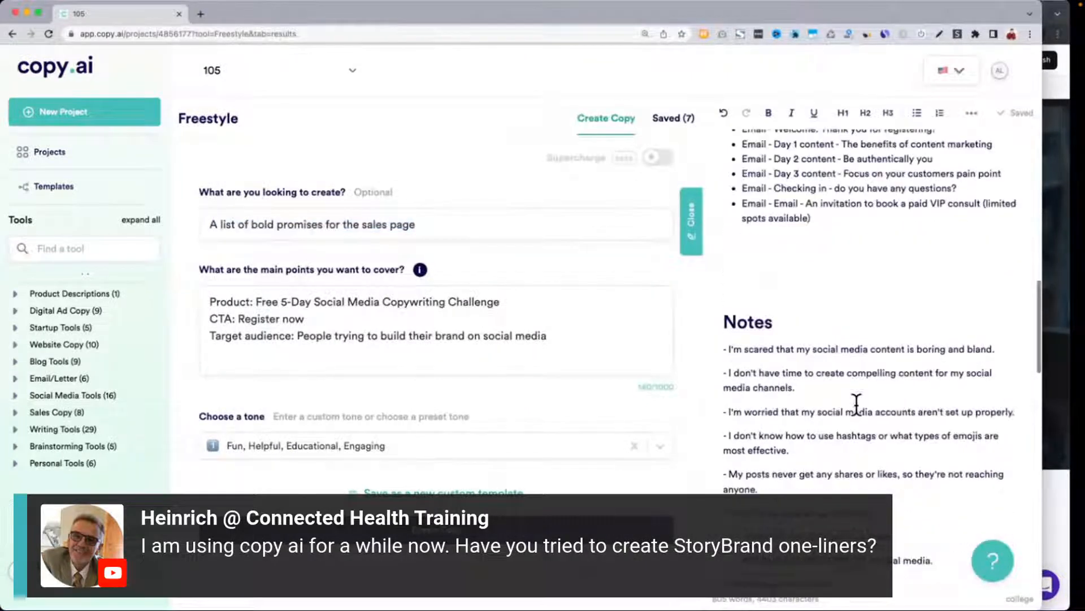
pyautogui.scroll(8, 855, 402)
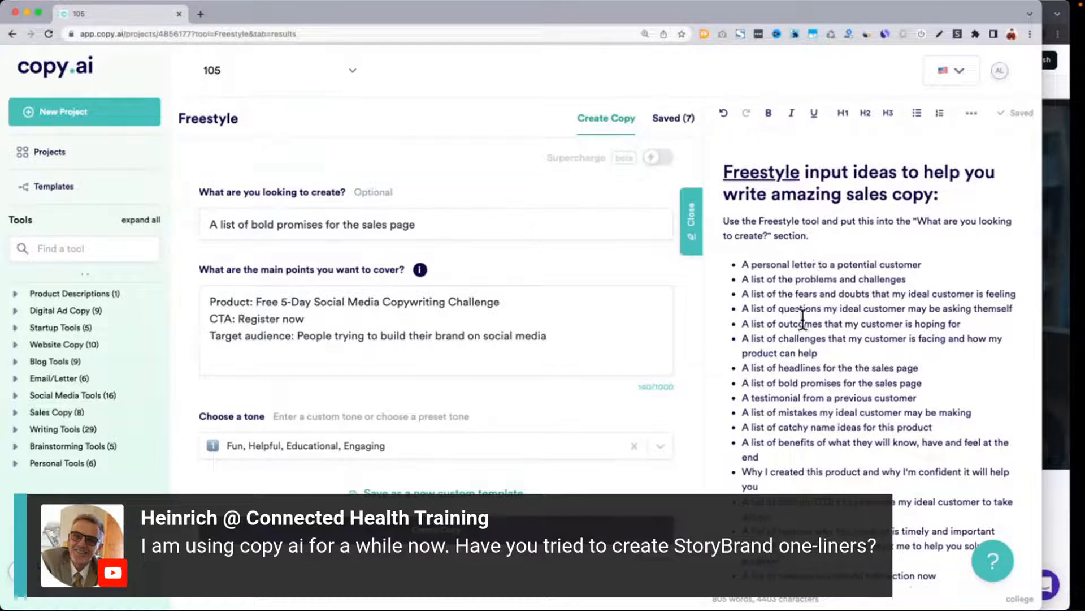
pyautogui.tripleClick(829, 309)
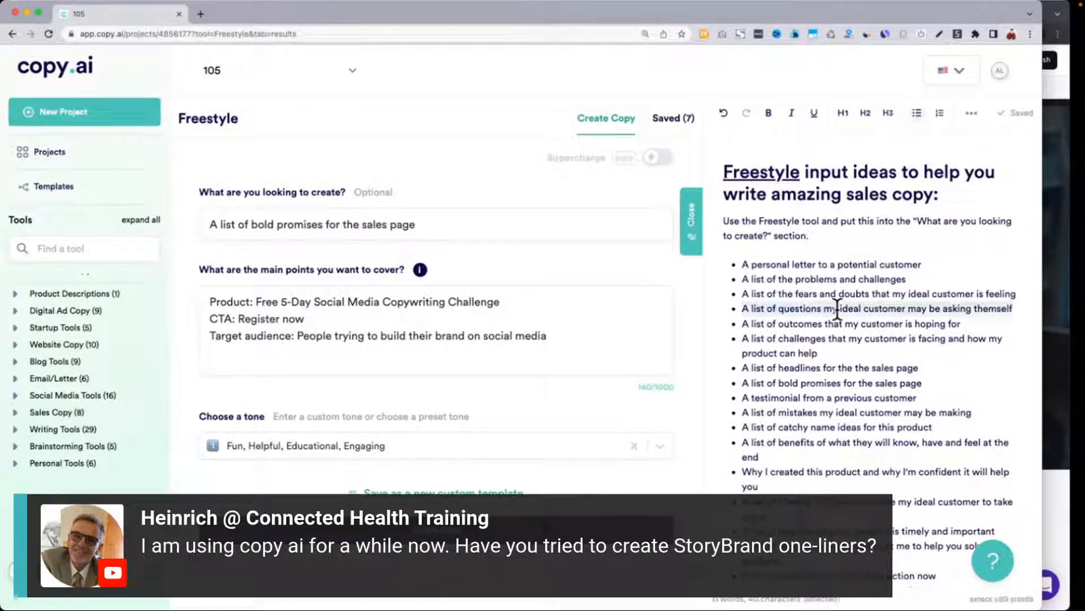
pyautogui.tripleClick(807, 322)
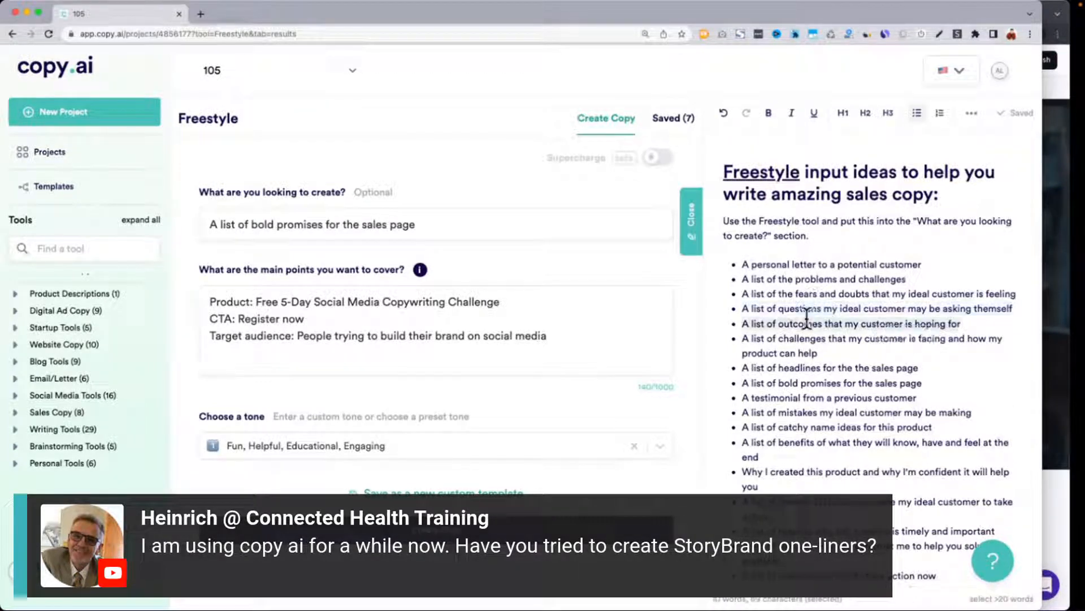
pyautogui.click(784, 332)
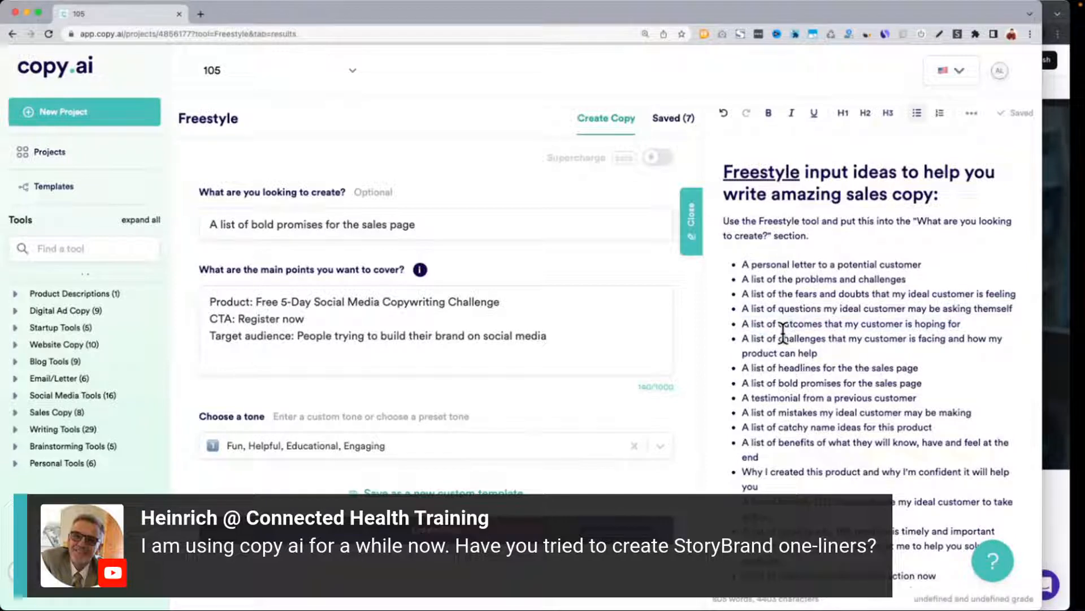
pyautogui.tripleClick(783, 334)
pyautogui.hotkey('ctrl', 'c')
pyautogui.tripleClick(358, 232)
pyautogui.hotkey('ctrl', 'v')
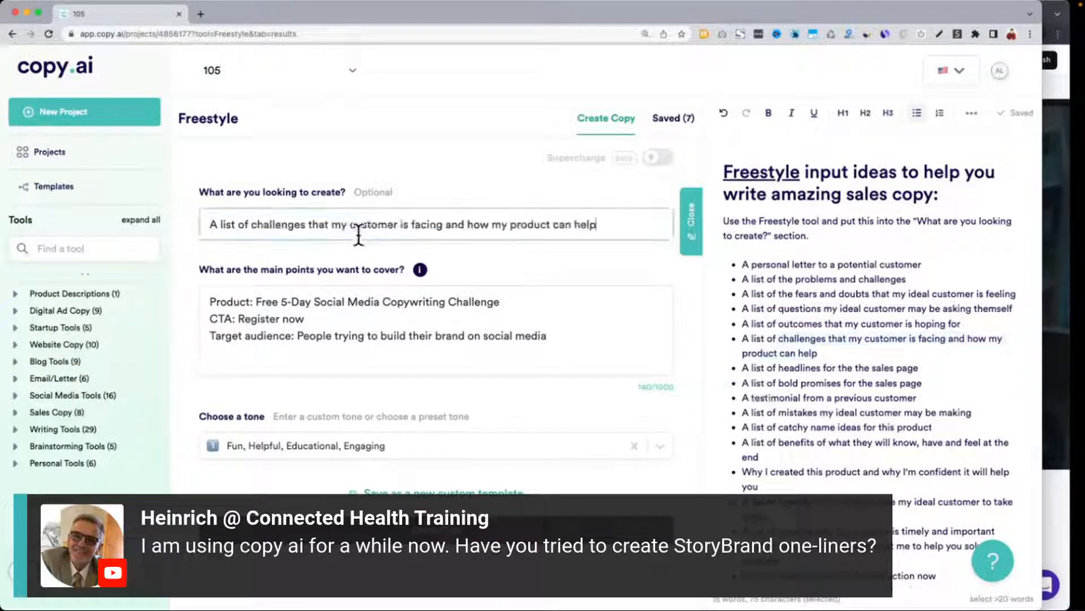
# Generate Freestyle copy from the customer challenges prompt, keeping the product details and the "Fun, Helpful, Educational, Engaging" tone.
pyautogui.scroll(-3, 407, 294)
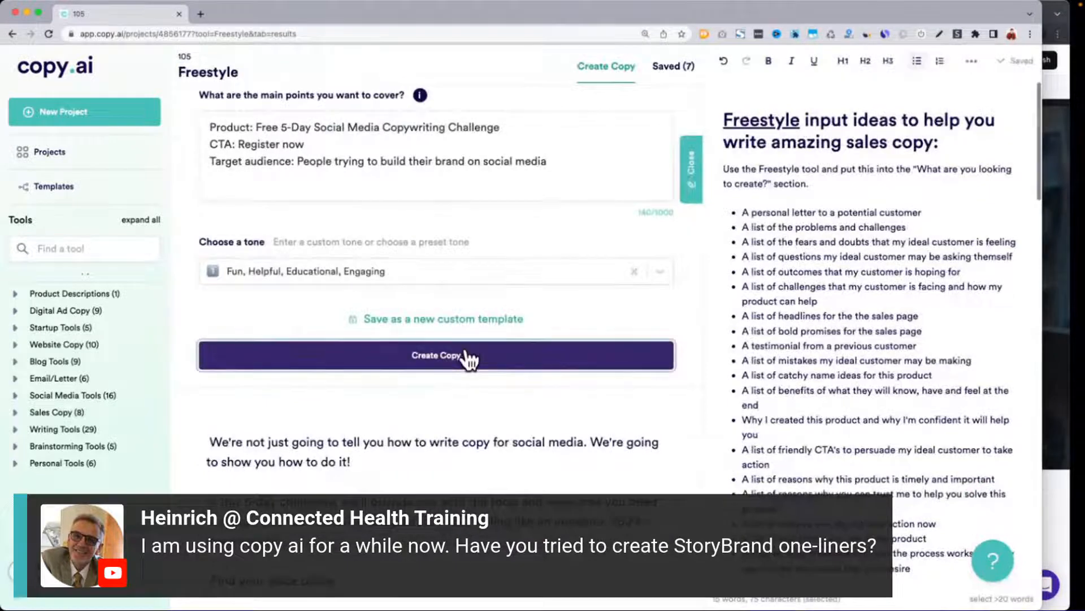
pyautogui.click(469, 358)
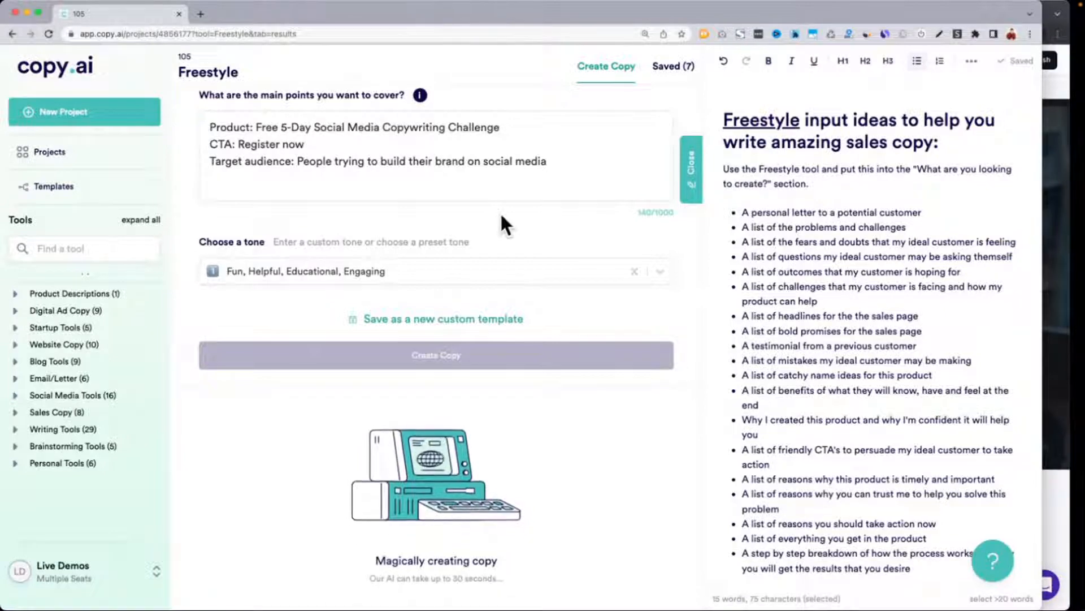
pyautogui.scroll(-1, 501, 214)
pyautogui.scroll(5, 452, 215)
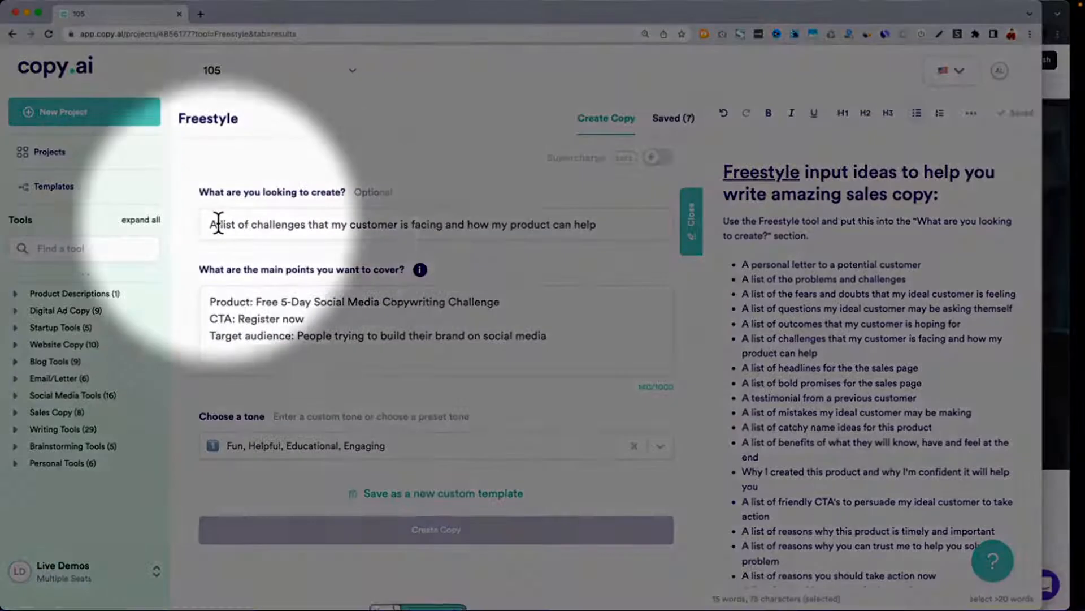
pyautogui.scroll(-3, 273, 226)
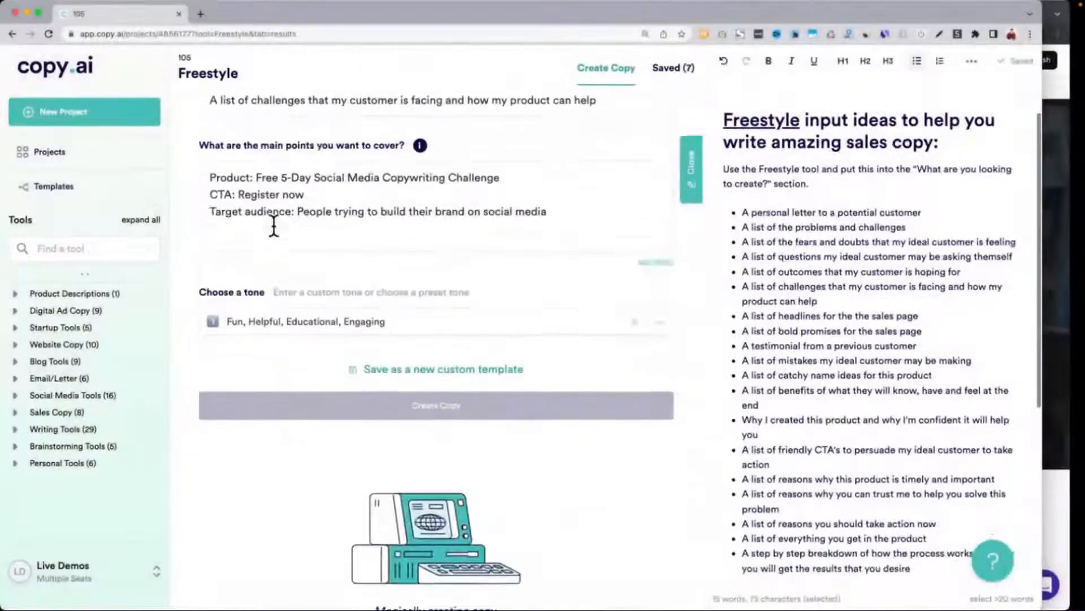
# Examine the new Freestyle results for how they present the customers' challenges and the 5-day challenge as the solution.
pyautogui.scroll(-5, 274, 226)
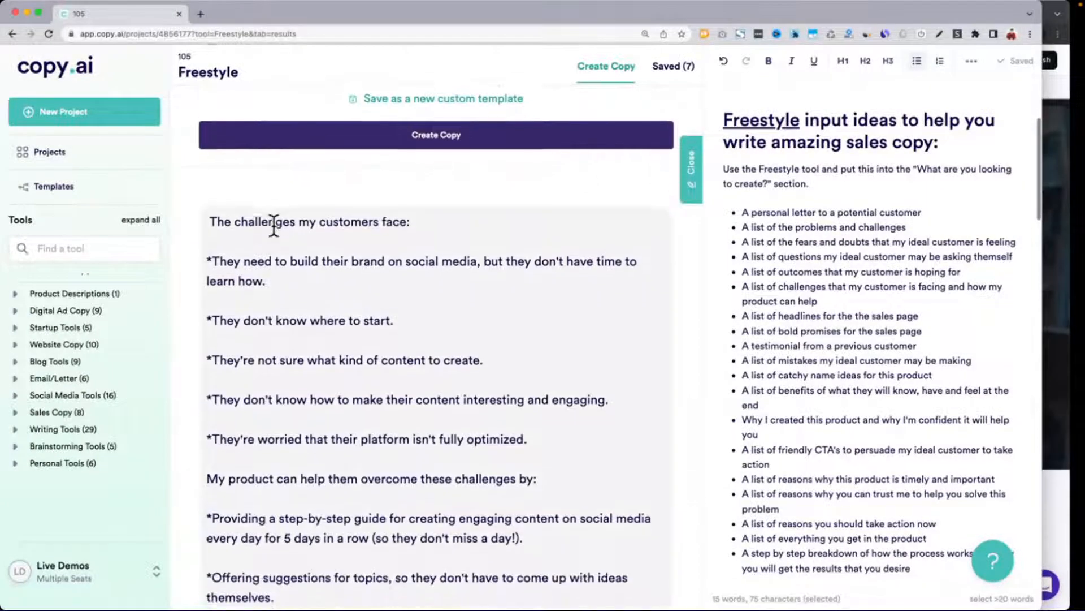
pyautogui.scroll(-2, 273, 223)
pyautogui.moveTo(208, 187); pyautogui.dragTo(559, 460)
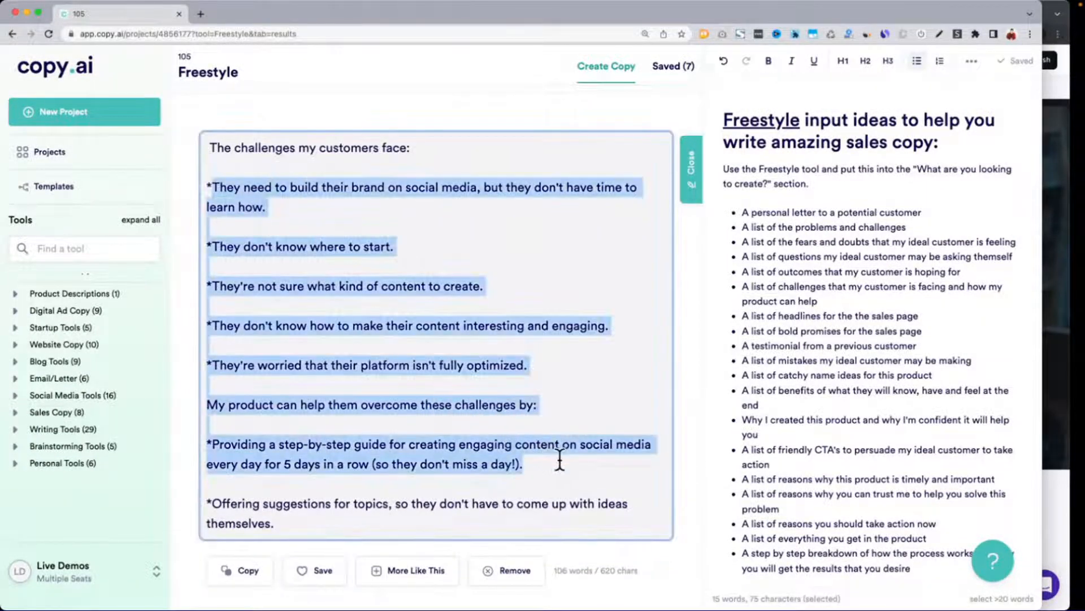
pyautogui.scroll(-6, 560, 459)
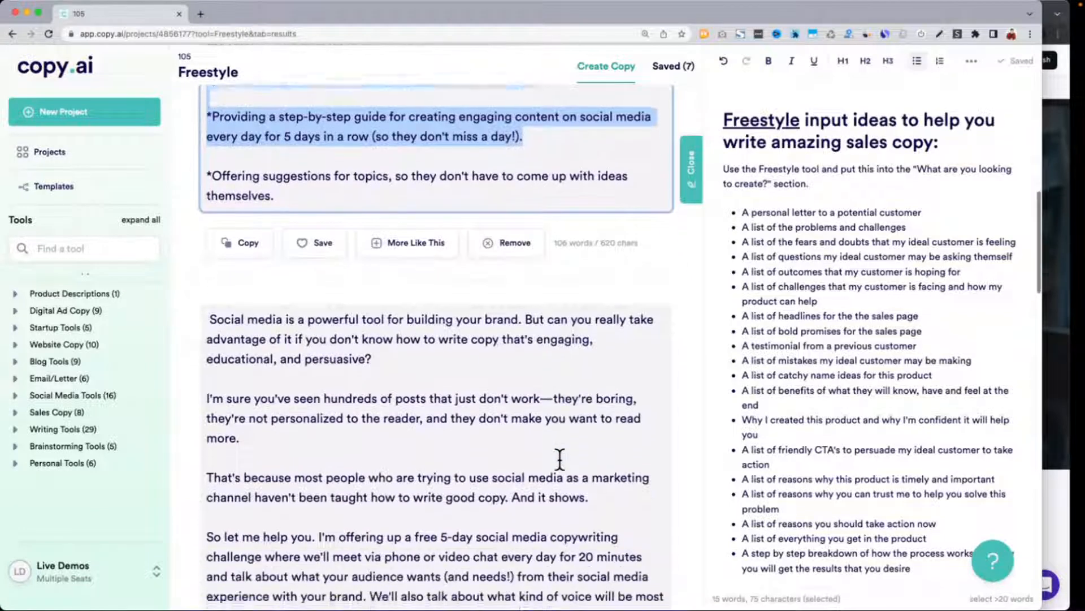
pyautogui.scroll(-2, 559, 459)
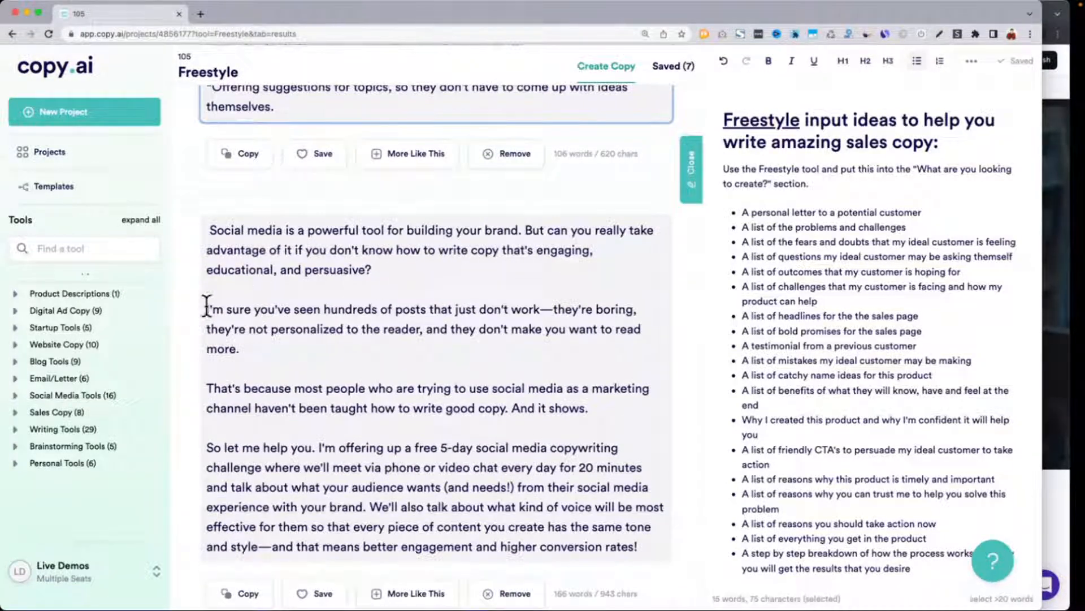
pyautogui.scroll(-2, 405, 388)
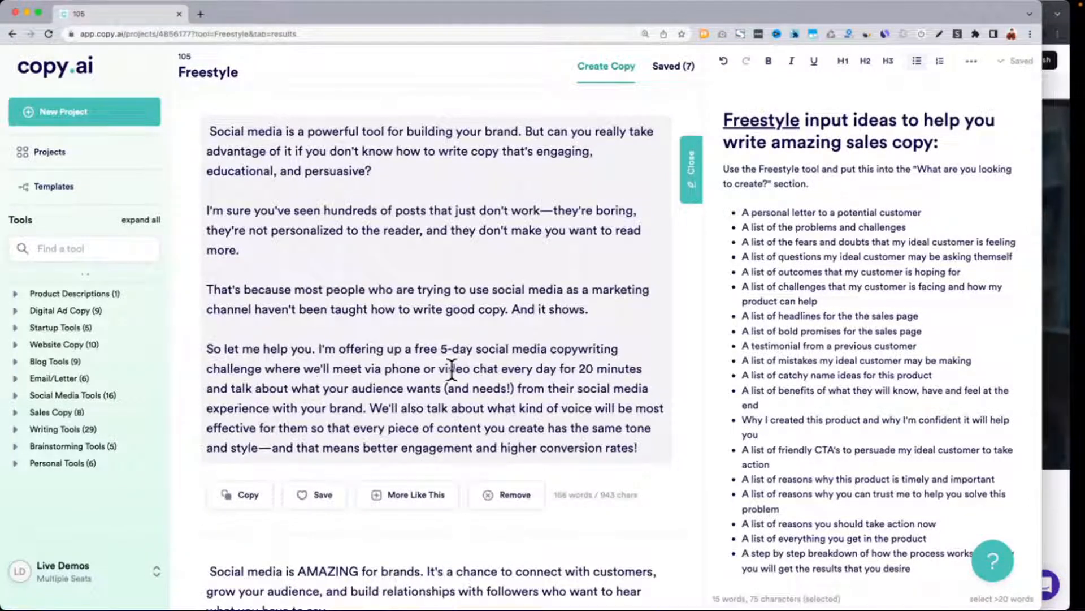
pyautogui.scroll(-5, 392, 399)
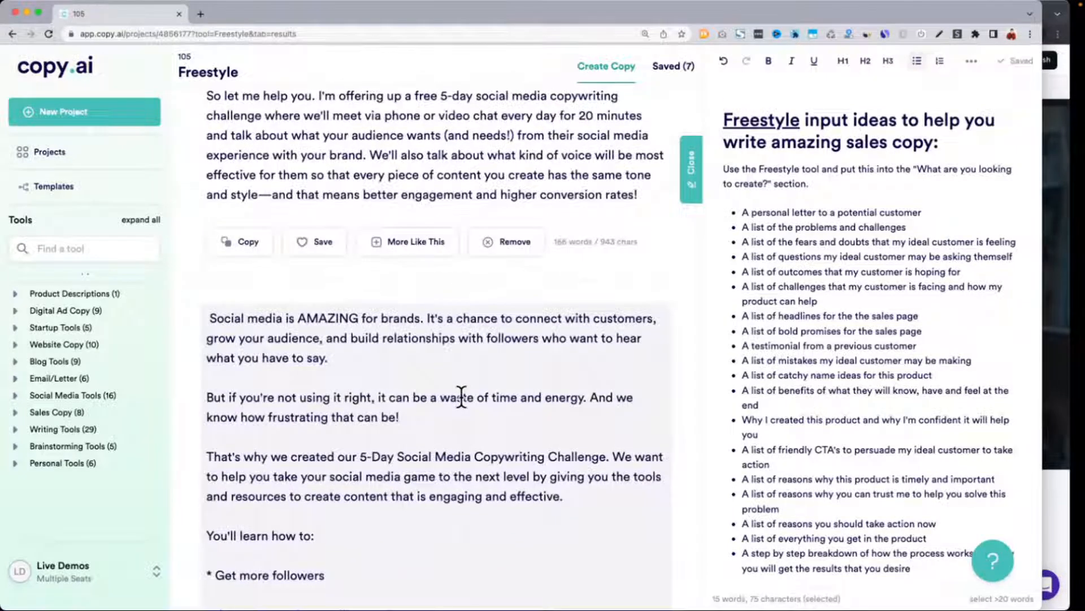
pyautogui.scroll(-1, 379, 388)
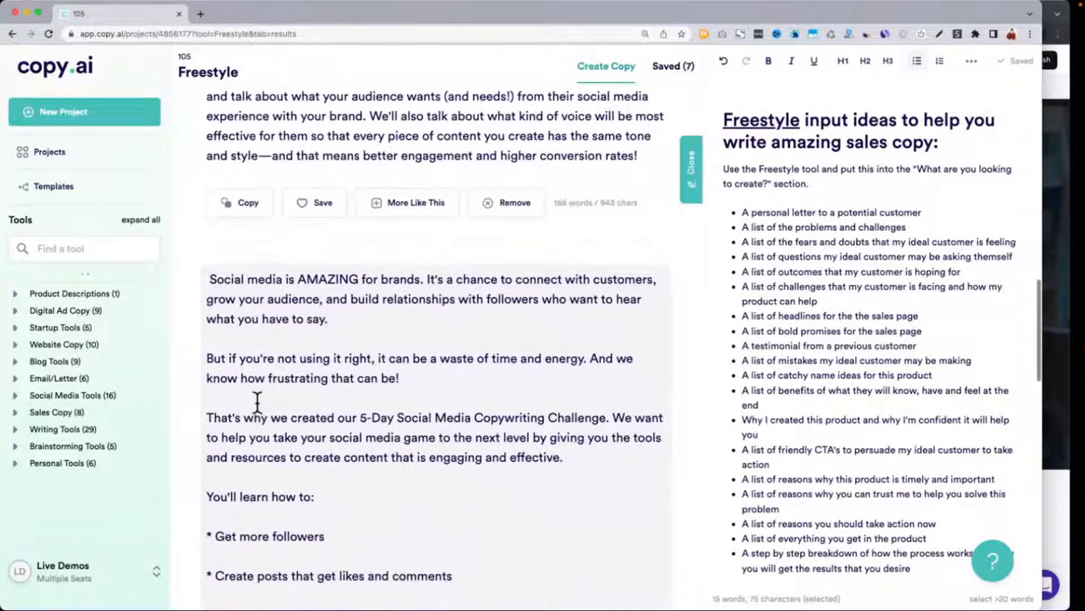
pyautogui.moveTo(206, 357); pyautogui.dragTo(619, 421)
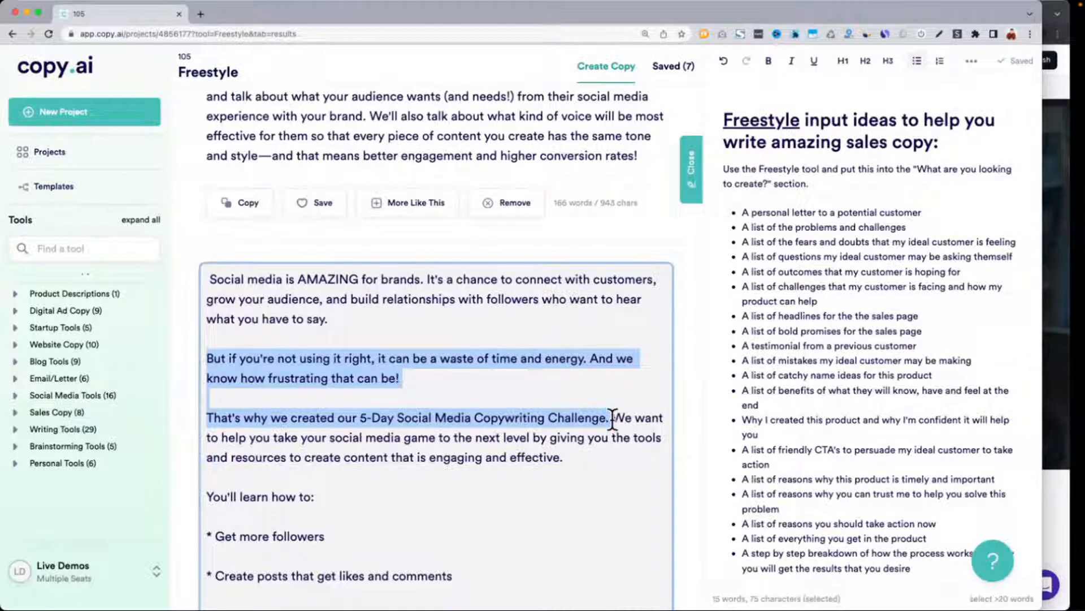
pyautogui.click(319, 333)
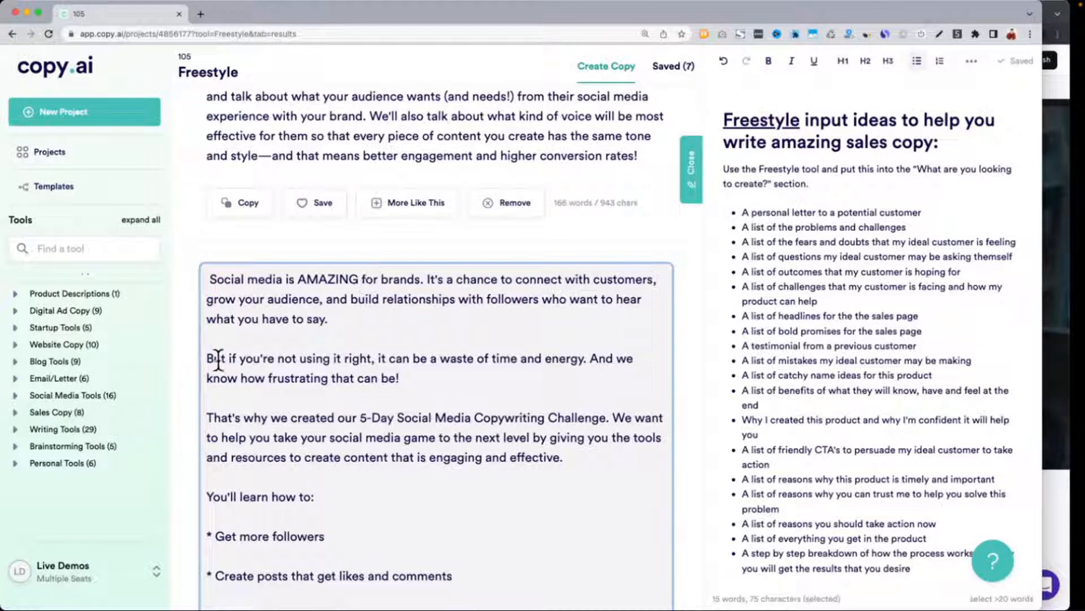
pyautogui.moveTo(225, 358); pyautogui.dragTo(373, 358)
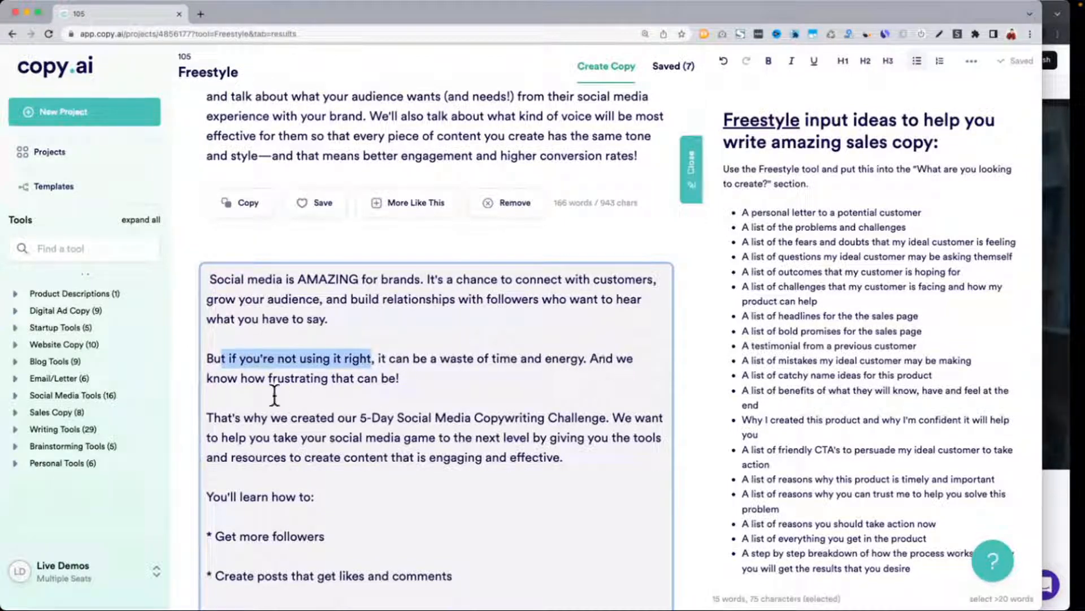
pyautogui.moveTo(213, 417); pyautogui.dragTo(438, 417)
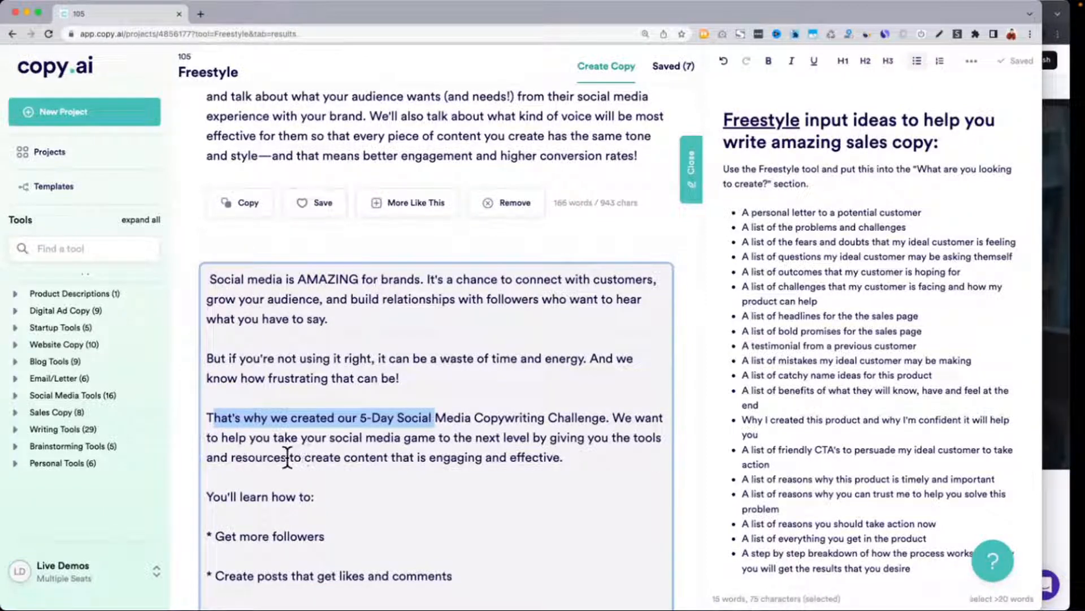
# Read the Freestyle result opening "Social media is AMAZING for brands" and skim the remaining customer challenge lists below it.
pyautogui.moveTo(304, 457); pyautogui.dragTo(563, 457)
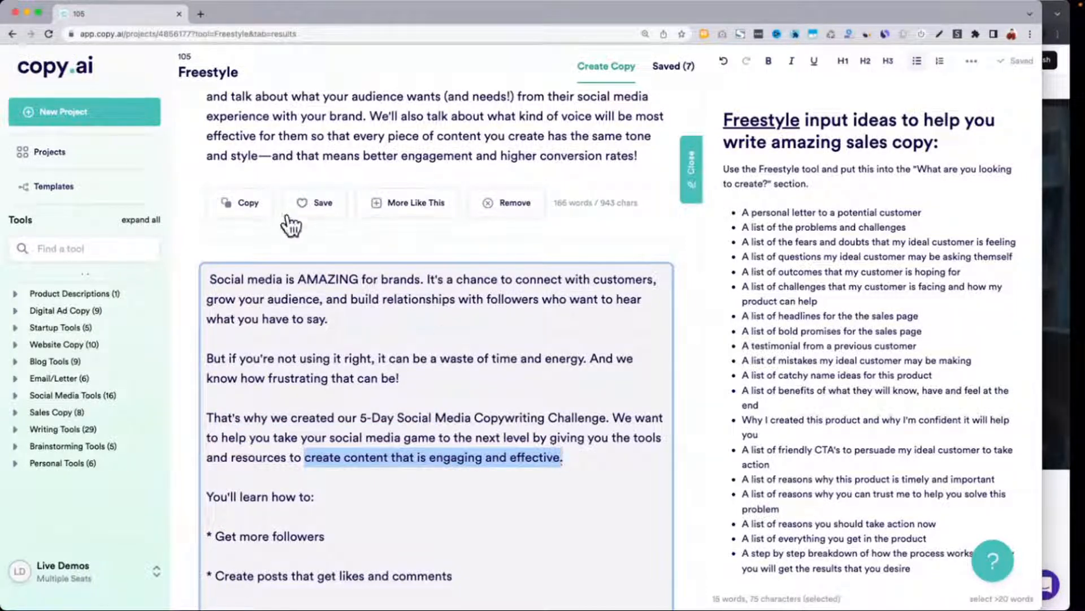
pyautogui.moveTo(215, 279); pyautogui.dragTo(307, 298)
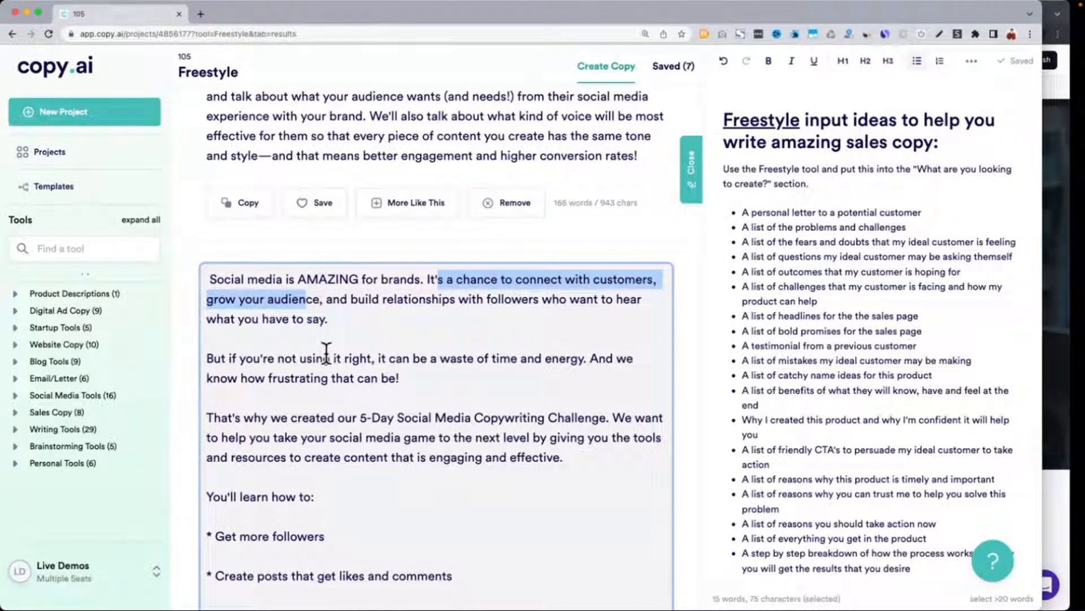
pyautogui.moveTo(207, 417); pyautogui.dragTo(482, 430)
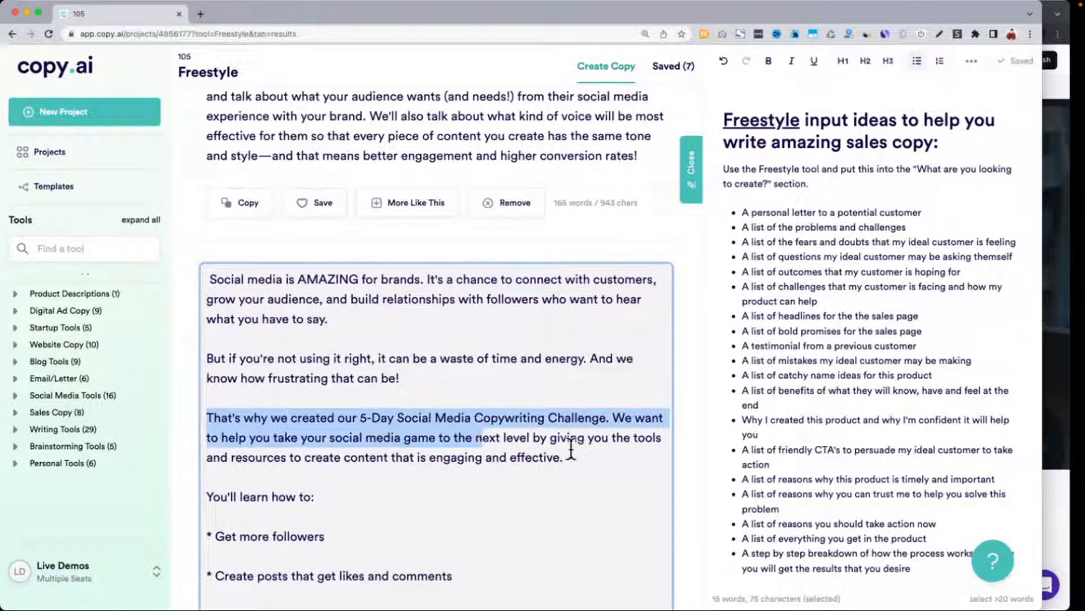
pyautogui.click(269, 476)
pyautogui.moveTo(307, 457); pyautogui.dragTo(567, 453)
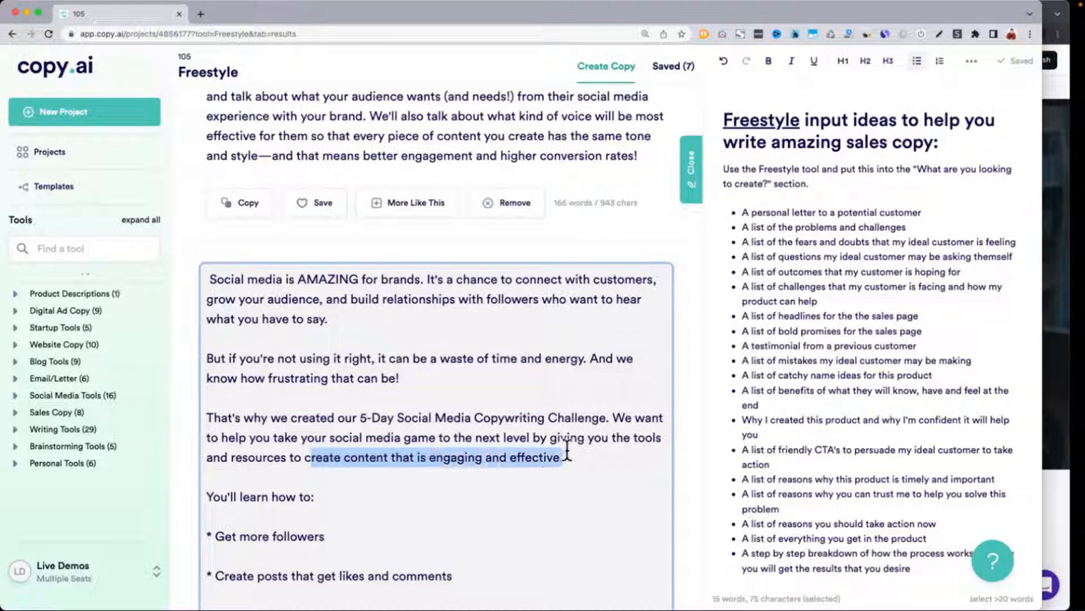
pyautogui.scroll(-5, 567, 452)
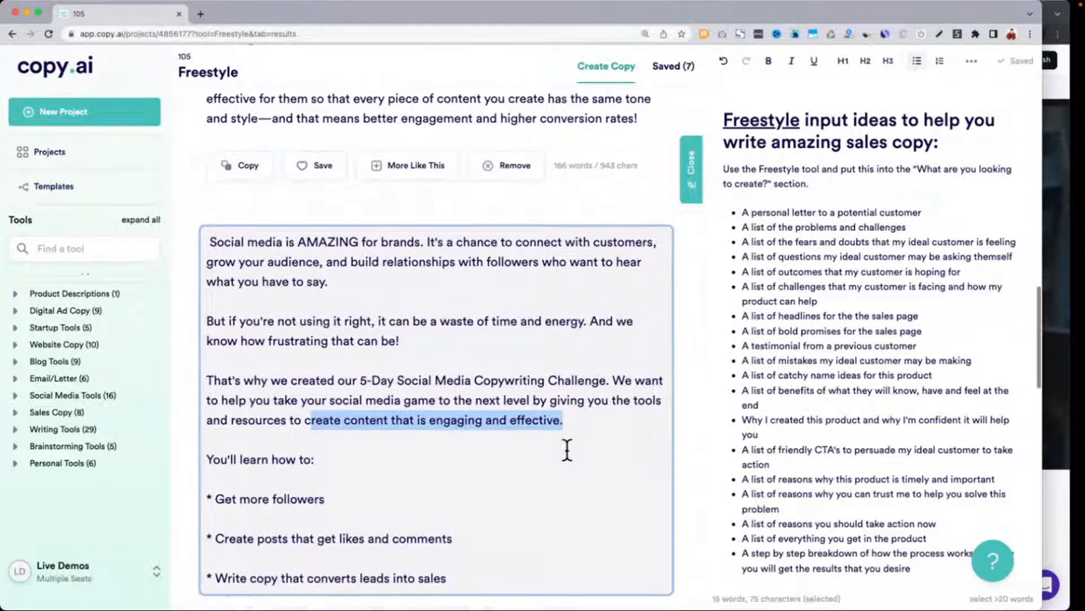
pyautogui.scroll(-5, 567, 449)
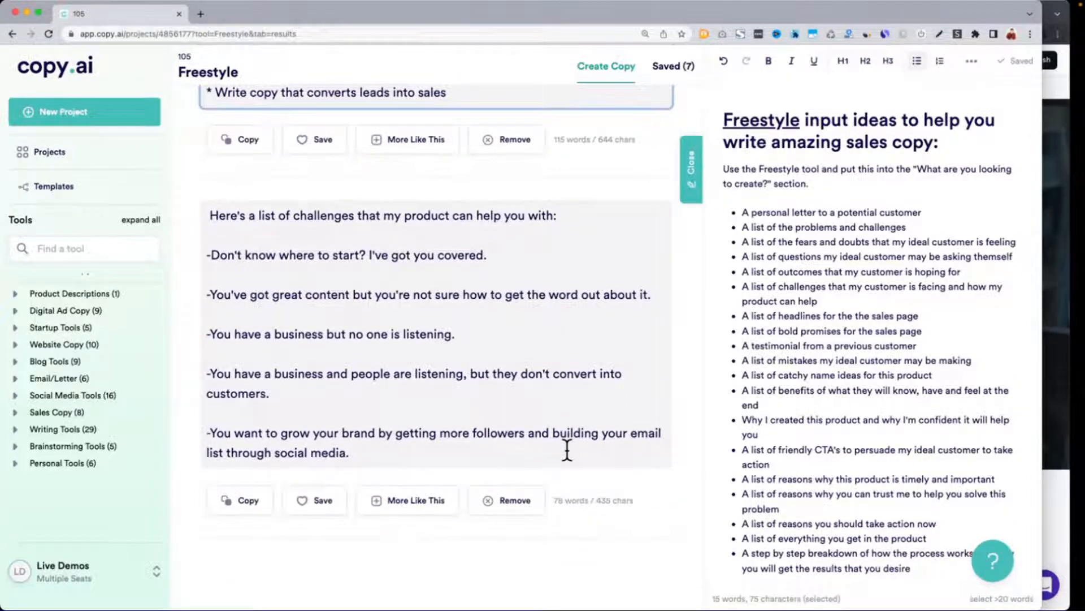
pyautogui.scroll(-5, 567, 450)
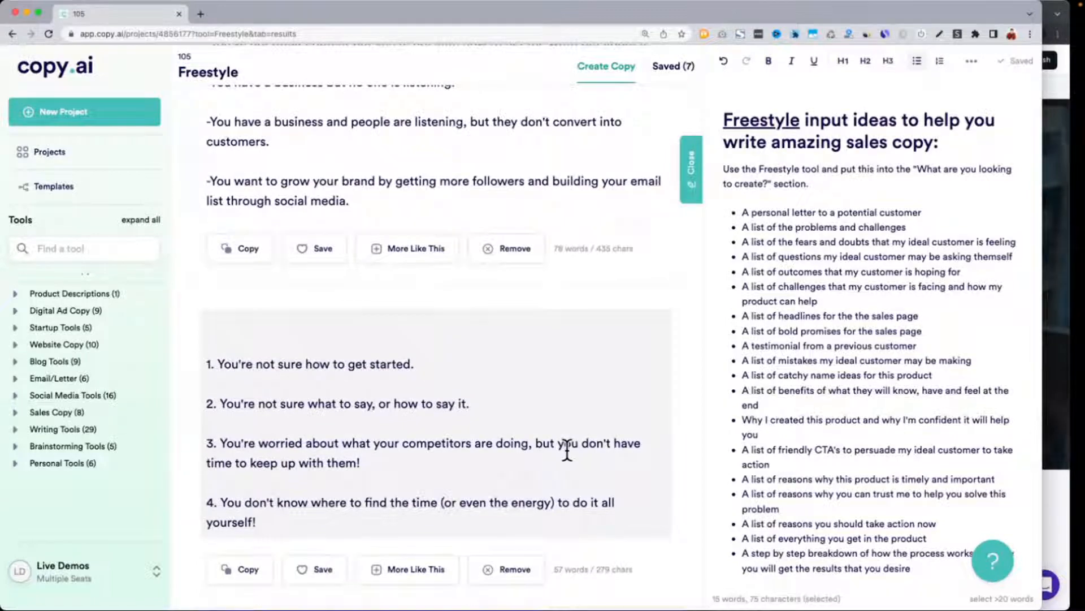
pyautogui.scroll(-5, 567, 452)
pyautogui.scroll(15, 567, 455)
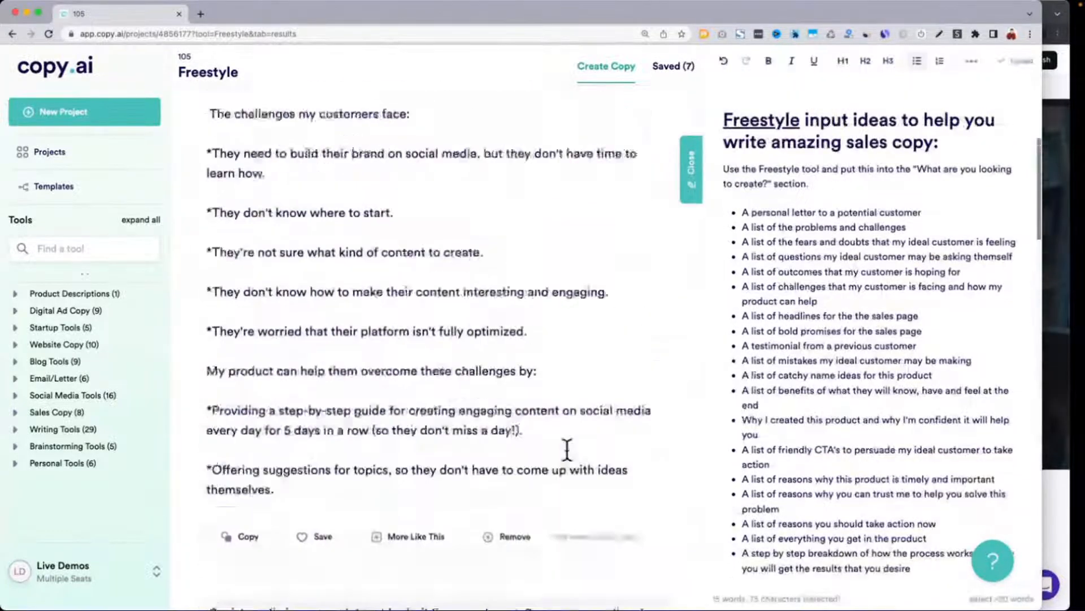
# Clear the Freestyle prompt of what to create and generate copy from only the product details and the "Fun, Helpful, Educational, Engaging" tone.
pyautogui.scroll(7, 889, 438)
pyautogui.scroll(-5, 889, 438)
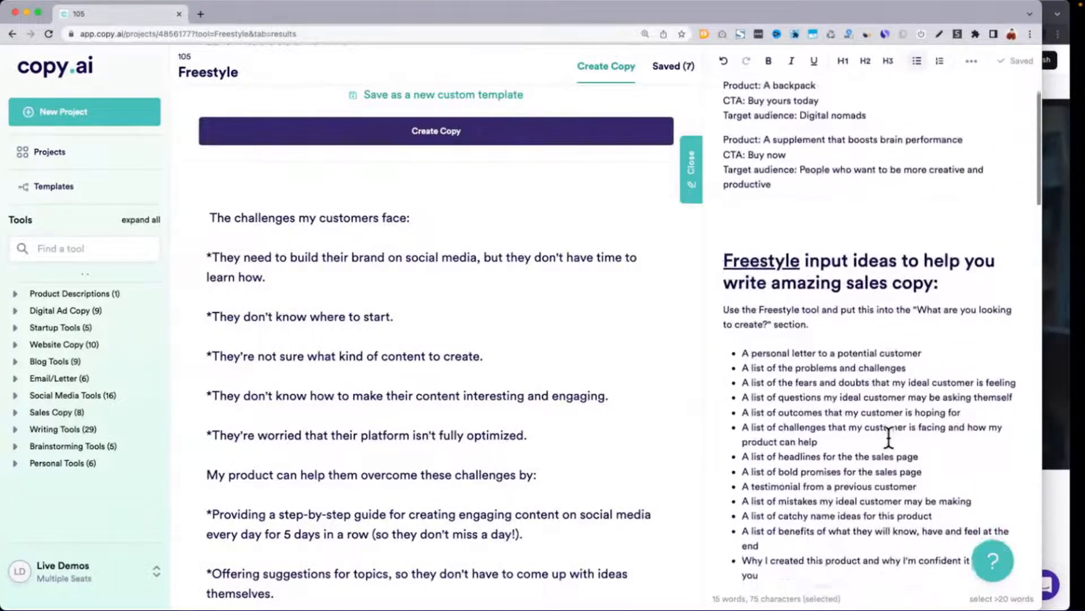
pyautogui.scroll(8, 636, 385)
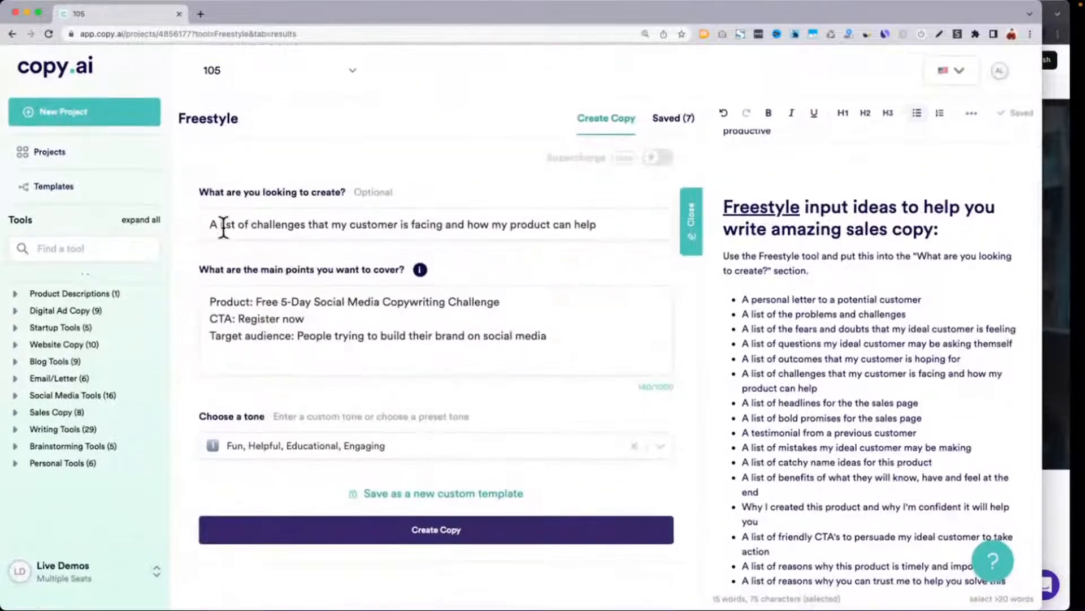
pyautogui.moveTo(209, 224); pyautogui.dragTo(614, 235)
pyautogui.press('BackSpace')
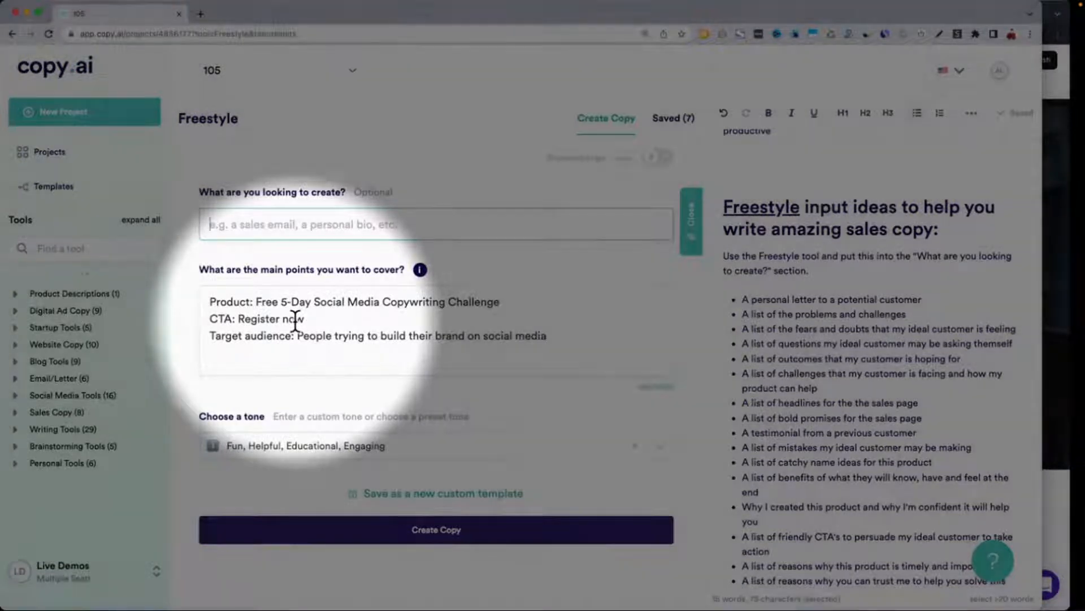
pyautogui.scroll(-2, 350, 395)
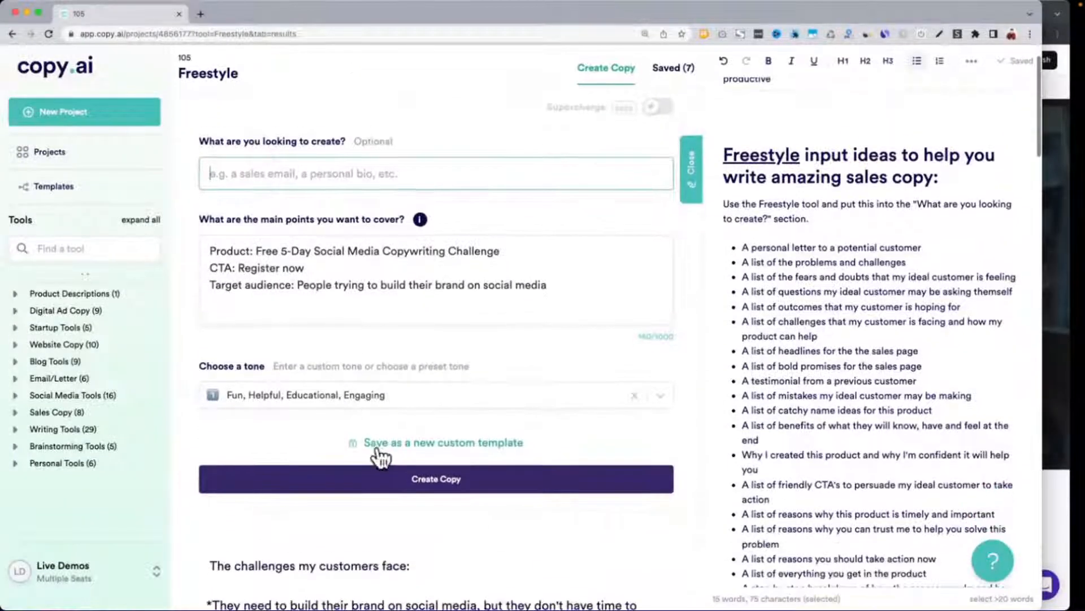
pyautogui.click(472, 479)
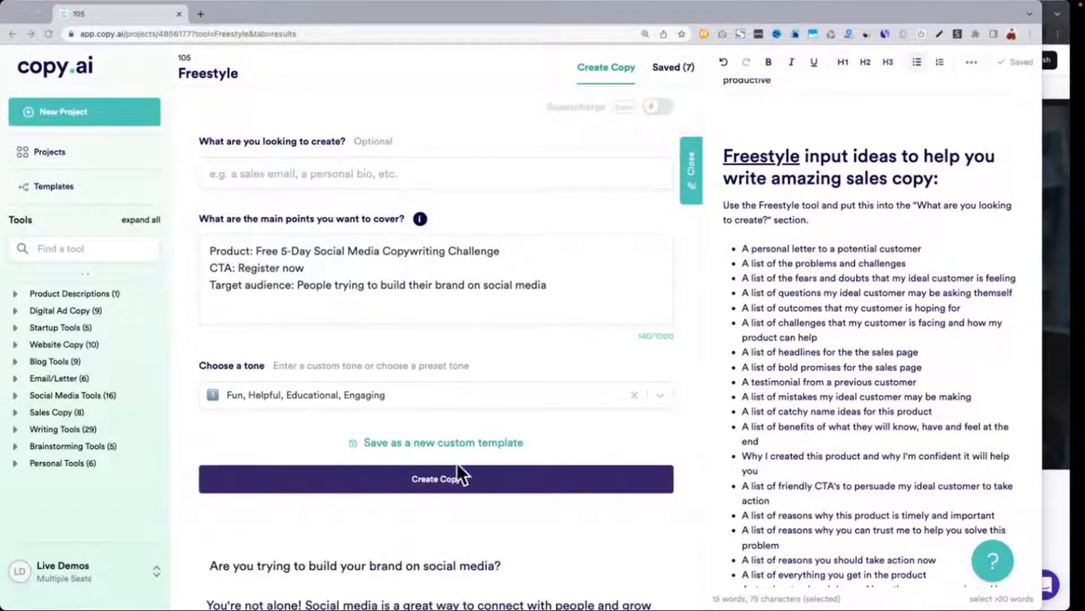
# Examine the Freestyle results generated without a prompt for how they introduce the free 5-Day Social Media Copywriting Challenge.
pyautogui.scroll(-5, 479, 445)
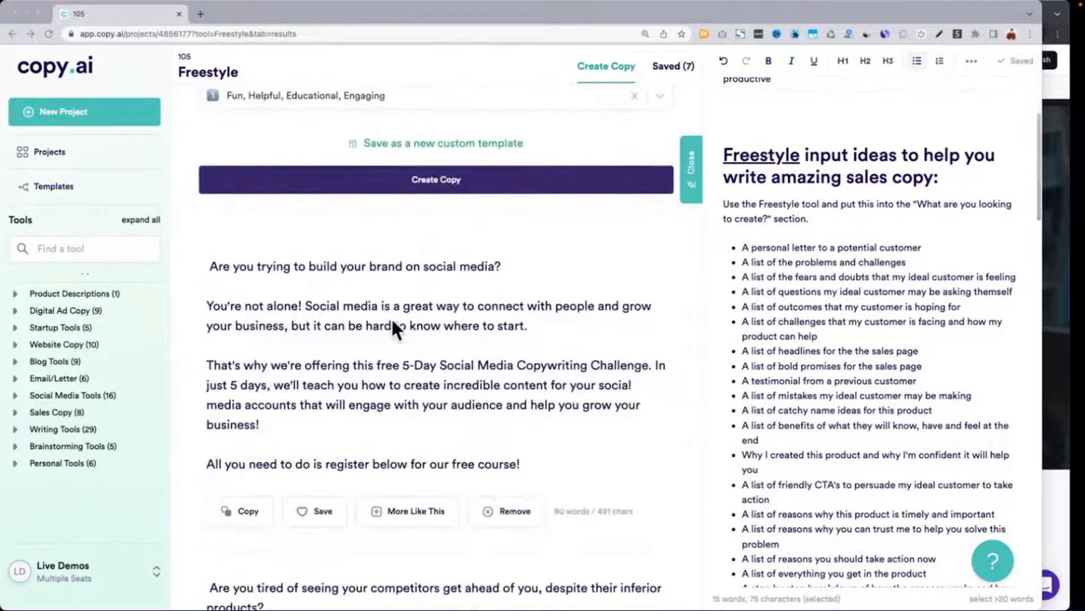
pyautogui.click(320, 310)
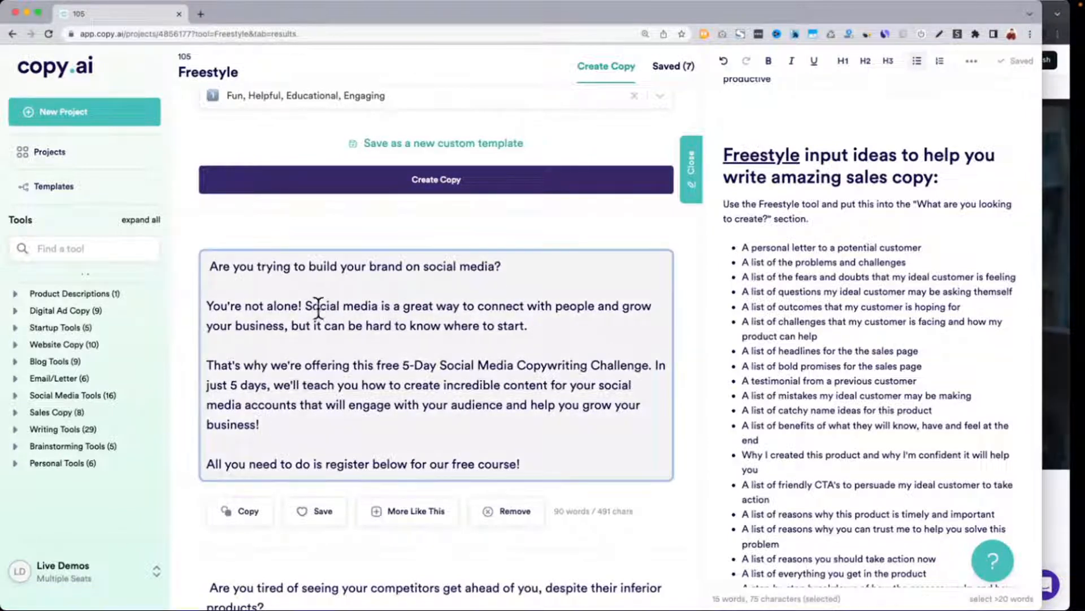
pyautogui.click(471, 323)
pyautogui.scroll(-5, 438, 441)
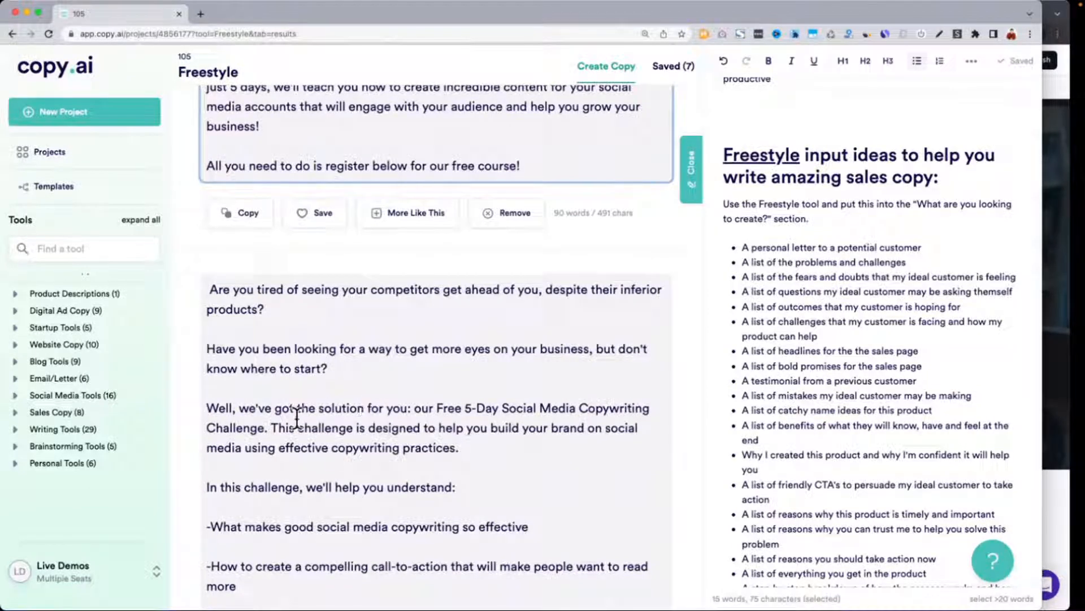
pyautogui.scroll(-3, 444, 419)
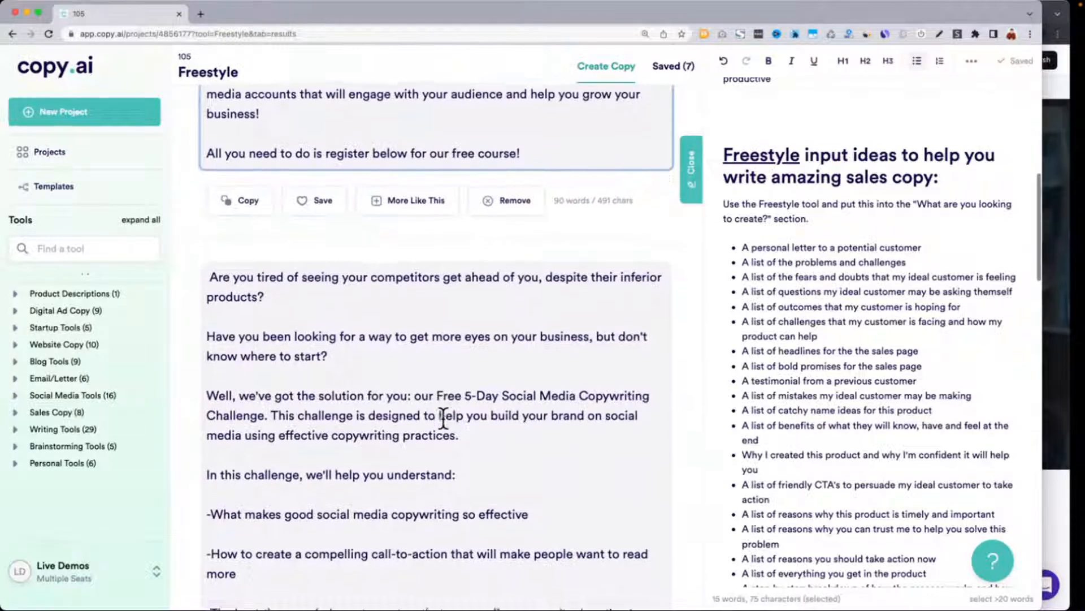
pyautogui.scroll(-7, 443, 418)
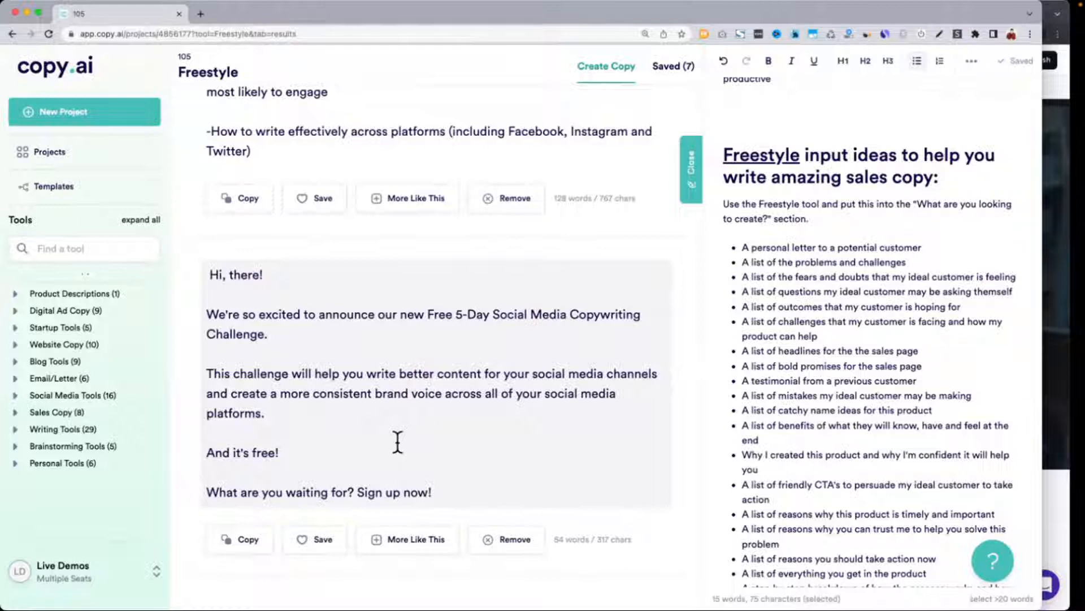
pyautogui.scroll(-2, 398, 442)
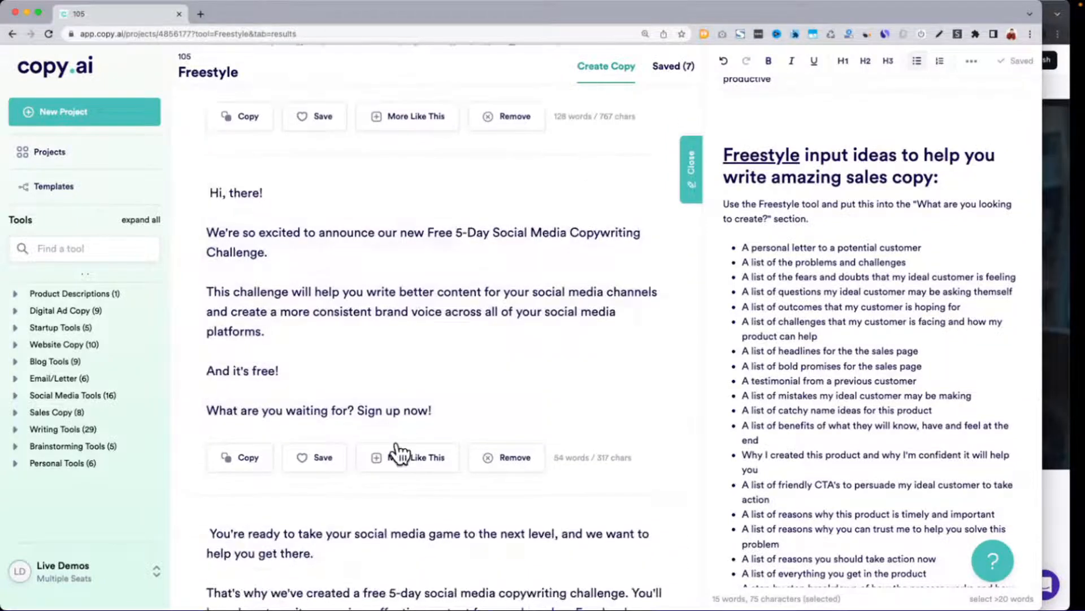
pyautogui.moveTo(221, 198); pyautogui.dragTo(501, 432)
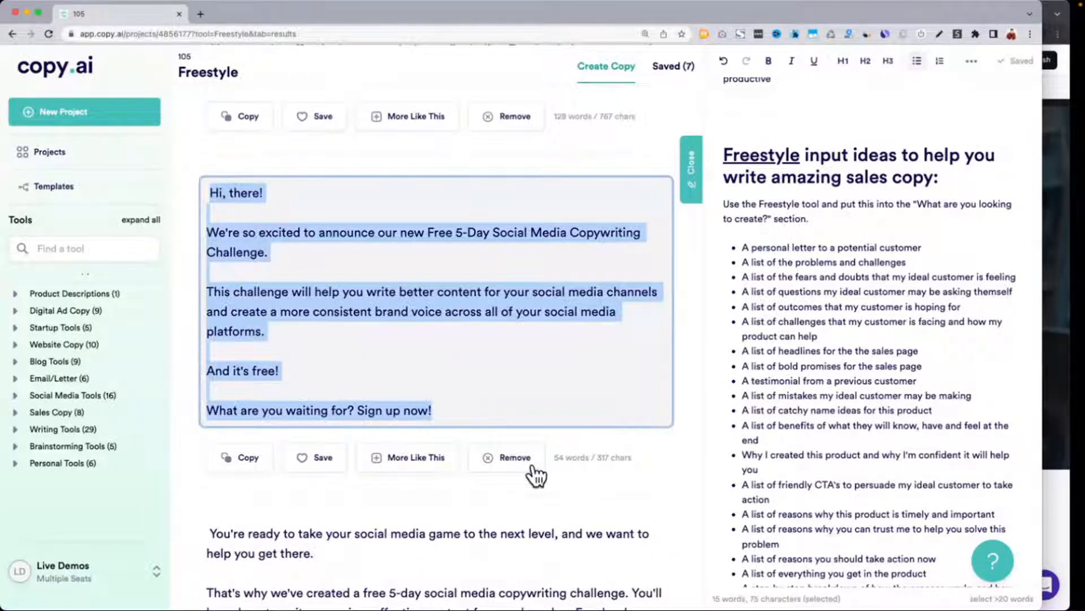
pyautogui.scroll(-4, 533, 461)
pyautogui.scroll(-1, 537, 475)
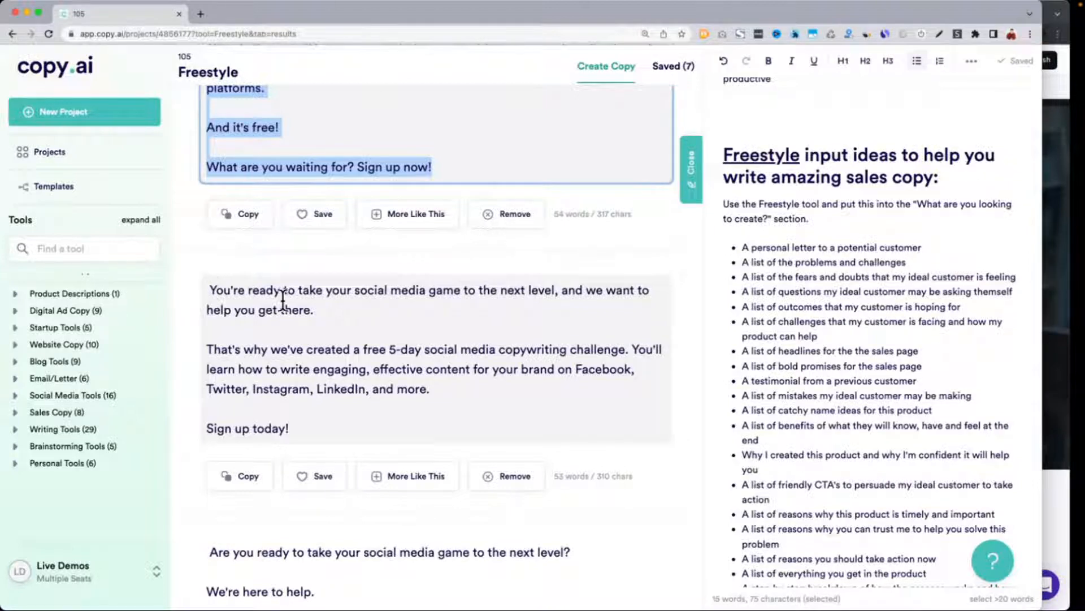
# Fill the Freestyle prompt with the notes' idea "A testimonial from a previous customer" and generate the copy.
pyautogui.scroll(20, 284, 299)
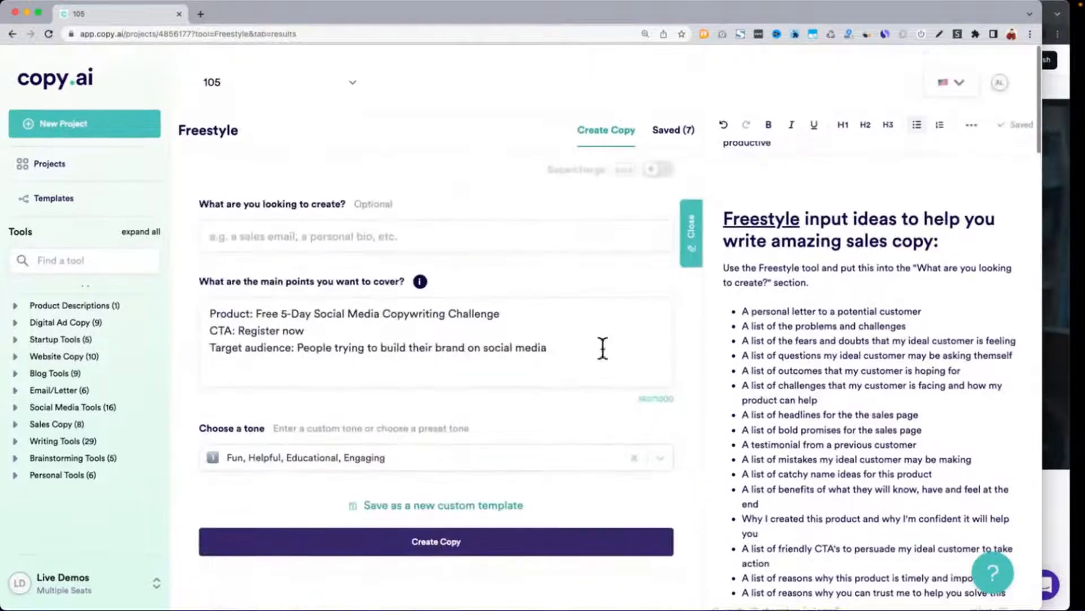
pyautogui.scroll(-1, 848, 395)
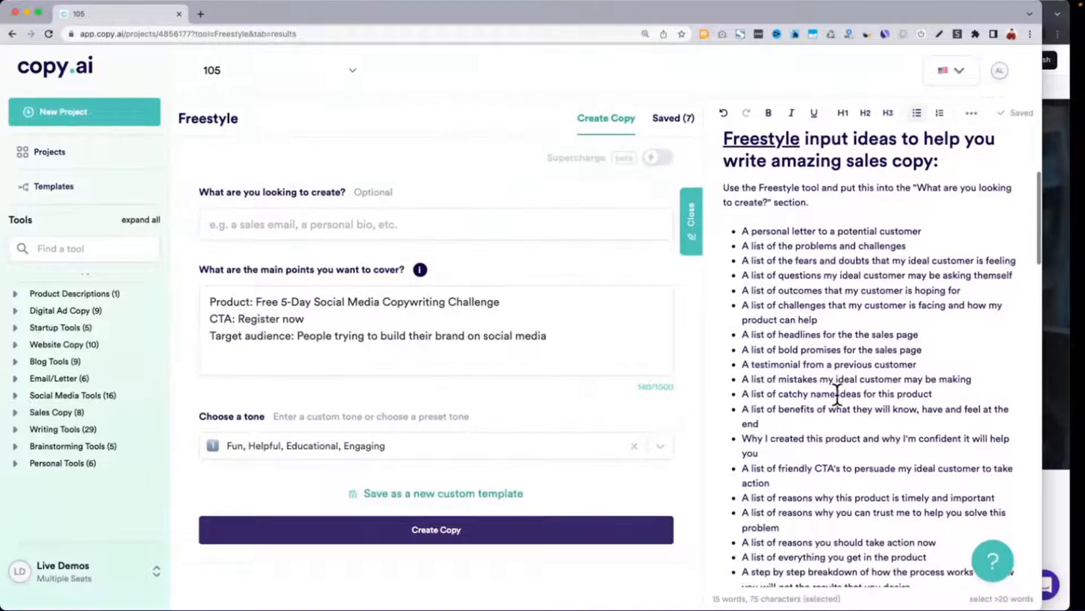
pyautogui.click(836, 365)
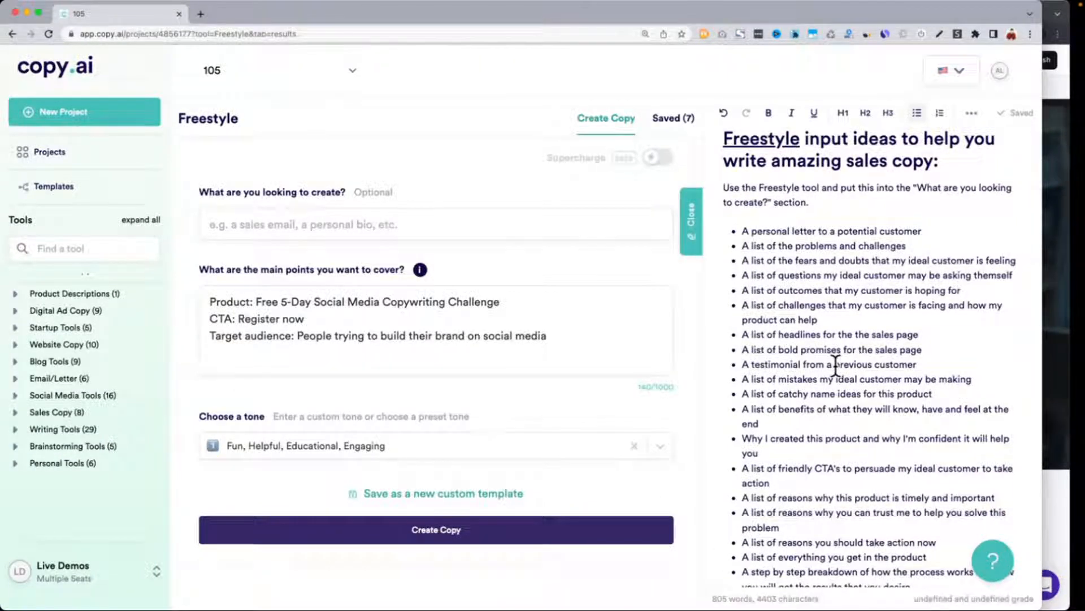
pyautogui.tripleClick(835, 365)
pyautogui.hotkey('ctrl', 'c')
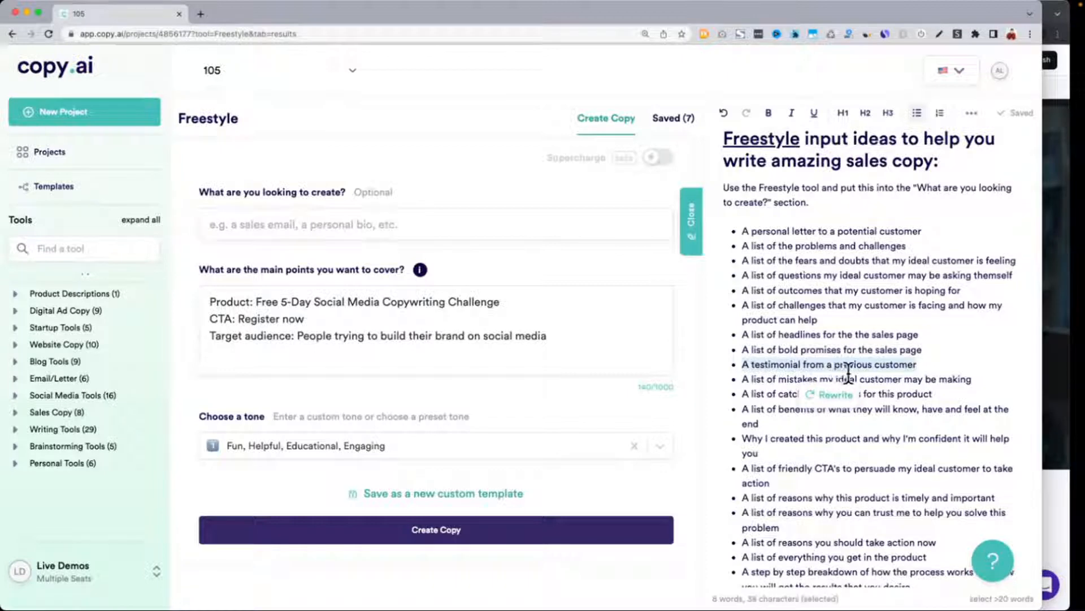
pyautogui.click(473, 225)
pyautogui.hotkey('ctrl', 'v')
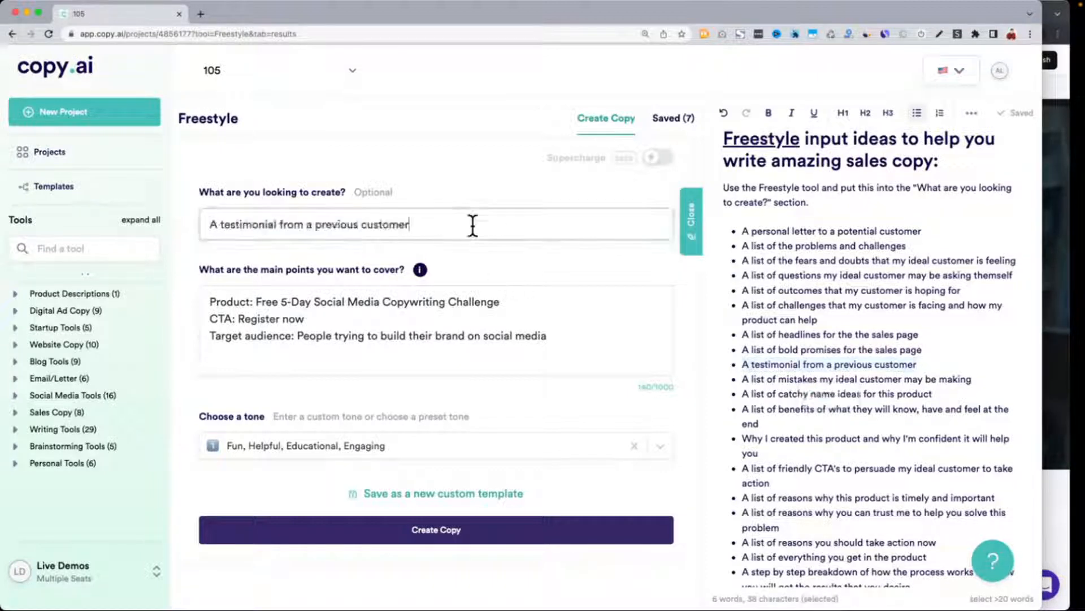
pyautogui.click(478, 531)
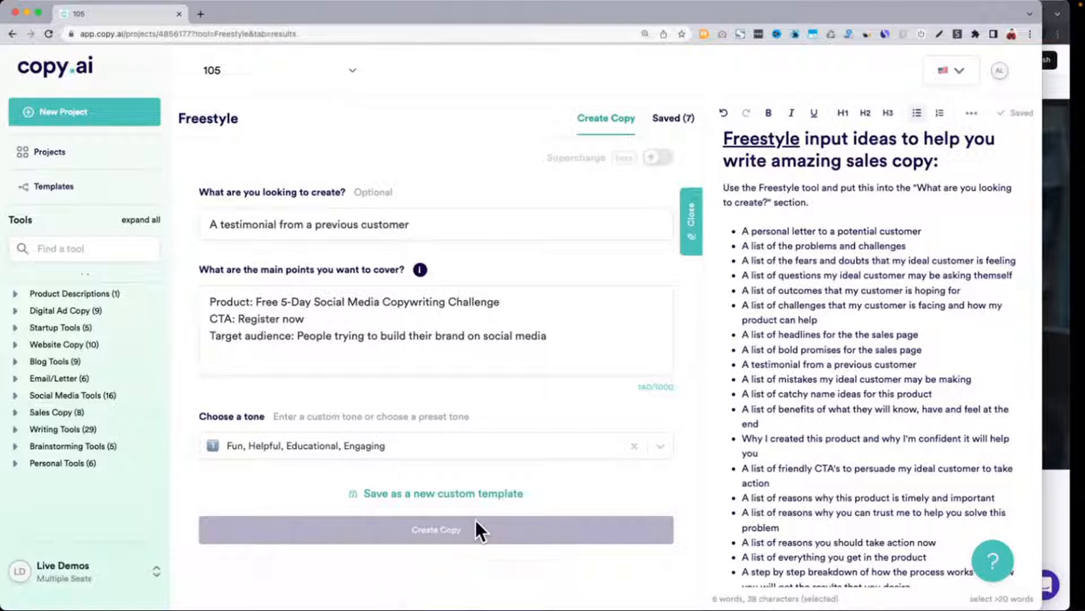
# Review the first generated testimonial and copy its passage from "I used to write boring posts" through "more of my content than ever before!".
pyautogui.scroll(-5, 534, 347)
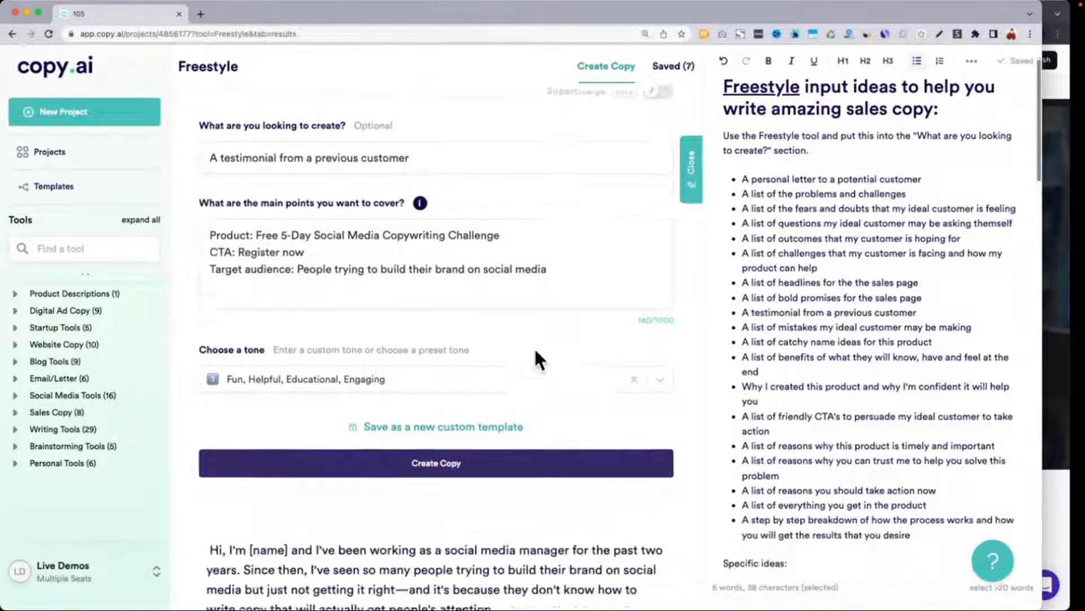
pyautogui.scroll(-3, 533, 347)
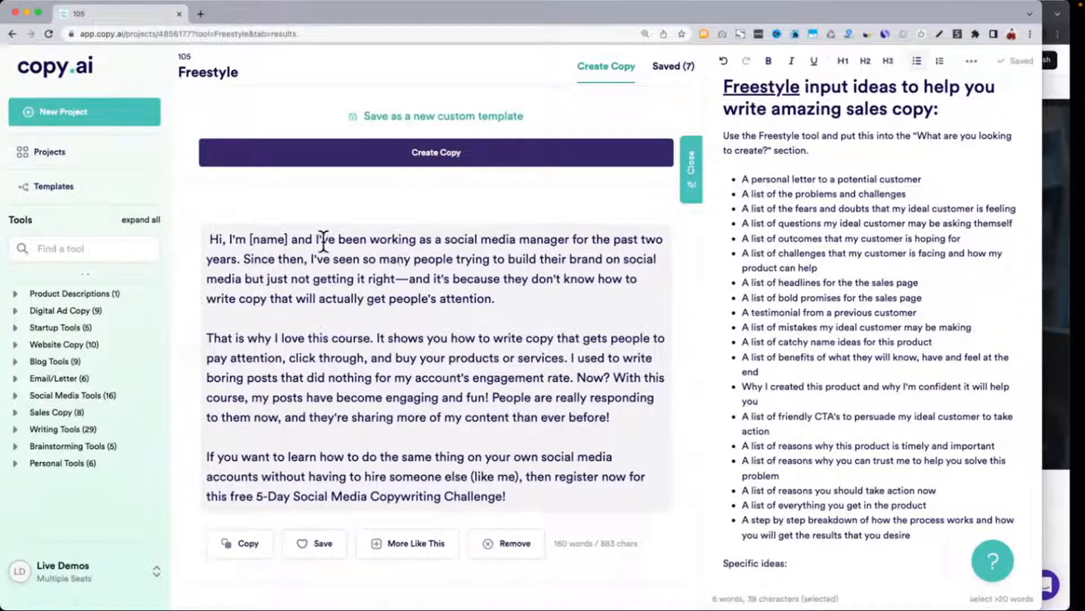
pyautogui.moveTo(319, 239); pyautogui.dragTo(251, 258)
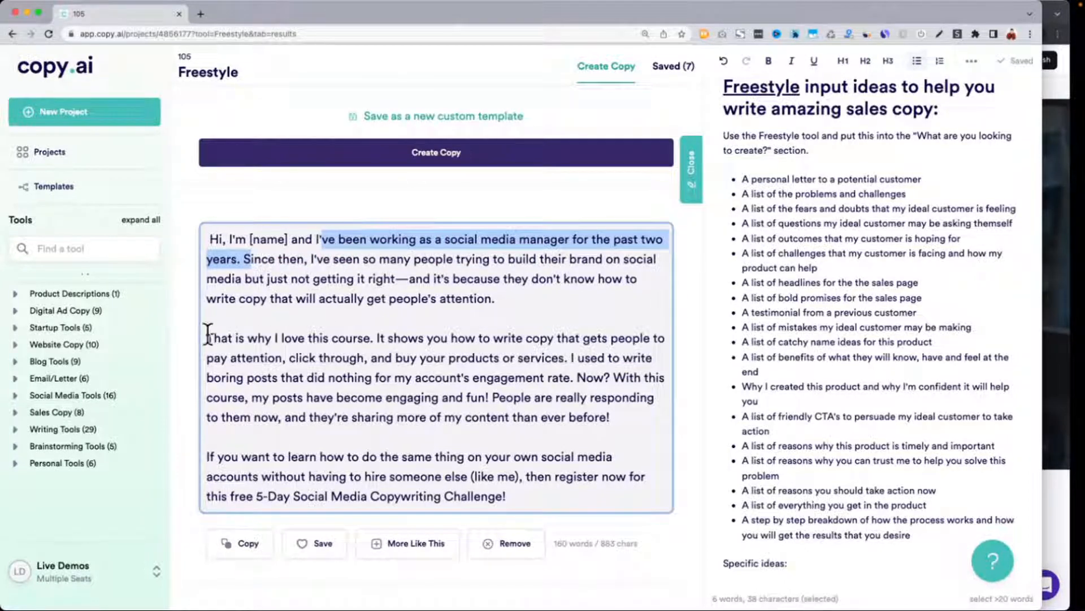
pyautogui.moveTo(390, 338); pyautogui.dragTo(570, 377)
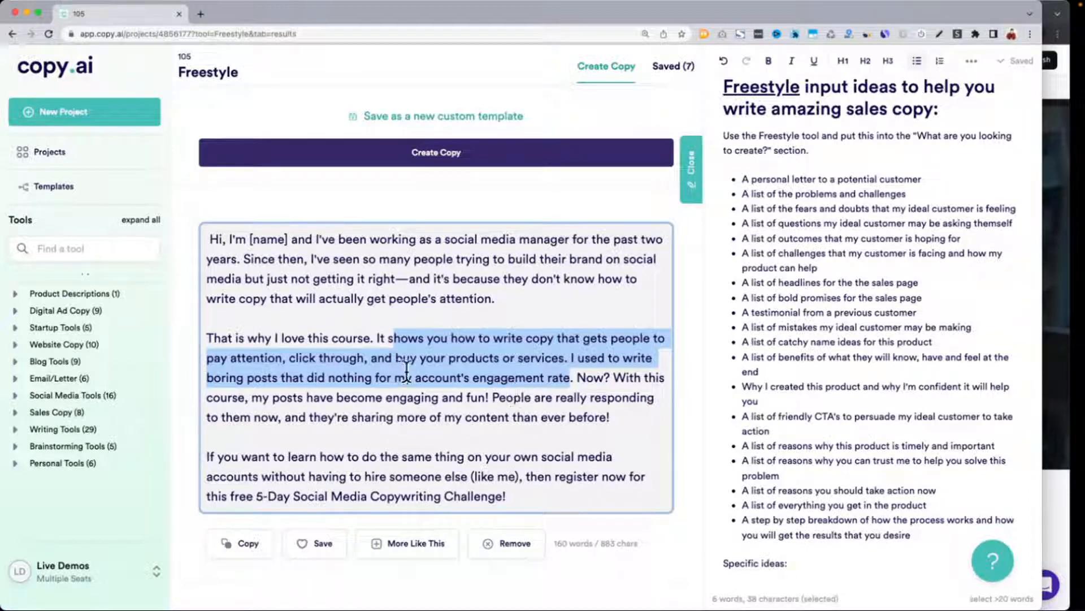
pyautogui.click(444, 370)
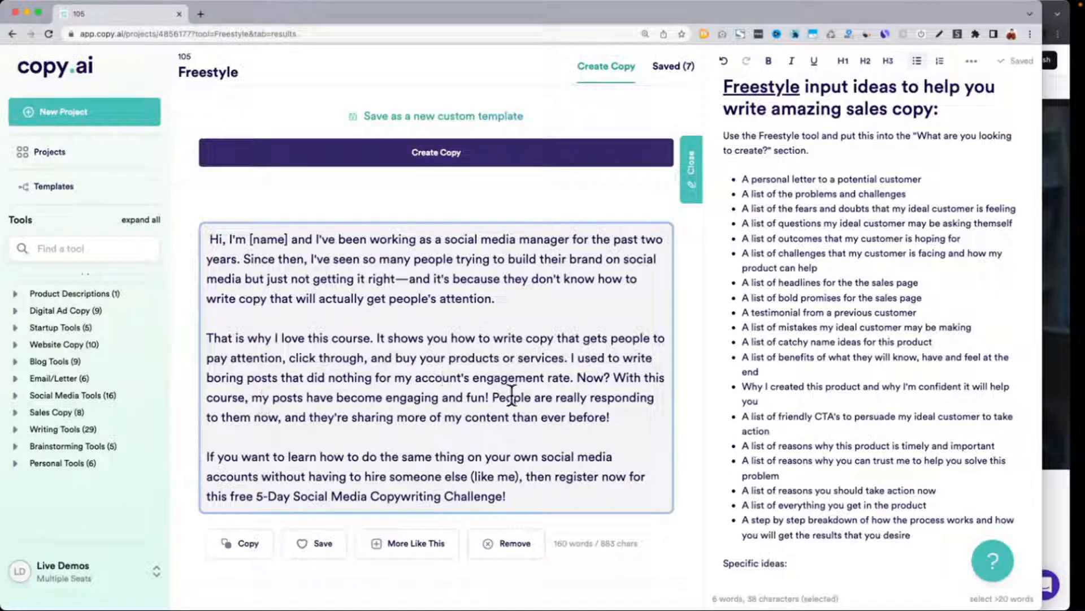
pyautogui.moveTo(622, 415); pyautogui.dragTo(573, 358)
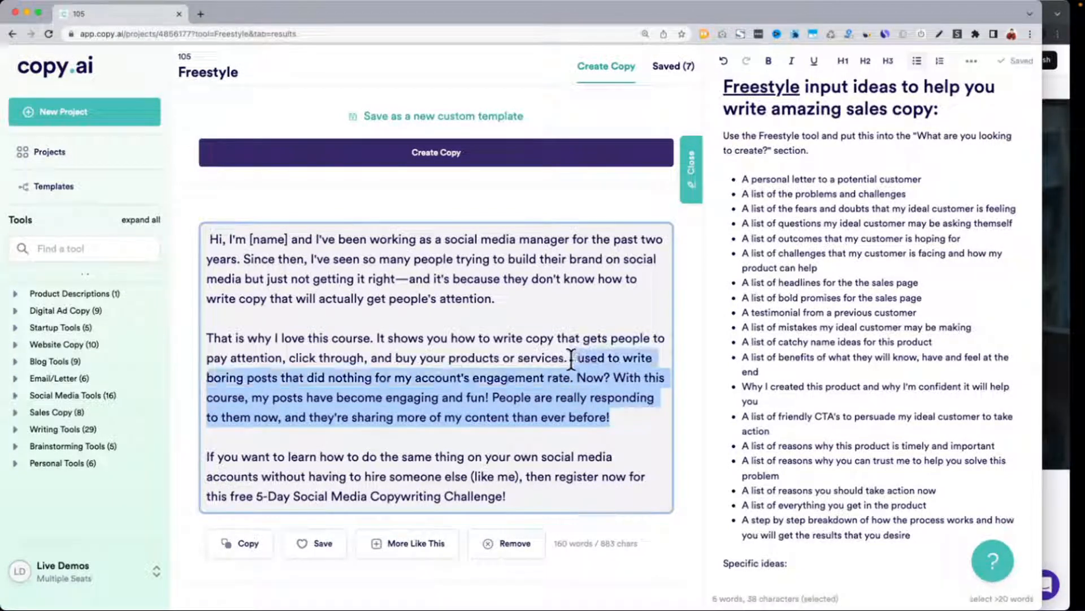
pyautogui.press('super+c')
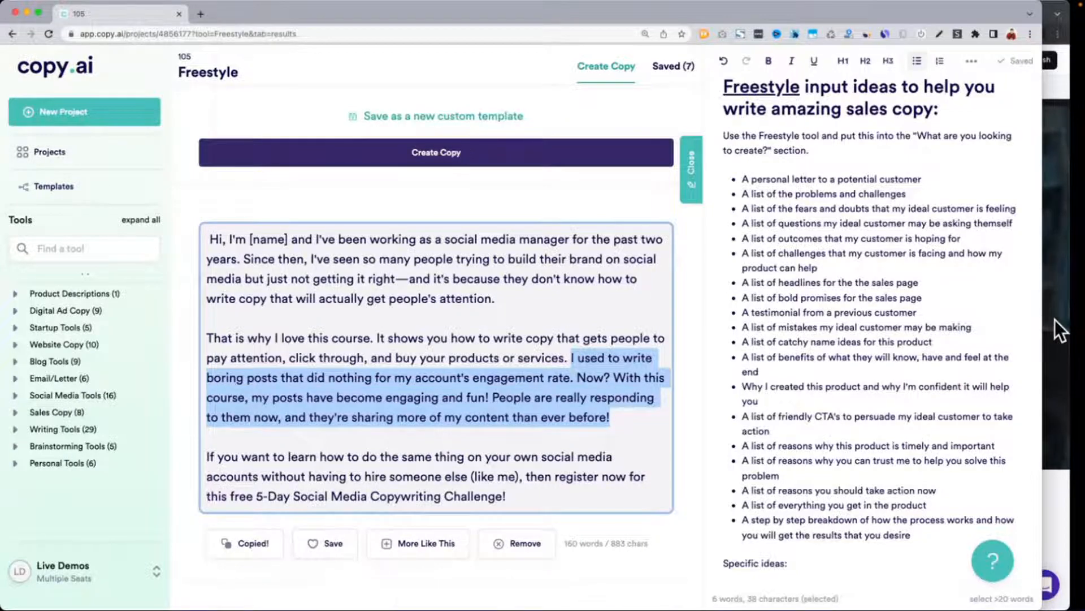
# In Podia, replace the social proof heading above "Customer Name" with the copied "I used to write boring posts" testimonial, enclosed in quotation marks.
pyautogui.click(1056, 321)
pyautogui.scroll(3, 836, 390)
pyautogui.scroll(-13, 835, 391)
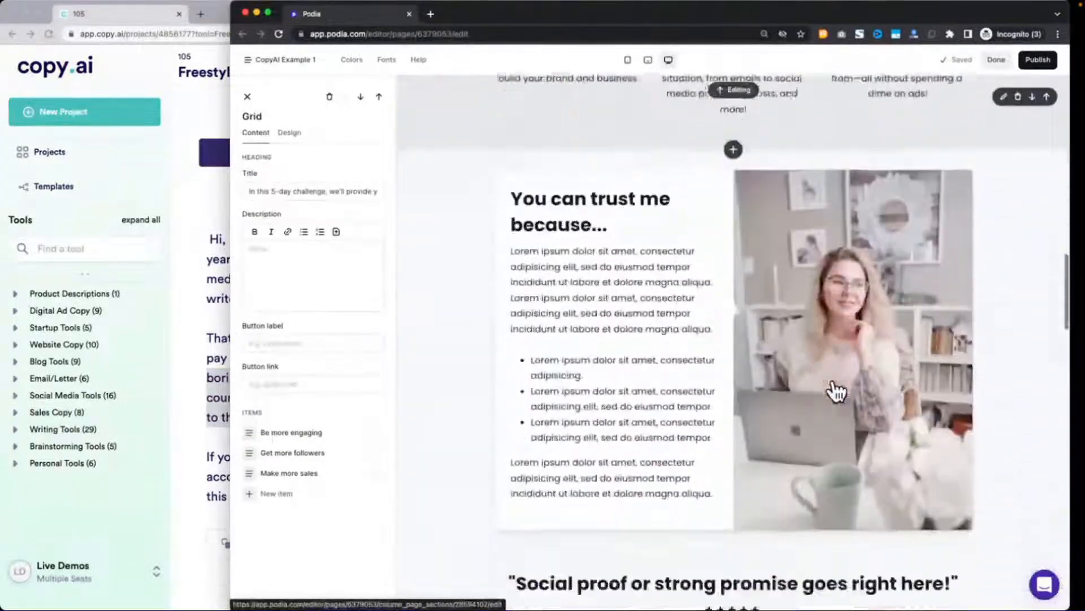
pyautogui.scroll(-6, 836, 390)
pyautogui.click(807, 337)
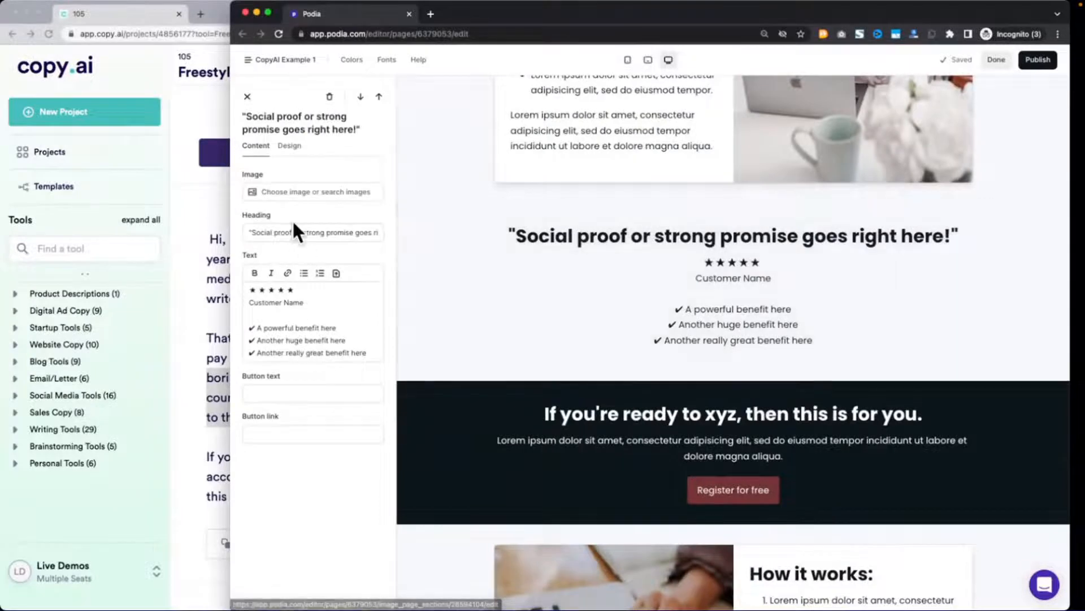
pyautogui.tripleClick(299, 232)
pyautogui.press('super+v')
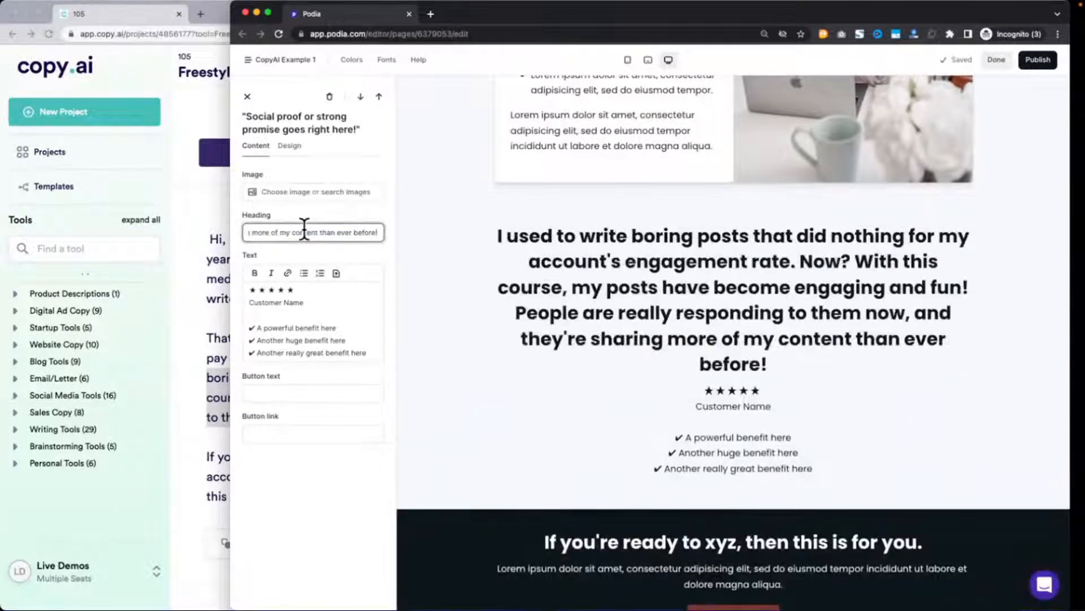
pyautogui.write('"')
pyautogui.press('super+Left')
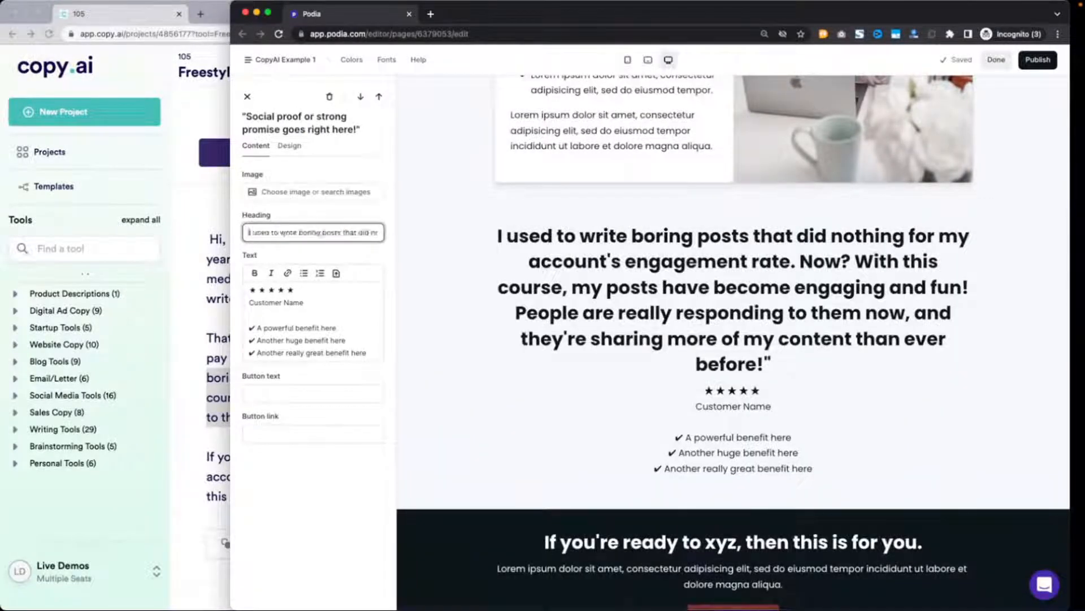
pyautogui.write('"')
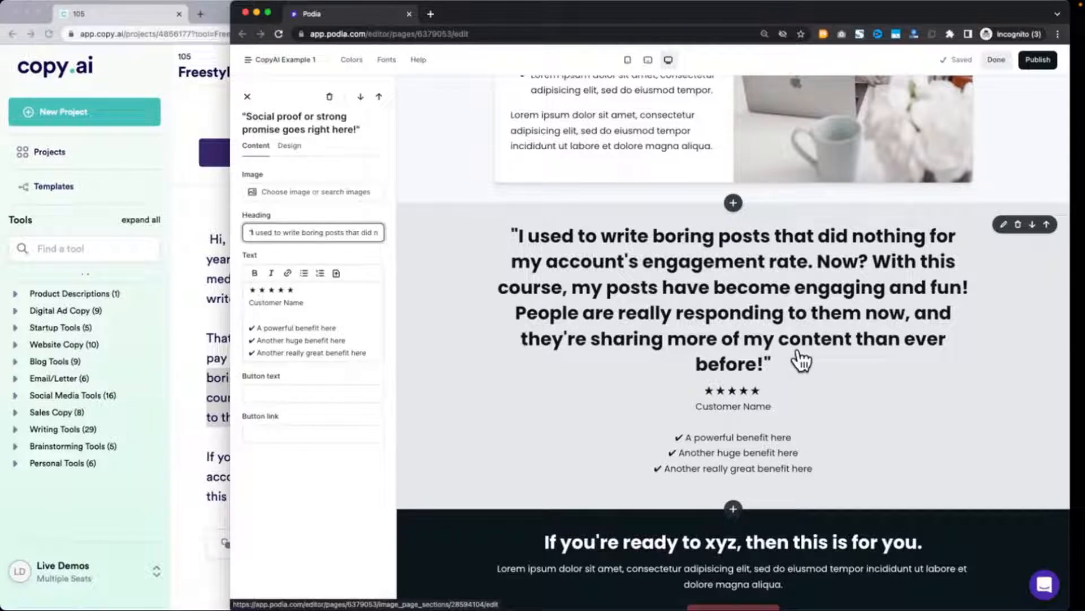
# Review further copy.ai testimonials and copy the "I was skeptical at first" result's paragraph from "Now, instead of coming up" through "get me results.".
pyautogui.click(211, 331)
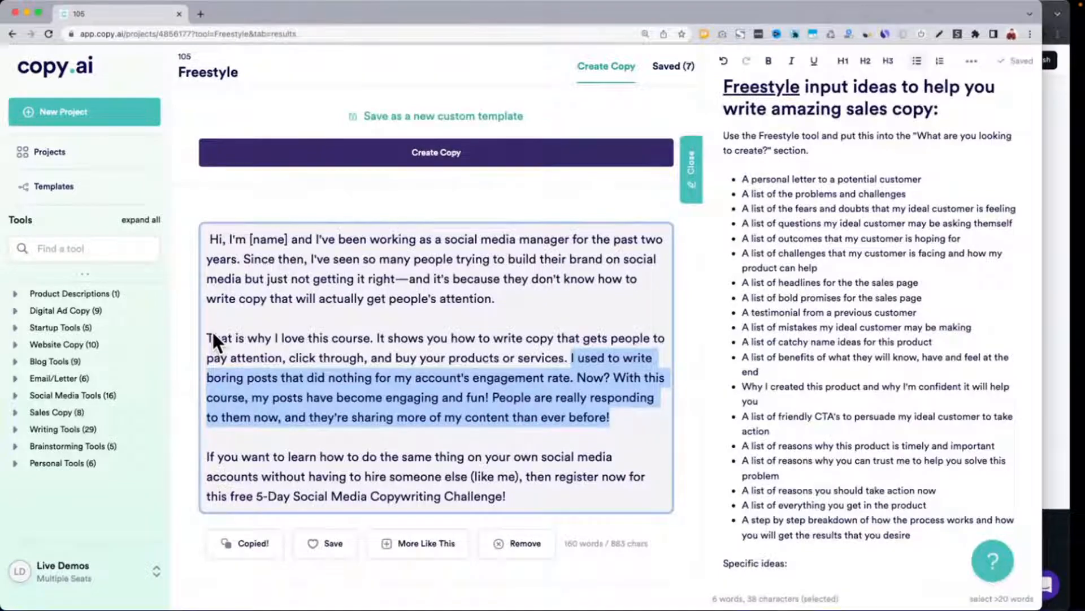
pyautogui.scroll(-5, 544, 307)
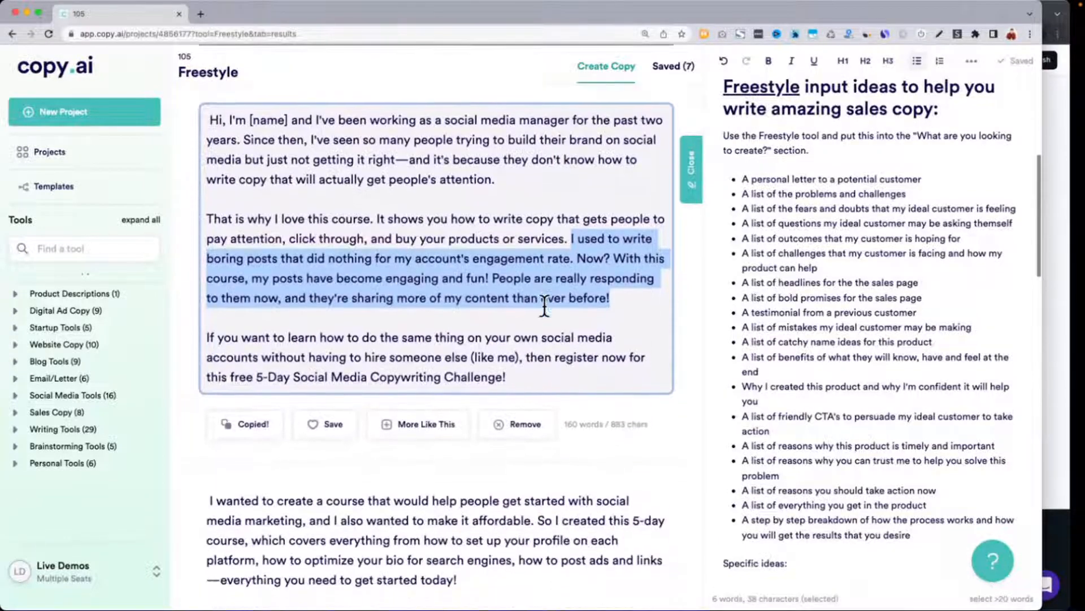
pyautogui.scroll(-7, 544, 307)
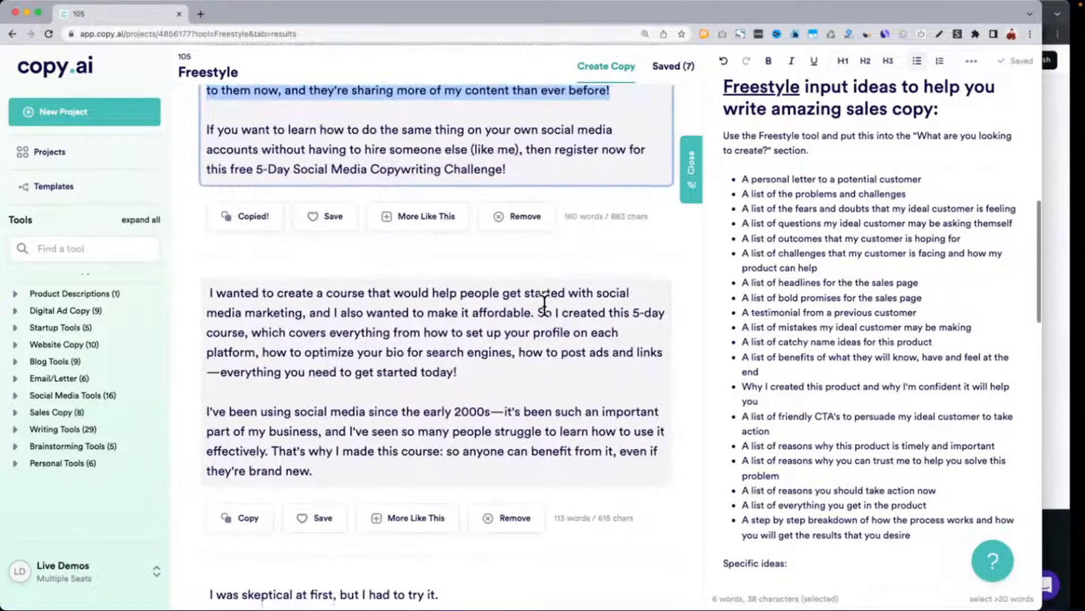
pyautogui.scroll(-2, 544, 307)
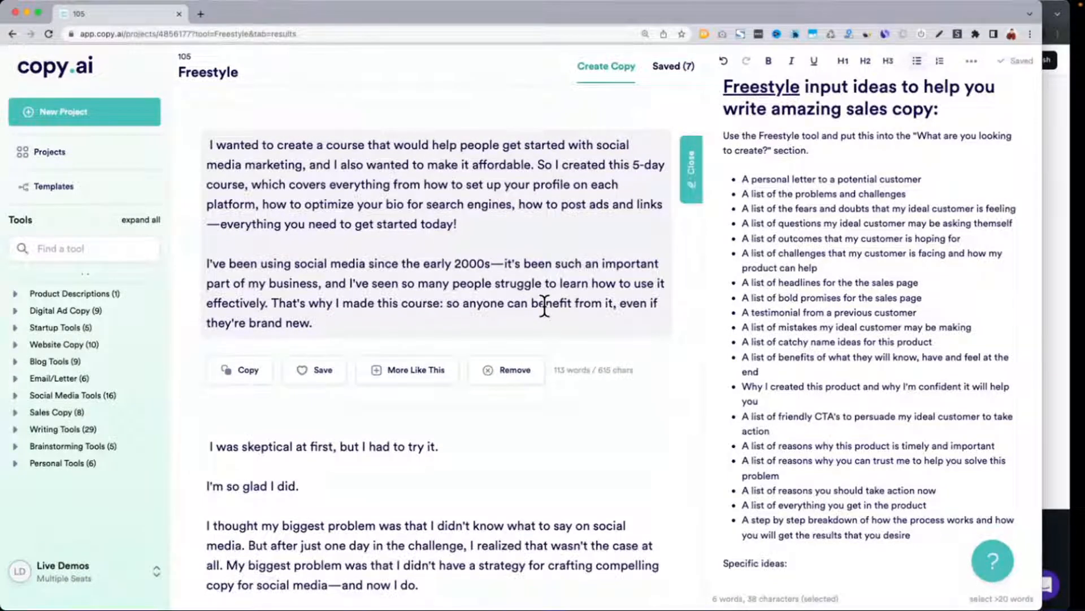
pyautogui.scroll(-3, 544, 307)
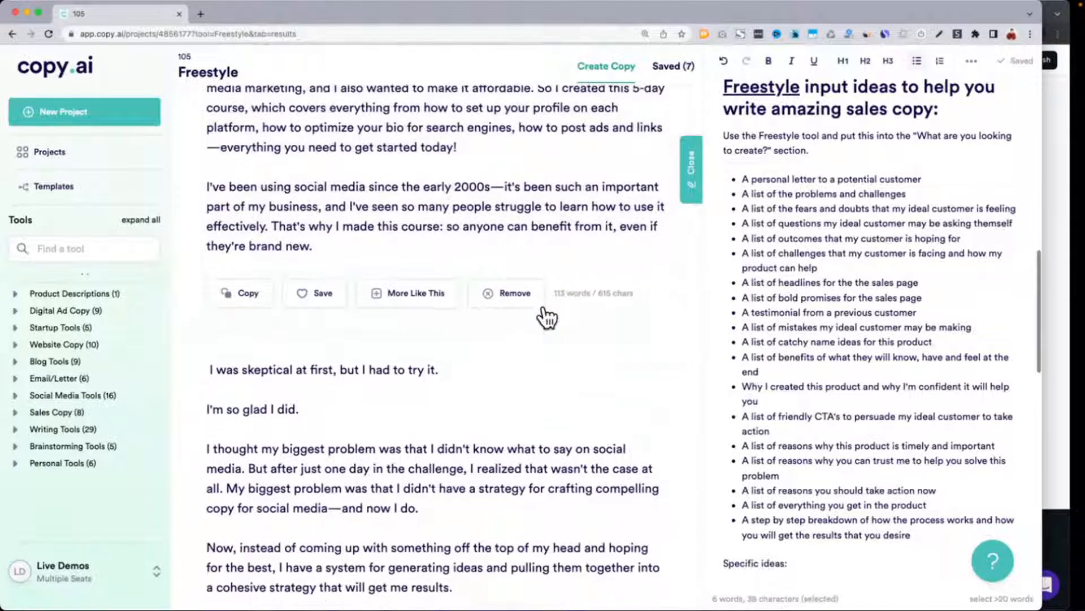
pyautogui.scroll(-5, 543, 308)
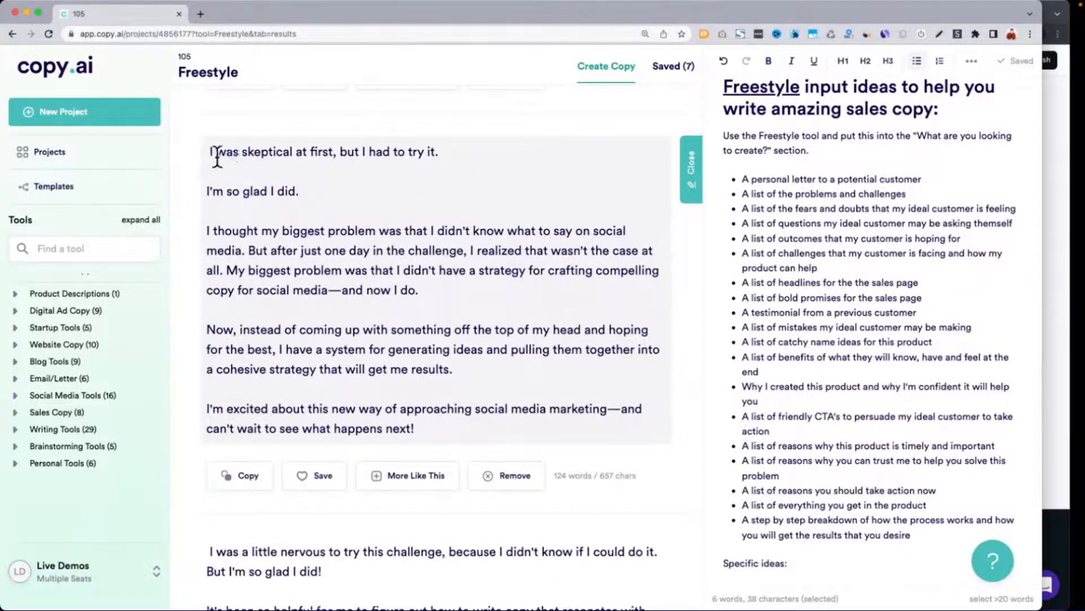
pyautogui.moveTo(216, 153); pyautogui.dragTo(362, 153)
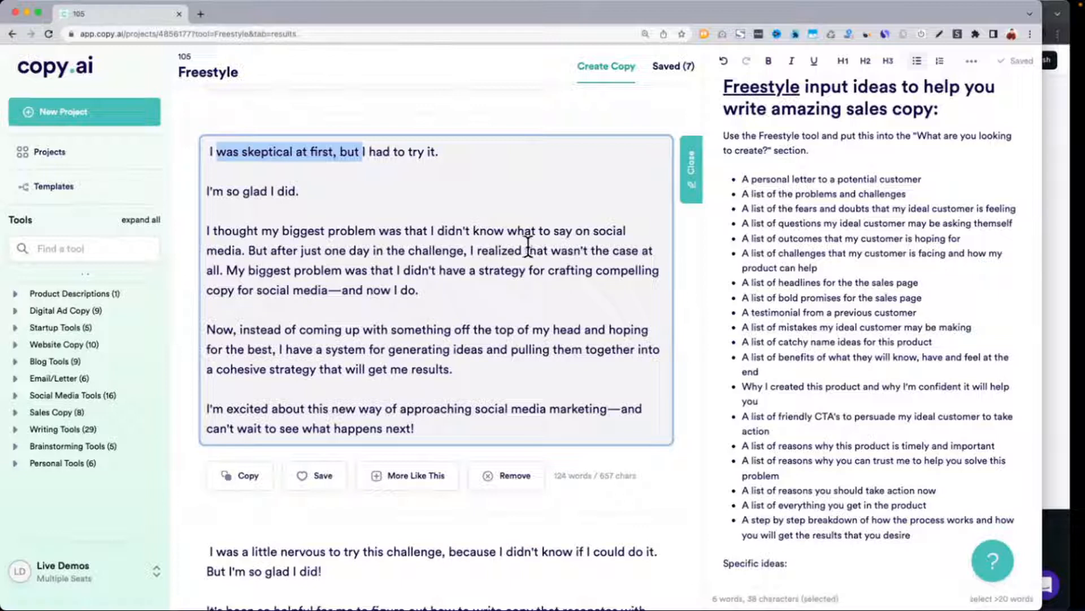
pyautogui.moveTo(238, 272); pyautogui.dragTo(441, 292)
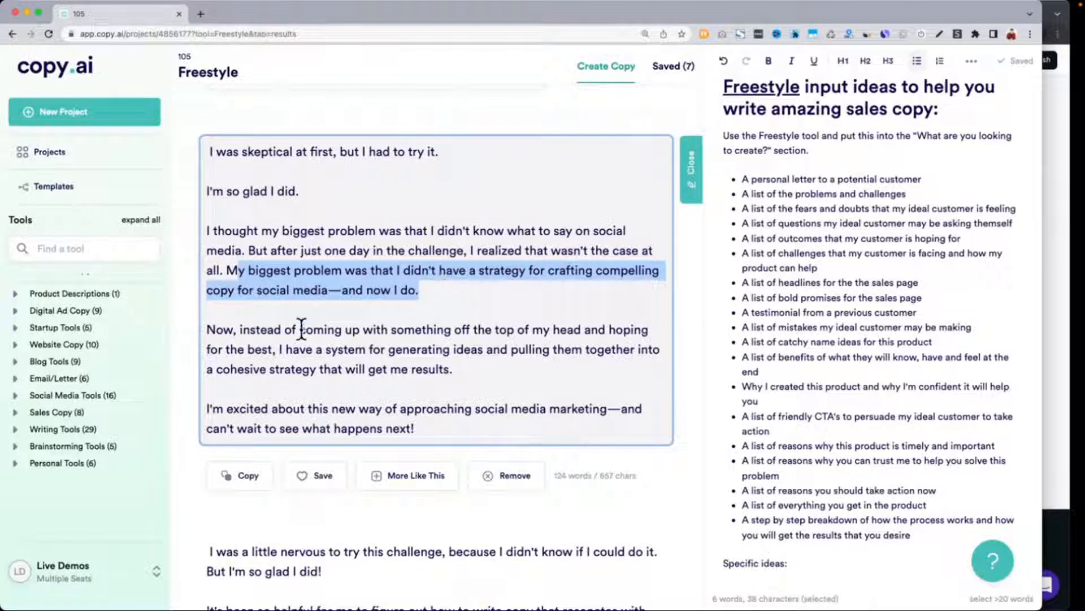
pyautogui.moveTo(207, 329); pyautogui.dragTo(495, 368)
pyautogui.press('super+c')
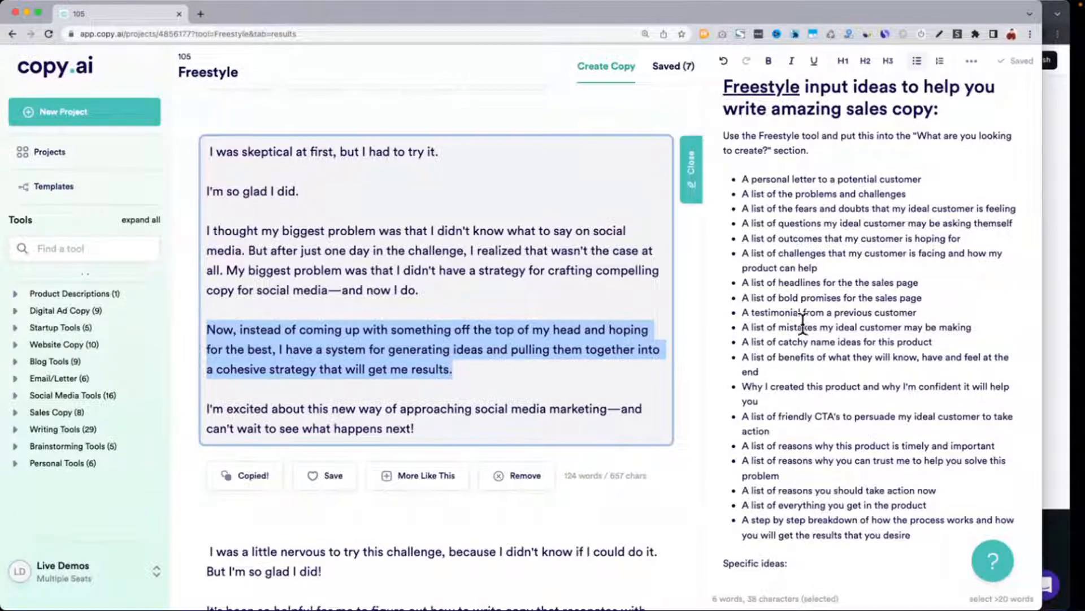
# In Podia, replace the social proof heading above "Trusted by 500+ Customers" with the copied paragraph, enclosed in quotation marks.
pyautogui.click(1069, 303)
pyautogui.scroll(17, 830, 352)
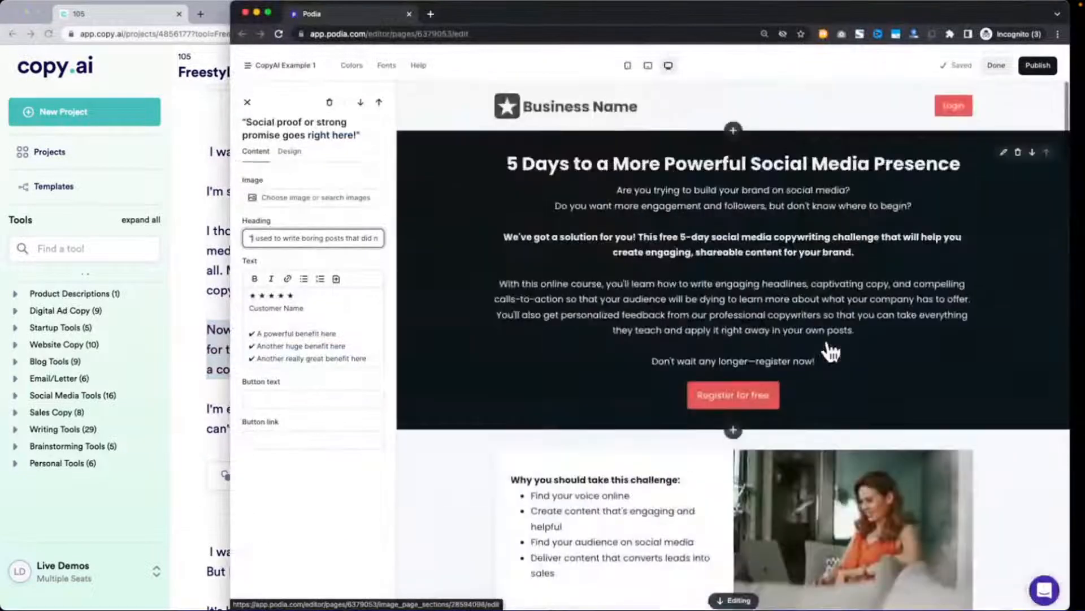
pyautogui.scroll(-8, 829, 352)
pyautogui.click(759, 246)
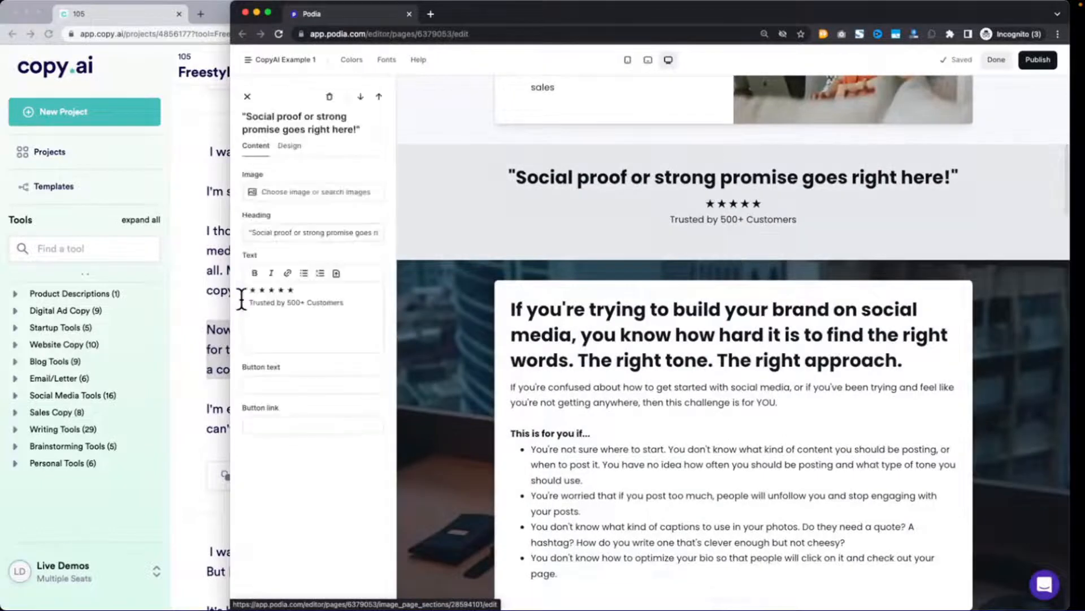
pyautogui.tripleClick(285, 231)
pyautogui.press('super+v')
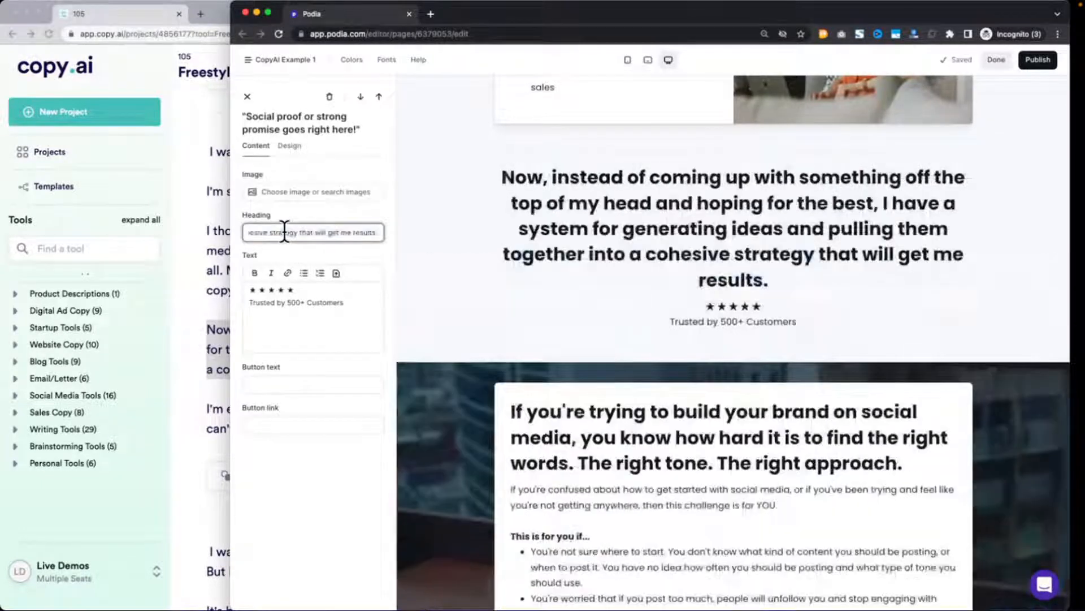
pyautogui.write('"')
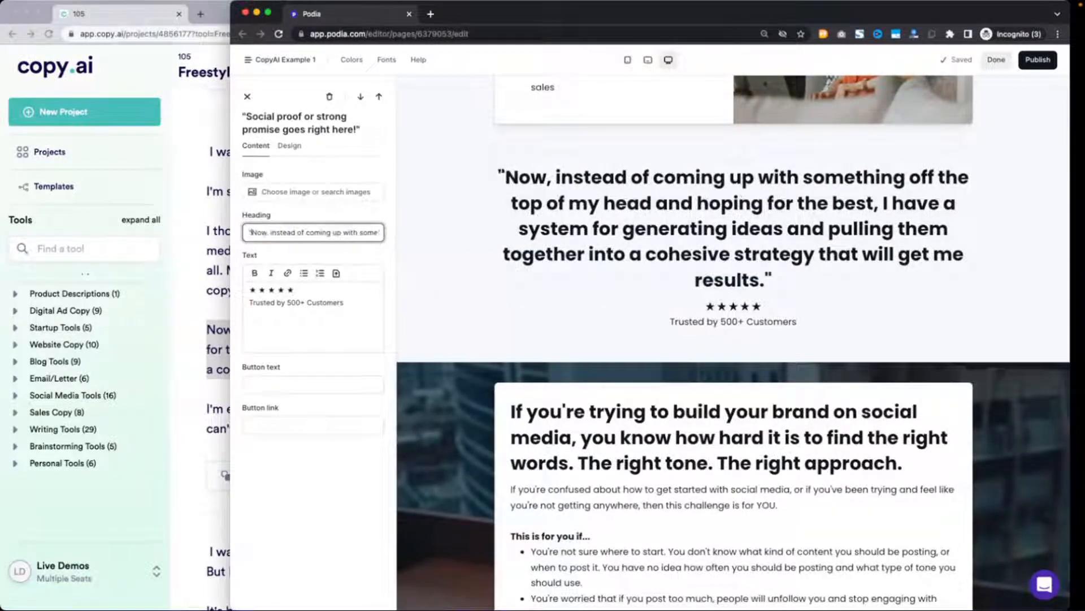
# Move the quoted testimonial out of the section's heading into its body text, on its own line above the five stars.
pyautogui.tripleClick(343, 232)
pyautogui.press('super+x')
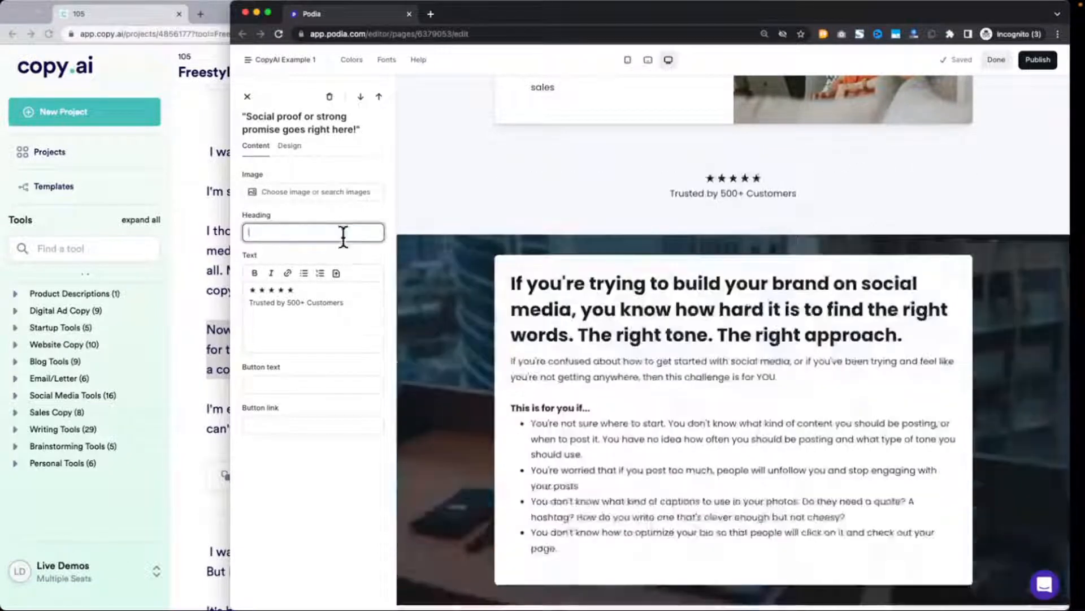
pyautogui.click(250, 289)
pyautogui.press('Return')
pyautogui.press('super+v')
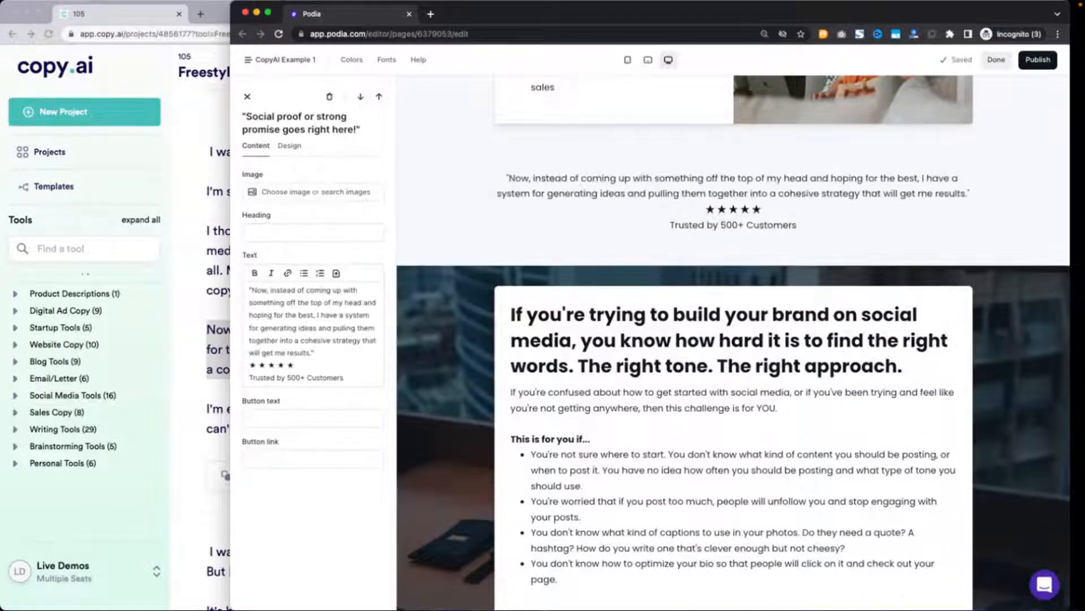
# Replace the "Trusted by 500+ Customers" line under the testimonial's stars with a sample customer's full name.
pyautogui.scroll(4, 793, 232)
pyautogui.scroll(2, 793, 233)
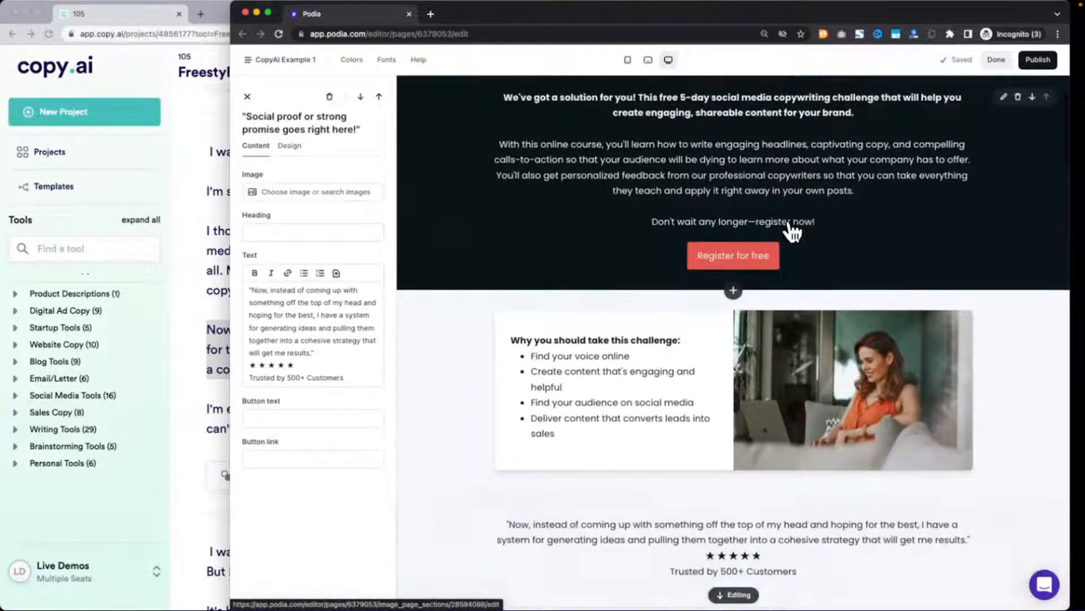
pyautogui.scroll(-1, 789, 230)
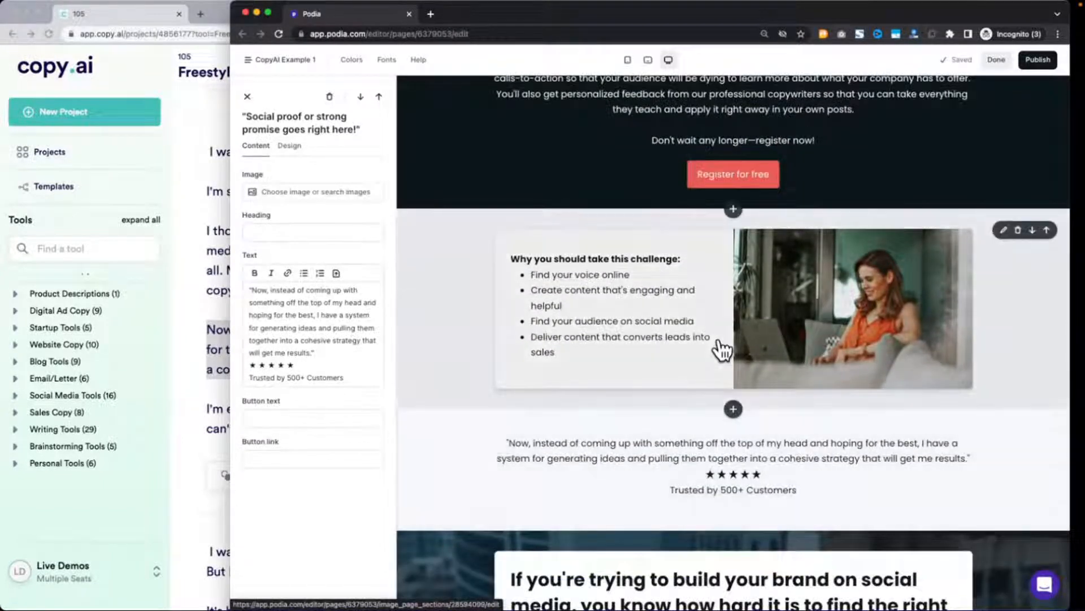
pyautogui.tripleClick(363, 375)
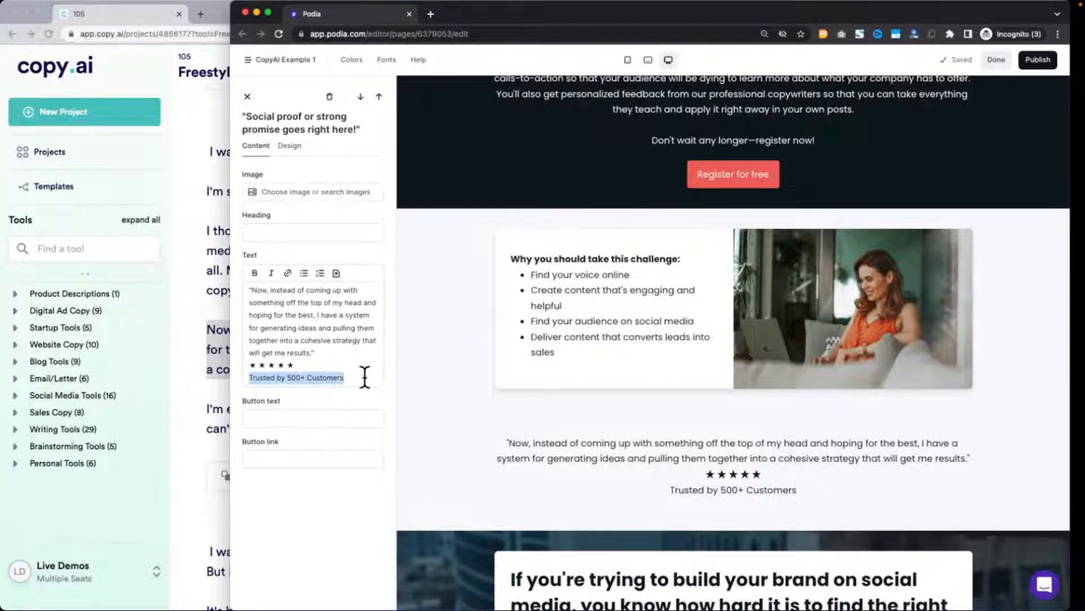
pyautogui.write('Jane Smith')
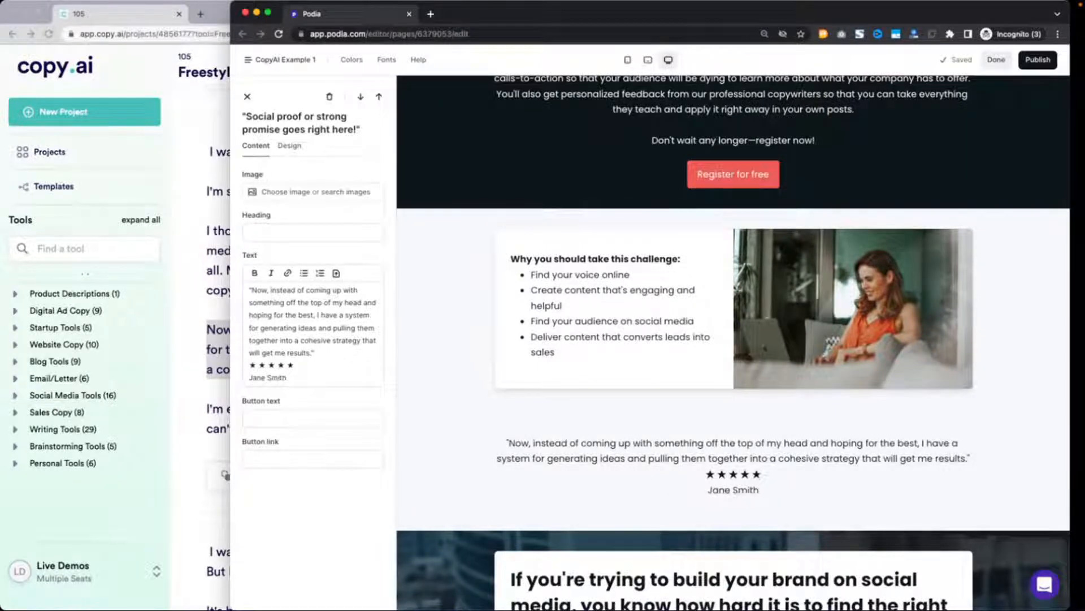
# Copy copy.ai's sentence "My biggest problem was that I didn't have a strategy…and now I do." into the start of the Podia testimonial quote.
pyautogui.click(187, 333)
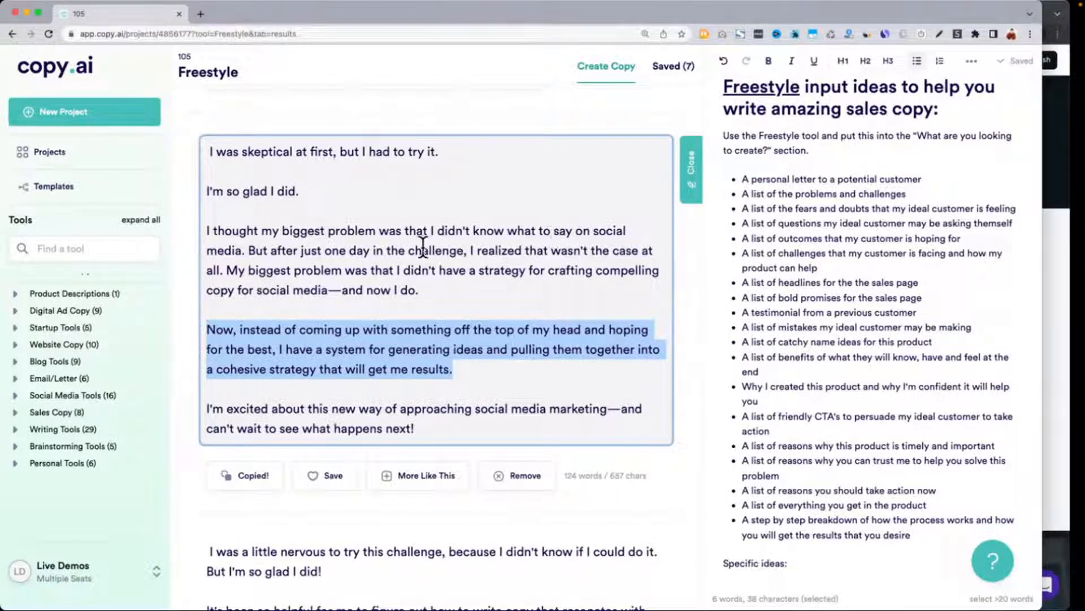
pyautogui.moveTo(228, 270); pyautogui.dragTo(451, 293)
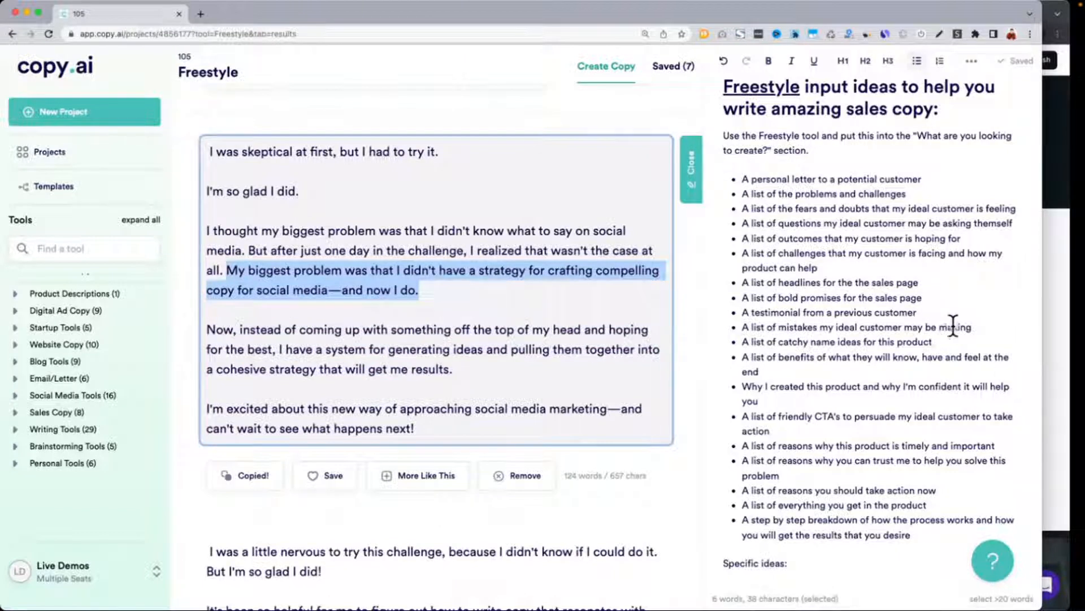
pyautogui.click(1056, 329)
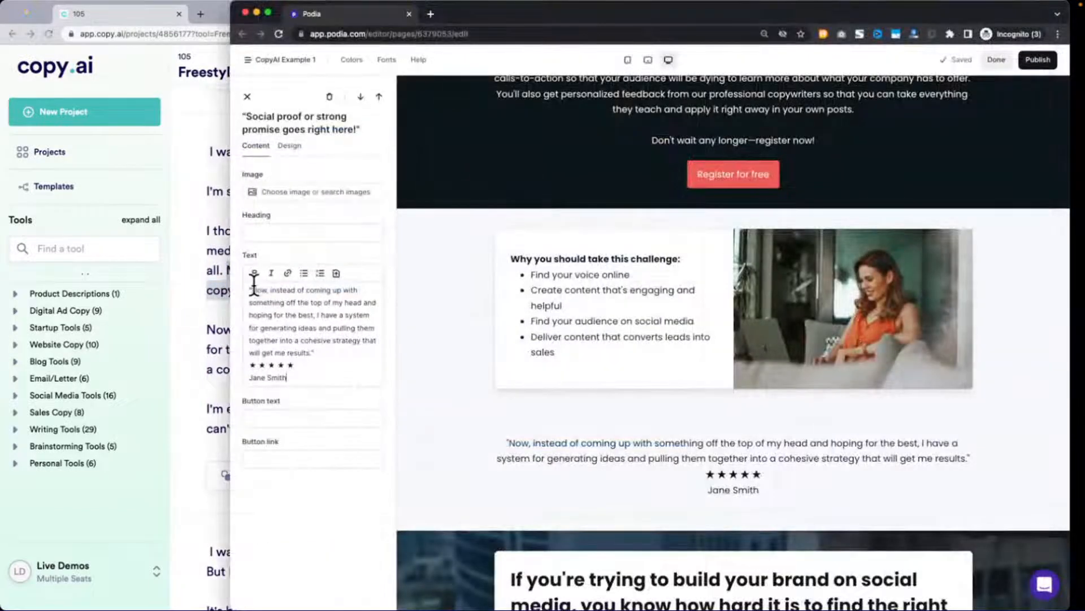
pyautogui.click(251, 290)
pyautogui.press('super+v')
pyautogui.write('.')
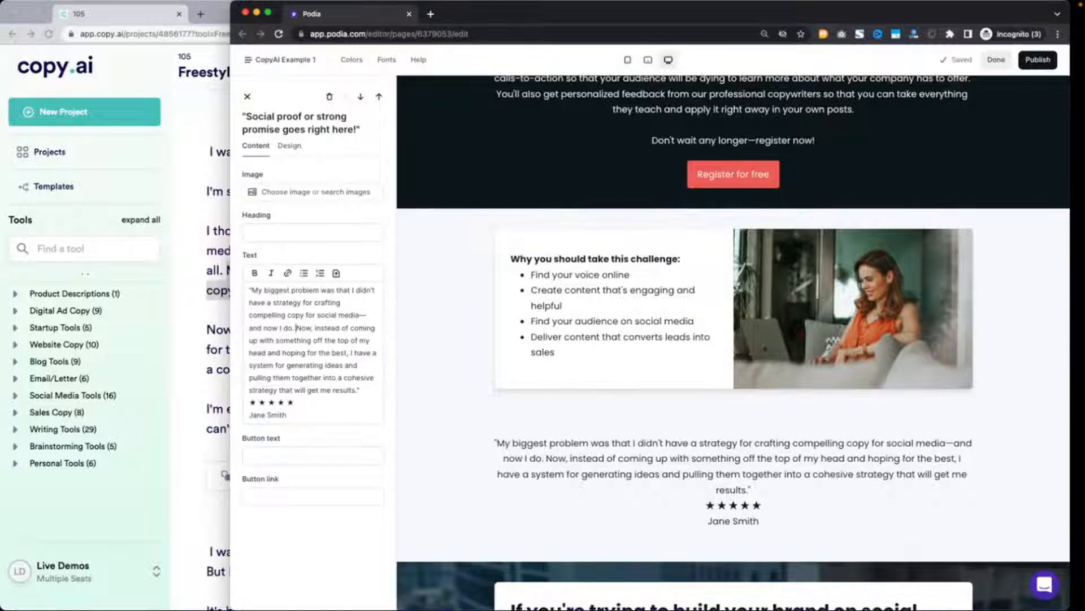
pyautogui.scroll(-3, 460, 368)
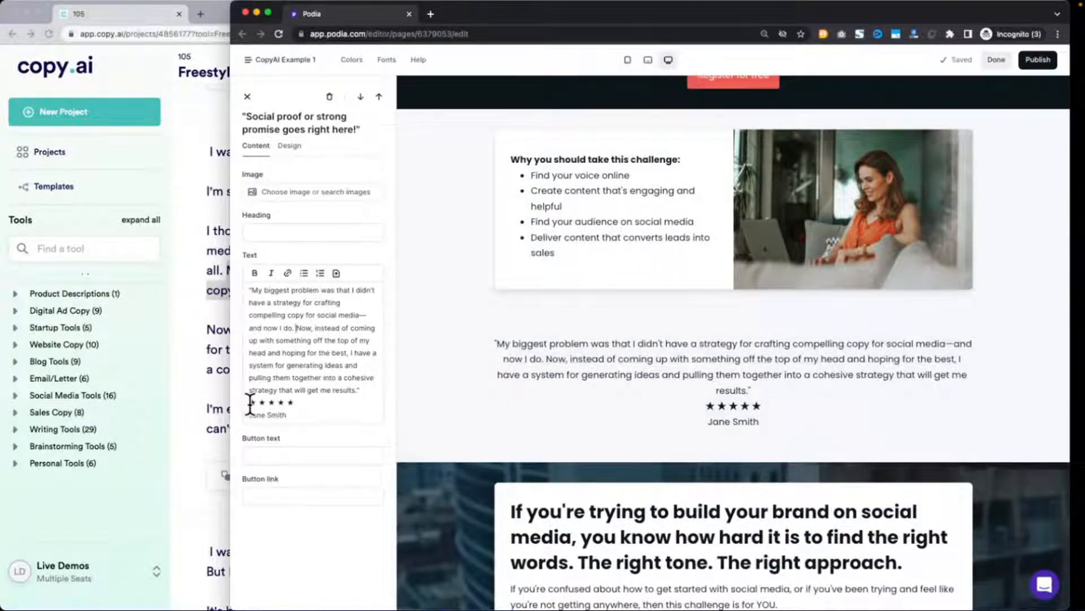
# Return to copy.ai and review the remaining generated testimonials, including the one about struggling to find the right social media voice.
pyautogui.click(200, 406)
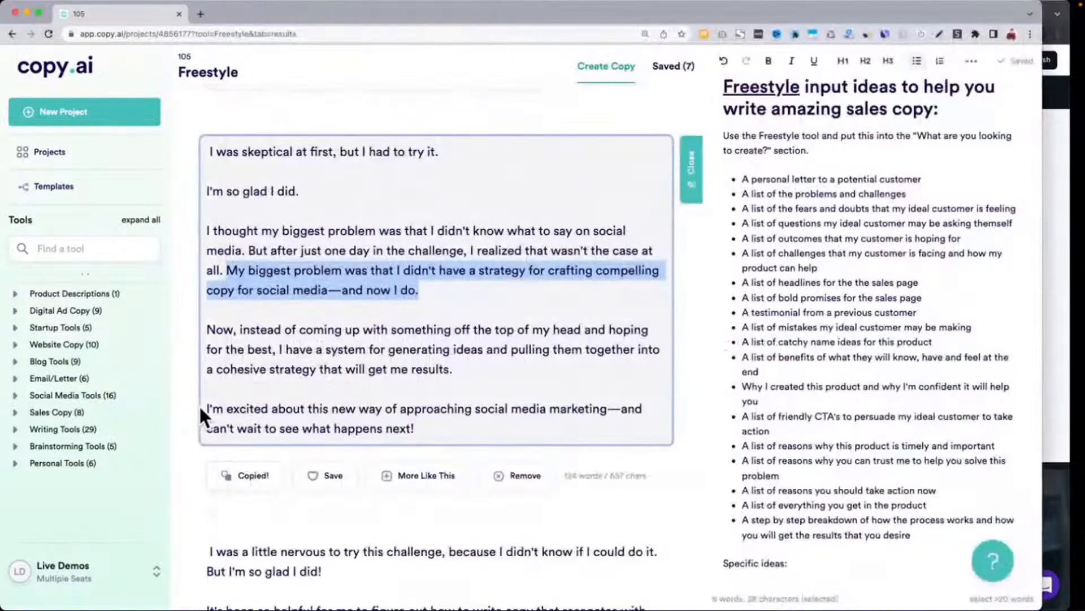
pyautogui.scroll(-3, 300, 371)
pyautogui.scroll(-3, 301, 376)
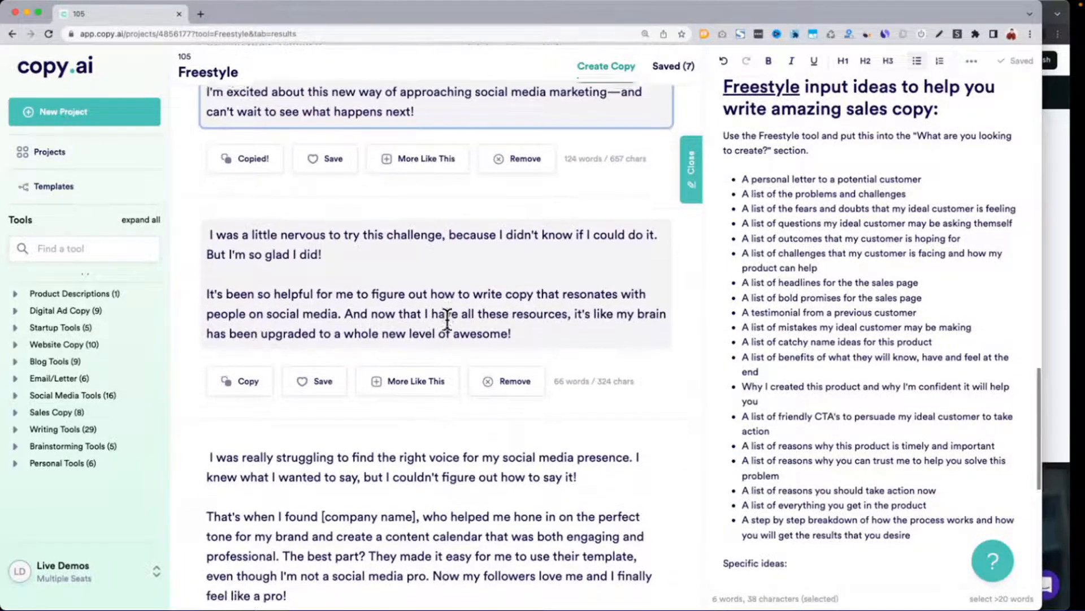
pyautogui.scroll(-3, 449, 322)
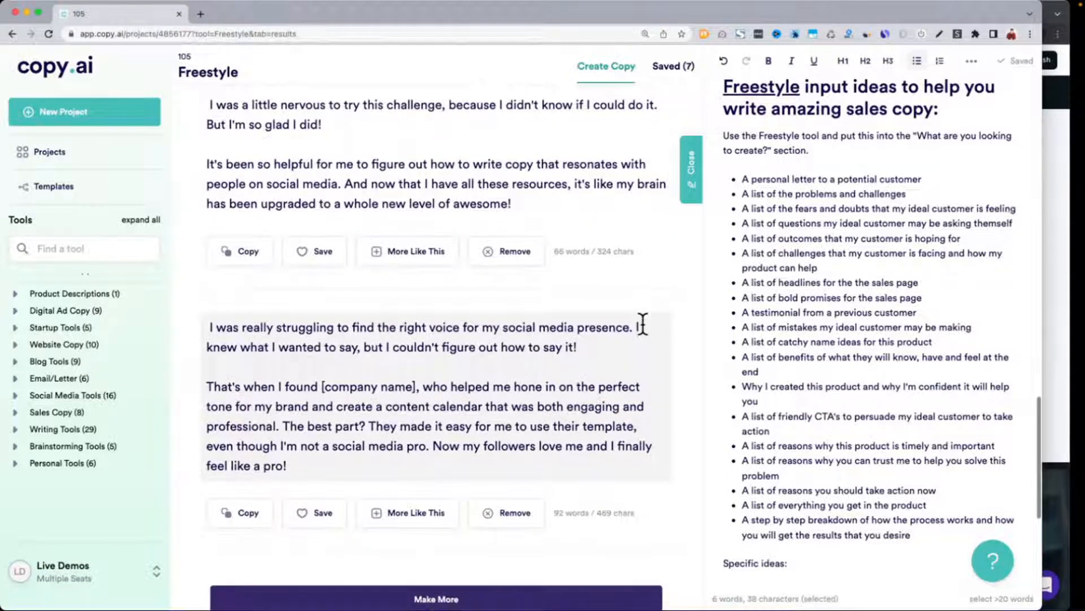
pyautogui.scroll(-2, 364, 346)
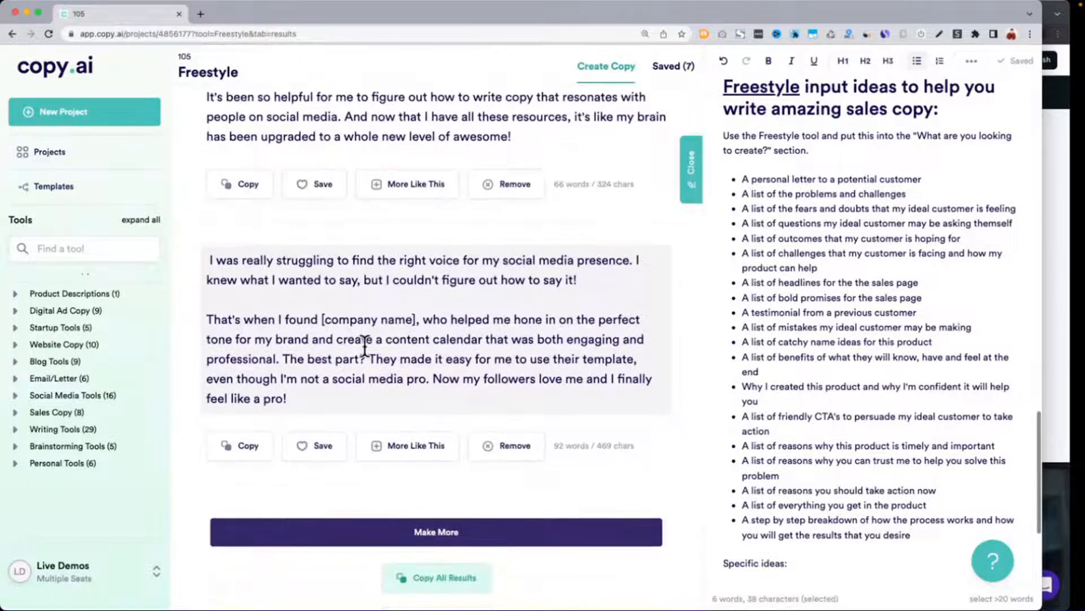
pyautogui.moveTo(392, 279); pyautogui.dragTo(632, 260)
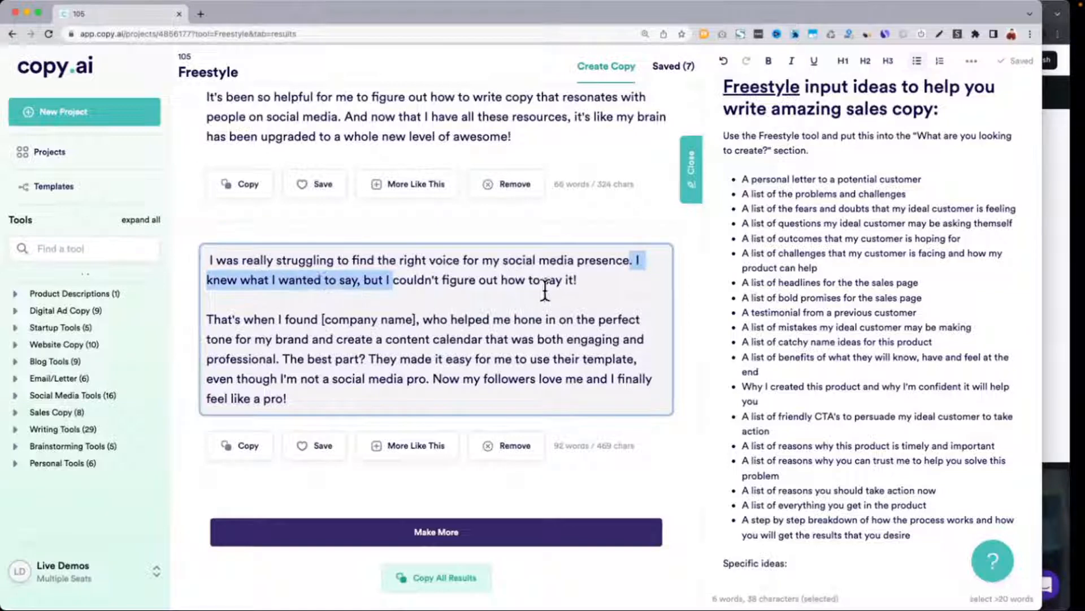
pyautogui.click(492, 278)
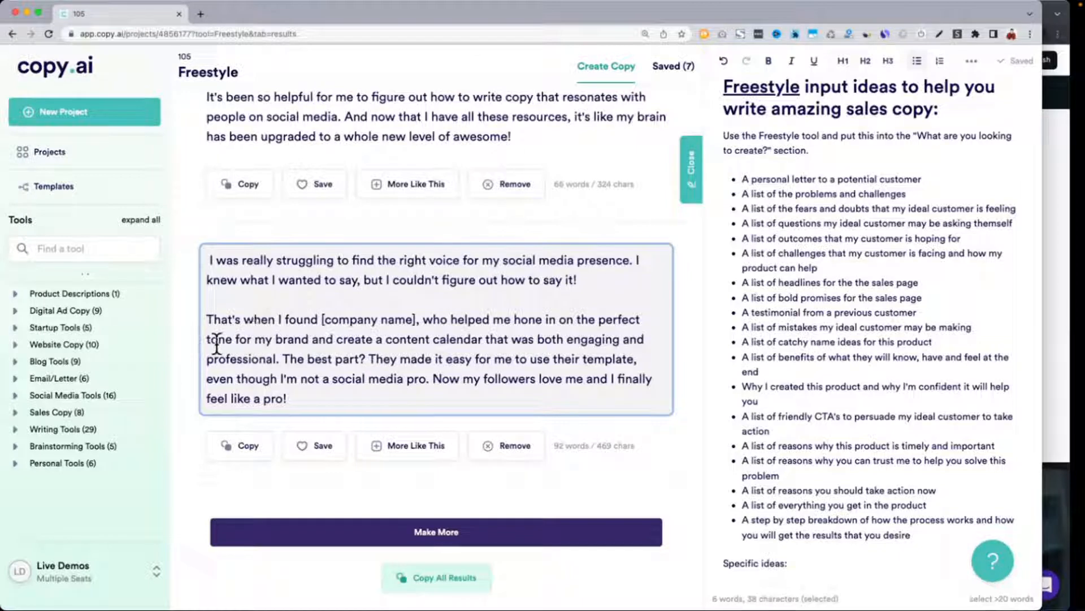
# Read the testimonial's passage about brand tone and a content calendar, and return to the Freestyle input form.
pyautogui.moveTo(207, 339); pyautogui.dragTo(281, 359)
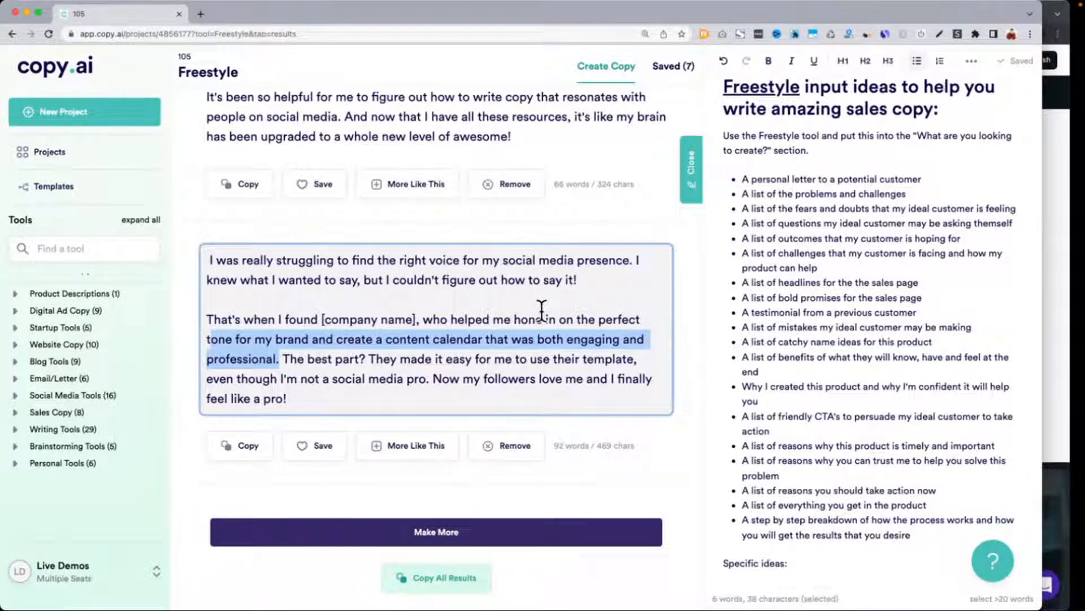
pyautogui.click(835, 282)
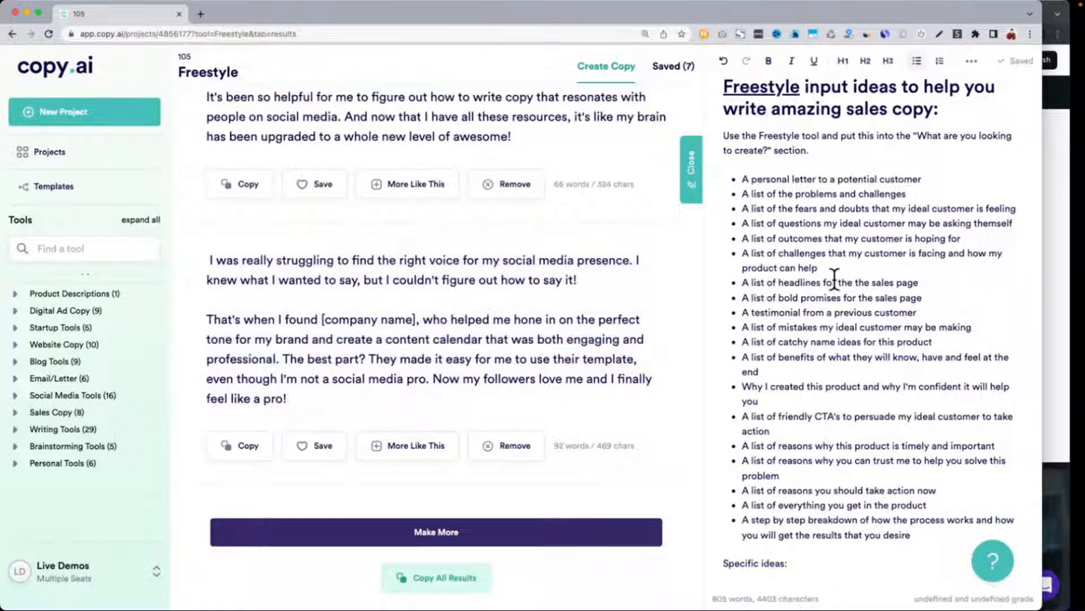
pyautogui.scroll(4, 558, 440)
pyautogui.scroll(15, 554, 441)
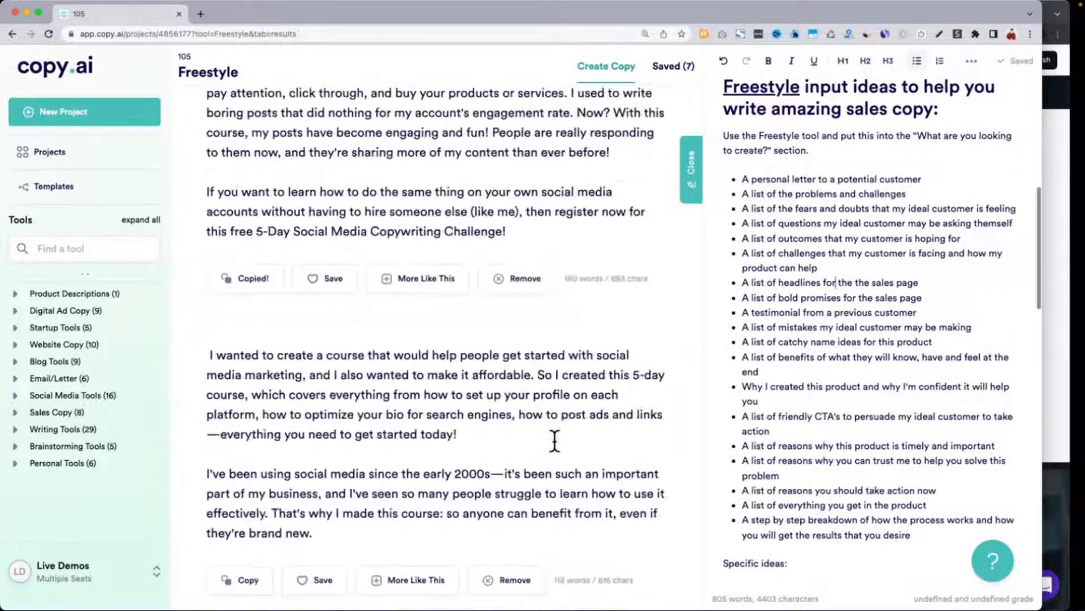
pyautogui.scroll(3, 789, 389)
pyautogui.scroll(5, 790, 389)
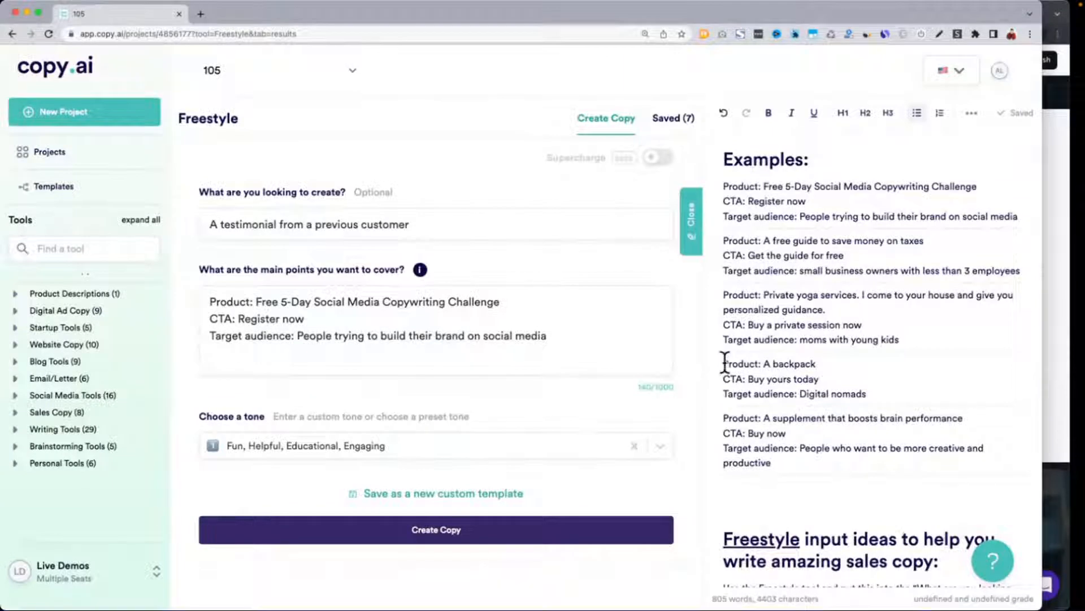
# Replace the main points with the notes' private yoga services example for moms with young kids and generate customer testimonials.
pyautogui.moveTo(723, 365); pyautogui.dragTo(899, 394)
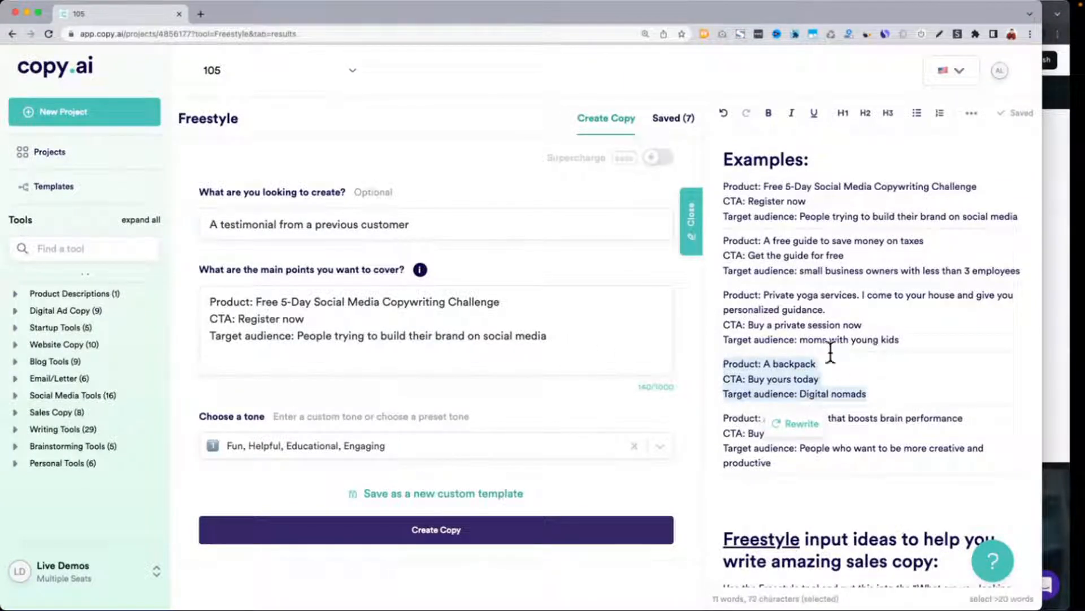
pyautogui.click(778, 321)
pyautogui.tripleClick(893, 330)
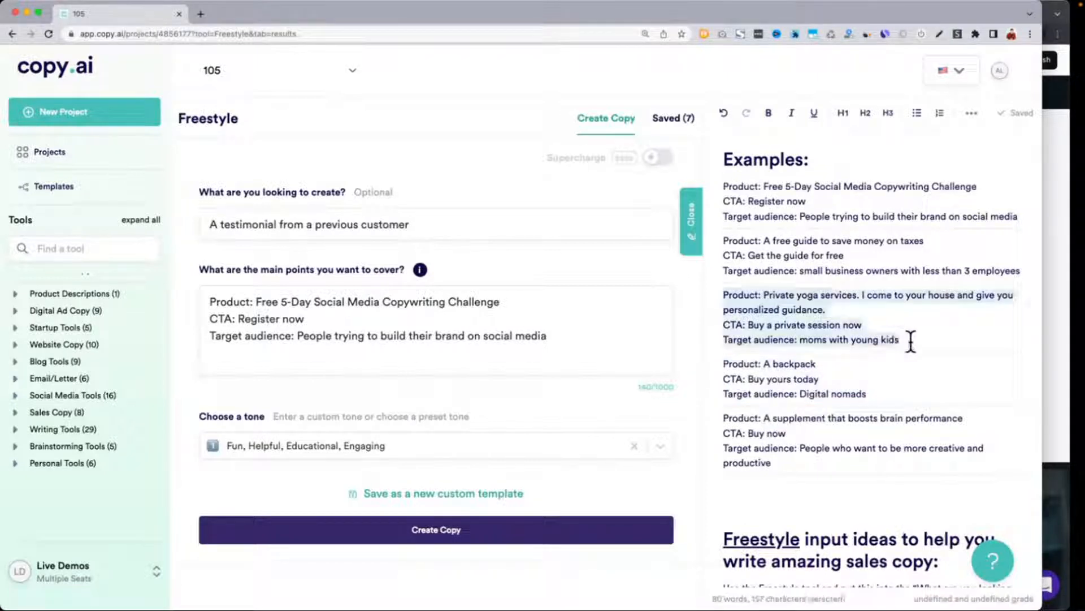
pyautogui.hotkey('ctrl', 'c')
pyautogui.click(501, 346)
pyautogui.hotkey('ctrl', 'a')
pyautogui.hotkey('ctrl', 'v')
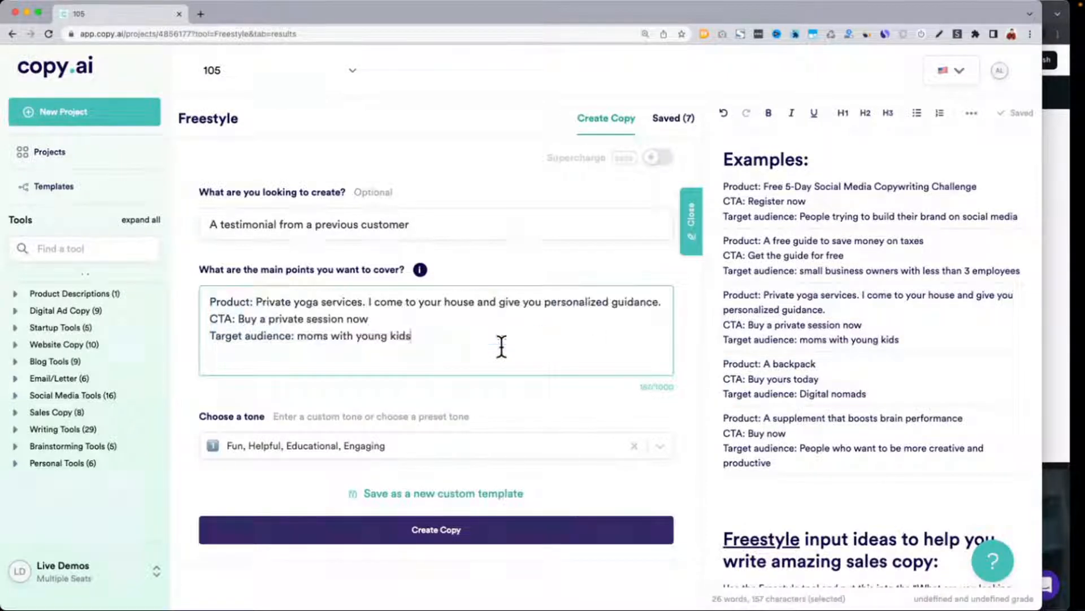
pyautogui.click(452, 531)
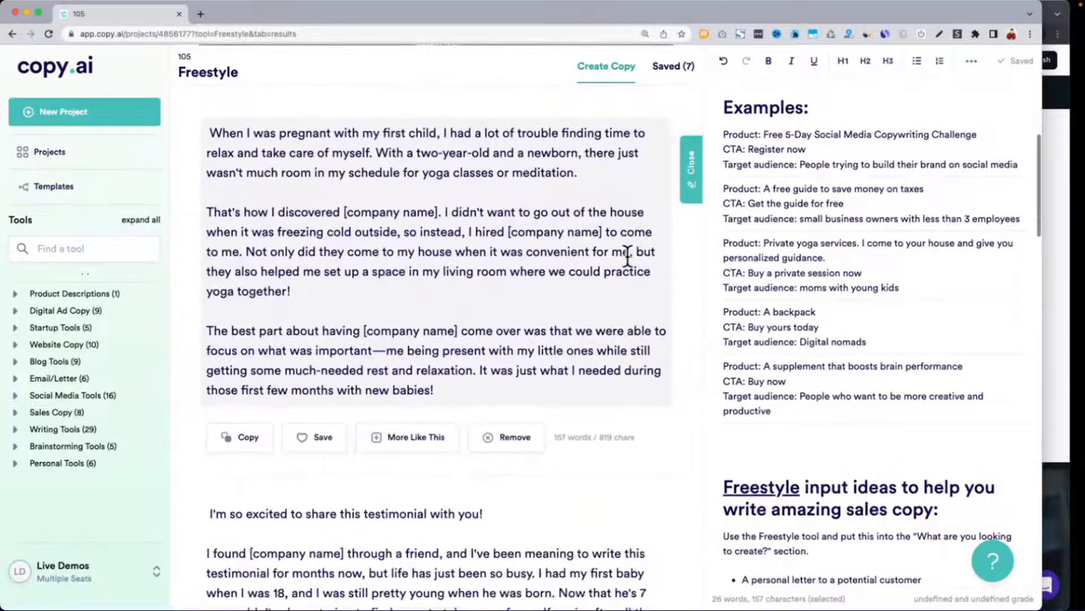
# Review the first two yoga testimonials, focusing on how the instructor learned the customer's goals and adapted the exercises.
pyautogui.scroll(-1, 489, 253)
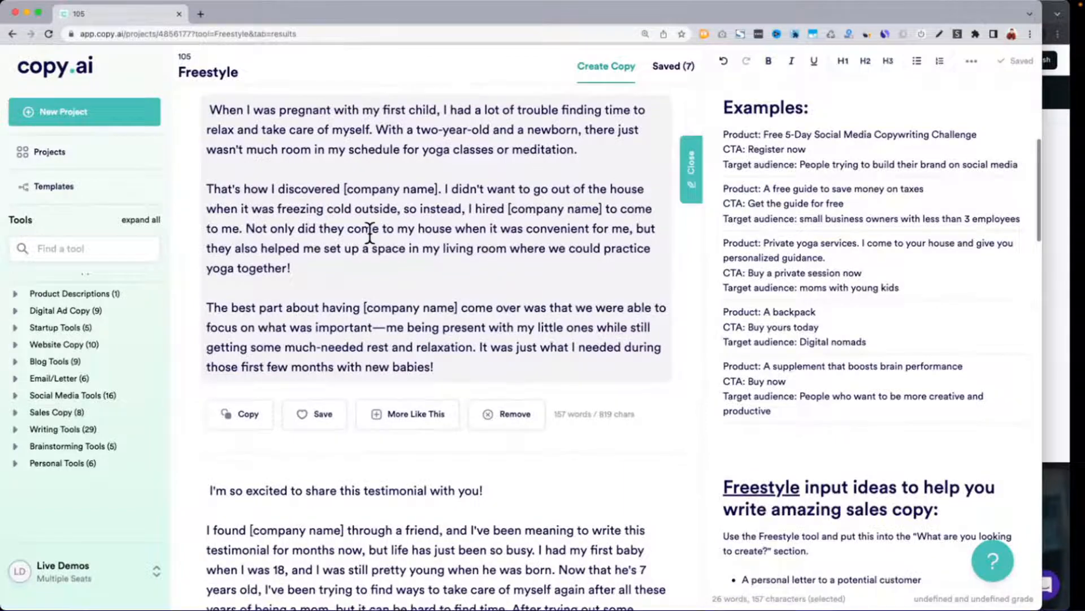
pyautogui.scroll(-2, 370, 233)
pyautogui.scroll(-4, 370, 232)
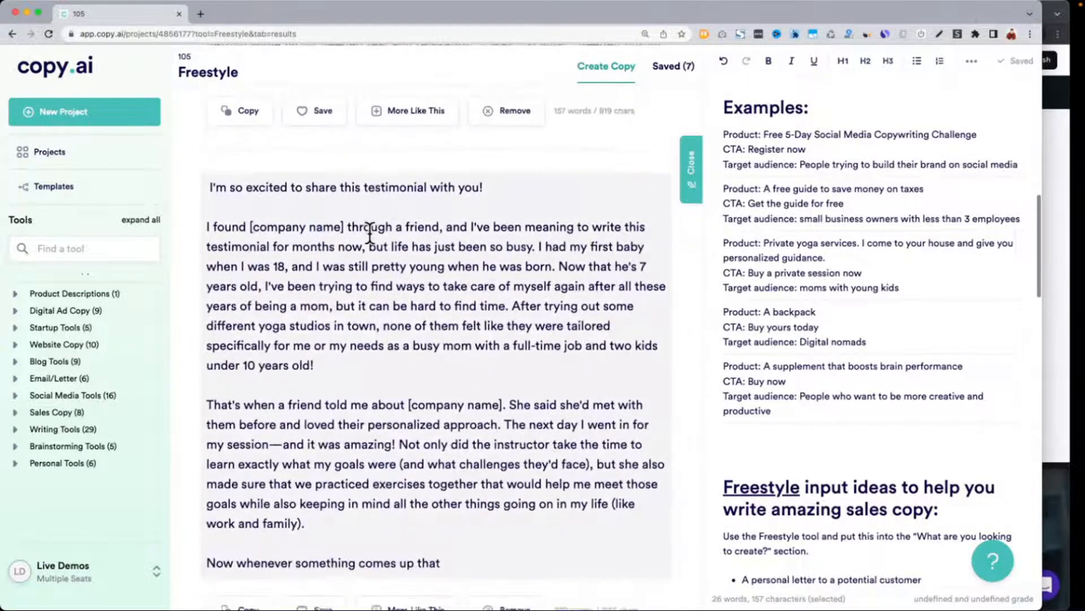
pyautogui.scroll(-3, 370, 232)
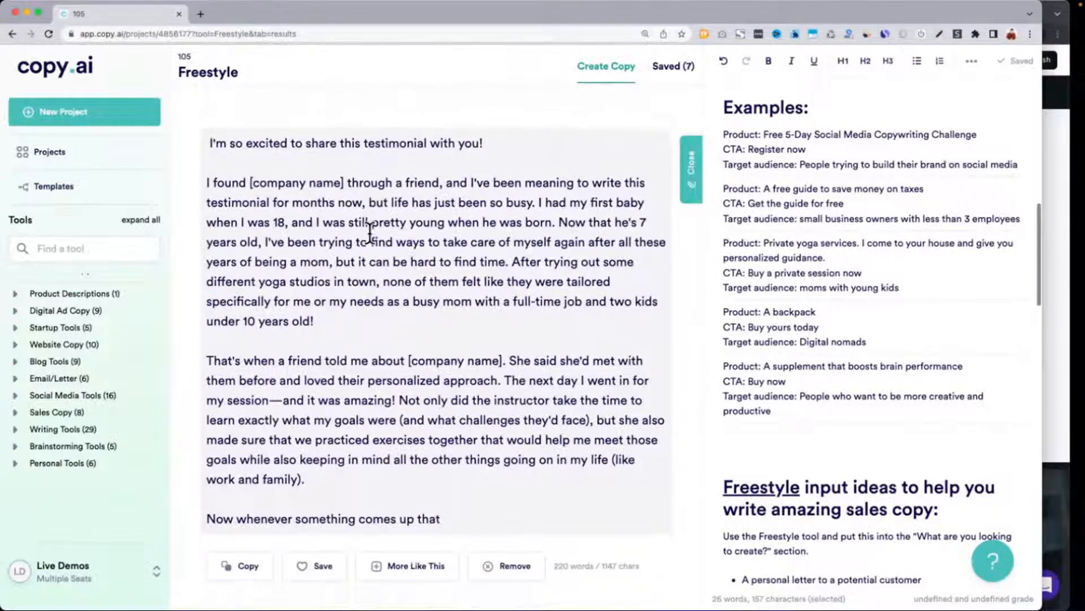
pyautogui.moveTo(210, 250); pyautogui.dragTo(346, 250)
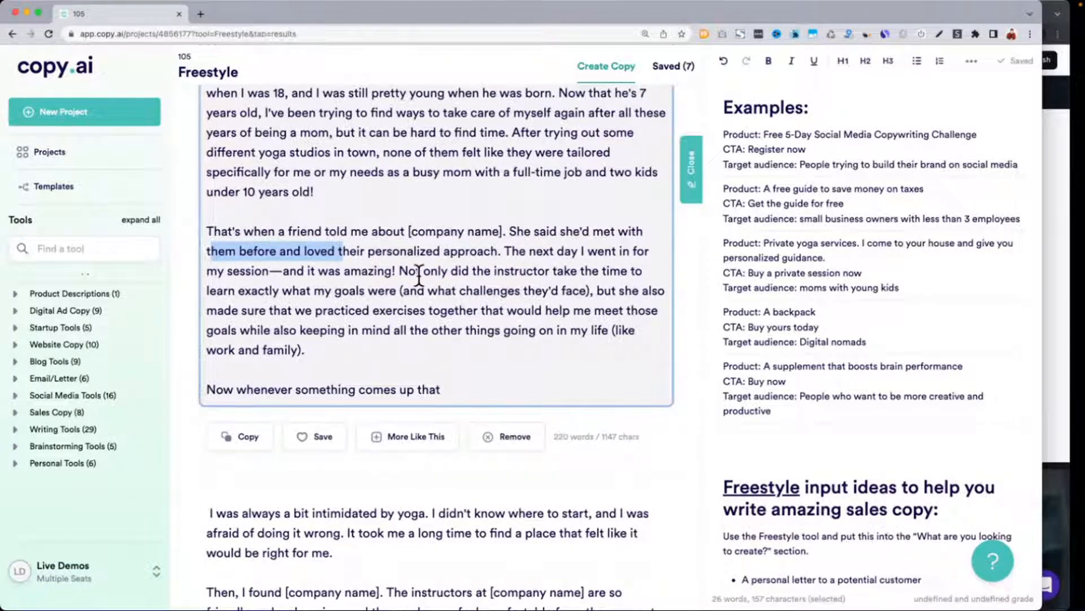
pyautogui.scroll(-1, 419, 276)
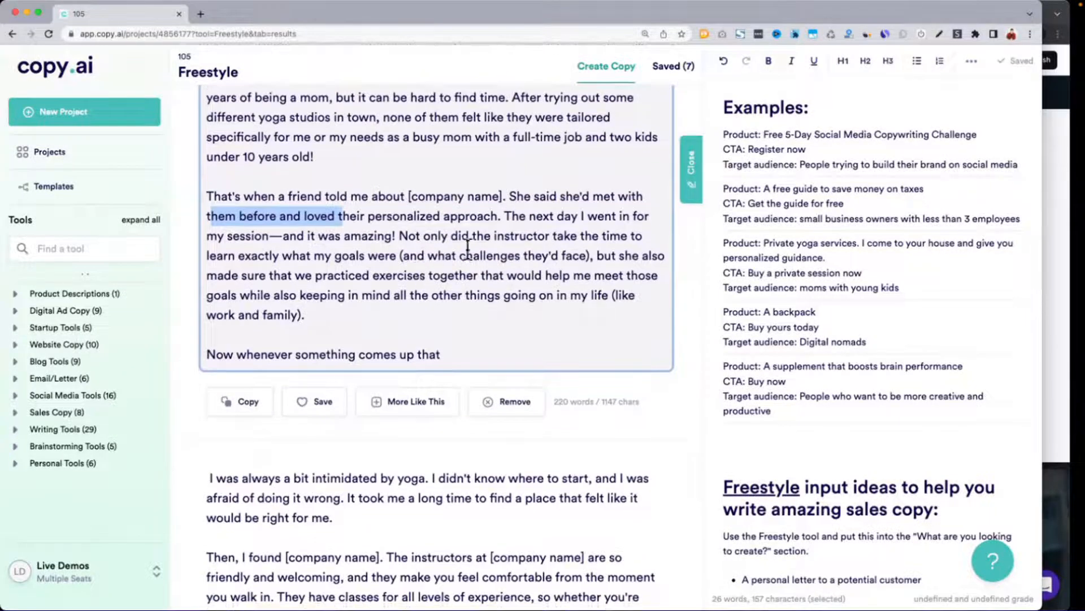
pyautogui.moveTo(211, 256); pyautogui.dragTo(402, 255)
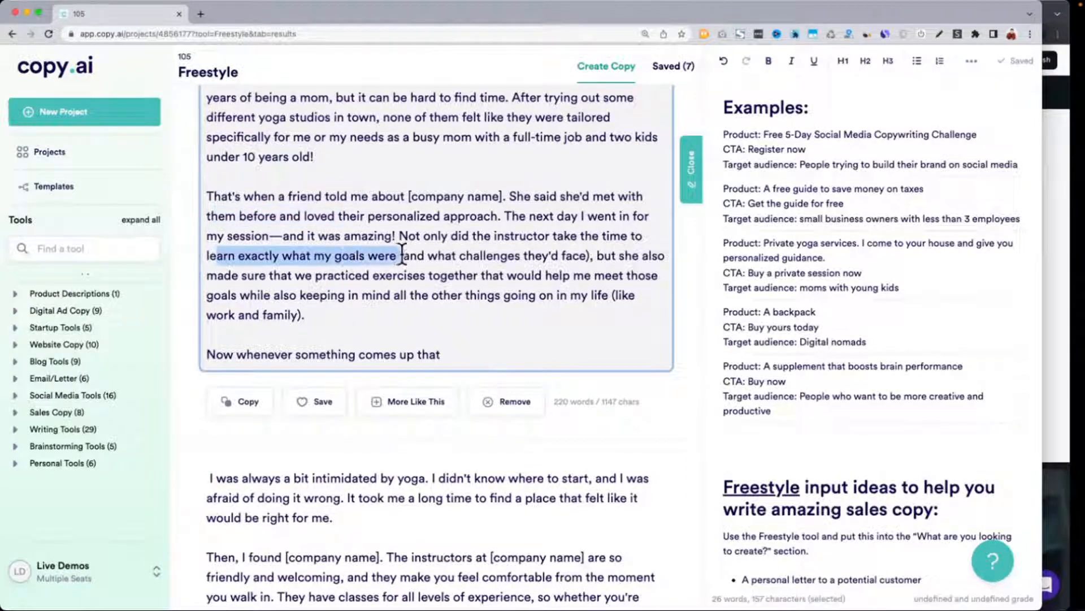
pyautogui.moveTo(603, 254); pyautogui.dragTo(622, 318)
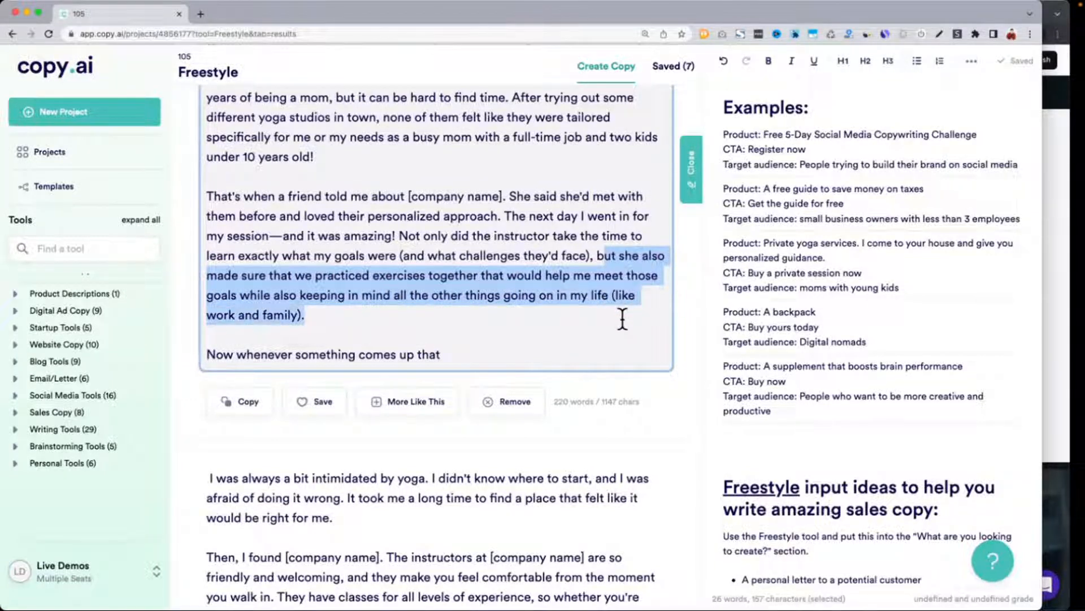
# Review the remaining yoga testimonials, including the passages on easy scheduling, aching shoulders and being stressed out and tired.
pyautogui.scroll(-5, 622, 318)
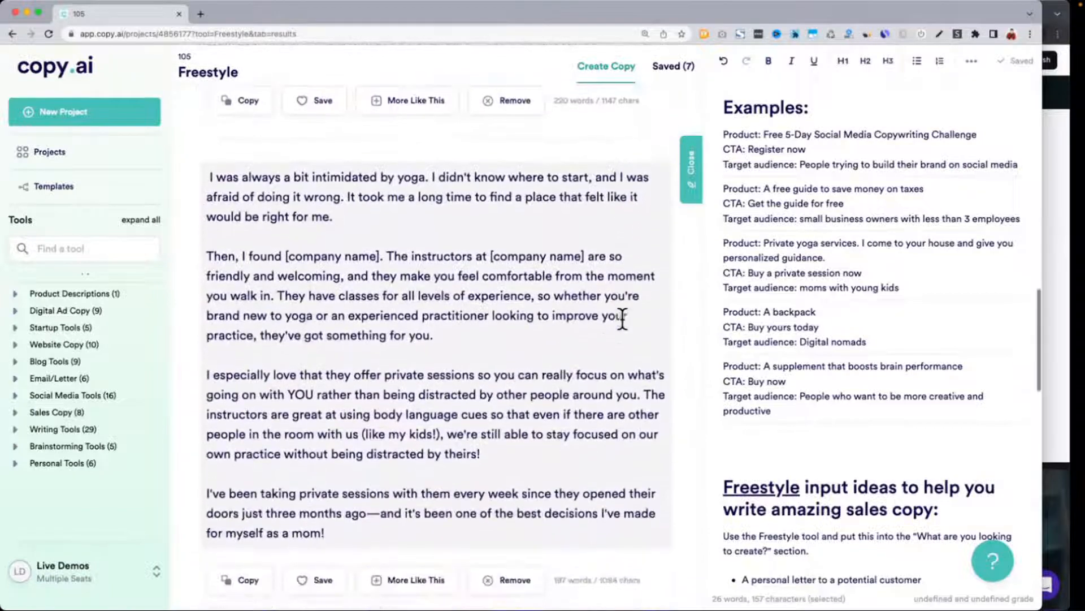
pyautogui.scroll(-1, 622, 318)
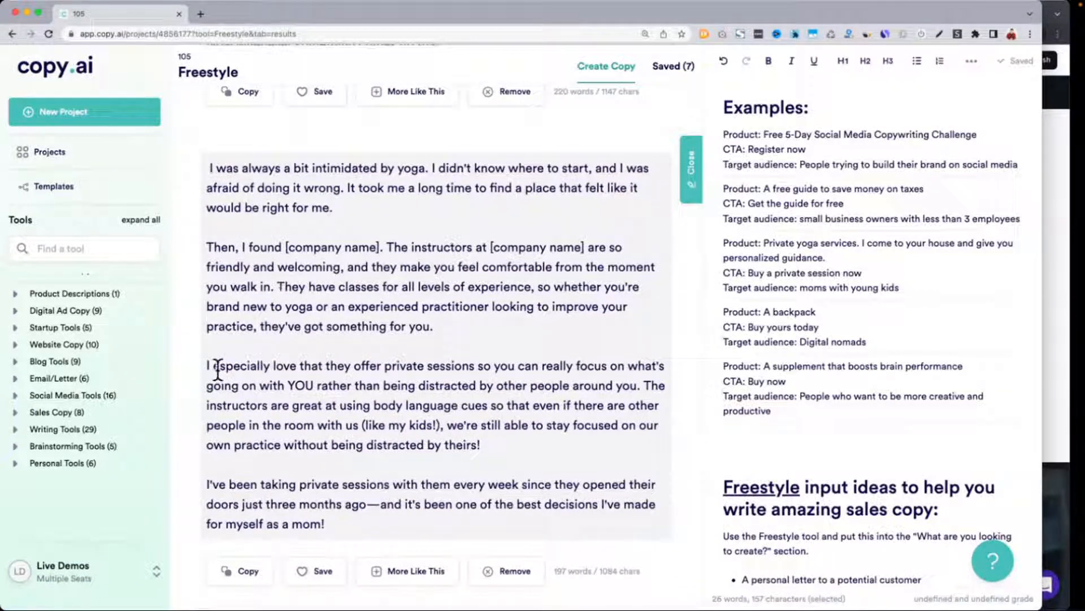
pyautogui.scroll(-1, 362, 455)
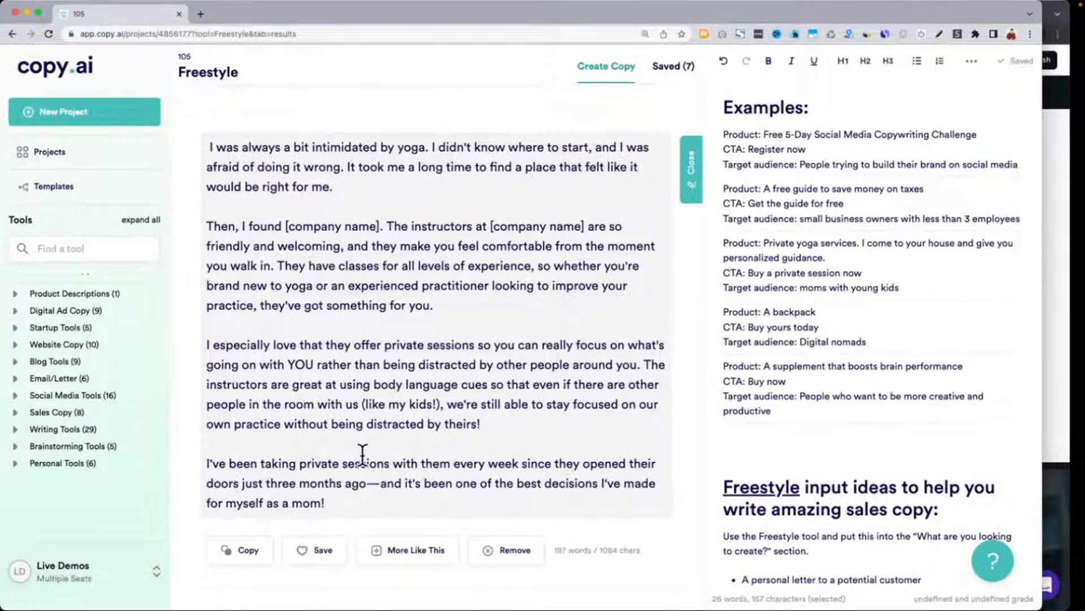
pyautogui.scroll(-10, 355, 415)
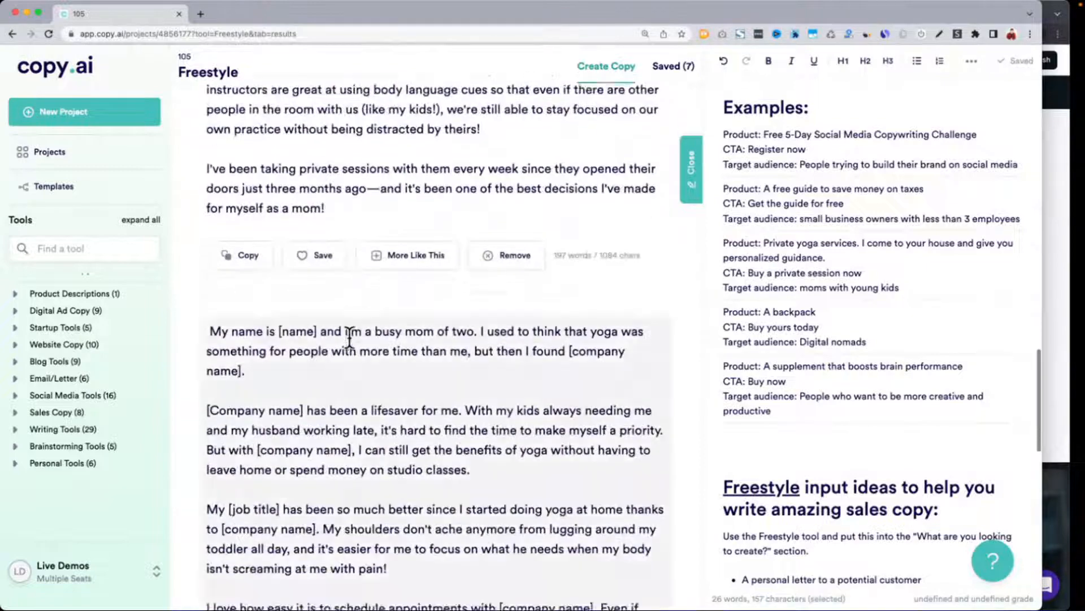
pyautogui.scroll(-3, 350, 338)
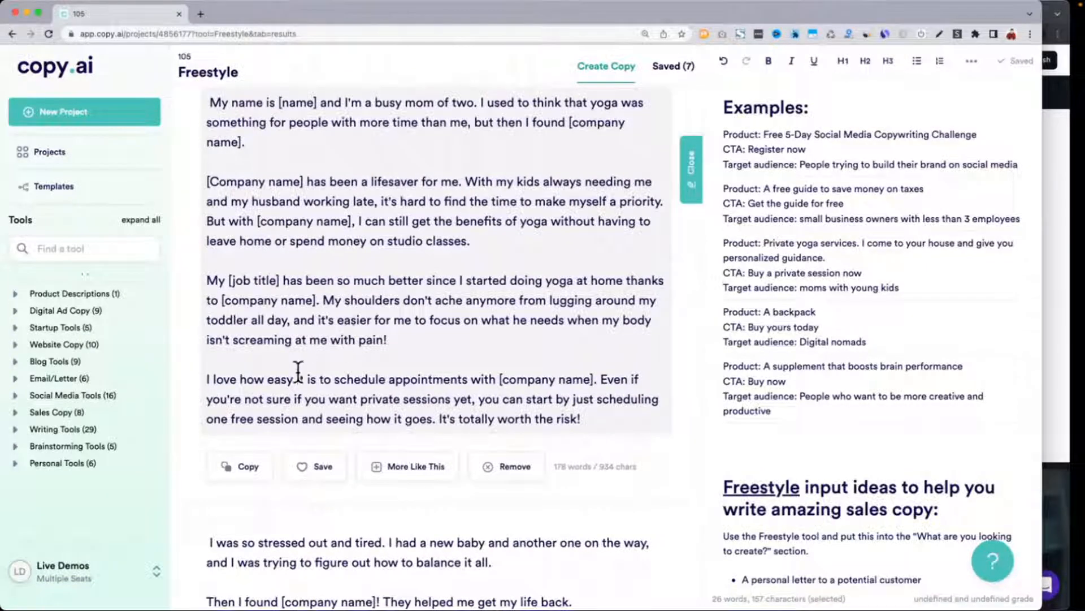
pyautogui.moveTo(257, 383); pyautogui.dragTo(488, 376)
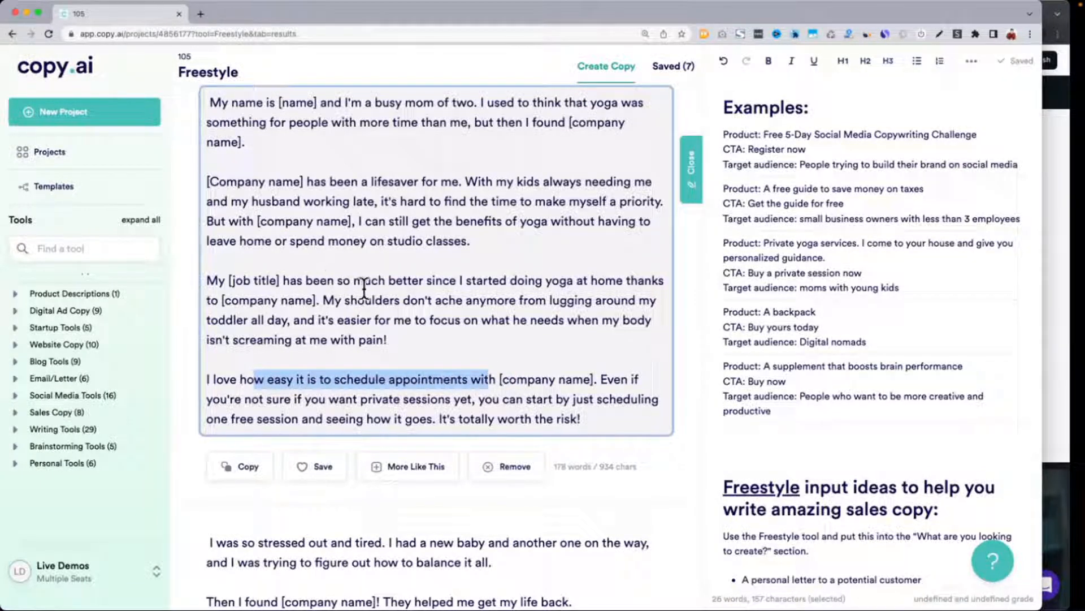
pyautogui.moveTo(326, 297); pyautogui.dragTo(415, 345)
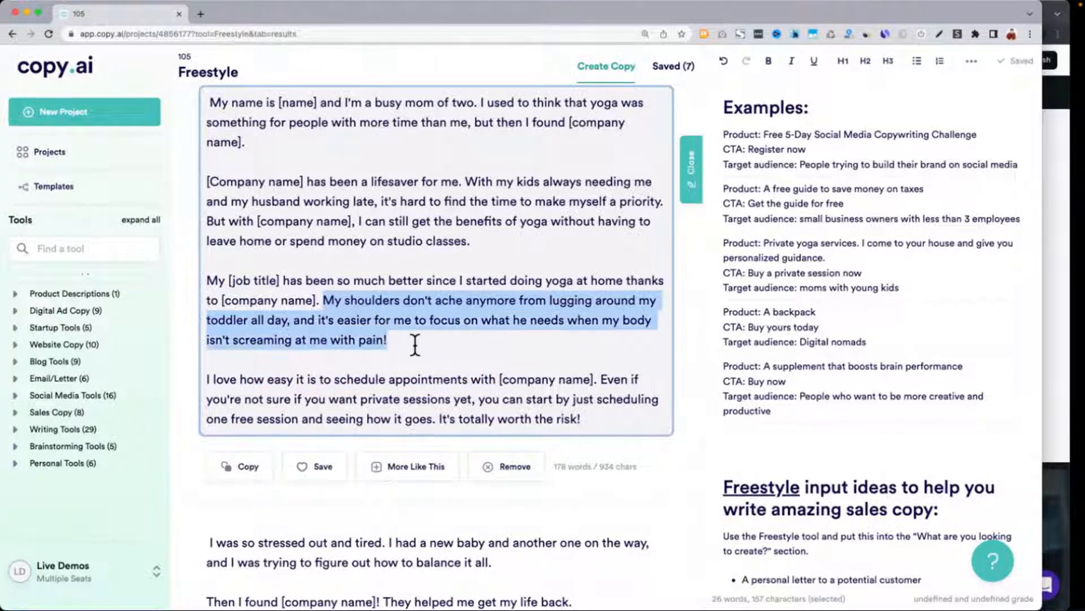
pyautogui.scroll(-5, 415, 345)
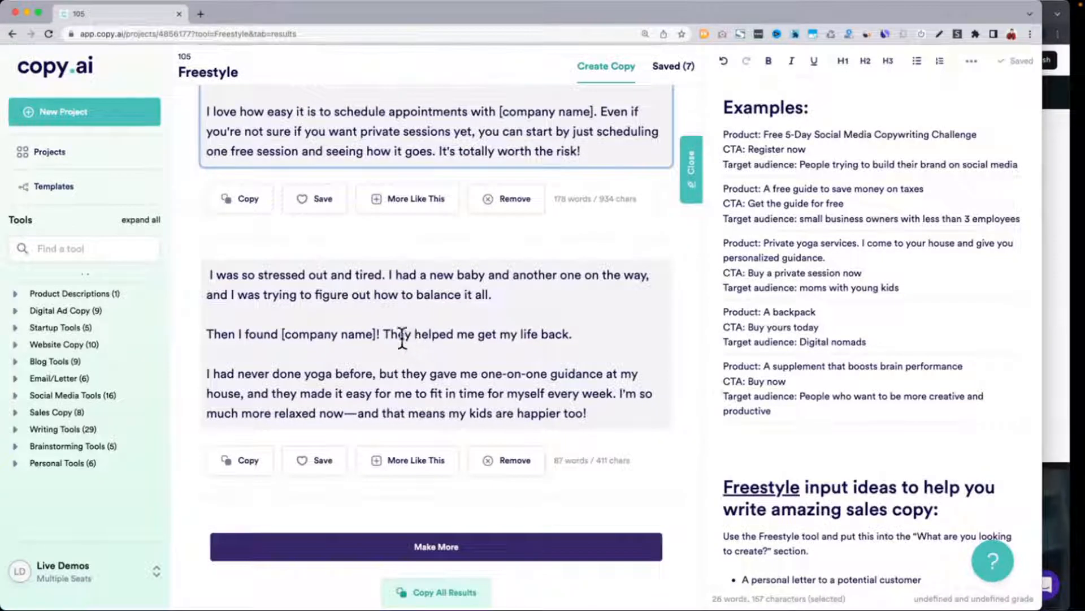
pyautogui.tripleClick(322, 287)
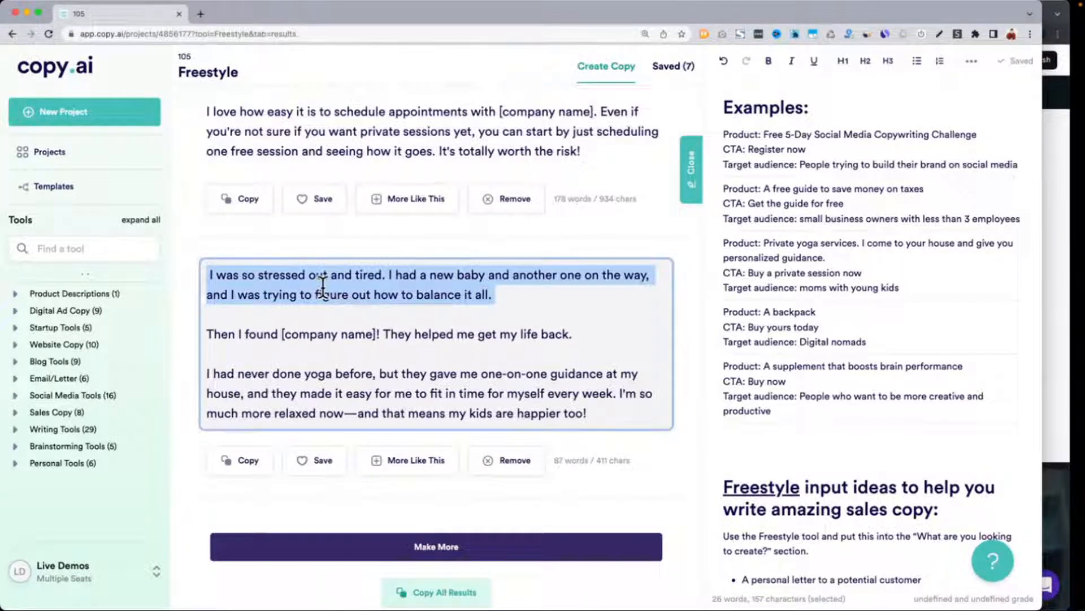
# Replace the main points with the notes' Free 5-Day Social Media Copywriting Challenge example, including its CTA and target audience.
pyautogui.scroll(20, 323, 285)
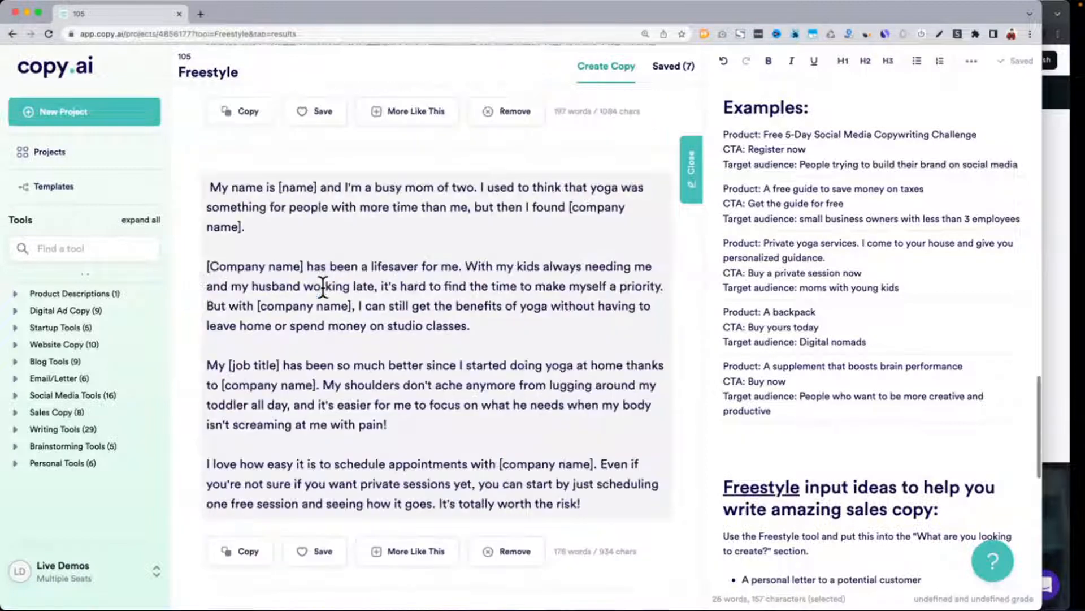
pyautogui.scroll(10, 322, 285)
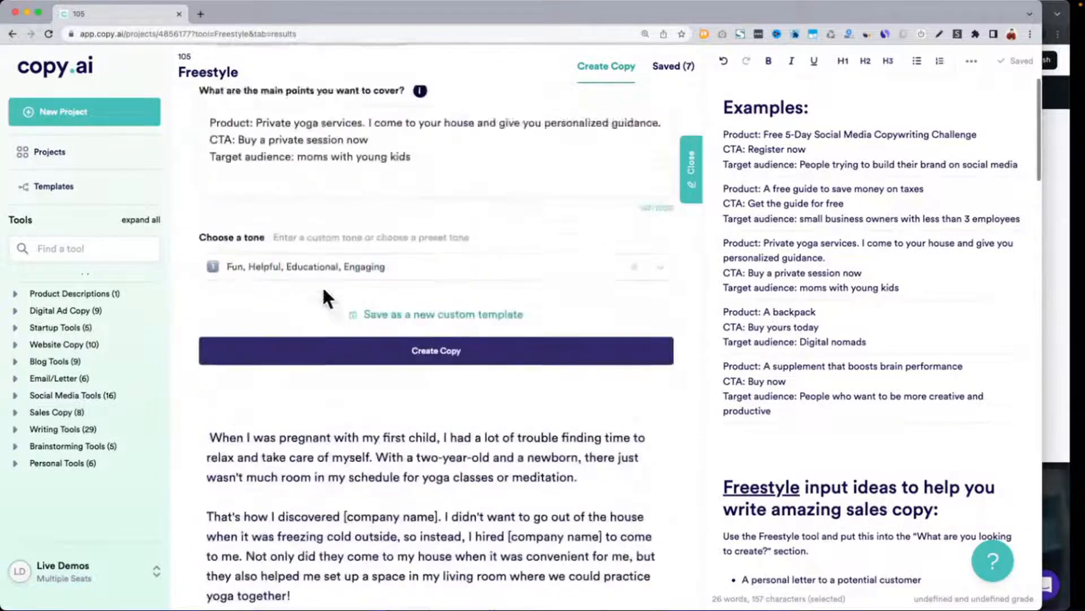
pyautogui.moveTo(723, 189); pyautogui.dragTo(1044, 212)
pyautogui.press('super+c')
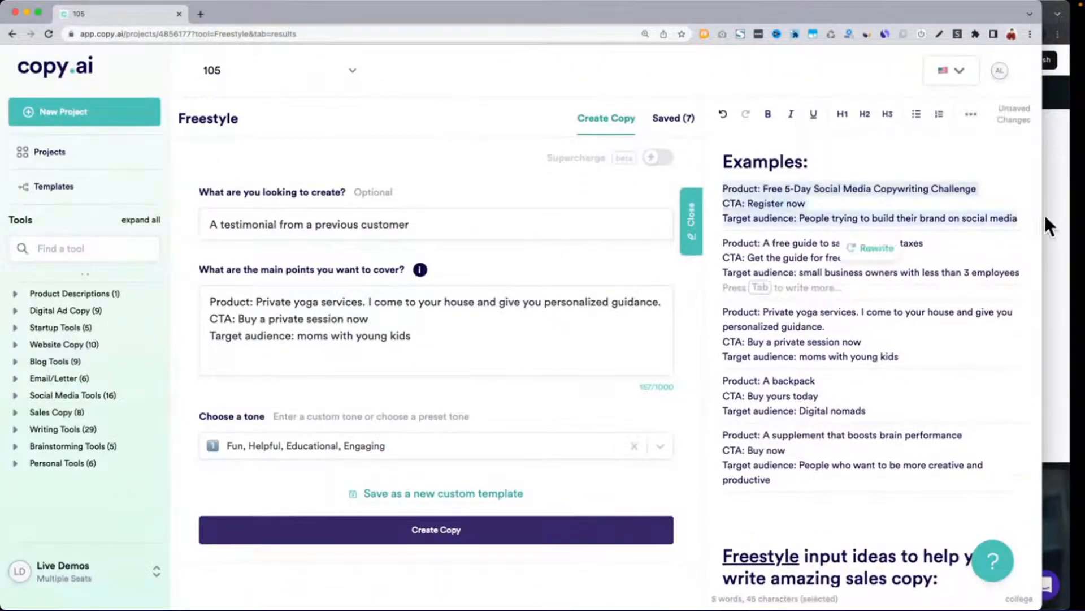
pyautogui.click(323, 317)
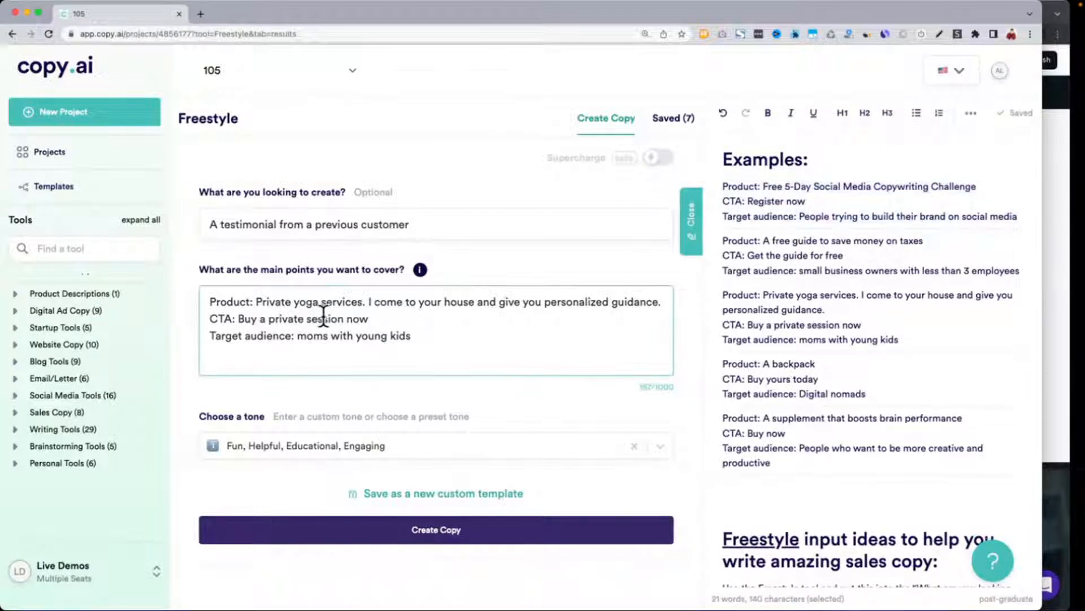
pyautogui.press('super+a')
pyautogui.press('super+v')
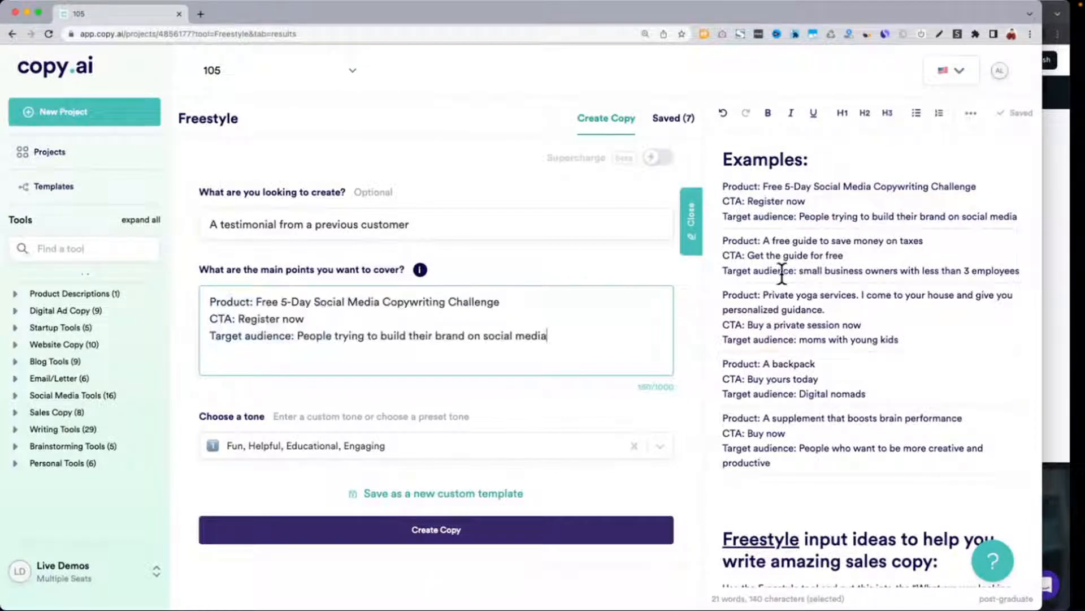
# Set what to create to "A list of mistakes my ideal customer may be making" from the notes and generate the copy.
pyautogui.scroll(-2, 780, 274)
pyautogui.scroll(-10, 782, 274)
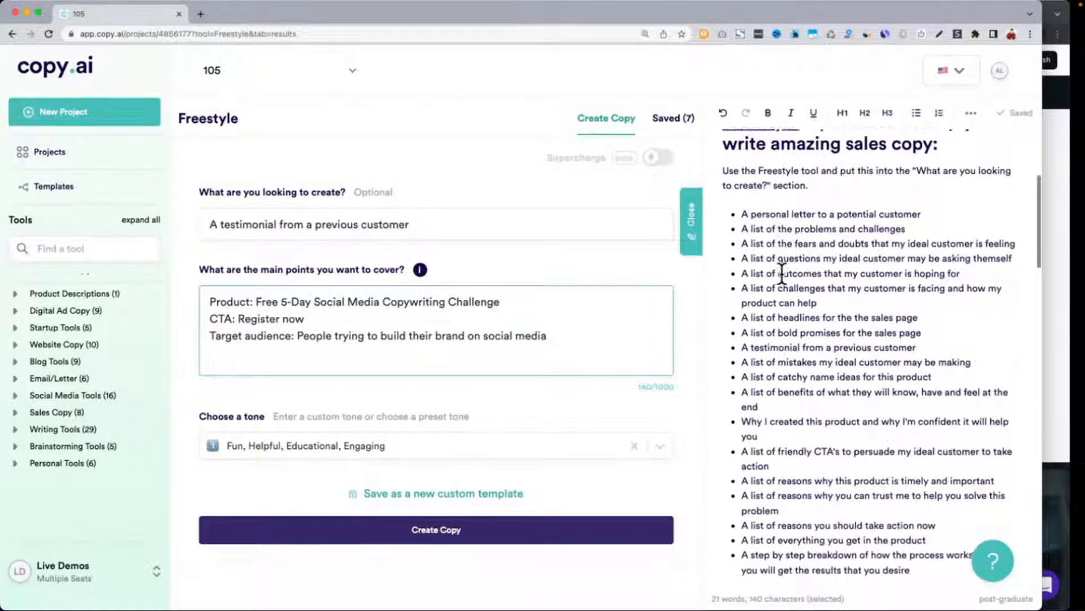
pyautogui.scroll(-1, 782, 274)
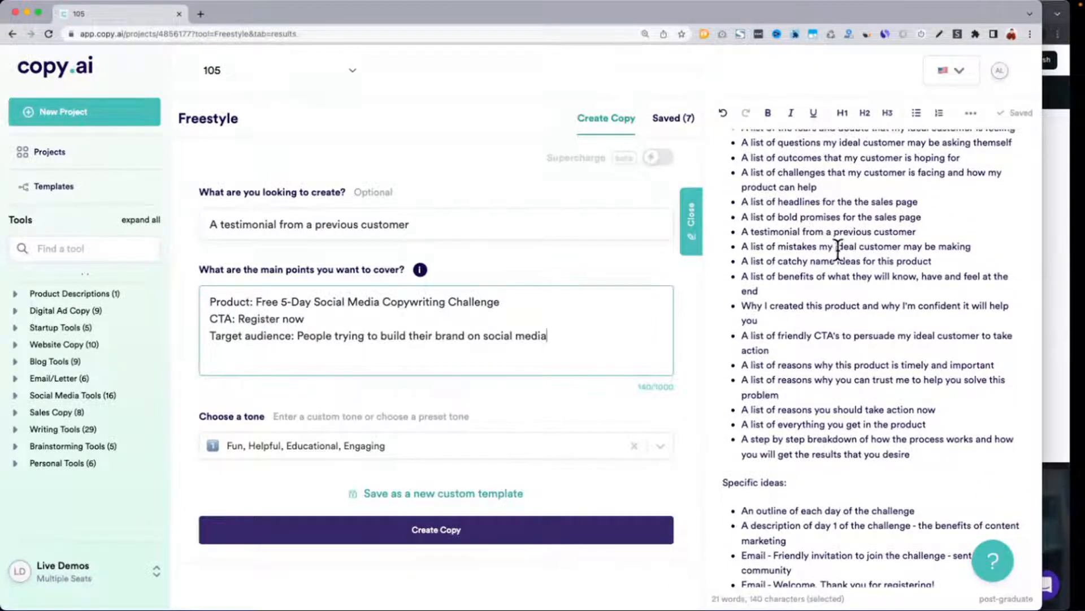
pyautogui.tripleClick(824, 247)
pyautogui.hotkey('ctrl', 'c')
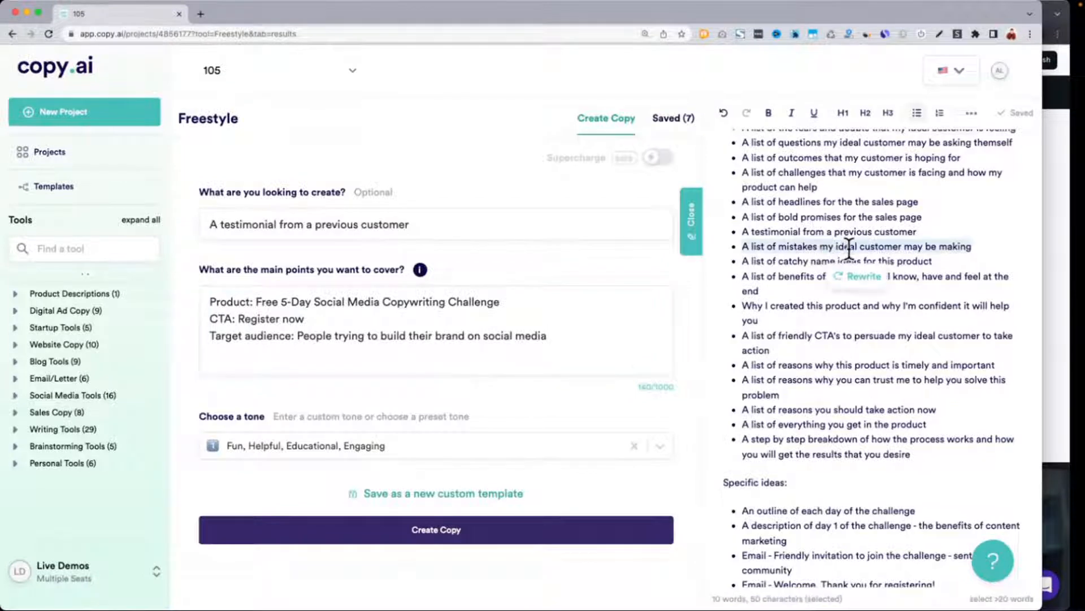
pyautogui.tripleClick(448, 224)
pyautogui.hotkey('ctrl', 'v')
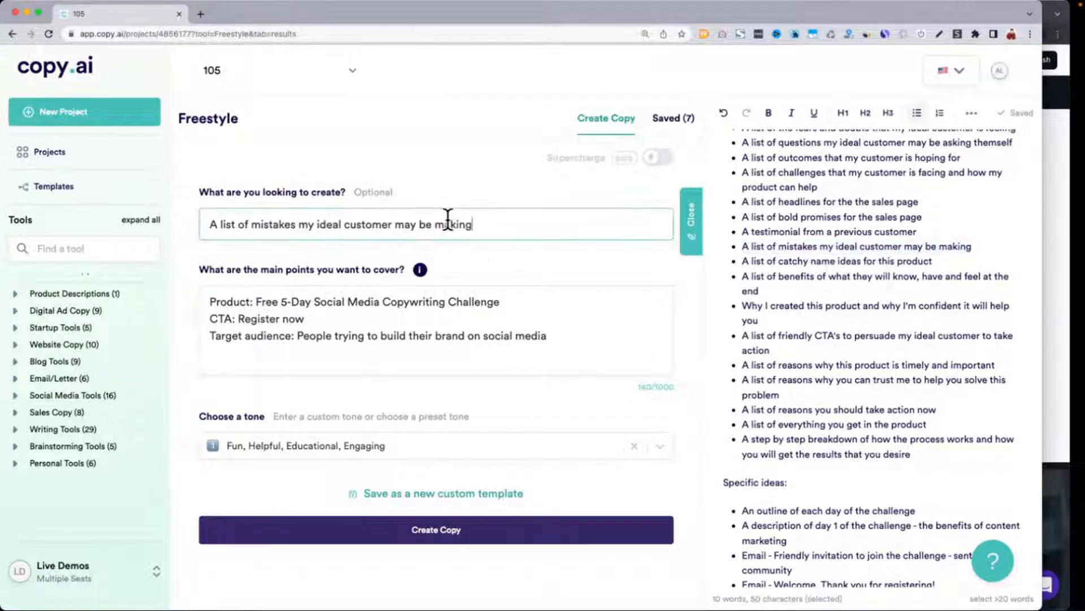
pyautogui.scroll(-2, 446, 217)
pyautogui.click(478, 457)
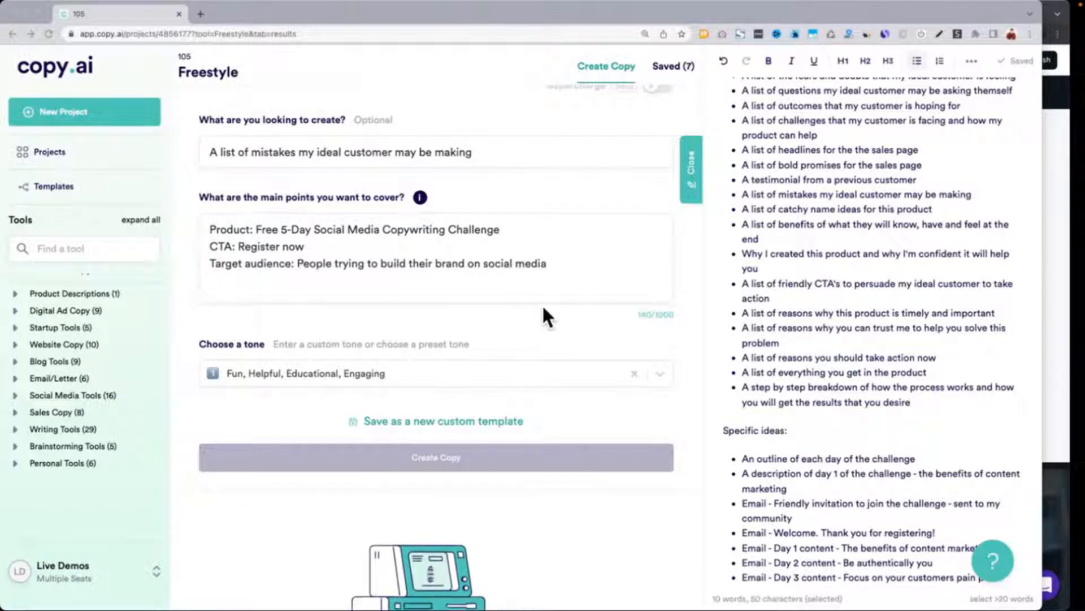
pyautogui.scroll(-5, 547, 317)
pyautogui.scroll(-2, 544, 310)
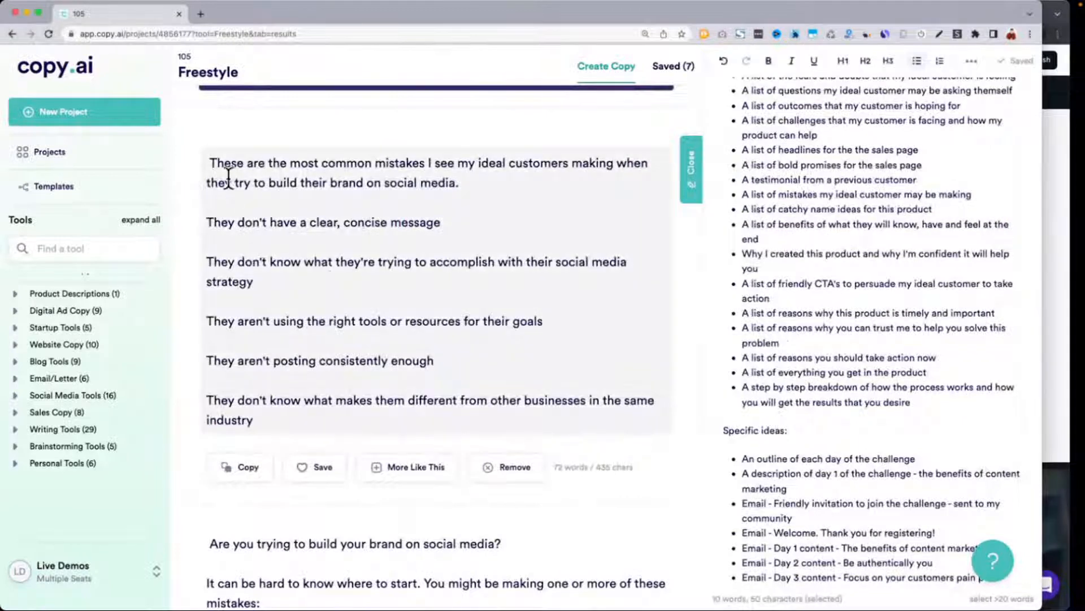
# Review the first three generated lists of customer mistakes, from unclear messaging and hashtag use to target audience, brand voice and goals.
pyautogui.moveTo(208, 164); pyautogui.dragTo(368, 226)
pyautogui.click(218, 222)
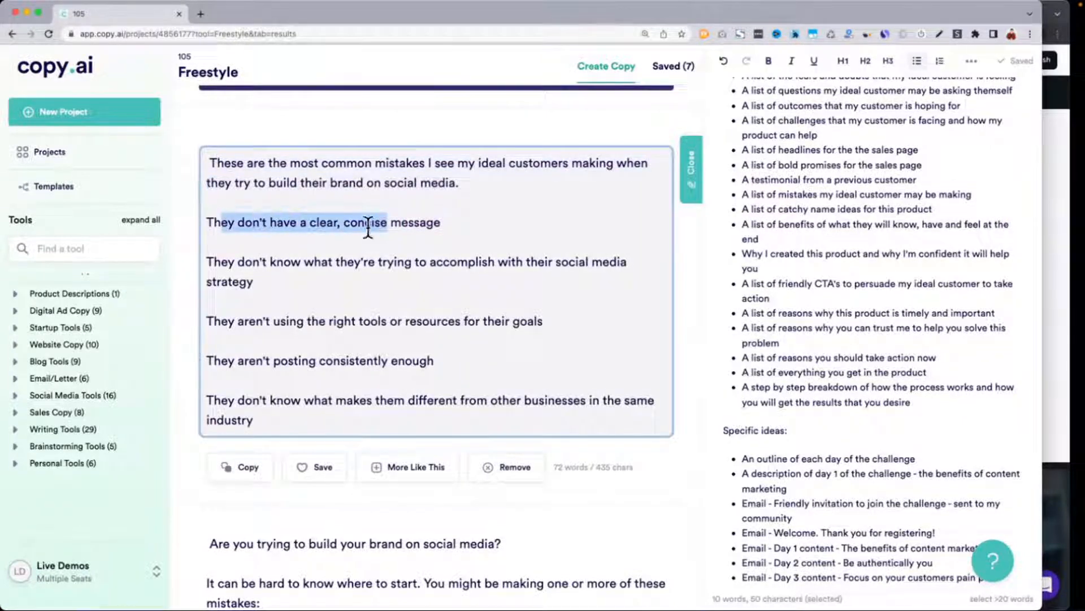
pyautogui.moveTo(221, 261); pyautogui.dragTo(413, 429)
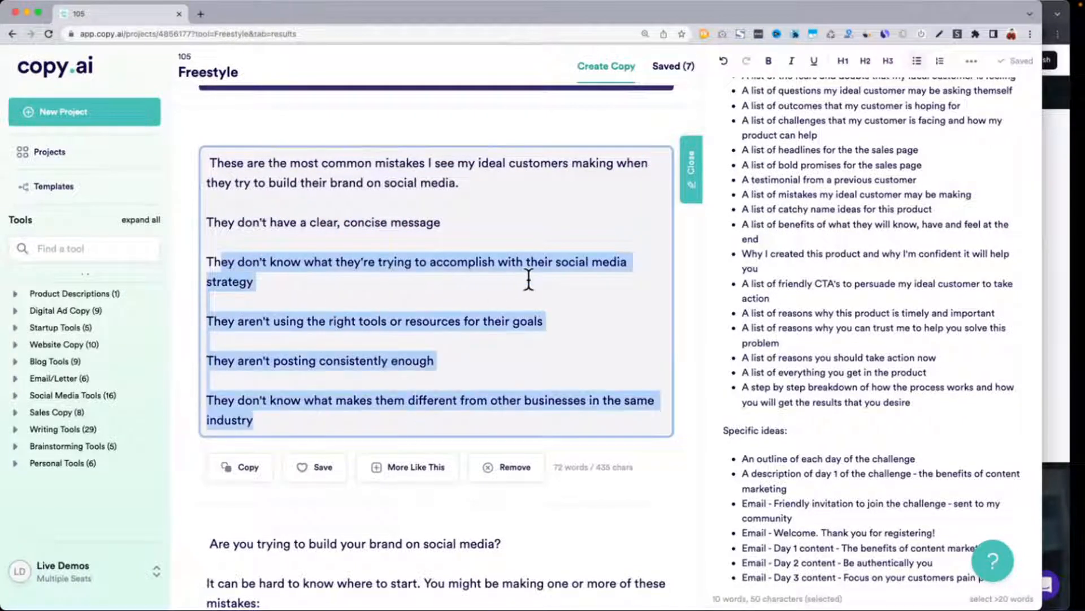
pyautogui.scroll(-7, 528, 277)
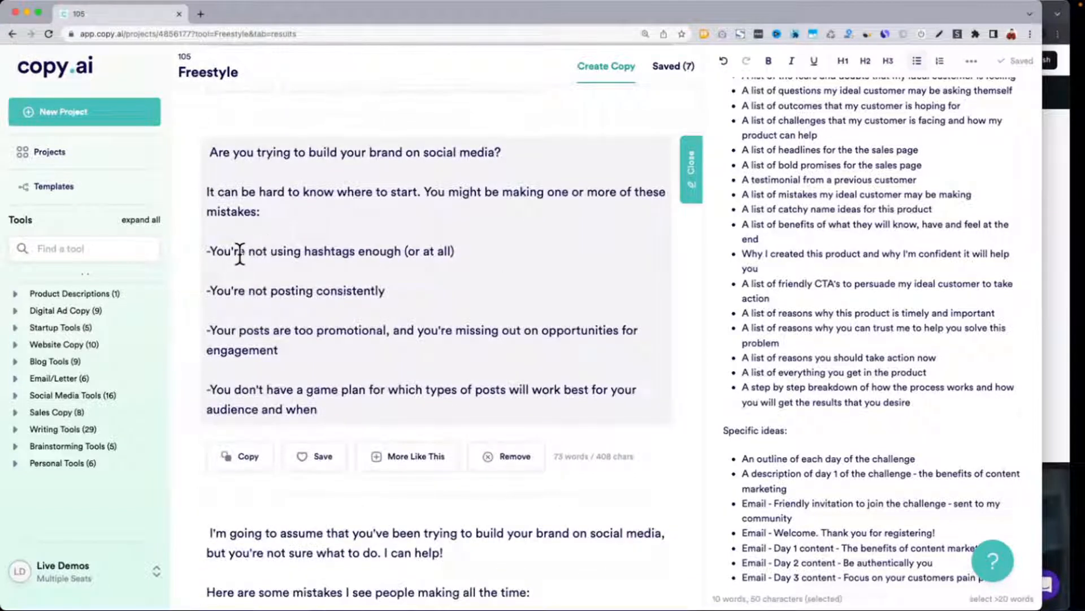
pyautogui.scroll(-5, 313, 265)
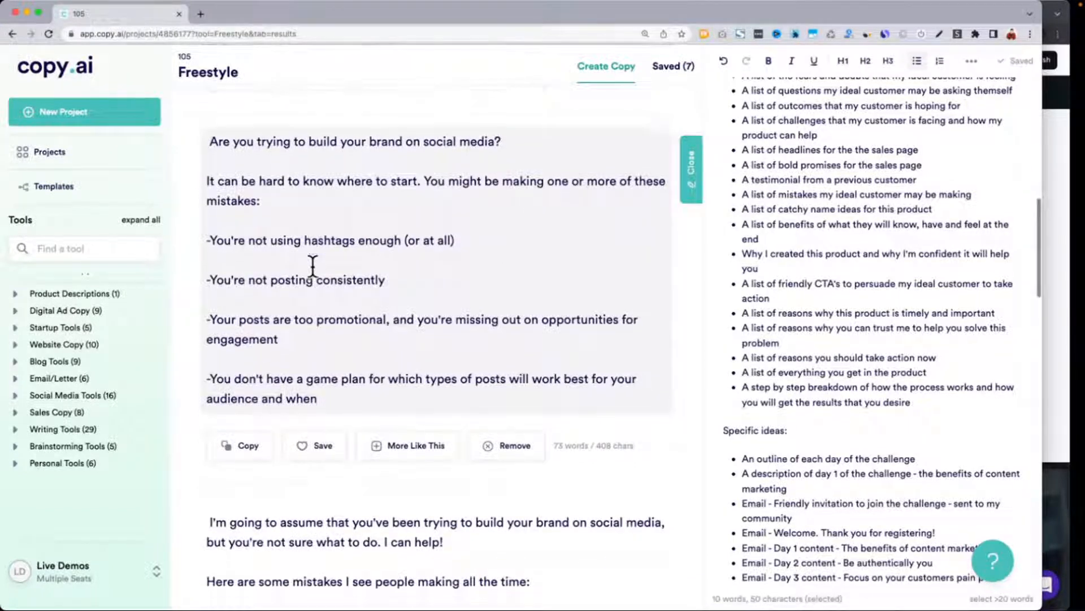
pyautogui.scroll(-9, 313, 264)
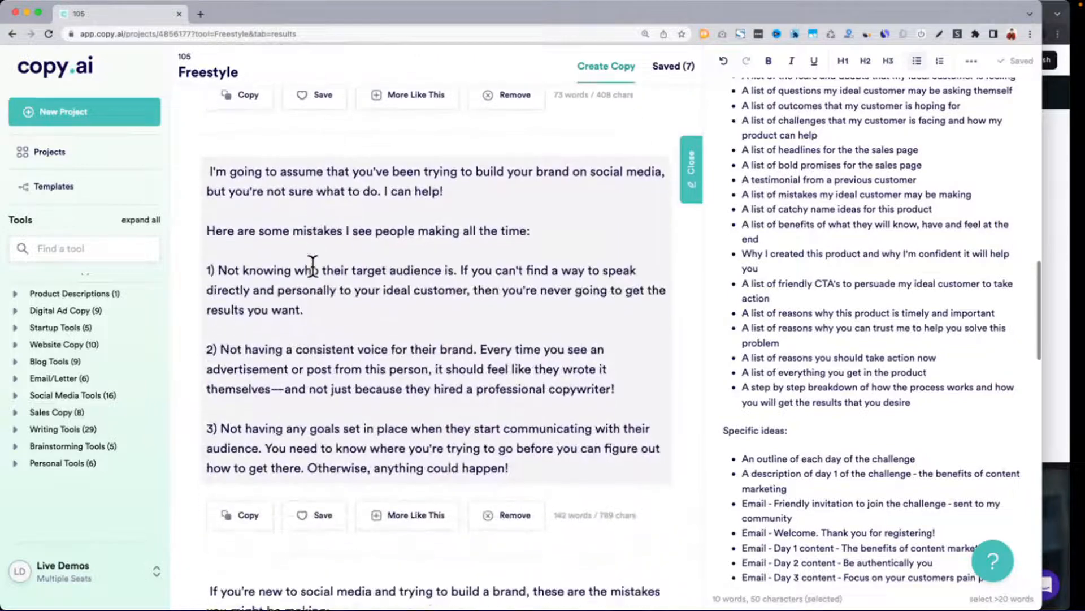
pyautogui.scroll(-1, 313, 265)
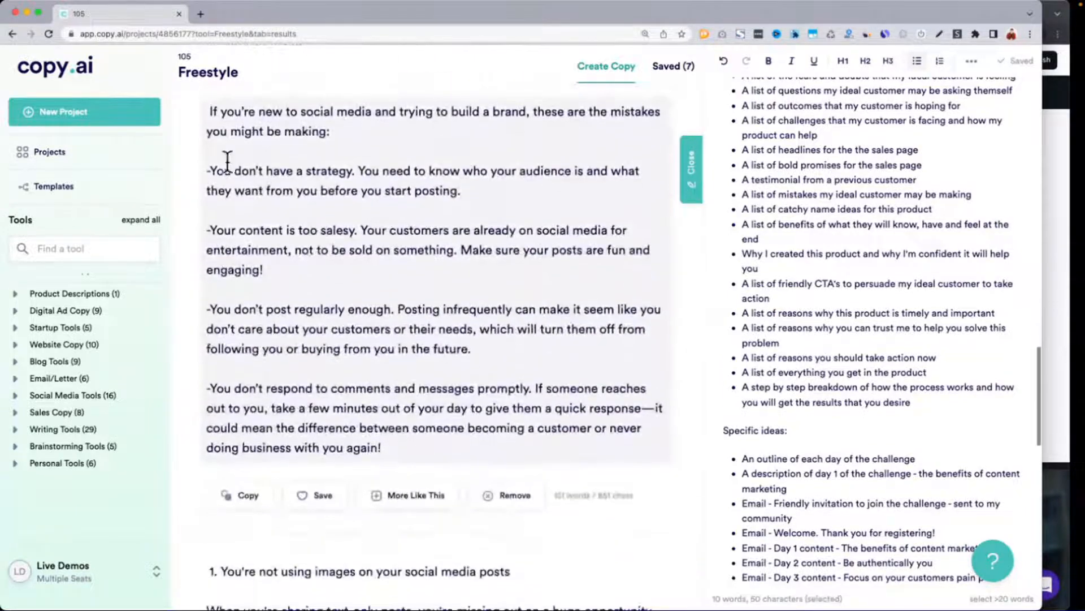
# Review the remaining mistake lists, covering strategy, salesy content, posting regularity, responding to comments, images and call-to-action buttons.
pyautogui.moveTo(211, 170); pyautogui.dragTo(299, 171)
pyautogui.moveTo(217, 231); pyautogui.dragTo(349, 232)
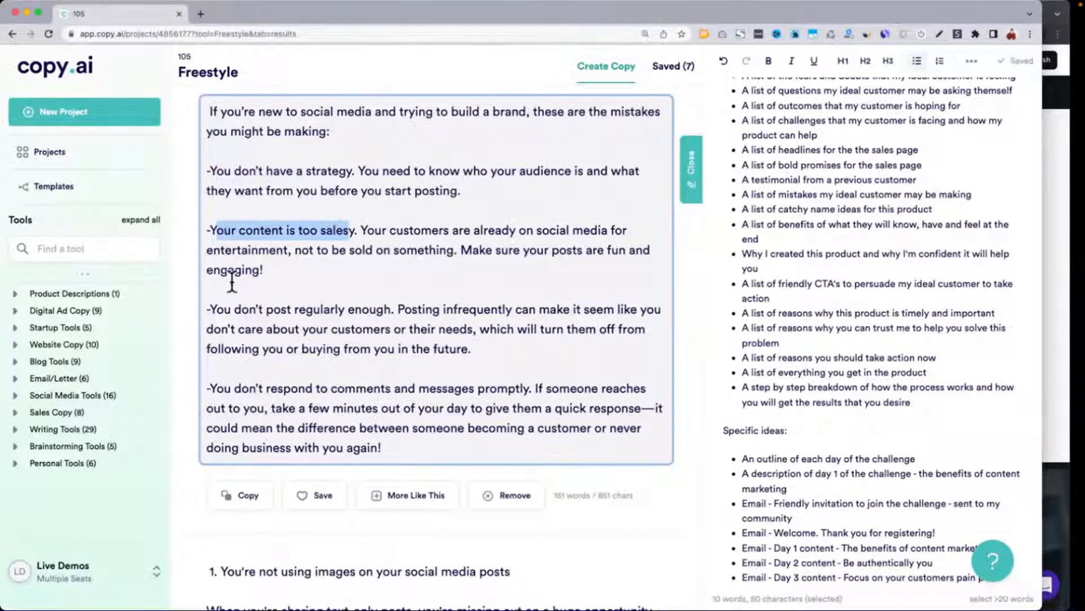
pyautogui.moveTo(217, 308); pyautogui.dragTo(394, 309)
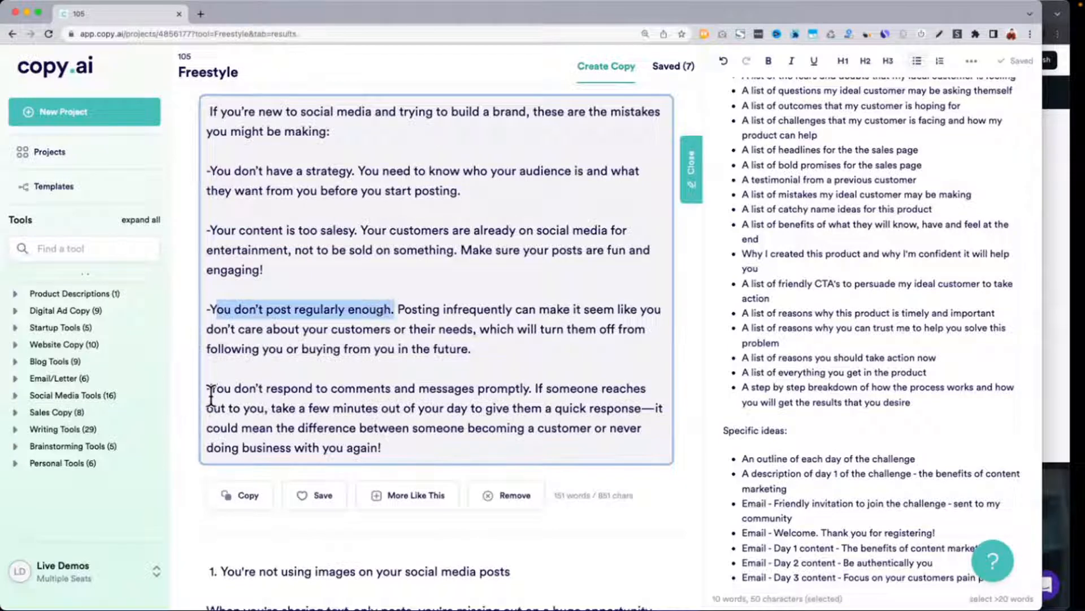
pyautogui.moveTo(210, 389); pyautogui.dragTo(411, 390)
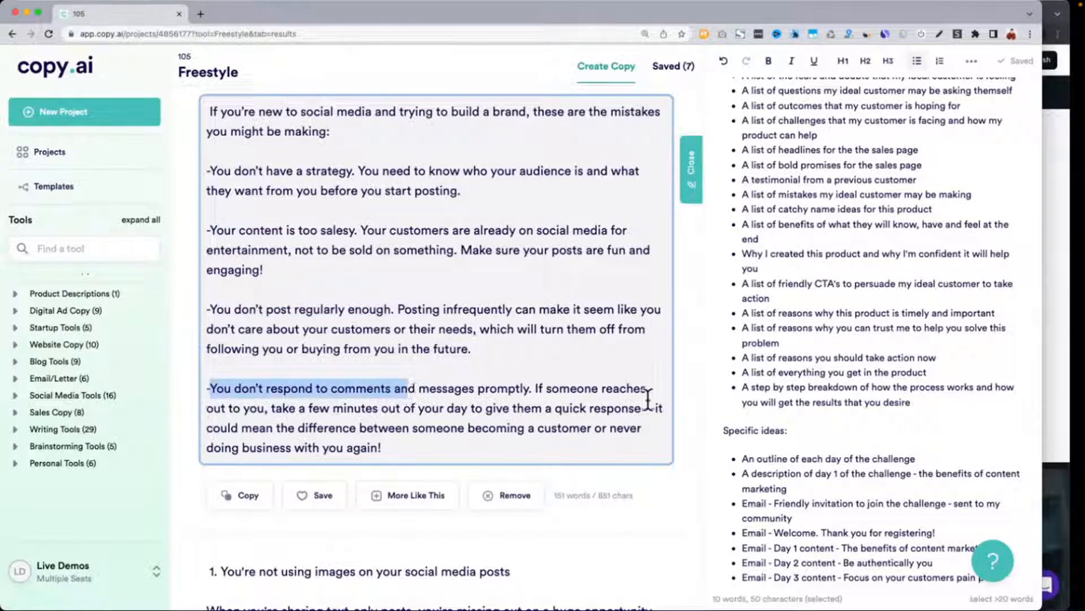
pyautogui.scroll(-5, 648, 399)
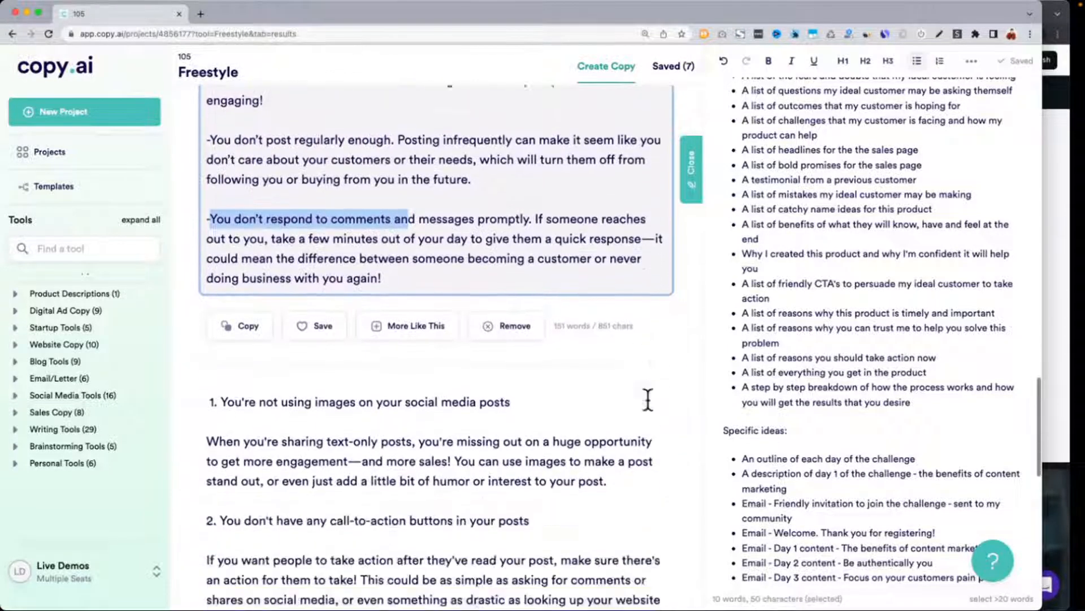
pyautogui.scroll(-3, 648, 399)
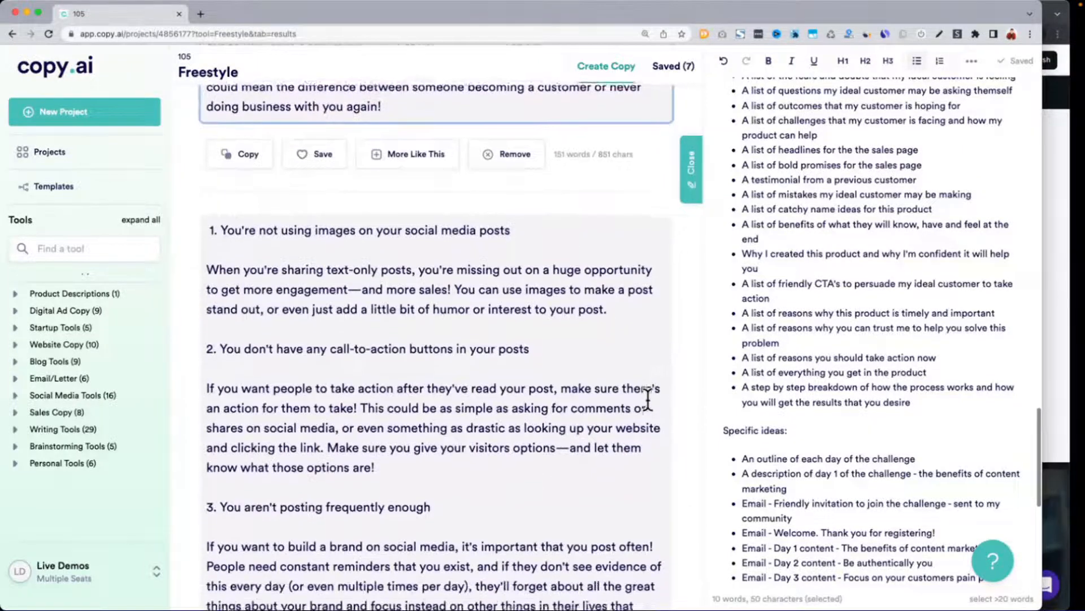
pyautogui.scroll(-1, 647, 398)
pyautogui.moveTo(327, 428); pyautogui.dragTo(447, 427)
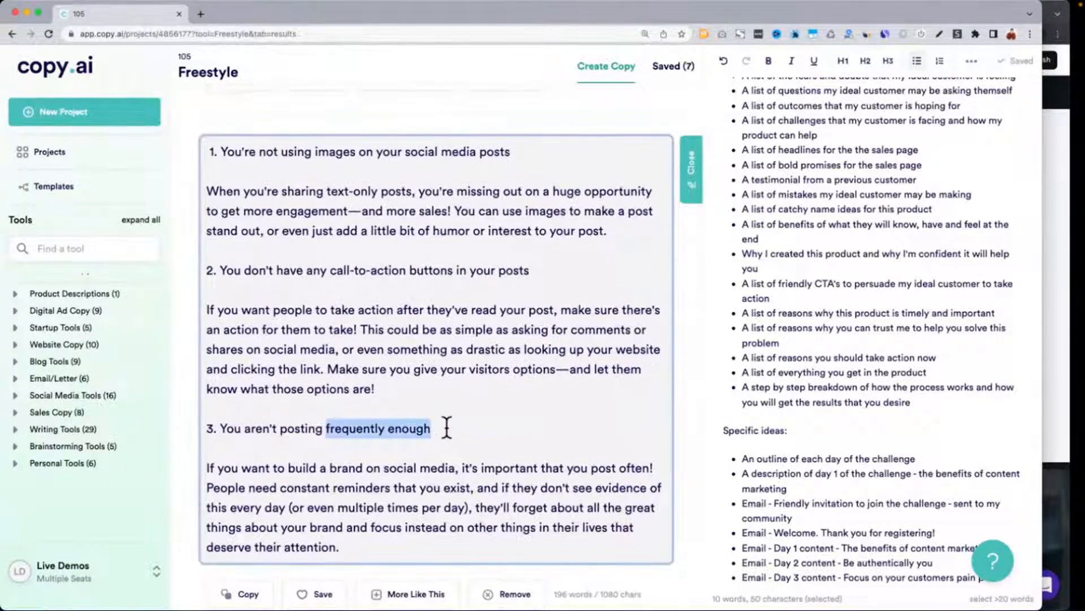
pyautogui.moveTo(360, 547); pyautogui.dragTo(199, 156)
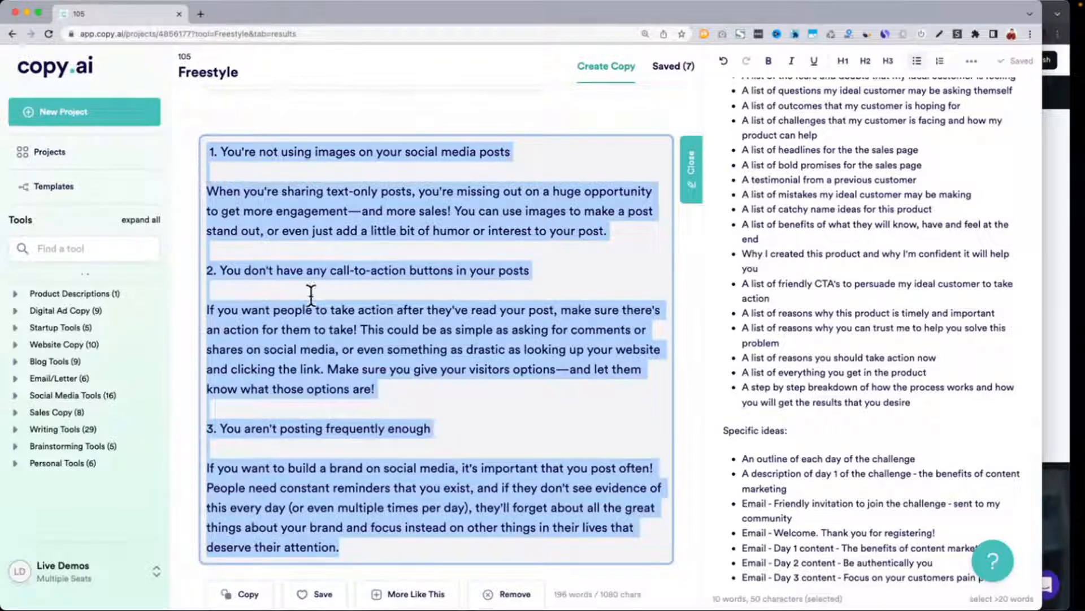
# Set what to create to "A list of catchy name ideas for this product" from the notes and generate the copy.
pyautogui.scroll(15, 310, 294)
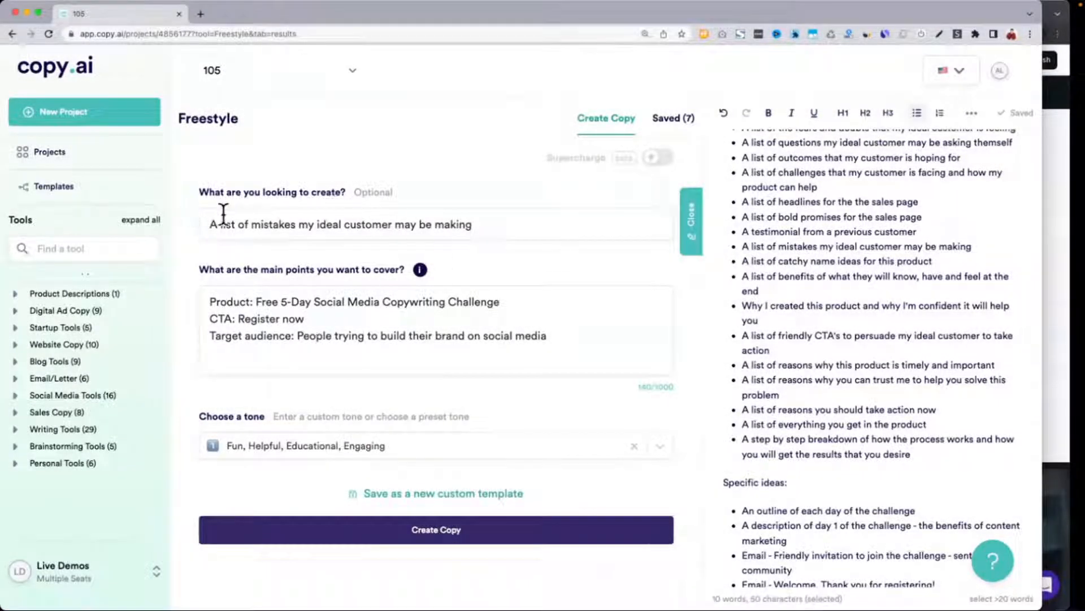
pyautogui.moveTo(219, 225); pyautogui.dragTo(492, 224)
pyautogui.click(764, 325)
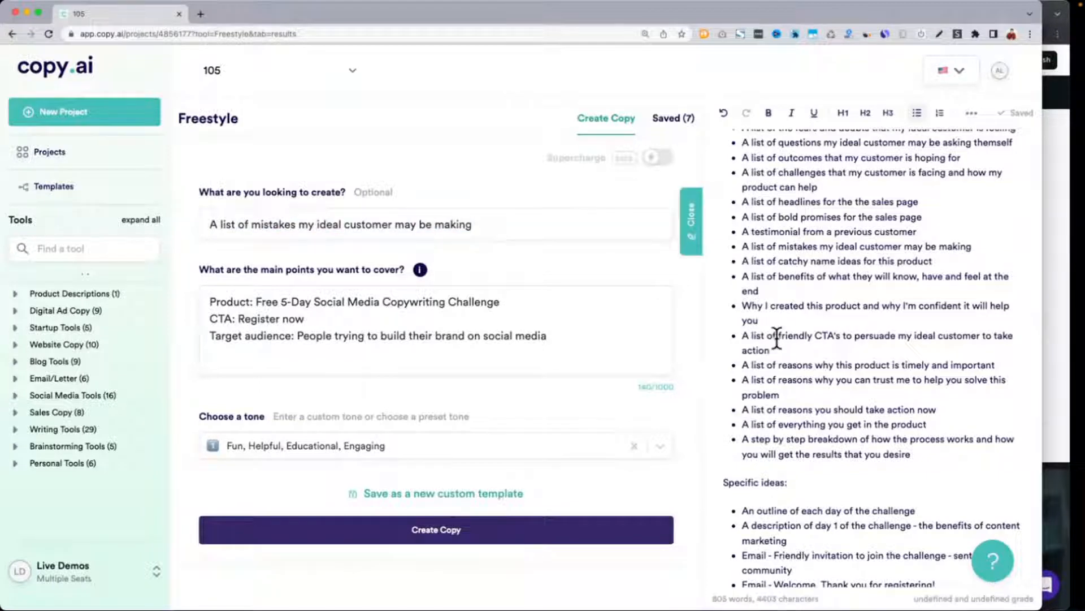
pyautogui.tripleClick(794, 262)
pyautogui.hotkey('ctrl', 'c')
pyautogui.tripleClick(360, 231)
pyautogui.hotkey('ctrl', 'v')
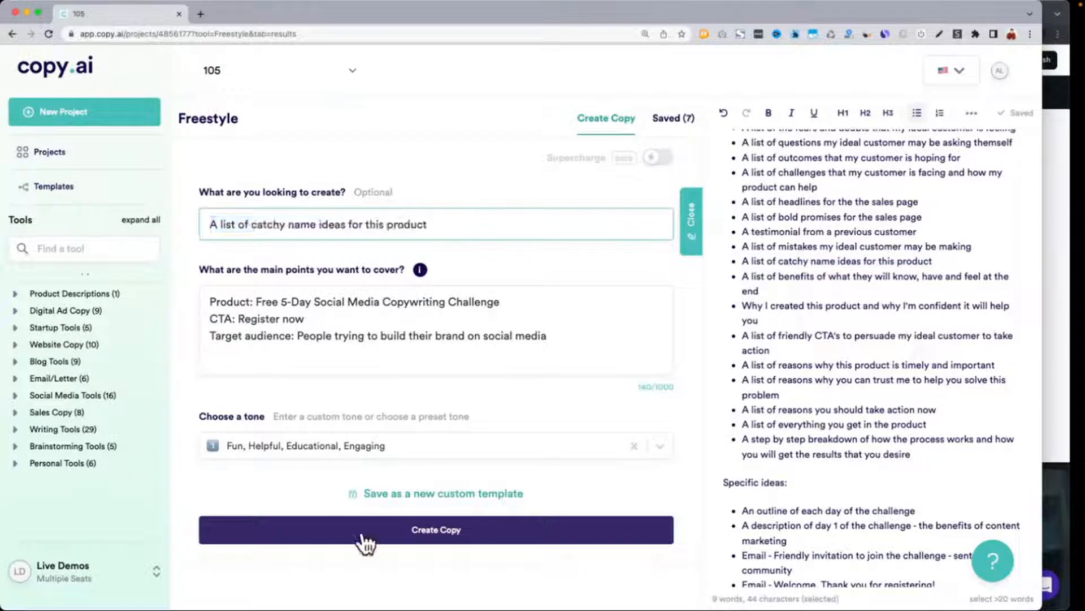
pyautogui.click(362, 531)
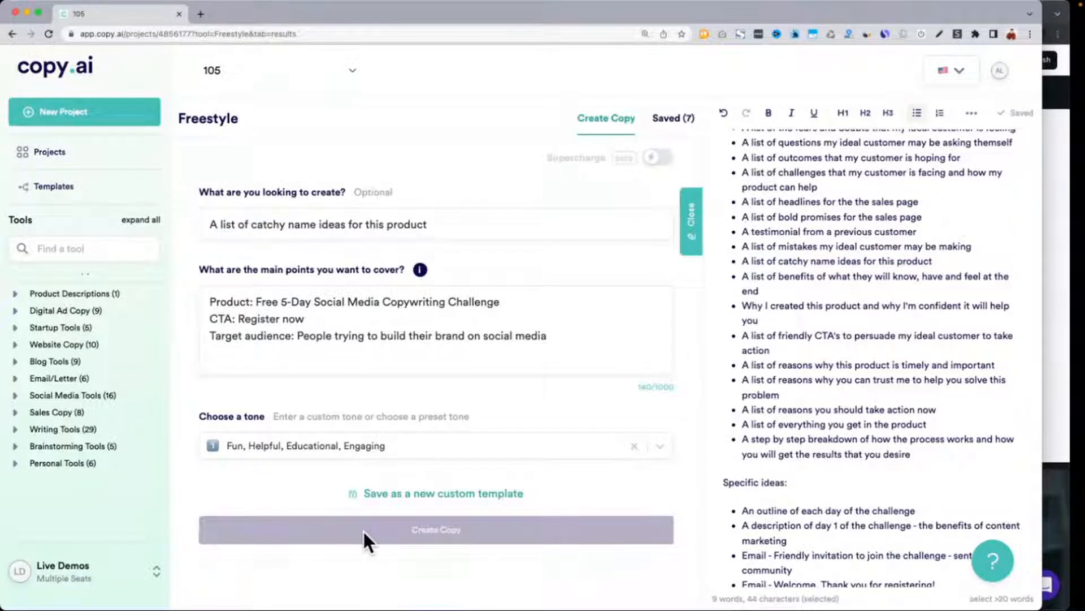
# Review the generated name ideas for the Free 5-Day Social Media Copywriting Challenge through to the last result.
pyautogui.moveTo(255, 302); pyautogui.dragTo(535, 304)
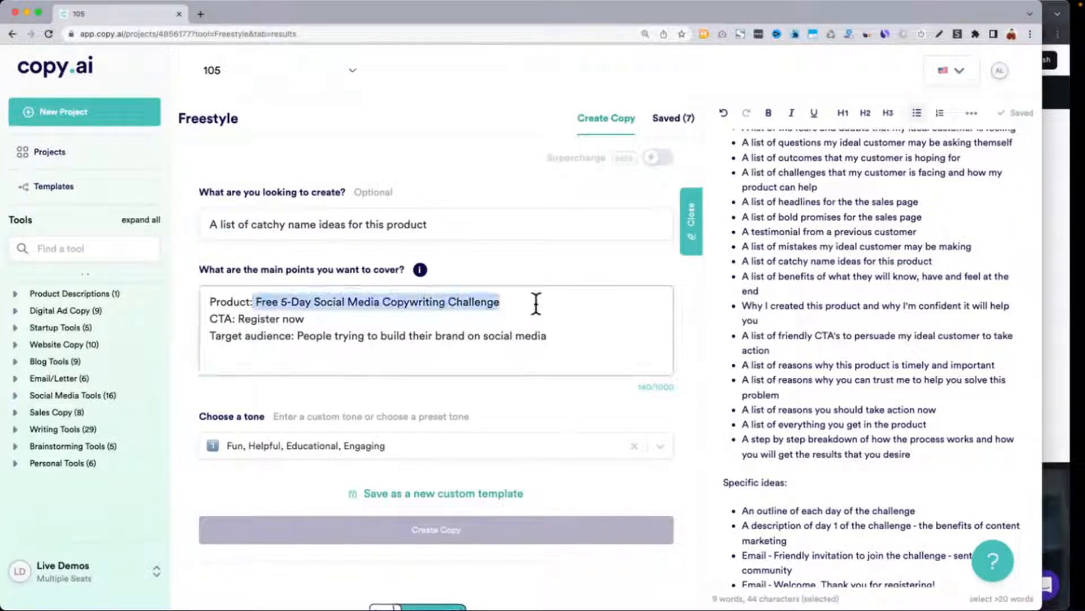
pyautogui.scroll(-10, 434, 229)
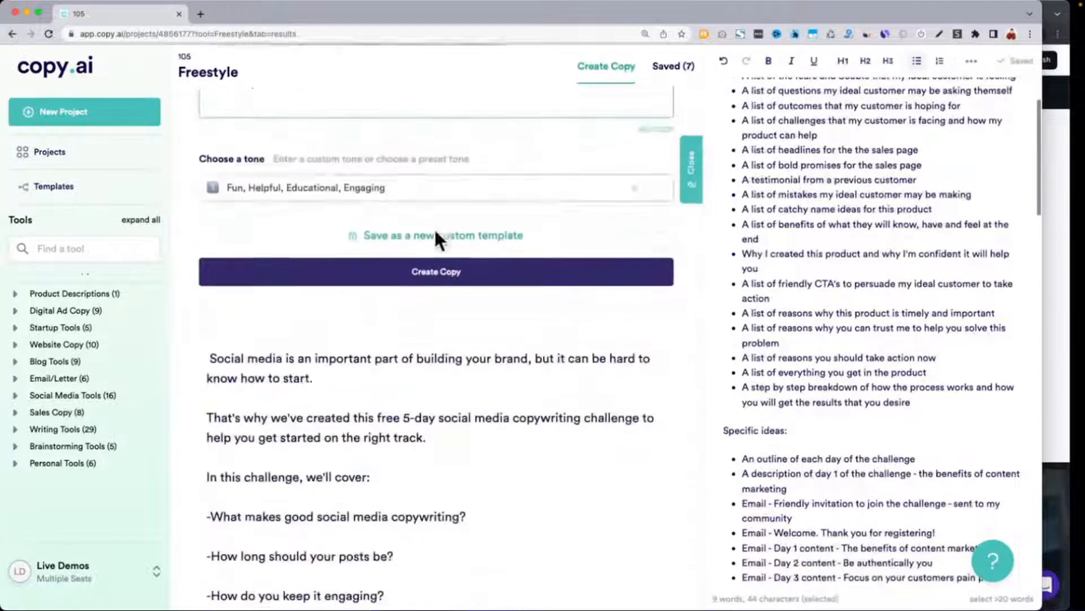
pyautogui.scroll(-5, 435, 229)
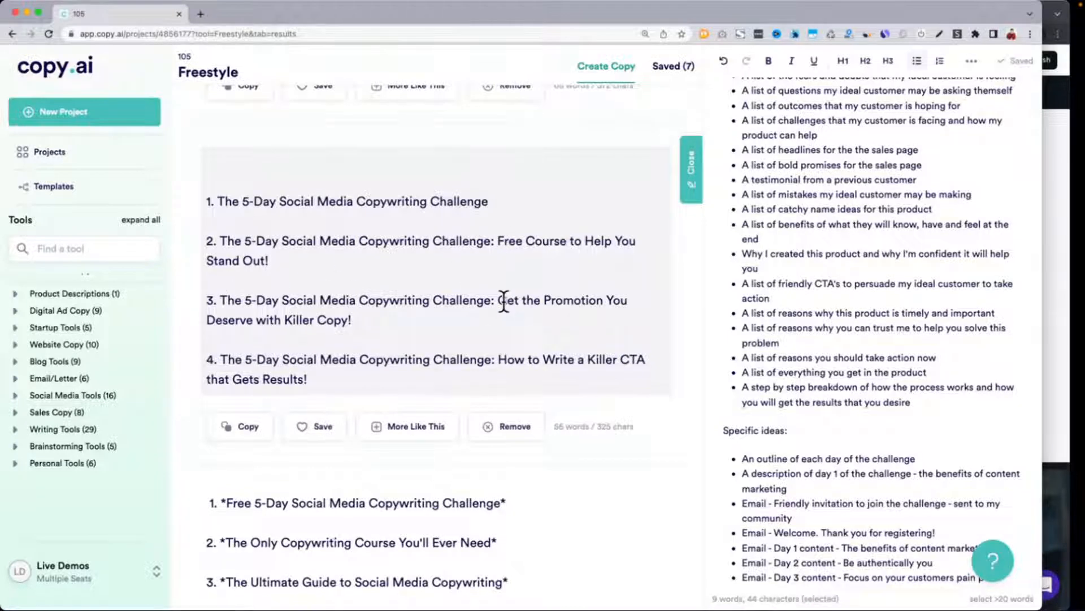
pyautogui.scroll(-2, 504, 300)
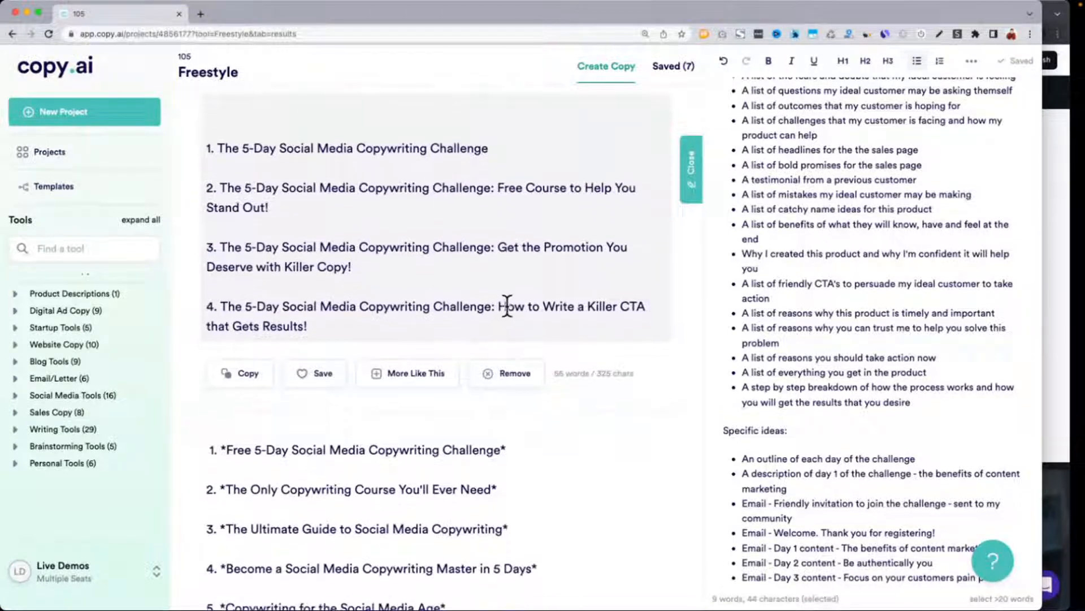
pyautogui.scroll(-4, 517, 306)
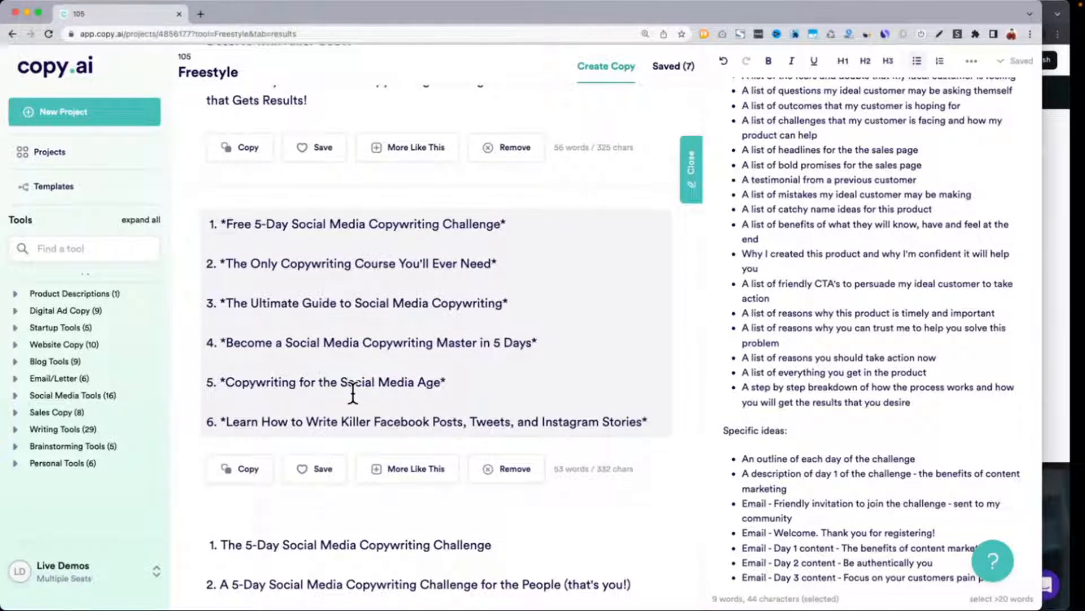
pyautogui.scroll(-5, 352, 392)
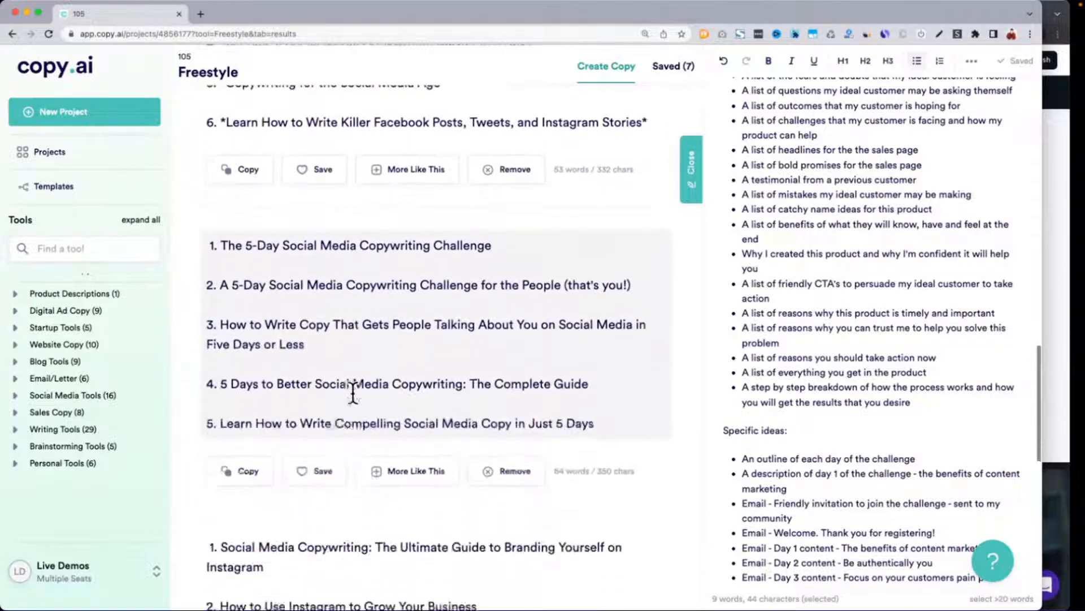
pyautogui.scroll(-4, 353, 392)
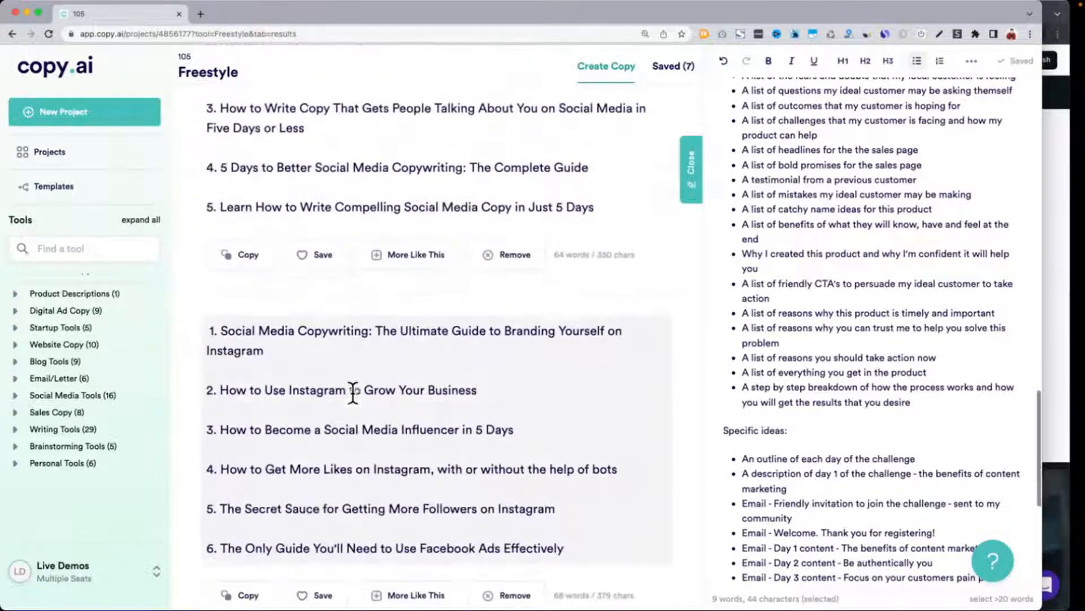
pyautogui.scroll(-3, 353, 392)
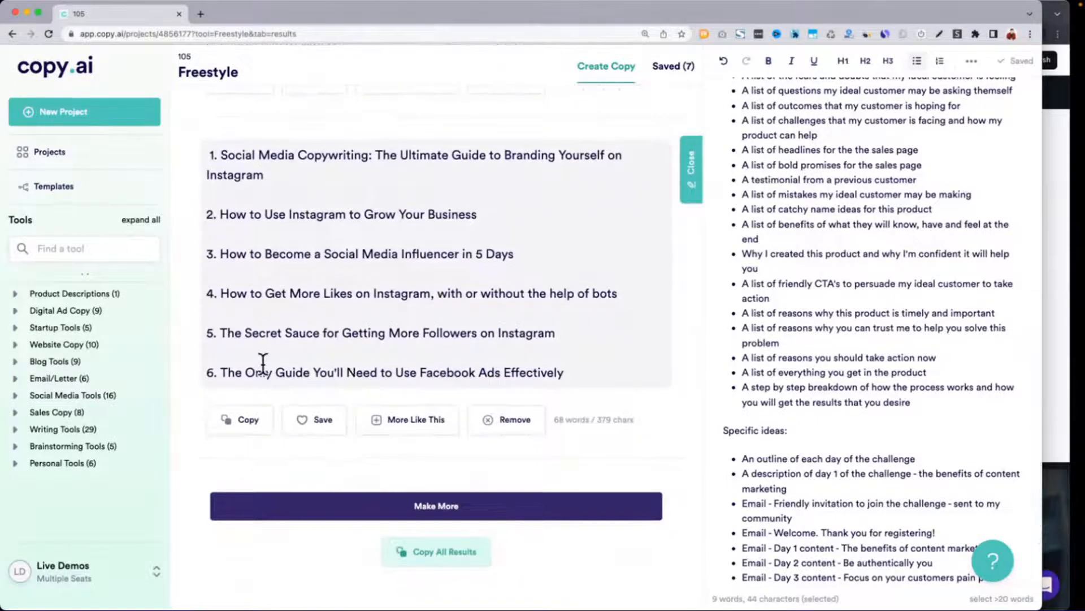